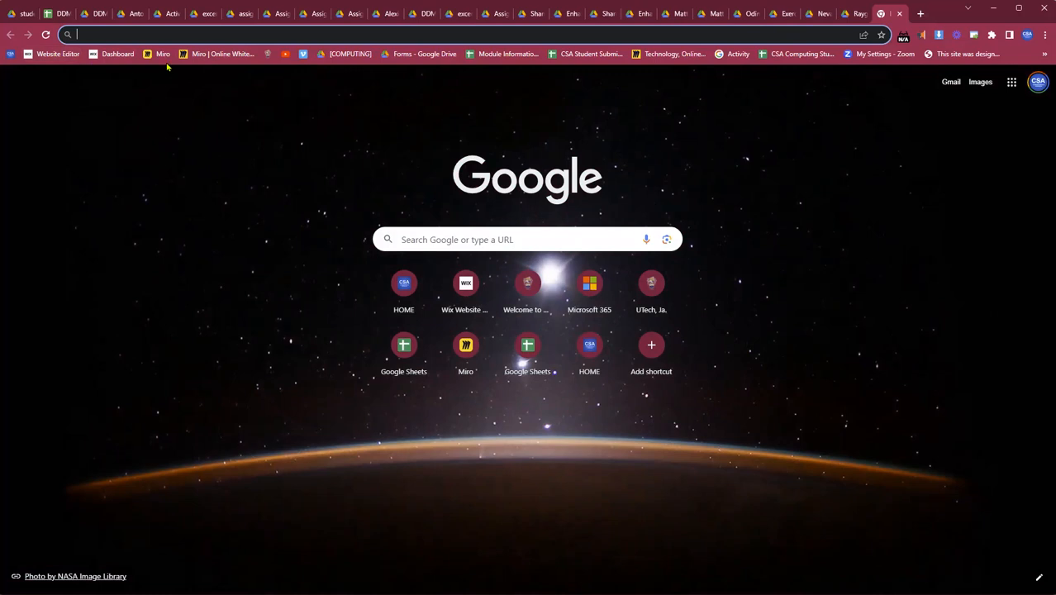
- Open the Caribbean School of Architecture submission portal and go to the Computing section of the student submissions
{"action": "left_click", "coordinate": [13, 55]}
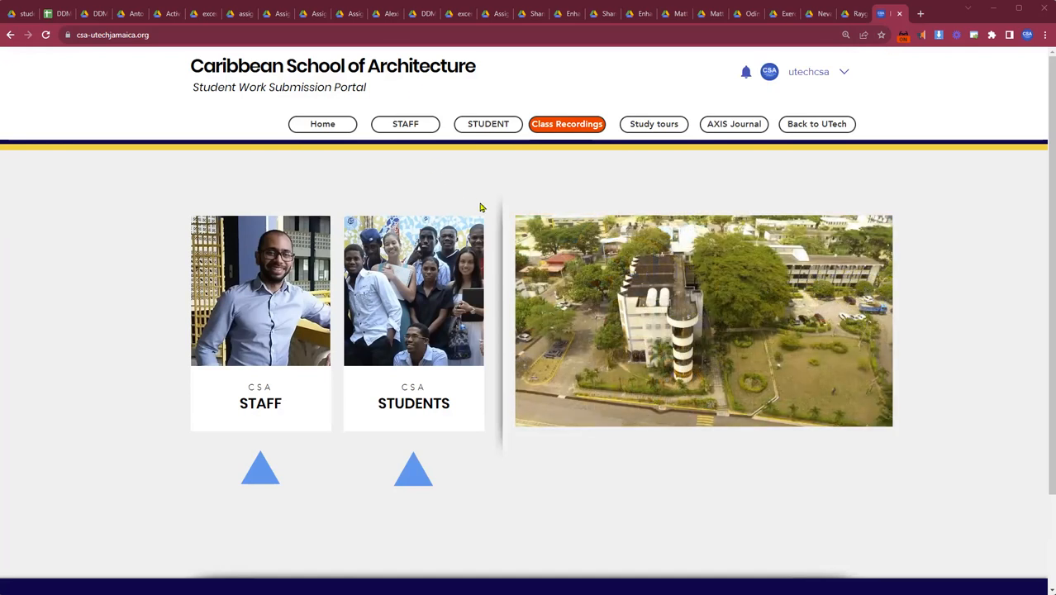
{"action": "left_click", "coordinate": [565, 126]}
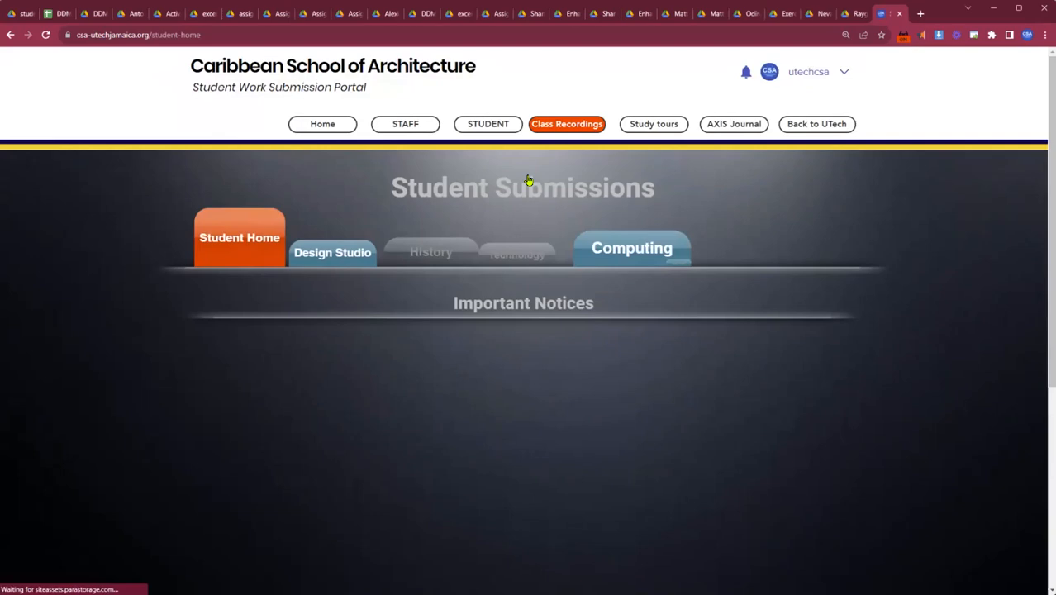
{"action": "left_click", "coordinate": [613, 257]}
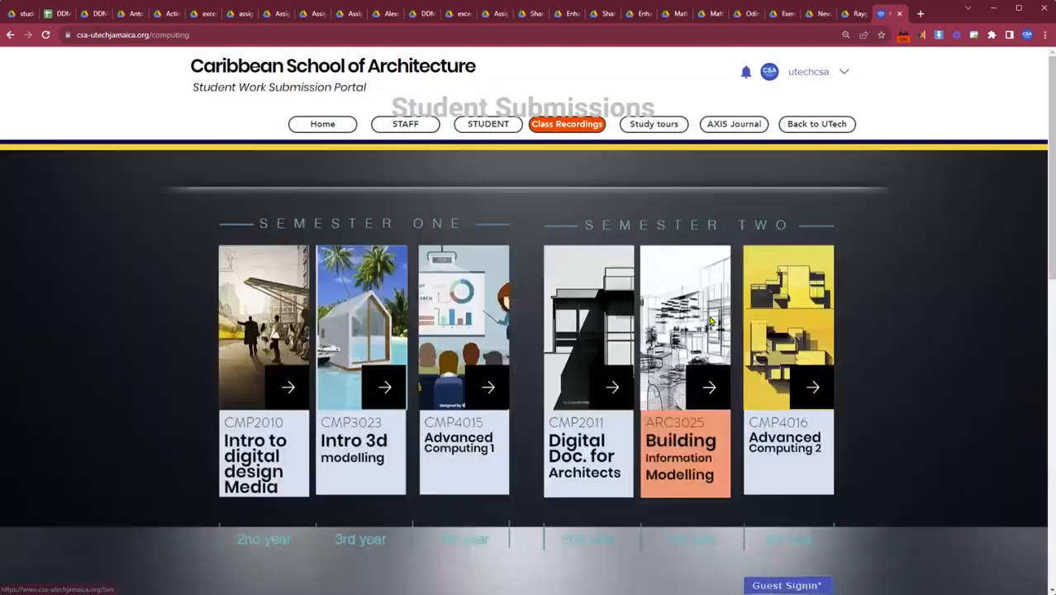
- Open the CMP2010 Intro to digital design Media course page and its Assignment 1 brief
{"action": "left_click", "coordinate": [245, 421]}
{"action": "scroll", "coordinate": [679, 434], "scroll_direction": "down", "scroll_amount": 3}
{"action": "scroll", "coordinate": [679, 434], "scroll_direction": "down", "scroll_amount": 3}
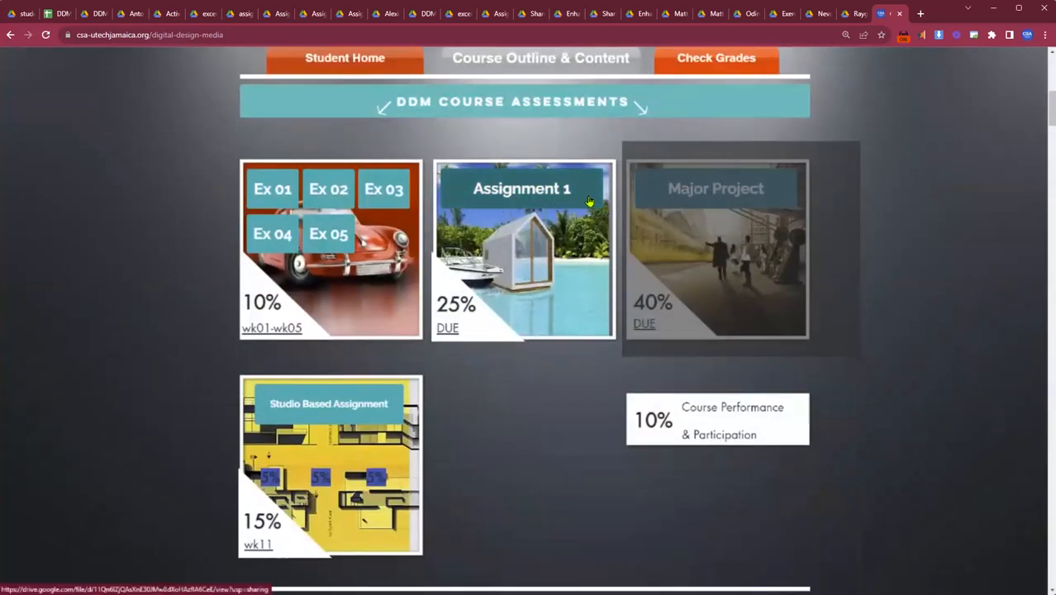
{"action": "left_click", "coordinate": [501, 256]}
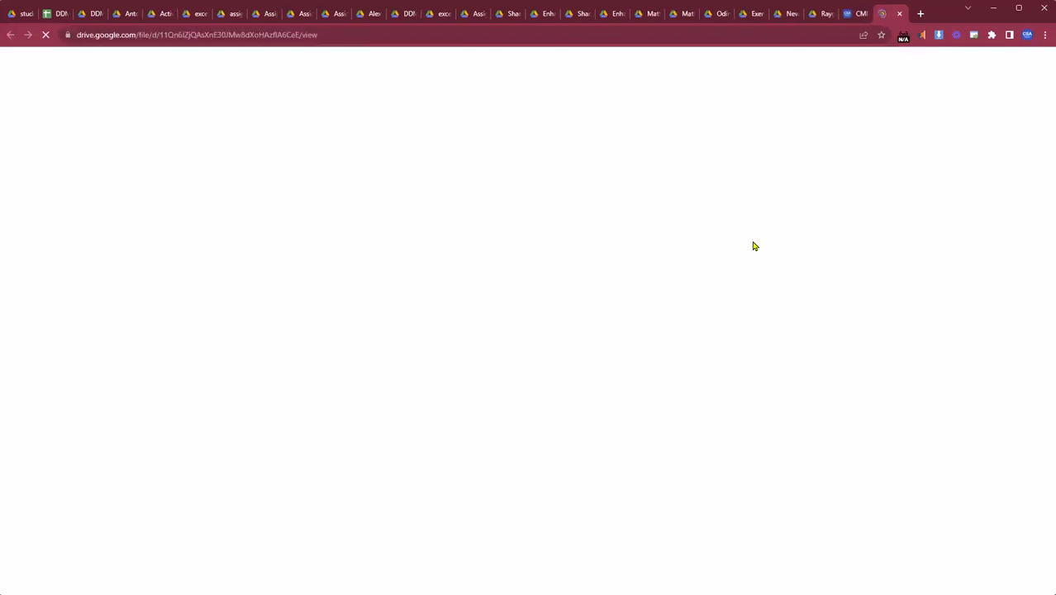
- View the shared backgrounds folder linked in item 7 of the assignment brief, and return to the brief
{"action": "scroll", "coordinate": [666, 244], "scroll_direction": "down", "scroll_amount": 8}
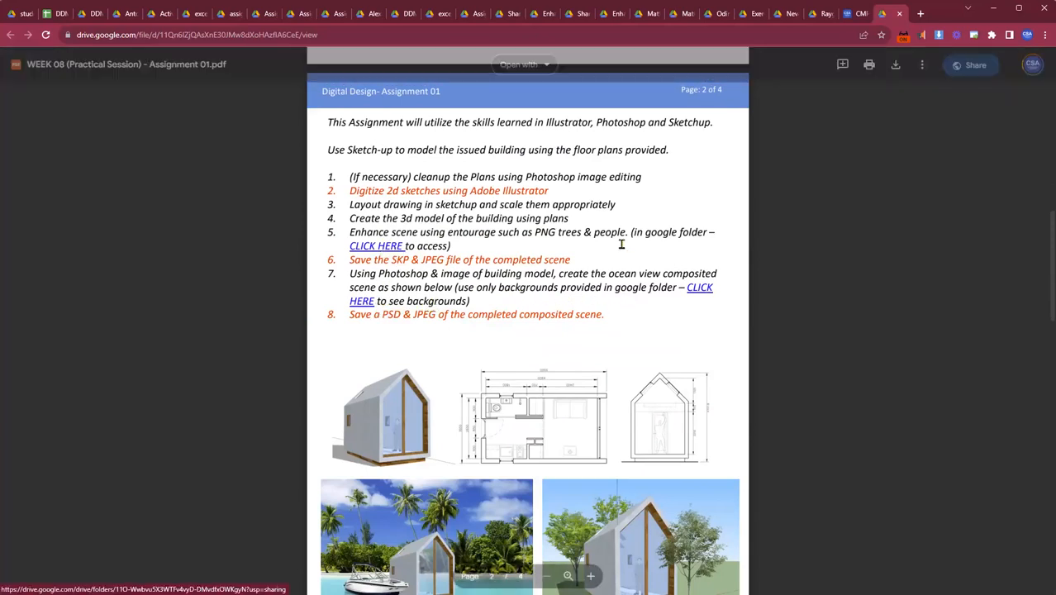
{"action": "left_click", "coordinate": [361, 302]}
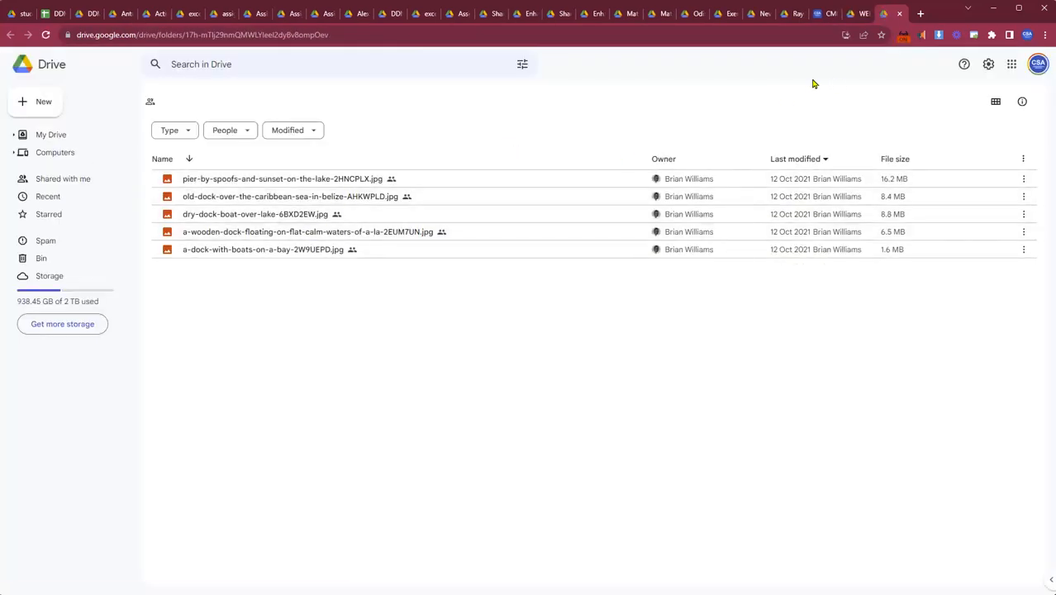
{"action": "left_click", "coordinate": [843, 13]}
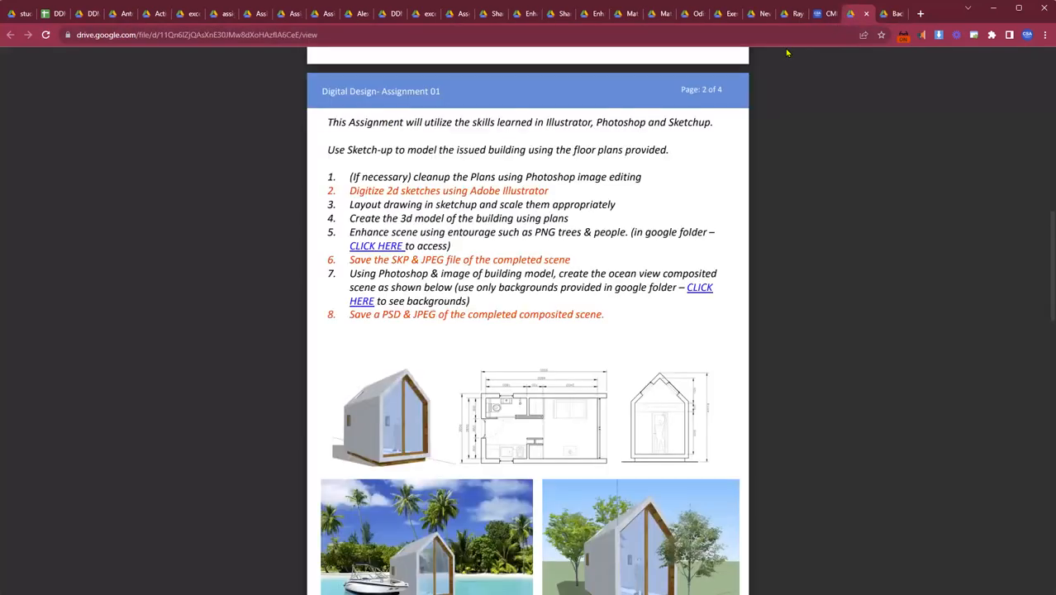
- Open the entourage folder linked in item 5 of the brief and view its PLANS subfolder alongside the assignment instructions
{"action": "left_click", "coordinate": [368, 247]}
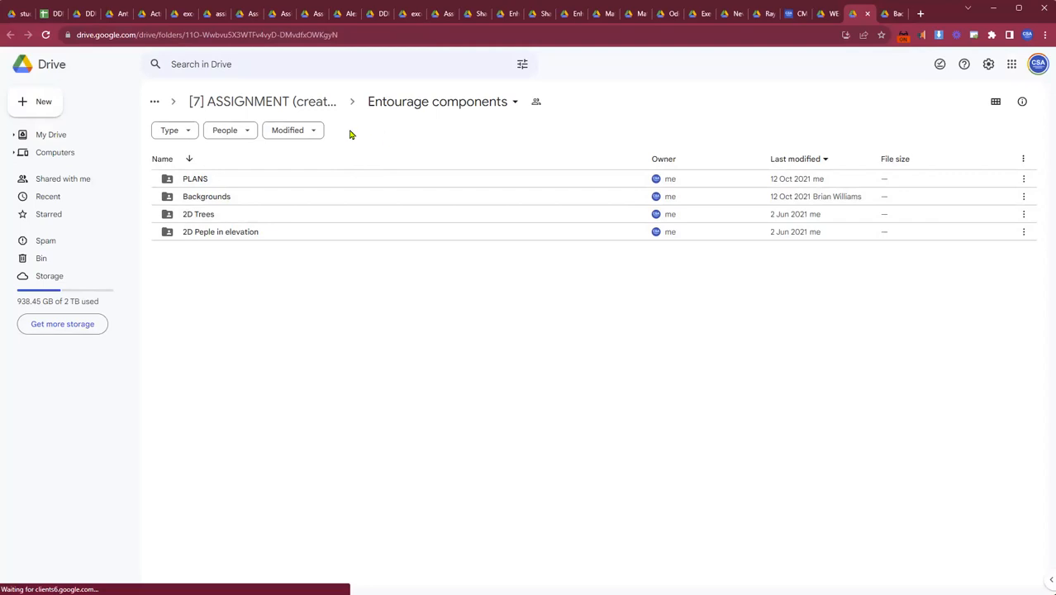
{"action": "double_click", "coordinate": [215, 182]}
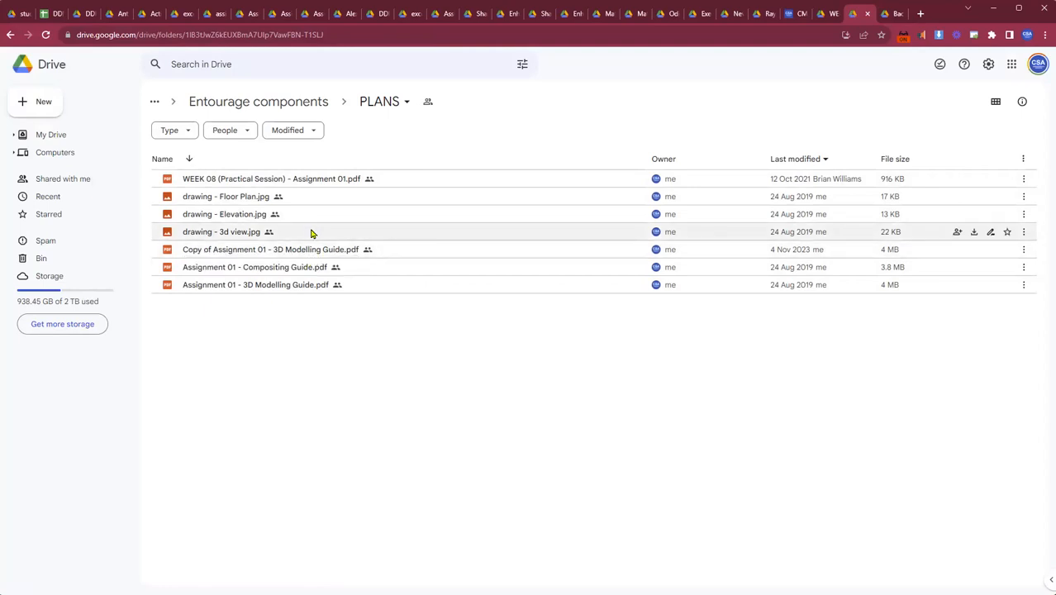
{"action": "left_click", "coordinate": [824, 13]}
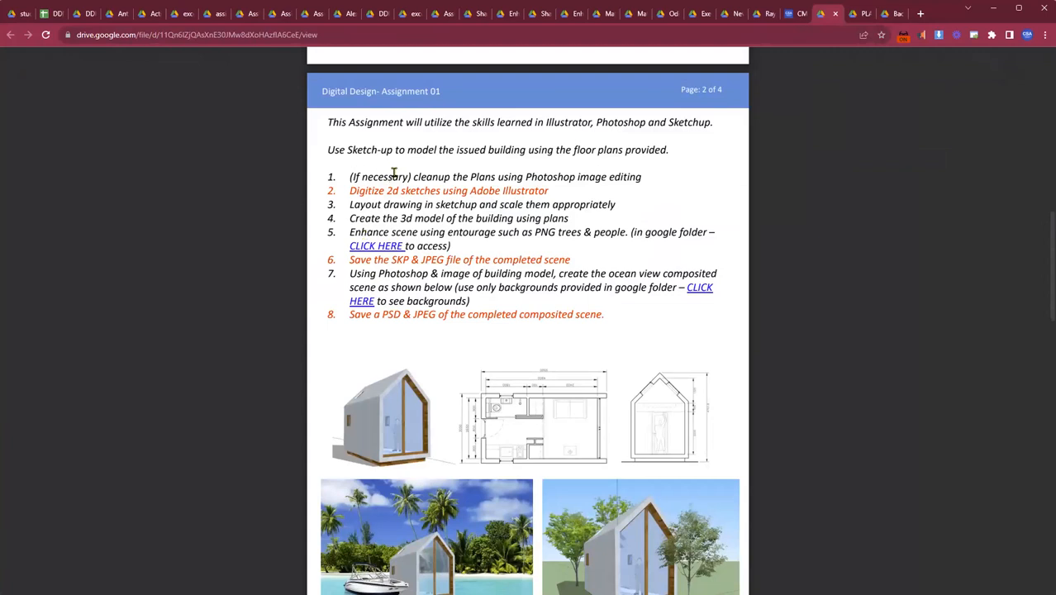
{"action": "left_click", "coordinate": [853, 13]}
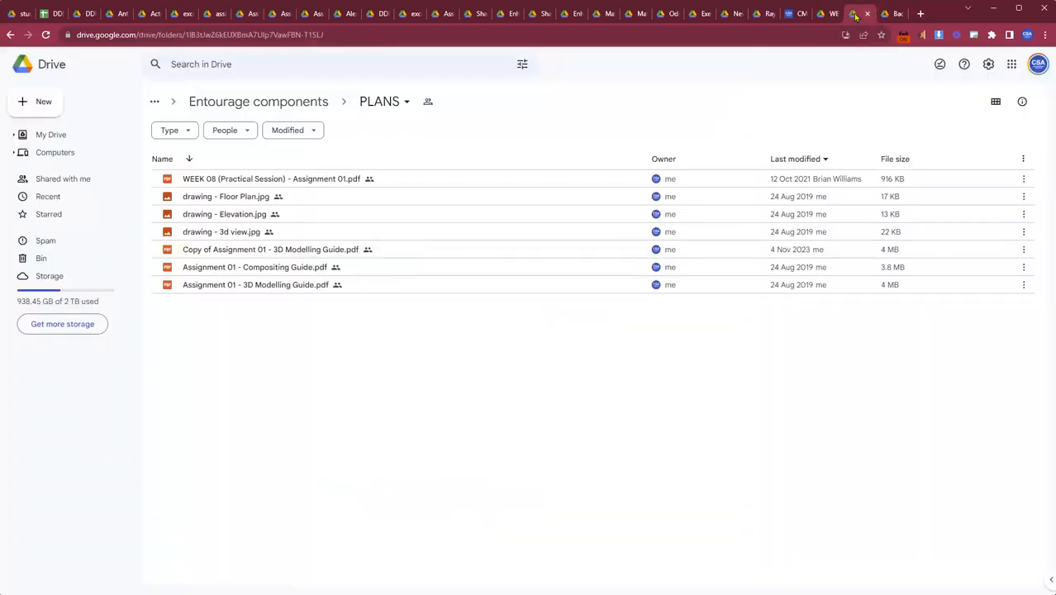
- Open Copy of Assignment 01 - 3D Modelling Guide.pdf and examine its steps for preparing the plans and modelling the house
{"action": "double_click", "coordinate": [287, 258]}
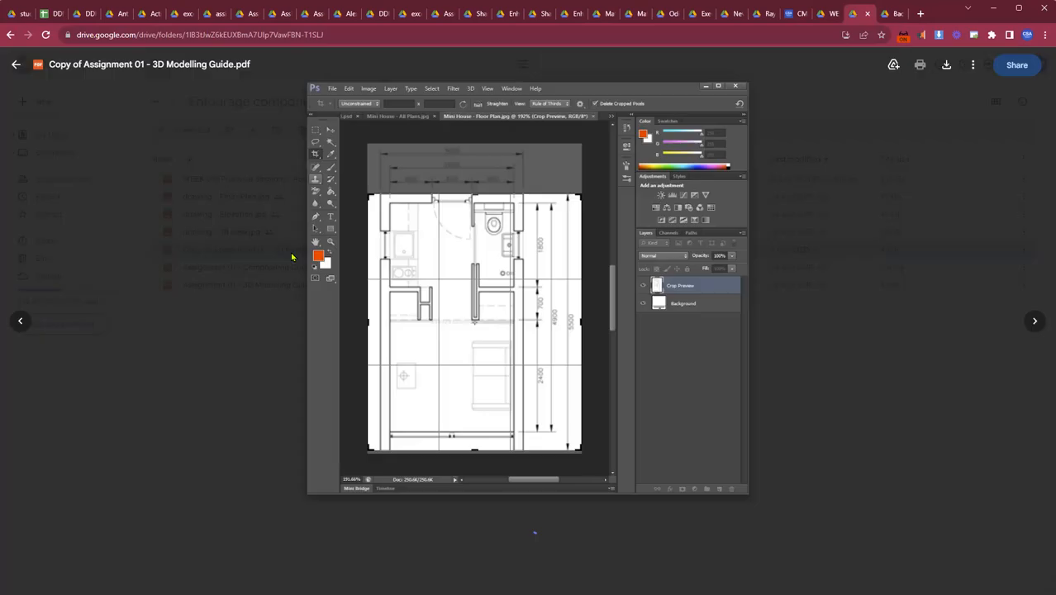
{"action": "scroll", "coordinate": [542, 271], "scroll_direction": "down", "scroll_amount": 5}
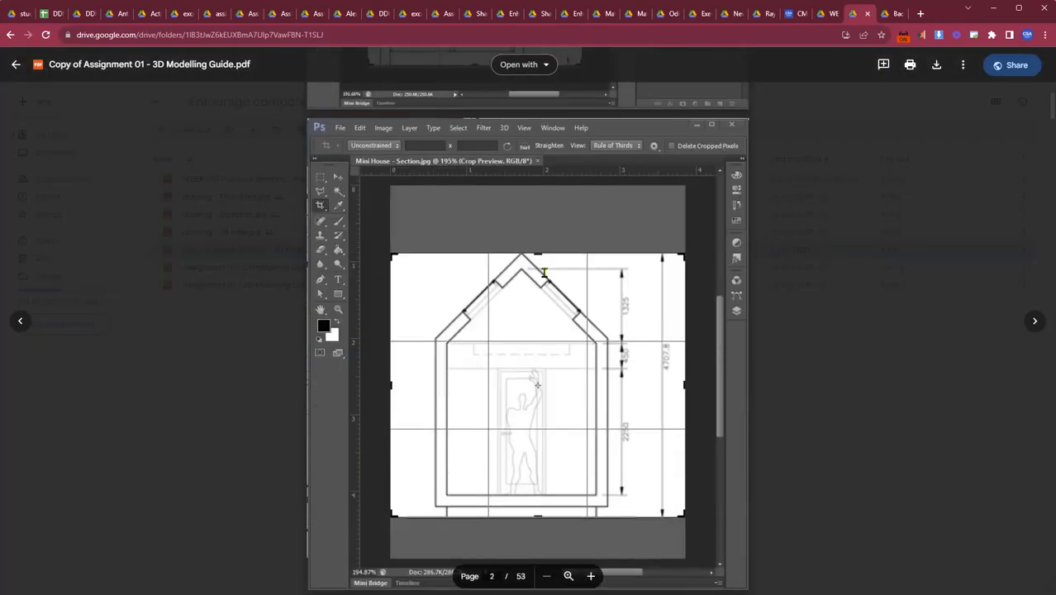
{"action": "scroll", "coordinate": [544, 272], "scroll_direction": "down", "scroll_amount": 10}
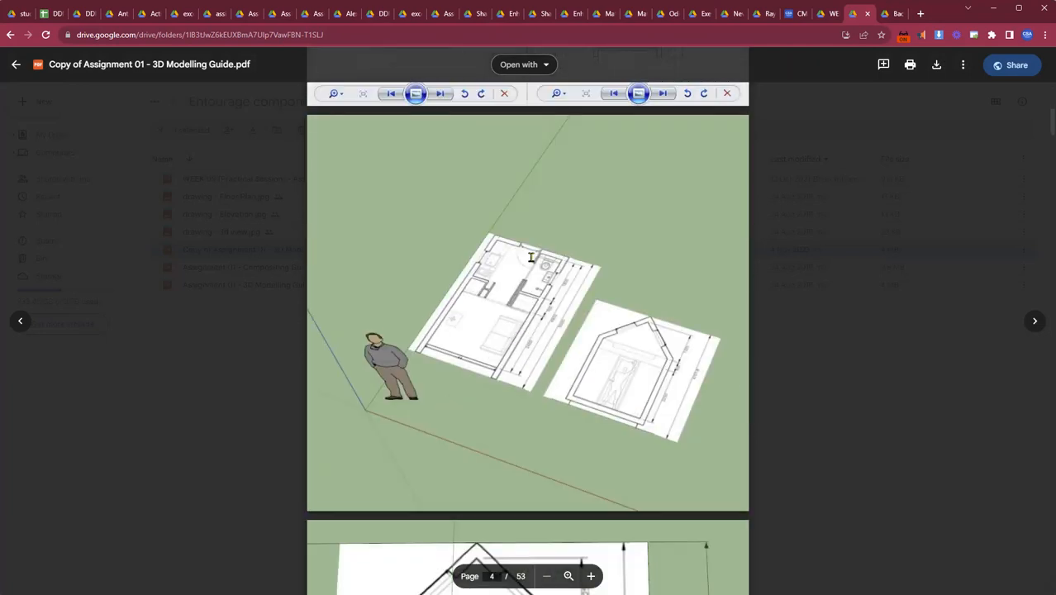
{"action": "scroll", "coordinate": [531, 258], "scroll_direction": "down", "scroll_amount": 15}
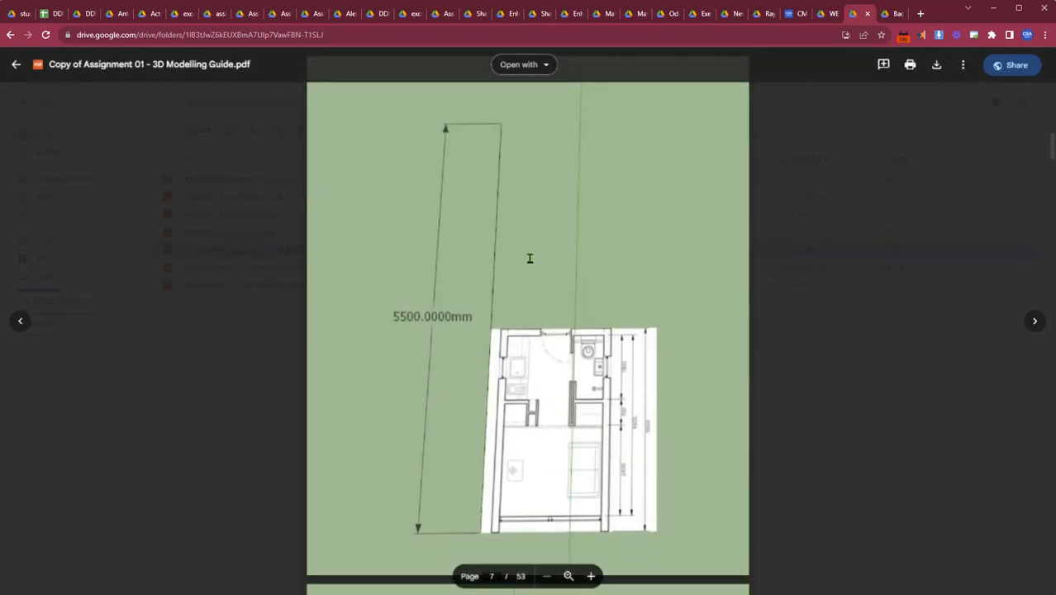
{"action": "scroll", "coordinate": [530, 259], "scroll_direction": "down", "scroll_amount": 15}
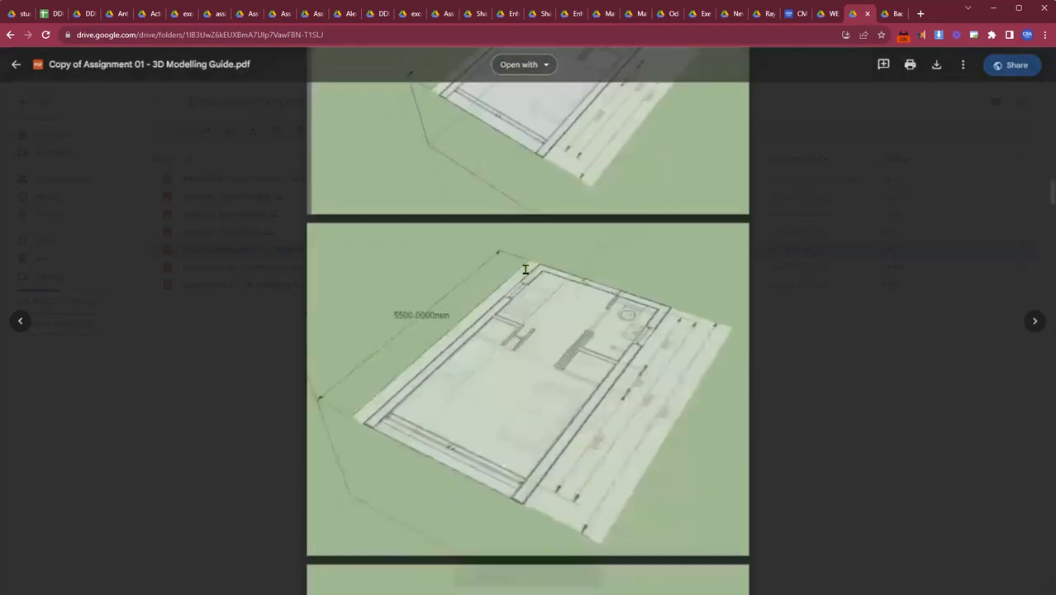
{"action": "scroll", "coordinate": [525, 269], "scroll_direction": "down", "scroll_amount": 15}
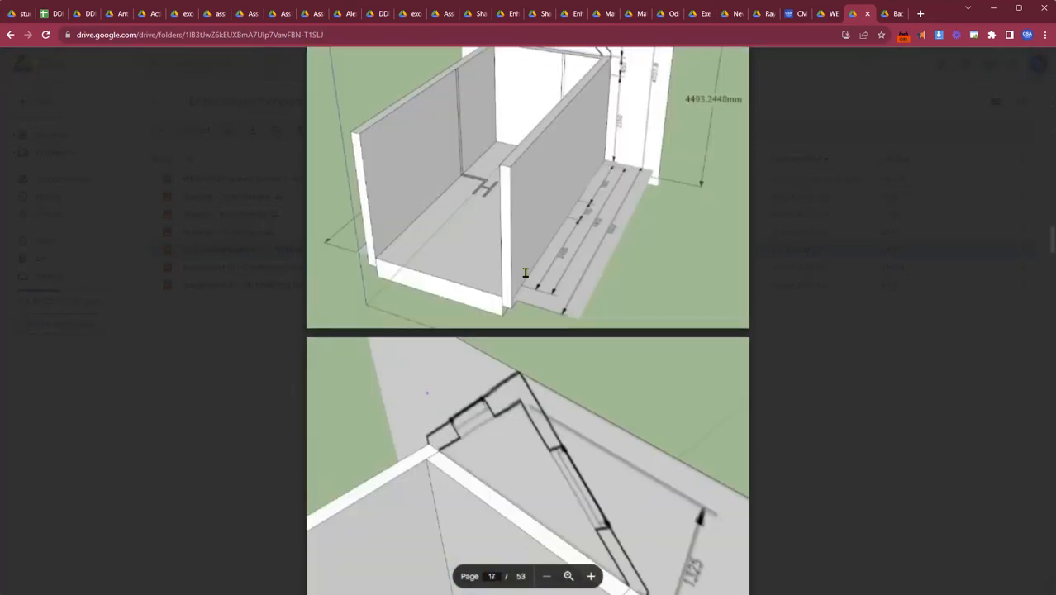
{"action": "scroll", "coordinate": [524, 272], "scroll_direction": "down", "scroll_amount": 12}
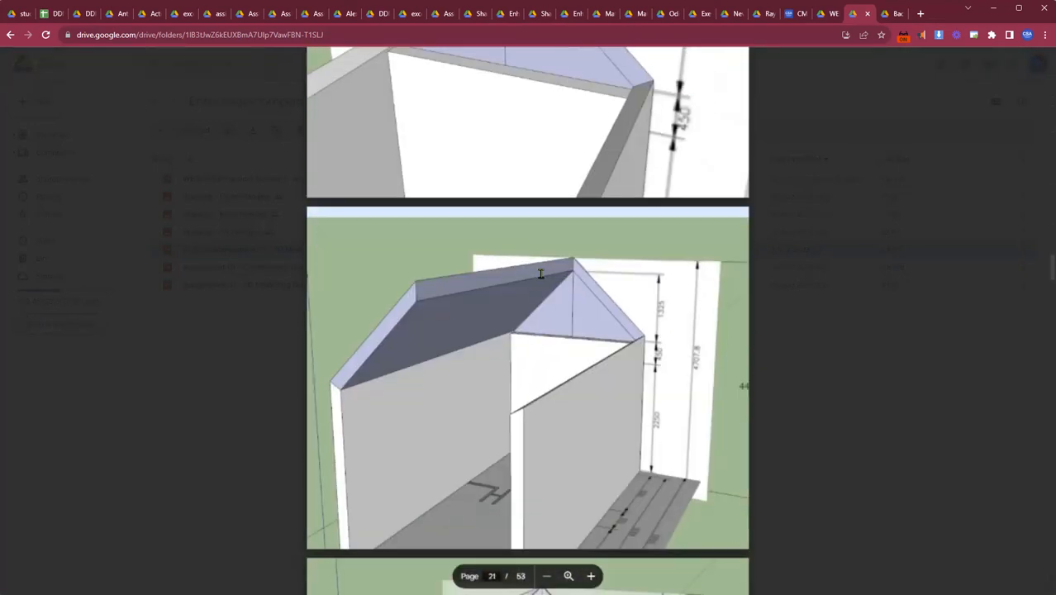
{"action": "scroll", "coordinate": [546, 281], "scroll_direction": "up", "scroll_amount": 6}
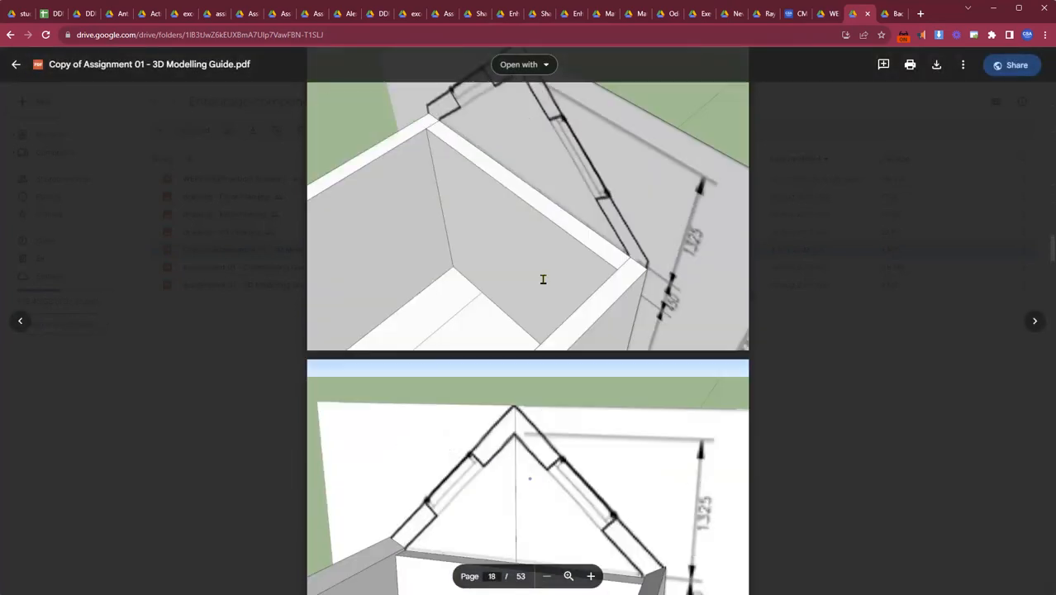
{"action": "scroll", "coordinate": [551, 287], "scroll_direction": "down", "scroll_amount": 15}
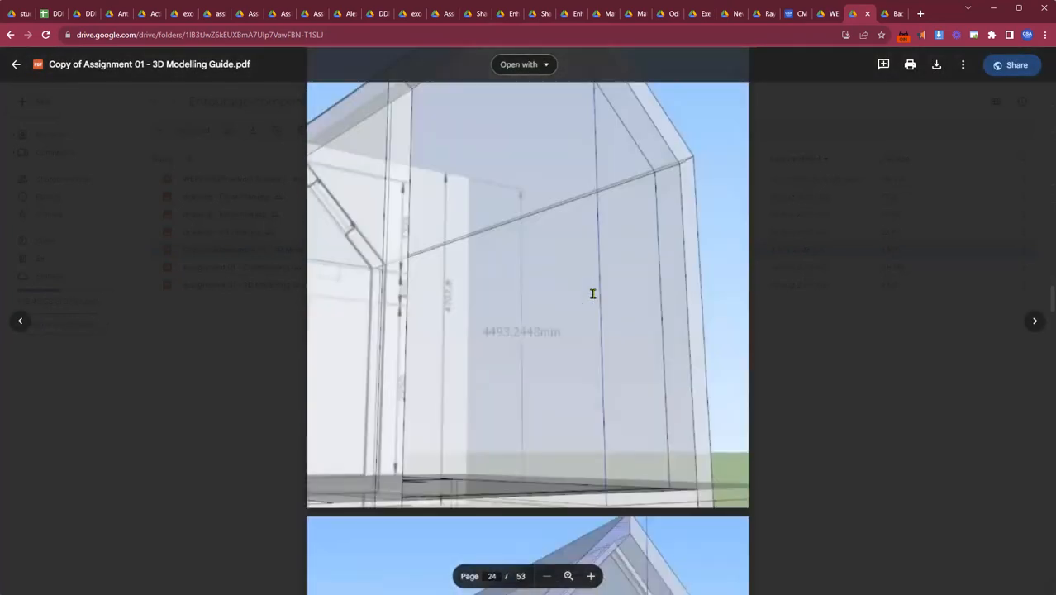
{"action": "scroll", "coordinate": [593, 294], "scroll_direction": "down", "scroll_amount": 9}
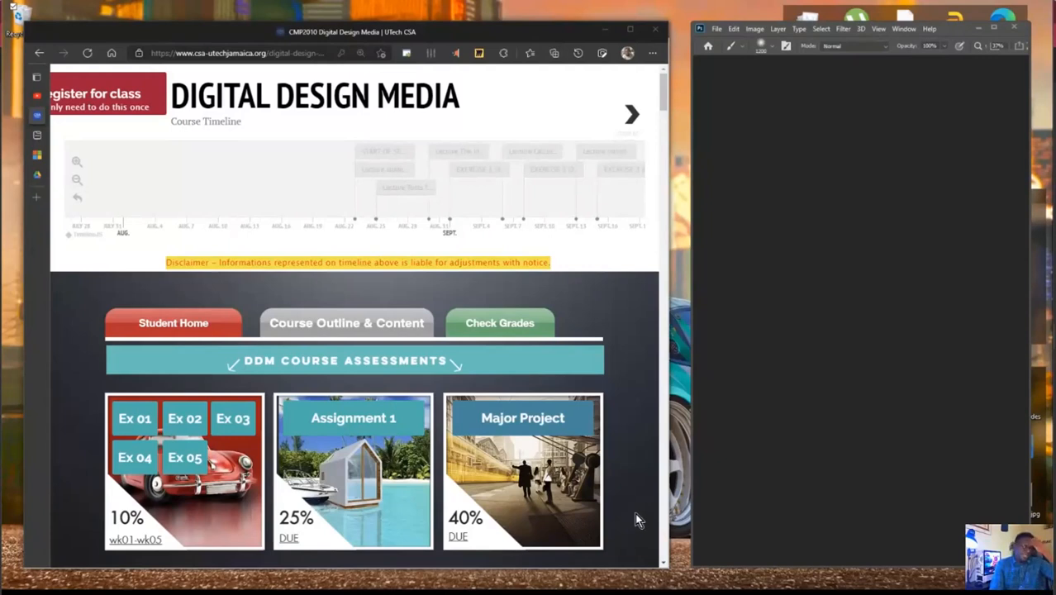
- Open the Assignment 1 brief from the Digital Design Media course page and examine its objectives and sample ocean scene
{"action": "scroll", "coordinate": [396, 457], "scroll_direction": "down", "scroll_amount": 3}
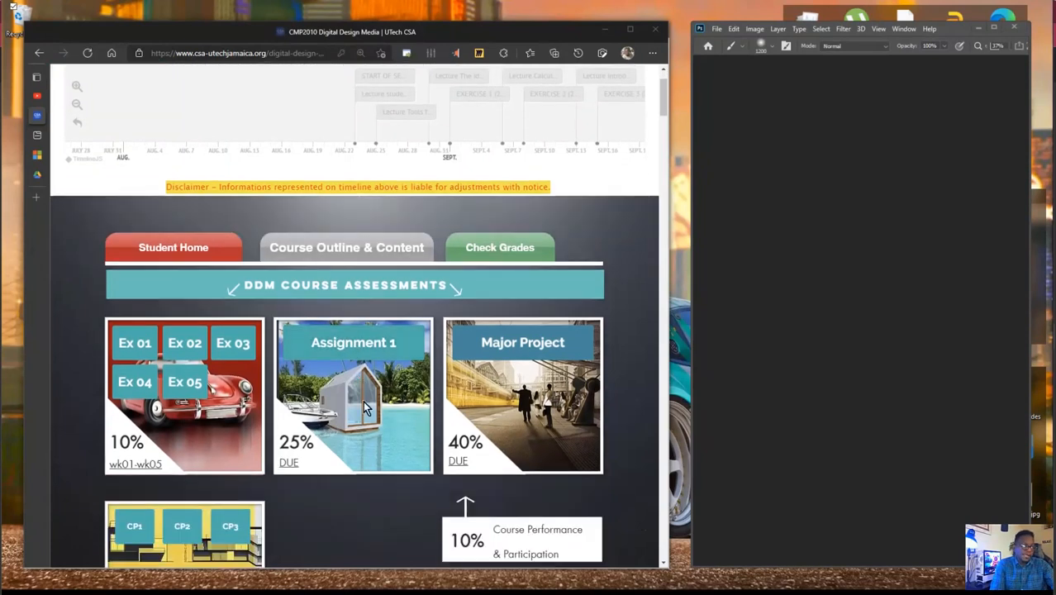
{"action": "left_click", "coordinate": [350, 320]}
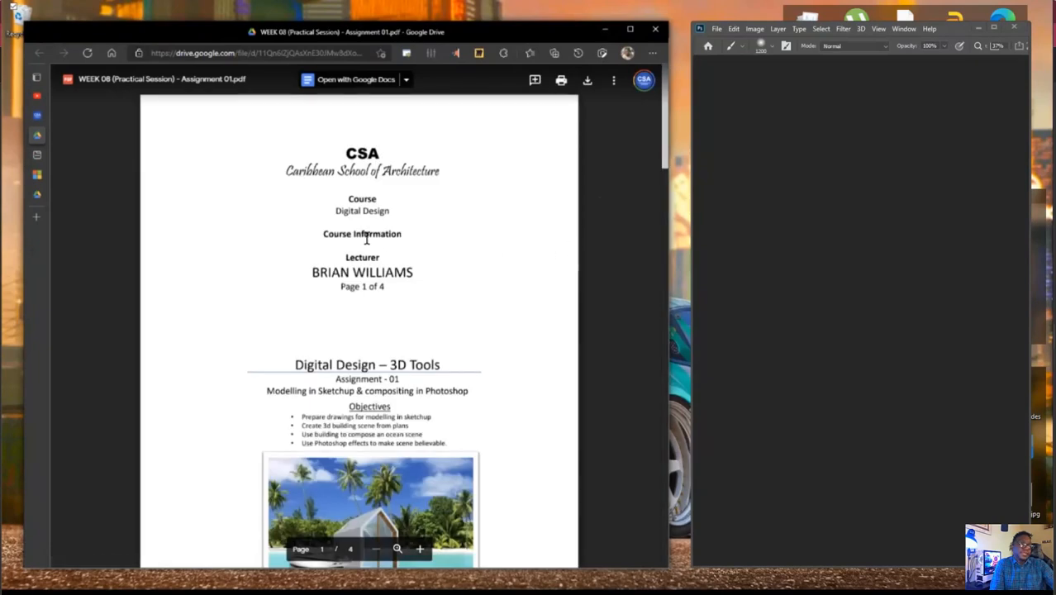
{"action": "scroll", "coordinate": [366, 238], "scroll_direction": "down", "scroll_amount": 5}
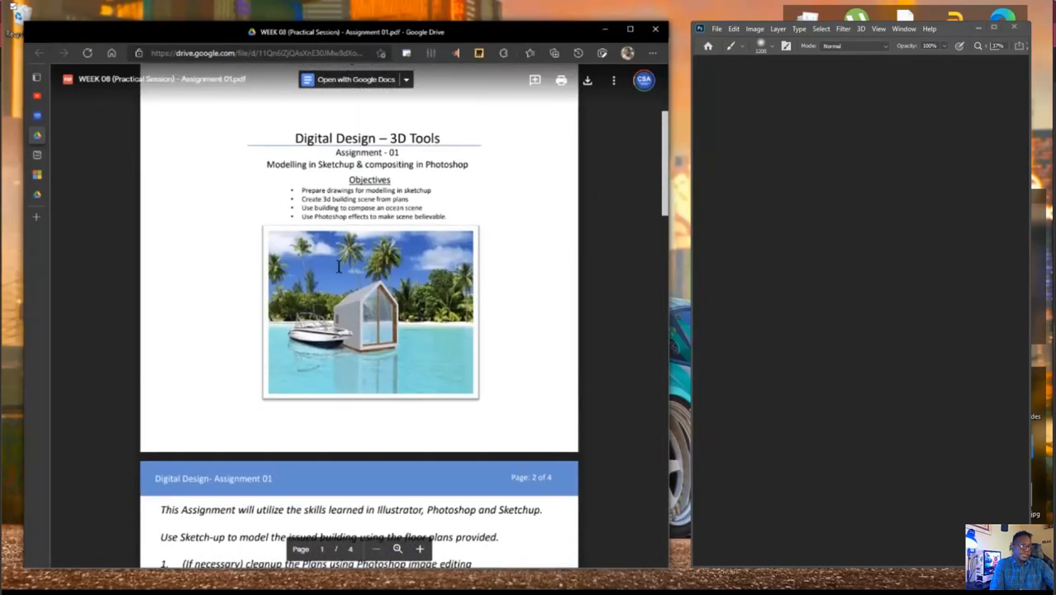
{"action": "scroll", "coordinate": [339, 266], "scroll_direction": "up", "scroll_amount": 3, "text": "ctrl"}
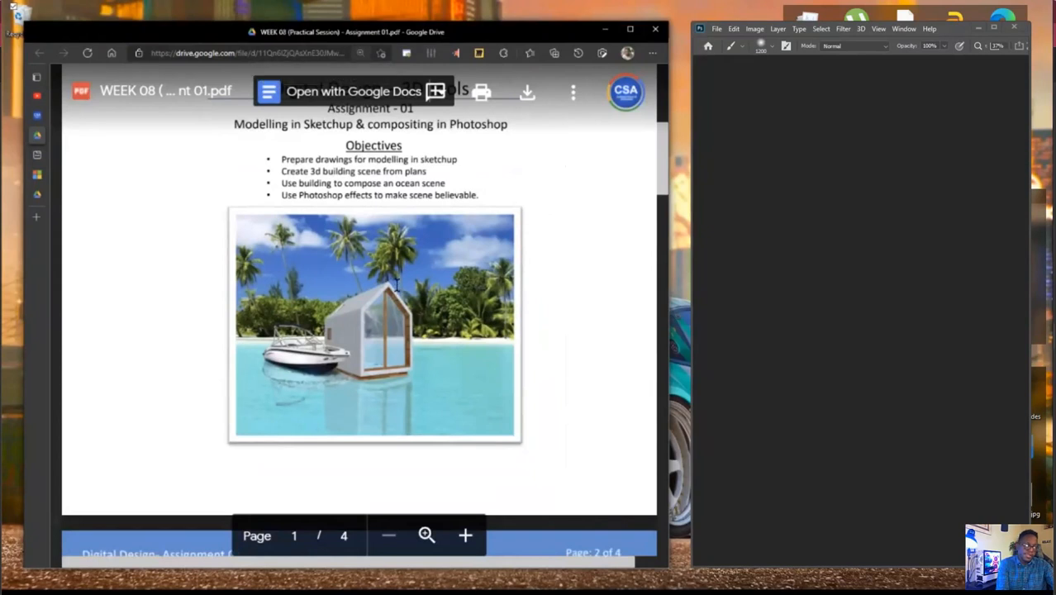
{"action": "scroll", "coordinate": [397, 285], "scroll_direction": "down", "scroll_amount": 3, "text": "ctrl"}
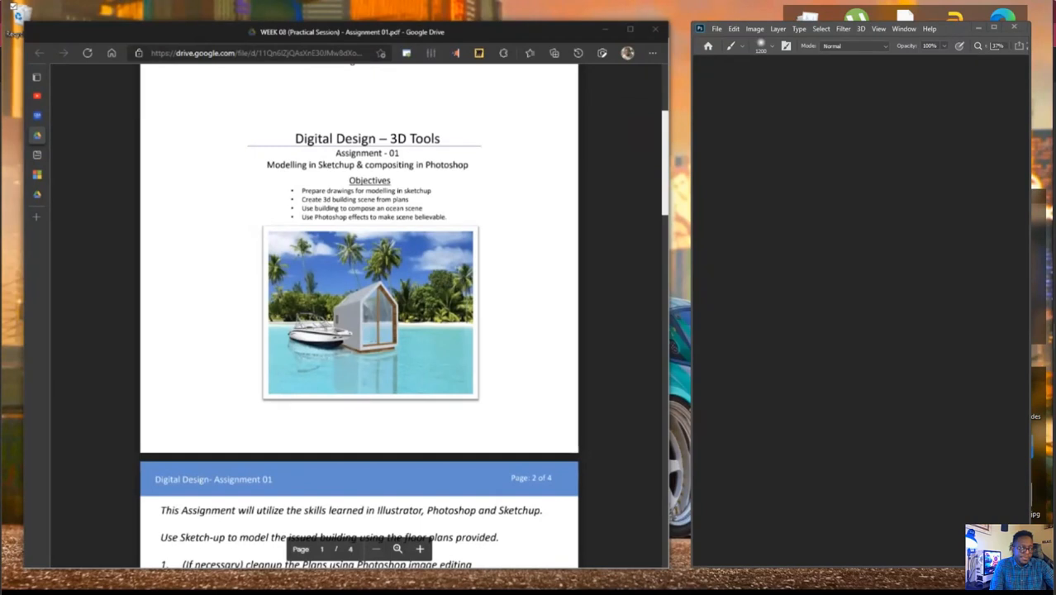
- Switch to the Assignment 1 model in SketchUp, set a lower view showing the glazed front and side wall, and maximize the window
{"action": "key", "text": "alt+Tab"}
{"action": "mouse_move", "coordinate": [412, 263]}
{"action": "middle_mouse_down"}
{"action": "mouse_move", "coordinate": [310, 311]}
{"action": "mouse_move", "coordinate": [483, 205]}
{"action": "mouse_move", "coordinate": [661, 196]}
{"action": "mouse_move", "coordinate": [631, 312]}
{"action": "mouse_move", "coordinate": [702, 274]}
{"action": "mouse_move", "coordinate": [849, 142]}
{"action": "mouse_move", "coordinate": [393, 136]}
{"action": "mouse_move", "coordinate": [260, 207]}
{"action": "mouse_move", "coordinate": [156, 243]}
{"action": "mouse_move", "coordinate": [198, 259]}
{"action": "mouse_move", "coordinate": [377, 243]}
{"action": "mouse_move", "coordinate": [285, 260]}
{"action": "mouse_move", "coordinate": [309, 276]}
{"action": "mouse_move", "coordinate": [519, 285]}
{"action": "mouse_move", "coordinate": [615, 226]}
{"action": "mouse_move", "coordinate": [652, 175]}
{"action": "mouse_move", "coordinate": [678, 188]}
{"action": "mouse_move", "coordinate": [632, 269]}
{"action": "mouse_move", "coordinate": [483, 282]}
{"action": "mouse_move", "coordinate": [330, 274]}
{"action": "mouse_move", "coordinate": [287, 224]}
{"action": "mouse_move", "coordinate": [278, 172]}
{"action": "mouse_move", "coordinate": [299, 240]}
{"action": "mouse_move", "coordinate": [390, 284]}
{"action": "middle_mouse_up"}
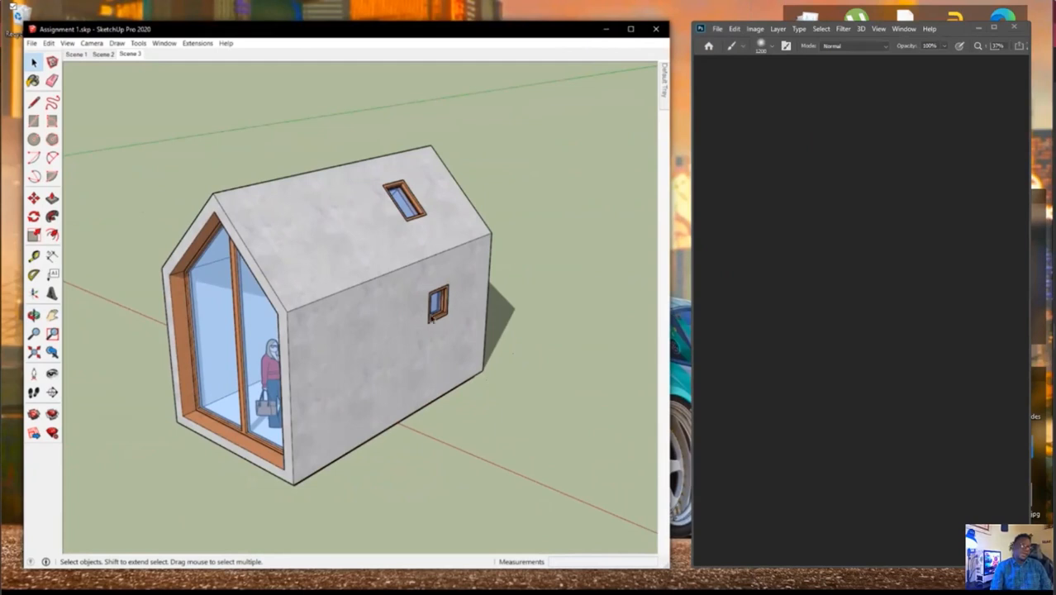
{"action": "middle_click_drag", "start_coordinate": [302, 265], "coordinate": [314, 224]}
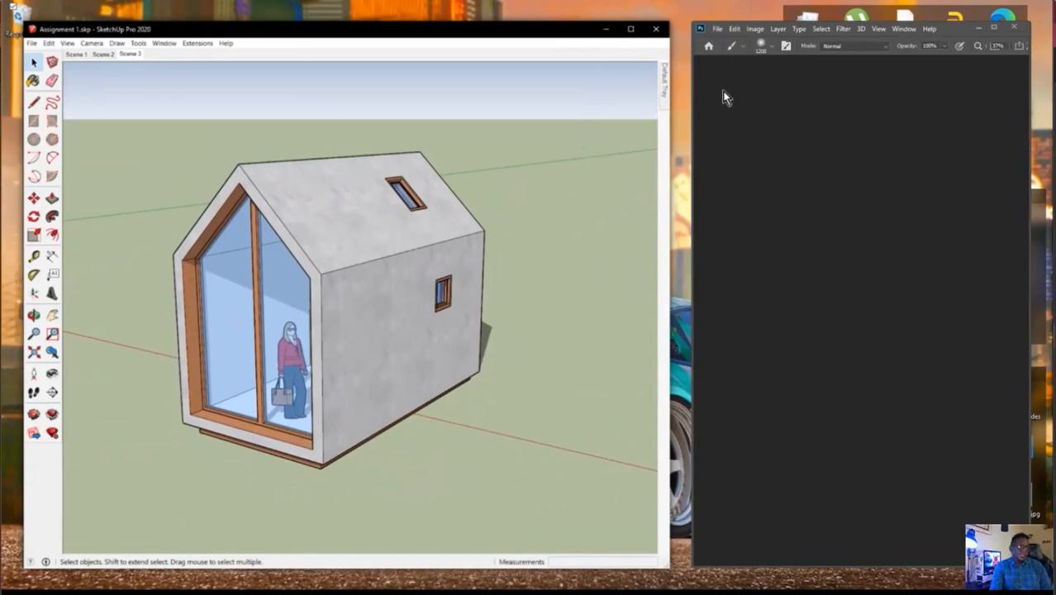
{"action": "left_click", "coordinate": [630, 29]}
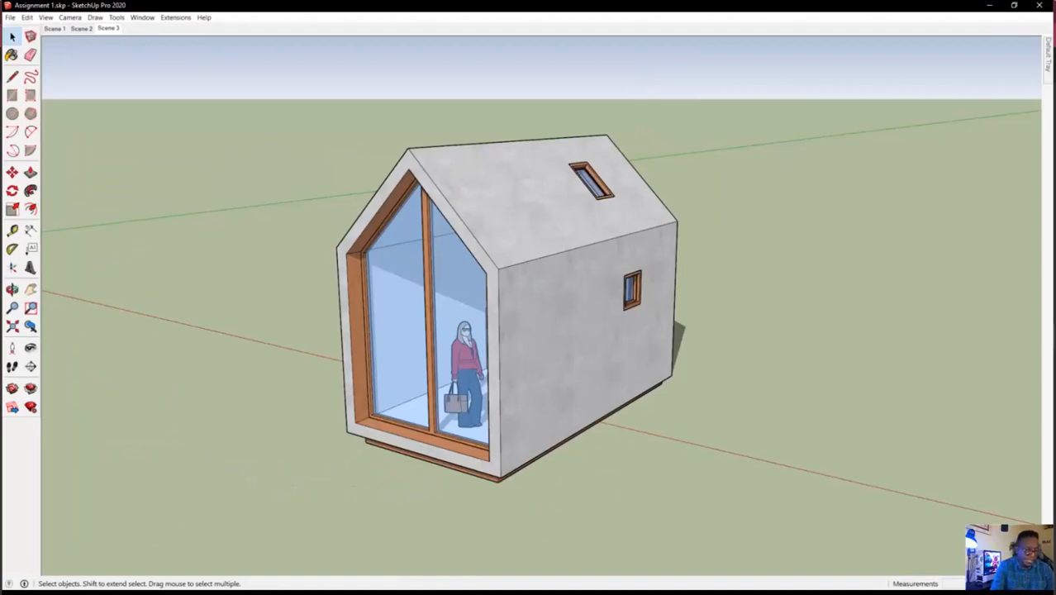
- Switch to the assignment brief in the browser, maximize it, and examine the sample ocean scene at a larger size
{"action": "key", "text": "alt+Tab"}
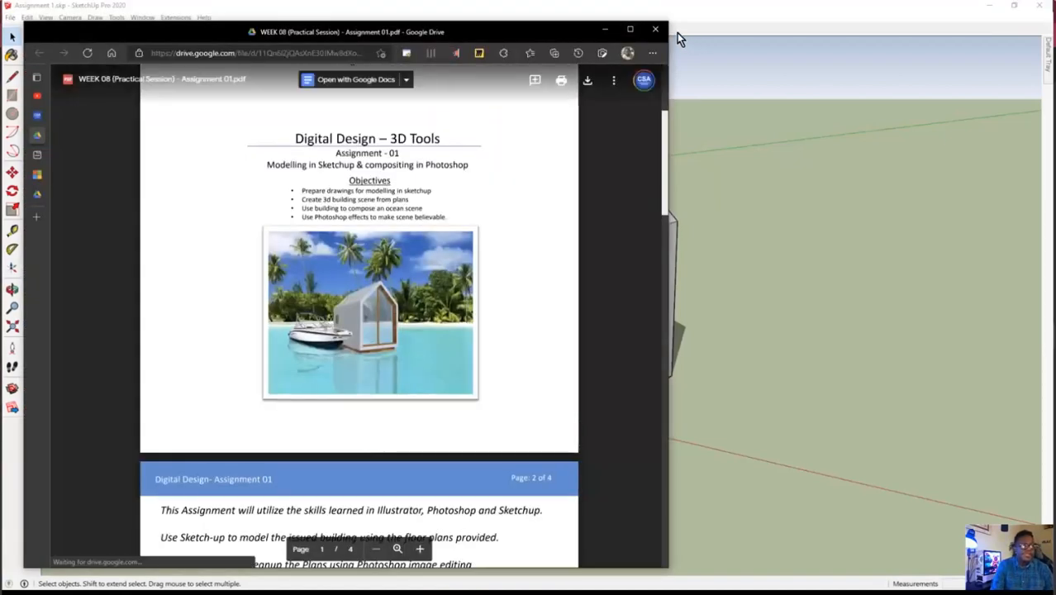
{"action": "left_click", "coordinate": [631, 31]}
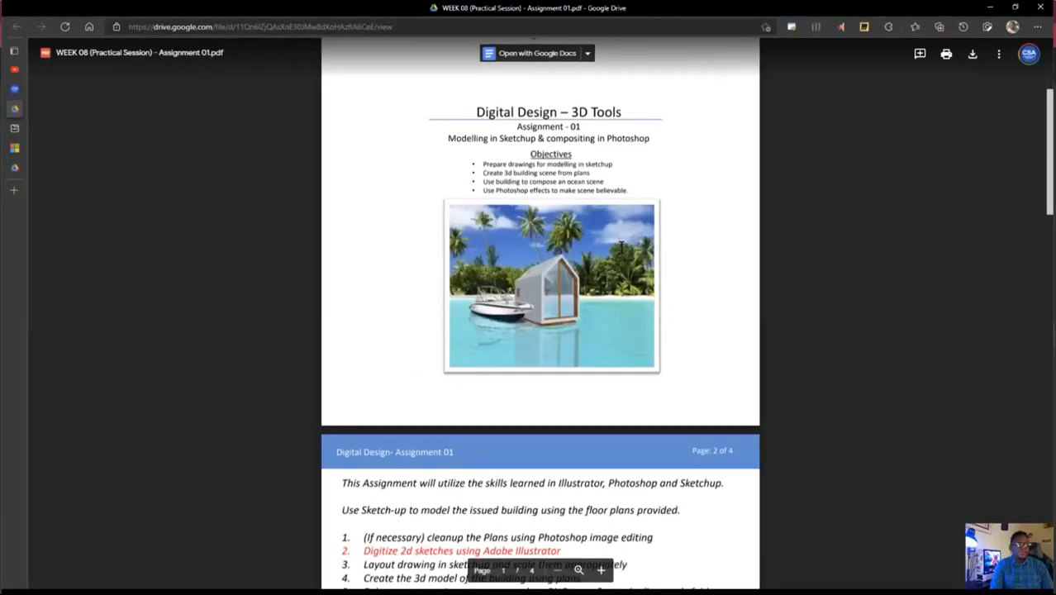
{"action": "left_click", "coordinate": [601, 570]}
{"action": "left_click", "coordinate": [601, 571]}
{"action": "scroll", "coordinate": [778, 389], "scroll_direction": "up", "scroll_amount": 3}
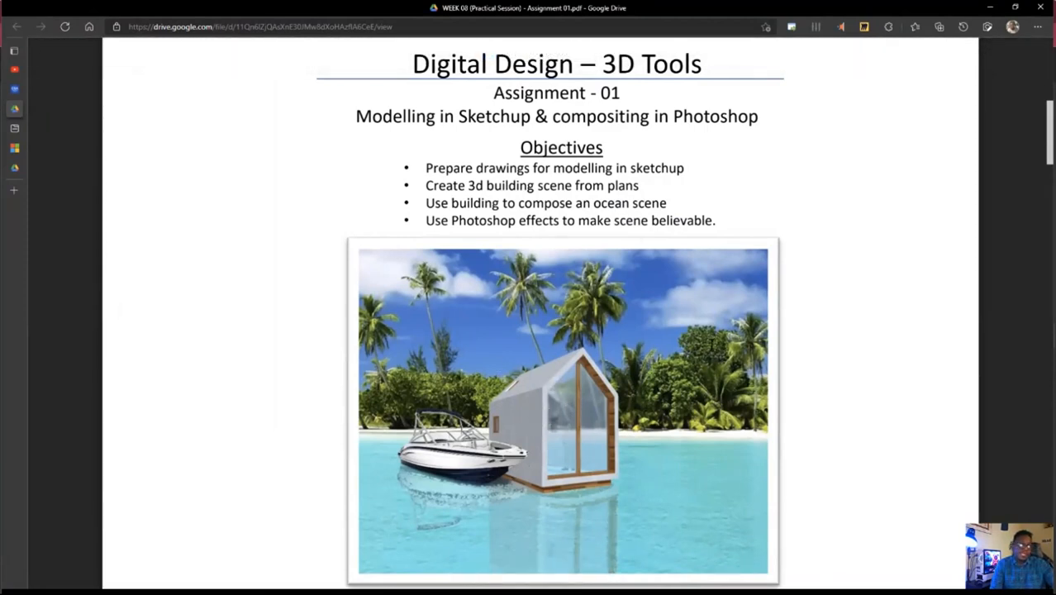
- Switch to the SketchUp house model, pin the Default Tray open and collapse its Styles and Shadows sections
{"action": "left_click", "coordinate": [993, 10]}
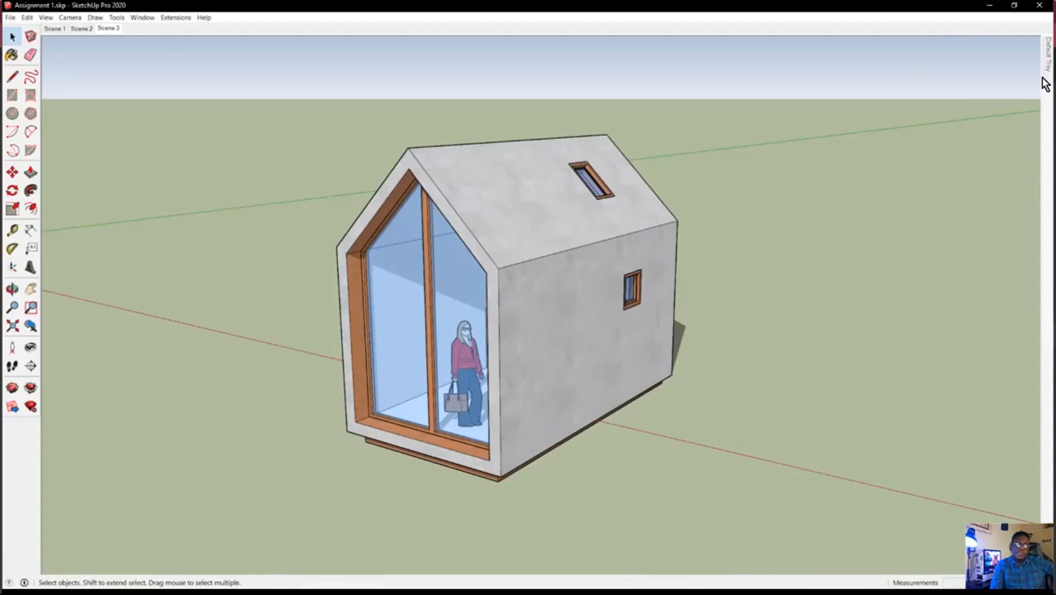
{"action": "mouse_move", "coordinate": [1044, 79]}
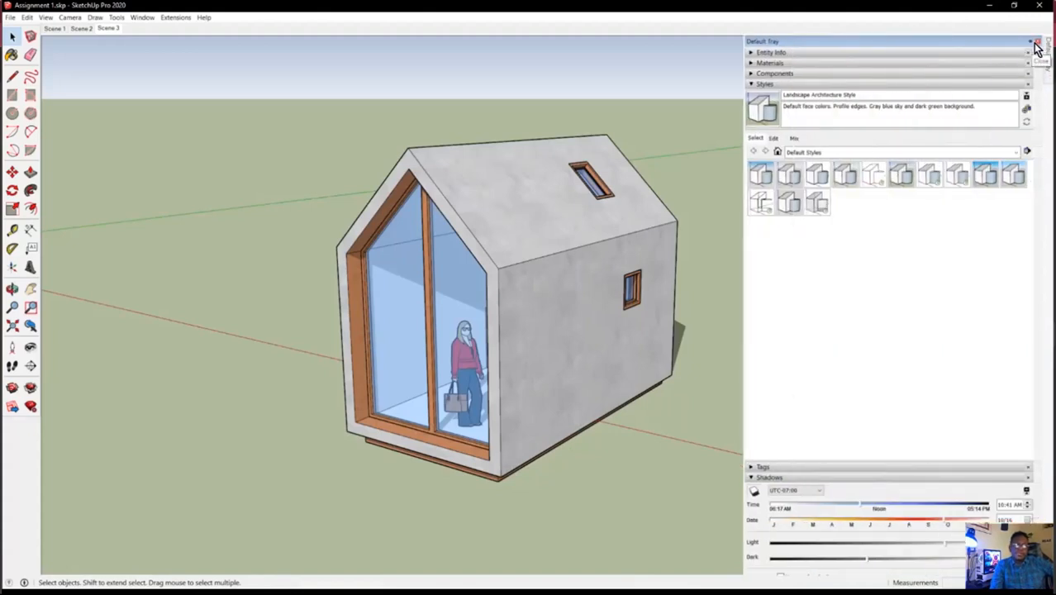
{"action": "left_click", "coordinate": [1038, 41]}
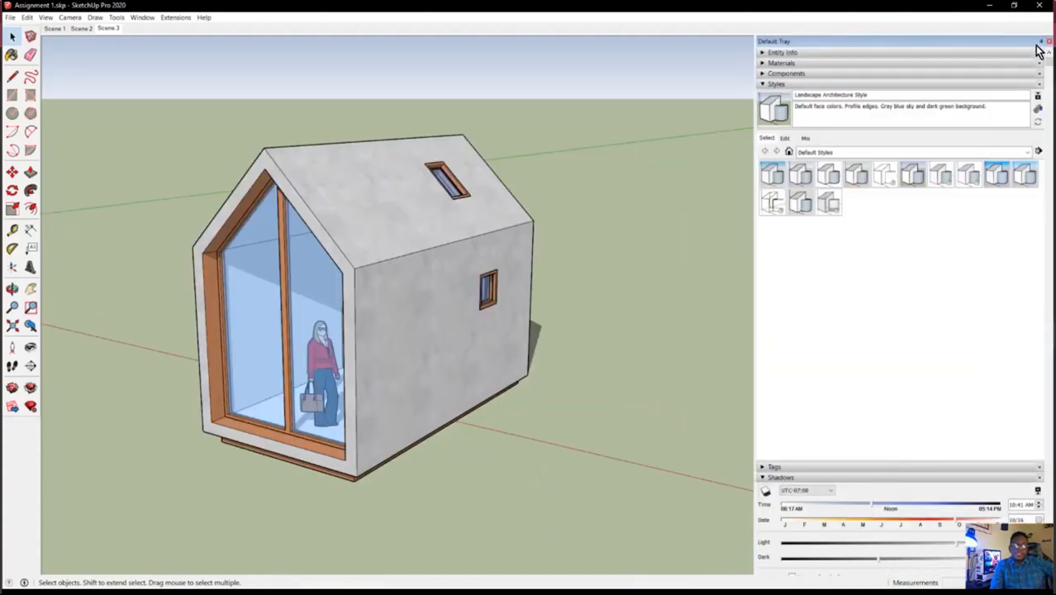
{"action": "left_click", "coordinate": [772, 85]}
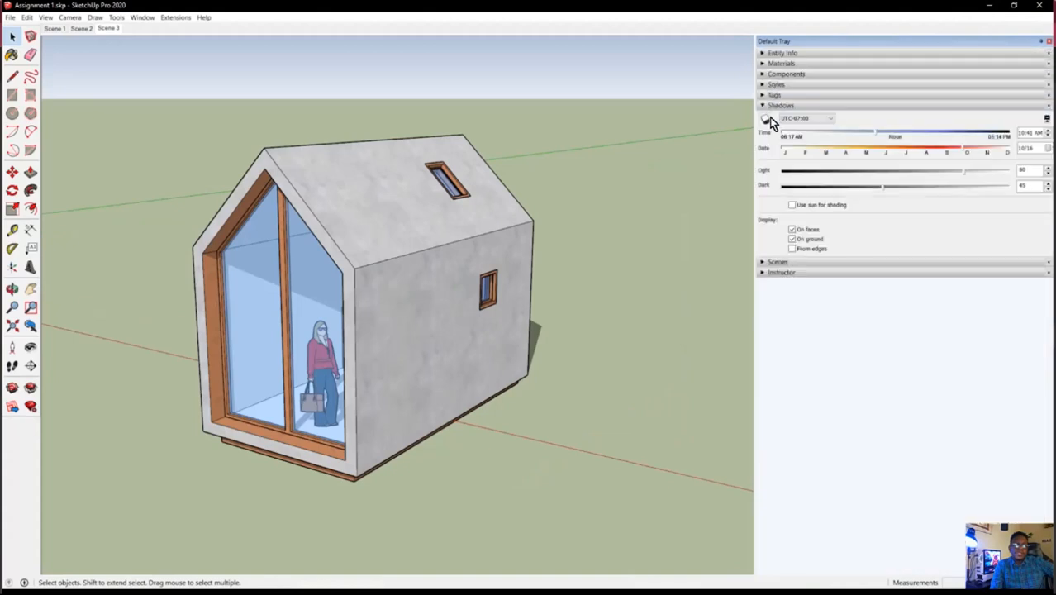
{"action": "left_click", "coordinate": [773, 106]}
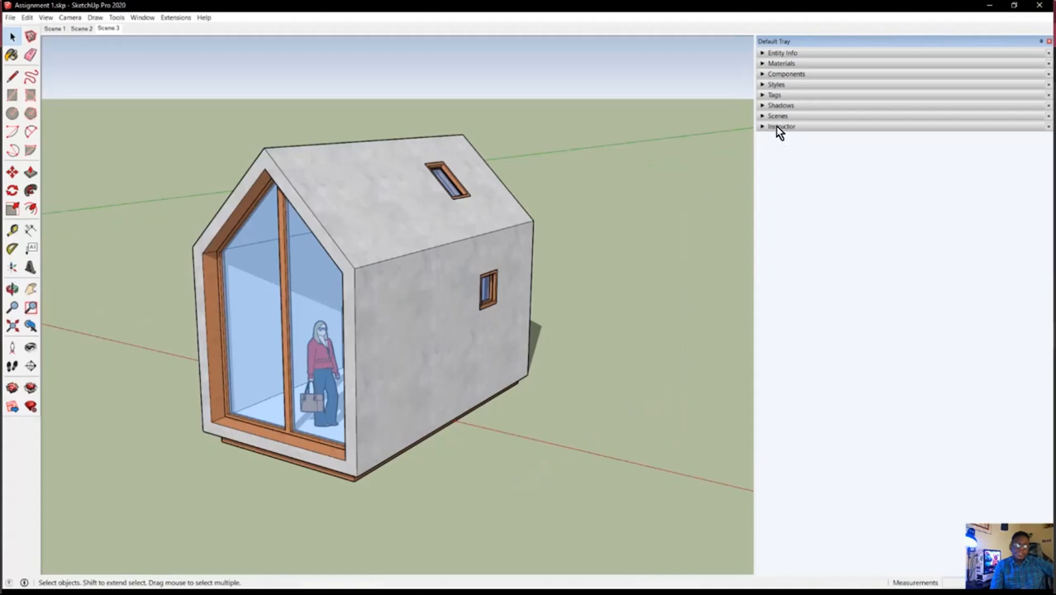
- Toggle the house model's shadows off and back on, and examine the shadows and glazed front from higher angles
{"action": "left_click", "coordinate": [779, 108]}
{"action": "left_click", "coordinate": [764, 120]}
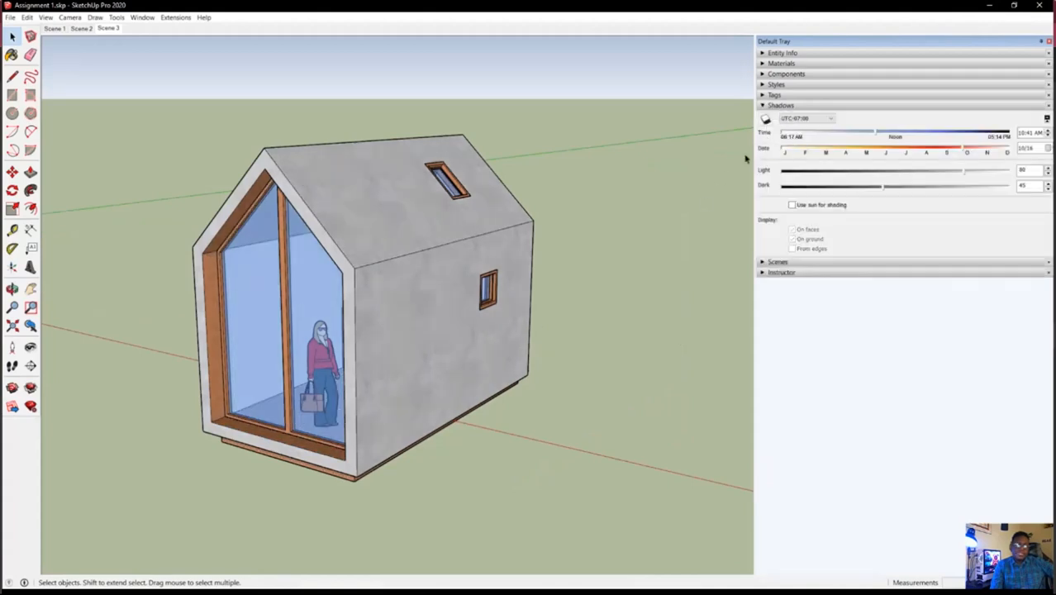
{"action": "left_click", "coordinate": [765, 120]}
{"action": "middle_click_drag", "start_coordinate": [554, 182], "coordinate": [854, 325]}
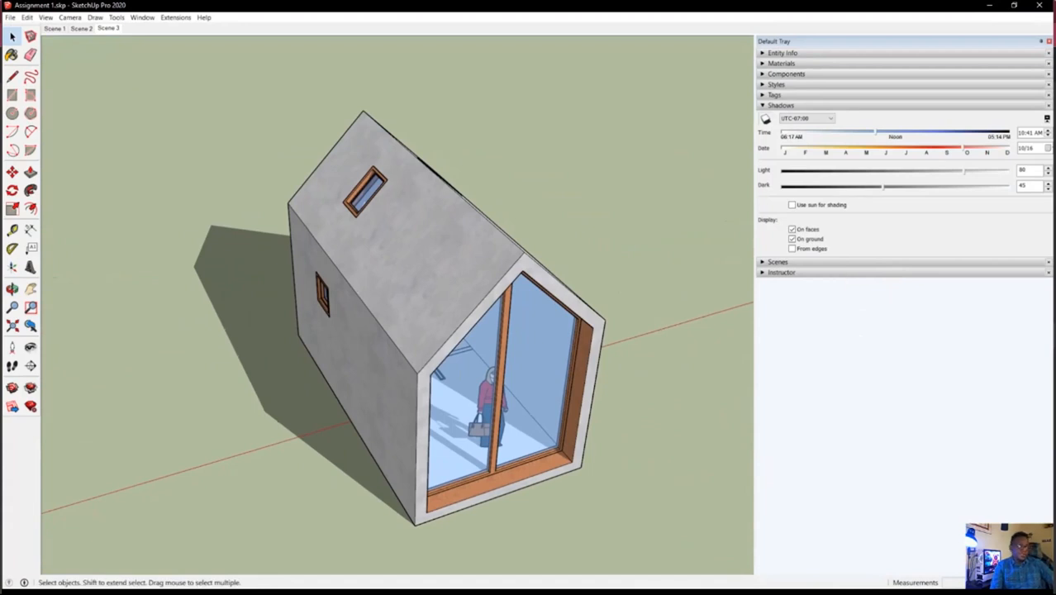
{"action": "scroll", "coordinate": [417, 385], "scroll_direction": "down", "scroll_amount": 3}
{"action": "scroll", "coordinate": [432, 357], "scroll_direction": "up", "scroll_amount": 3}
{"action": "middle_click_drag", "start_coordinate": [461, 380], "coordinate": [422, 496]}
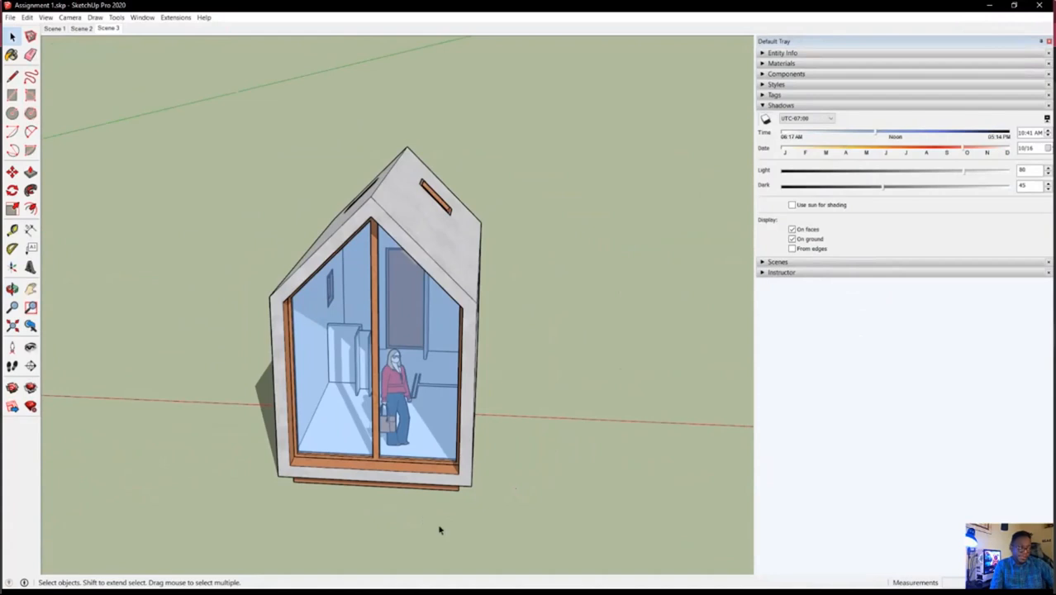
- Switch to the Assignment 01 brief in the browser and examine the numbered modelling and compositing instructions on page 2
{"action": "key", "text": "alt+Tab"}
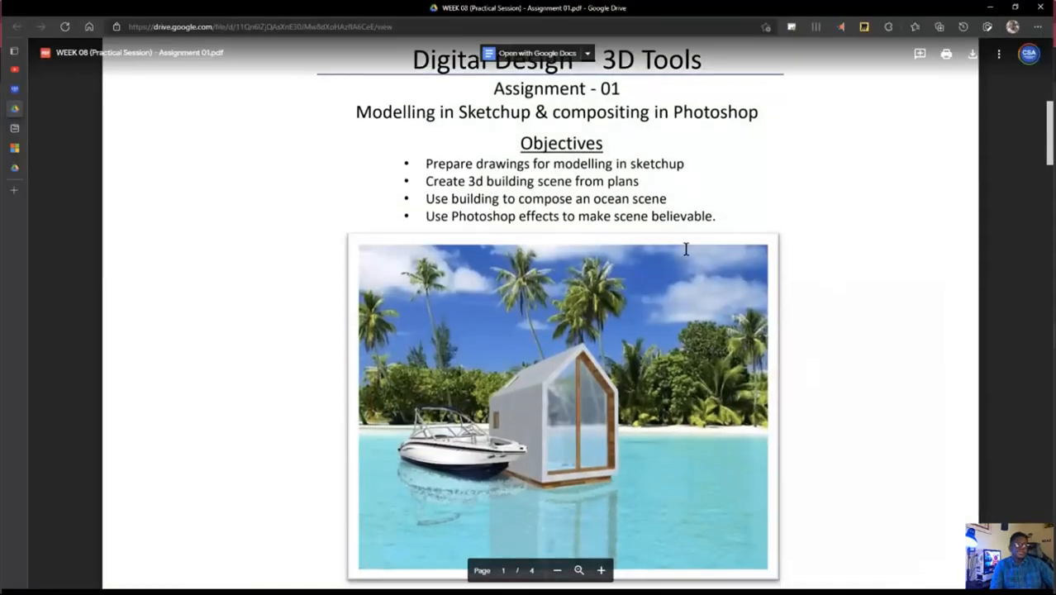
{"action": "scroll", "coordinate": [686, 268], "scroll_direction": "down", "scroll_amount": 7}
{"action": "scroll", "coordinate": [687, 269], "scroll_direction": "down", "scroll_amount": 5}
{"action": "scroll", "coordinate": [785, 298], "scroll_direction": "up", "scroll_amount": 3}
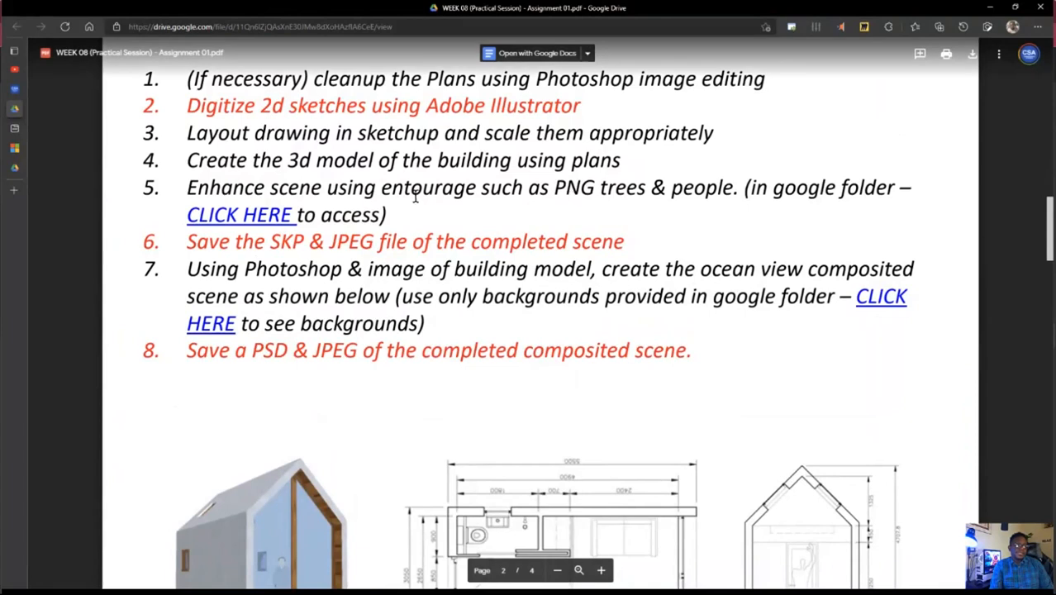
- Follow the brief's entourage link in instruction 5, open Entourage components > Backgrounds, and show its files as thumbnails
{"action": "left_click", "coordinate": [247, 214]}
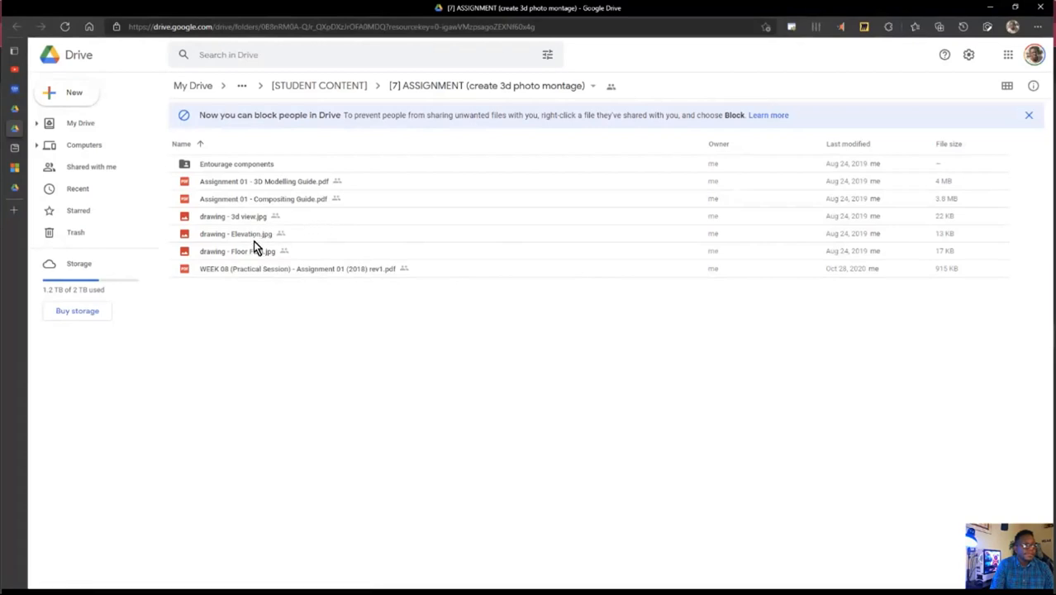
{"action": "double_click", "coordinate": [248, 165]}
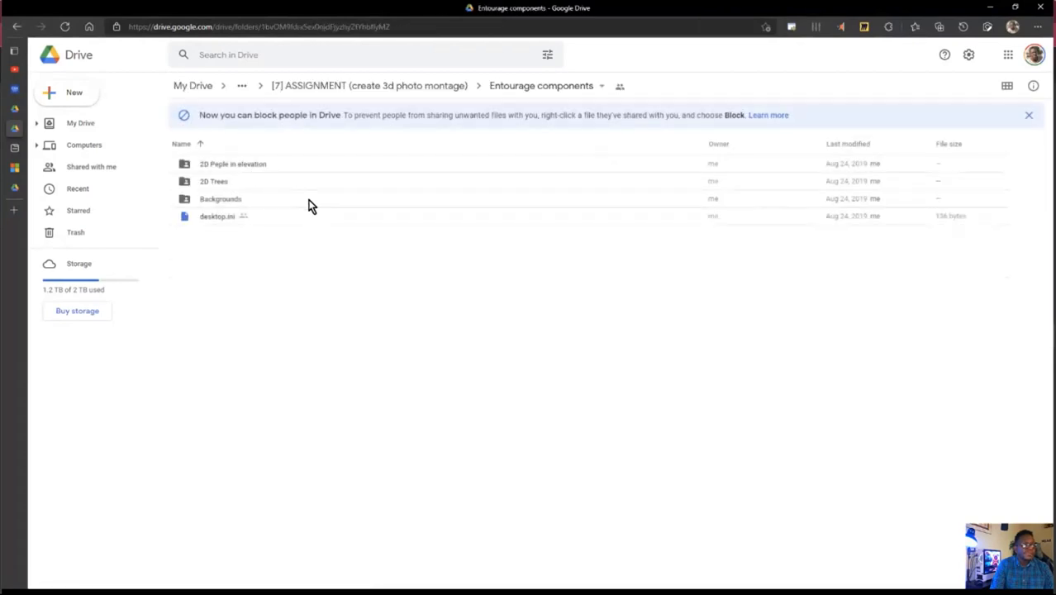
{"action": "double_click", "coordinate": [253, 201]}
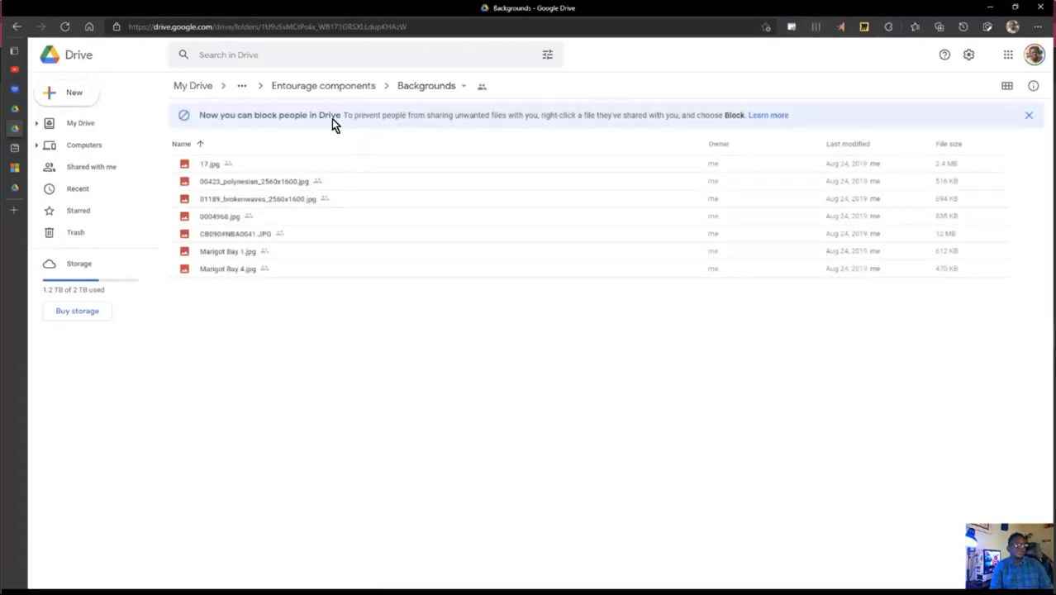
{"action": "left_click", "coordinate": [242, 86]}
{"action": "left_click", "coordinate": [532, 341]}
{"action": "left_click", "coordinate": [1008, 87]}
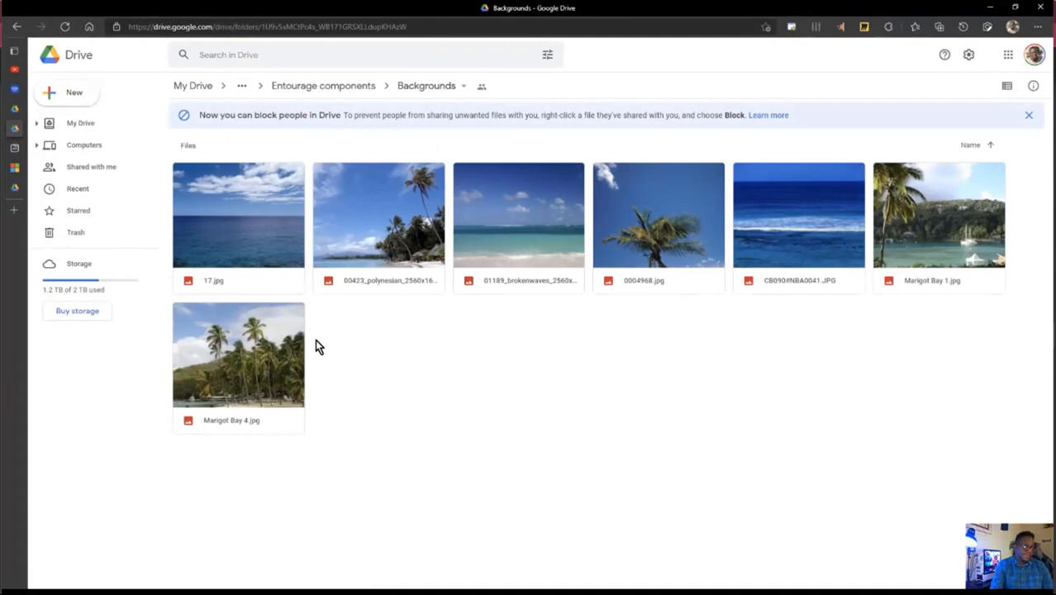
- Preview the background photos one by one from Marigot Bay 4.jpg back to 17.jpg to compare possible ocean scenes
{"action": "double_click", "coordinate": [237, 361]}
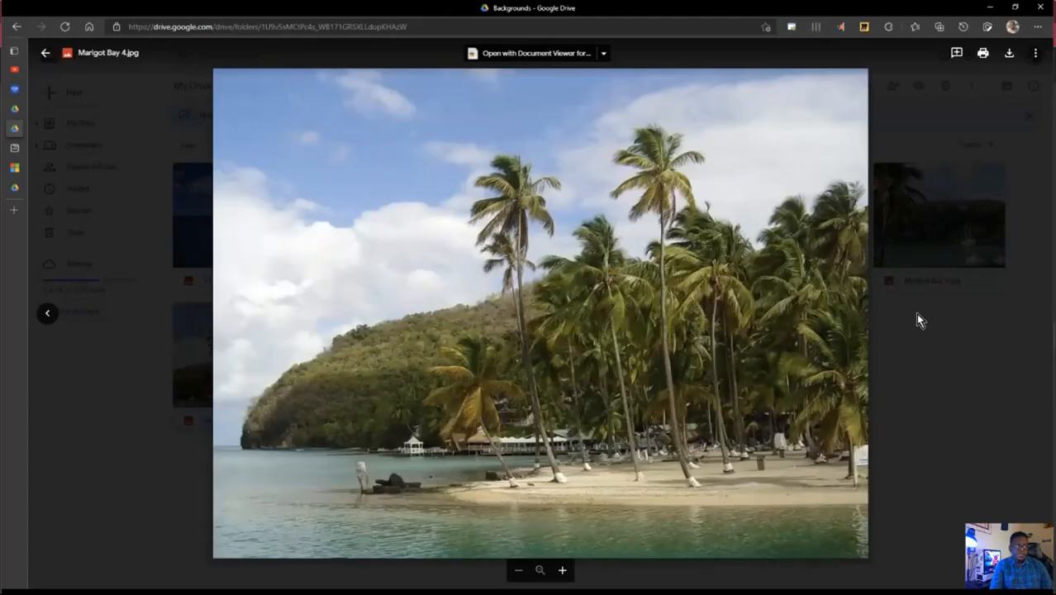
{"action": "left_click", "coordinate": [55, 318]}
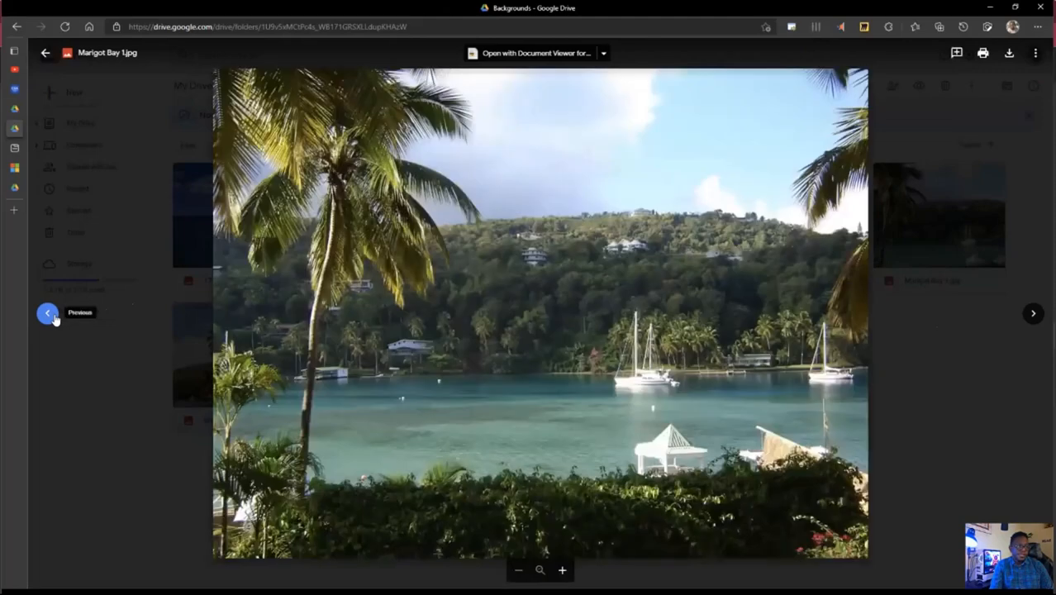
{"action": "left_click", "coordinate": [53, 317]}
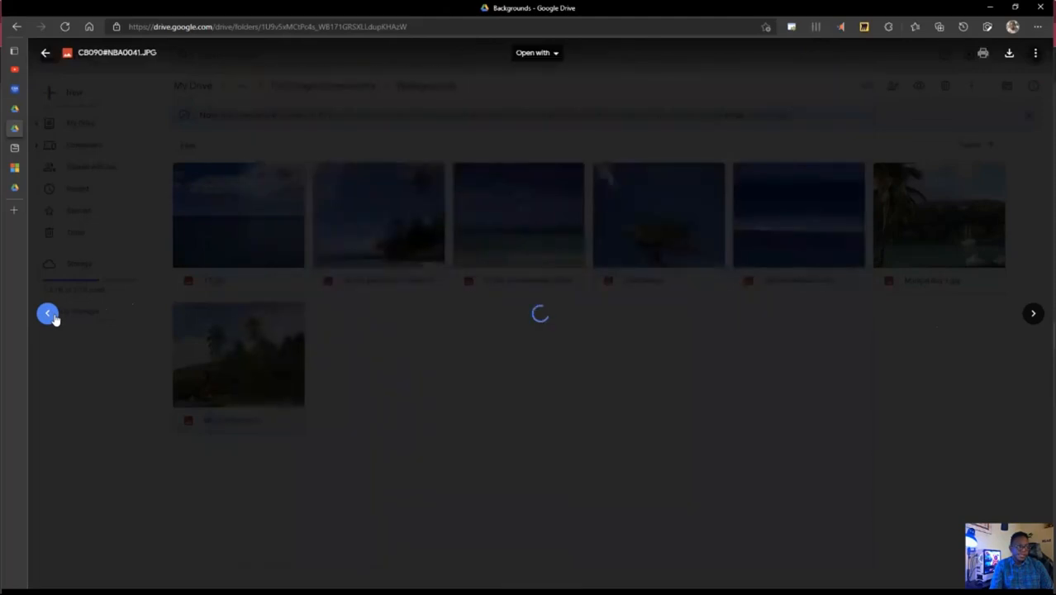
{"action": "left_click", "coordinate": [53, 317]}
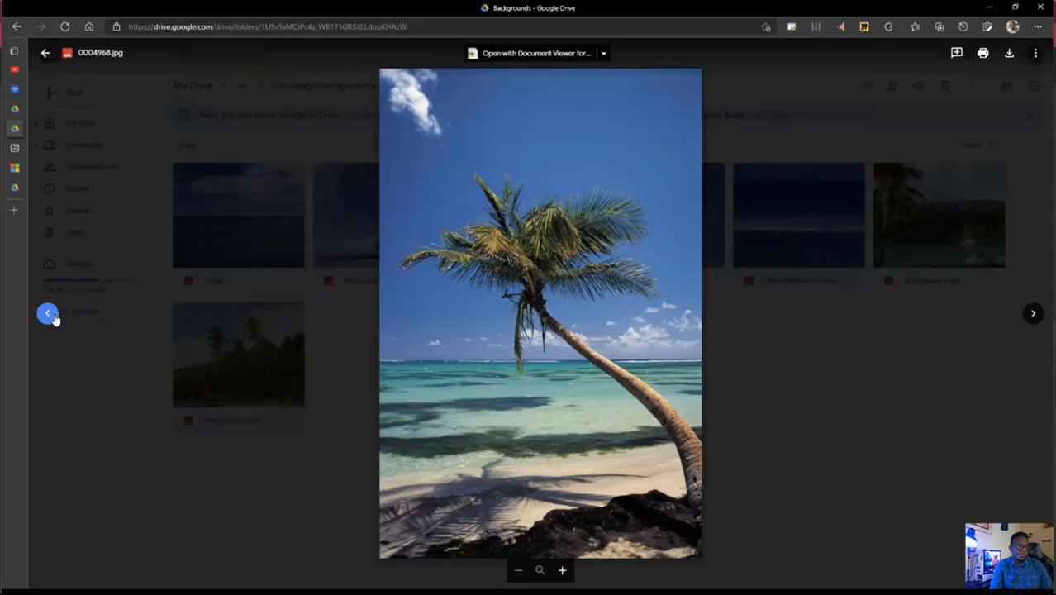
{"action": "left_click", "coordinate": [53, 317]}
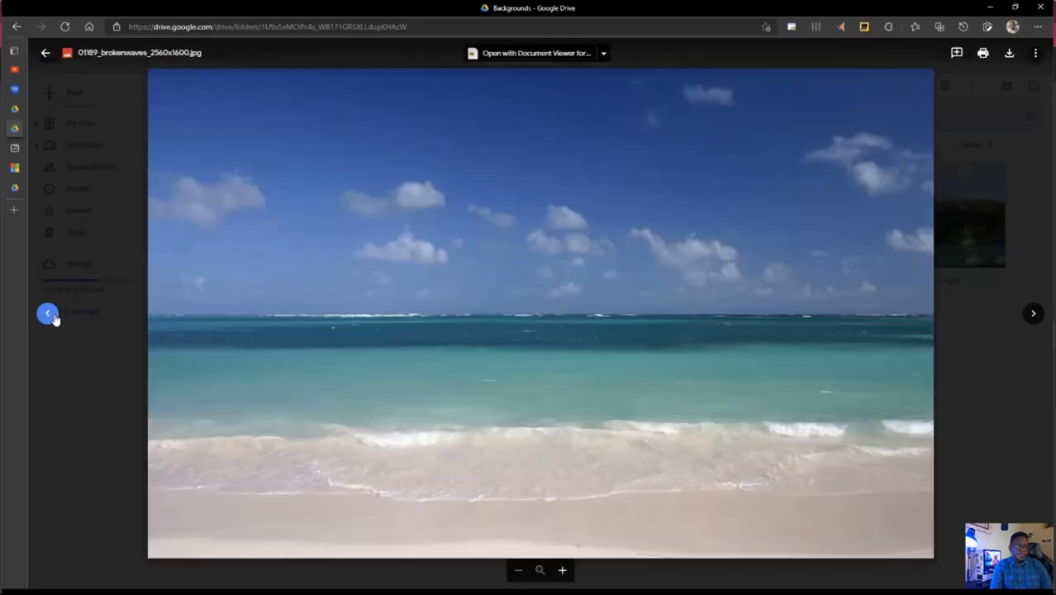
{"action": "left_click", "coordinate": [47, 314]}
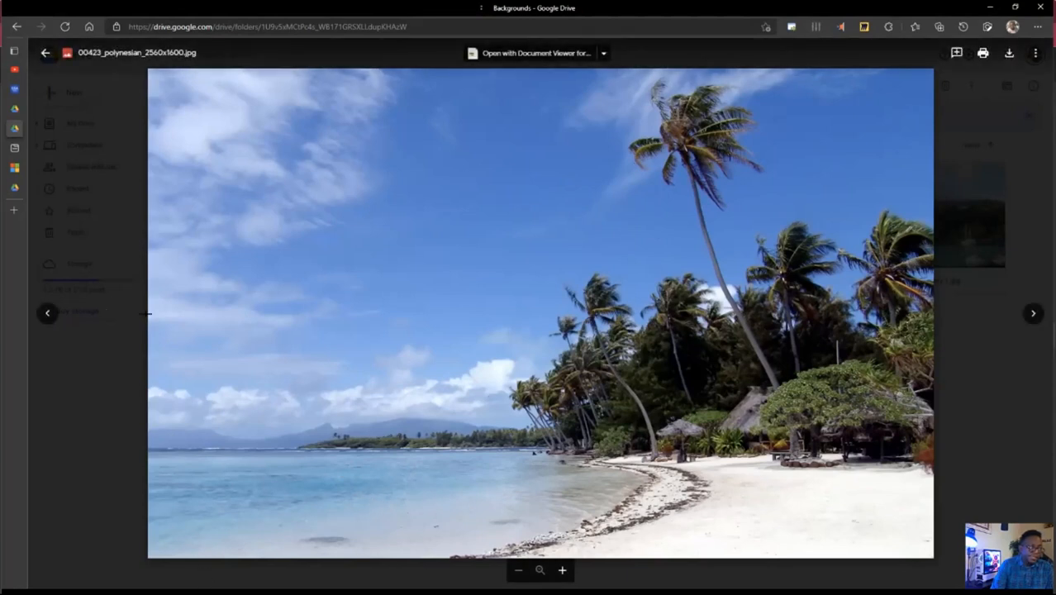
{"action": "left_click", "coordinate": [53, 316]}
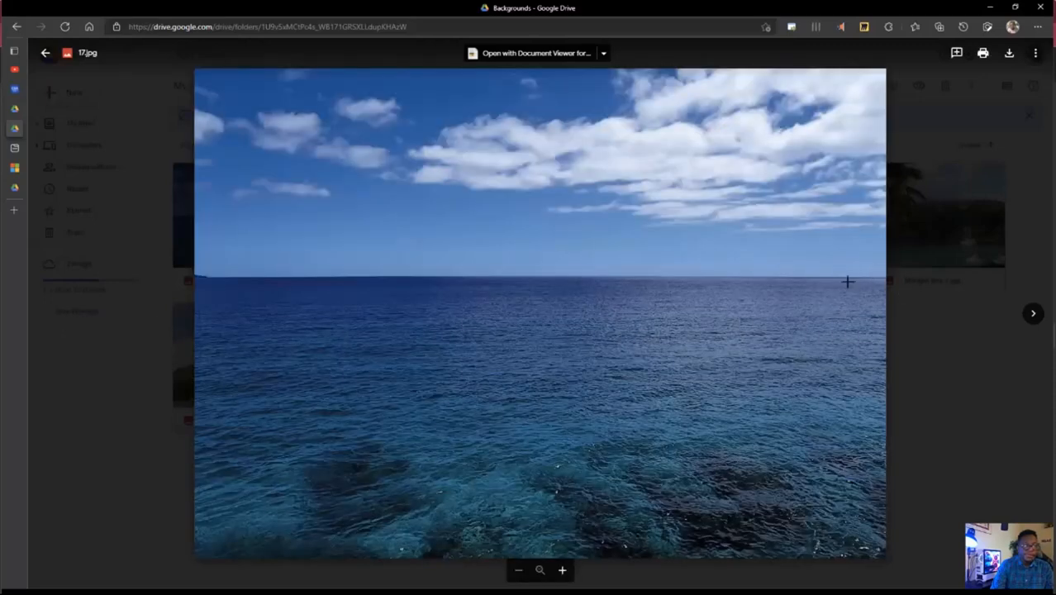
{"action": "left_click", "coordinate": [1033, 313]}
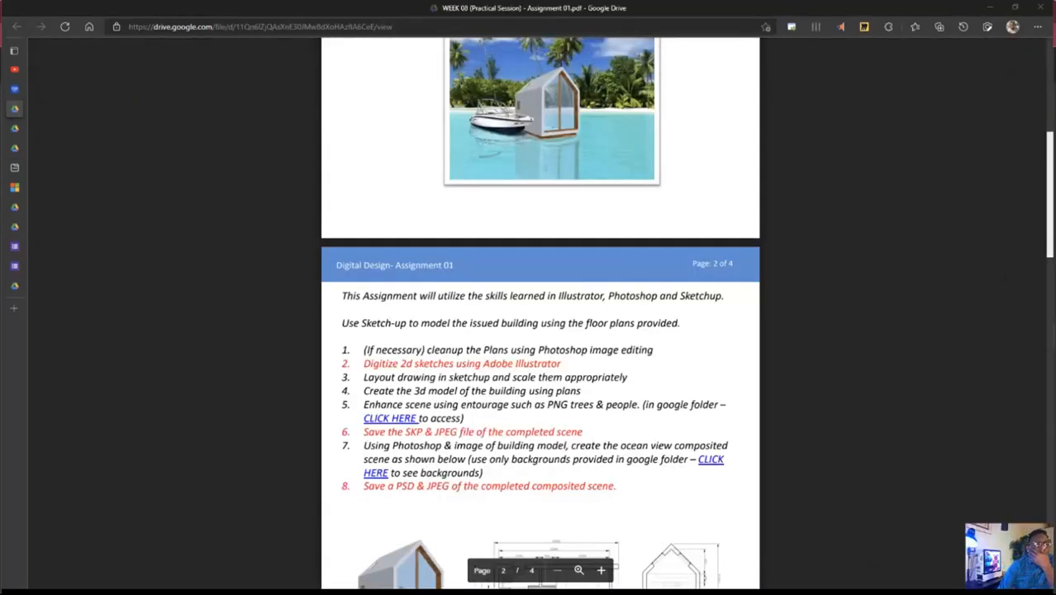
- Enlarge page 2 of the Assignment 01 brief and open the backgrounds folder linked in instruction 7
{"action": "scroll", "coordinate": [537, 438], "scroll_direction": "down", "scroll_amount": 1}
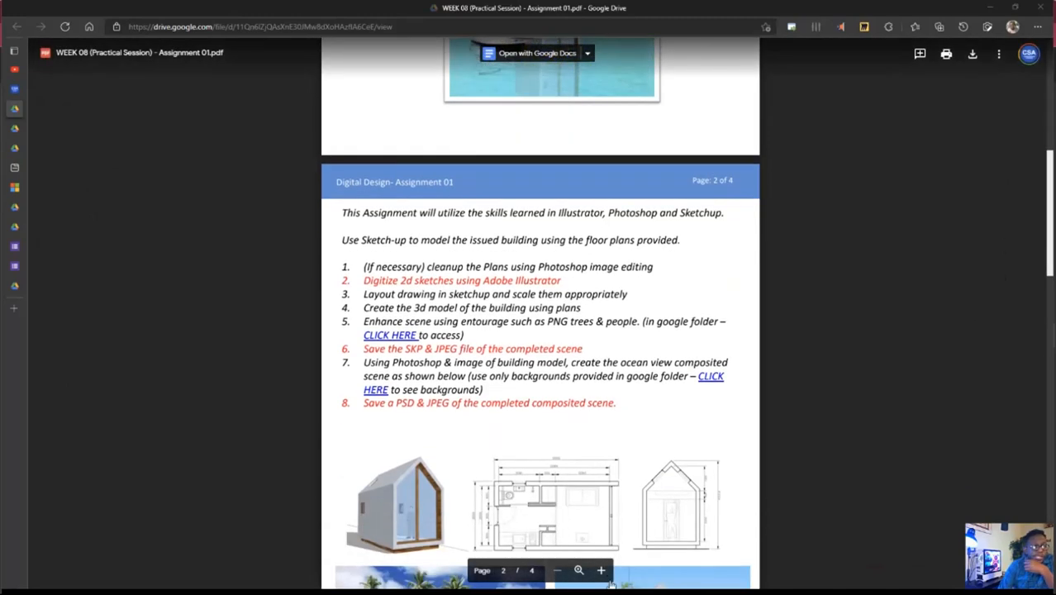
{"action": "left_click", "coordinate": [602, 571]}
{"action": "scroll", "coordinate": [760, 422], "scroll_direction": "down", "scroll_amount": 1}
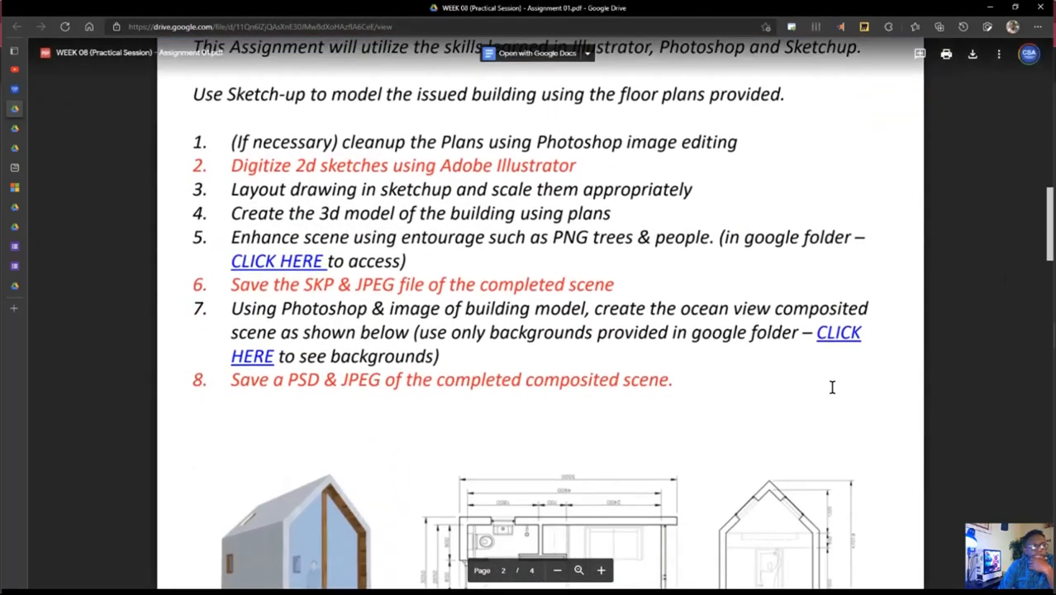
{"action": "left_click", "coordinate": [841, 338]}
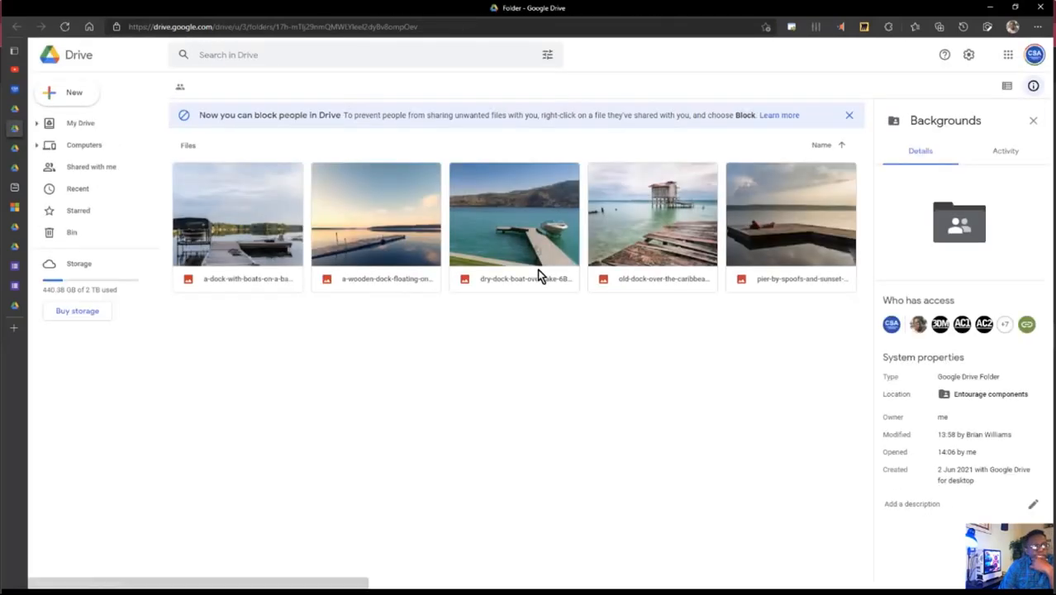
- Preview the dock background photos from a-dock-with-boats-on-a-bay through to dry-dock-boat-over-lake
{"action": "double_click", "coordinate": [232, 237]}
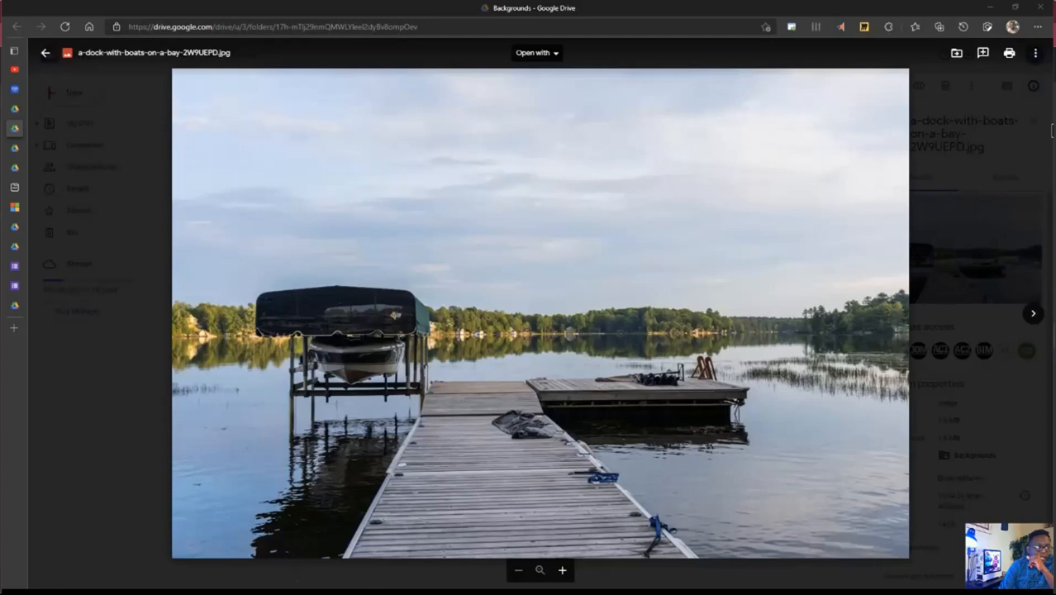
{"action": "left_click", "coordinate": [1033, 313]}
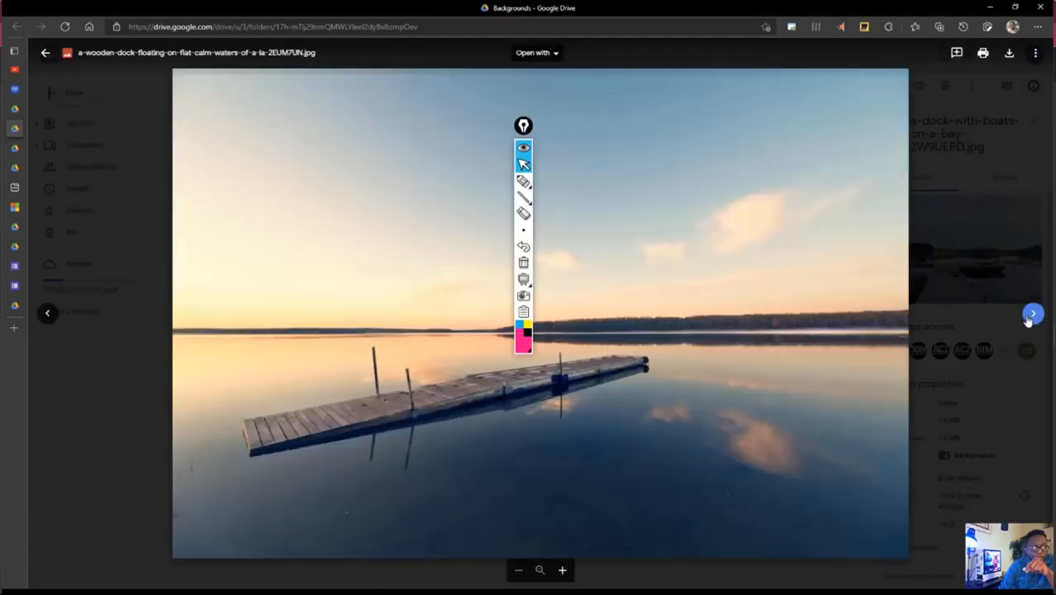
{"action": "left_click", "coordinate": [524, 126]}
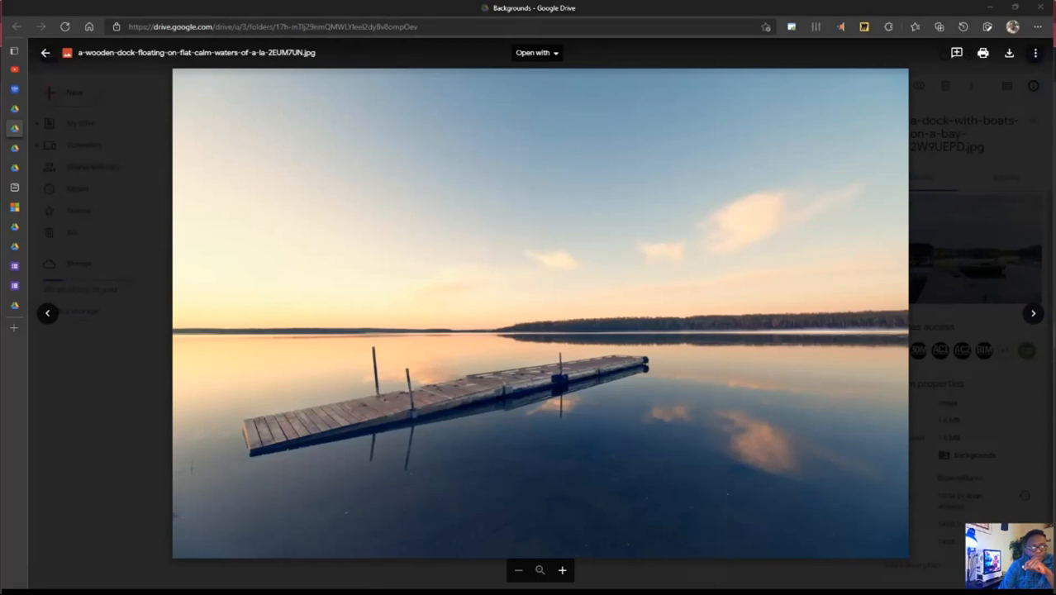
{"action": "left_click", "coordinate": [1032, 315]}
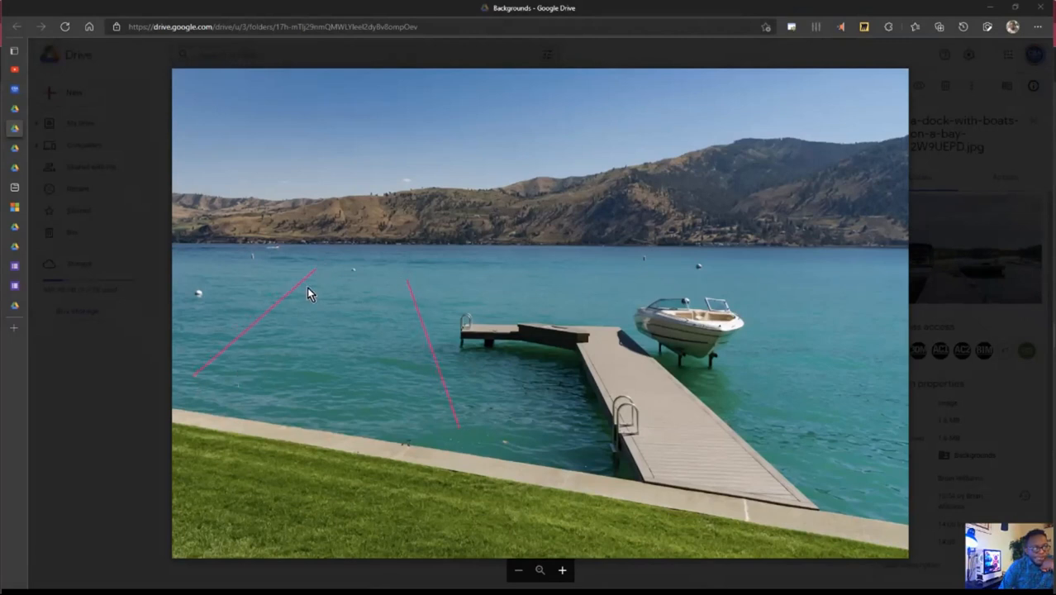
- Sketch perspective guide lines and a gabled house outline beside the boat on the dry-dock photo, and clear the annotations
{"action": "left_click_drag", "start_coordinate": [274, 290], "coordinate": [406, 285]}
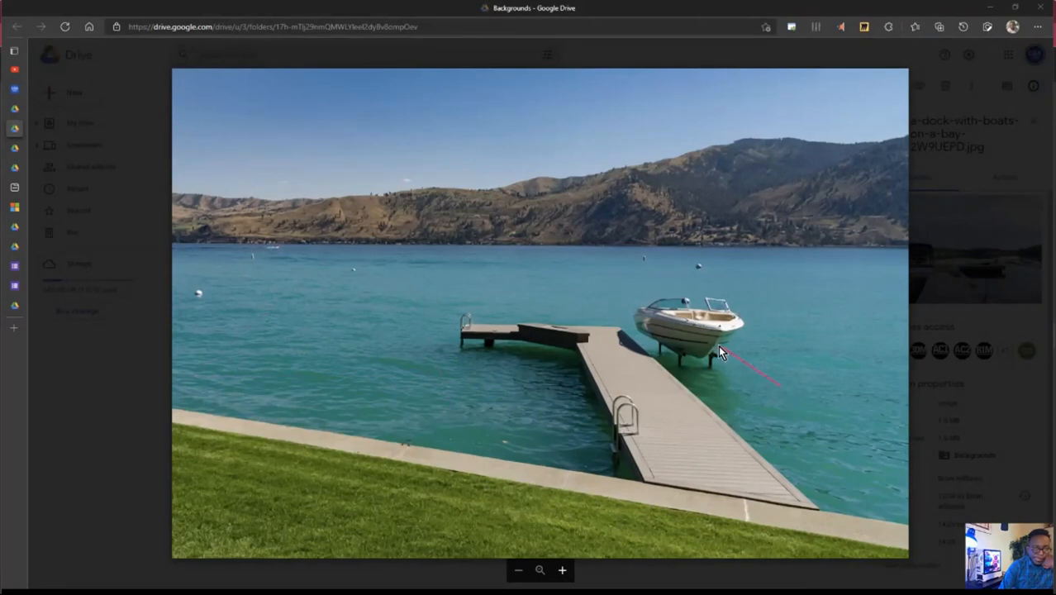
{"action": "mouse_move", "coordinate": [627, 404]}
{"action": "left_mouse_down"}
{"action": "mouse_move", "coordinate": [914, 381]}
{"action": "mouse_move", "coordinate": [788, 311]}
{"action": "mouse_move", "coordinate": [729, 323]}
{"action": "left_mouse_up"}
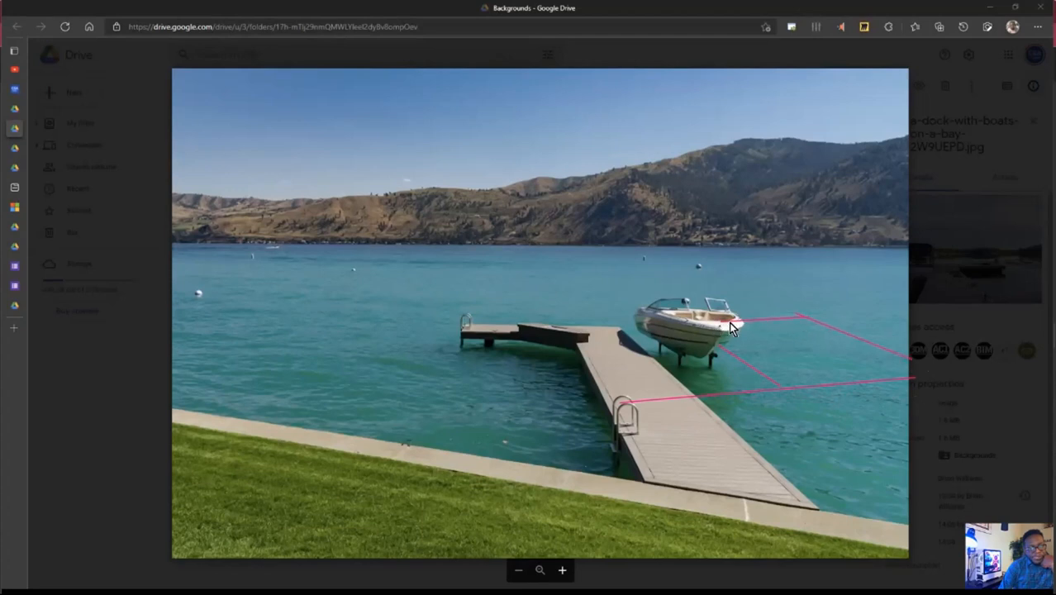
{"action": "left_click_drag", "start_coordinate": [777, 387], "coordinate": [772, 285]}
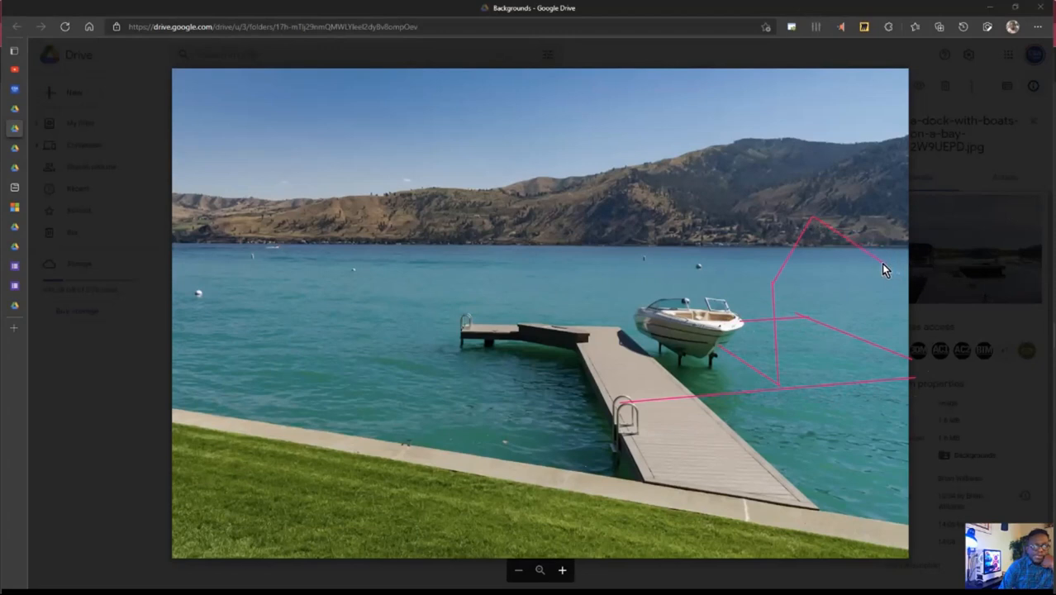
{"action": "left_click_drag", "start_coordinate": [891, 361], "coordinate": [894, 378]}
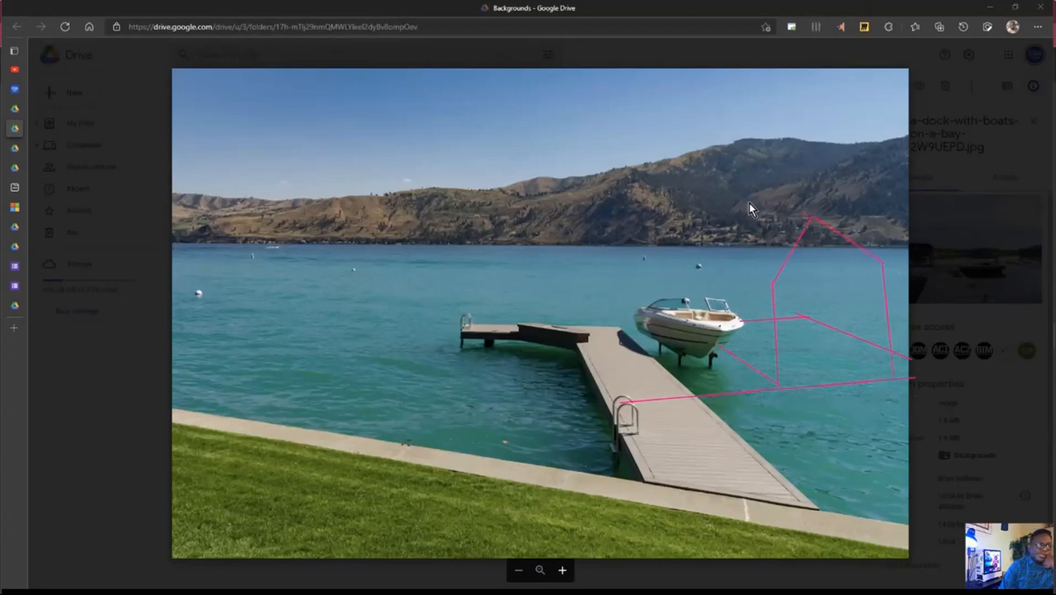
{"action": "left_click_drag", "start_coordinate": [711, 242], "coordinate": [714, 304]}
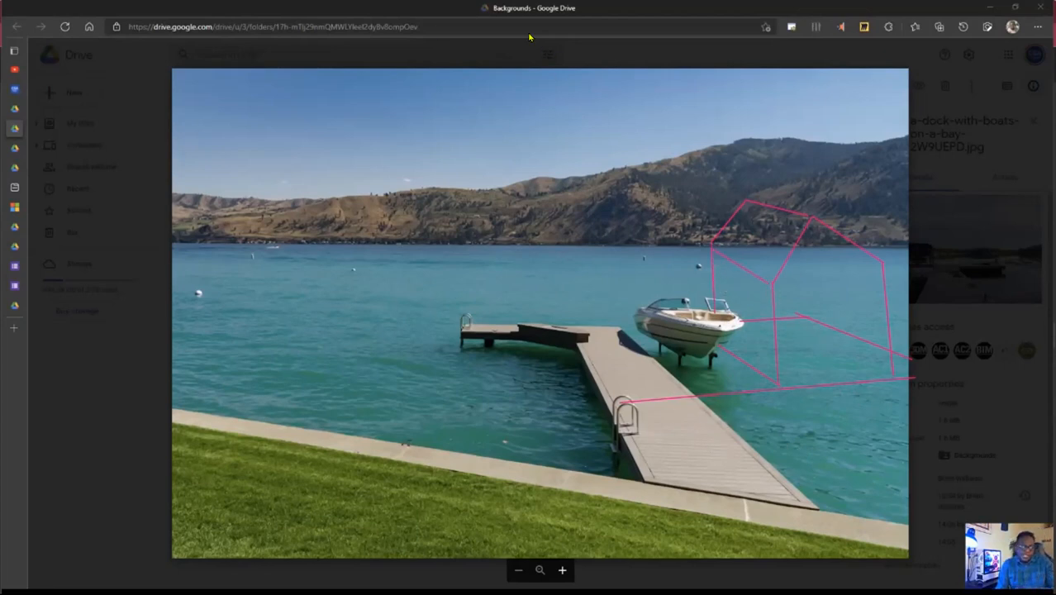
{"action": "key", "text": "Escape"}
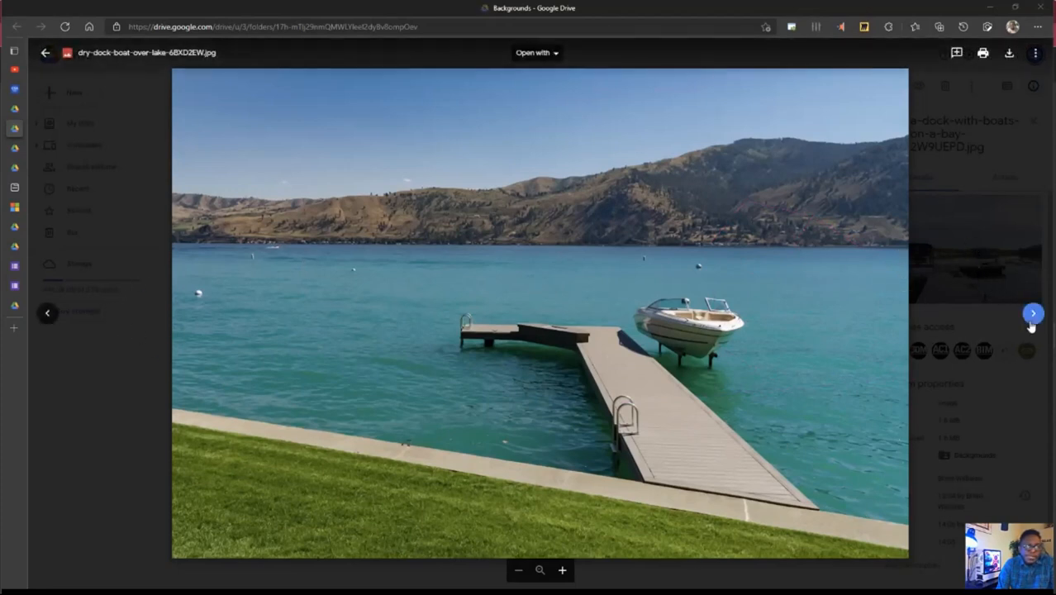
- Compare the old-dock, sunset-pier and dry-dock background photos, and return to the photo of the wooden dock on calm water
{"action": "left_click", "coordinate": [1033, 320]}
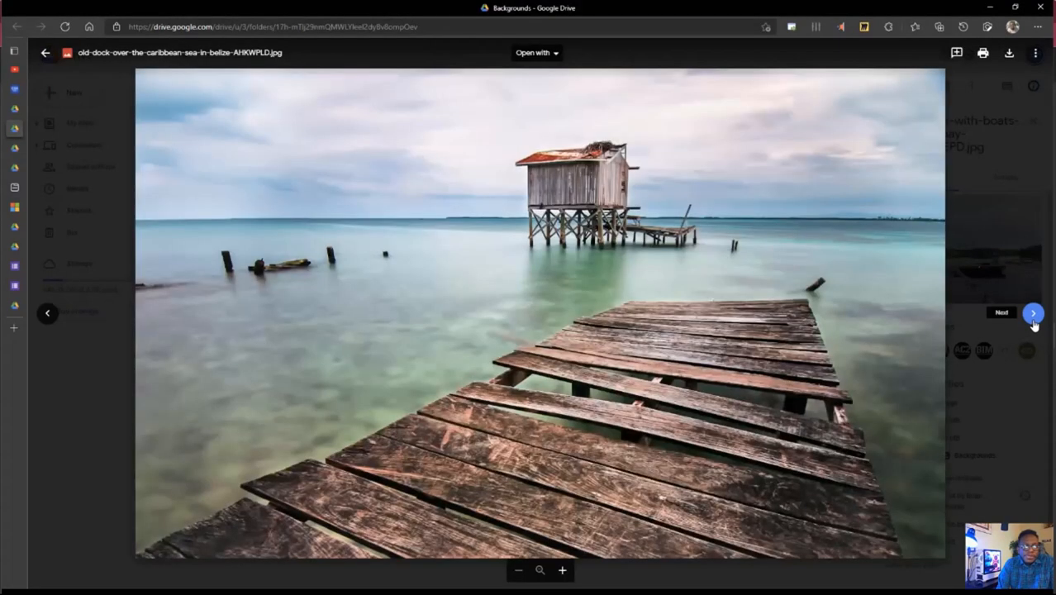
{"action": "left_click", "coordinate": [1033, 321]}
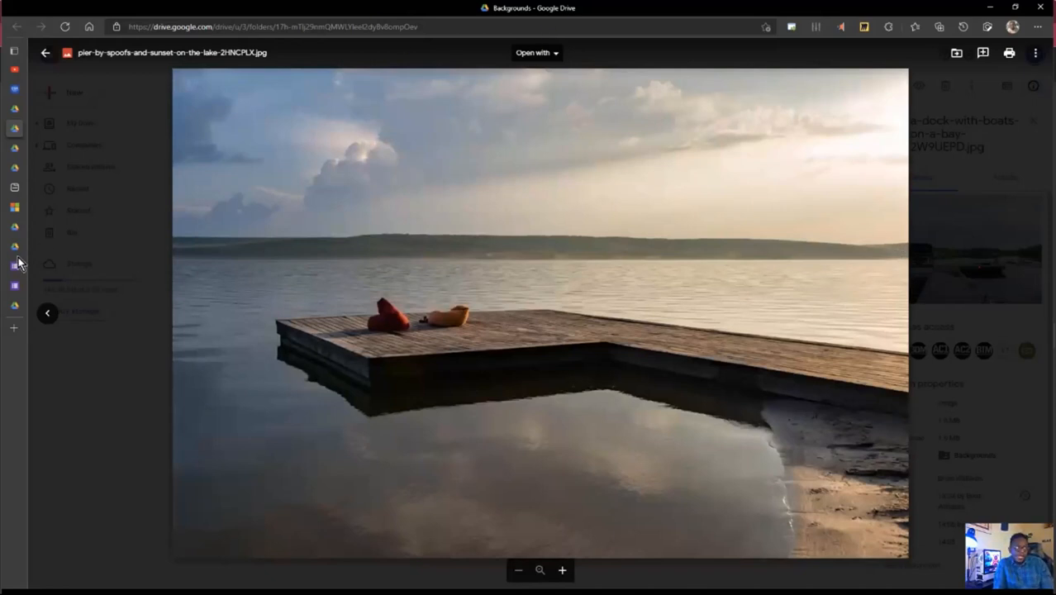
{"action": "left_click", "coordinate": [46, 315]}
{"action": "left_click", "coordinate": [46, 315]}
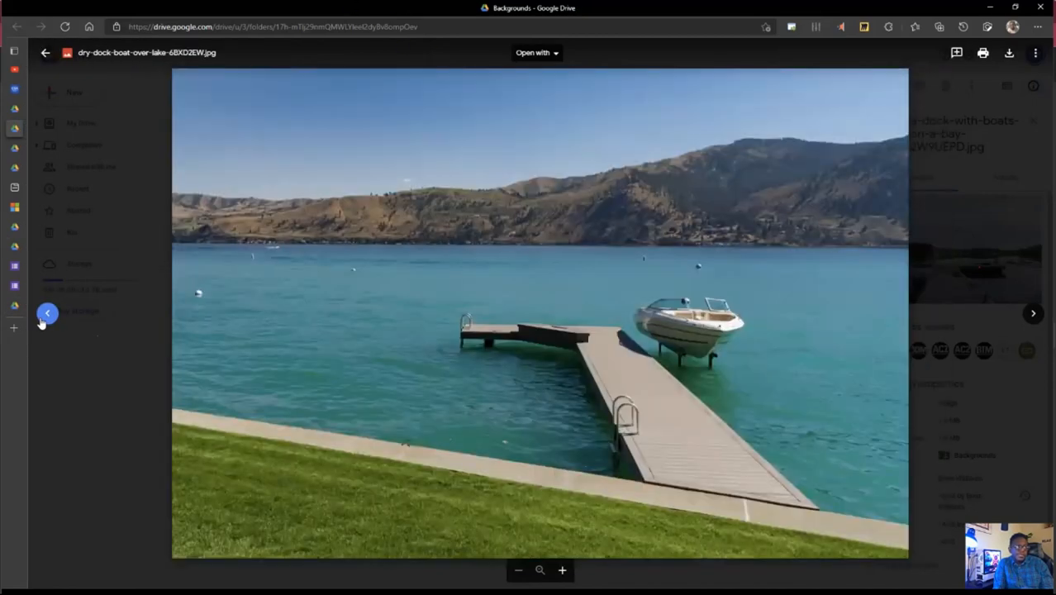
{"action": "left_click", "coordinate": [46, 315]}
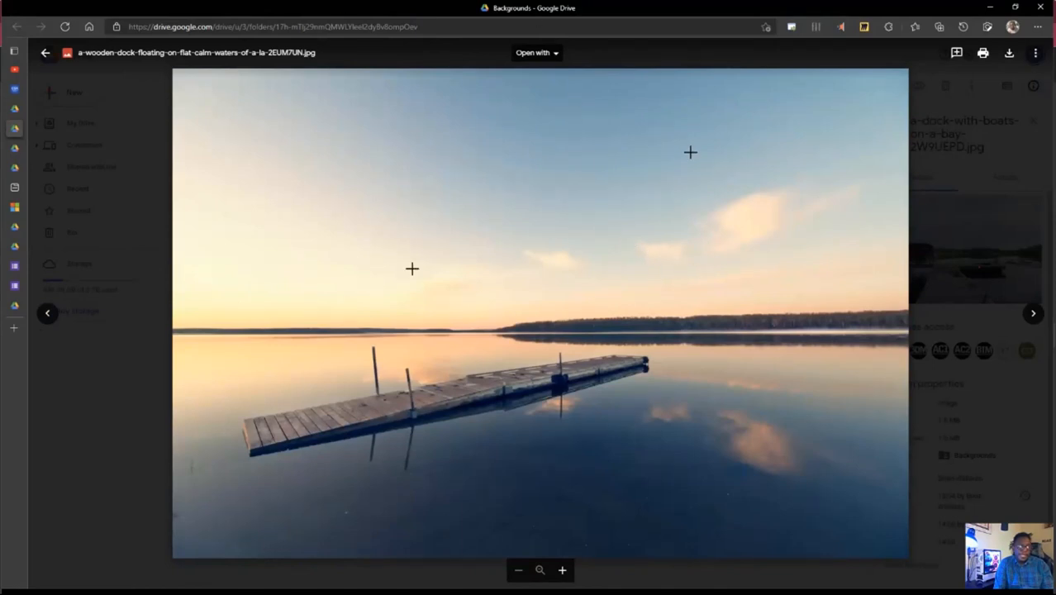
- Download the wooden-dock-floating-on-flat-calm-waters photo and open the downloaded file in a maximized viewer
{"action": "left_click", "coordinate": [1008, 55]}
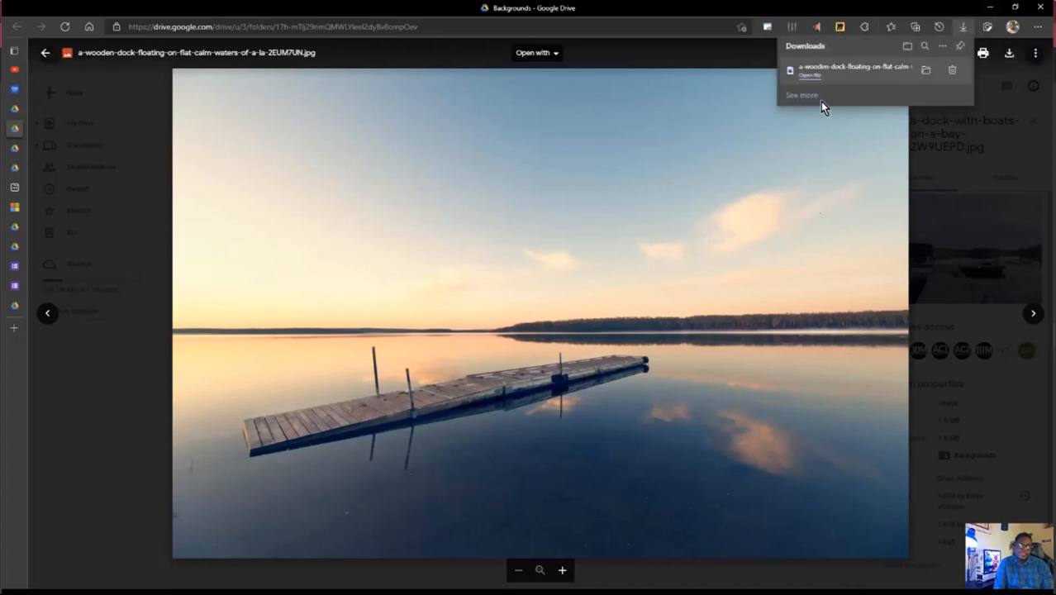
{"action": "left_click", "coordinate": [852, 70]}
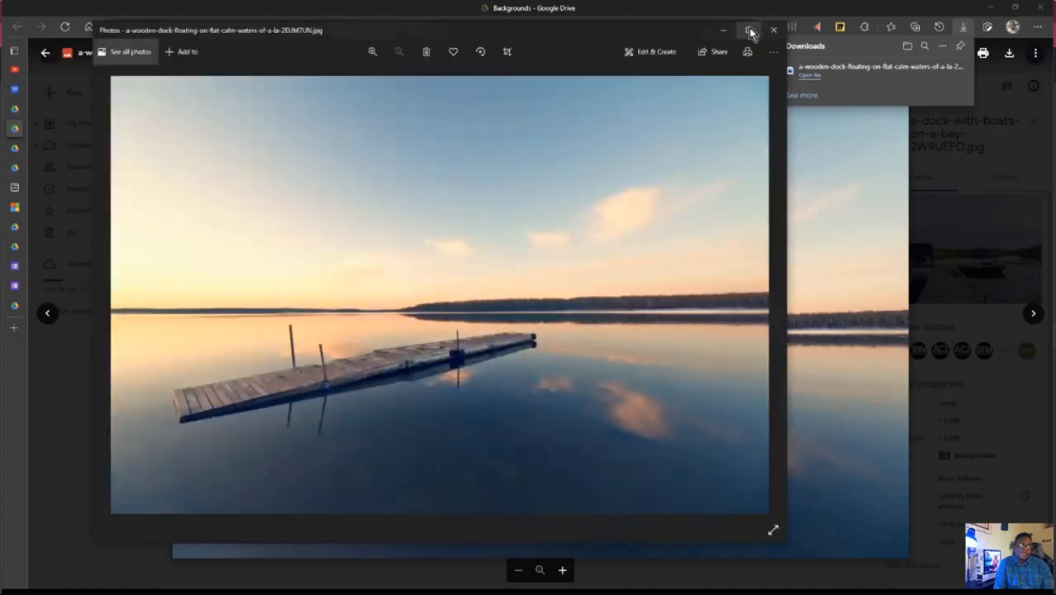
{"action": "left_click", "coordinate": [751, 31]}
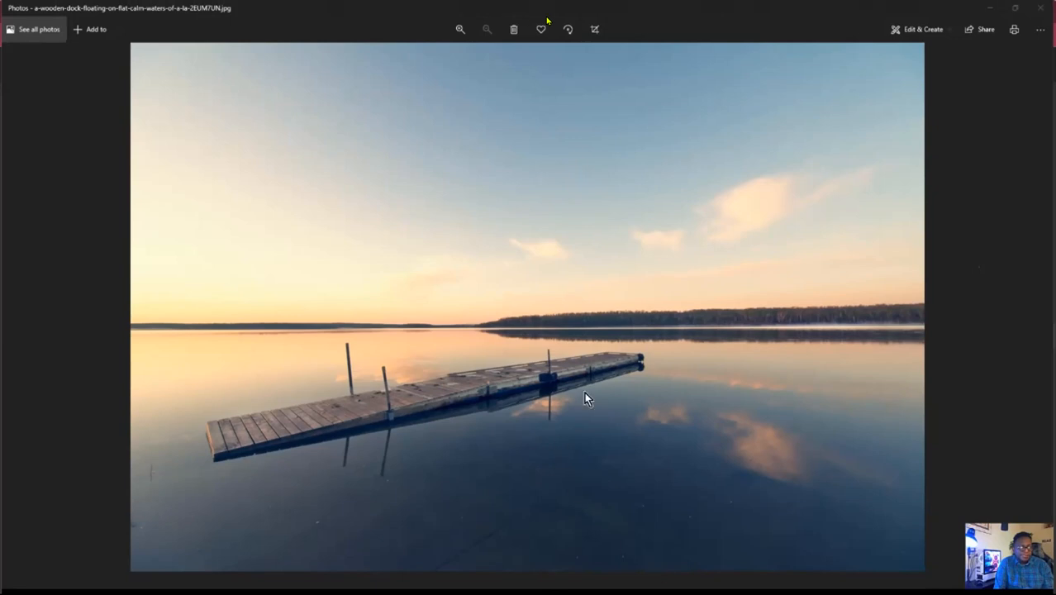
- Sketch a four-sided house footprint on the water alongside the far end of the dock, and clear the annotations
{"action": "left_click_drag", "start_coordinate": [680, 363], "coordinate": [515, 403]}
{"action": "left_click_drag", "start_coordinate": [568, 425], "coordinate": [656, 454]}
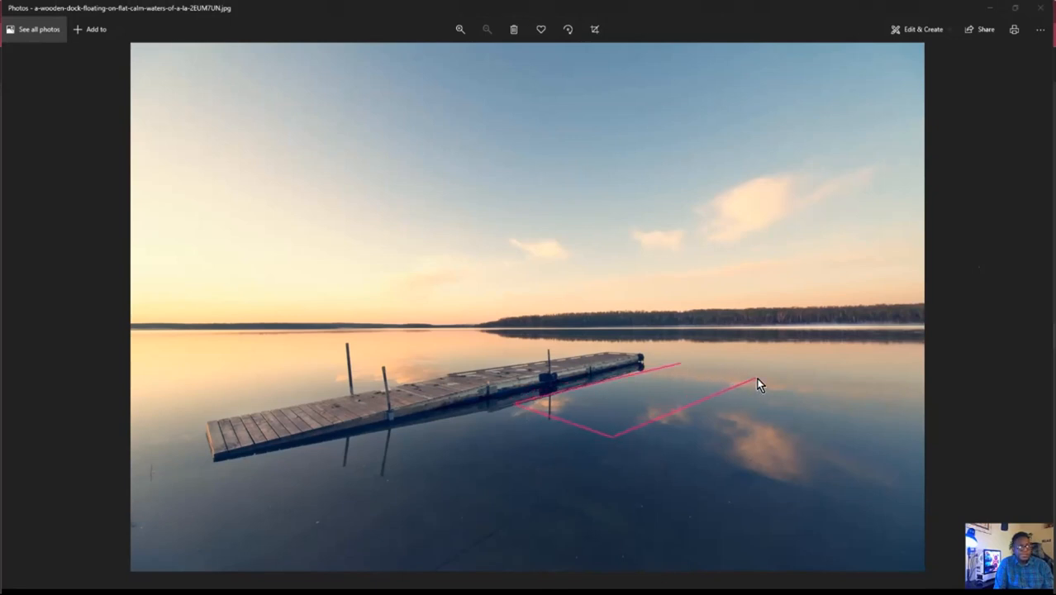
{"action": "left_click_drag", "start_coordinate": [759, 383], "coordinate": [649, 373]}
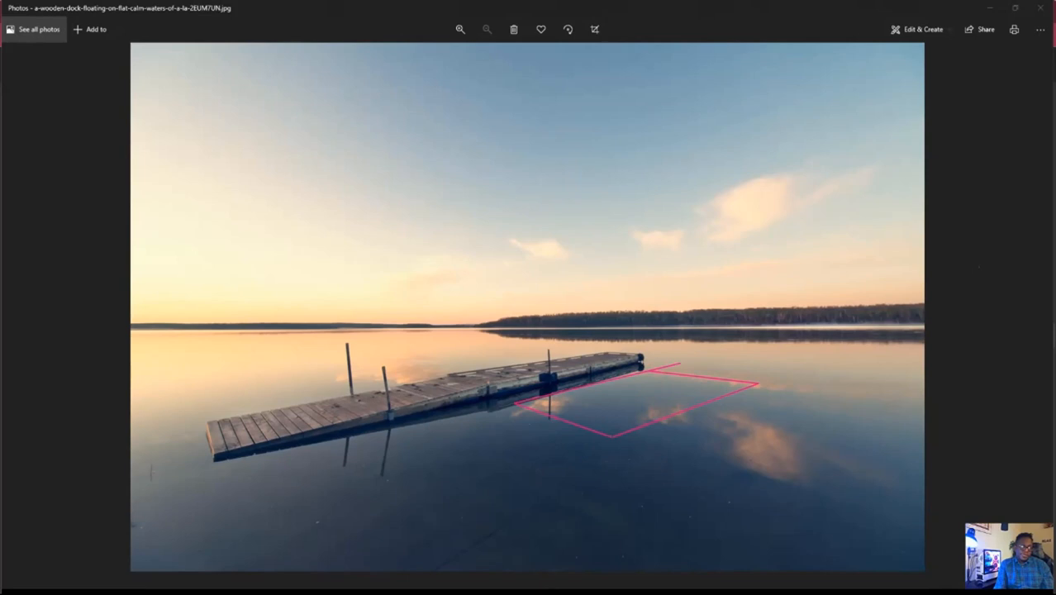
{"action": "key", "text": "e"}
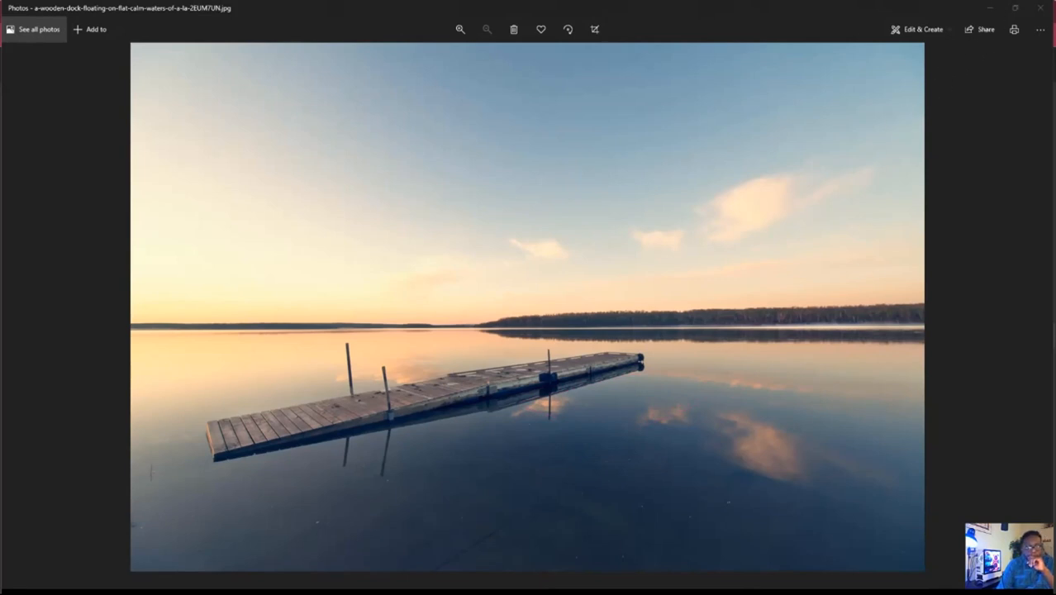
- Switch to SketchUp, orbit the mini house to show its side wall, and open the current style's watermark settings for editing
{"action": "left_click", "coordinate": [990, 7]}
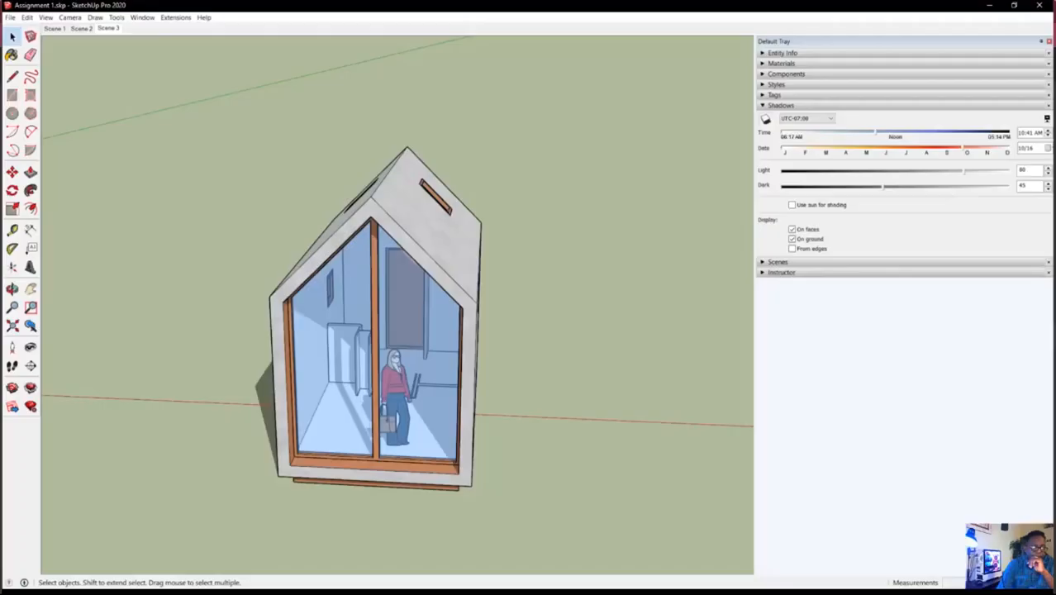
{"action": "middle_click_drag", "start_coordinate": [490, 318], "coordinate": [315, 326]}
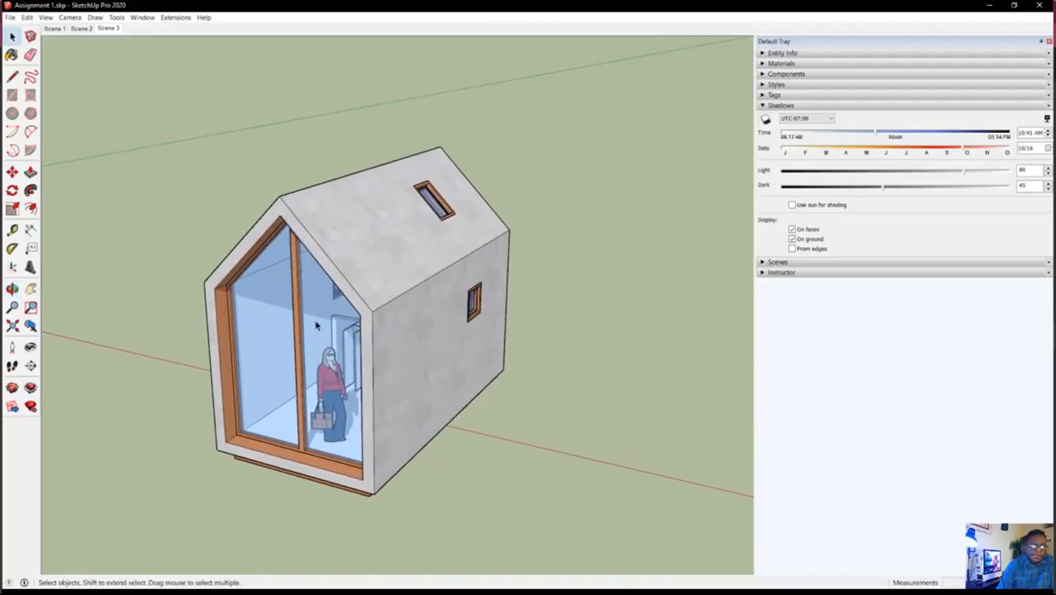
{"action": "left_click", "coordinate": [789, 106]}
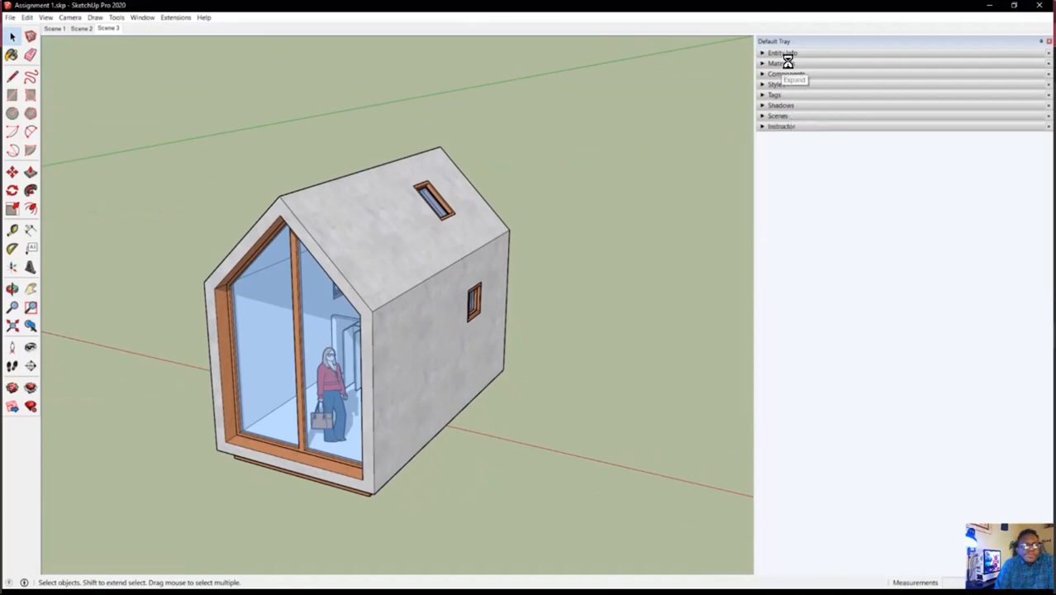
{"action": "left_click", "coordinate": [792, 64]}
{"action": "left_click", "coordinate": [793, 63]}
{"action": "left_click", "coordinate": [788, 85]}
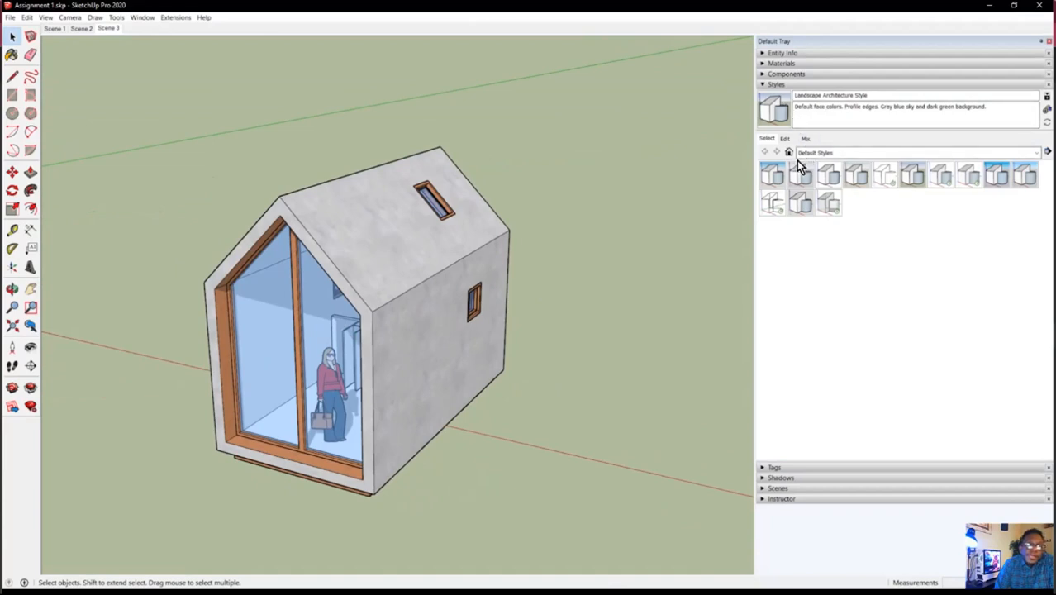
{"action": "left_click", "coordinate": [785, 140]}
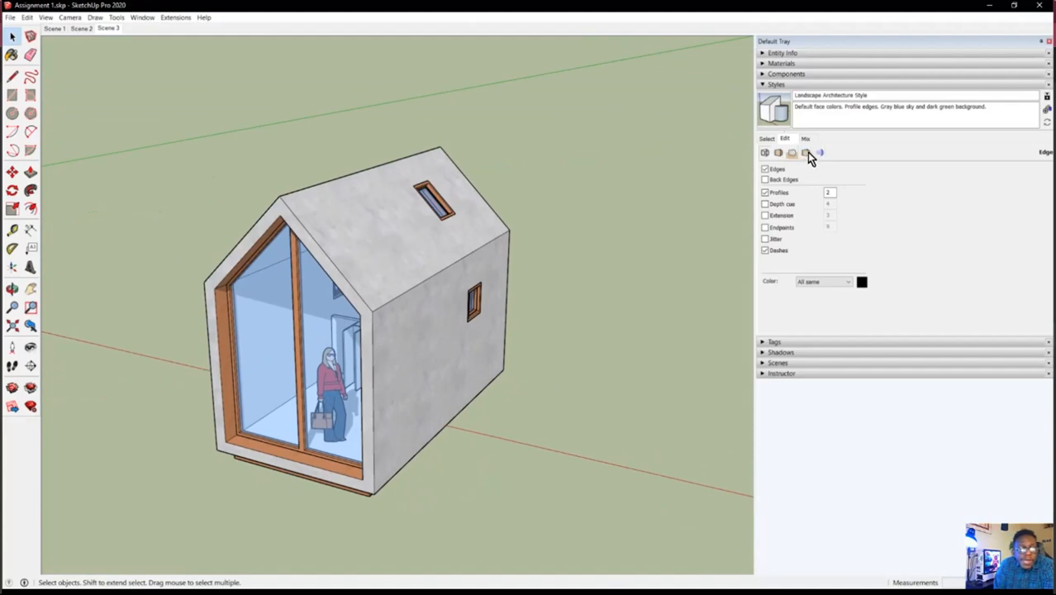
{"action": "left_click", "coordinate": [805, 153]}
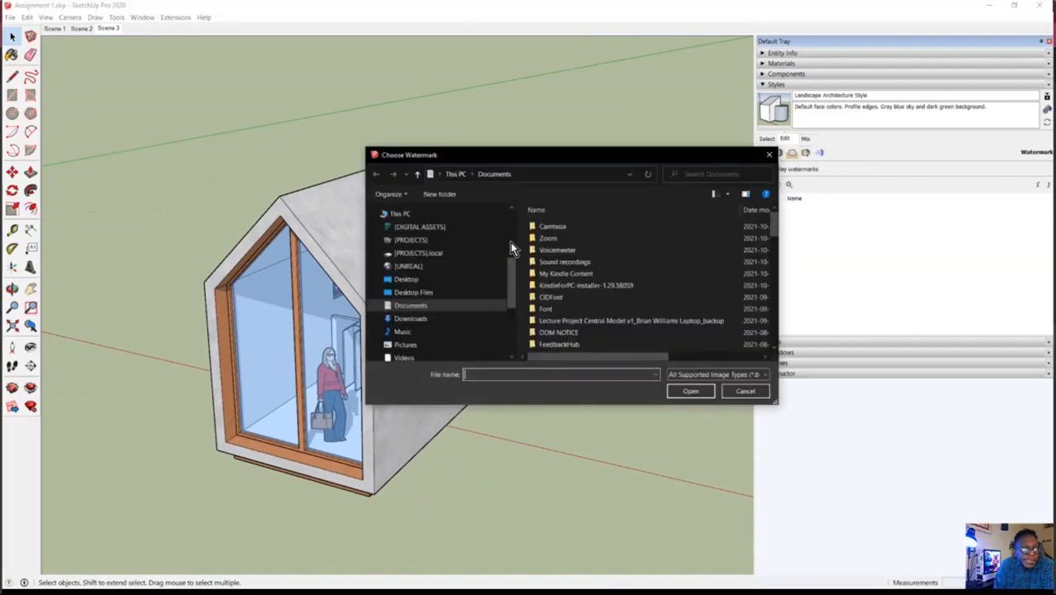
- Add the downloaded wooden-dock photo as a Background watermark at full image blend, stretched to fit the screen
{"action": "left_click", "coordinate": [411, 318]}
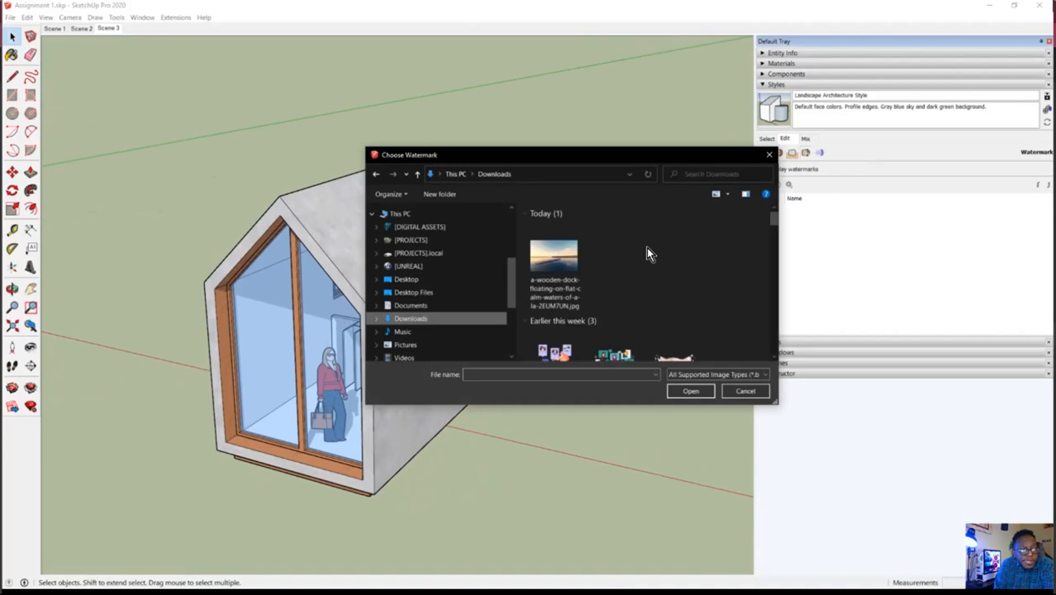
{"action": "double_click", "coordinate": [551, 257]}
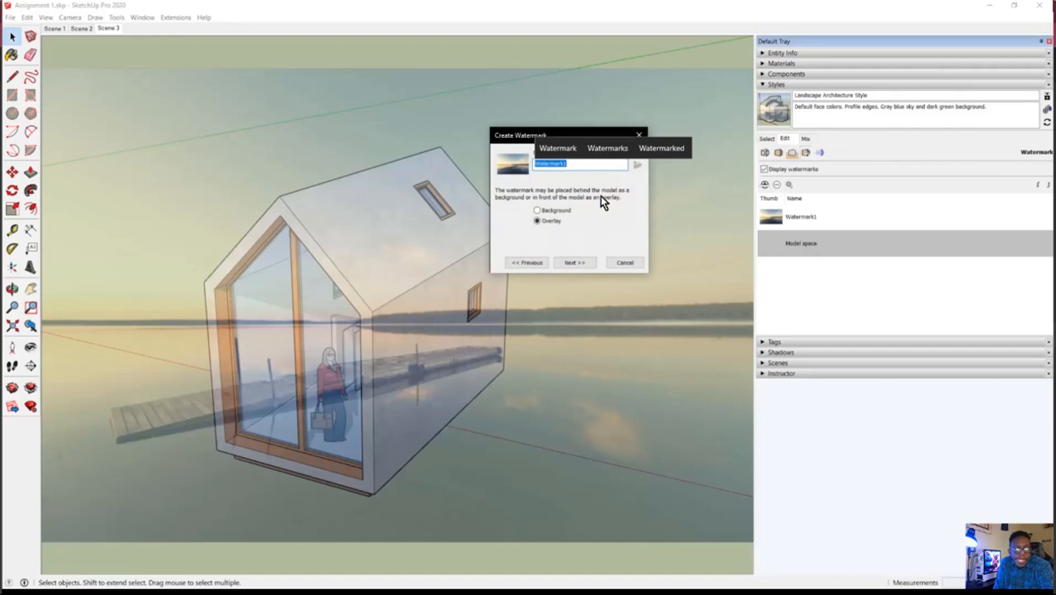
{"action": "left_click_drag", "start_coordinate": [528, 136], "coordinate": [385, 91]}
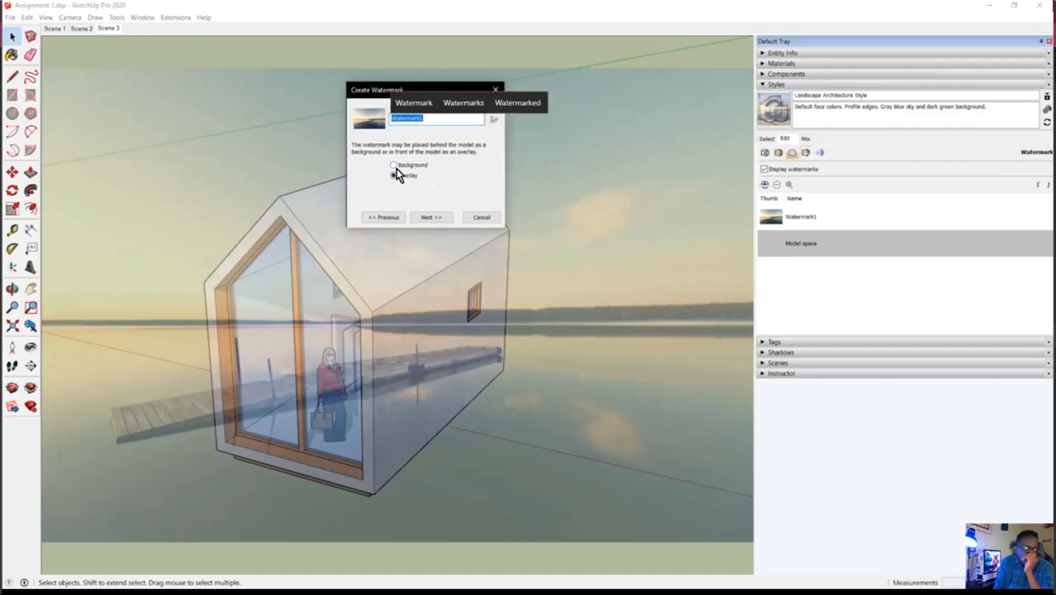
{"action": "left_click", "coordinate": [398, 166]}
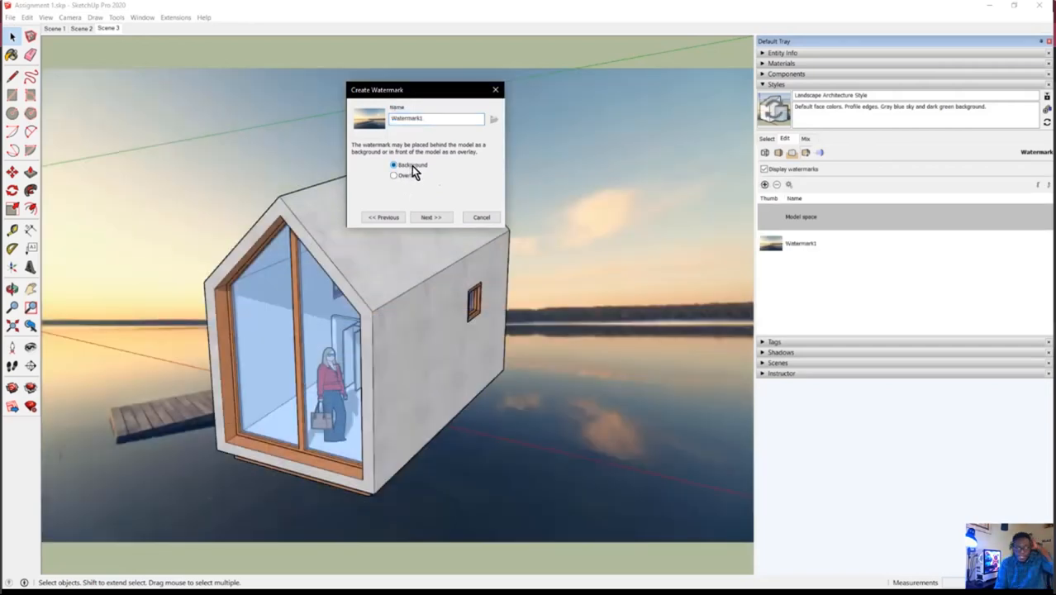
{"action": "left_click", "coordinate": [437, 217]}
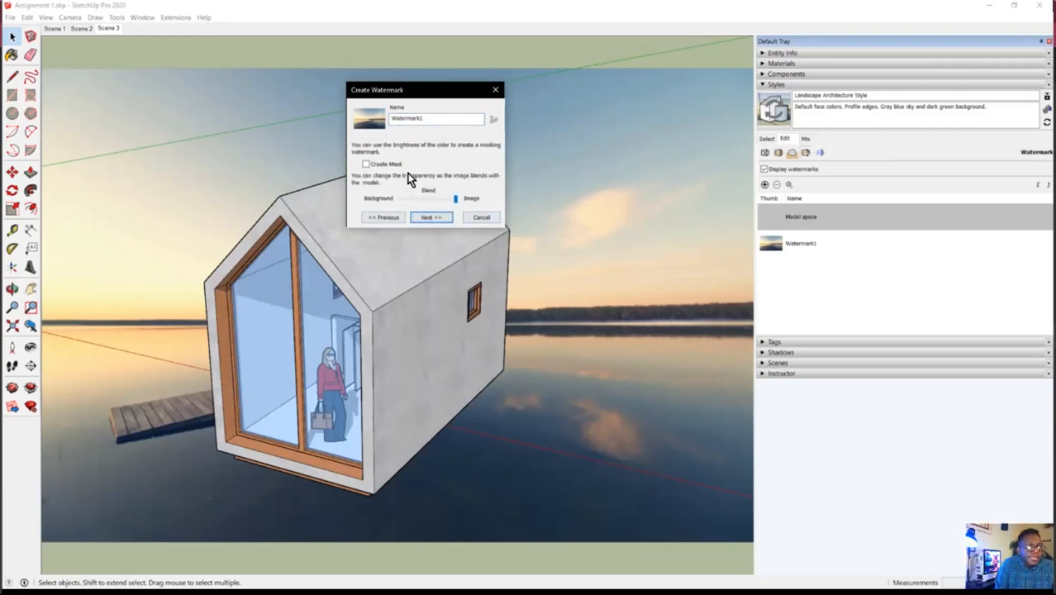
{"action": "left_click", "coordinate": [443, 216]}
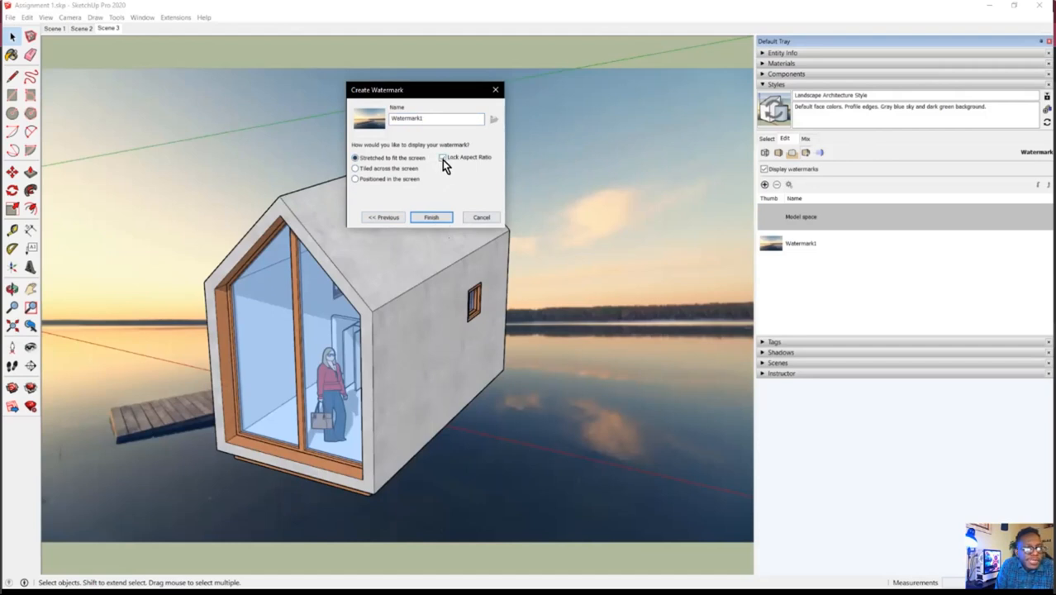
{"action": "left_click", "coordinate": [435, 219]}
- Orbit and zoom the house so that it sits on the water at the far end of the dock in the background photo
{"action": "middle_click_drag", "start_coordinate": [389, 302], "coordinate": [223, 257]}
{"action": "scroll", "coordinate": [262, 299], "scroll_direction": "down", "scroll_amount": 2}
{"action": "scroll", "coordinate": [329, 306], "scroll_direction": "down", "scroll_amount": 3}
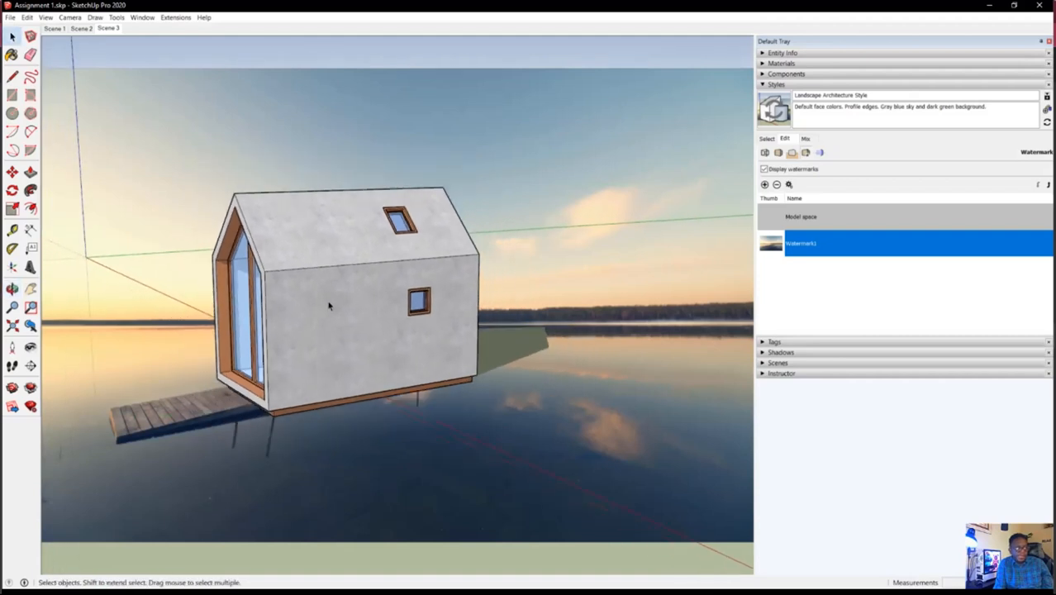
{"action": "middle_click_drag", "start_coordinate": [332, 312], "coordinate": [454, 323]}
{"action": "scroll", "coordinate": [554, 317], "scroll_direction": "up", "scroll_amount": 1}
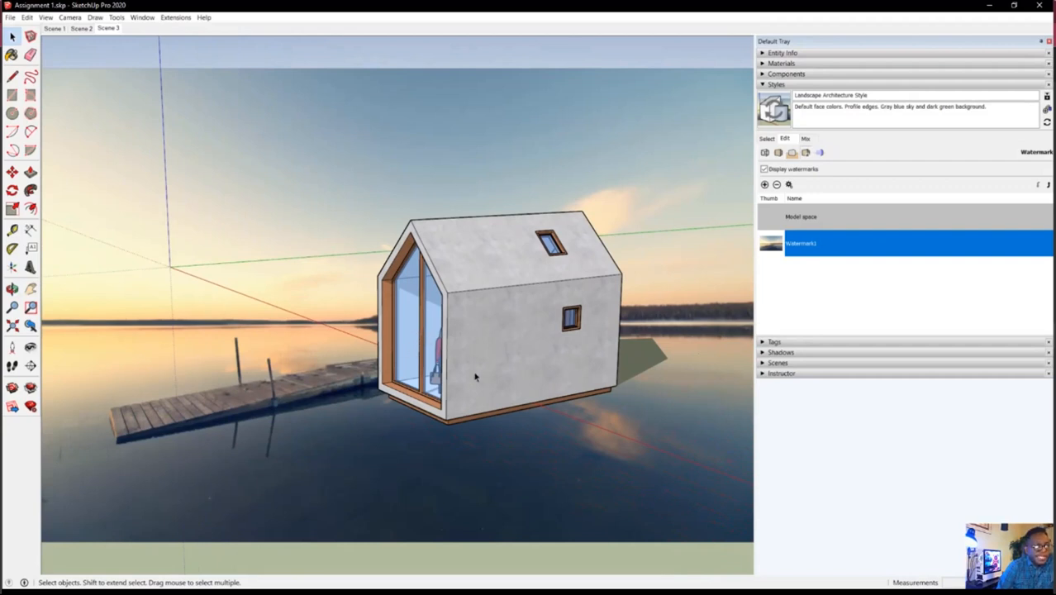
- Set the camera's field of view to about 54.85 degrees and reposition the house at the dock's end to match the photo's perspective
{"action": "left_click", "coordinate": [45, 17]}
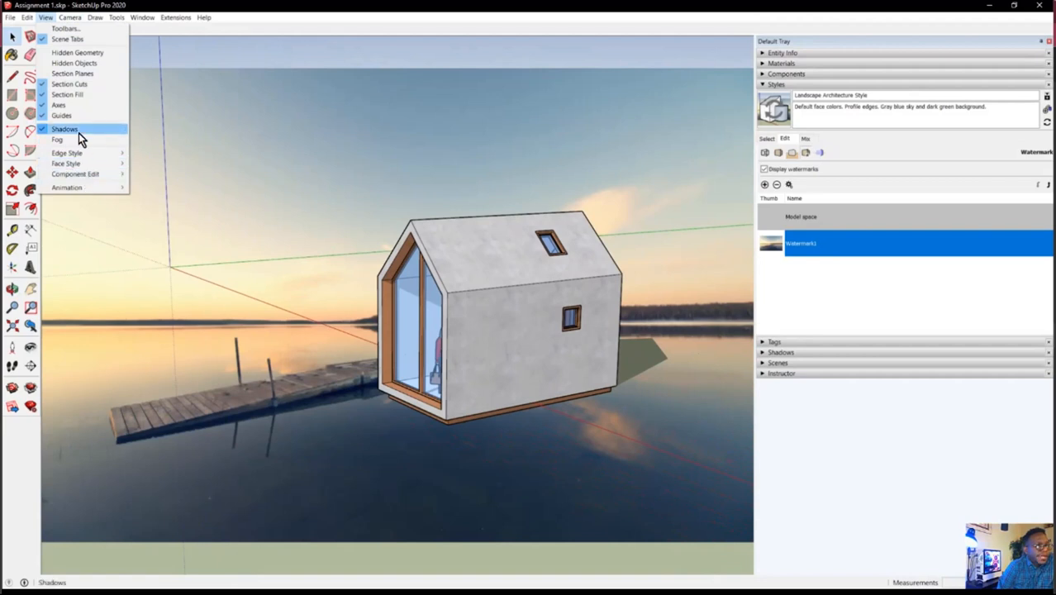
{"action": "mouse_move", "coordinate": [69, 17]}
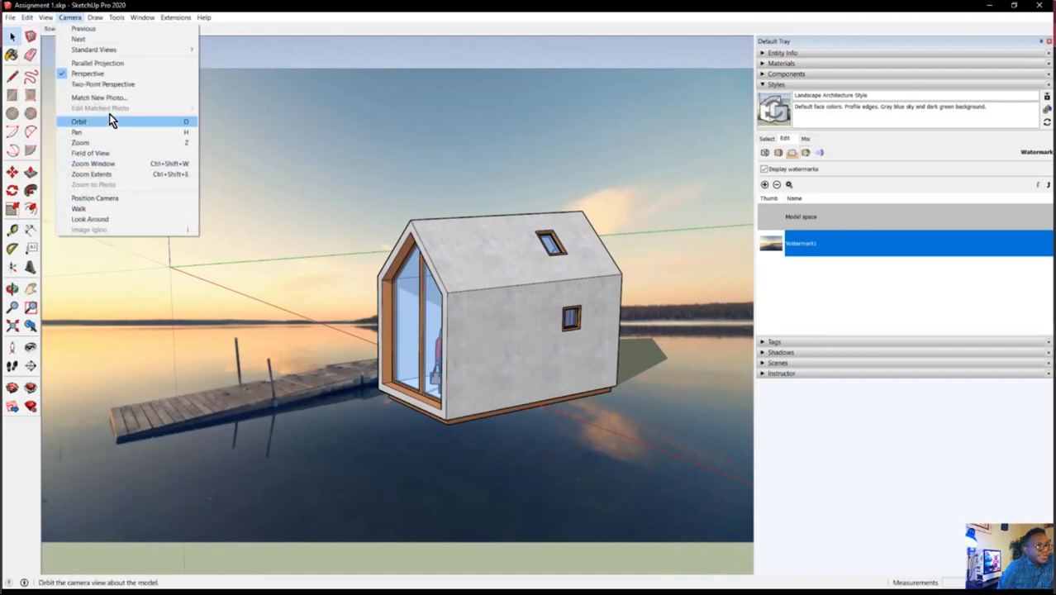
{"action": "left_click", "coordinate": [93, 154]}
{"action": "left_click_drag", "start_coordinate": [514, 373], "coordinate": [535, 498]}
{"action": "key", "text": "o"}
{"action": "left_click_drag", "start_coordinate": [550, 334], "coordinate": [542, 259]}
{"action": "middle_click_drag", "start_coordinate": [543, 260], "coordinate": [540, 259]}
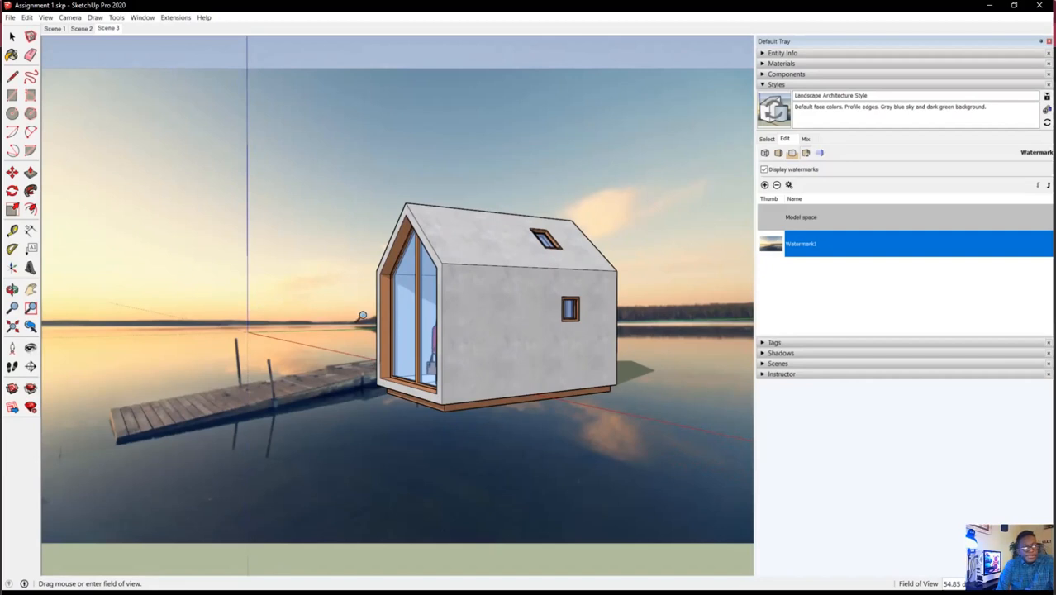
{"action": "middle_click_drag", "start_coordinate": [506, 328], "coordinate": [570, 320], "text": "shift"}
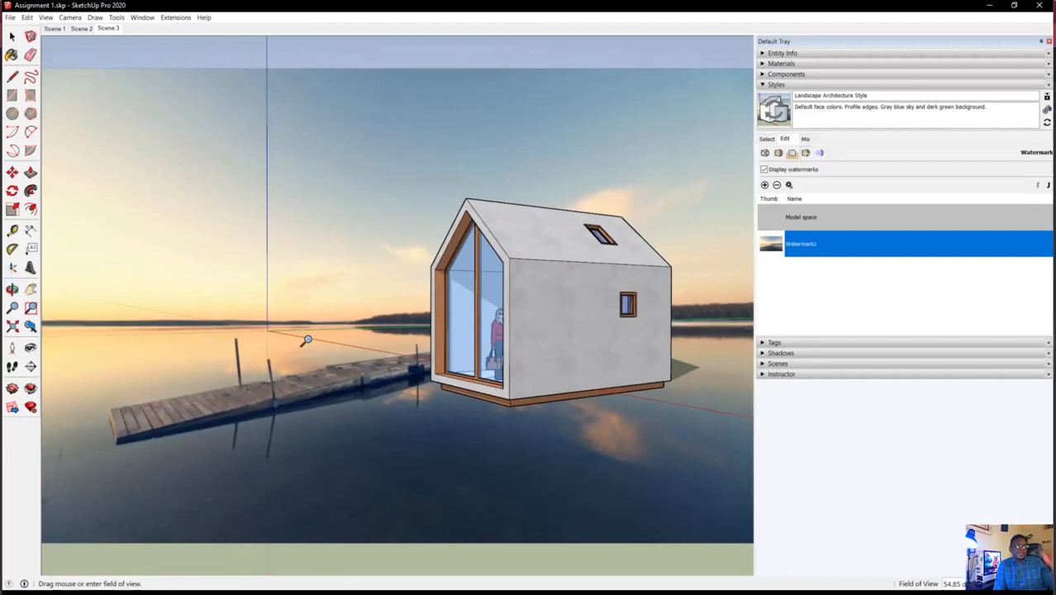
{"action": "mouse_move", "coordinate": [398, 319]}
{"action": "middle_mouse_down"}
{"action": "mouse_move", "coordinate": [387, 322]}
{"action": "mouse_move", "coordinate": [408, 337]}
{"action": "middle_mouse_up"}
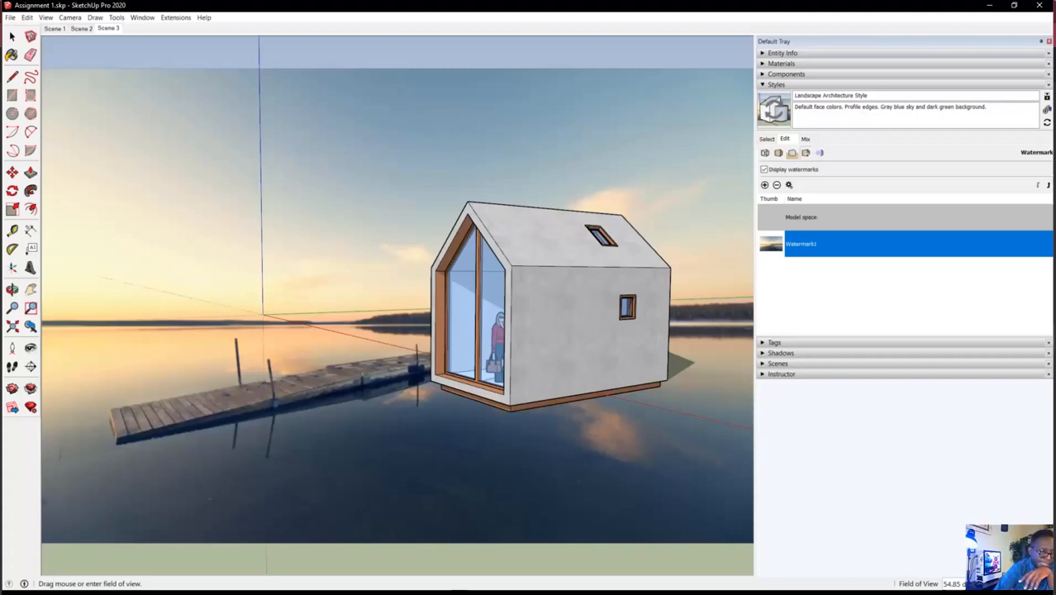
- Switch back to the backgrounds folder in Google Drive and download the dry-dock-boat-over-lake photo
{"action": "key", "text": "alt+Tab"}
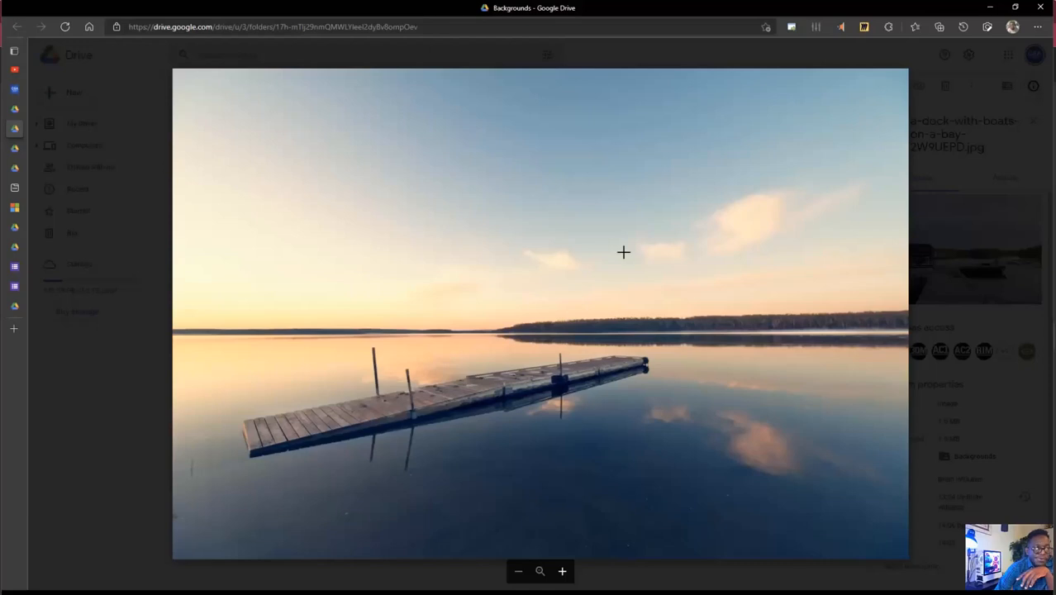
{"action": "left_click", "coordinate": [50, 316]}
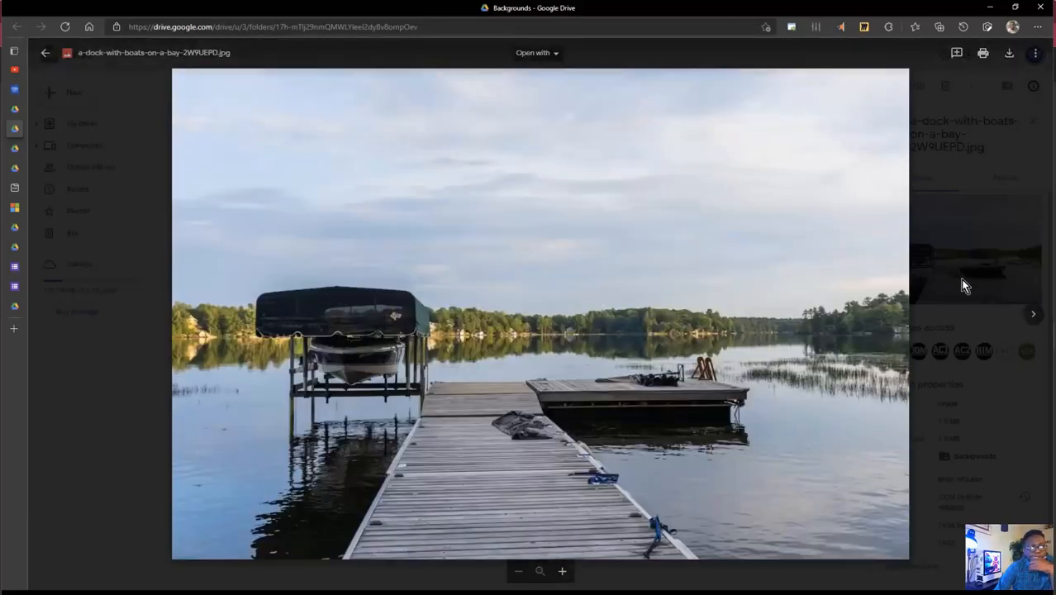
{"action": "left_click", "coordinate": [1033, 314]}
{"action": "left_click", "coordinate": [1033, 314]}
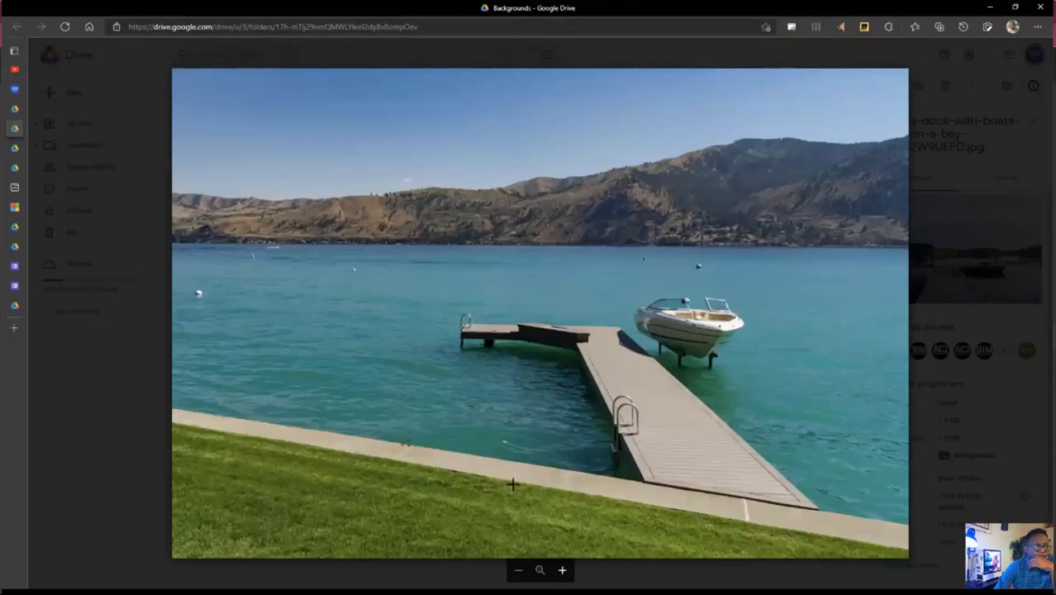
{"action": "left_click", "coordinate": [1009, 53]}
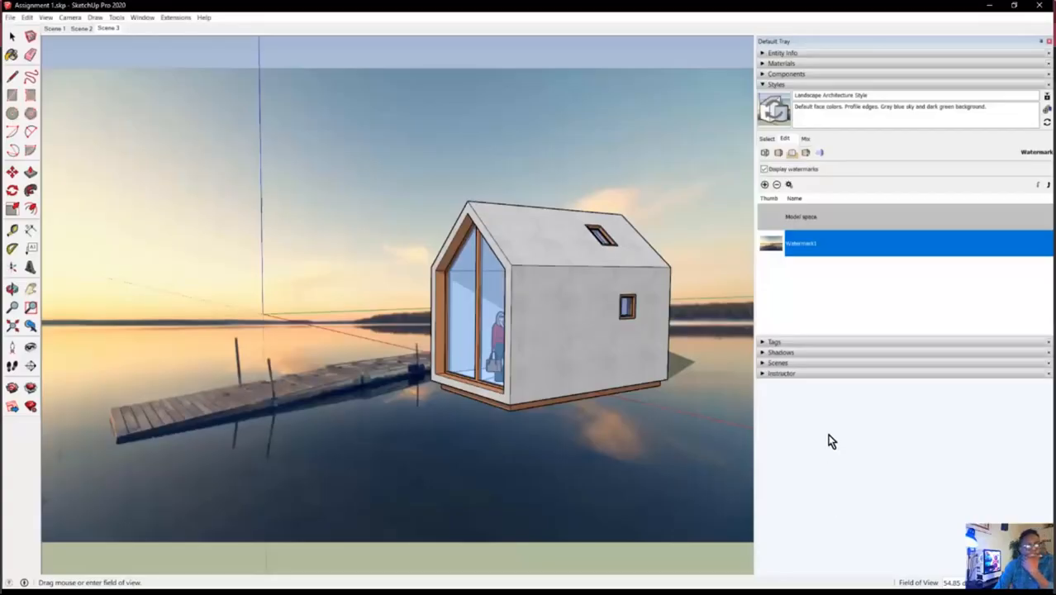
- Delete the sunset wooden-dock photo watermark from the style
{"action": "left_click", "coordinate": [852, 249]}
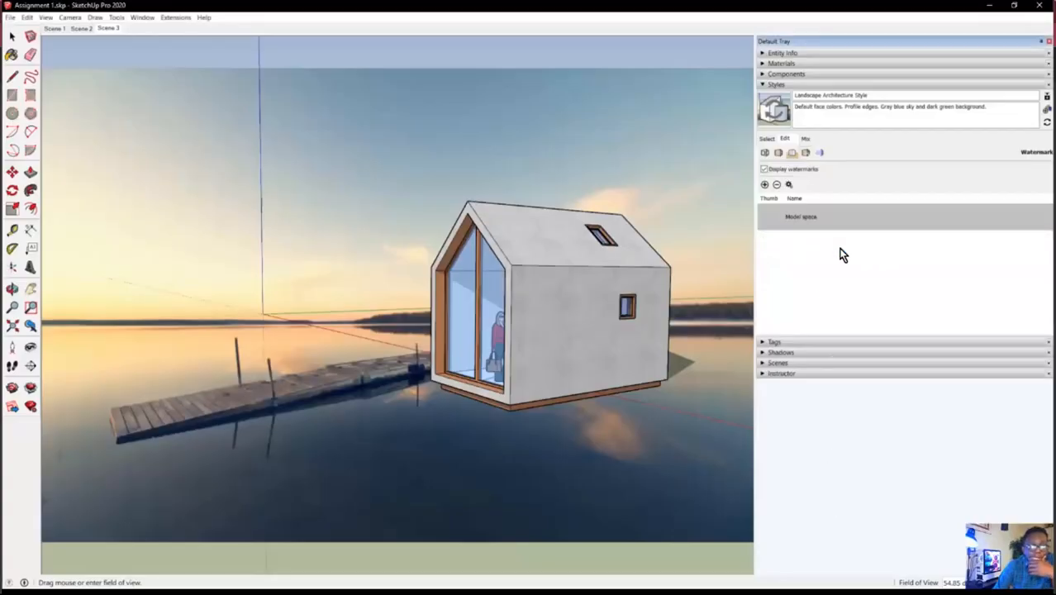
{"action": "right_click", "coordinate": [824, 246]}
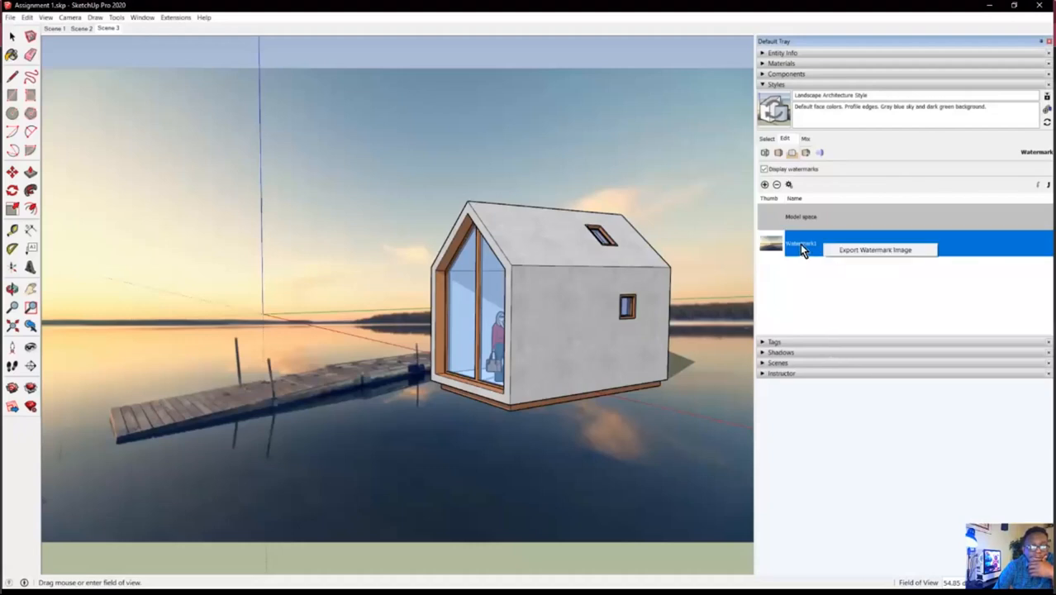
{"action": "left_click", "coordinate": [799, 245]}
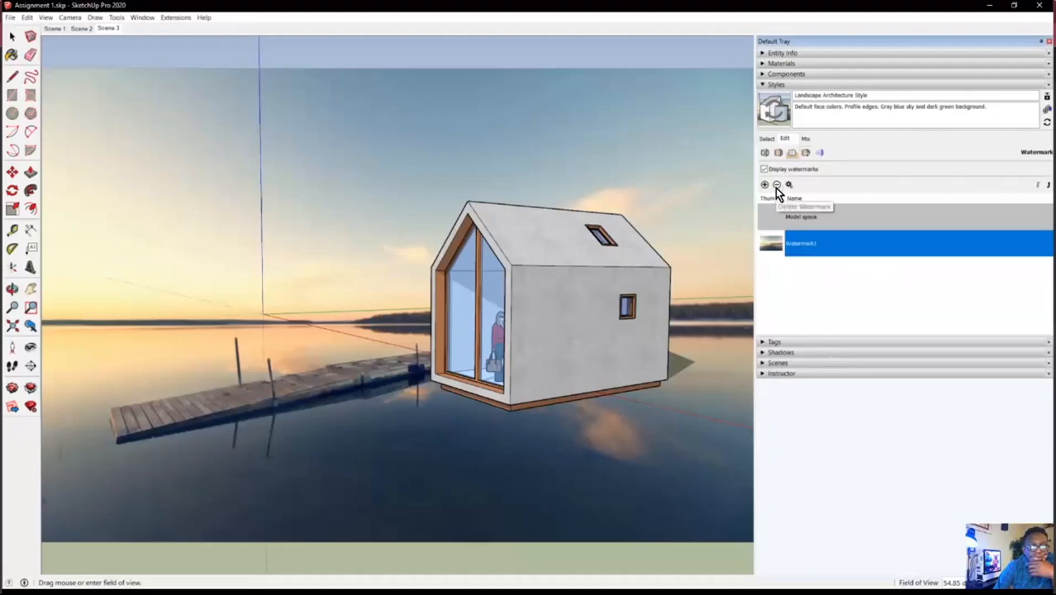
{"action": "left_click", "coordinate": [776, 185]}
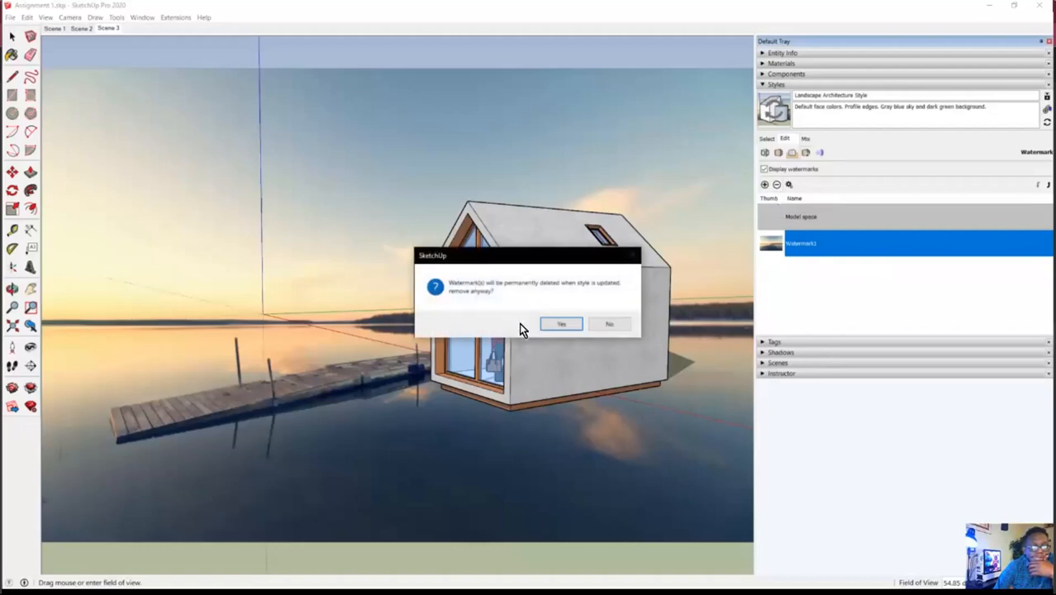
{"action": "left_click", "coordinate": [562, 326]}
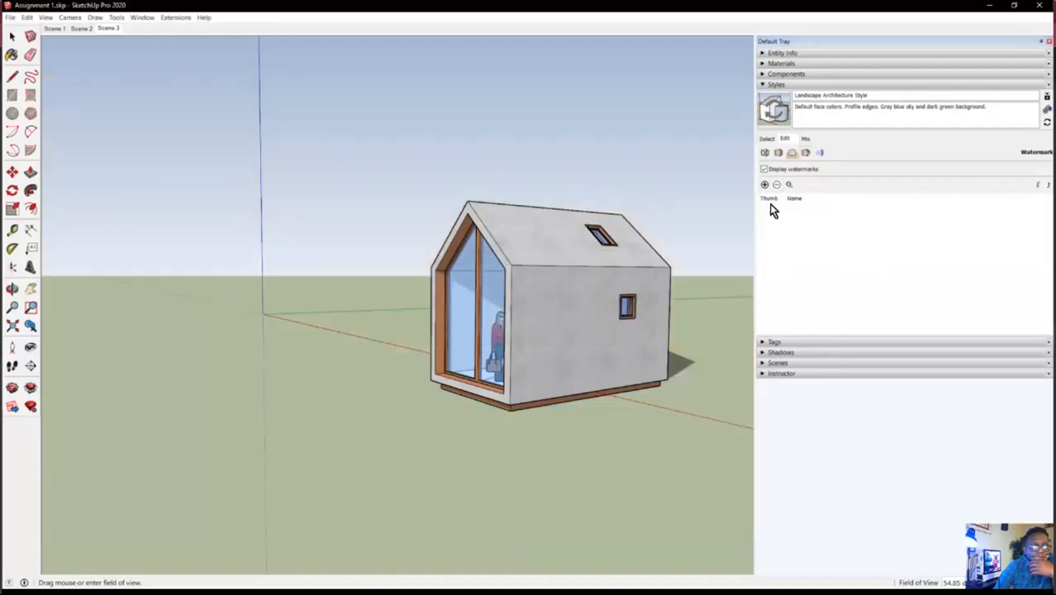
- Add the downloaded boat-and-dock lake photo as an Overlay watermark, stretched with its aspect ratio locked
{"action": "left_click", "coordinate": [765, 186]}
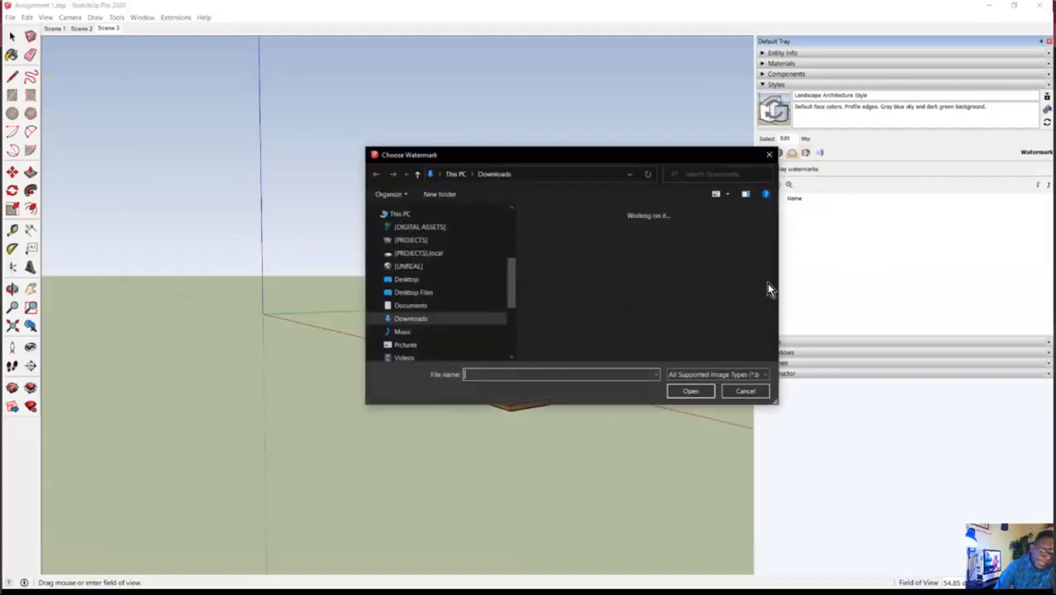
{"action": "double_click", "coordinate": [545, 261]}
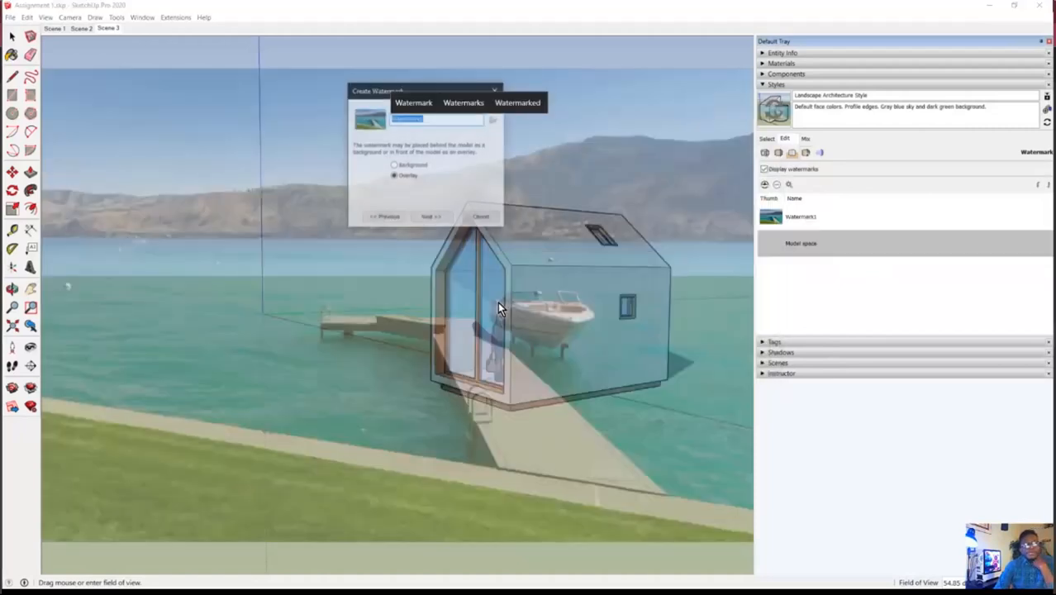
{"action": "left_click", "coordinate": [430, 220]}
{"action": "left_click", "coordinate": [427, 217]}
{"action": "left_click", "coordinate": [427, 217]}
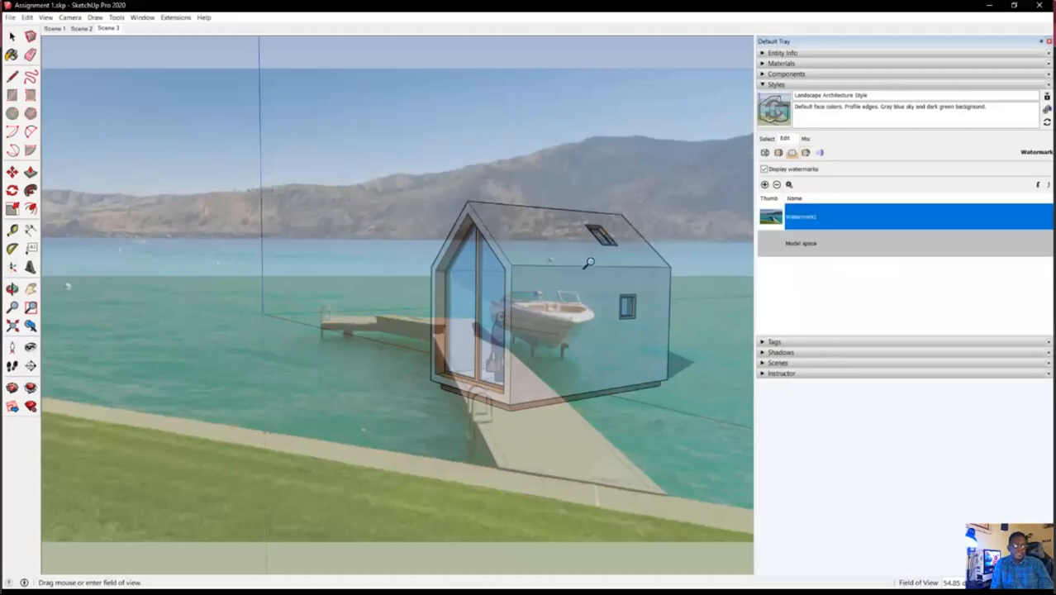
- Check the overlay watermark's settings without changing them and delete that watermark from the style
{"action": "middle_click_drag", "start_coordinate": [443, 271], "coordinate": [595, 325]}
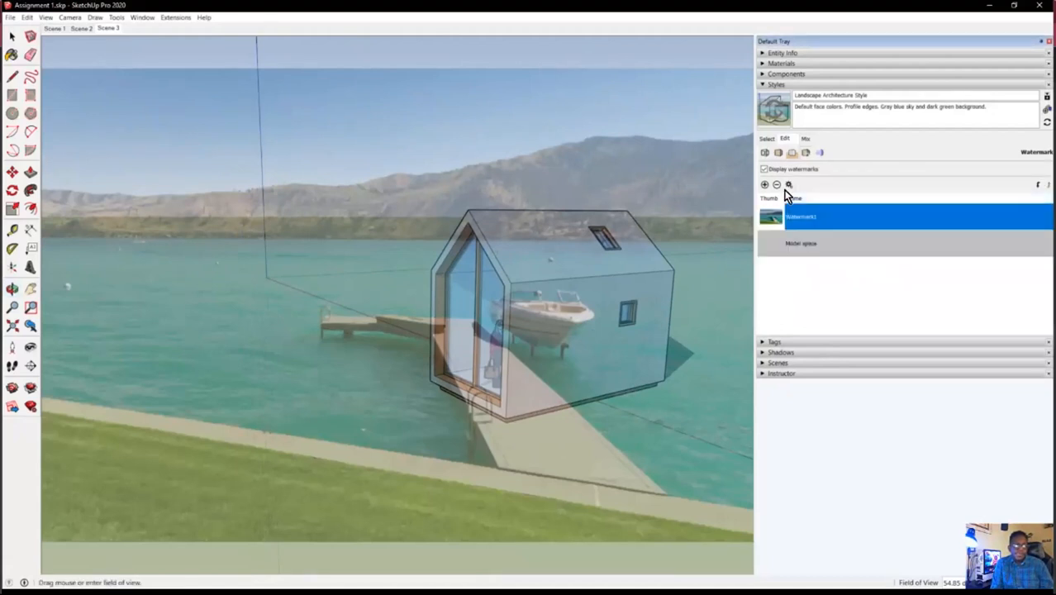
{"action": "double_click", "coordinate": [812, 218]}
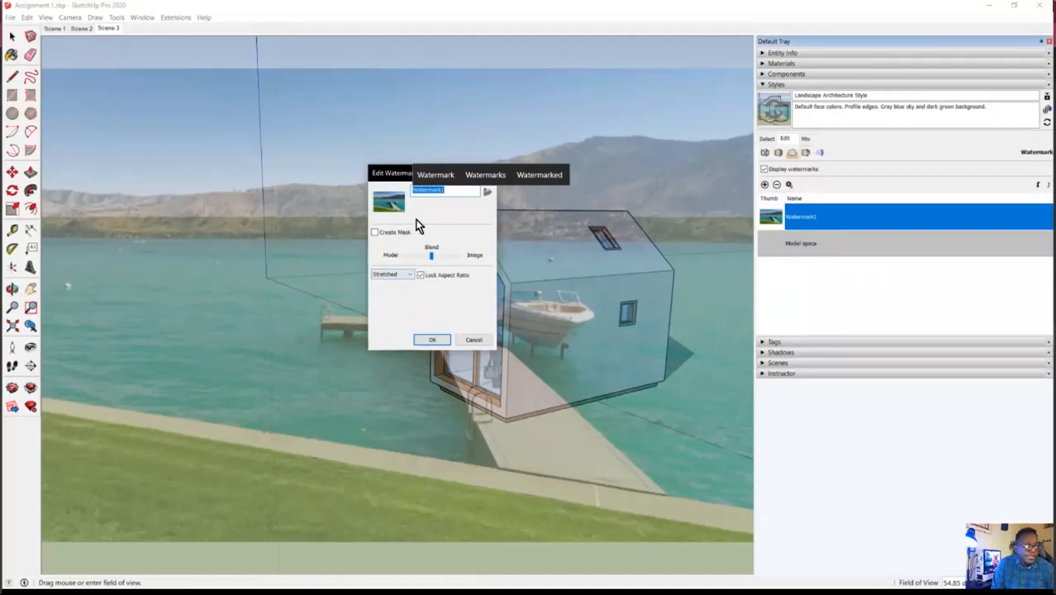
{"action": "left_click", "coordinate": [474, 340]}
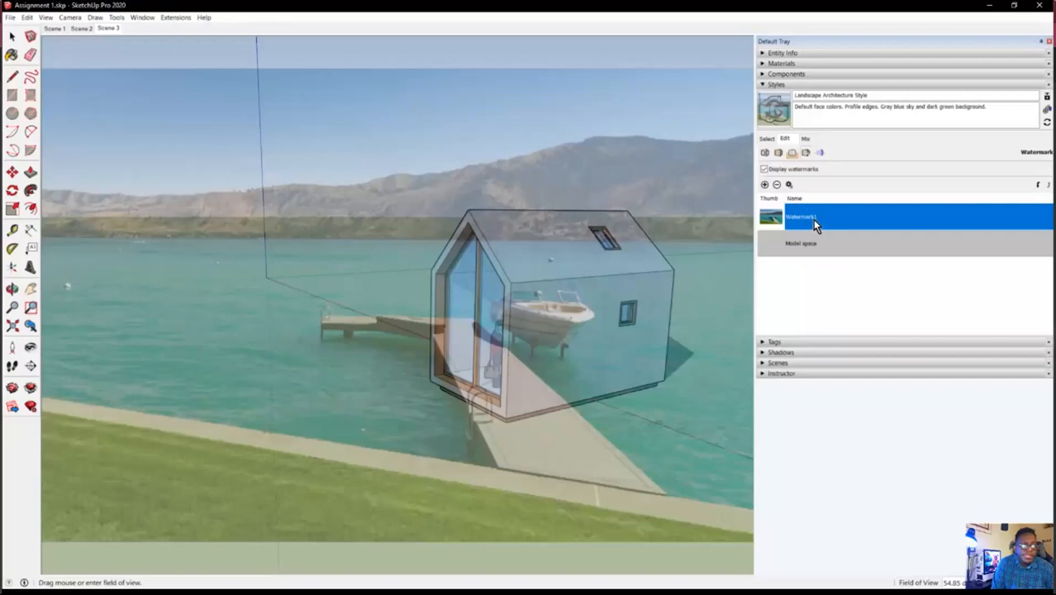
{"action": "left_click", "coordinate": [777, 185]}
{"action": "left_click", "coordinate": [562, 325]}
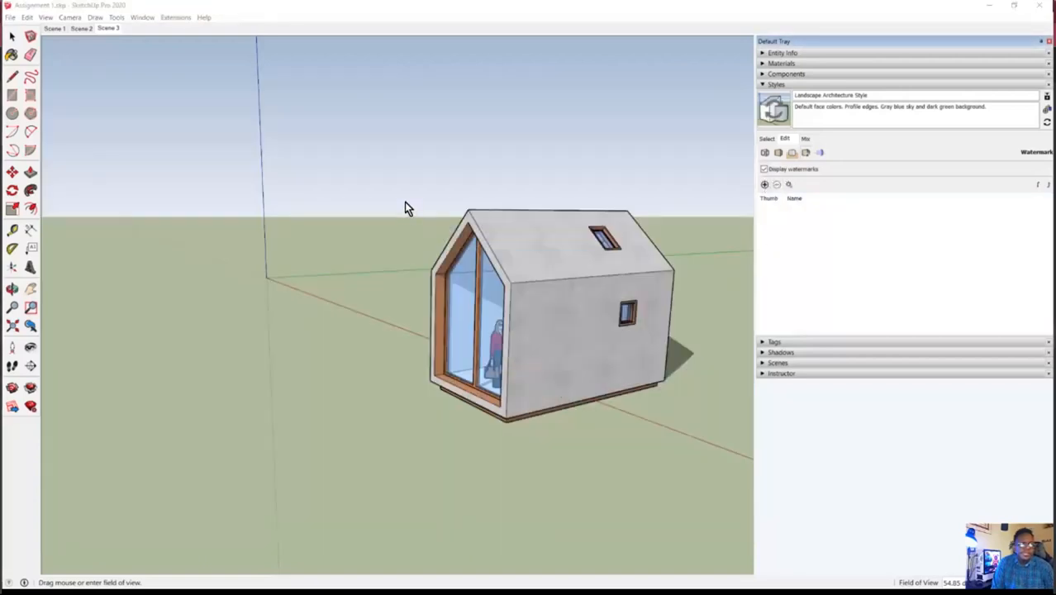
- Add the boat-and-dock lake photo again as a Background watermark with the blend fully towards the image
{"action": "double_click", "coordinate": [562, 262]}
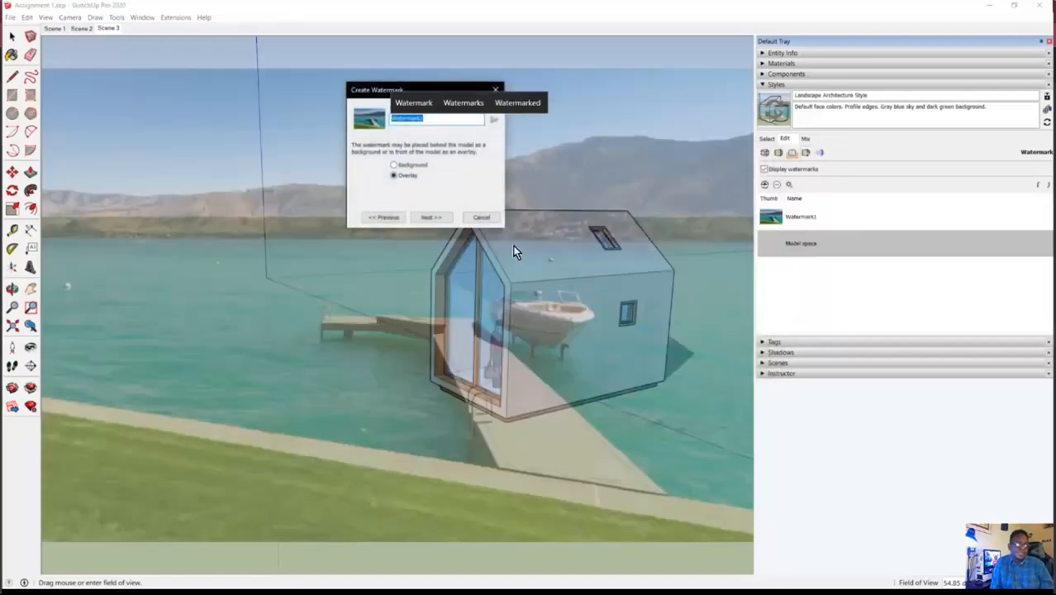
{"action": "left_click", "coordinate": [394, 166]}
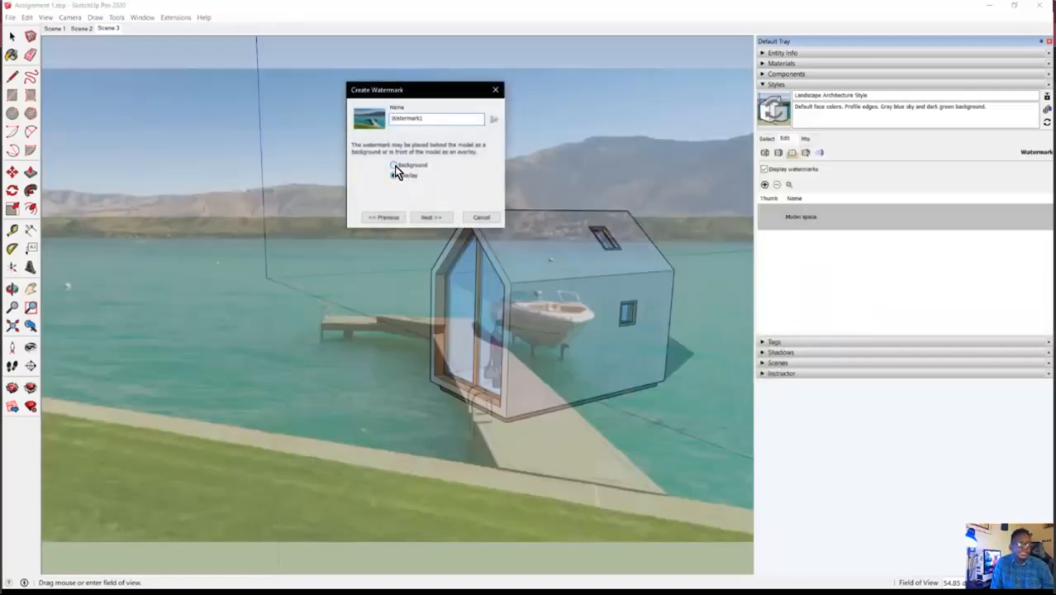
{"action": "left_click", "coordinate": [430, 219]}
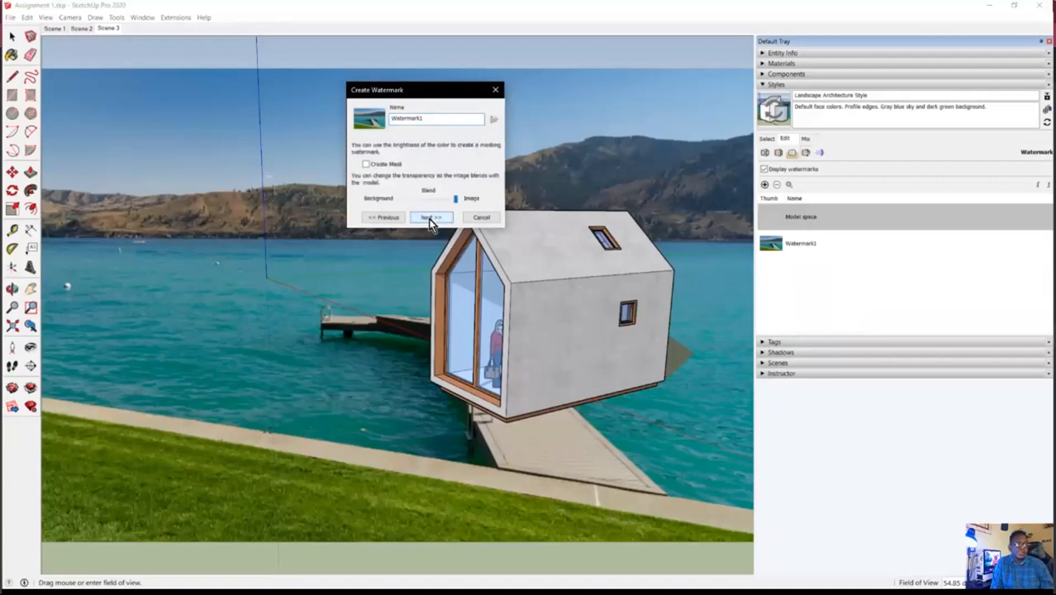
{"action": "left_click", "coordinate": [429, 218]}
{"action": "left_click", "coordinate": [429, 218]}
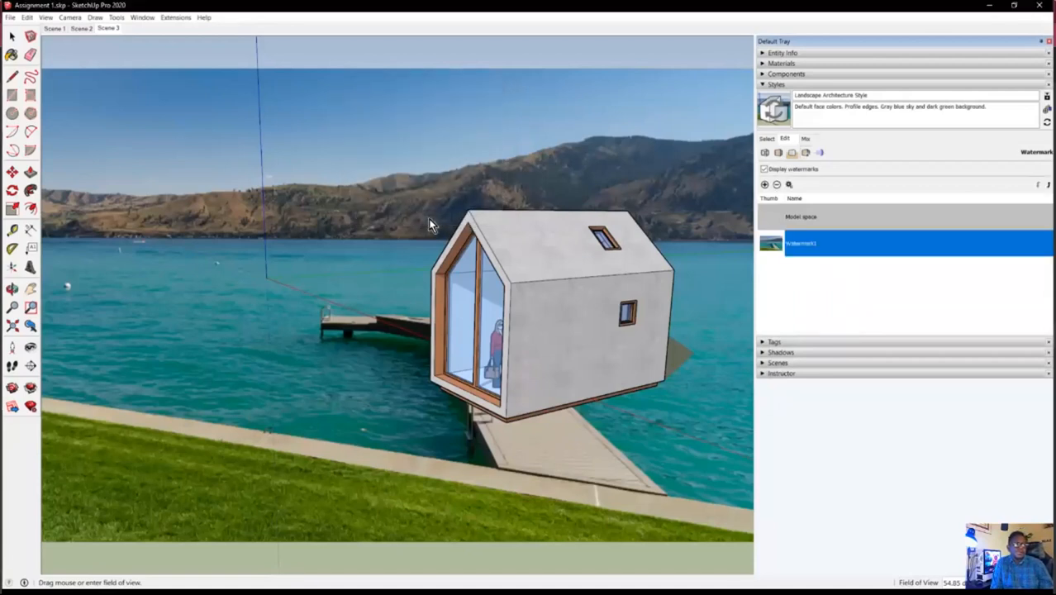
- Orbit the house so its glazed front faces the shore beside the dock, with a field of view of about 52.07 degrees
{"action": "mouse_move", "coordinate": [539, 363]}
{"action": "middle_mouse_down"}
{"action": "mouse_move", "coordinate": [782, 362]}
{"action": "mouse_move", "coordinate": [840, 348]}
{"action": "mouse_move", "coordinate": [672, 361]}
{"action": "mouse_move", "coordinate": [595, 384]}
{"action": "mouse_move", "coordinate": [813, 398]}
{"action": "mouse_move", "coordinate": [877, 384]}
{"action": "mouse_move", "coordinate": [544, 354]}
{"action": "mouse_move", "coordinate": [525, 248]}
{"action": "mouse_move", "coordinate": [533, 334]}
{"action": "mouse_move", "coordinate": [521, 331]}
{"action": "mouse_move", "coordinate": [542, 313]}
{"action": "mouse_move", "coordinate": [608, 312]}
{"action": "mouse_move", "coordinate": [609, 321]}
{"action": "mouse_move", "coordinate": [581, 305]}
{"action": "middle_mouse_up"}
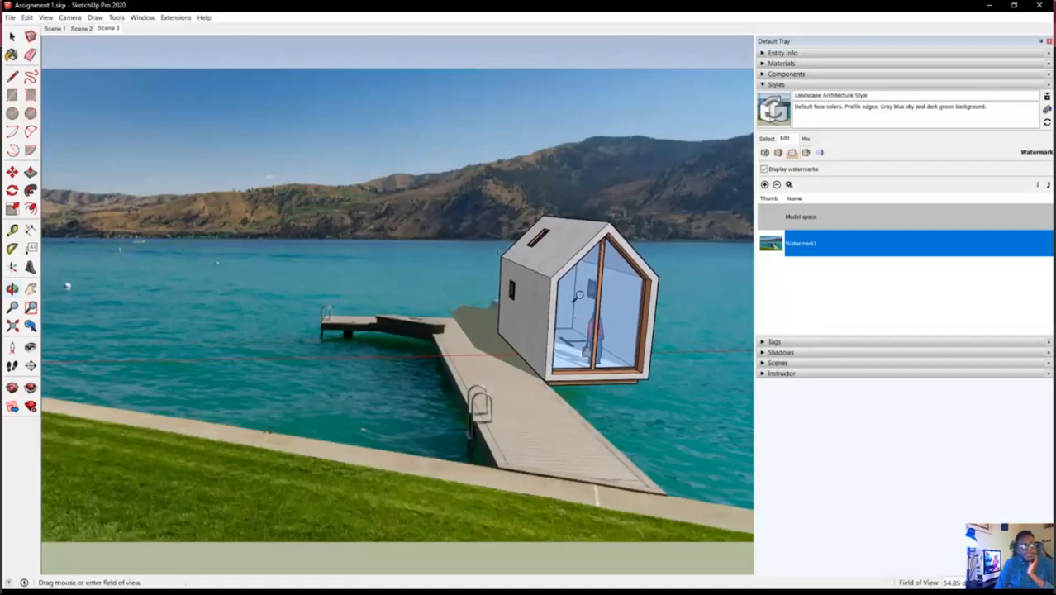
{"action": "left_click_drag", "start_coordinate": [559, 288], "coordinate": [561, 283]}
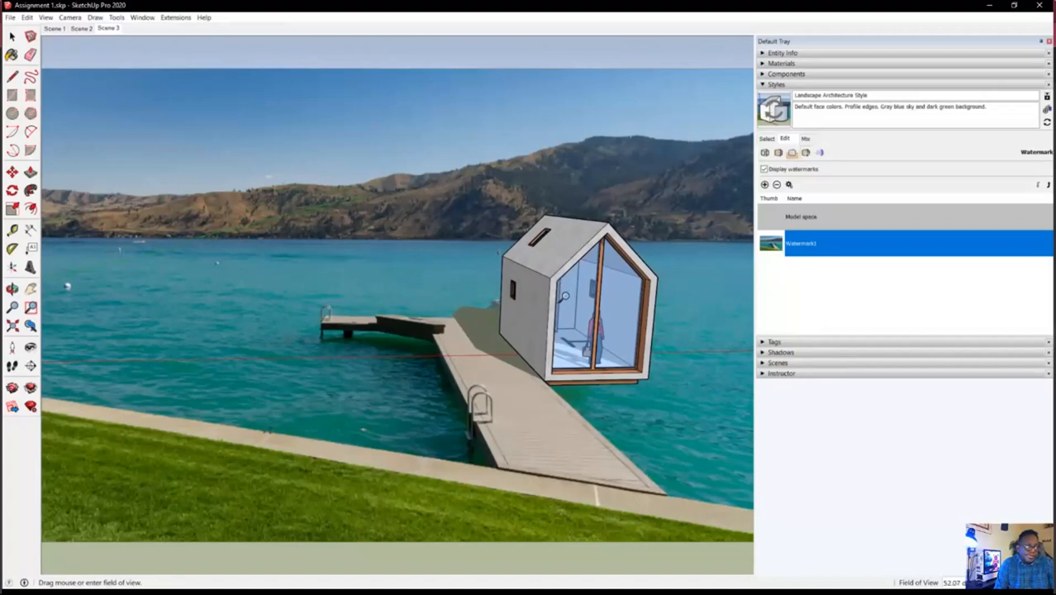
{"action": "scroll", "coordinate": [565, 295], "scroll_direction": "up", "scroll_amount": 2}
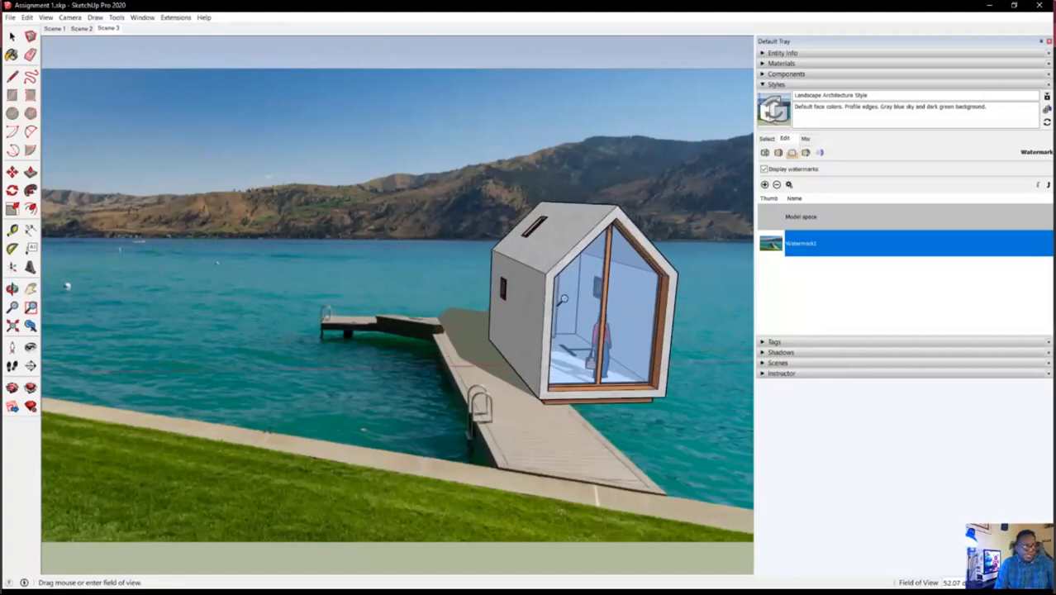
- Move the house aside to study the dock's perspective, then reposition and resize it over the moored boat
{"action": "middle_click_drag", "start_coordinate": [566, 300], "coordinate": [83, 431]}
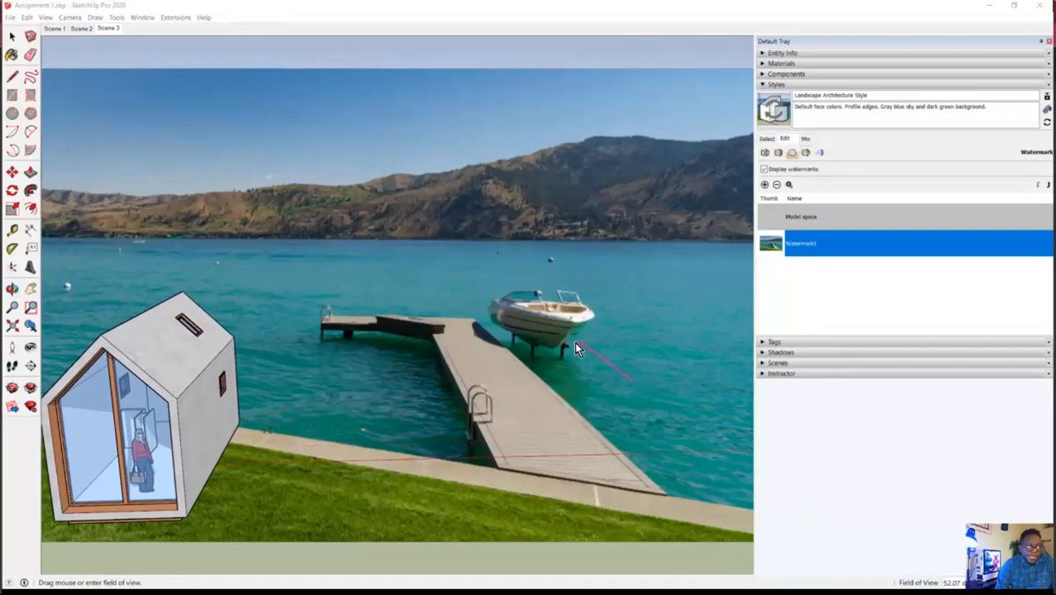
{"action": "mouse_move", "coordinate": [724, 371]}
{"action": "left_mouse_down"}
{"action": "mouse_move", "coordinate": [714, 280]}
{"action": "mouse_move", "coordinate": [726, 263]}
{"action": "left_mouse_up"}
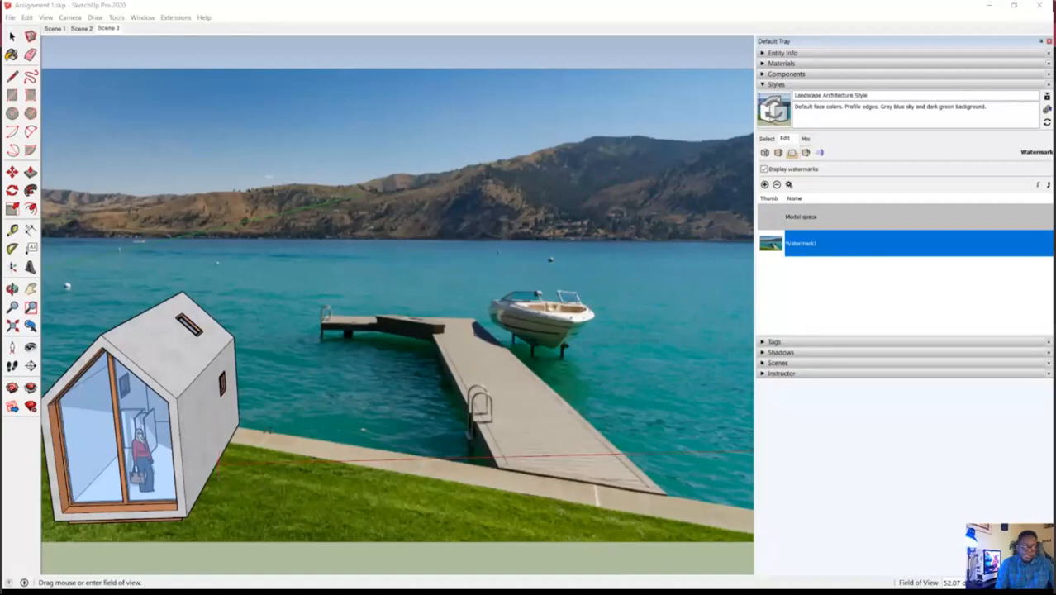
{"action": "middle_click_drag", "start_coordinate": [156, 420], "coordinate": [600, 286]}
{"action": "key", "text": "z"}
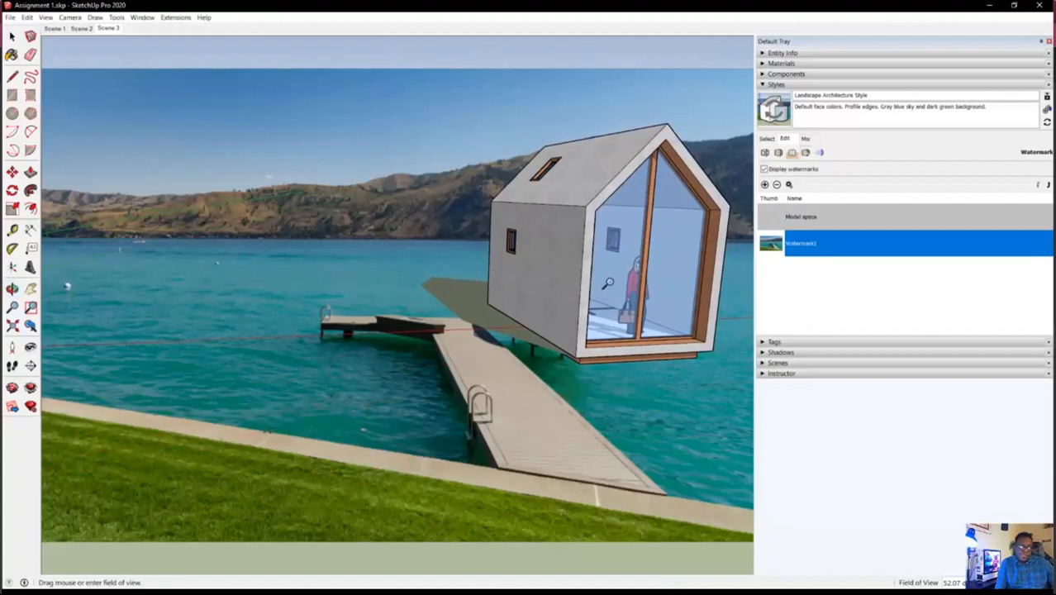
{"action": "scroll", "coordinate": [608, 282], "scroll_direction": "down", "scroll_amount": 1}
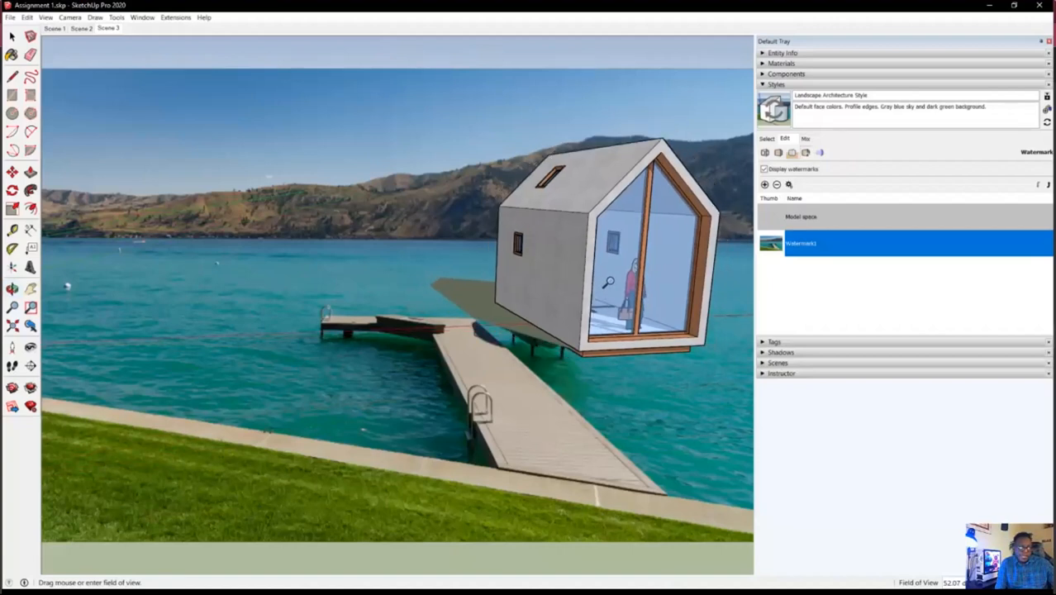
{"action": "scroll", "coordinate": [608, 282], "scroll_direction": "down", "scroll_amount": 1}
{"action": "scroll", "coordinate": [609, 282], "scroll_direction": "up", "scroll_amount": 1}
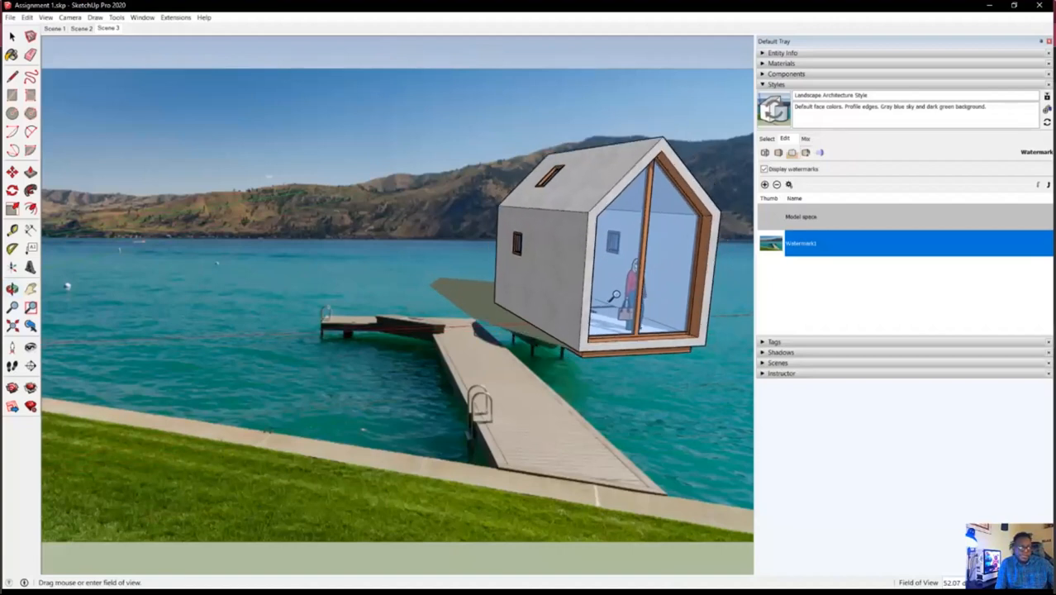
- Turn on the X-ray face style to see the photo through the house
{"action": "left_click", "coordinate": [45, 18]}
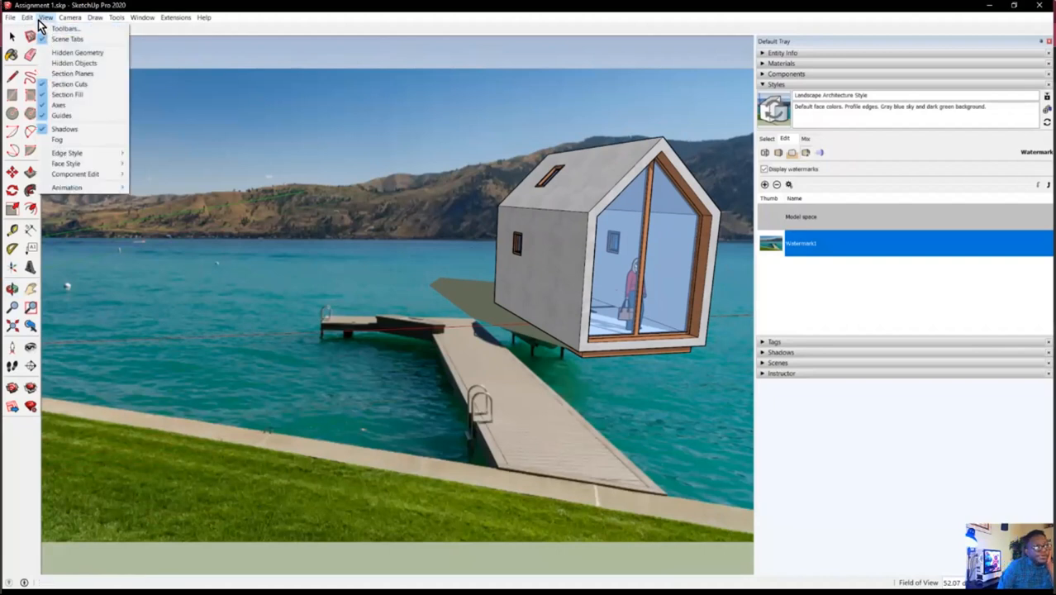
{"action": "mouse_move", "coordinate": [80, 18]}
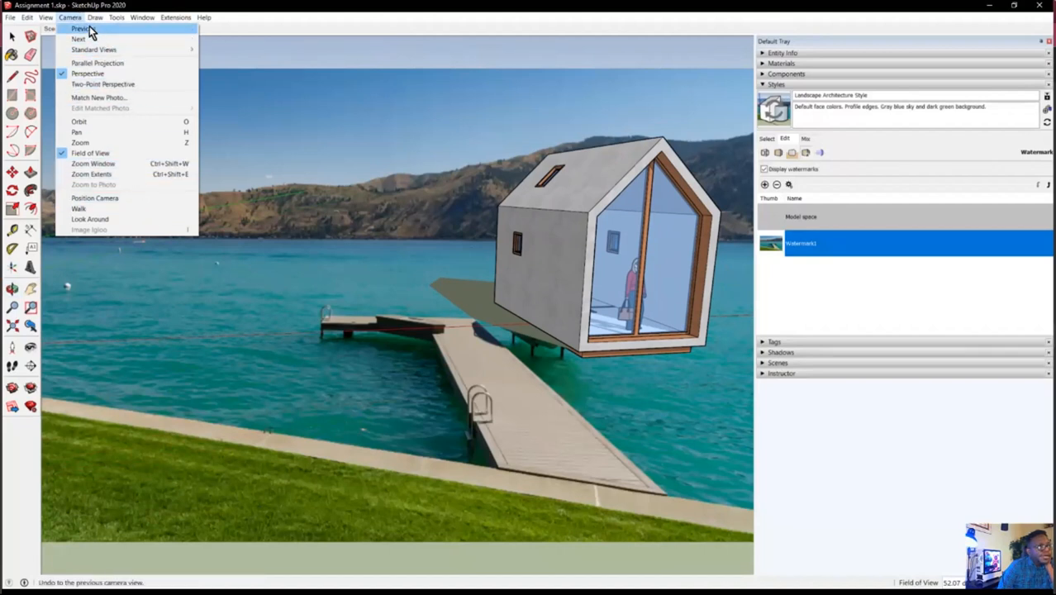
{"action": "mouse_move", "coordinate": [43, 16]}
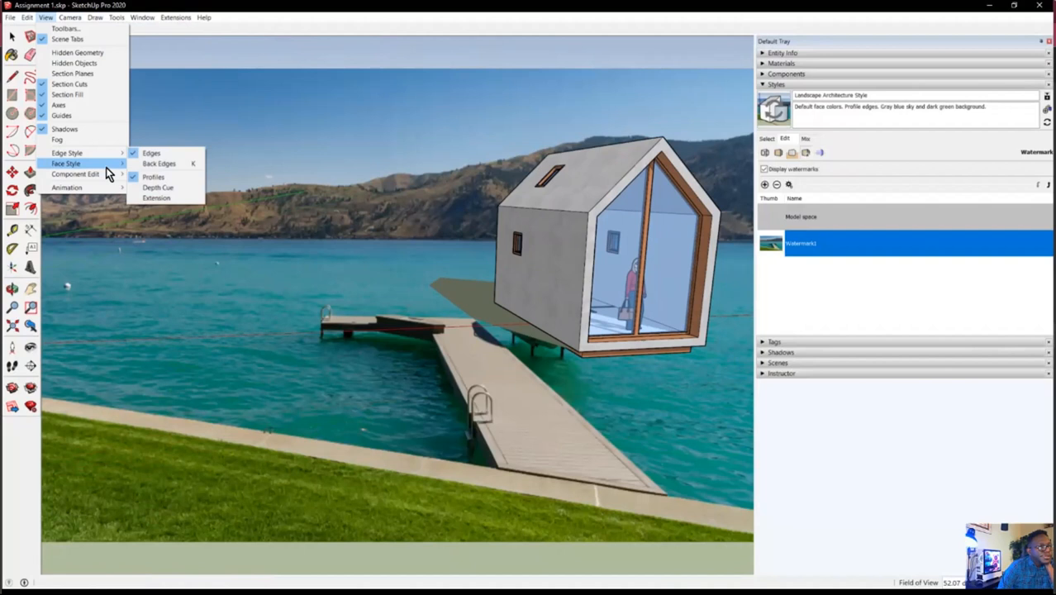
{"action": "mouse_move", "coordinate": [105, 167]}
{"action": "left_click", "coordinate": [183, 165]}
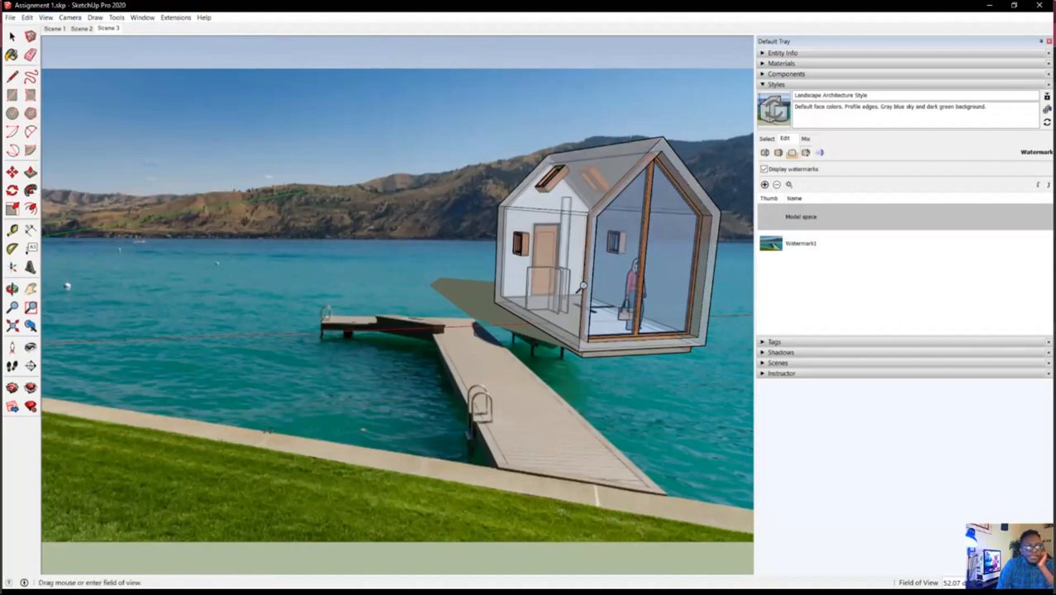
- Turn off the X-ray face style
{"action": "left_click", "coordinate": [47, 19]}
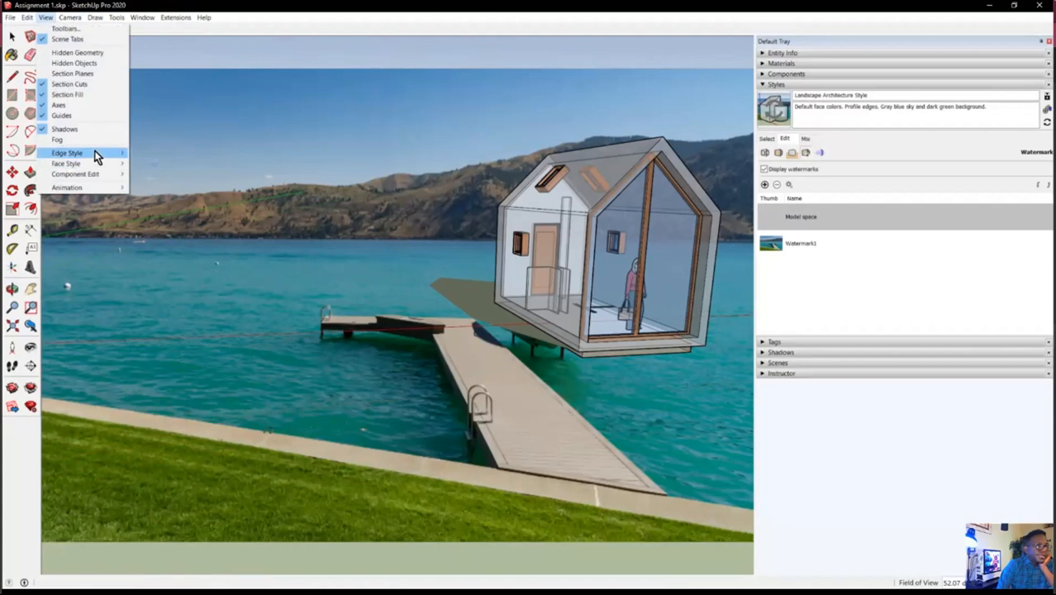
{"action": "mouse_move", "coordinate": [99, 163]}
{"action": "left_click", "coordinate": [165, 166]}
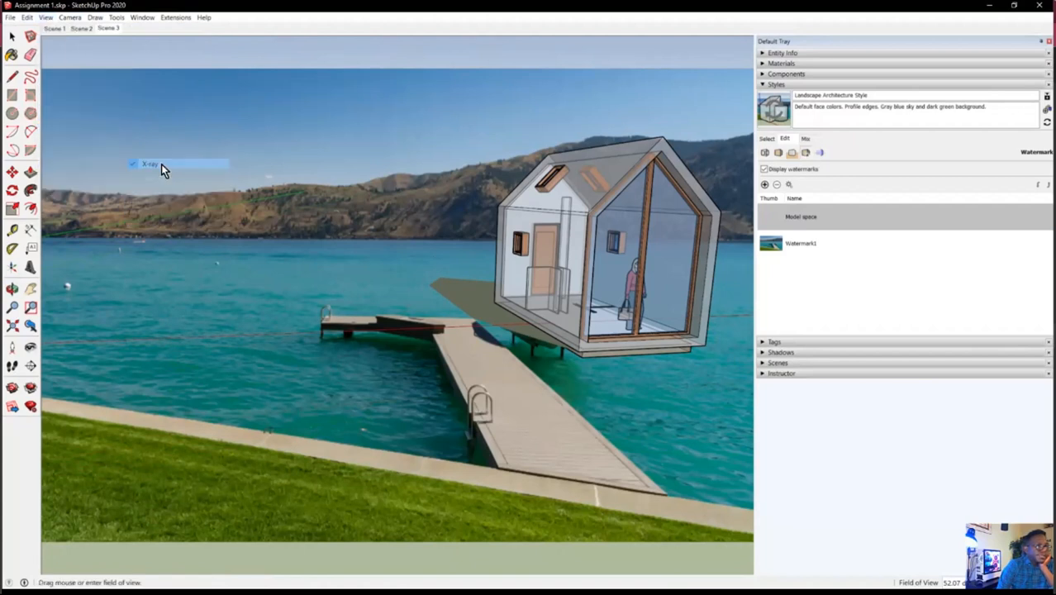
- Display the model in the Wireframe face style and fine-tune the house's orientation over the boat to follow the dock's perspective
{"action": "left_click", "coordinate": [47, 18]}
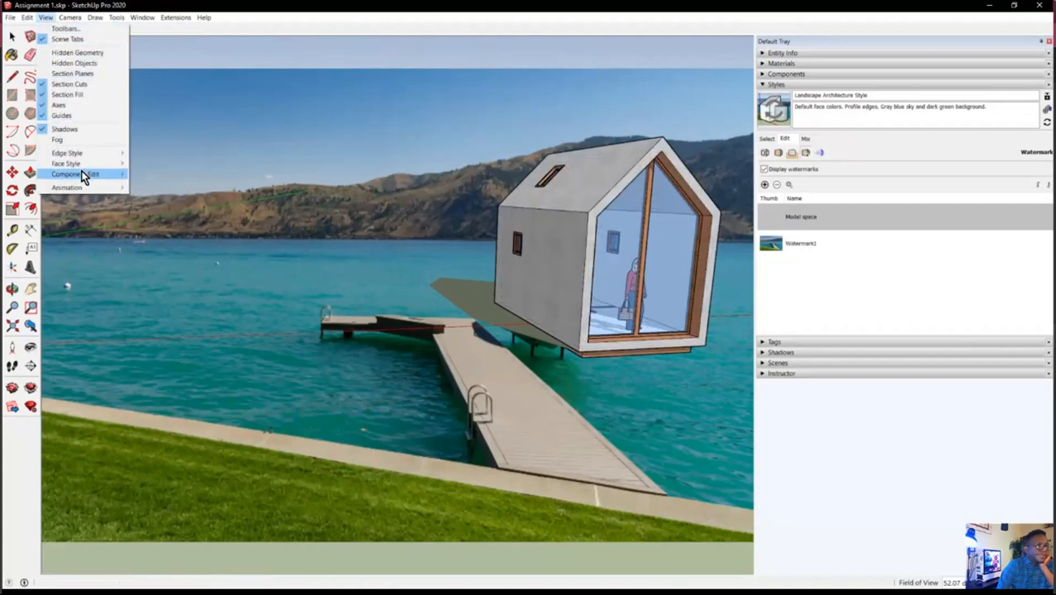
{"action": "mouse_move", "coordinate": [82, 163]}
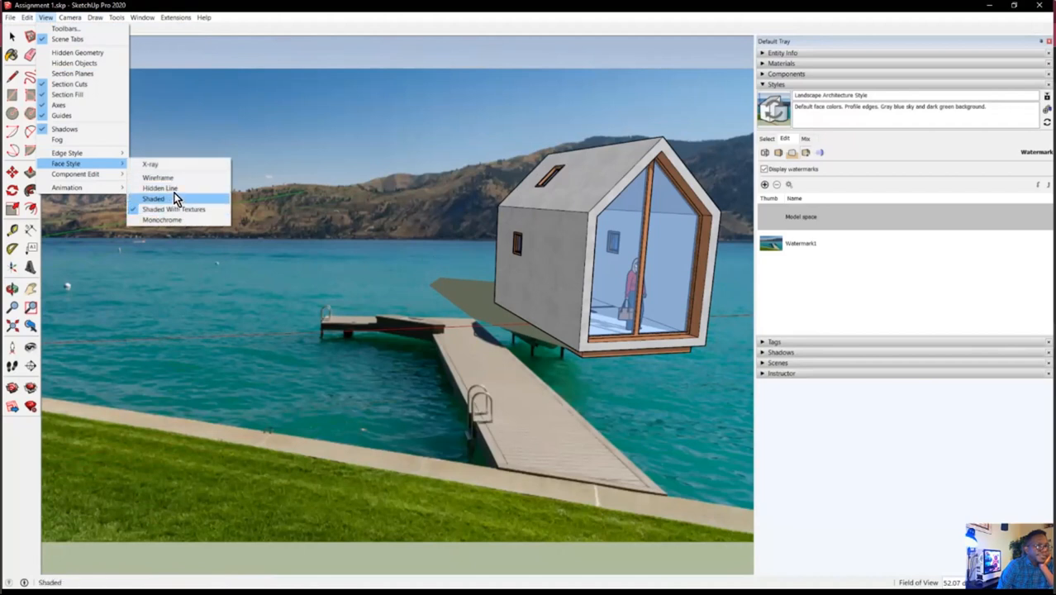
{"action": "left_click", "coordinate": [177, 180]}
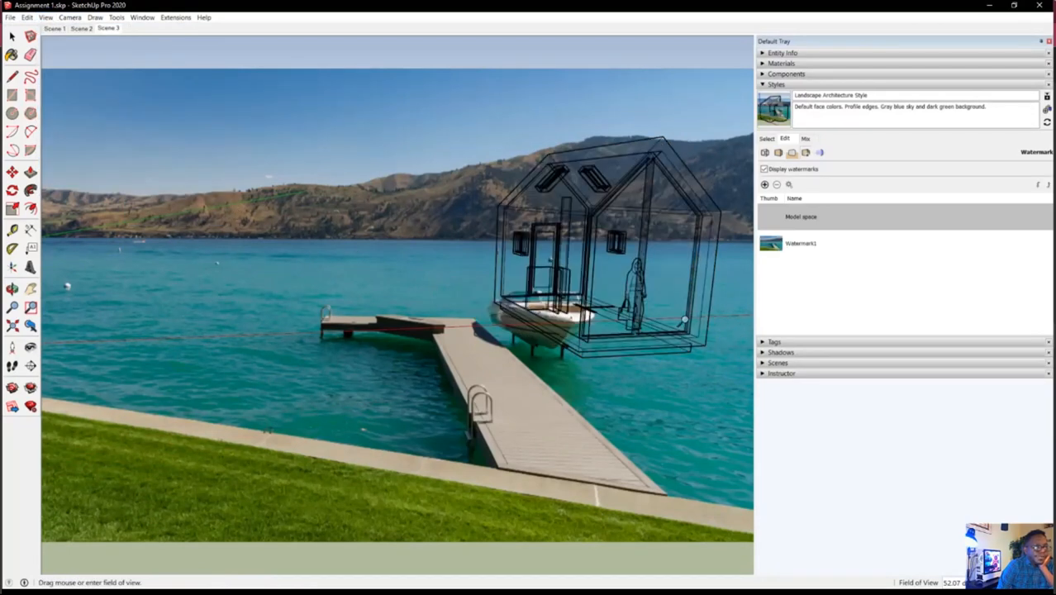
{"action": "key", "text": "o"}
{"action": "mouse_move", "coordinate": [646, 288]}
{"action": "middle_mouse_down"}
{"action": "mouse_move", "coordinate": [642, 281]}
{"action": "mouse_move", "coordinate": [649, 294]}
{"action": "middle_mouse_up"}
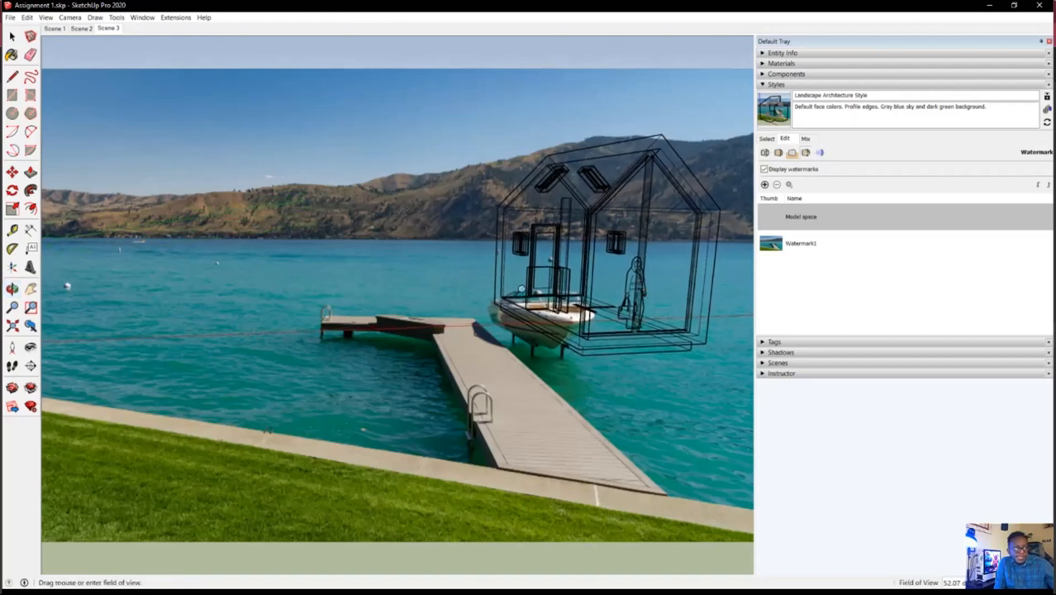
{"action": "middle_click_drag", "start_coordinate": [570, 323], "coordinate": [578, 306]}
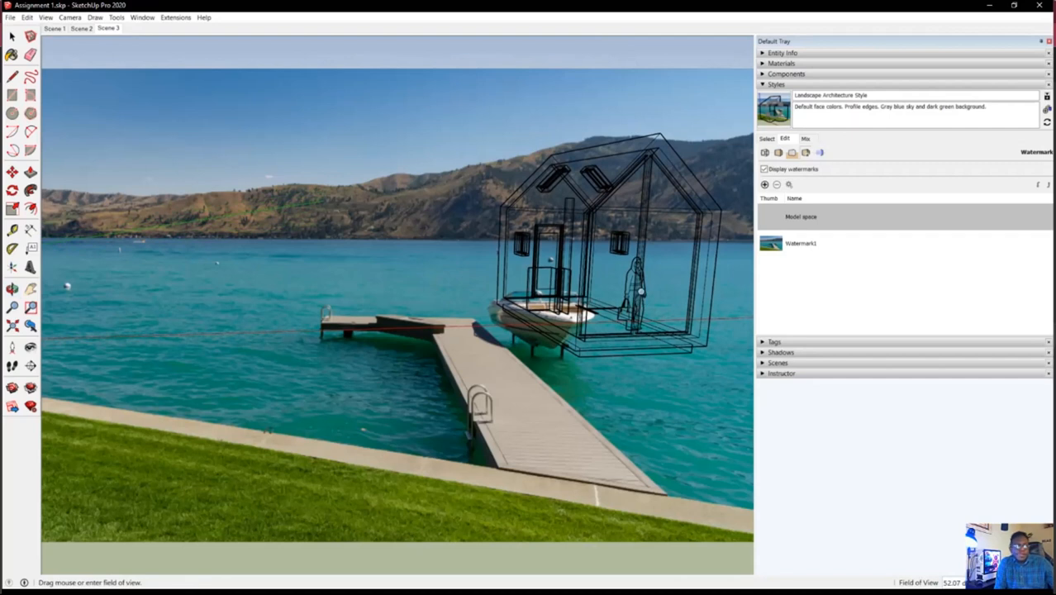
- Adjust the house's position over the boat, display the Advanced Camera Tools toolbar and place it over the drawing area
{"action": "middle_click_drag", "start_coordinate": [646, 295], "coordinate": [671, 308]}
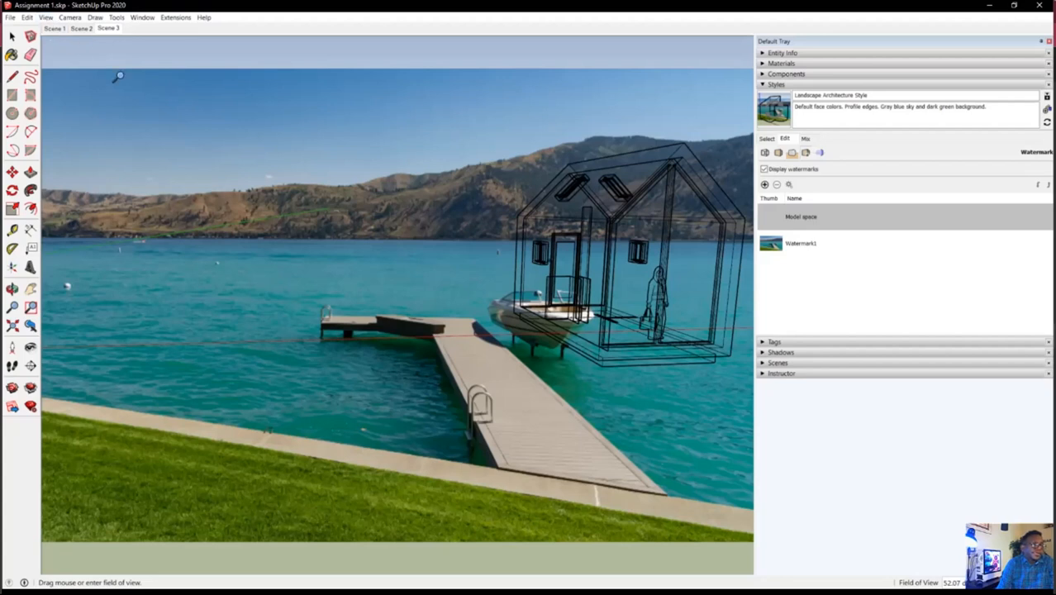
{"action": "left_click", "coordinate": [46, 18]}
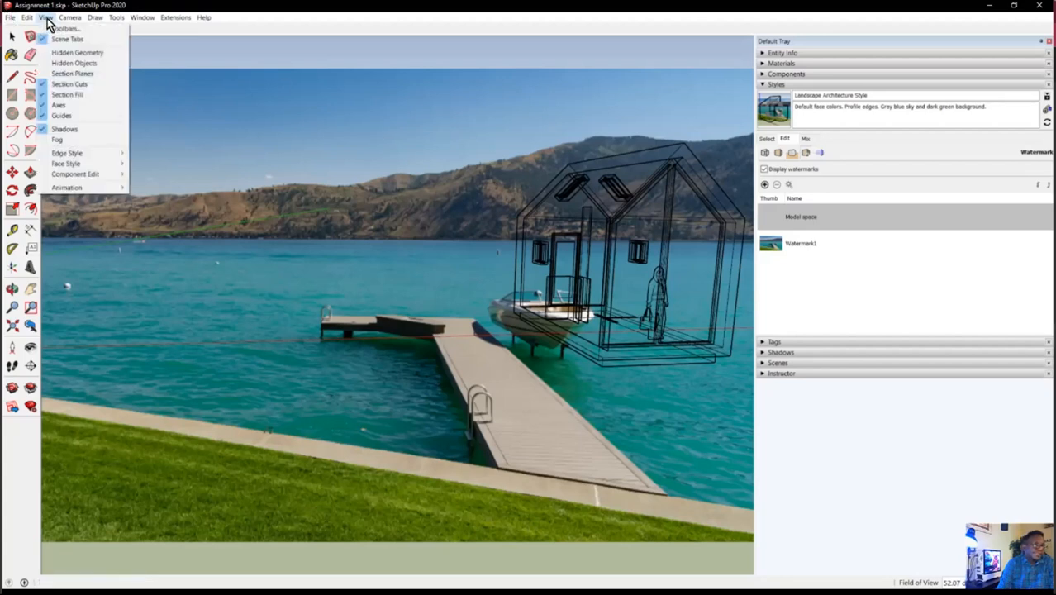
{"action": "mouse_move", "coordinate": [72, 20]}
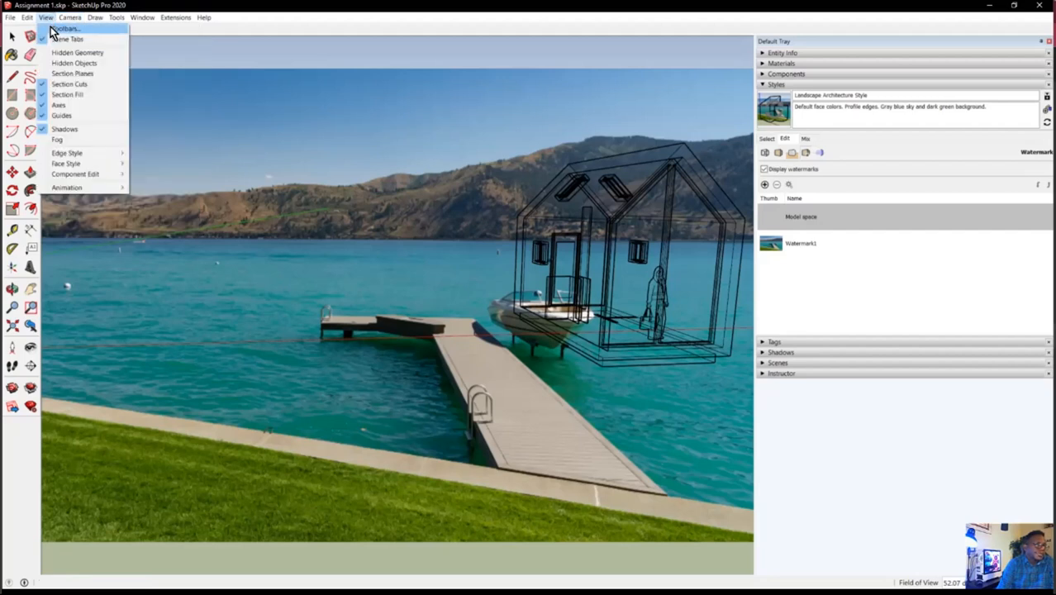
{"action": "left_click", "coordinate": [52, 29]}
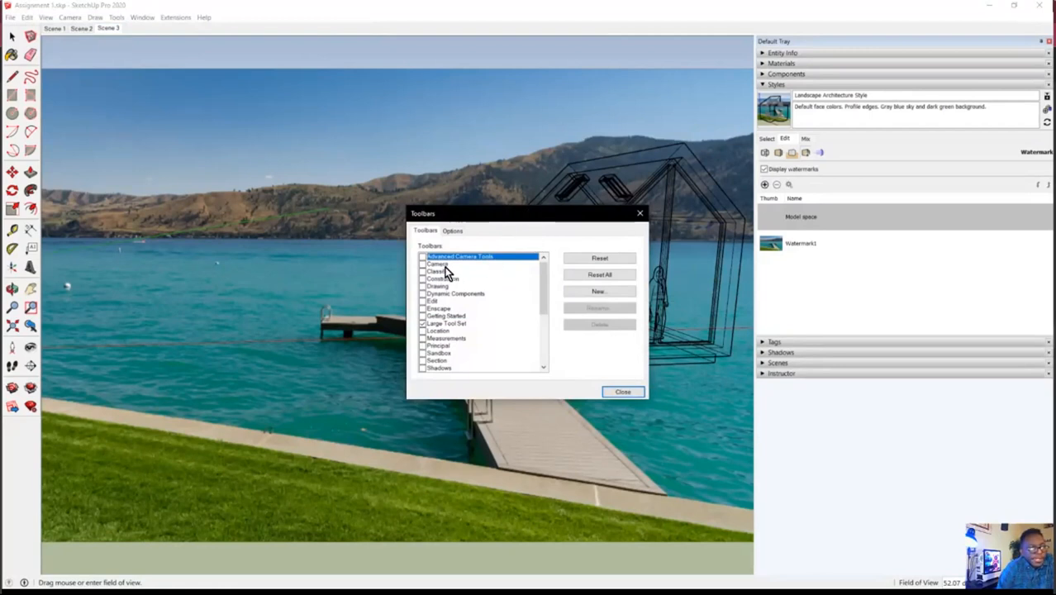
{"action": "left_click", "coordinate": [422, 257]}
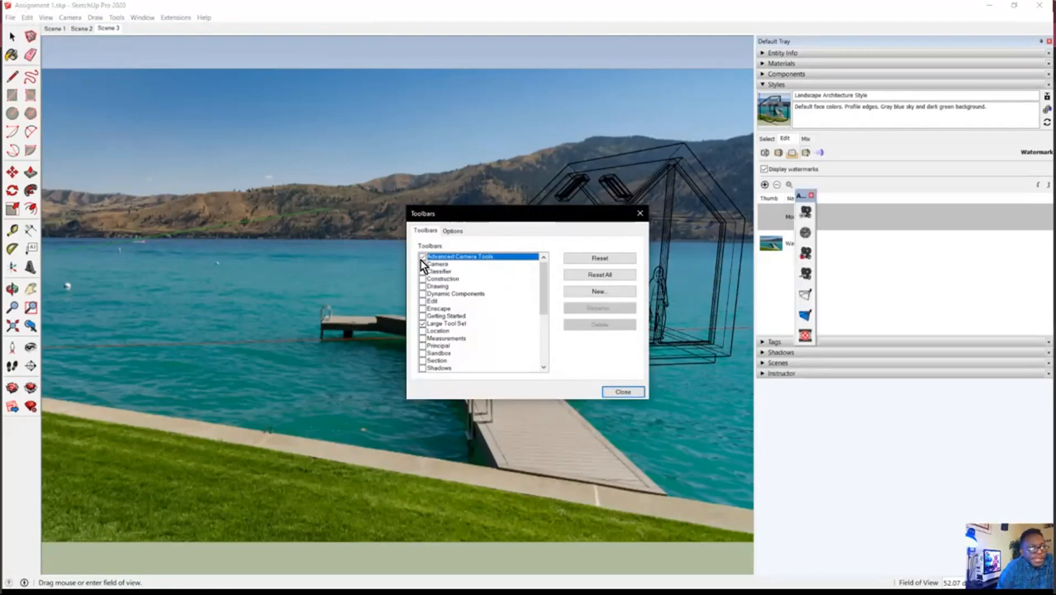
{"action": "left_click", "coordinate": [611, 394]}
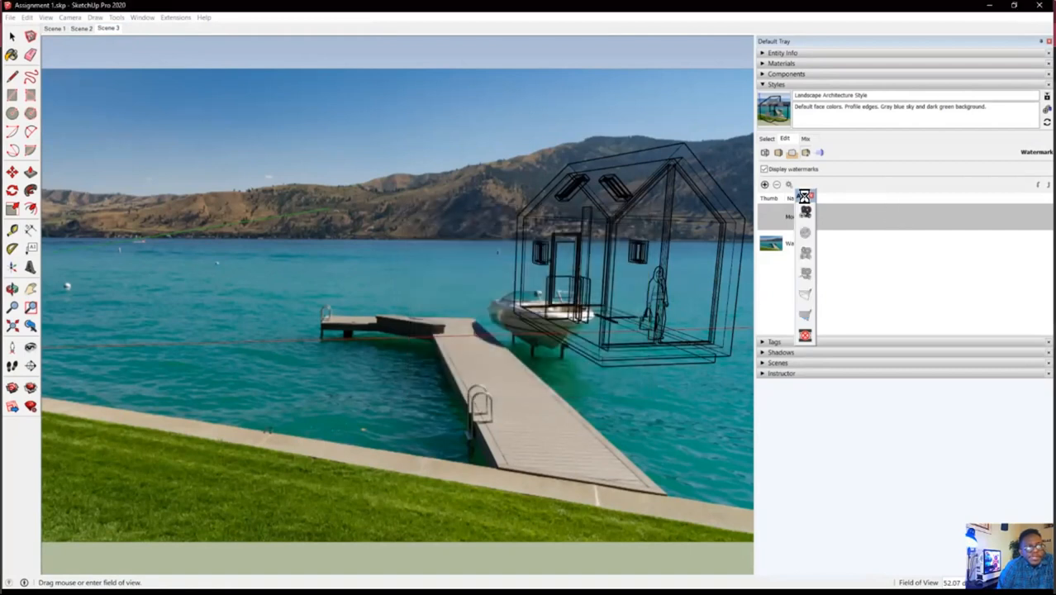
{"action": "left_click_drag", "start_coordinate": [803, 195], "coordinate": [128, 118]}
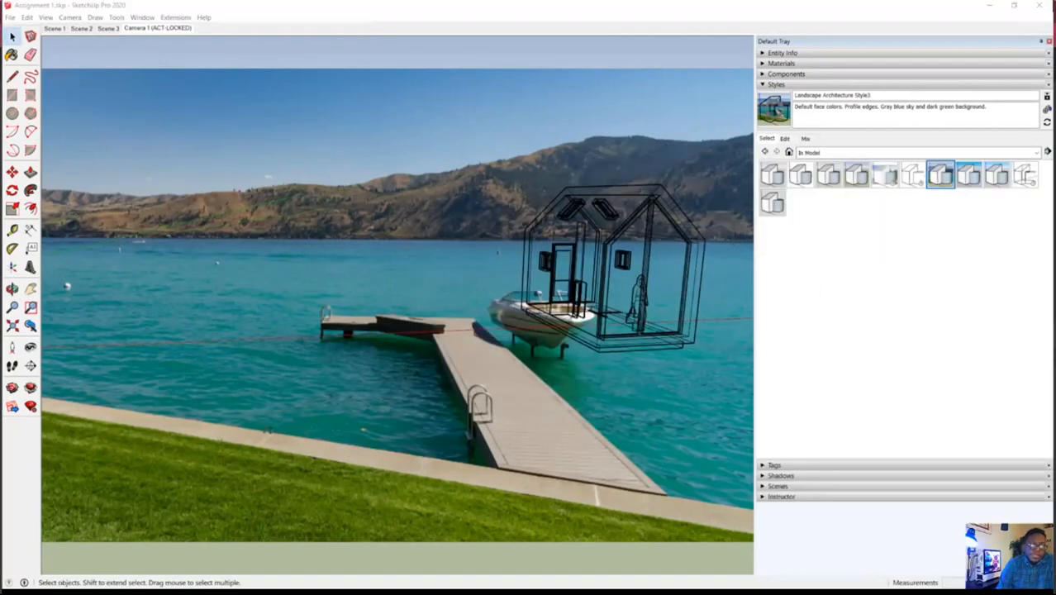
- Slightly adjust the view to fine-tune the wireframe house's placement over the moored boat
{"action": "middle_click_drag", "start_coordinate": [599, 271], "coordinate": [589, 267]}
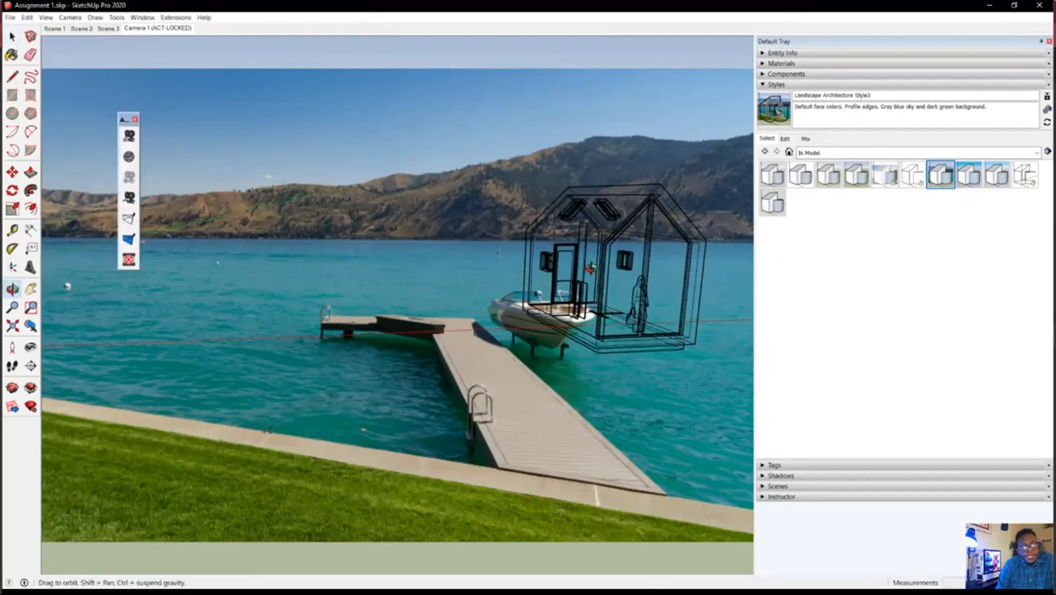
{"action": "key", "text": "space"}
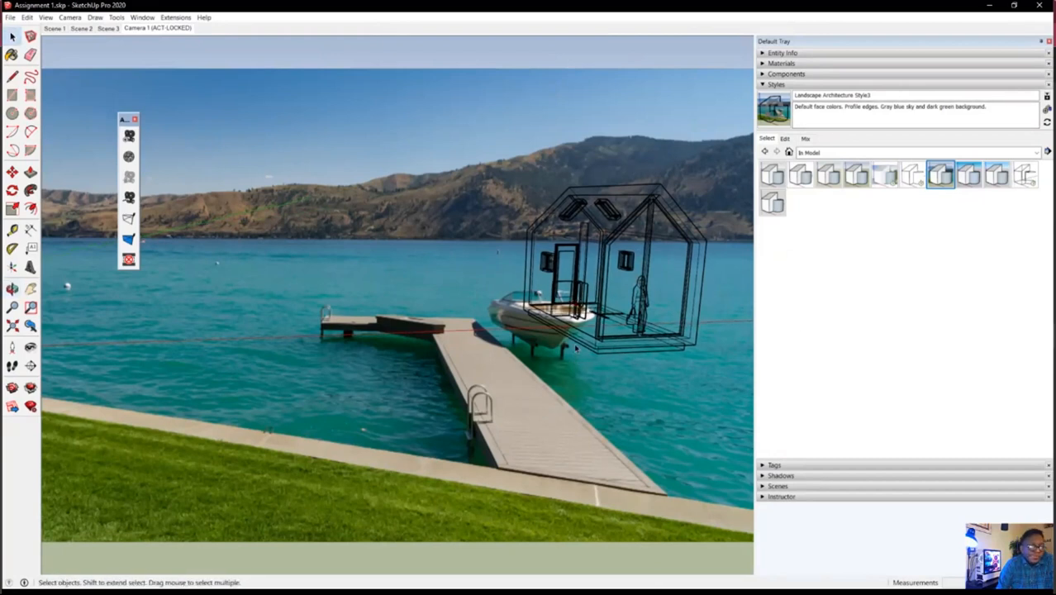
{"action": "middle_click_drag", "start_coordinate": [577, 345], "coordinate": [582, 322]}
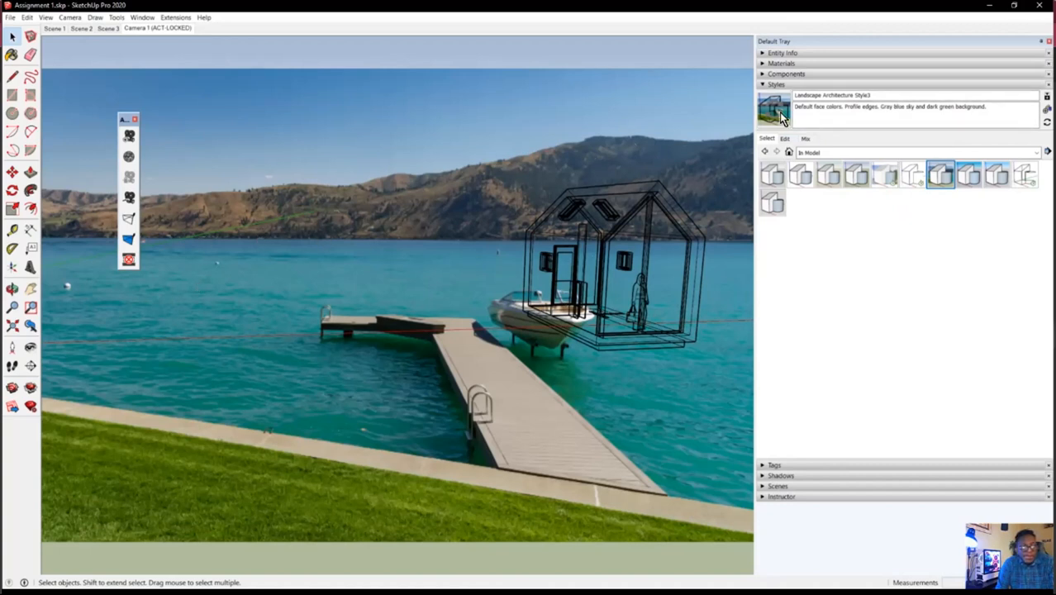
- Try to rename the current lake-photo style as New Background
{"action": "left_click", "coordinate": [878, 97]}
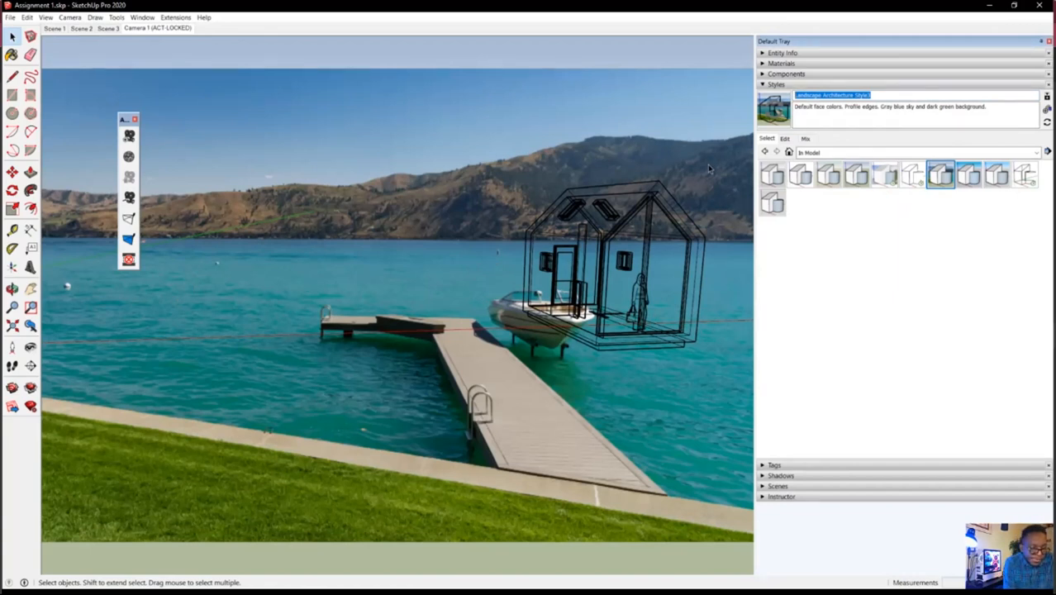
{"action": "type", "text": "New"}
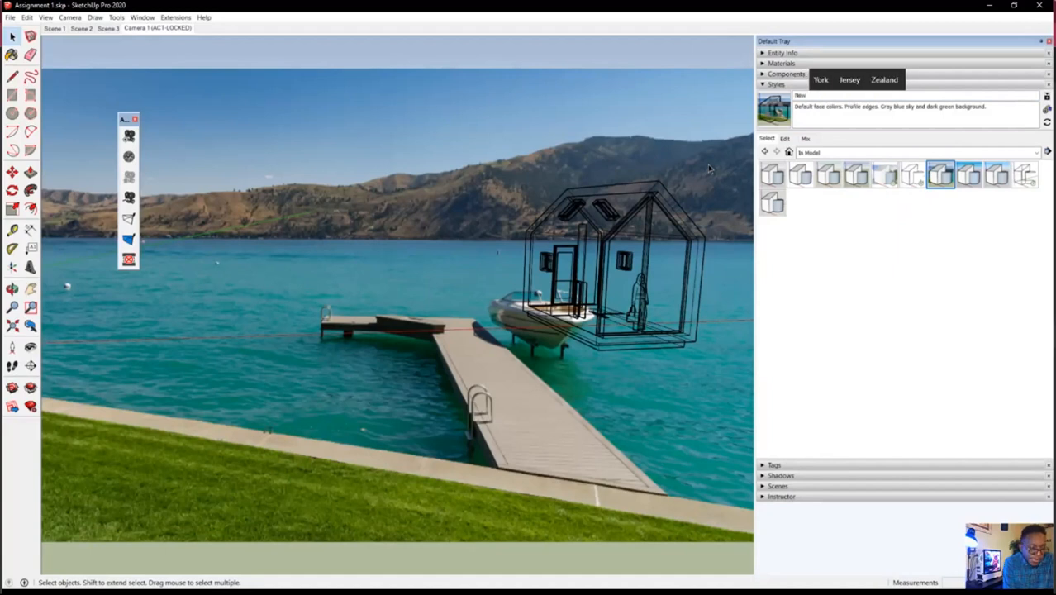
{"action": "type", "text": " Background"}
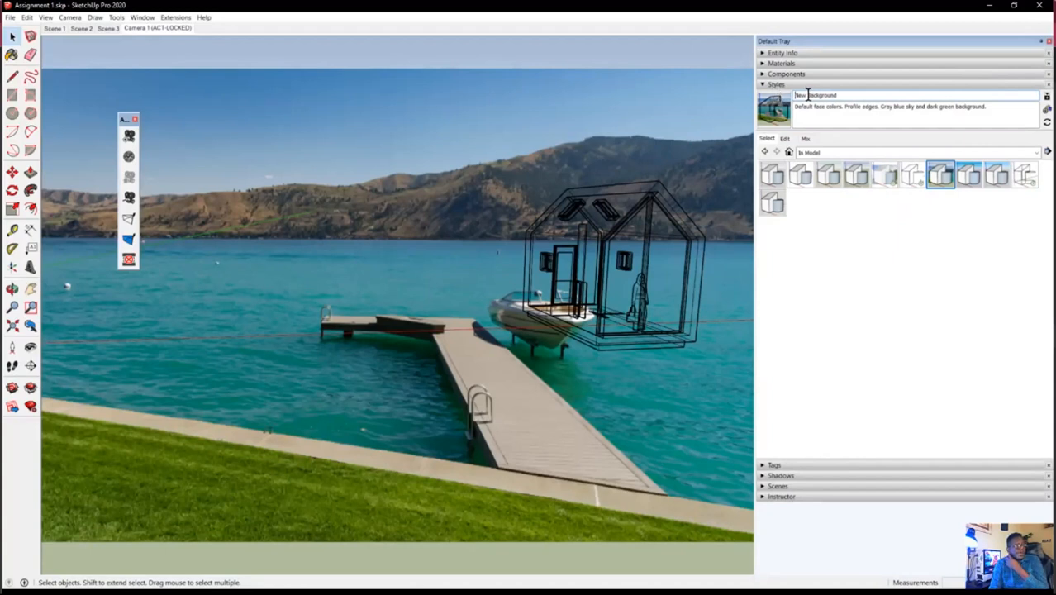
- Try the Landscape Architecture Style and Woodworking Style, and return to Landscape Architecture Style3 with the lake photo
{"action": "left_click", "coordinate": [851, 182]}
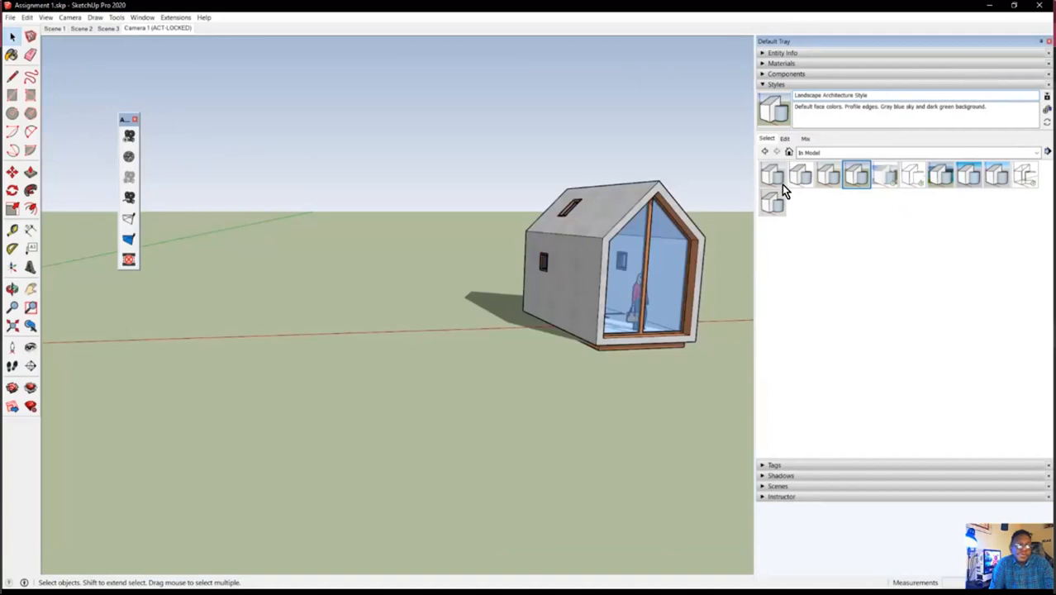
{"action": "left_click", "coordinate": [779, 208]}
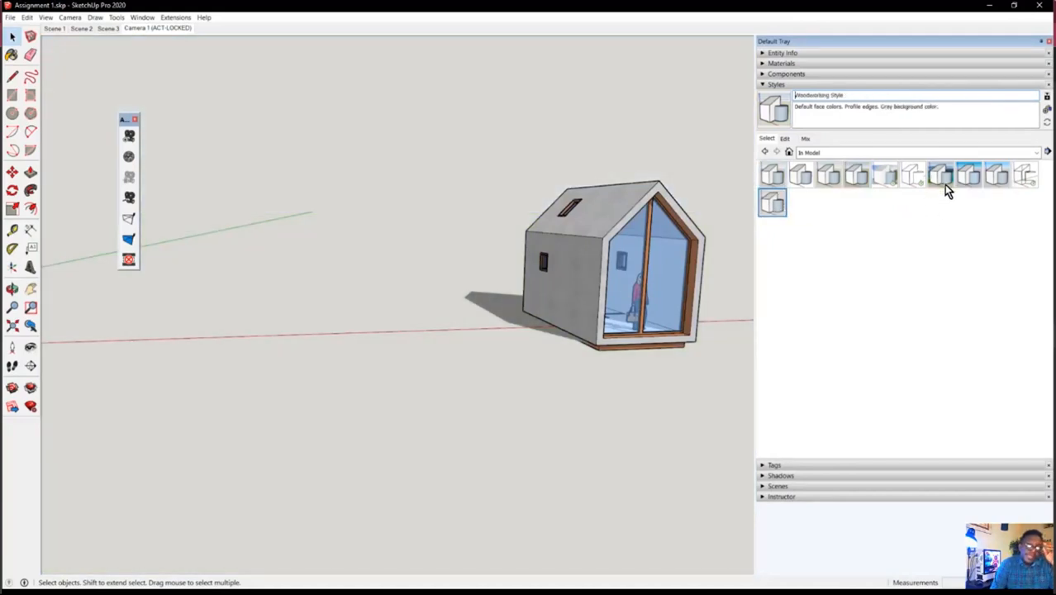
{"action": "left_click", "coordinate": [943, 180]}
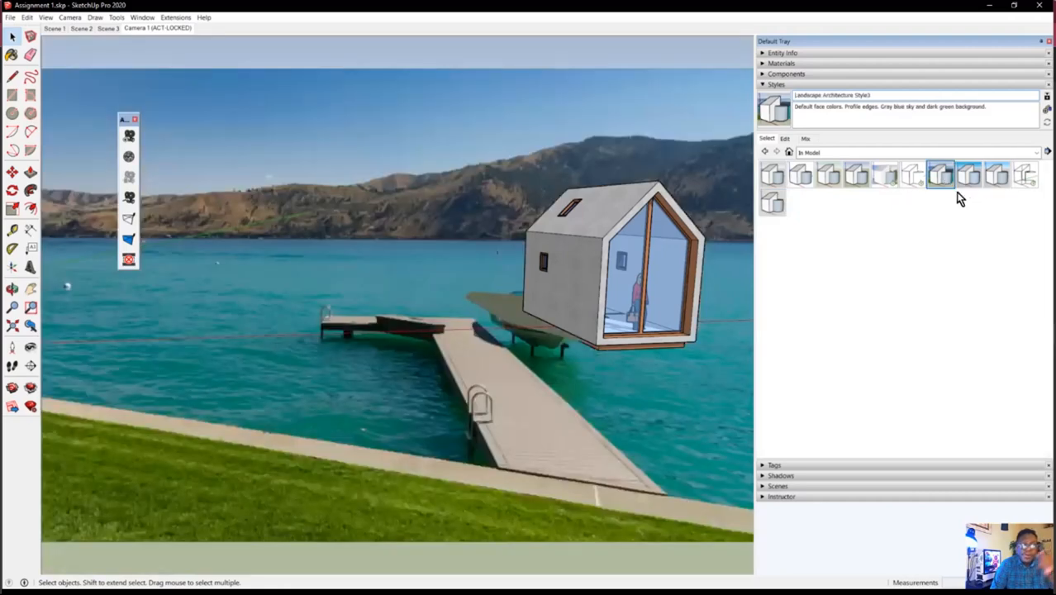
{"action": "left_click", "coordinate": [881, 178]}
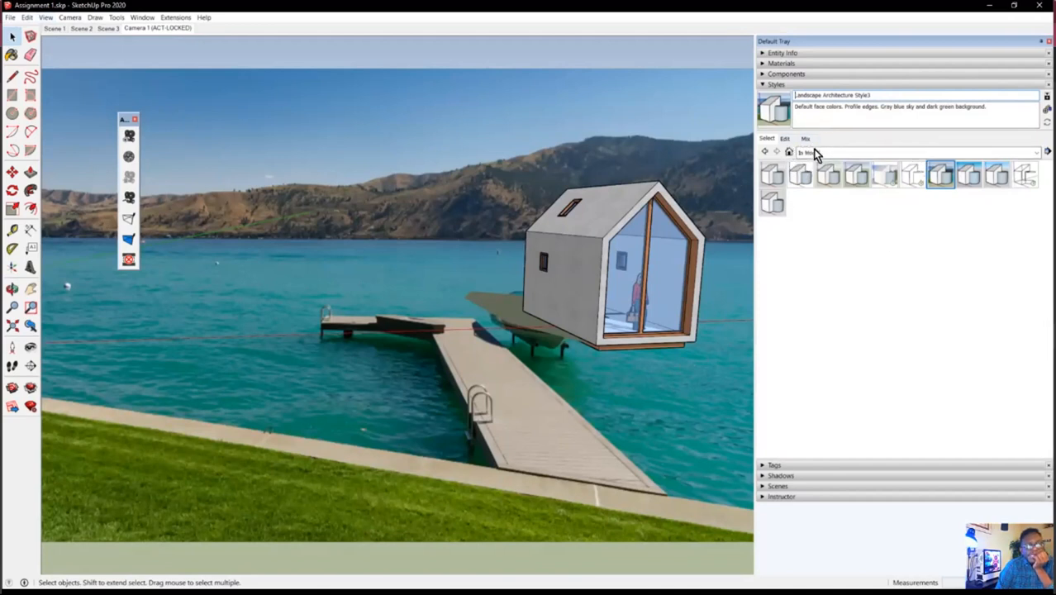
{"action": "left_click", "coordinate": [789, 139]}
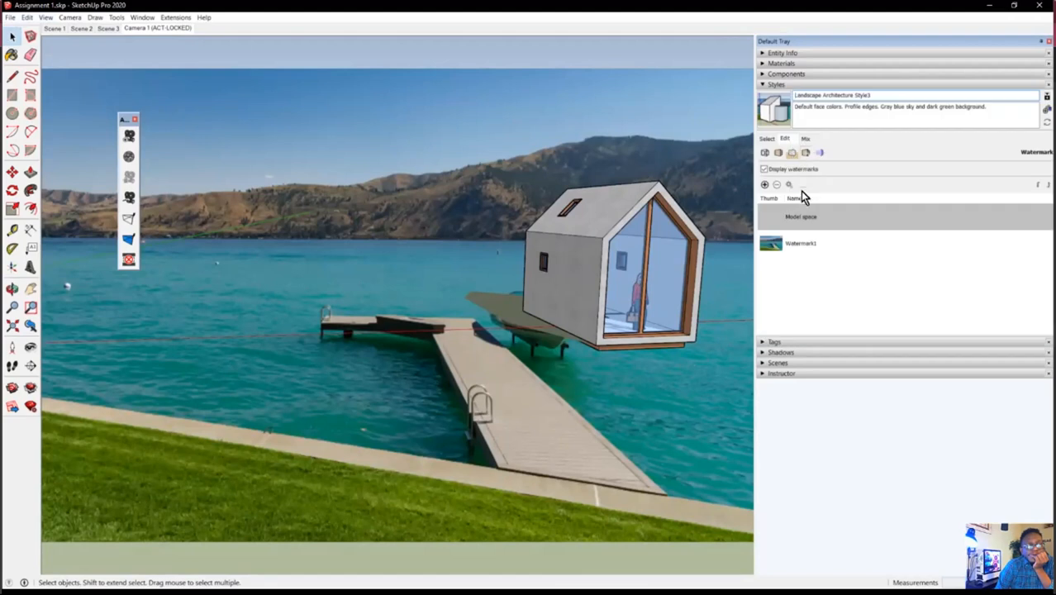
{"action": "left_click", "coordinate": [769, 139]}
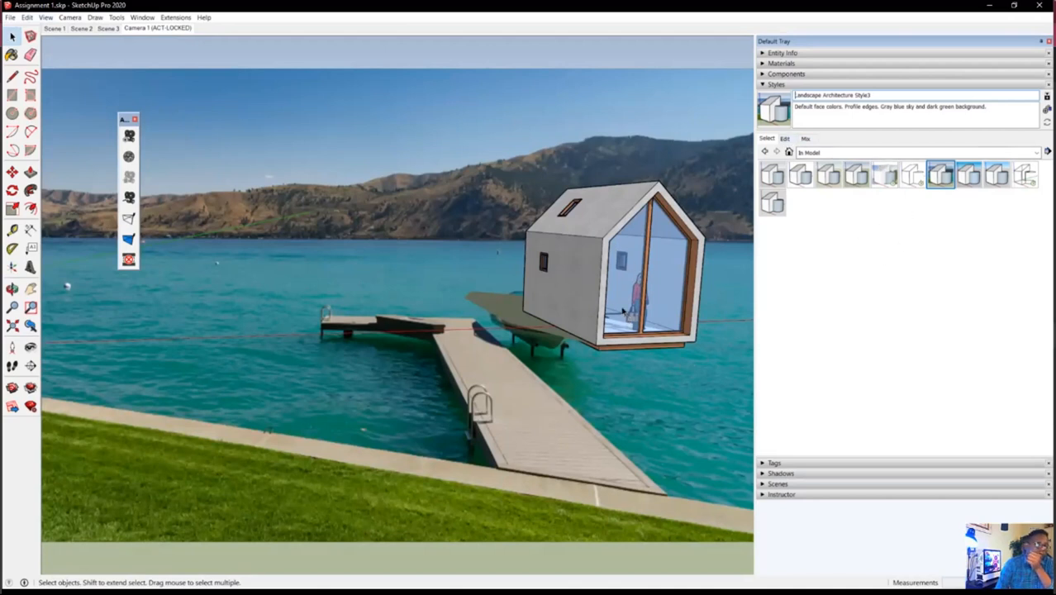
- Display the model in the Wireframe face style again over the lake photo
{"action": "left_click", "coordinate": [45, 18]}
{"action": "mouse_move", "coordinate": [57, 156]}
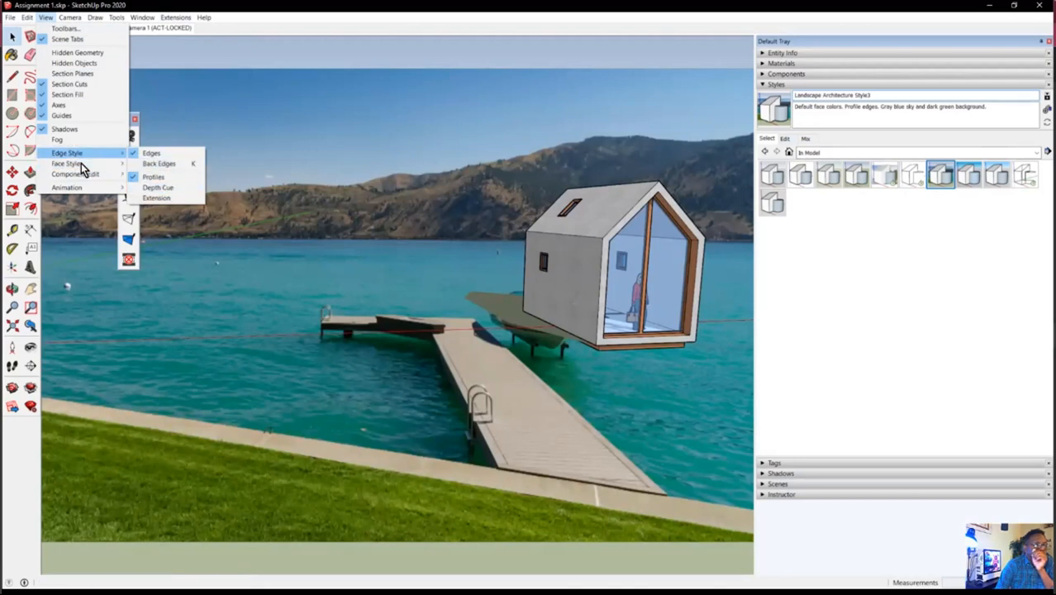
{"action": "left_click", "coordinate": [198, 179]}
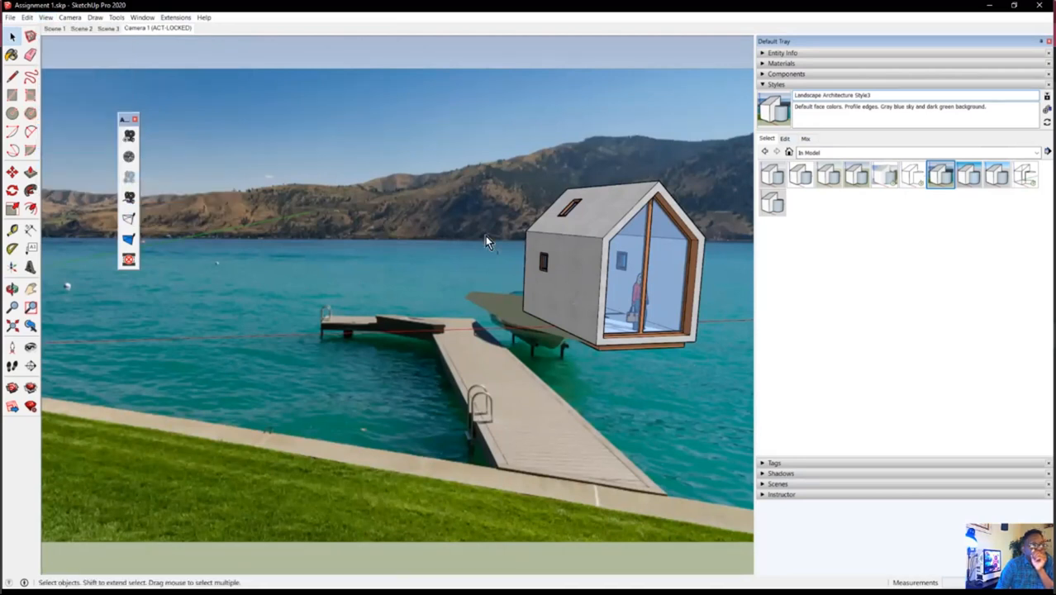
- Close the Advanced Camera Tools toolbar and display it again
{"action": "left_click", "coordinate": [134, 119]}
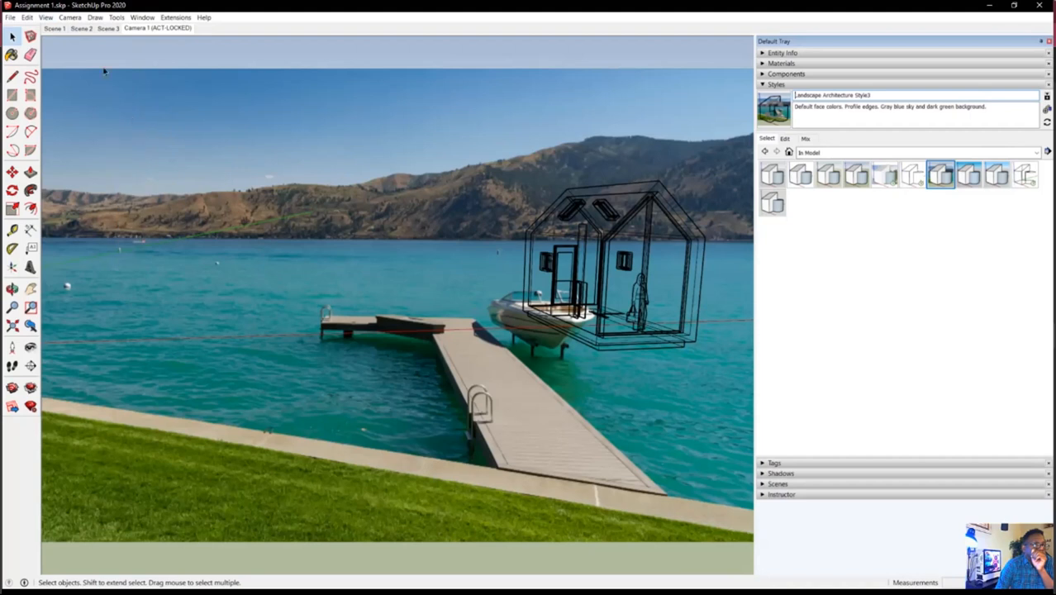
{"action": "left_click", "coordinate": [46, 18]}
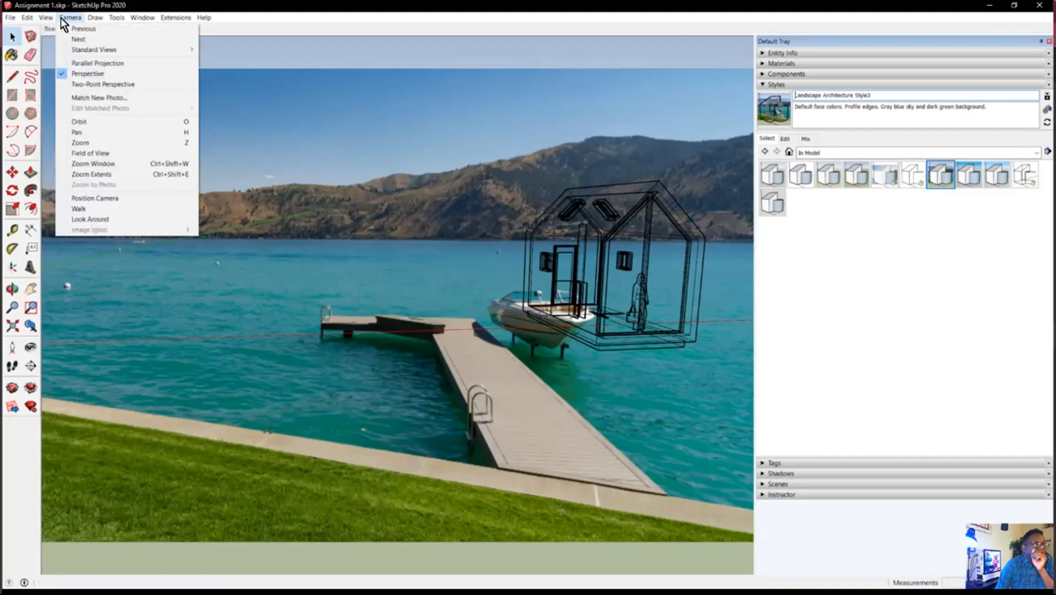
{"action": "left_click", "coordinate": [60, 29]}
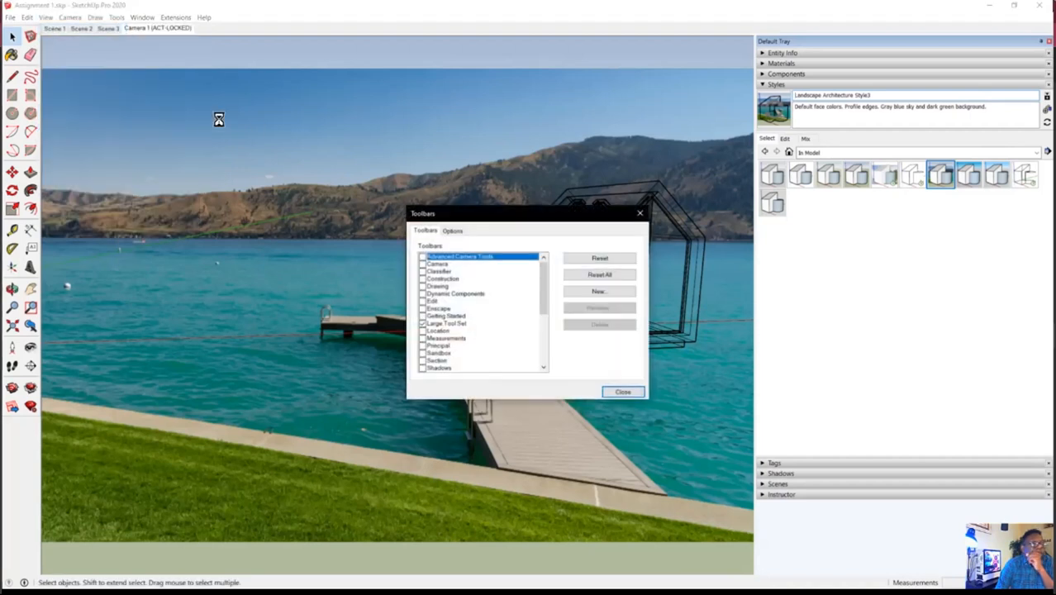
{"action": "left_click", "coordinate": [425, 258]}
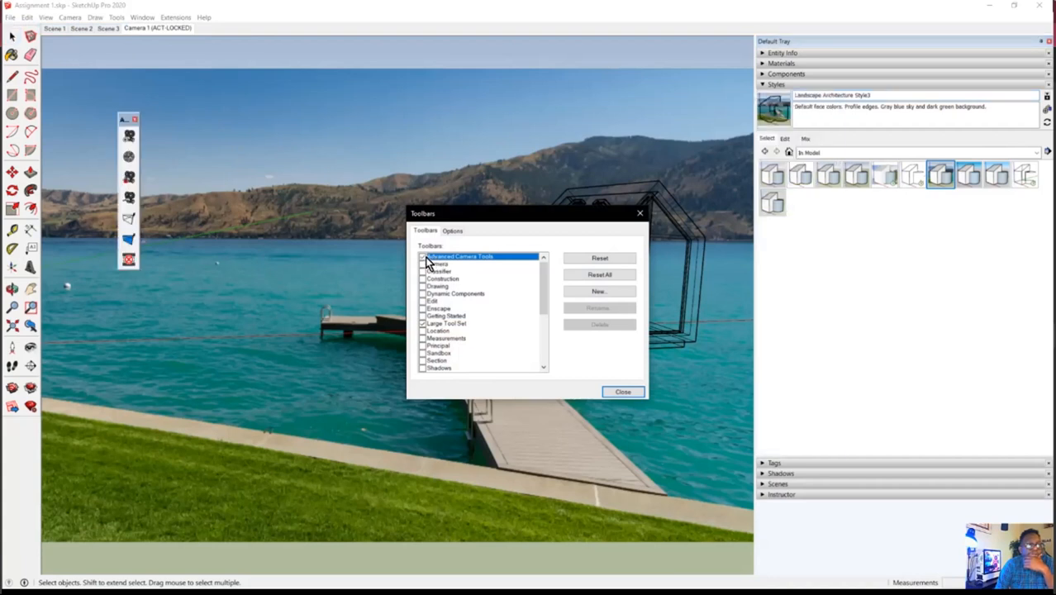
{"action": "left_click", "coordinate": [623, 393]}
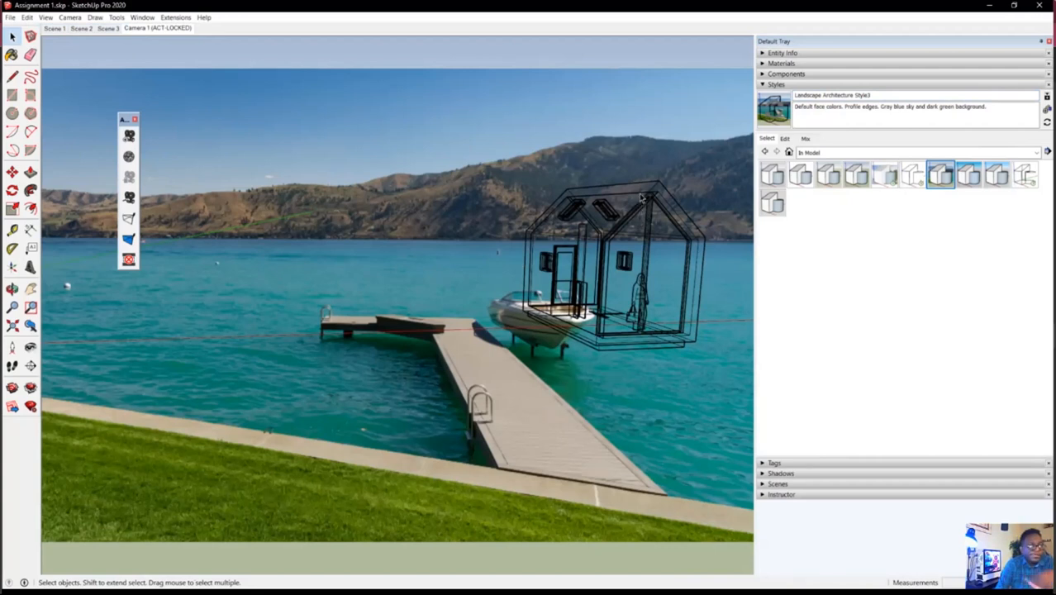
- Create an advanced camera from the current view and name it comp cam
{"action": "left_click", "coordinate": [128, 137]}
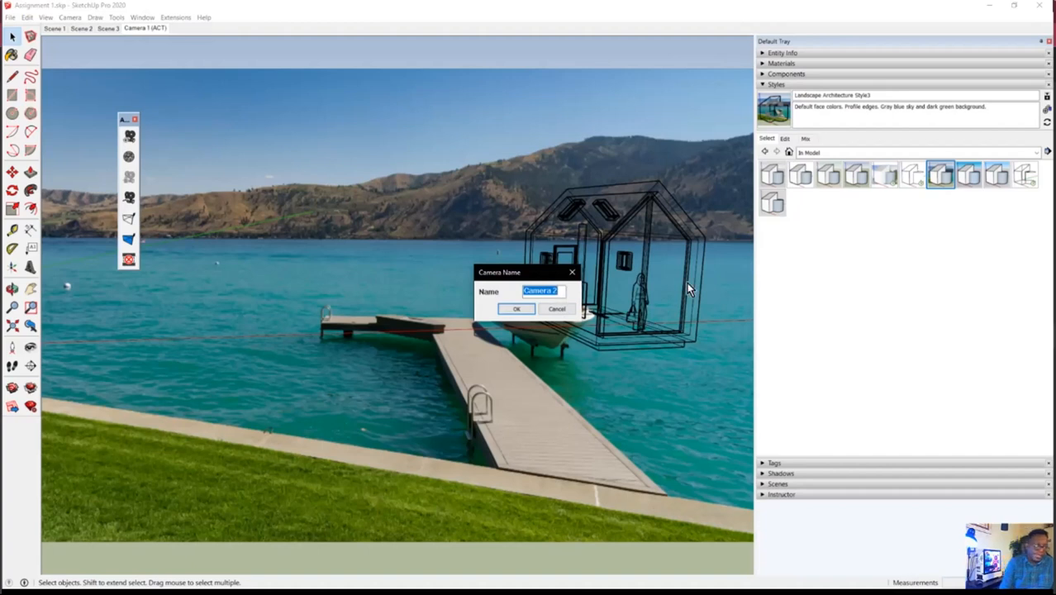
{"action": "type", "text": "comp"}
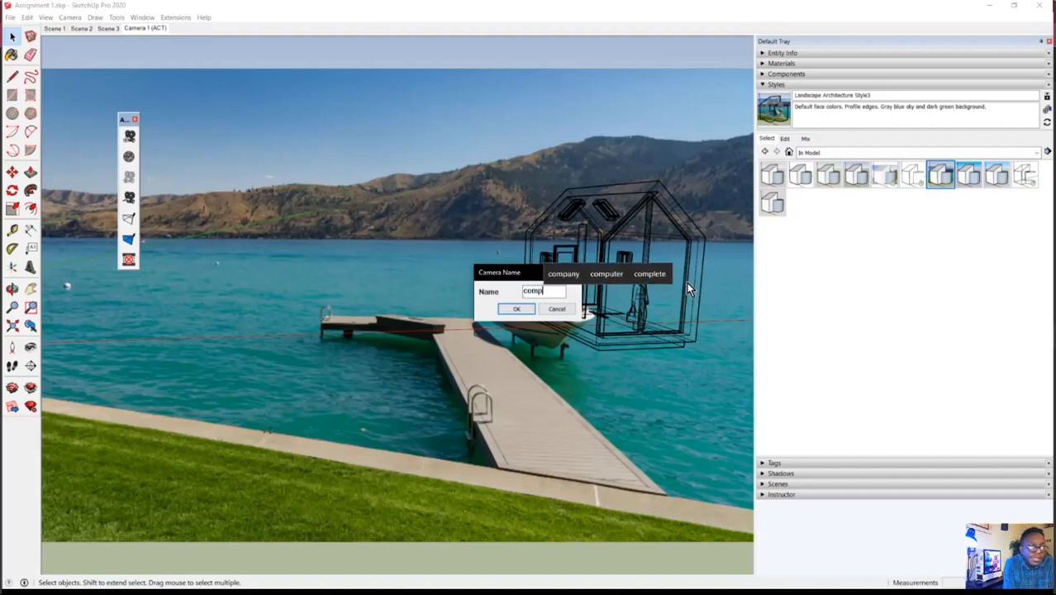
{"action": "type", "text": " cam"}
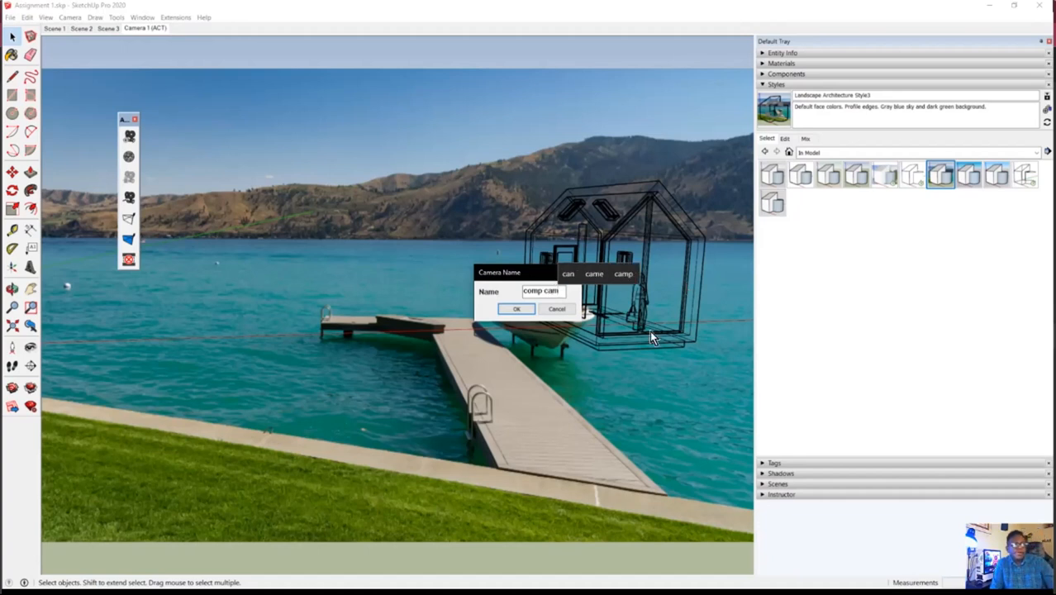
{"action": "left_click", "coordinate": [513, 313]}
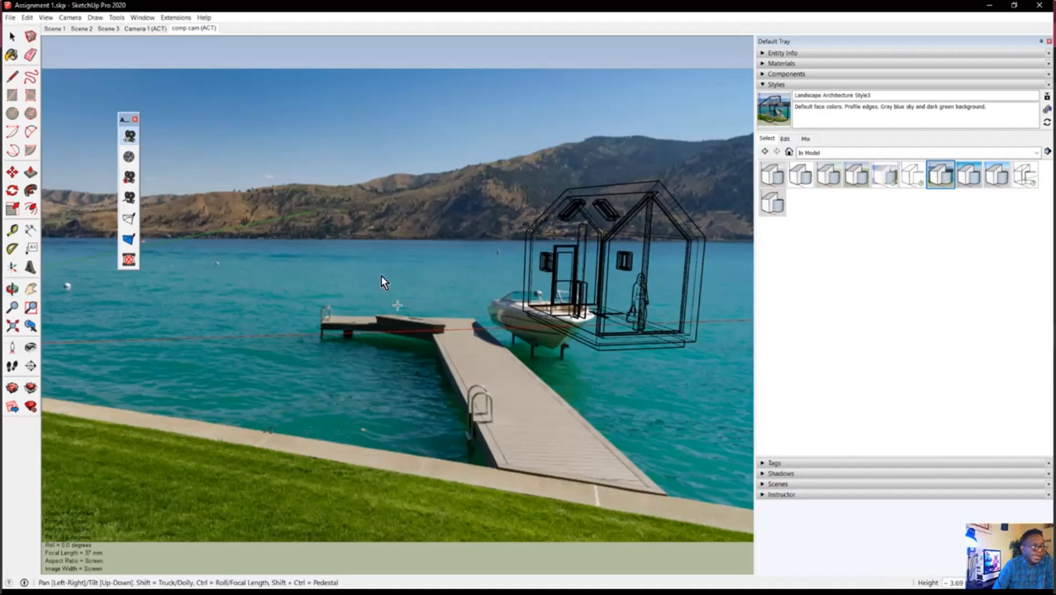
- Fine-tune the comp cam's view of the house over the boat and lock the camera
{"action": "mouse_move", "coordinate": [379, 294]}
{"action": "middle_mouse_down"}
{"action": "mouse_move", "coordinate": [375, 267]}
{"action": "mouse_move", "coordinate": [373, 306]}
{"action": "middle_mouse_up"}
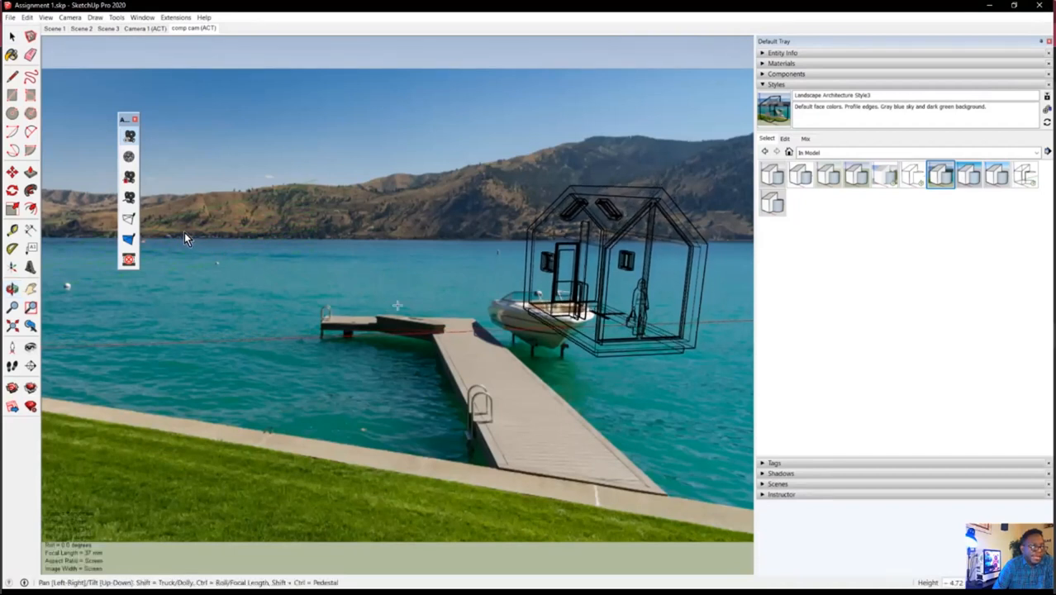
{"action": "middle_click_drag", "start_coordinate": [276, 264], "coordinate": [273, 247]}
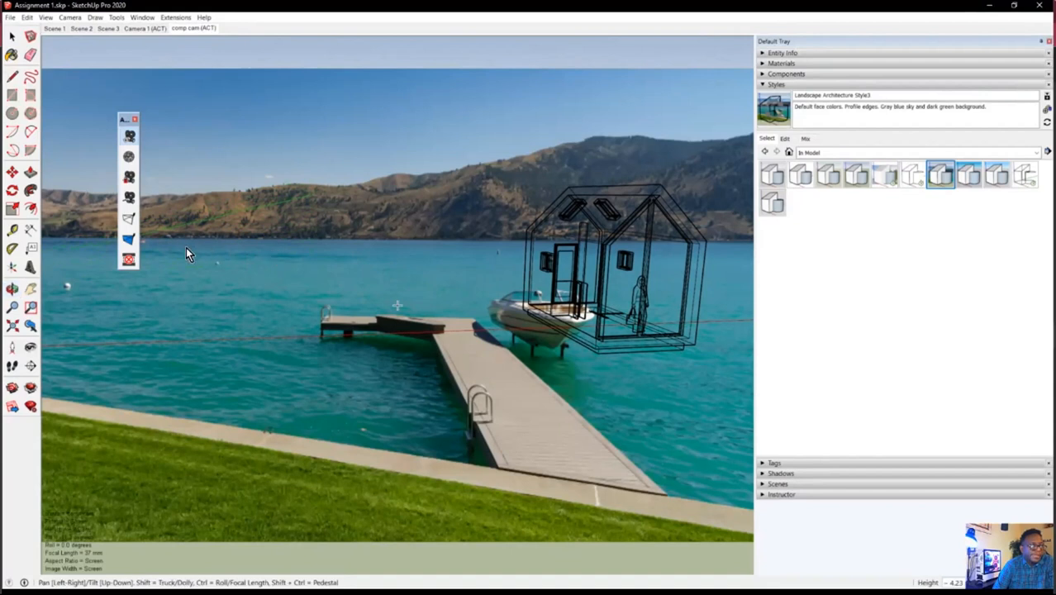
{"action": "left_click", "coordinate": [130, 188]}
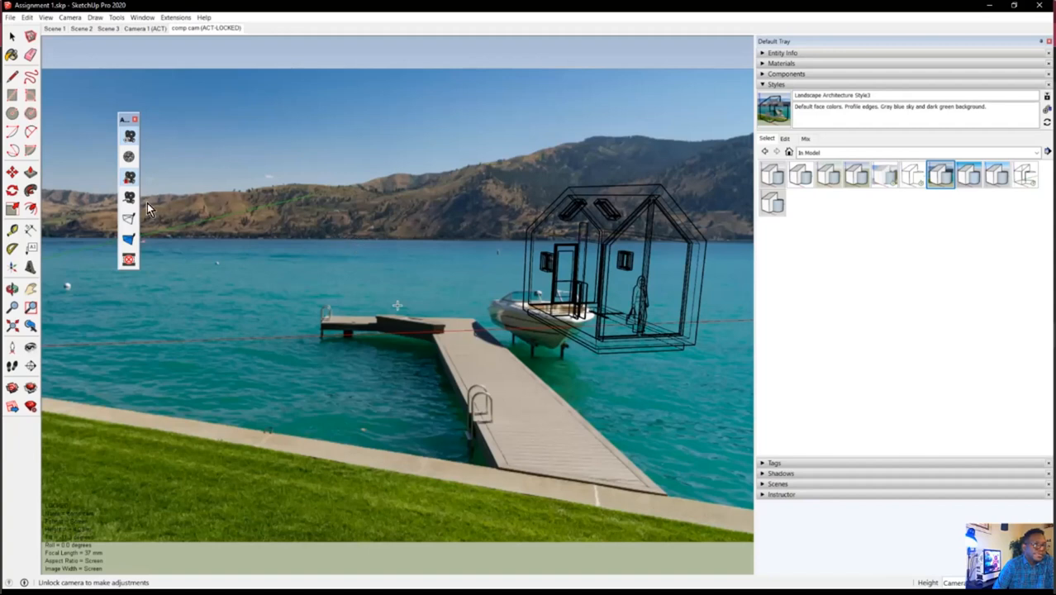
- Orbit out of the locked comp cam, inspect its camera object beside the house, and look through the camera again
{"action": "key", "text": "o"}
{"action": "middle_click_drag", "start_coordinate": [316, 246], "coordinate": [314, 253]}
{"action": "key", "text": "space"}
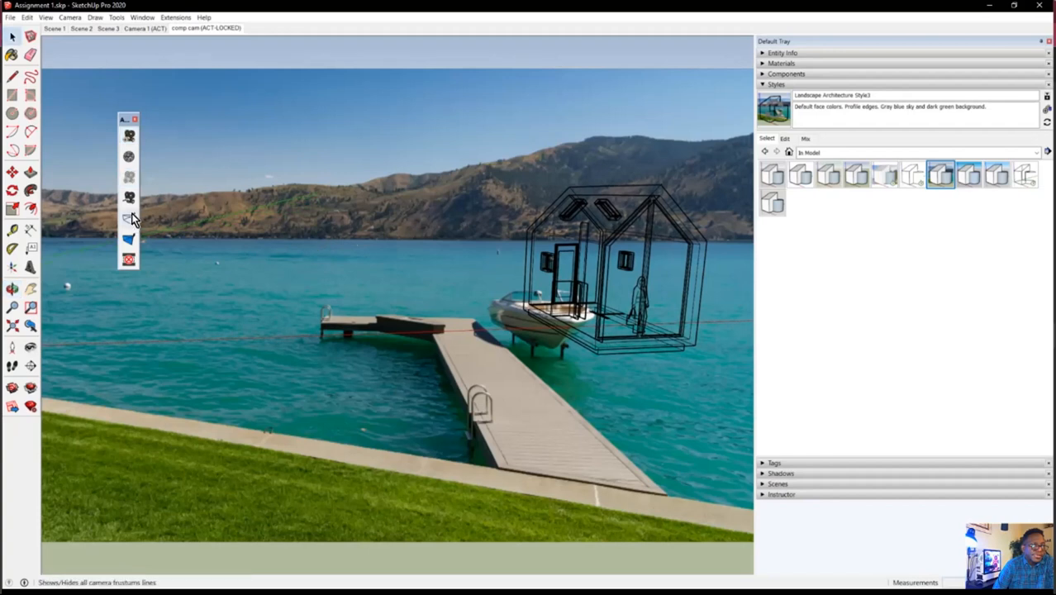
{"action": "scroll", "coordinate": [293, 300], "scroll_direction": "down", "scroll_amount": 3}
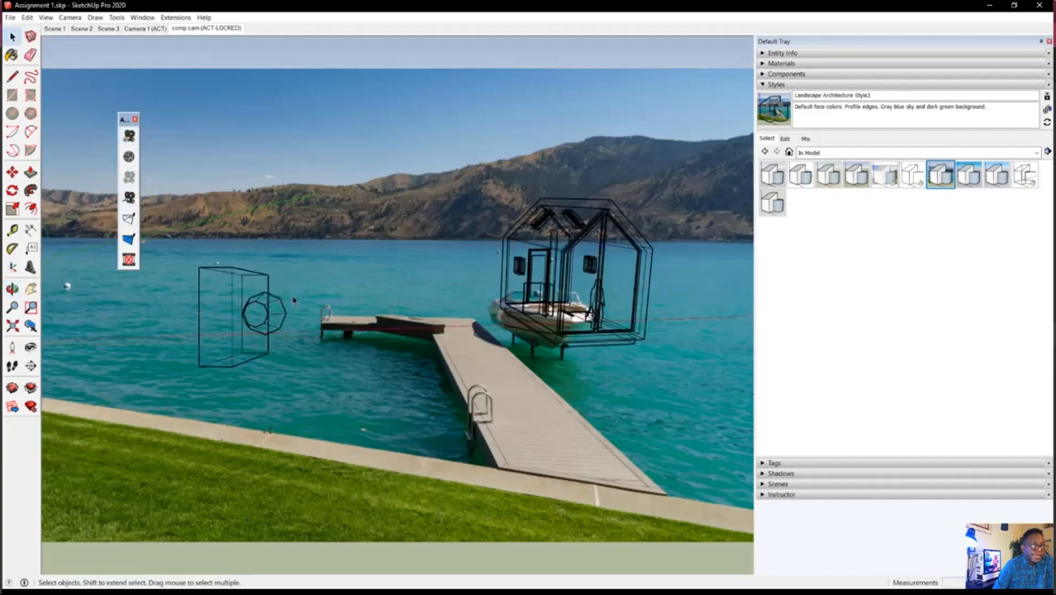
{"action": "scroll", "coordinate": [257, 311], "scroll_direction": "up", "scroll_amount": 2}
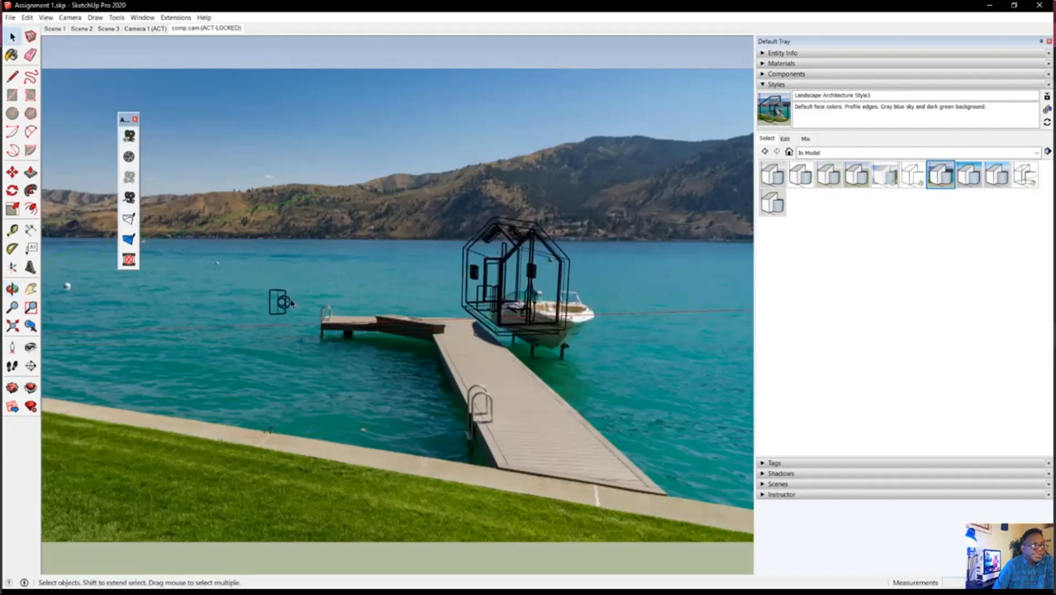
{"action": "middle_click_drag", "start_coordinate": [267, 301], "coordinate": [253, 178]}
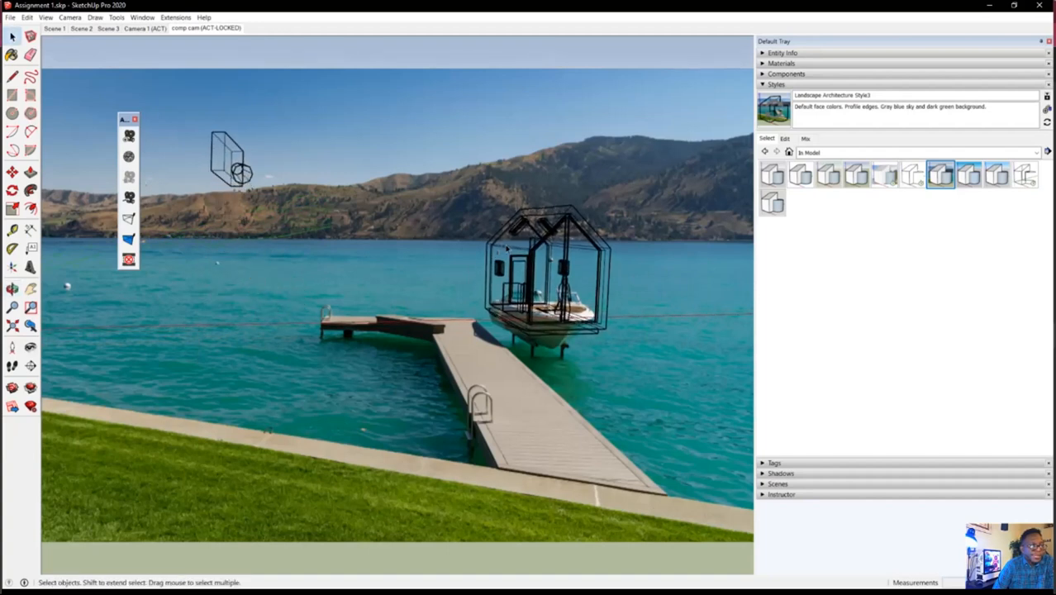
{"action": "mouse_move", "coordinate": [245, 213]}
{"action": "middle_mouse_down"}
{"action": "mouse_move", "coordinate": [337, 235]}
{"action": "mouse_move", "coordinate": [382, 278]}
{"action": "mouse_move", "coordinate": [370, 262]}
{"action": "mouse_move", "coordinate": [427, 254]}
{"action": "mouse_move", "coordinate": [357, 249]}
{"action": "mouse_move", "coordinate": [307, 221]}
{"action": "mouse_move", "coordinate": [370, 241]}
{"action": "middle_mouse_up"}
{"action": "left_click", "coordinate": [712, 287]}
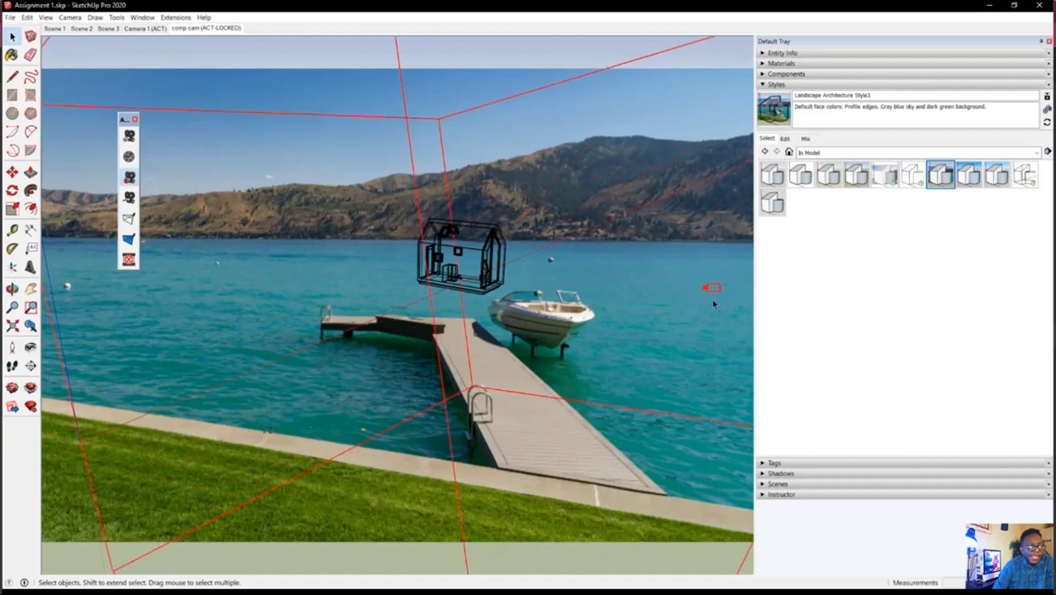
{"action": "left_click", "coordinate": [130, 159]}
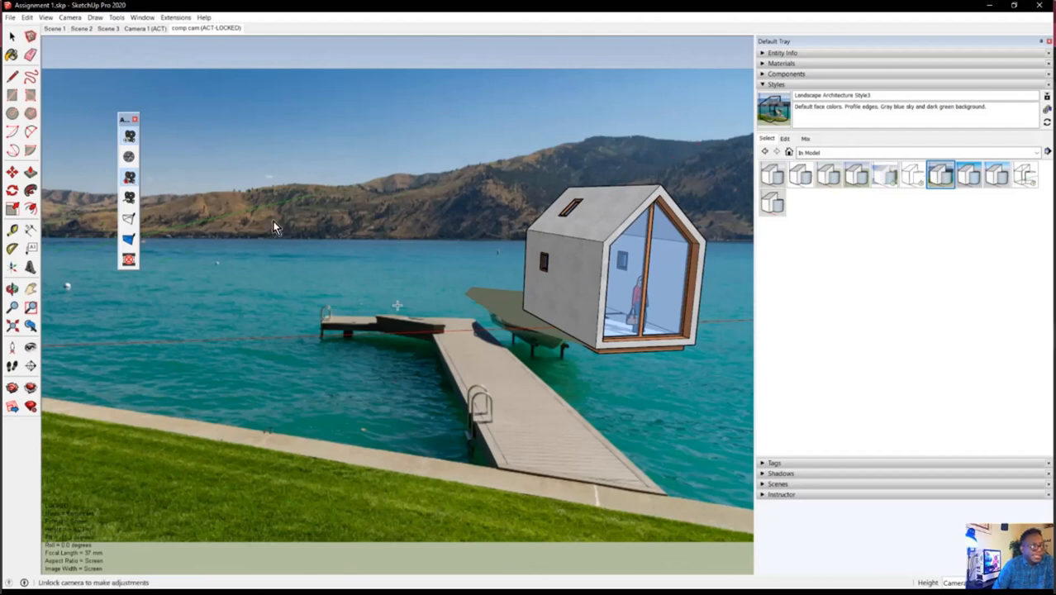
- Unlock the comp cam and lock it again
{"action": "left_click", "coordinate": [130, 181]}
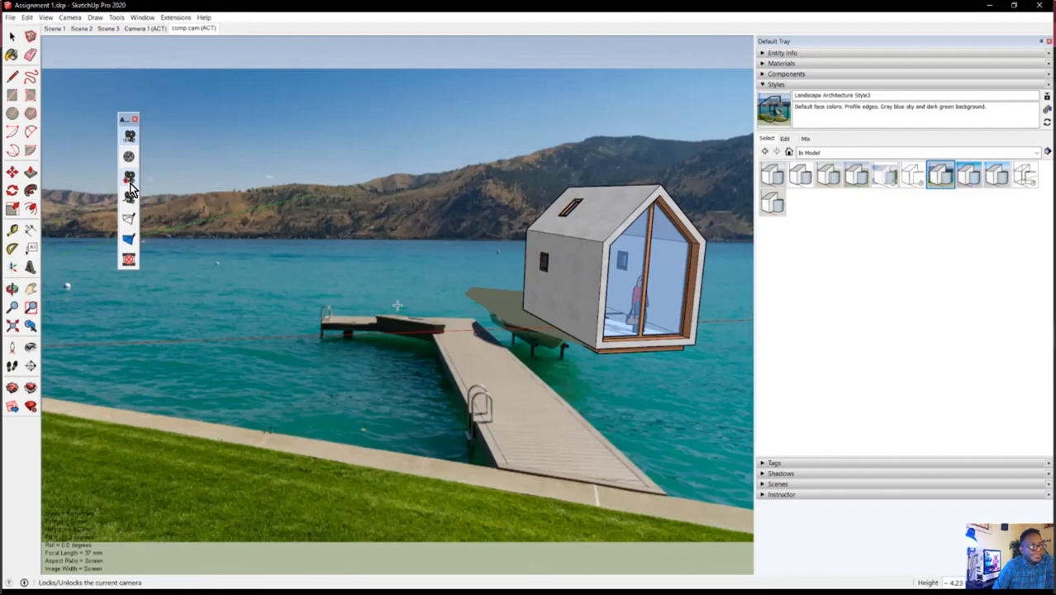
{"action": "left_click", "coordinate": [135, 179]}
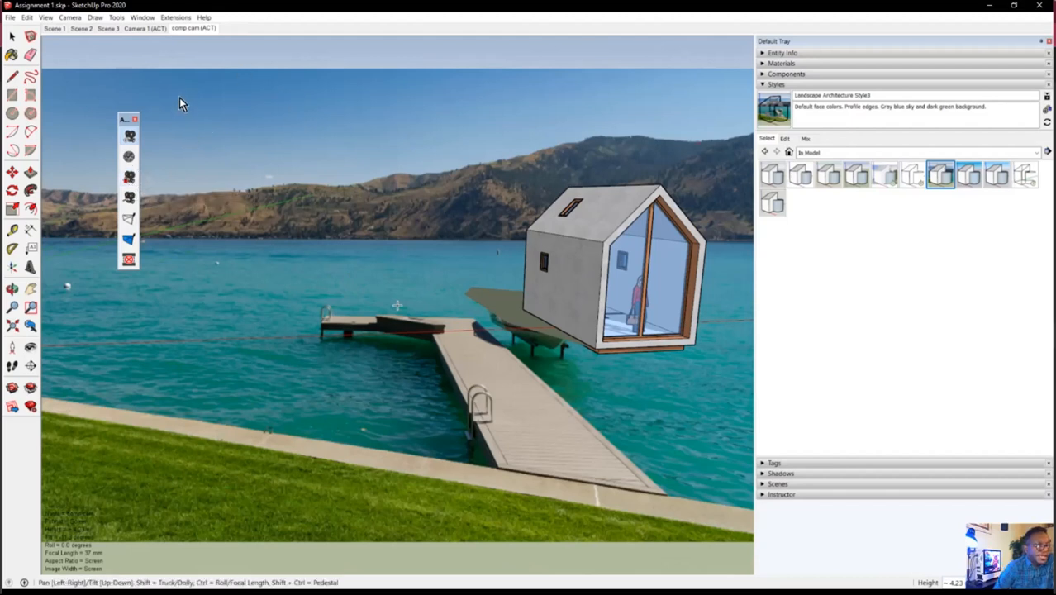
{"action": "left_click", "coordinate": [131, 177]}
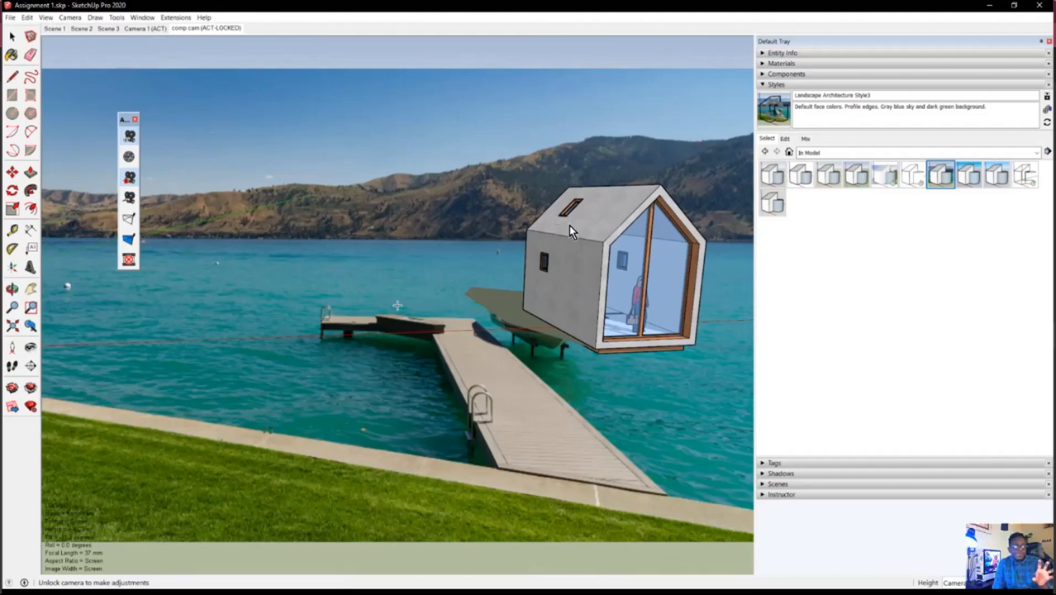
- Orbit and zoom away from the locked view to see the house from outside, and return to the comp cam
{"action": "middle_click_drag", "start_coordinate": [503, 217], "coordinate": [564, 257]}
{"action": "scroll", "coordinate": [560, 261], "scroll_direction": "down", "scroll_amount": 3}
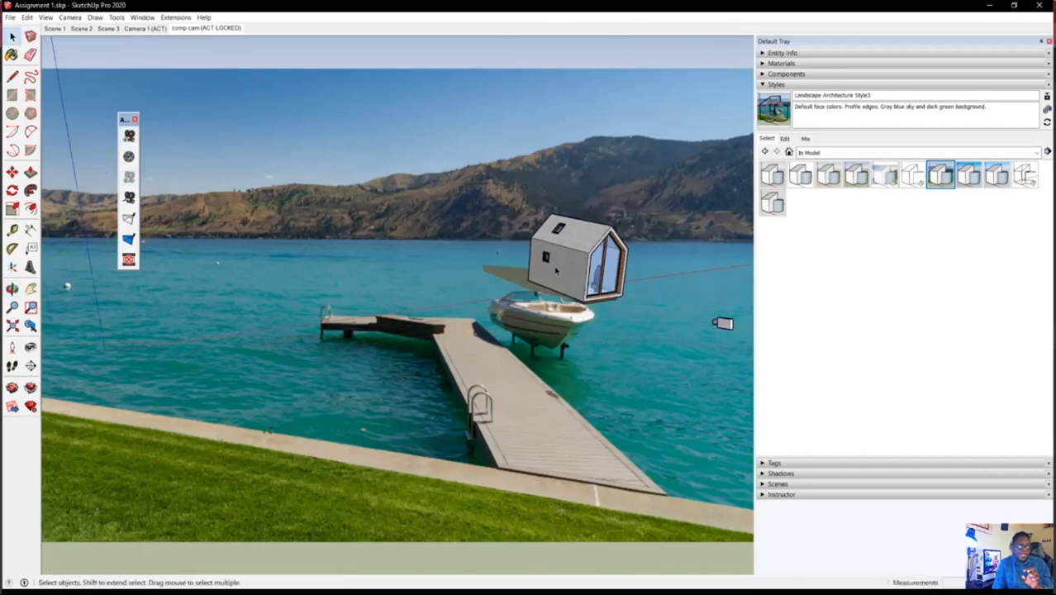
{"action": "scroll", "coordinate": [555, 271], "scroll_direction": "down", "scroll_amount": 3}
{"action": "middle_click_drag", "start_coordinate": [647, 312], "coordinate": [708, 246]}
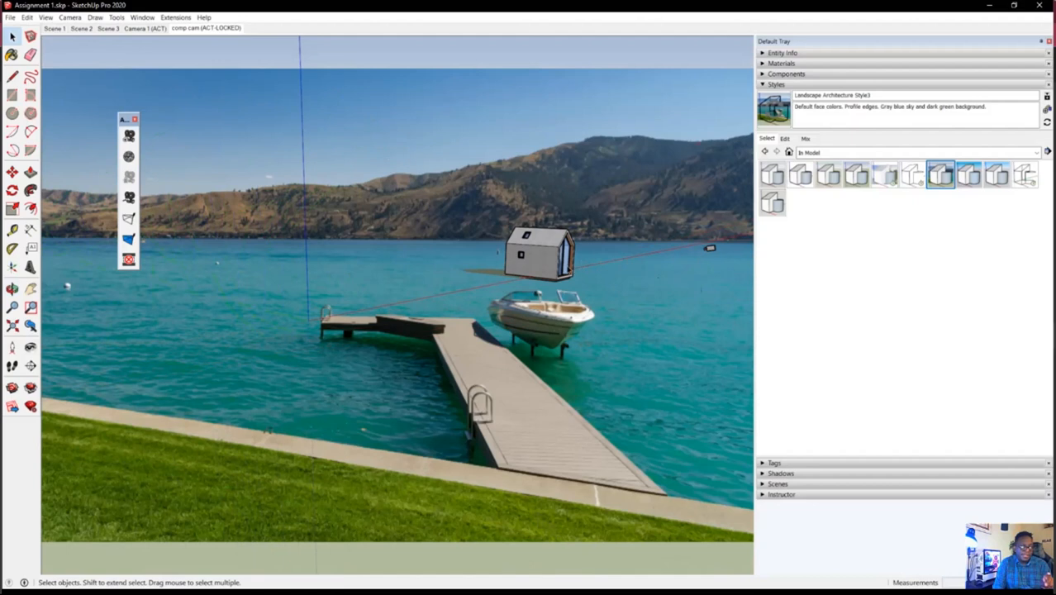
{"action": "left_click", "coordinate": [130, 164]}
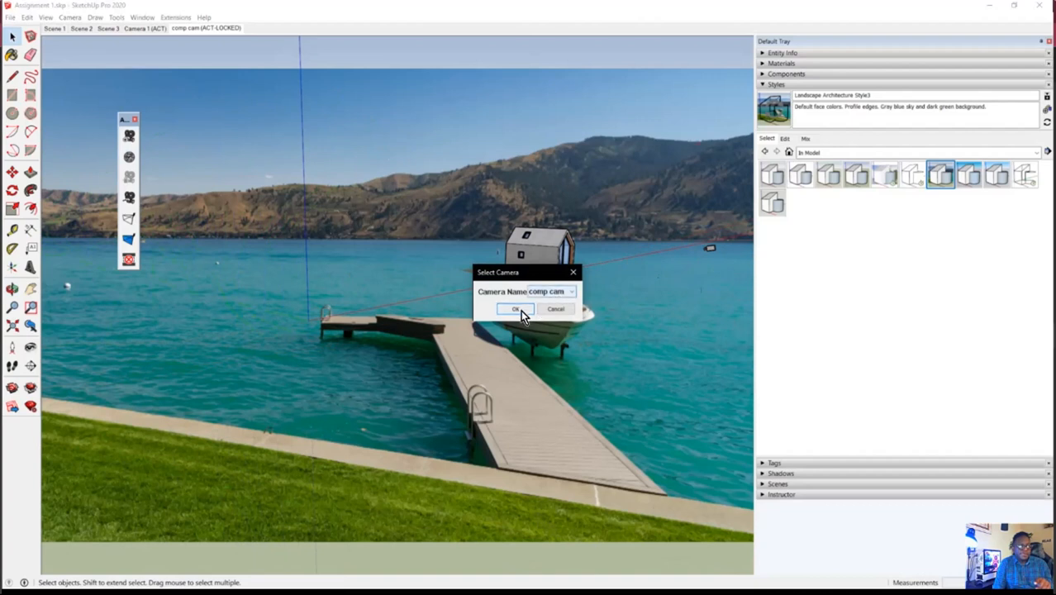
{"action": "left_click", "coordinate": [519, 311]}
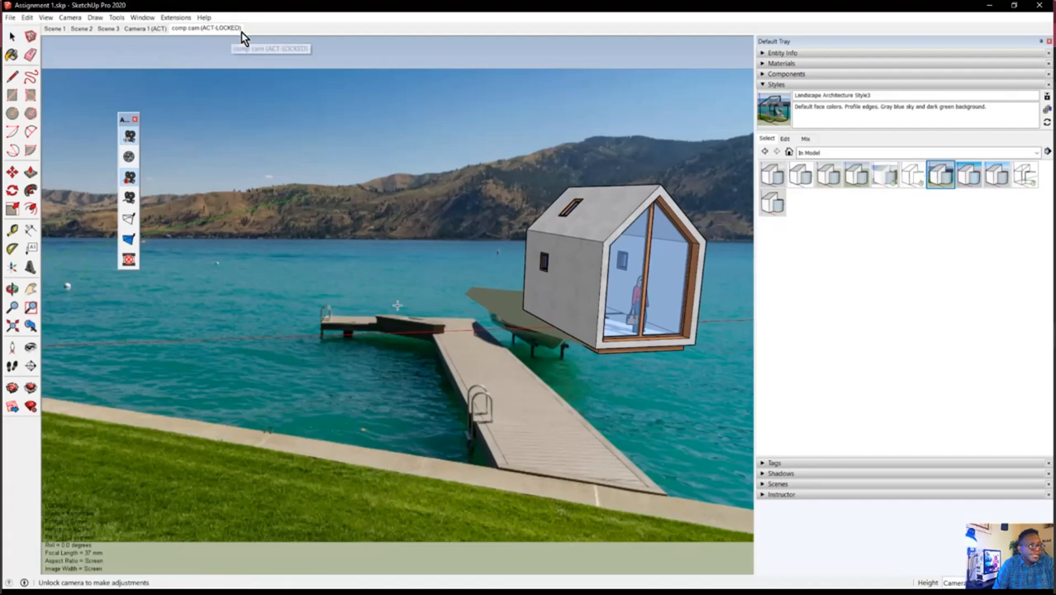
- Unlock the comp cam, orbit its view slightly to a camera height of 4.00 m, and lock it again
{"action": "left_click", "coordinate": [130, 177]}
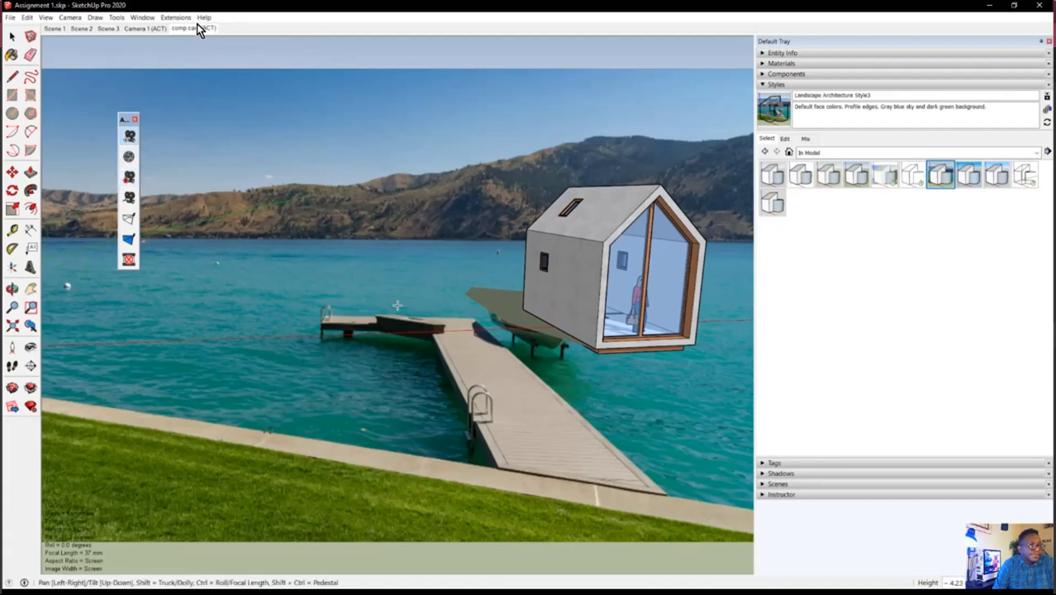
{"action": "key", "text": "o"}
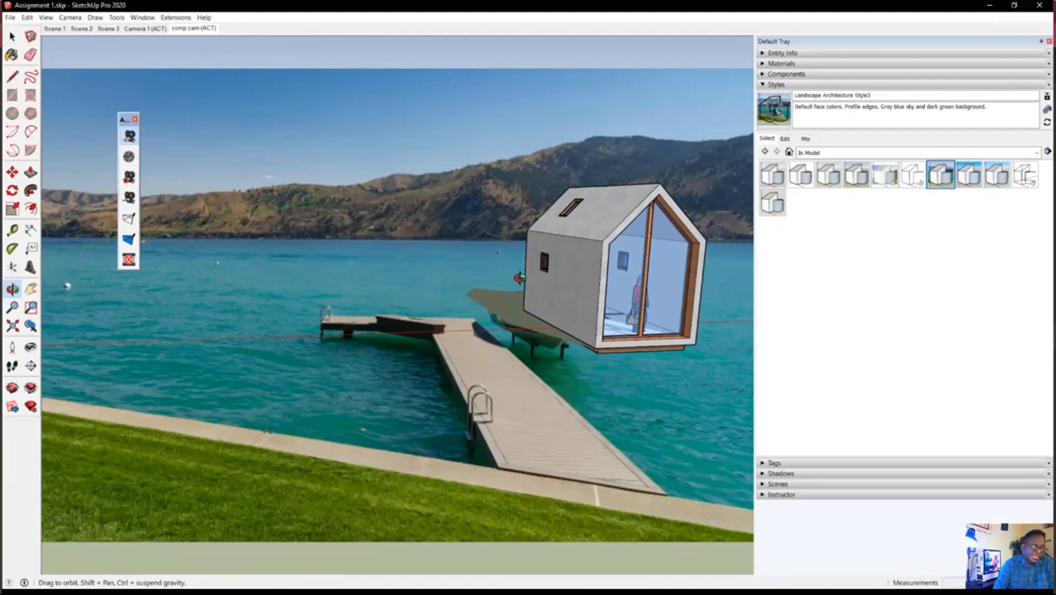
{"action": "middle_click_drag", "start_coordinate": [520, 281], "coordinate": [521, 278]}
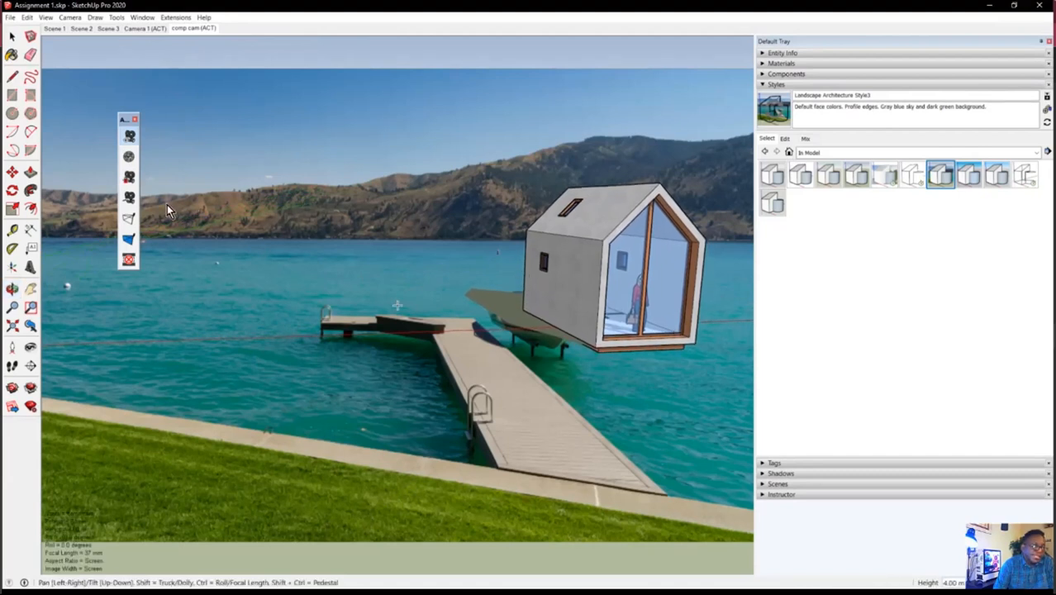
{"action": "left_click", "coordinate": [131, 178]}
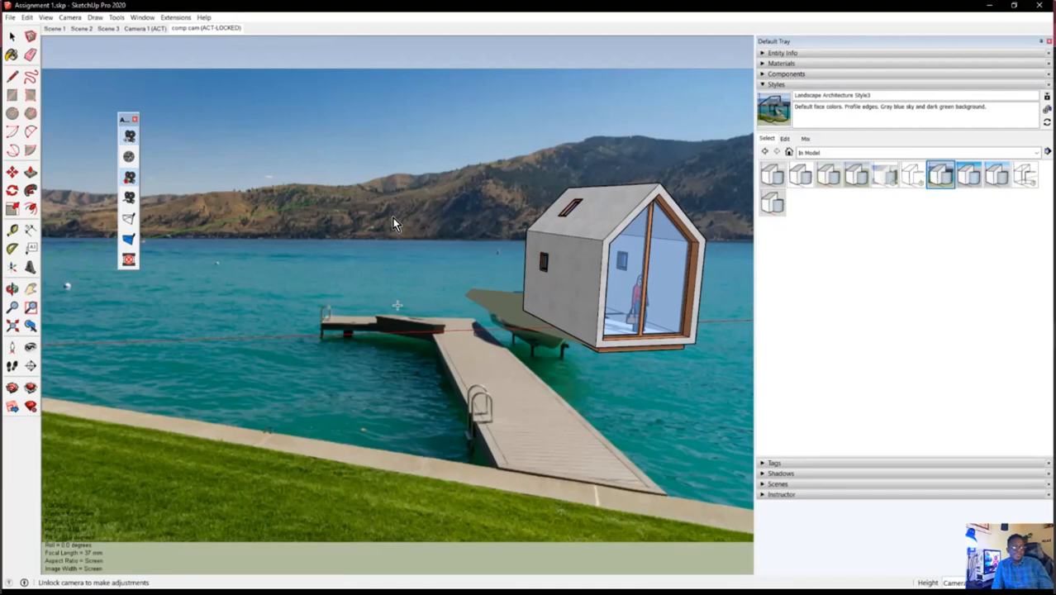
- Examine the house and the camera object from other angles and distances, and restore the view through the comp cam
{"action": "middle_click_drag", "start_coordinate": [305, 200], "coordinate": [285, 238]}
{"action": "scroll", "coordinate": [389, 242], "scroll_direction": "down", "scroll_amount": 5}
{"action": "scroll", "coordinate": [389, 241], "scroll_direction": "up", "scroll_amount": 2}
{"action": "scroll", "coordinate": [350, 264], "scroll_direction": "up", "scroll_amount": 1}
{"action": "scroll", "coordinate": [412, 323], "scroll_direction": "down", "scroll_amount": 2}
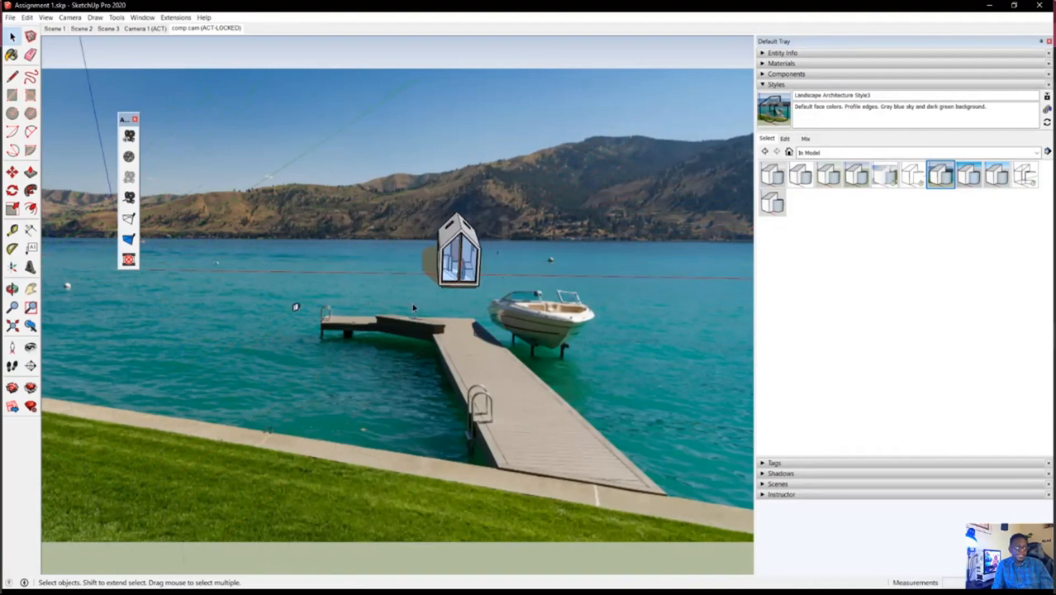
{"action": "middle_click_drag", "start_coordinate": [413, 307], "coordinate": [469, 286]}
{"action": "scroll", "coordinate": [467, 261], "scroll_direction": "up", "scroll_amount": 3}
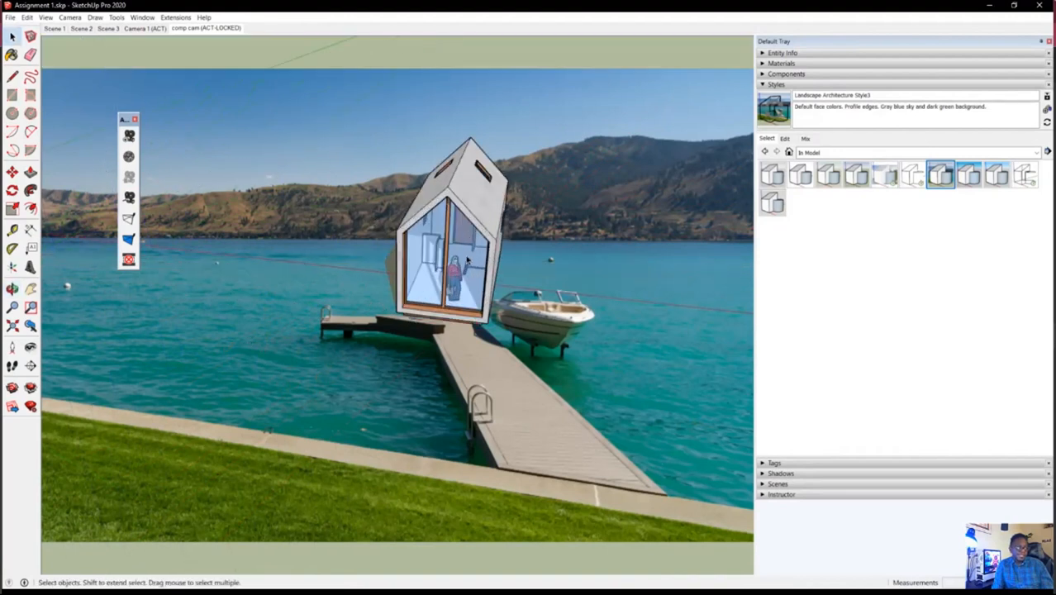
{"action": "scroll", "coordinate": [467, 260], "scroll_direction": "up", "scroll_amount": 2}
{"action": "scroll", "coordinate": [426, 241], "scroll_direction": "down", "scroll_amount": 4}
{"action": "middle_click_drag", "start_coordinate": [310, 312], "coordinate": [257, 320]}
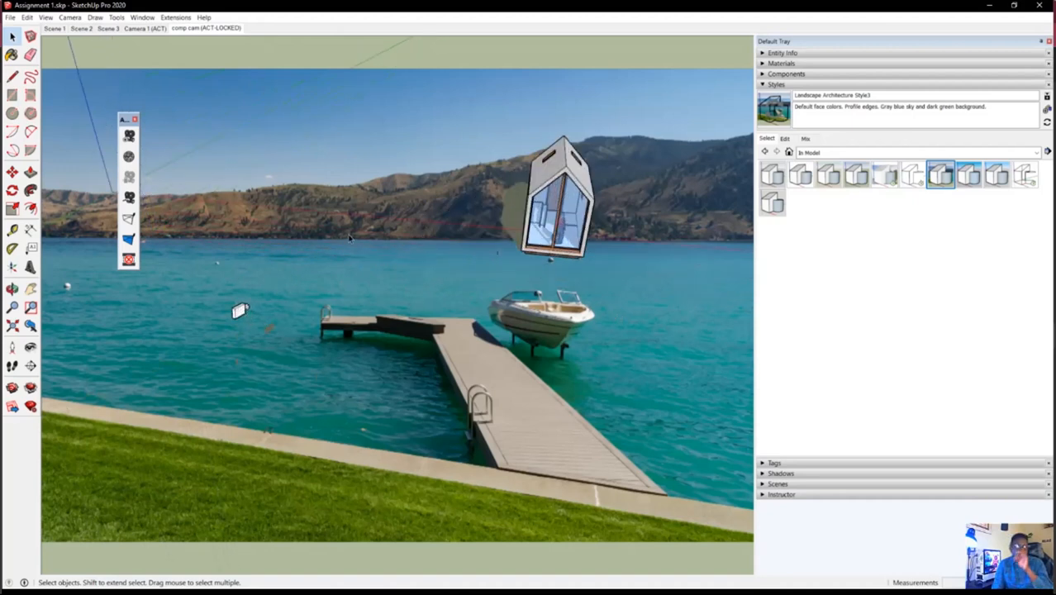
{"action": "left_click", "coordinate": [133, 157]}
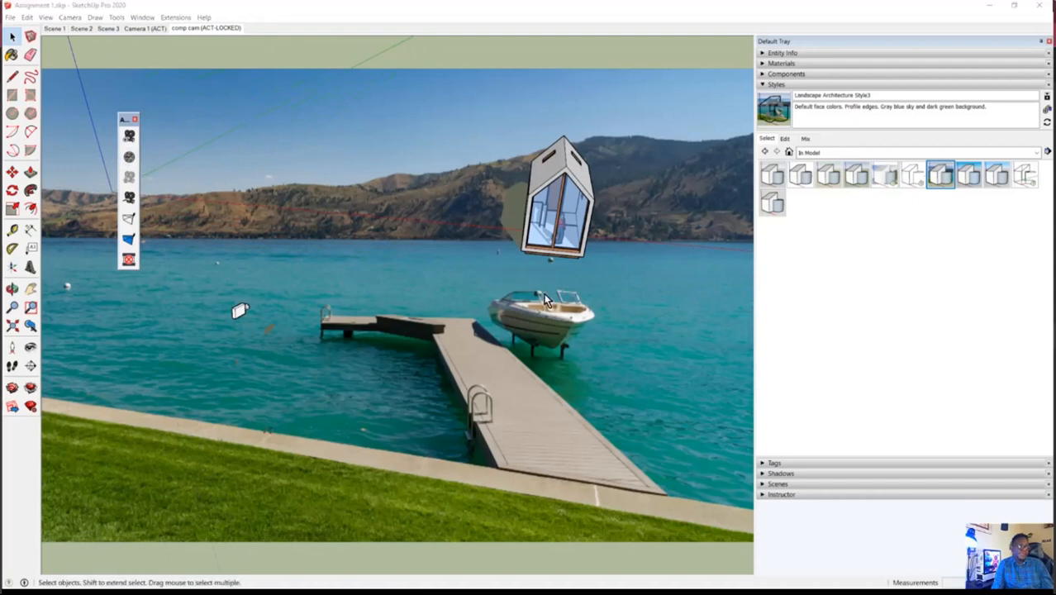
{"action": "left_click", "coordinate": [514, 307]}
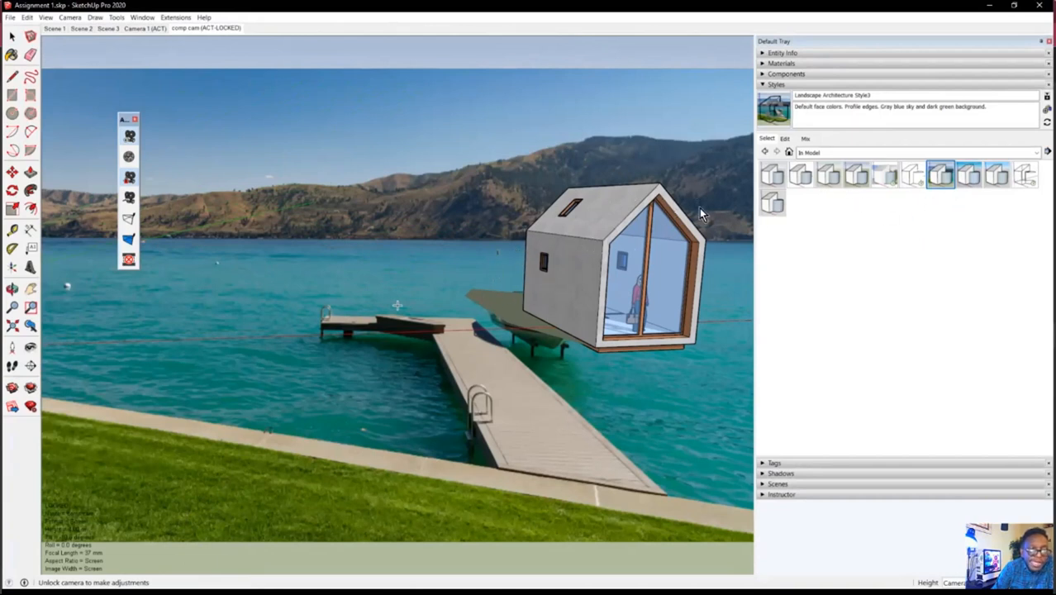
- Turn off Edges and Profiles in the edge settings of Landscape Architecture Style3
{"action": "left_click", "coordinate": [785, 139]}
{"action": "left_click", "coordinate": [791, 152]}
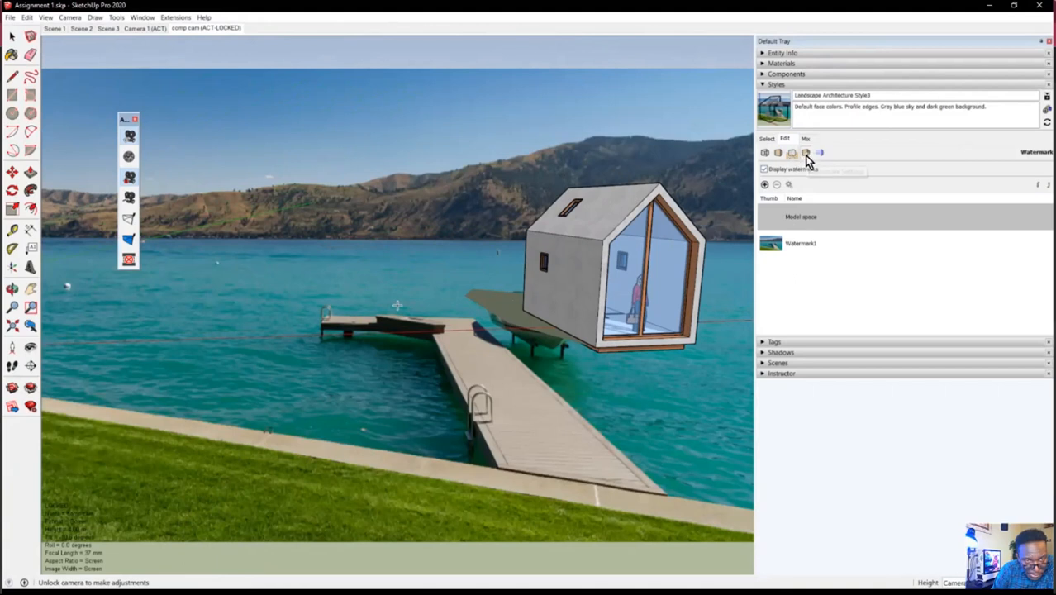
{"action": "left_click", "coordinate": [765, 155]}
{"action": "left_click", "coordinate": [766, 169]}
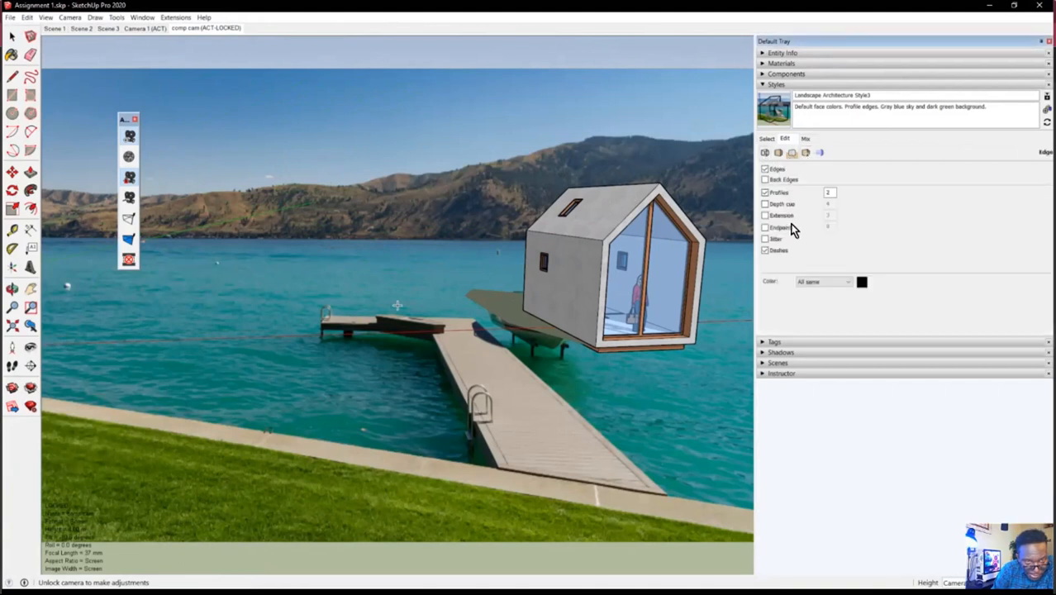
{"action": "left_click", "coordinate": [765, 169]}
{"action": "left_click", "coordinate": [766, 192]}
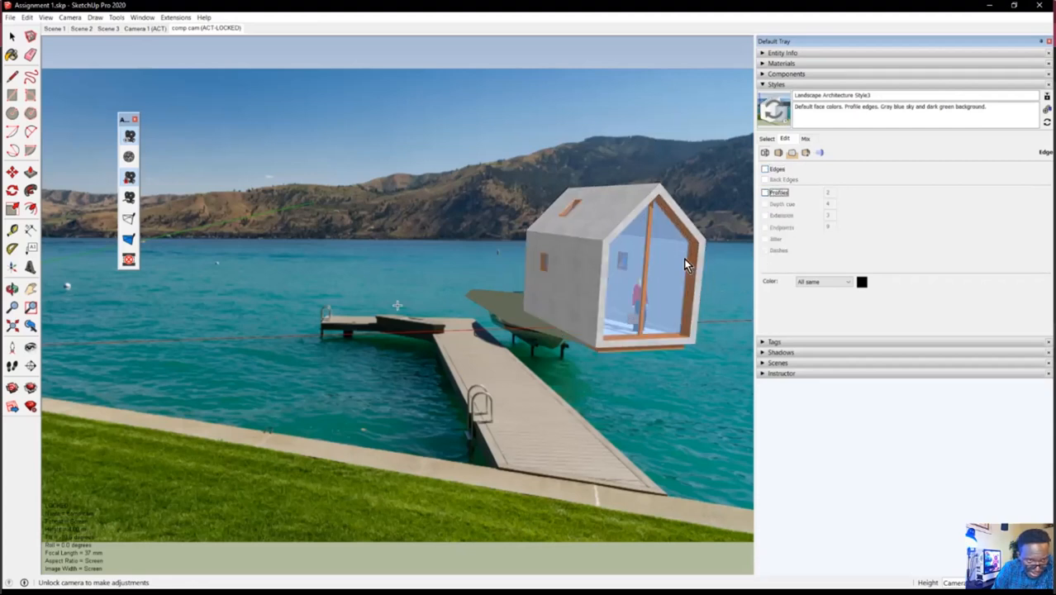
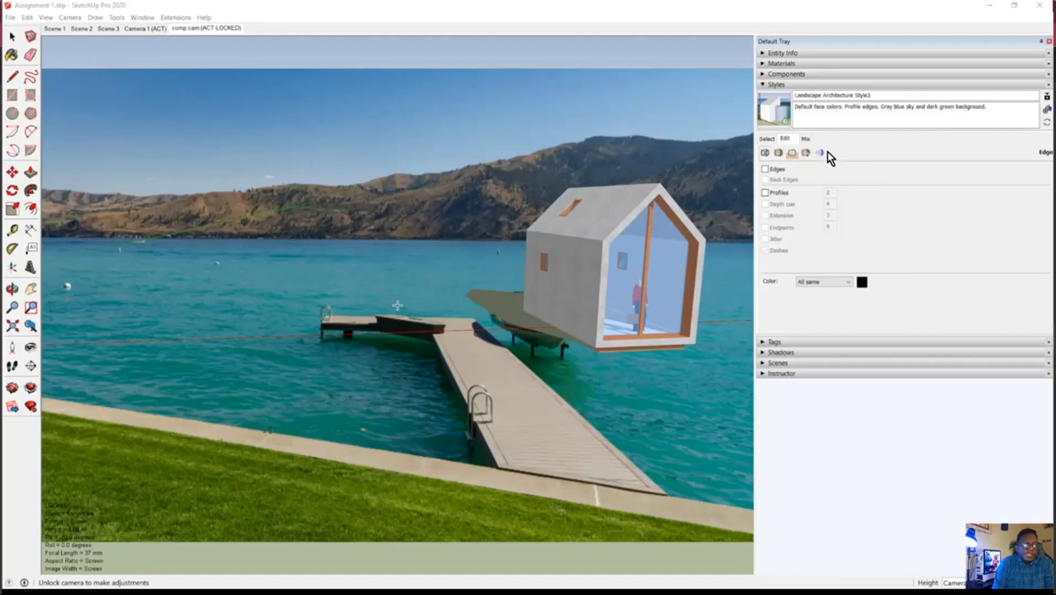
- Turn the style's Edges on and update the style, and turn Edges off again with another update
{"action": "left_click", "coordinate": [766, 170]}
{"action": "left_click", "coordinate": [765, 169]}
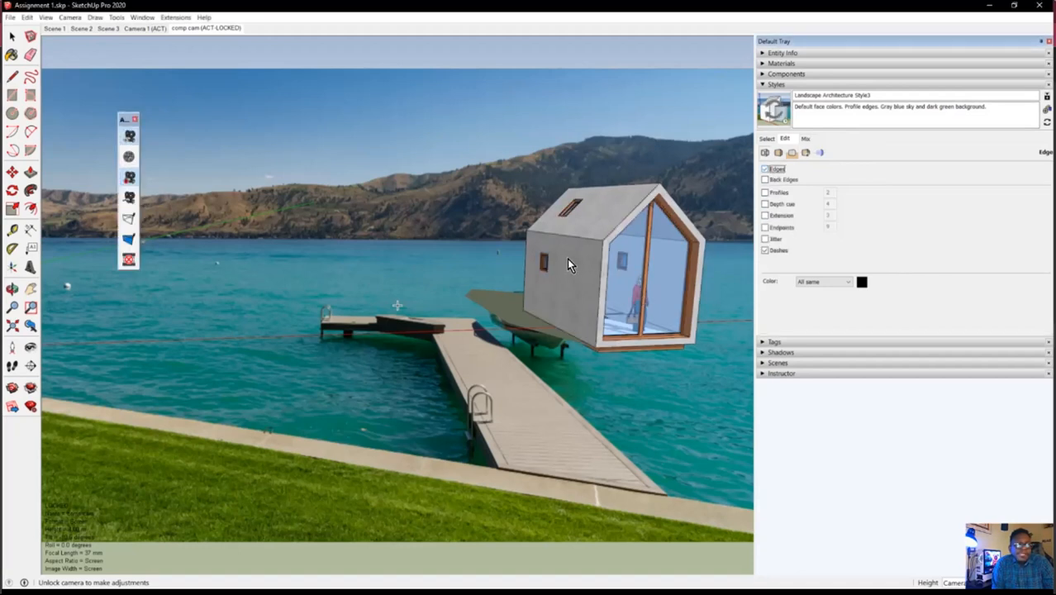
{"action": "left_click", "coordinate": [777, 118]}
{"action": "left_click", "coordinate": [769, 169]}
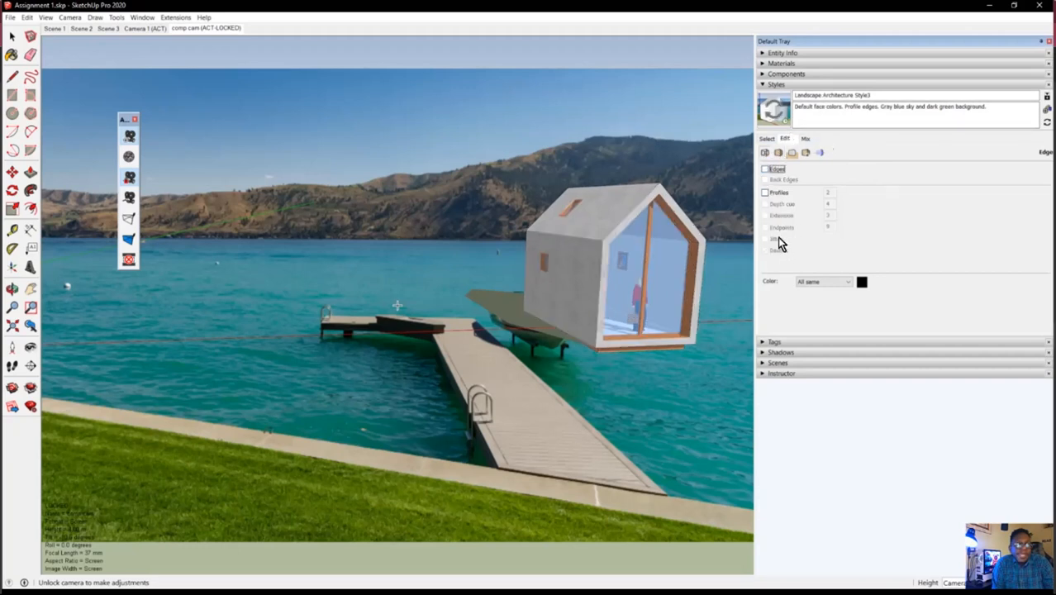
{"action": "left_click", "coordinate": [775, 120]}
- Apply the Wireframe style from the In Model collection and switch back to Landscape Architecture Style3
{"action": "left_click", "coordinate": [767, 139]}
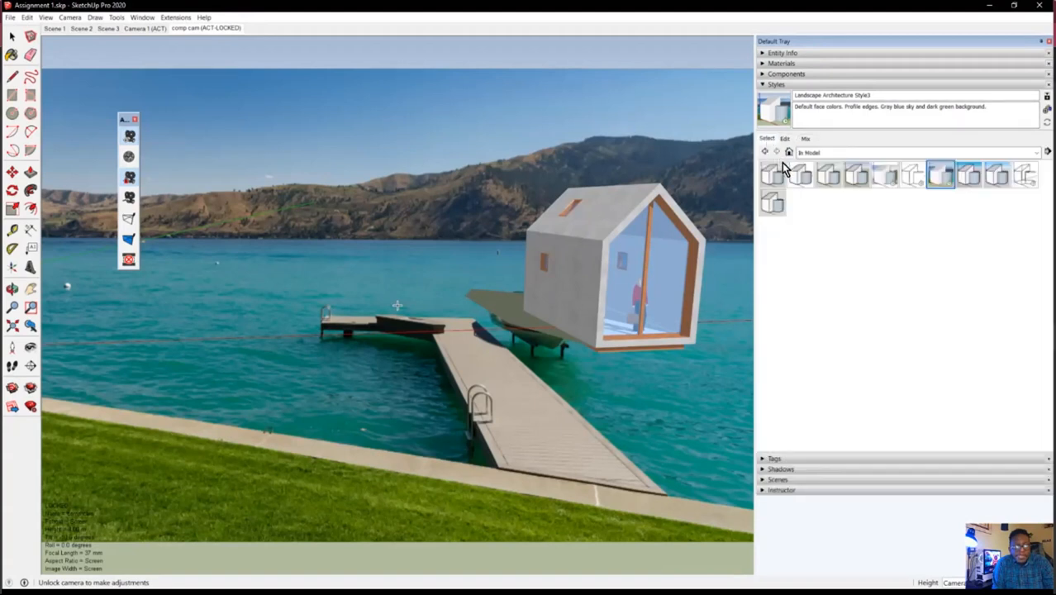
{"action": "left_click", "coordinate": [1024, 176]}
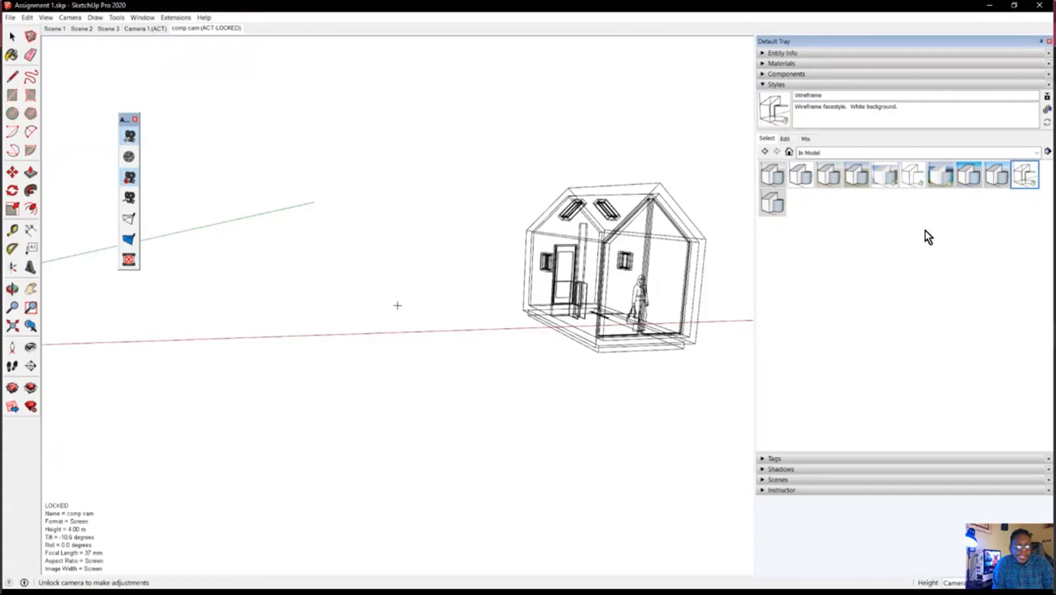
{"action": "left_click", "coordinate": [936, 177]}
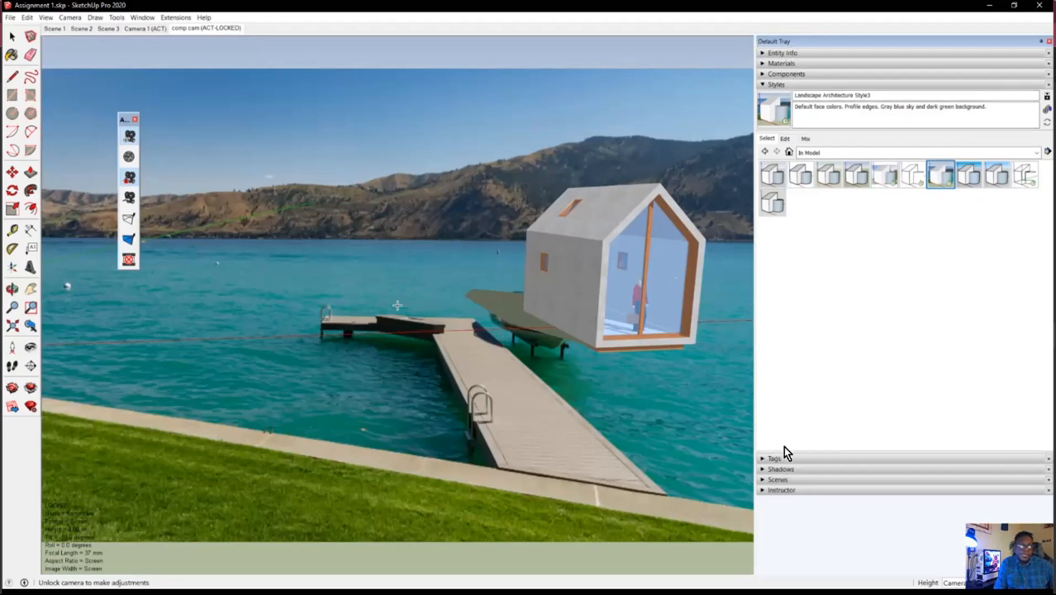
- Set the shadow time to 09:55 AM and the date to 10/13
{"action": "left_click", "coordinate": [787, 471]}
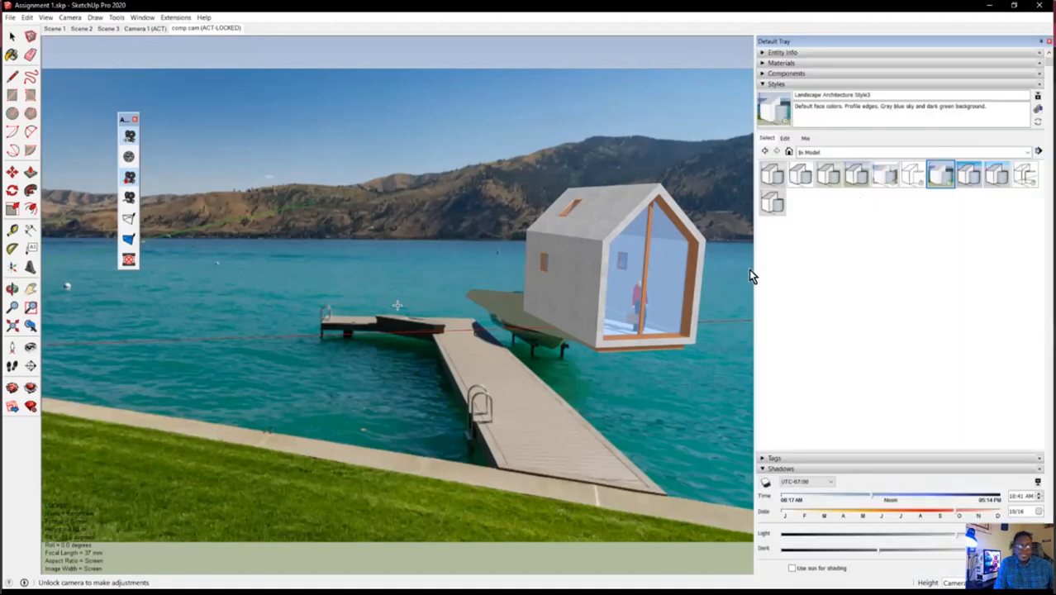
{"action": "left_click", "coordinate": [769, 85]}
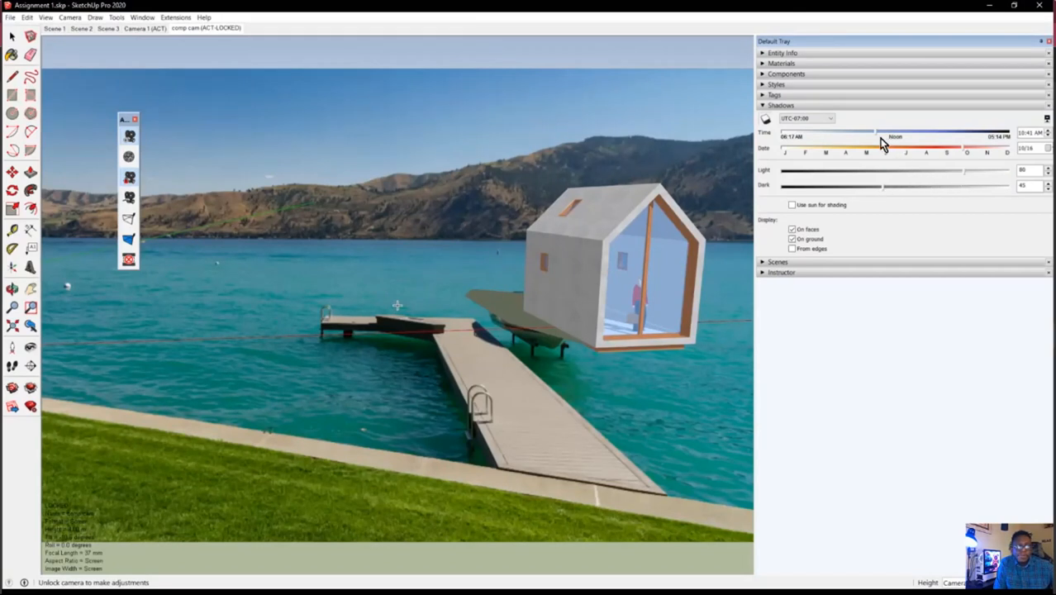
{"action": "left_click_drag", "start_coordinate": [879, 137], "coordinate": [860, 153]}
{"action": "left_click_drag", "start_coordinate": [963, 150], "coordinate": [933, 154]}
{"action": "mouse_move", "coordinate": [877, 135]}
{"action": "left_mouse_down"}
{"action": "mouse_move", "coordinate": [887, 135]}
{"action": "mouse_move", "coordinate": [846, 136]}
{"action": "mouse_move", "coordinate": [862, 136]}
{"action": "left_mouse_up"}
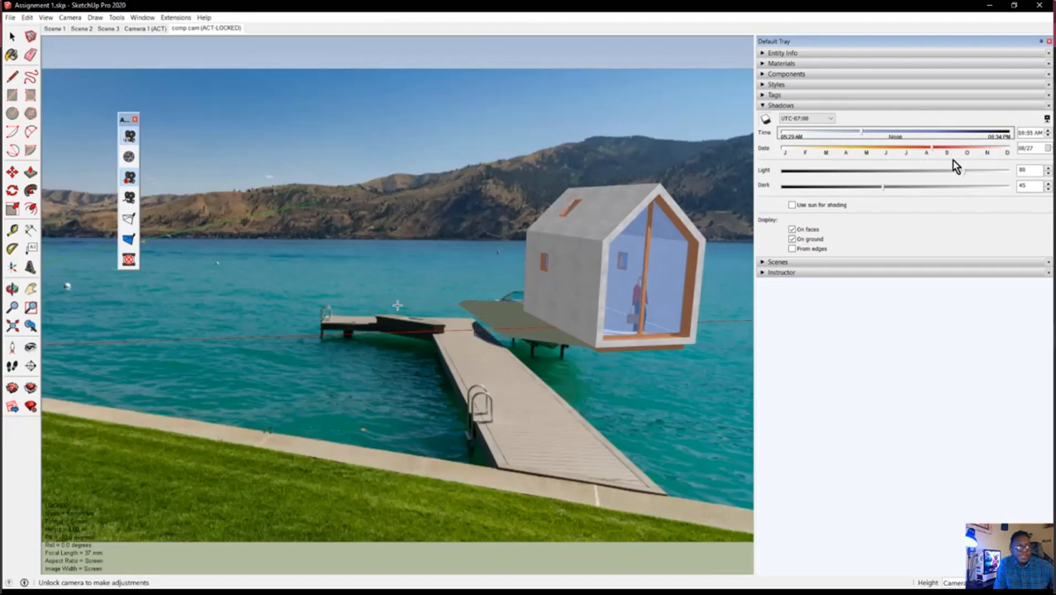
{"action": "left_click_drag", "start_coordinate": [932, 152], "coordinate": [957, 151]}
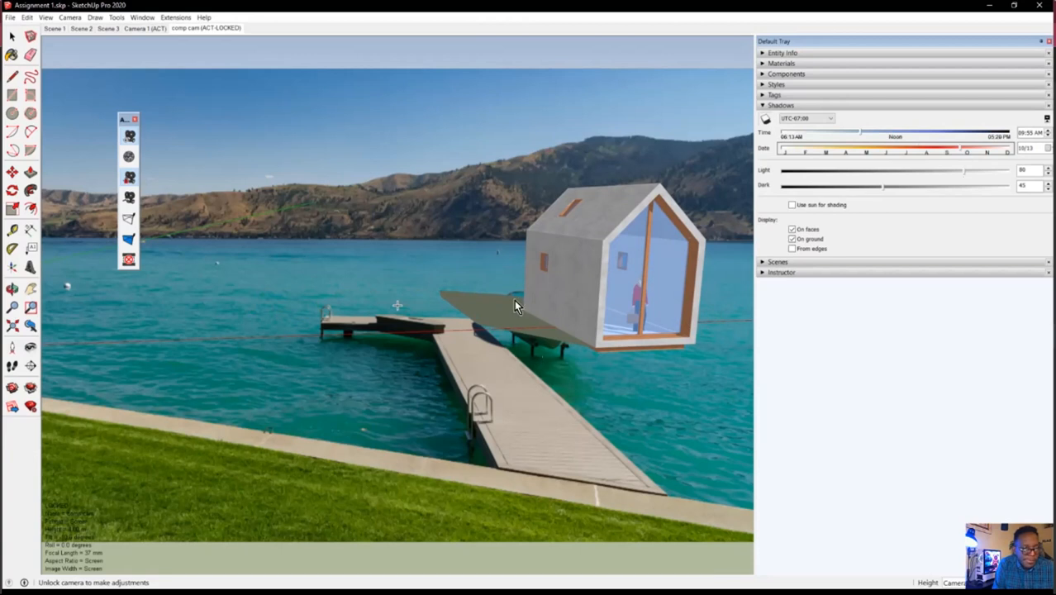
- Set the Dark level of the shadows to about 48
{"action": "mouse_move", "coordinate": [876, 186]}
{"action": "left_mouse_down"}
{"action": "mouse_move", "coordinate": [805, 188]}
{"action": "mouse_move", "coordinate": [965, 182]}
{"action": "mouse_move", "coordinate": [877, 186]}
{"action": "mouse_move", "coordinate": [895, 186]}
{"action": "left_mouse_up"}
{"action": "key", "text": "alt+Tab"}
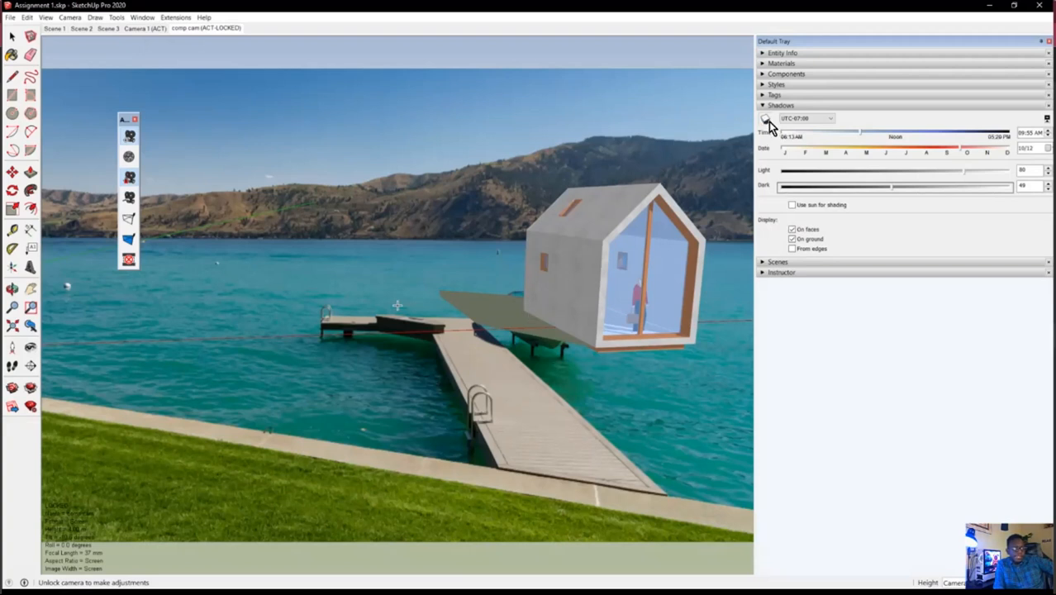
- Save the model under the new file name Assignment 1 comp
{"action": "left_click", "coordinate": [11, 23]}
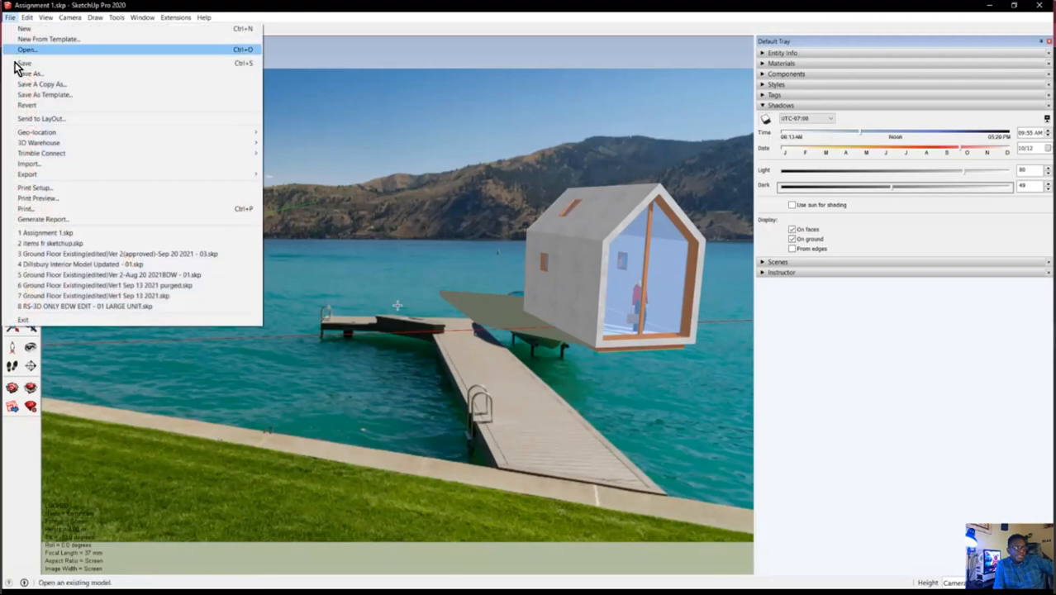
{"action": "left_click", "coordinate": [25, 67]}
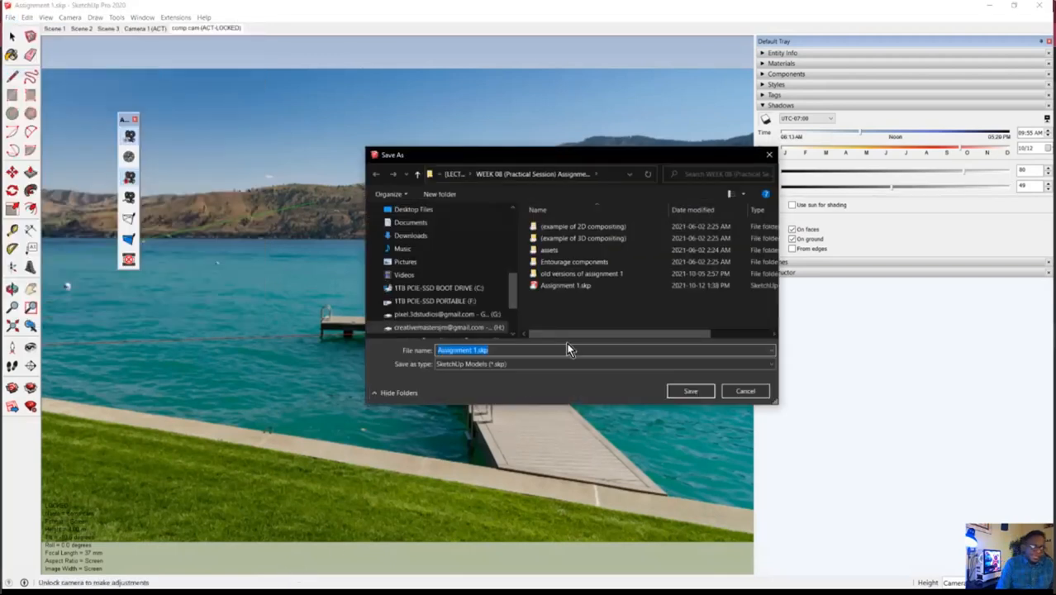
{"action": "key", "text": "End"}
{"action": "key", "text": "BackSpace"}
{"action": "key", "text": "BackSpace"}
{"action": "key", "text": "BackSpace"}
{"action": "key", "text": "BackSpace"}
{"action": "type", "text": "comp"}
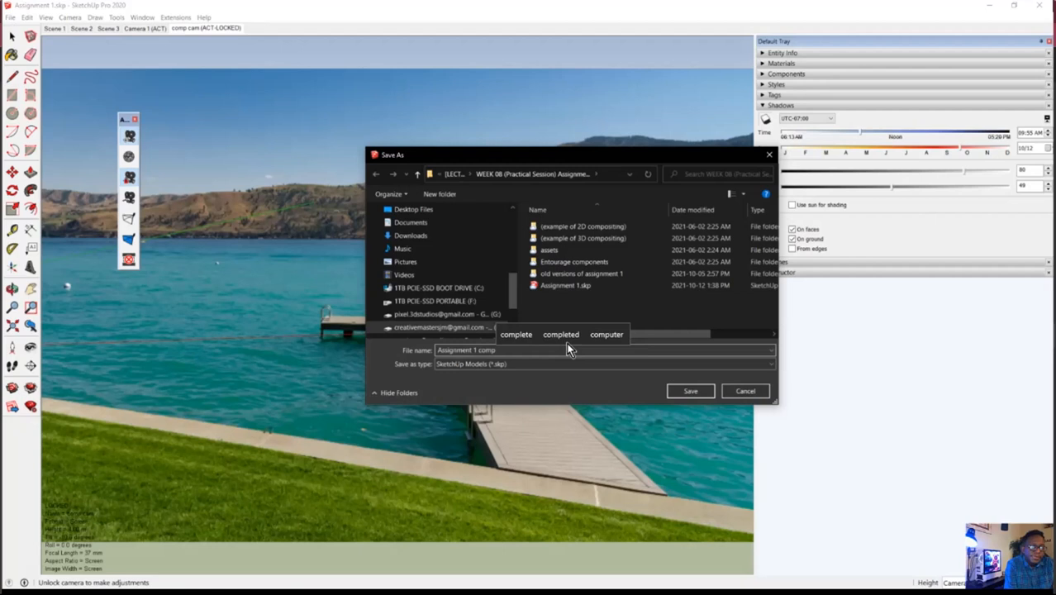
{"action": "key", "text": "Return"}
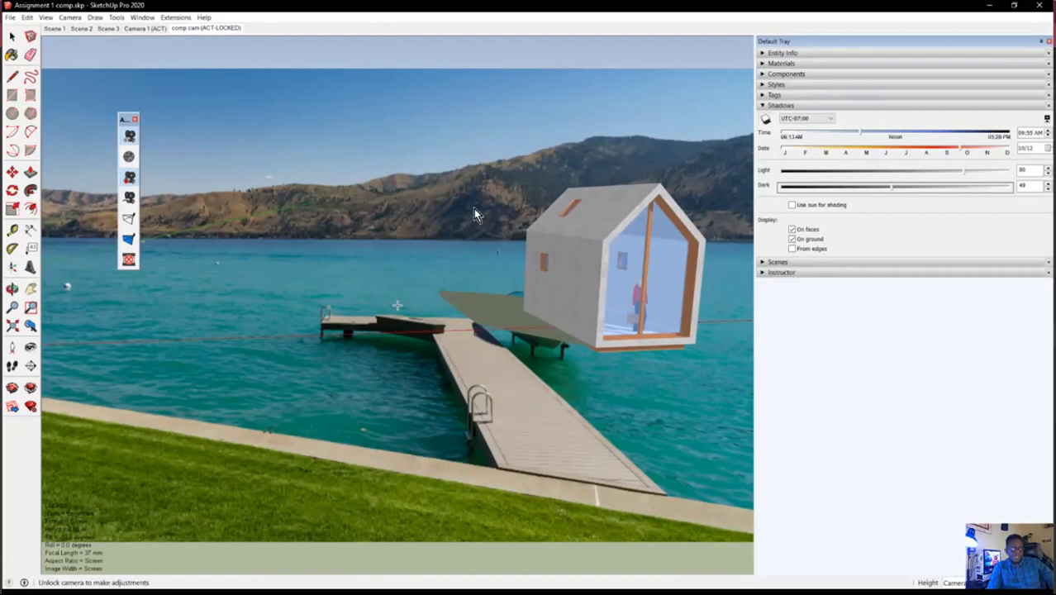
- Launch Firefox and move its window out of the way of the SketchUp model
{"action": "key", "text": "super"}
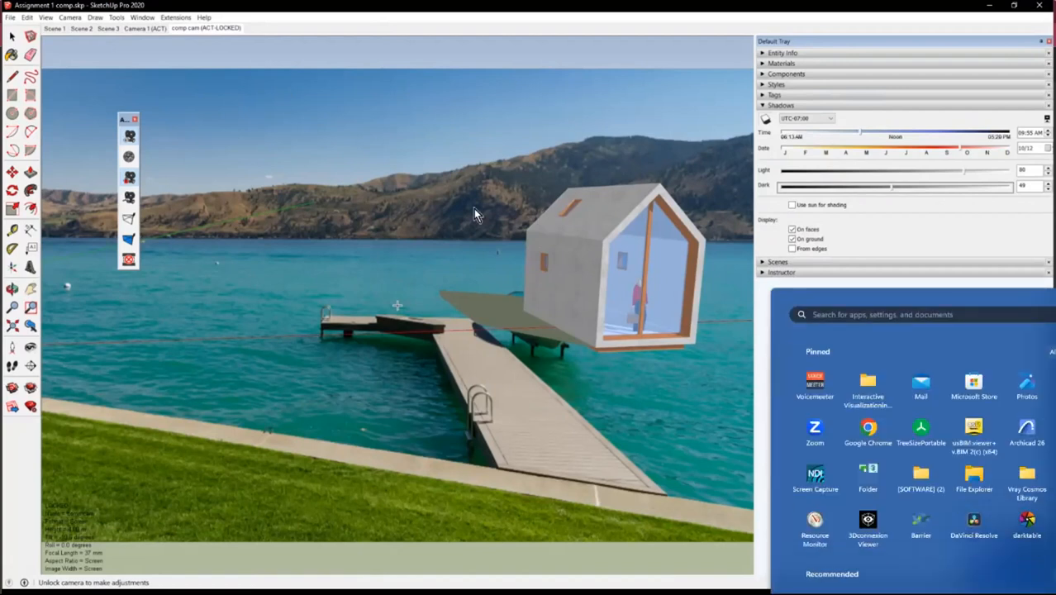
{"action": "type", "text": "firefox"}
{"action": "key", "text": "Return"}
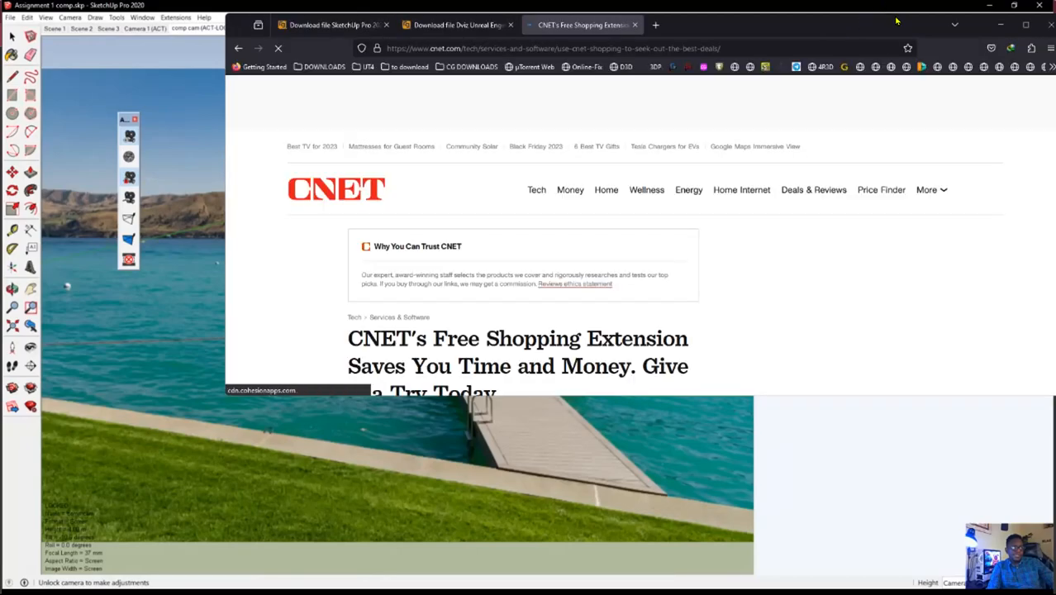
{"action": "mouse_move", "coordinate": [896, 18]}
{"action": "left_mouse_down"}
{"action": "mouse_move", "coordinate": [1055, 142]}
{"action": "mouse_move", "coordinate": [1055, 361]}
{"action": "left_mouse_up"}
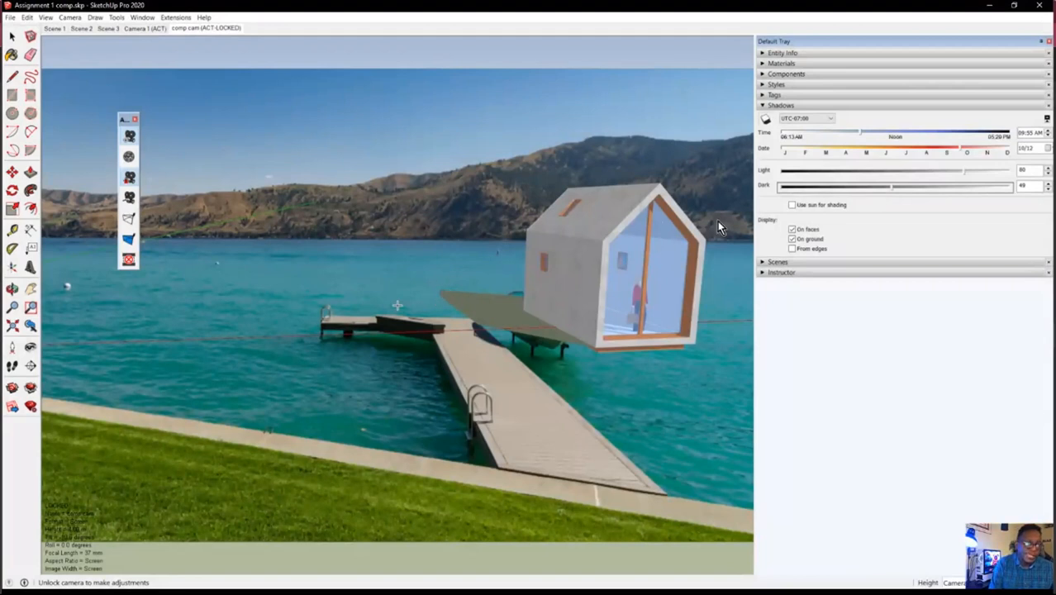
- Turn the model's shadows off and choose the 25GB RAM DRIVE as the destination for a 2D graphic export
{"action": "left_click", "coordinate": [766, 120]}
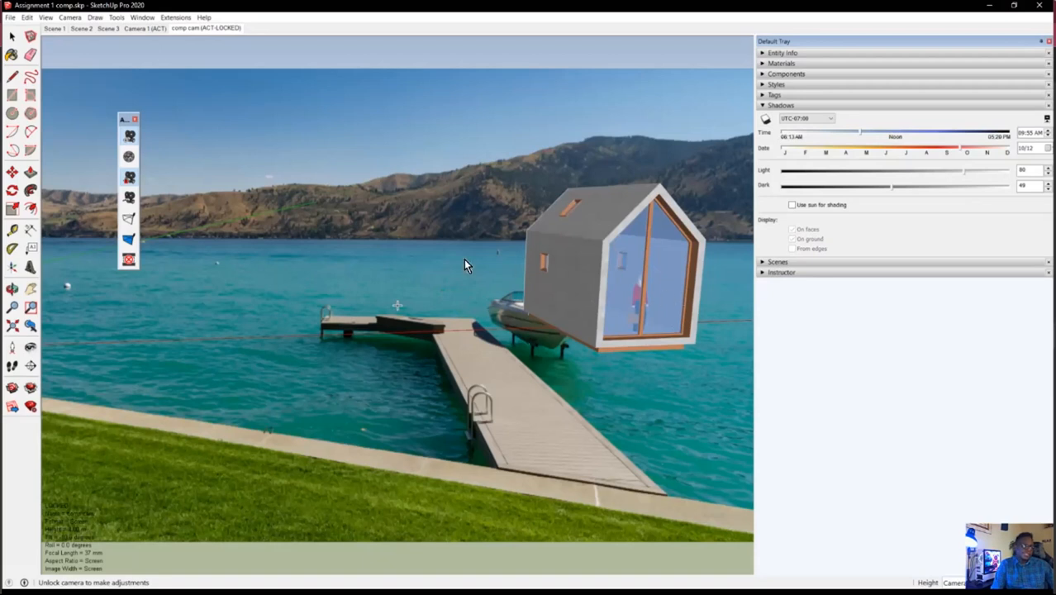
{"action": "left_click", "coordinate": [10, 18]}
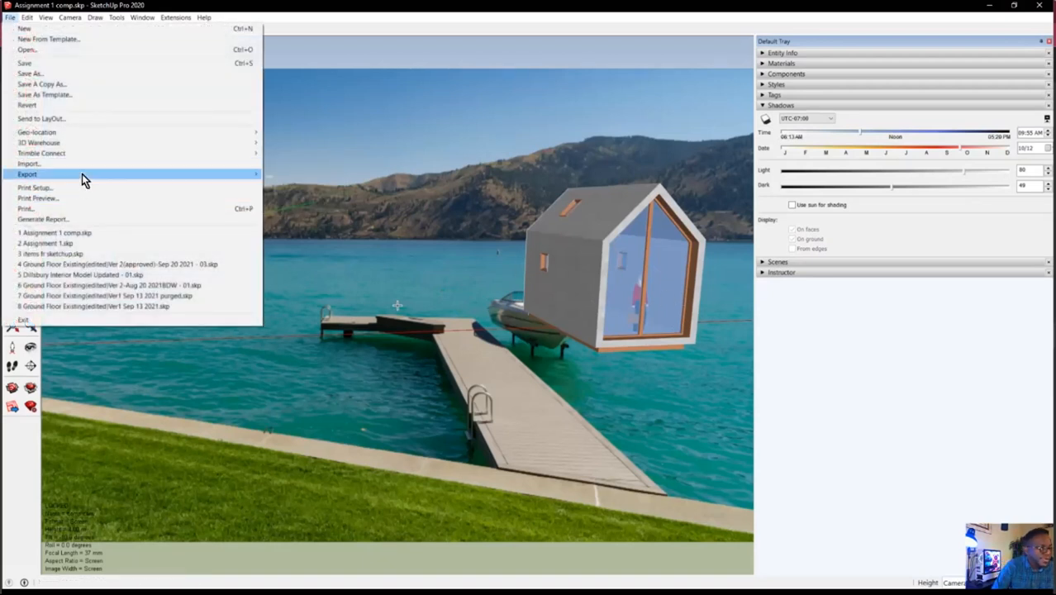
{"action": "mouse_move", "coordinate": [82, 174]}
{"action": "left_click", "coordinate": [298, 184]}
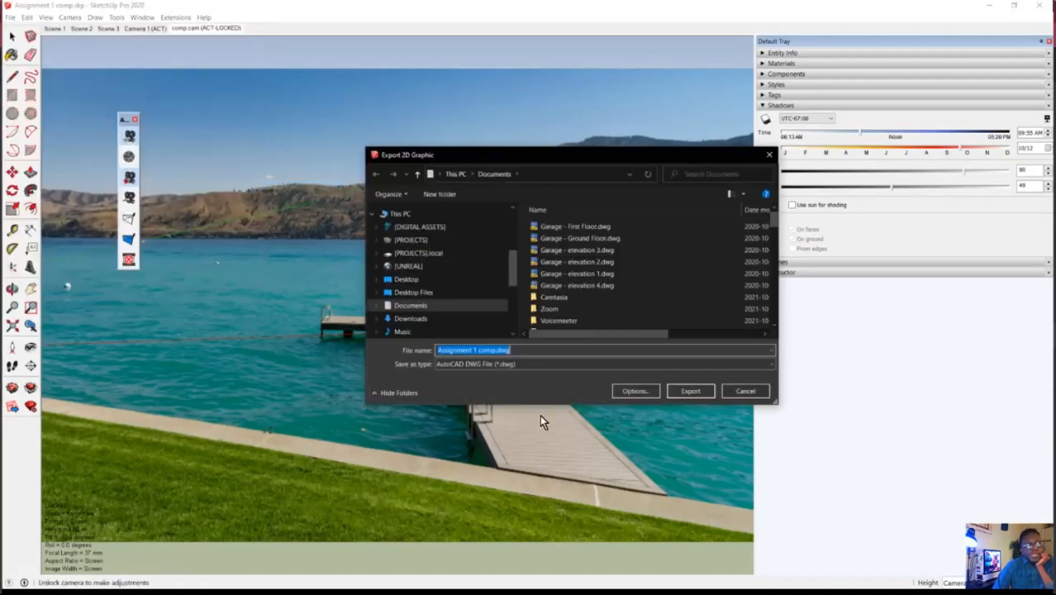
{"action": "left_click_drag", "start_coordinate": [574, 160], "coordinate": [382, 206]}
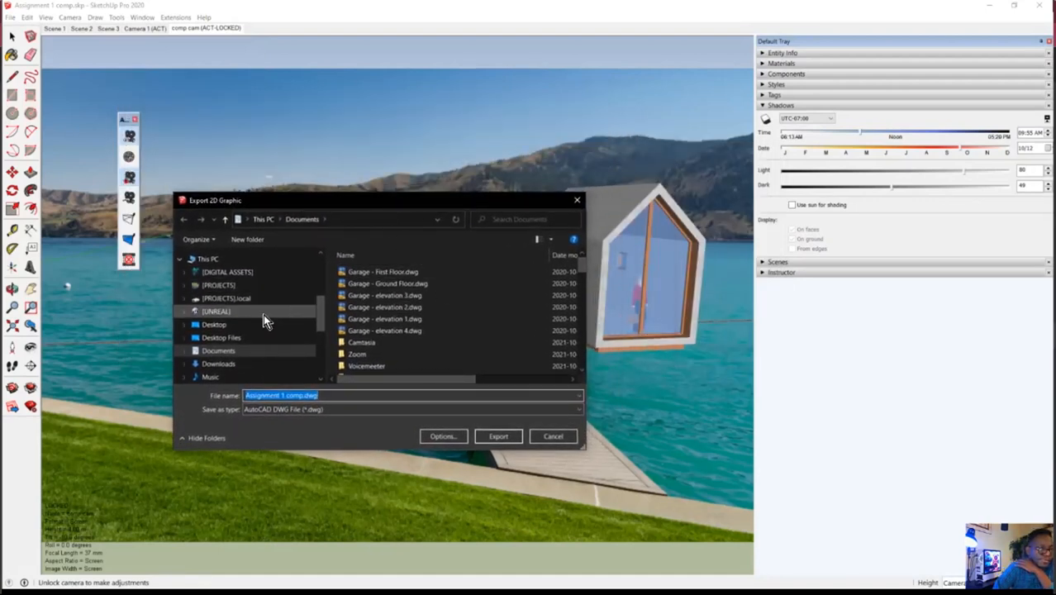
{"action": "scroll", "coordinate": [260, 339], "scroll_direction": "down", "scroll_amount": 5}
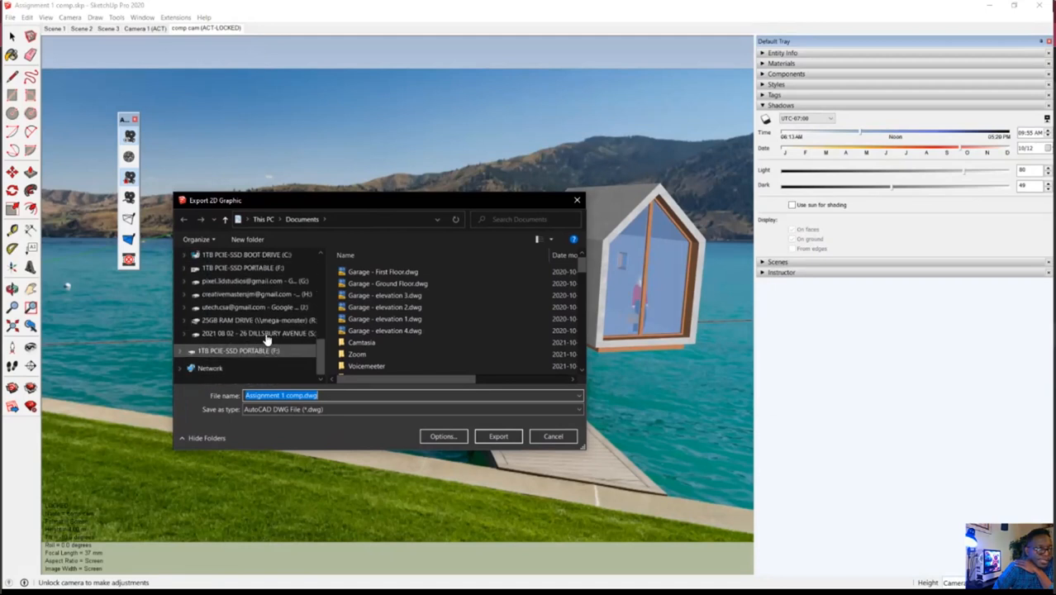
{"action": "left_click", "coordinate": [283, 321]}
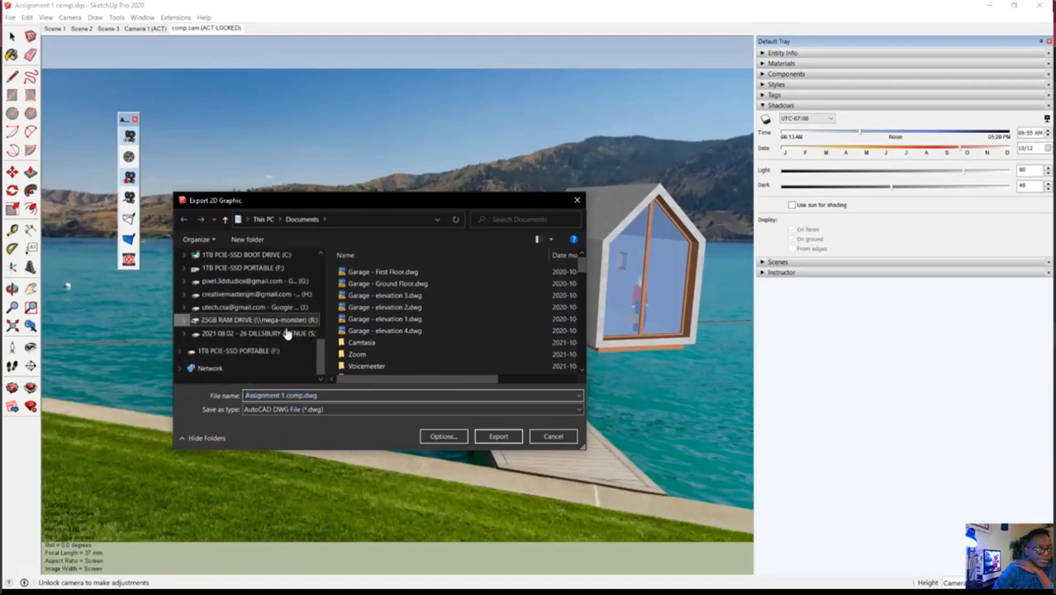
{"action": "left_click", "coordinate": [364, 399]}
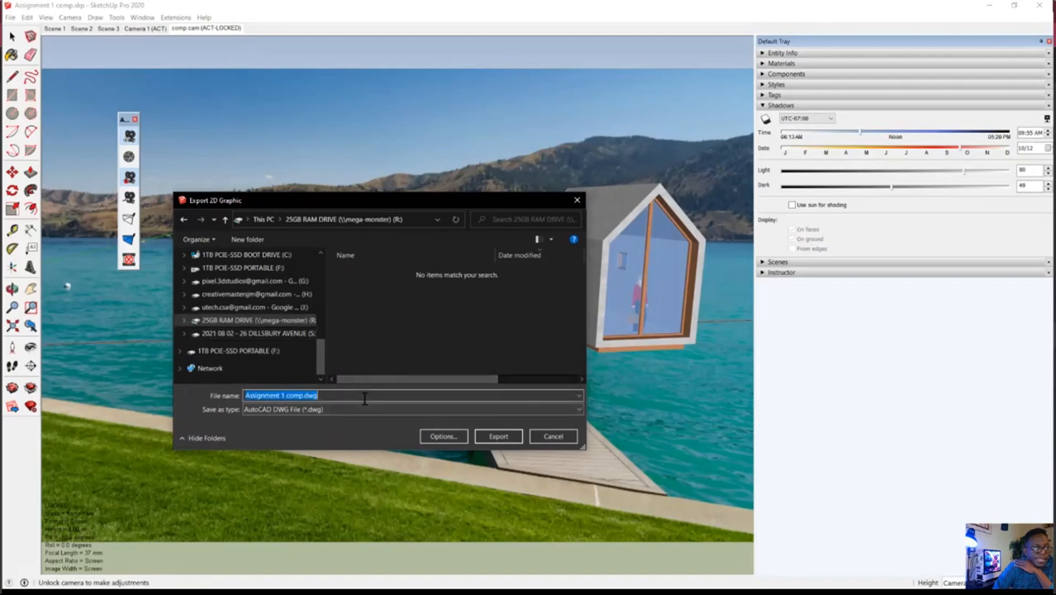
- Export the comp cam view as the Portable Network Graphics file Assignment 1 comp.png with a transparent background
{"action": "left_click", "coordinate": [339, 410]}
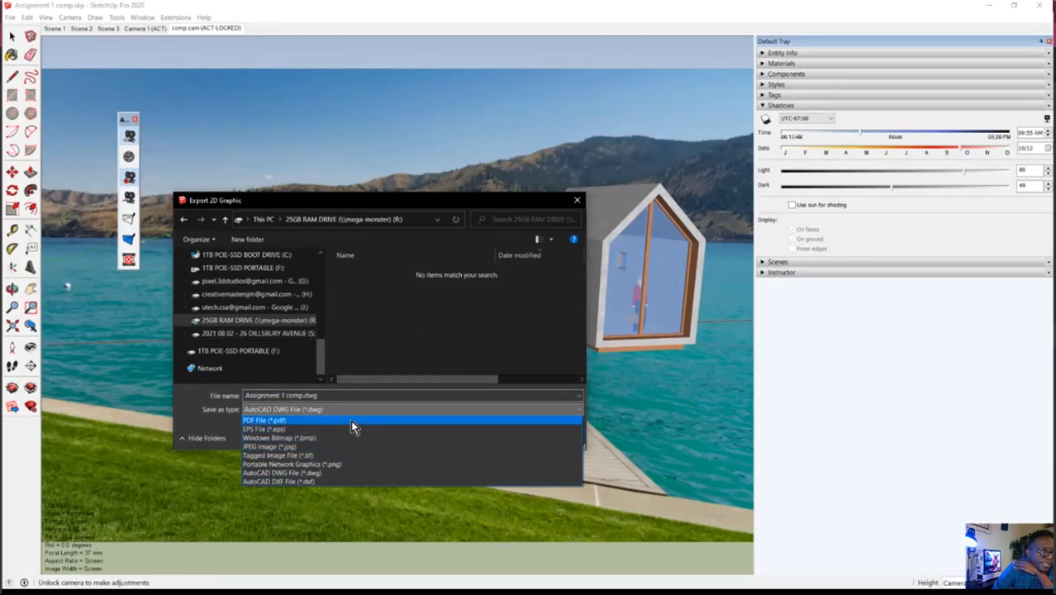
{"action": "left_click", "coordinate": [356, 463]}
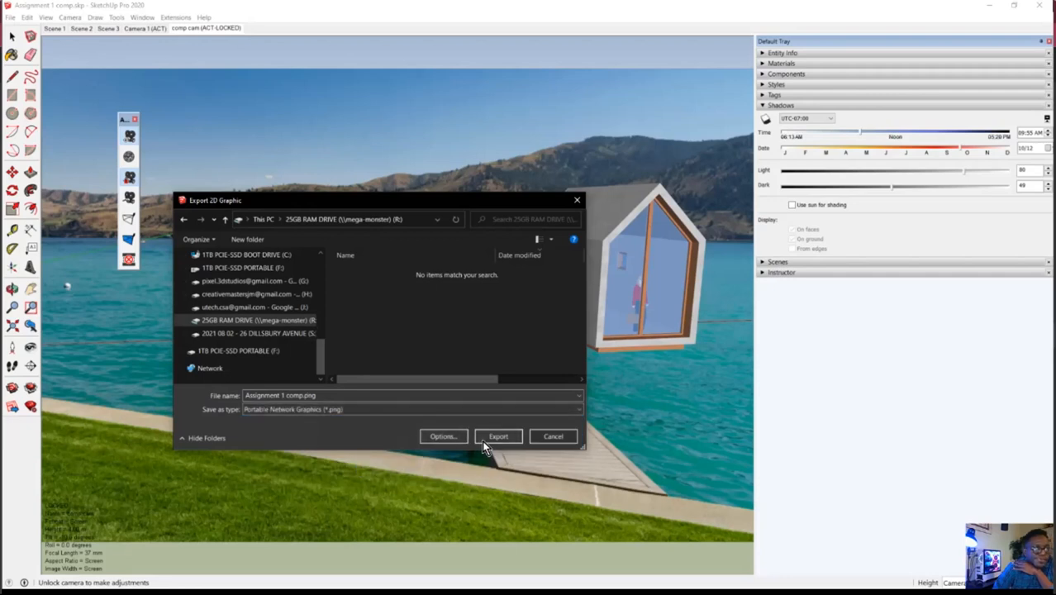
{"action": "left_click", "coordinate": [445, 436]}
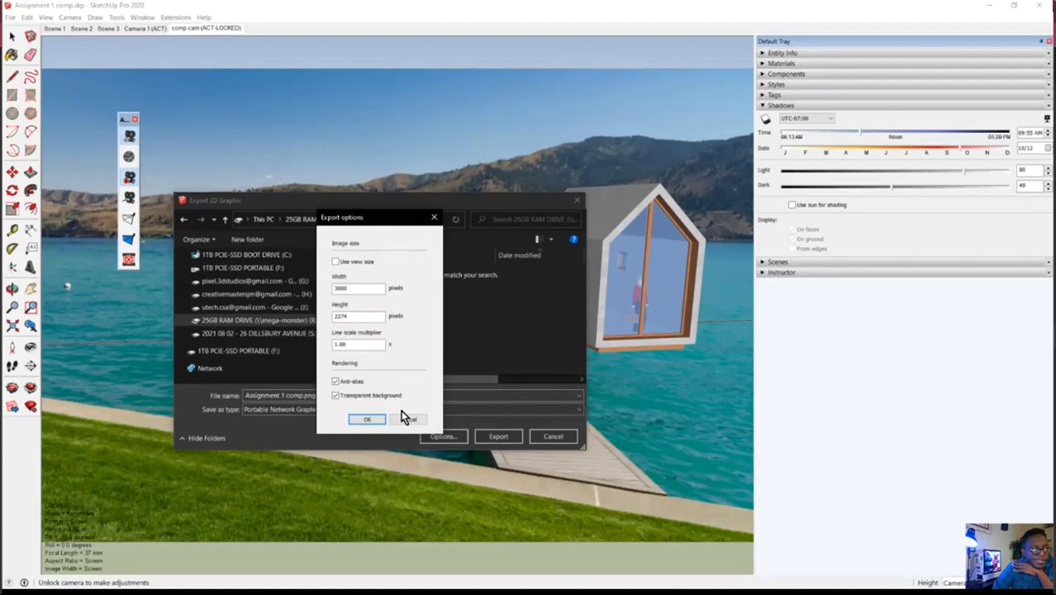
{"action": "left_click", "coordinate": [333, 396]}
{"action": "left_click", "coordinate": [365, 419]}
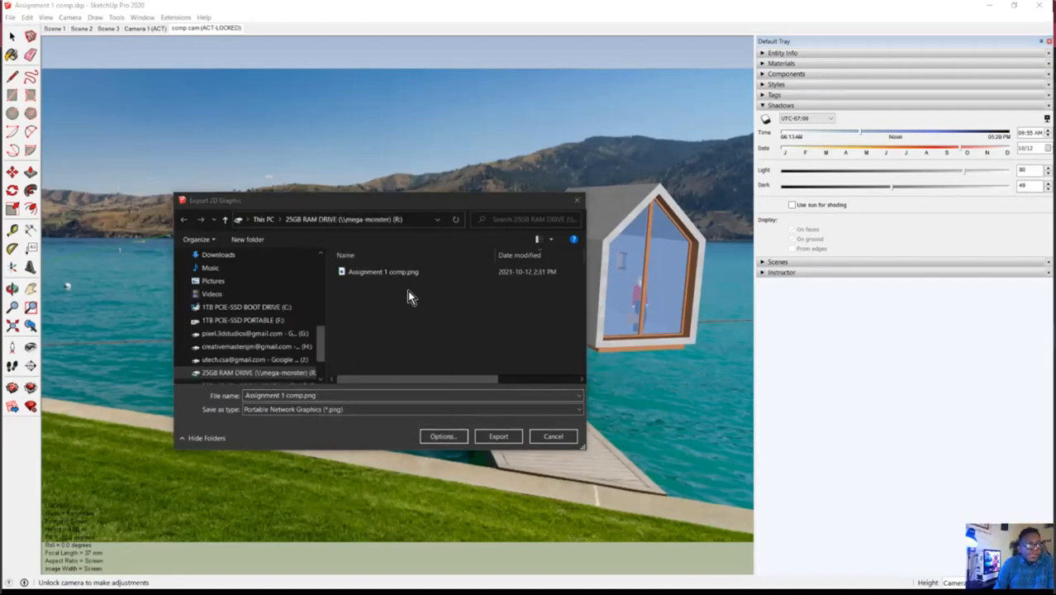
{"action": "left_click", "coordinate": [539, 436]}
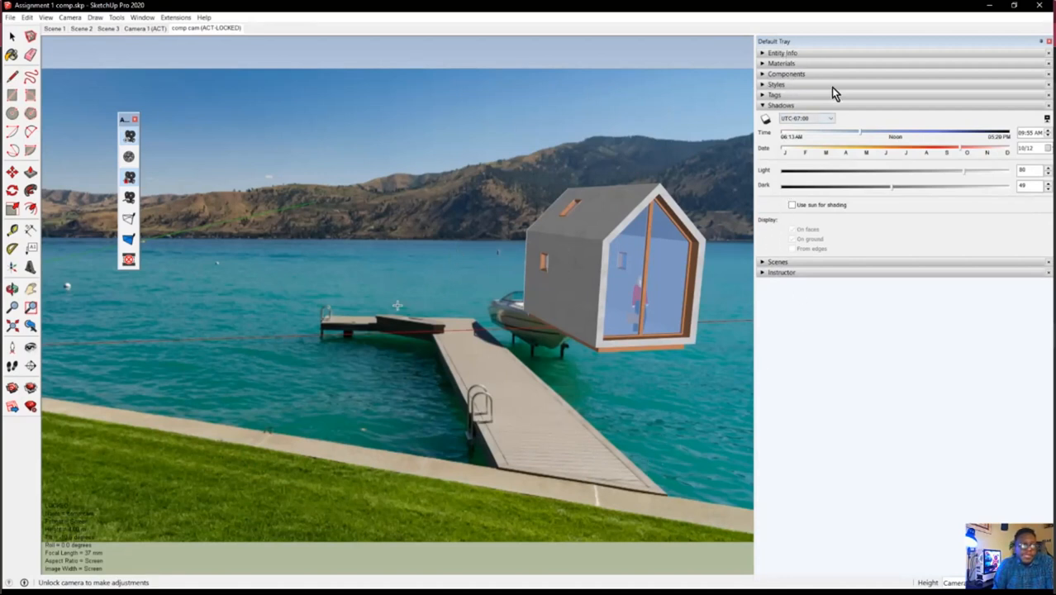
- Remove the lake photo watermark, Watermark1, from Landscape Architecture Style3
{"action": "left_click", "coordinate": [781, 85]}
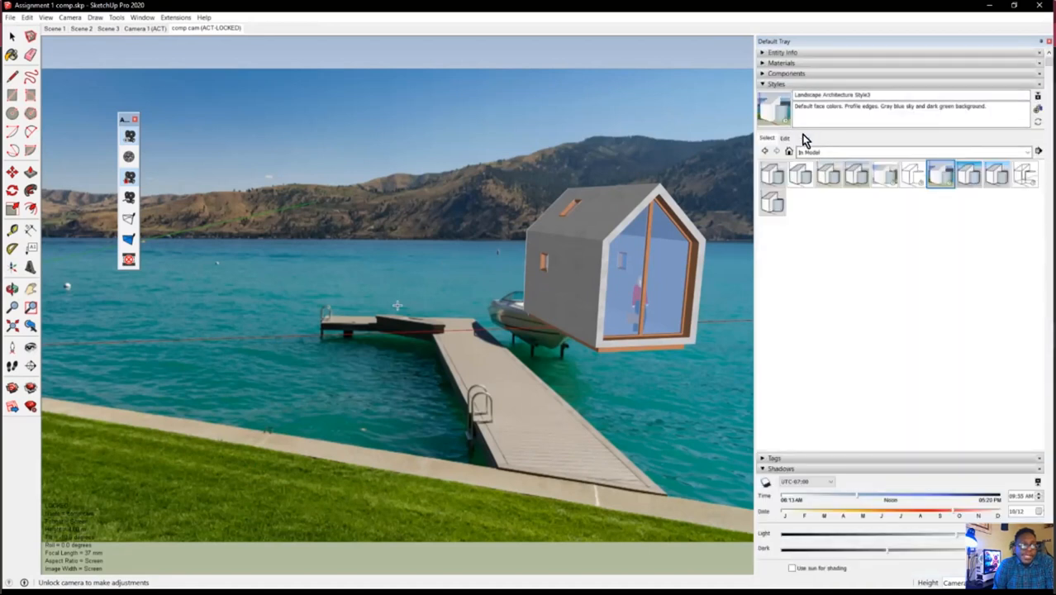
{"action": "left_click", "coordinate": [786, 139]}
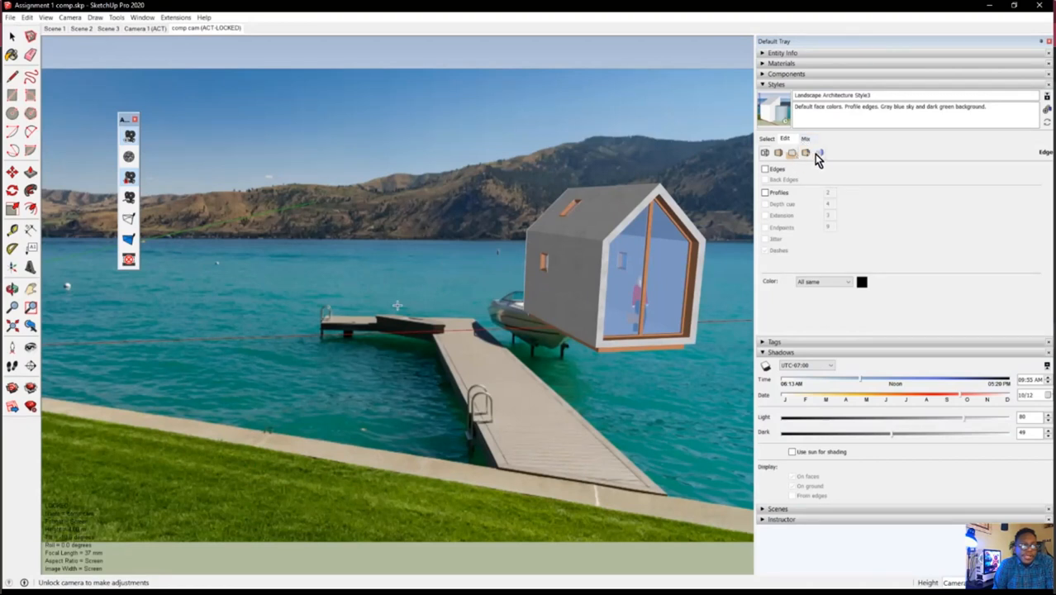
{"action": "left_click", "coordinate": [805, 154]}
{"action": "left_click", "coordinate": [819, 154]}
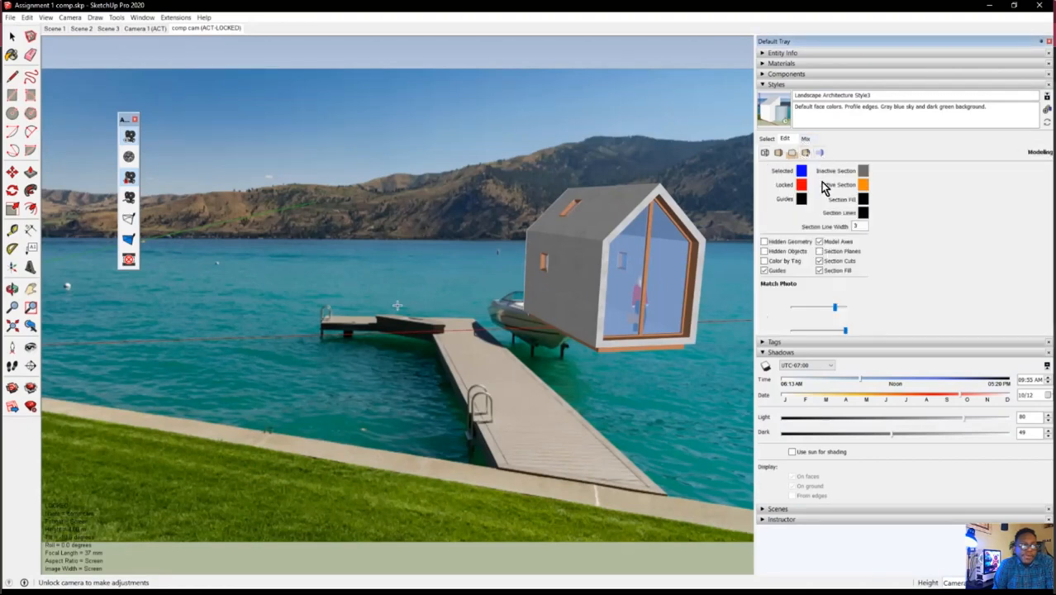
{"action": "left_click", "coordinate": [806, 152]}
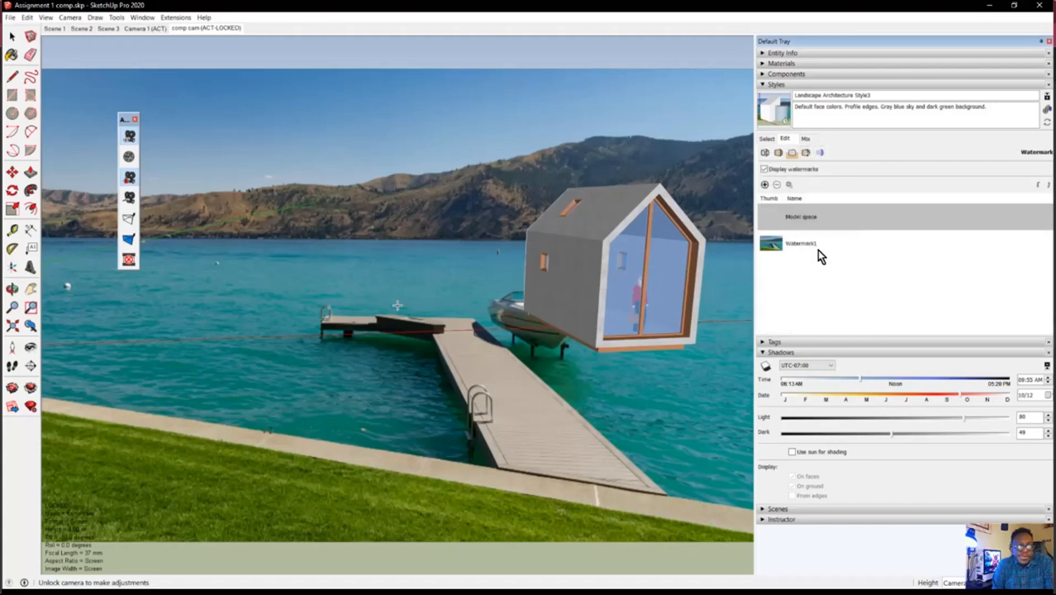
{"action": "left_click", "coordinate": [814, 244]}
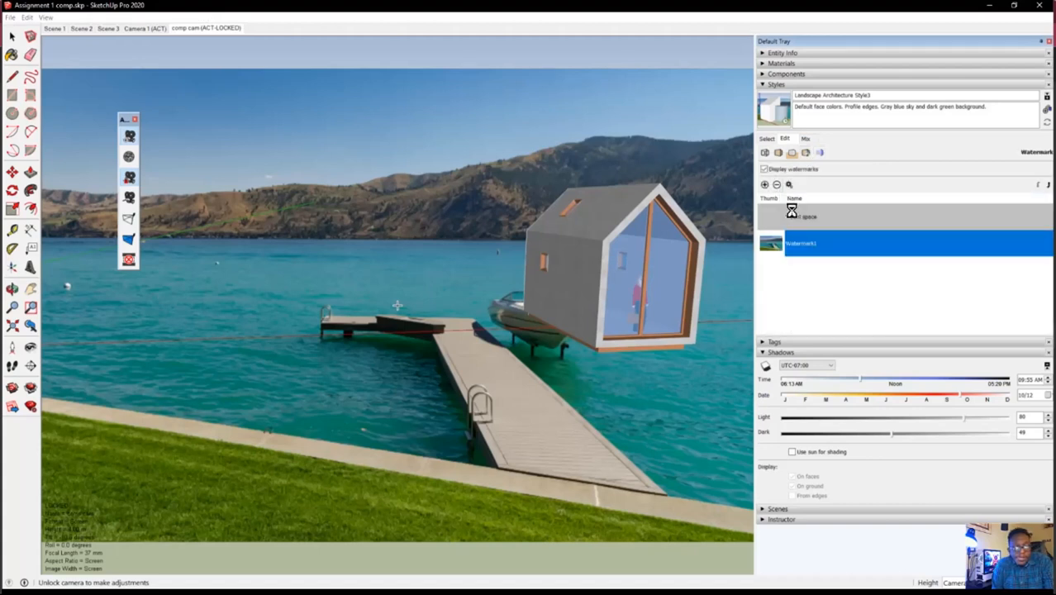
{"action": "left_click", "coordinate": [776, 184]}
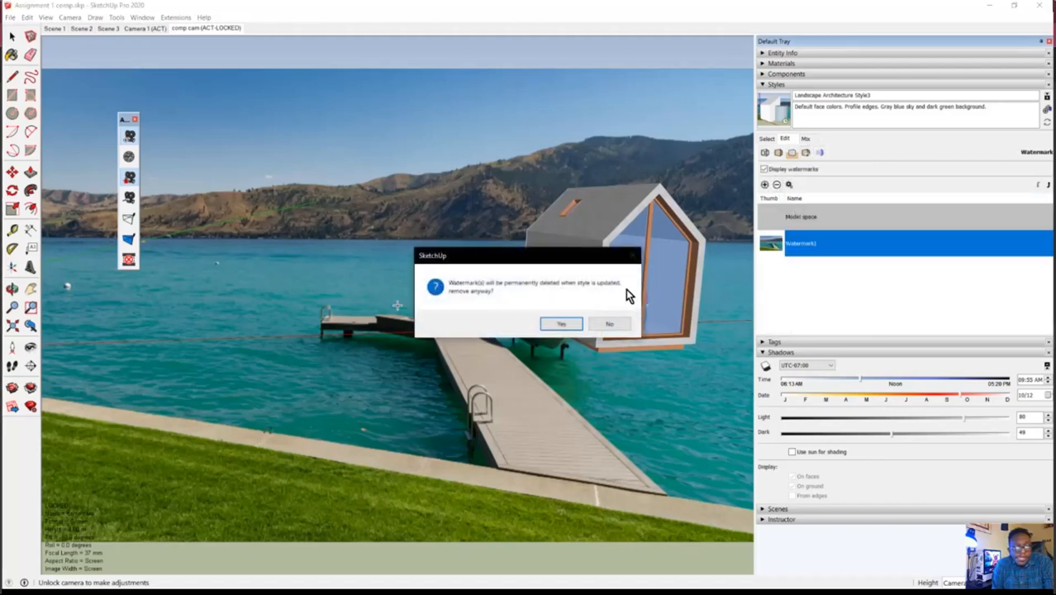
{"action": "left_click", "coordinate": [555, 324]}
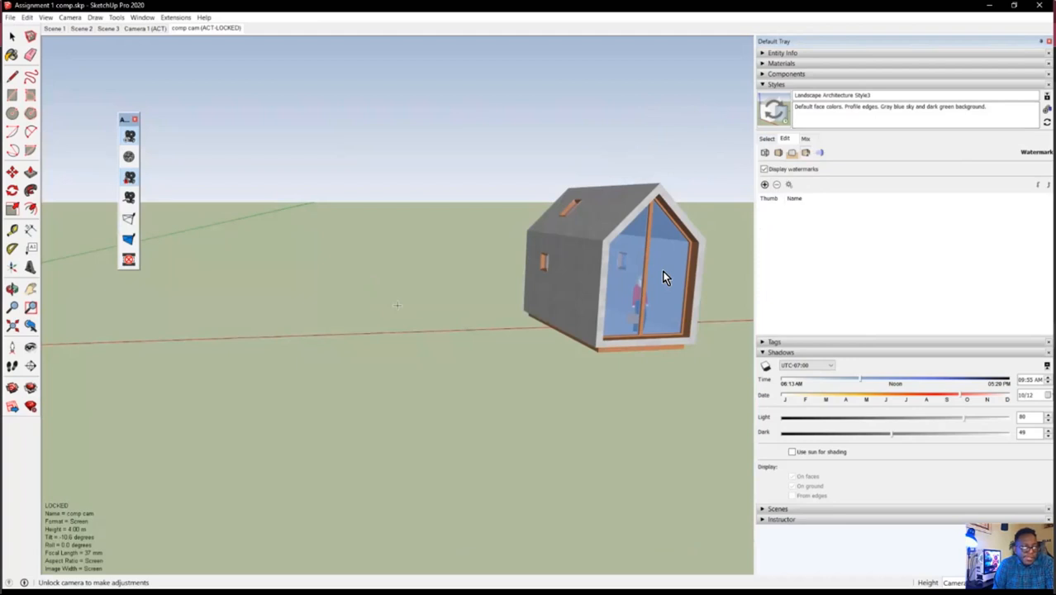
- Turn off Sky in the style's background settings and leave the background colour as it is
{"action": "left_click", "coordinate": [790, 157]}
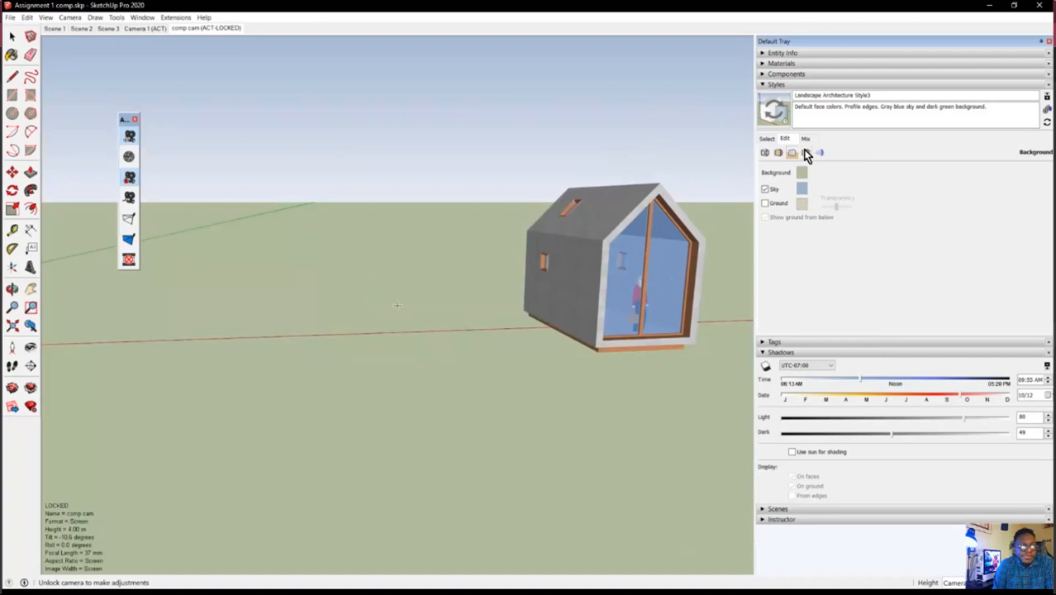
{"action": "left_click", "coordinate": [764, 190]}
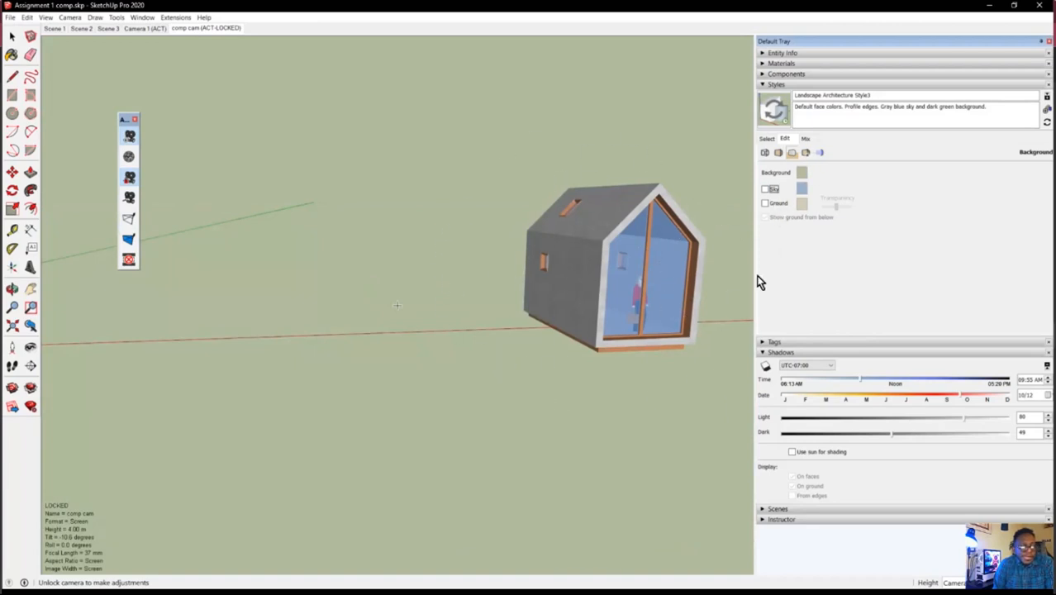
{"action": "left_click", "coordinate": [802, 174]}
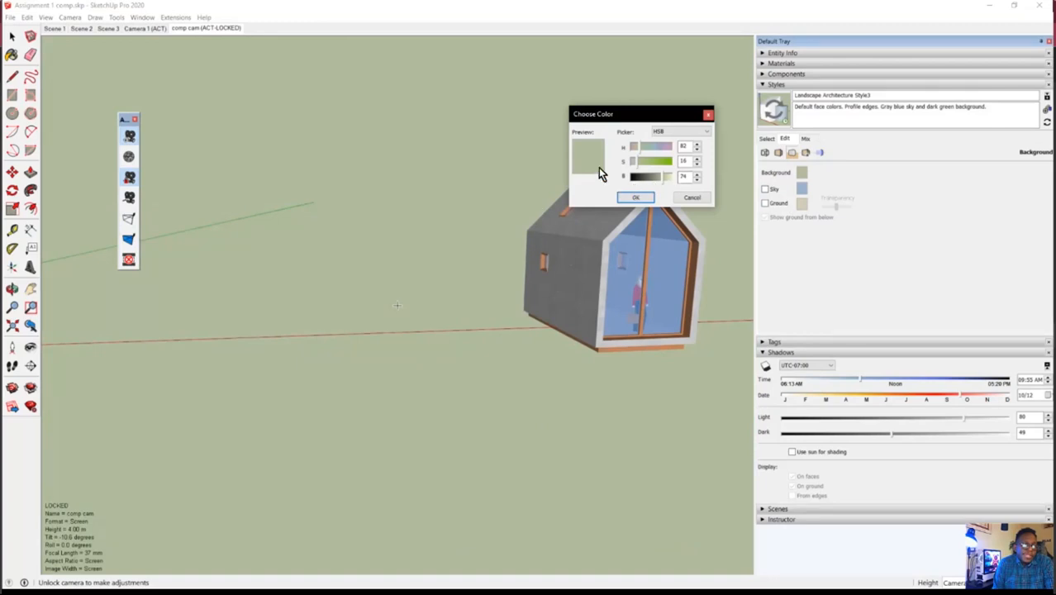
{"action": "left_click", "coordinate": [678, 199]}
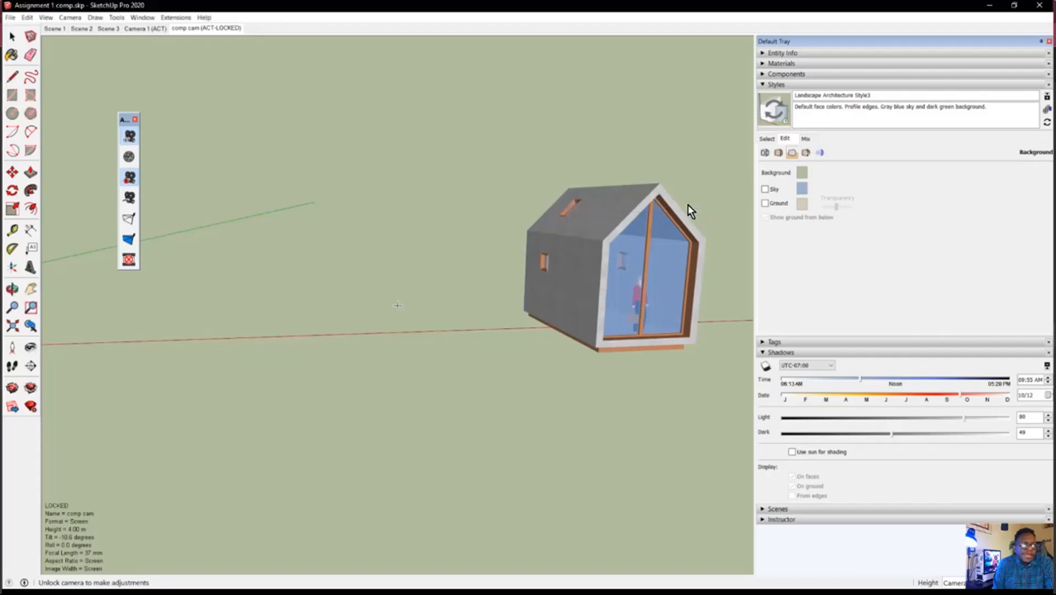
- Export the comp cam view as a 2D PNG with a transparent background, replacing Assignment 1 comp.png on the 25GB RAM DRIVE
{"action": "left_click", "coordinate": [10, 17]}
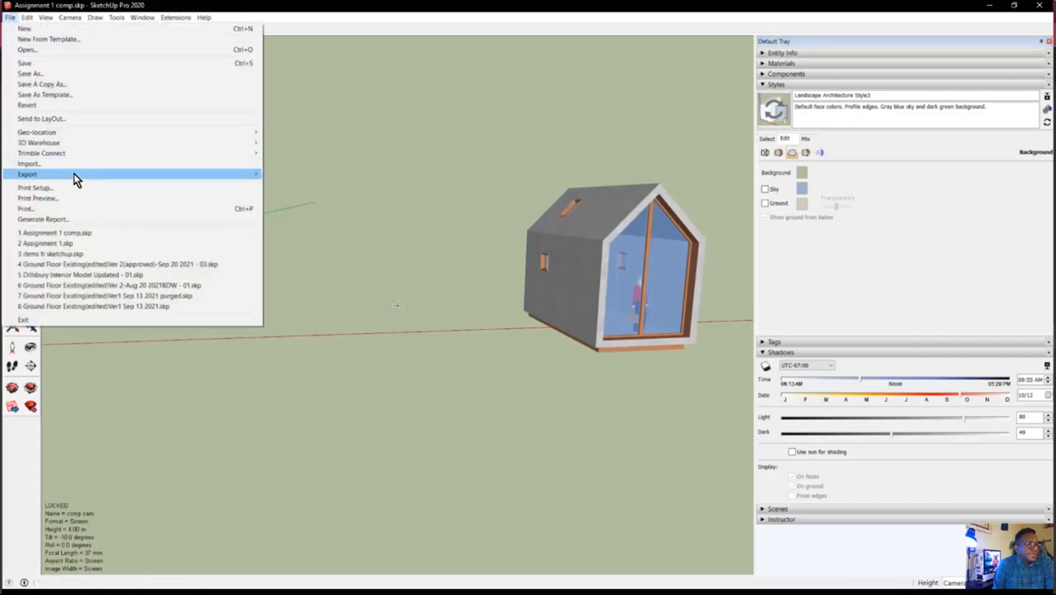
{"action": "mouse_move", "coordinate": [73, 173]}
{"action": "left_click", "coordinate": [305, 184]}
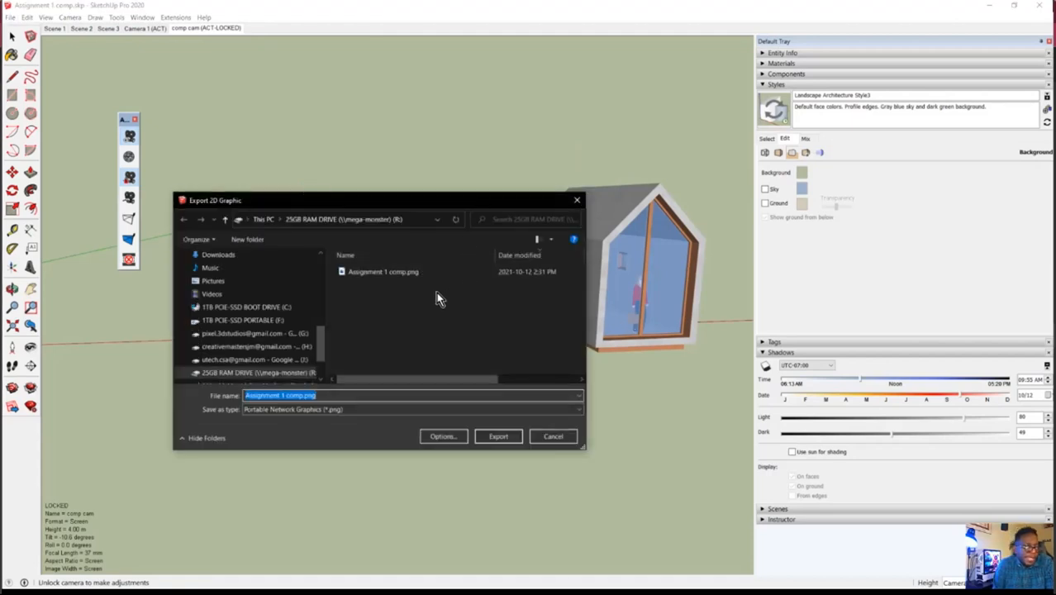
{"action": "left_click", "coordinate": [396, 274]}
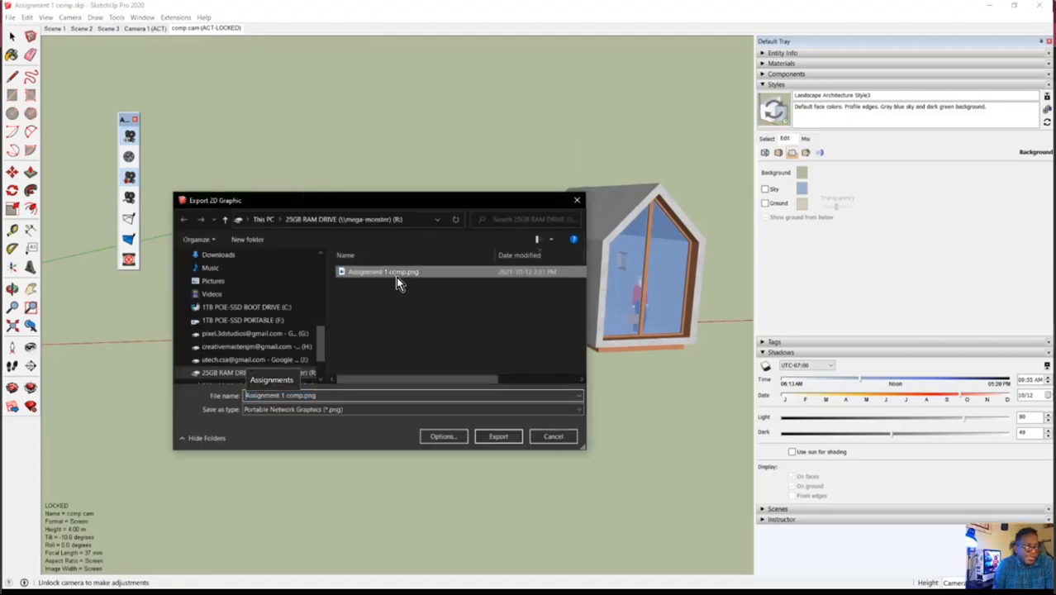
{"action": "left_click", "coordinate": [298, 409]}
{"action": "left_click", "coordinate": [307, 406]}
{"action": "left_click", "coordinate": [442, 435]}
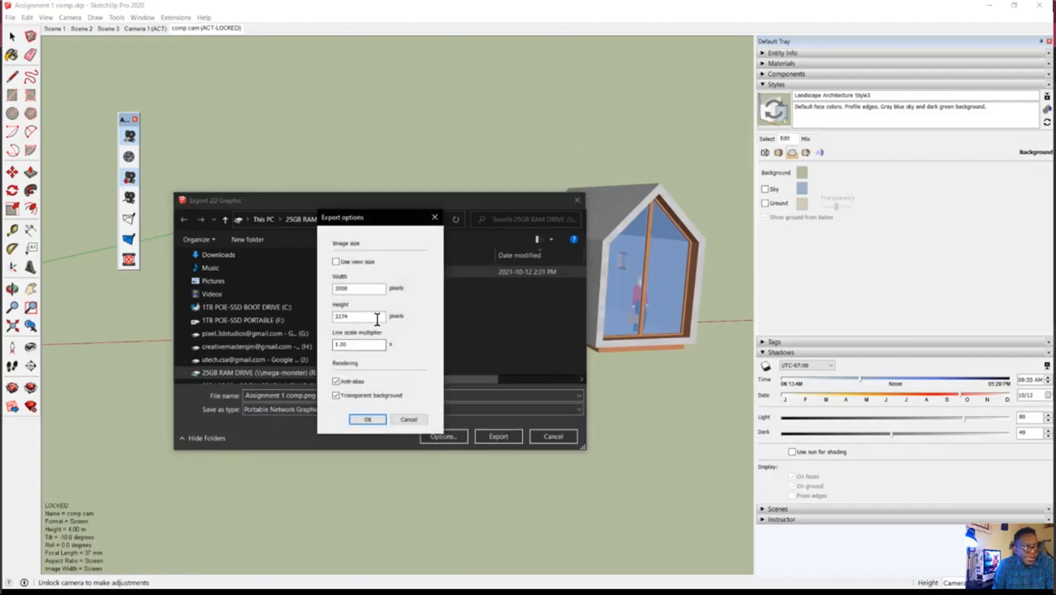
{"action": "left_click", "coordinate": [336, 396]}
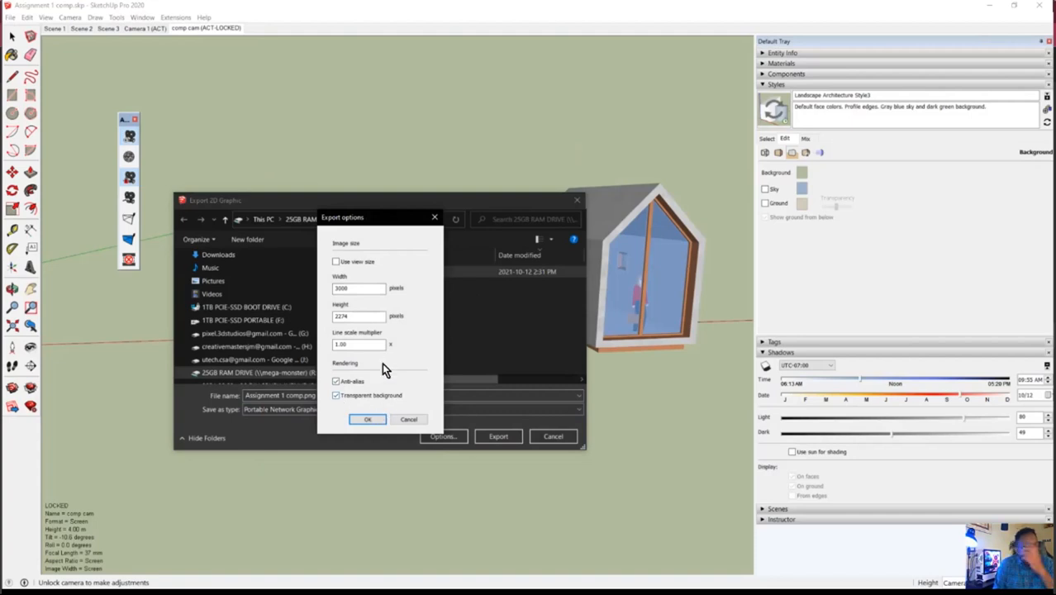
{"action": "left_click", "coordinate": [370, 420]}
{"action": "left_click", "coordinate": [498, 438]}
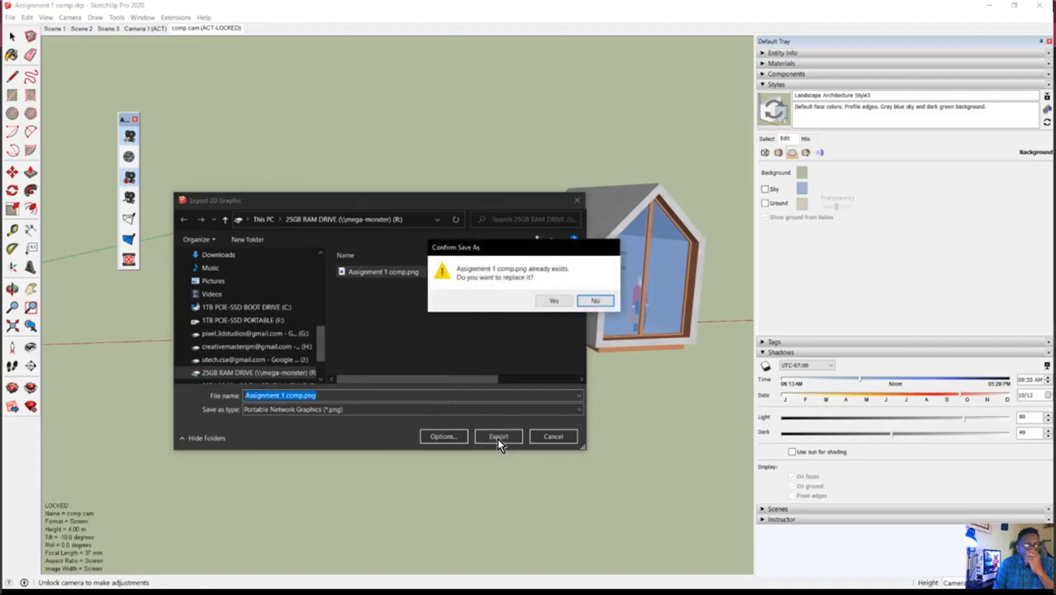
{"action": "left_click", "coordinate": [555, 303]}
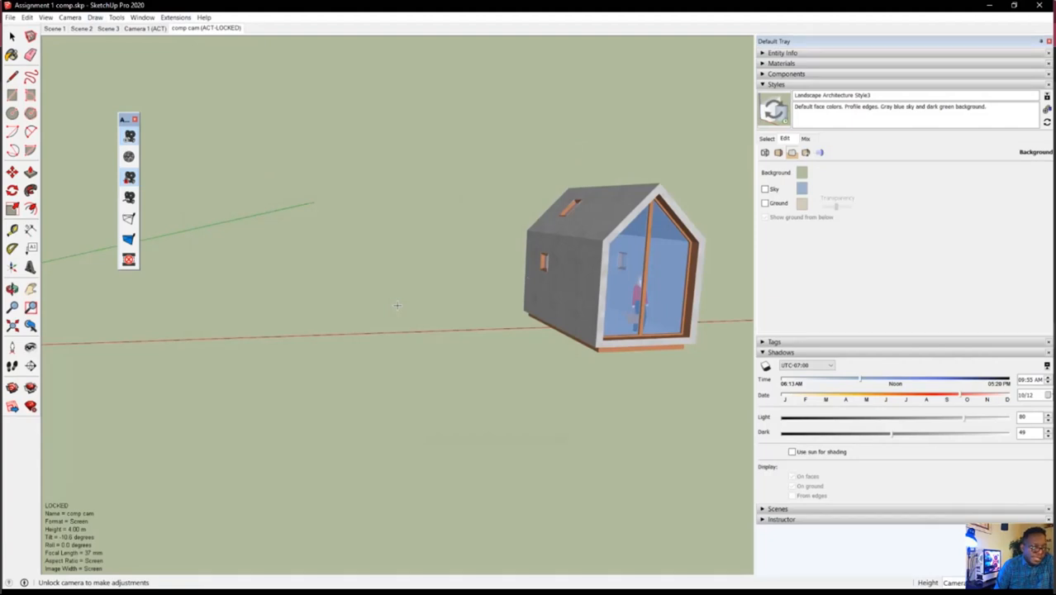
- Inspect the exported Assignment 1 comp.png in Photos, checking the house up close and its transparent surroundings, and close the image
{"action": "key", "text": "alt+Tab"}
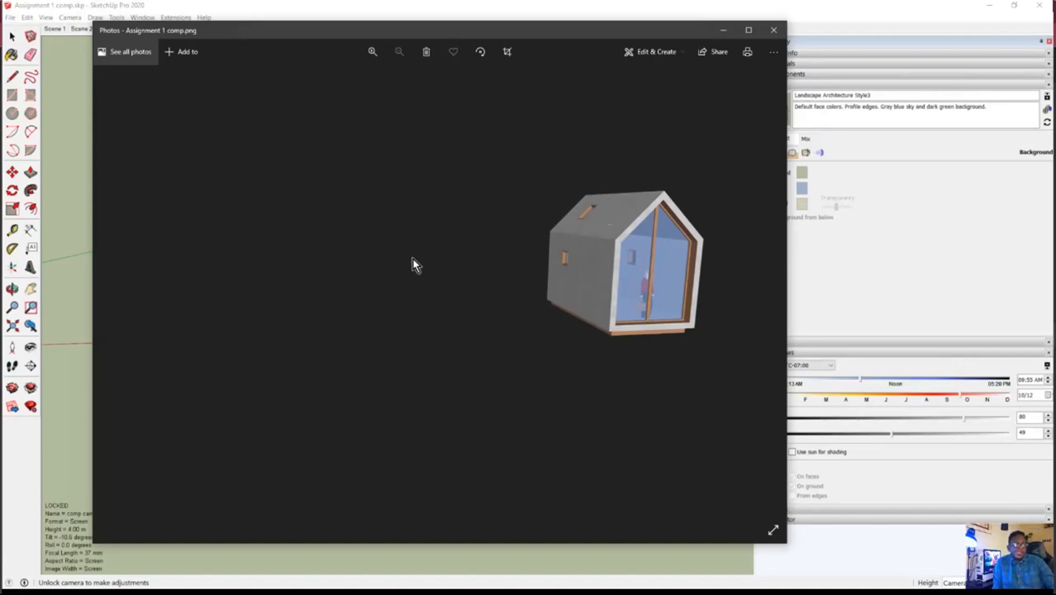
{"action": "scroll", "coordinate": [611, 260], "scroll_direction": "up", "scroll_amount": 5}
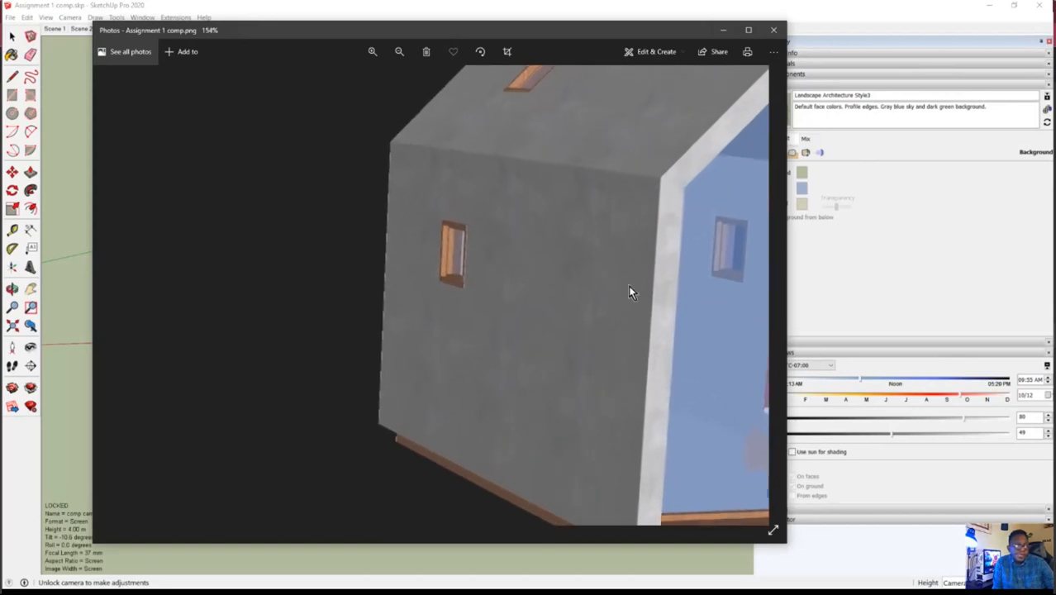
{"action": "left_click_drag", "start_coordinate": [409, 275], "coordinate": [420, 319]}
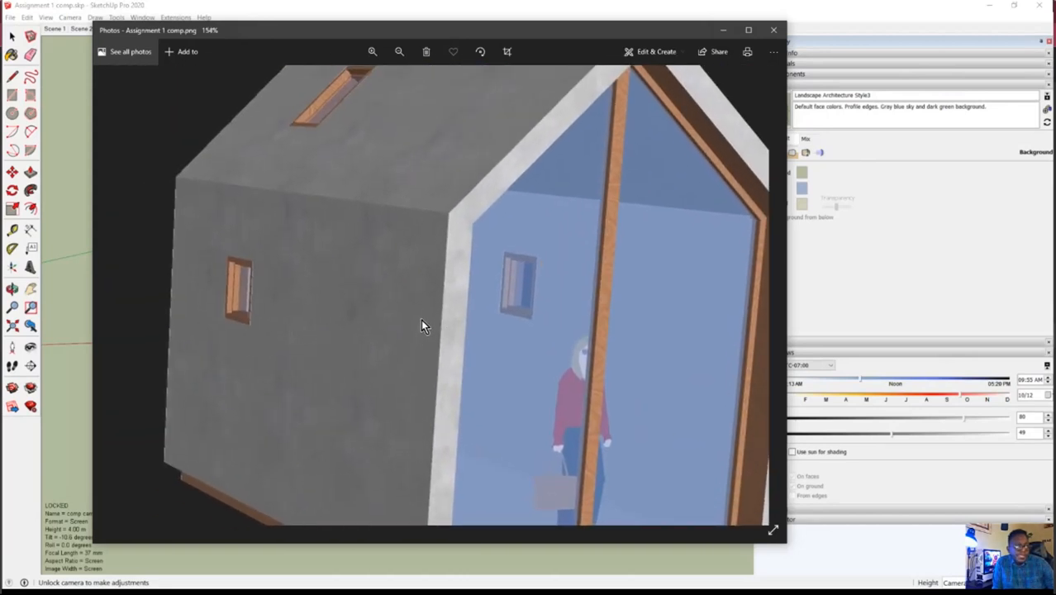
{"action": "scroll", "coordinate": [422, 315], "scroll_direction": "down", "scroll_amount": 5}
{"action": "scroll", "coordinate": [422, 314], "scroll_direction": "down", "scroll_amount": 3}
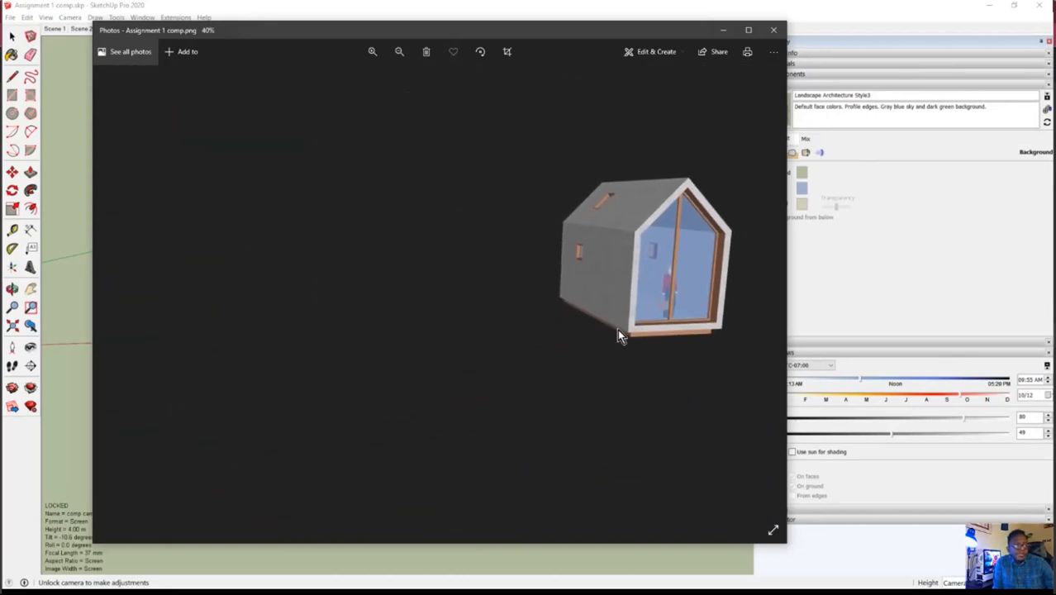
{"action": "left_click", "coordinate": [774, 30]}
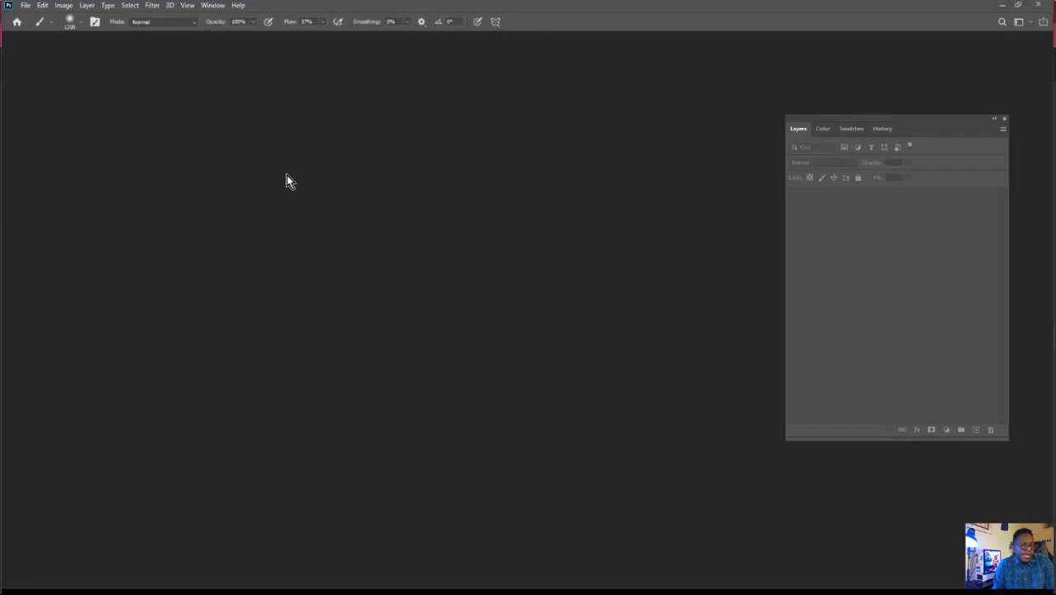
- Switch to Photoshop and open the lake photo dry-dock-boat-over-lake-6BXD2EW.jpg from the Downloads folder
{"action": "left_click", "coordinate": [25, 7]}
{"action": "left_click", "coordinate": [50, 37]}
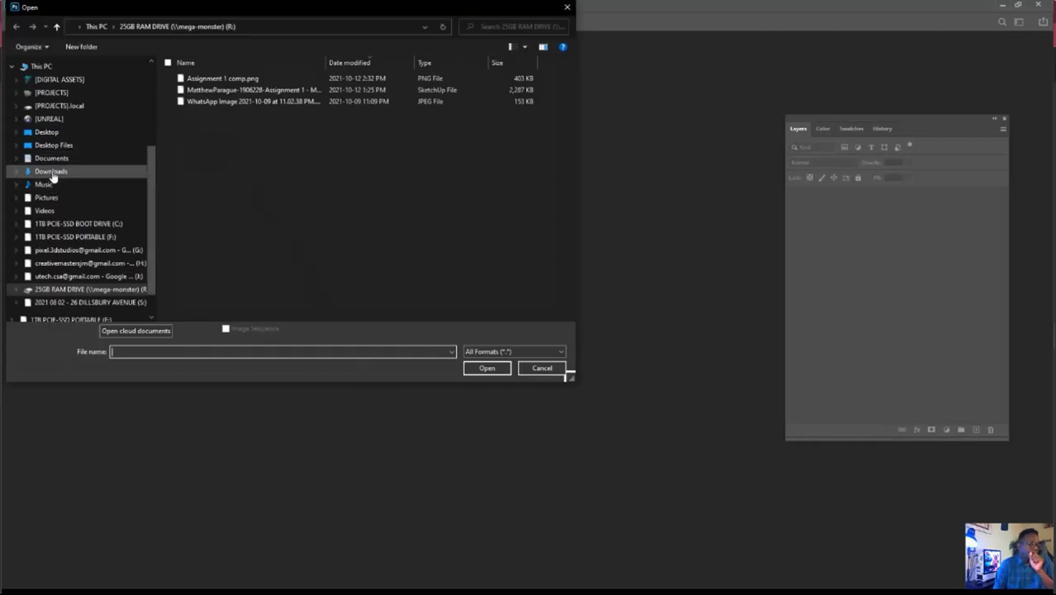
{"action": "left_click", "coordinate": [52, 173]}
{"action": "double_click", "coordinate": [194, 124]}
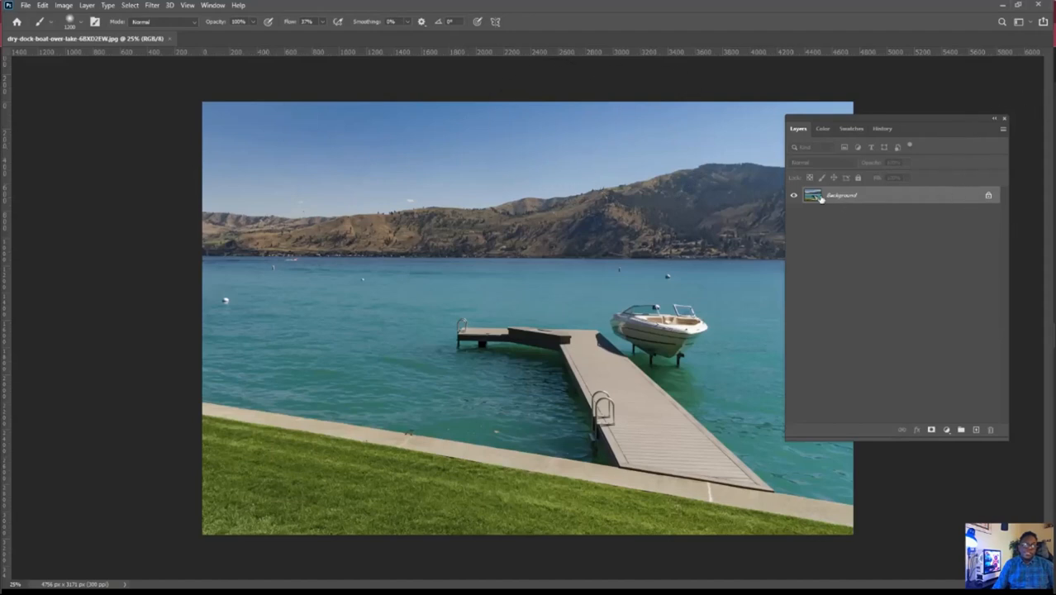
{"action": "left_click_drag", "start_coordinate": [919, 125], "coordinate": [932, 137]}
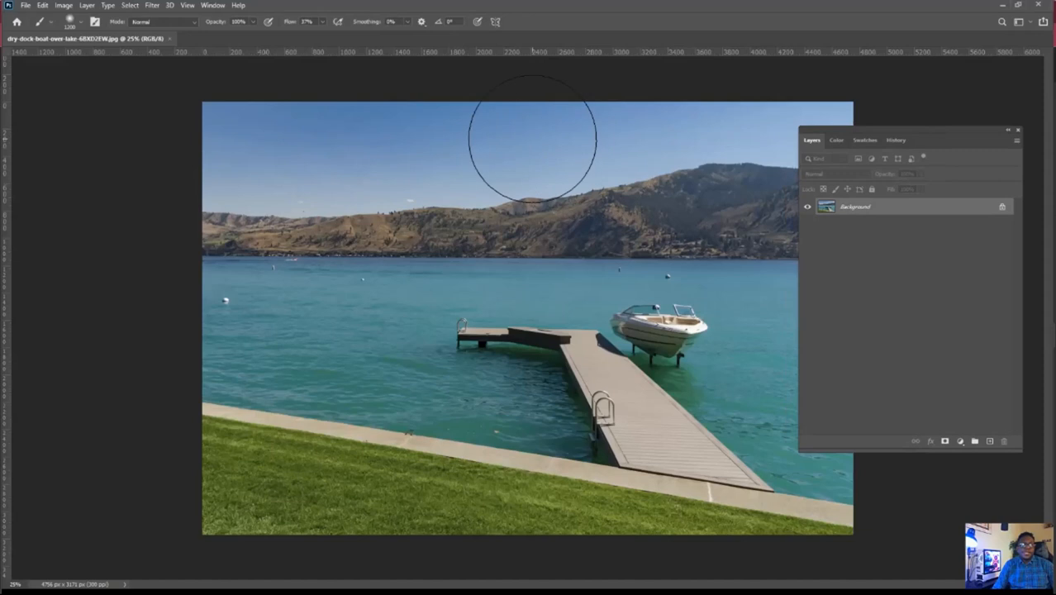
{"action": "left_click", "coordinate": [212, 5]}
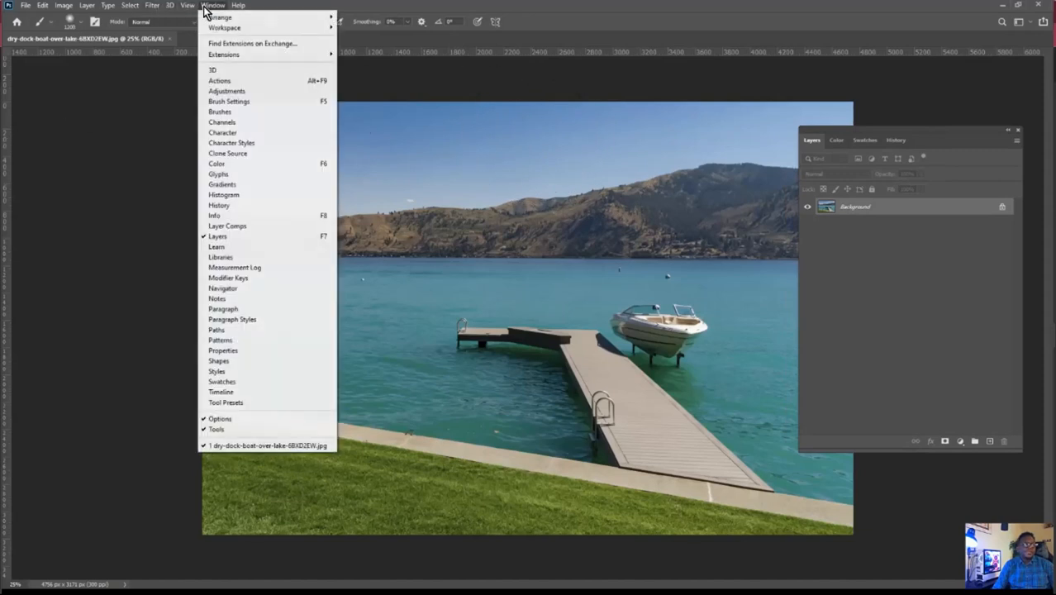
{"action": "mouse_move", "coordinate": [217, 30]}
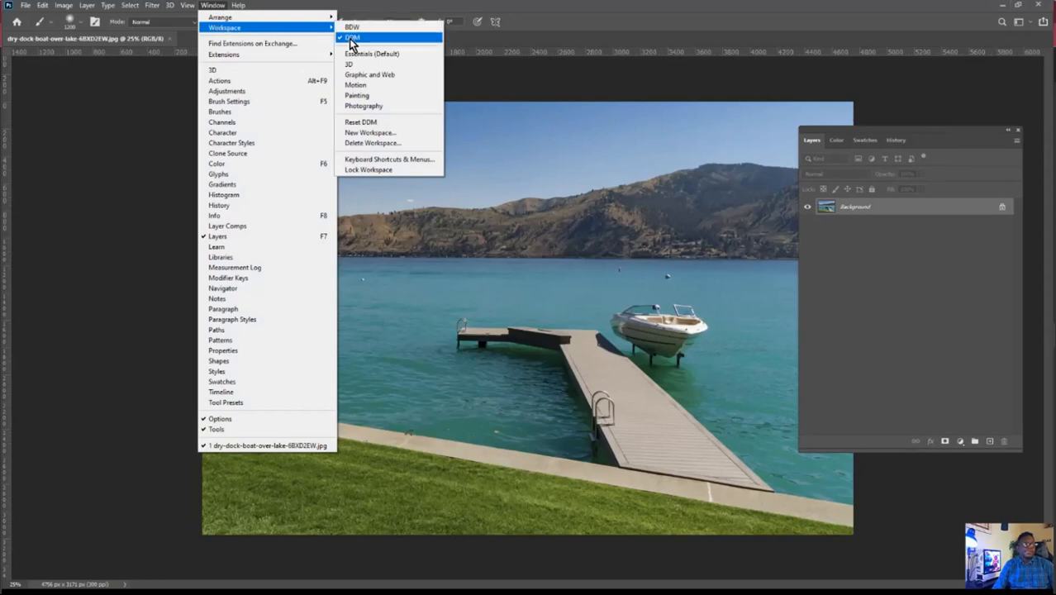
{"action": "left_click", "coordinate": [934, 137]}
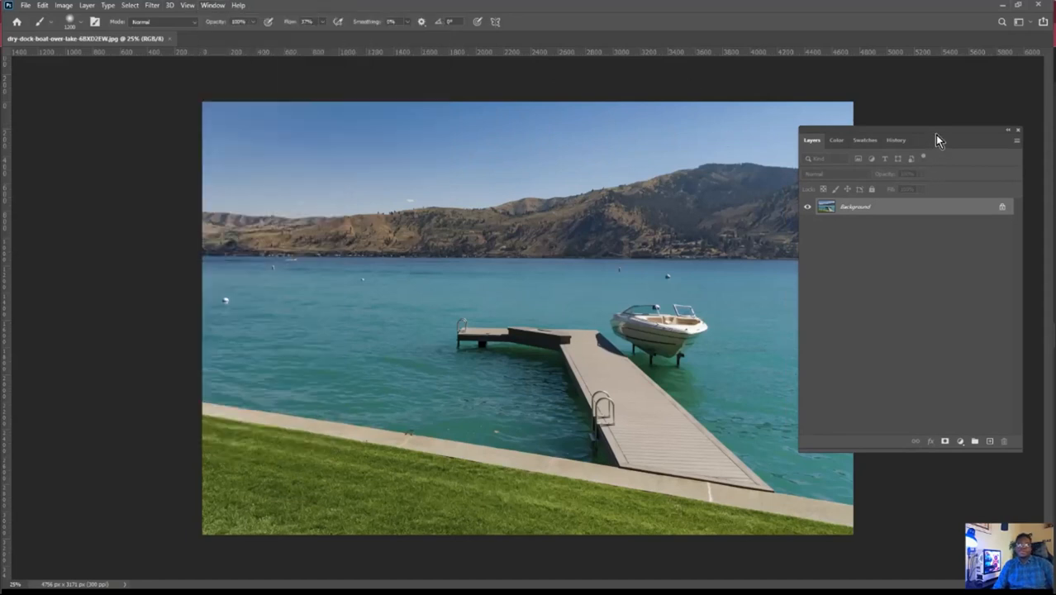
- Convert the locked Background of the lake photo into a regular layer named BG
{"action": "right_click", "coordinate": [868, 210]}
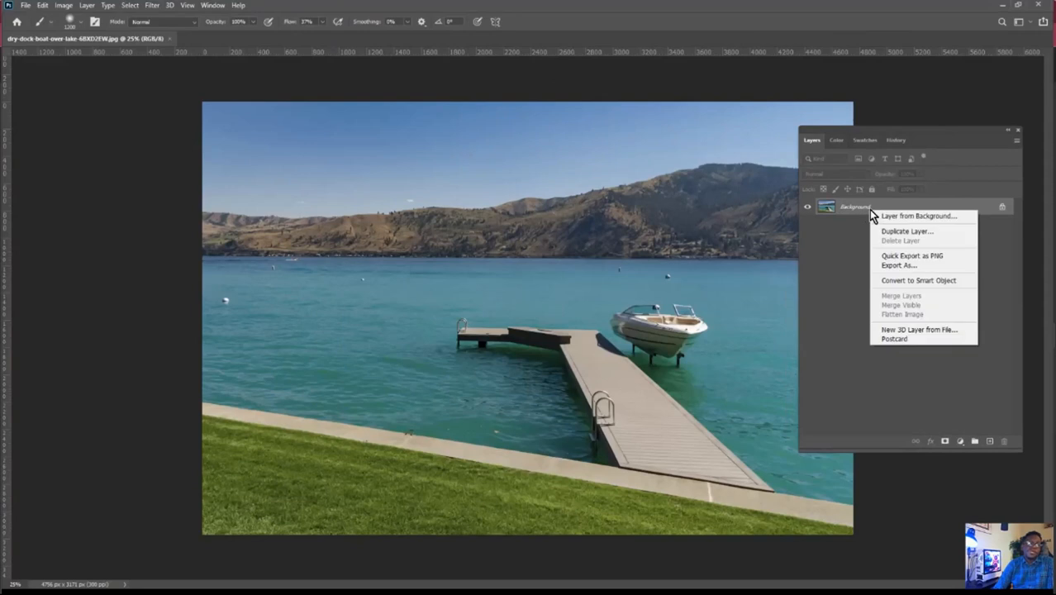
{"action": "left_click", "coordinate": [928, 217]}
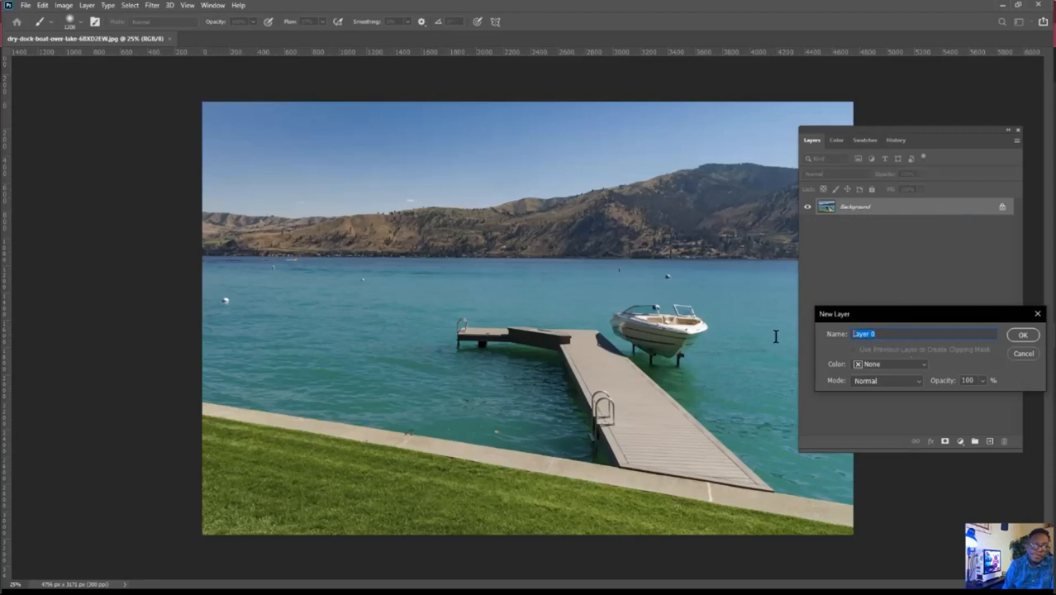
{"action": "key", "text": "BackSpace"}
{"action": "type", "text": "BG"}
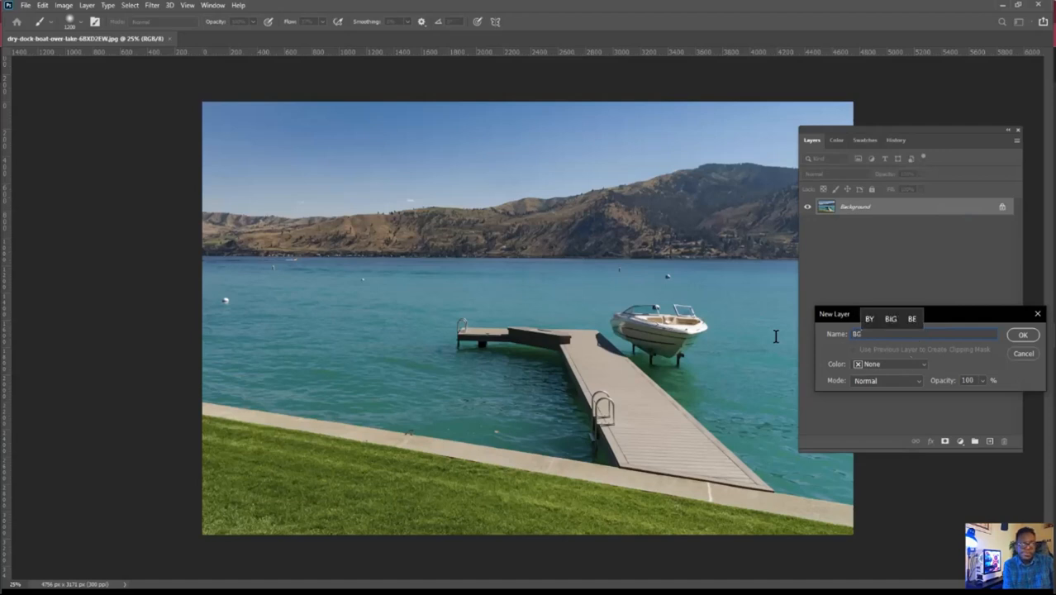
{"action": "key", "text": "Return"}
{"action": "key", "text": "super"}
{"action": "type", "text": "whatsApp"}
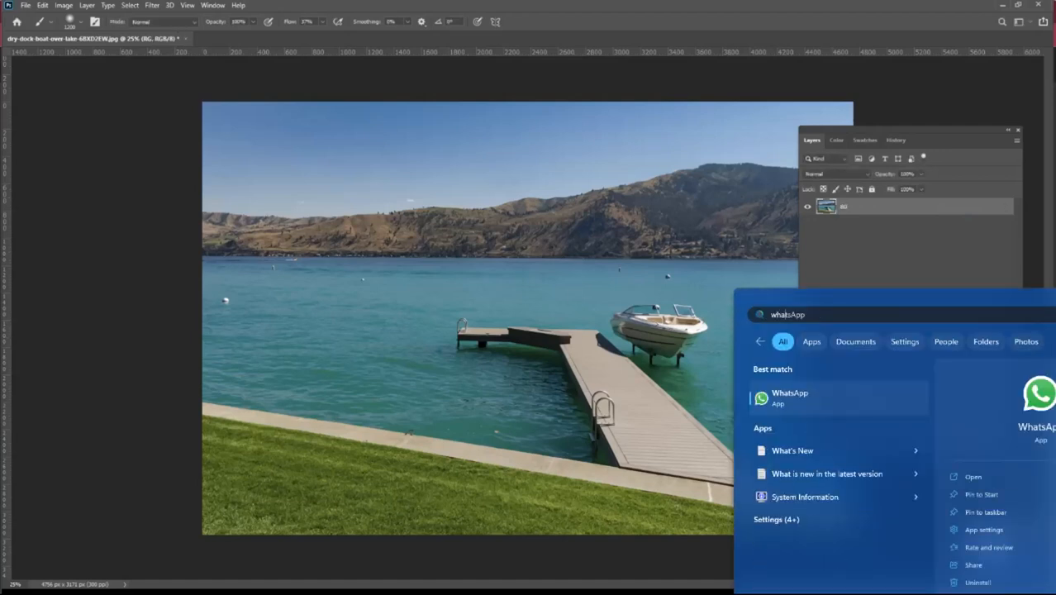
{"action": "left_click", "coordinate": [963, 79]}
{"action": "mouse_move", "coordinate": [940, 139]}
{"action": "left_mouse_down"}
{"action": "mouse_move", "coordinate": [677, 142]}
{"action": "mouse_move", "coordinate": [186, 191]}
{"action": "mouse_move", "coordinate": [926, 190]}
{"action": "mouse_move", "coordinate": [962, 205]}
{"action": "mouse_move", "coordinate": [922, 171]}
{"action": "mouse_move", "coordinate": [932, 167]}
{"action": "left_mouse_up"}
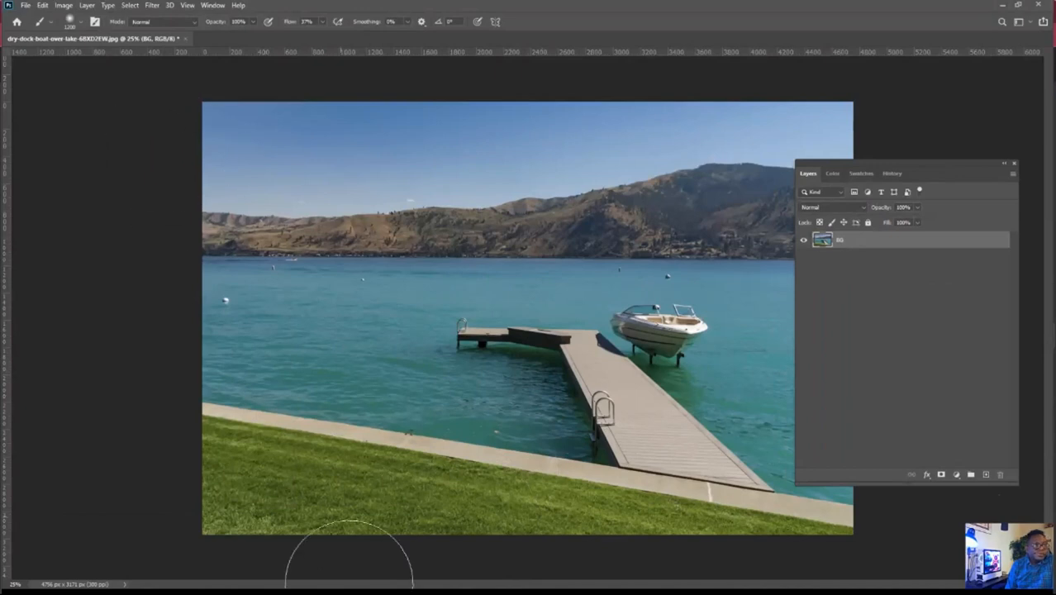
- Place Assignment 1 comp.png from the 25GB RAM DRIVE as an embedded object above the BG layer and commit the placement
{"action": "left_click", "coordinate": [26, 6]}
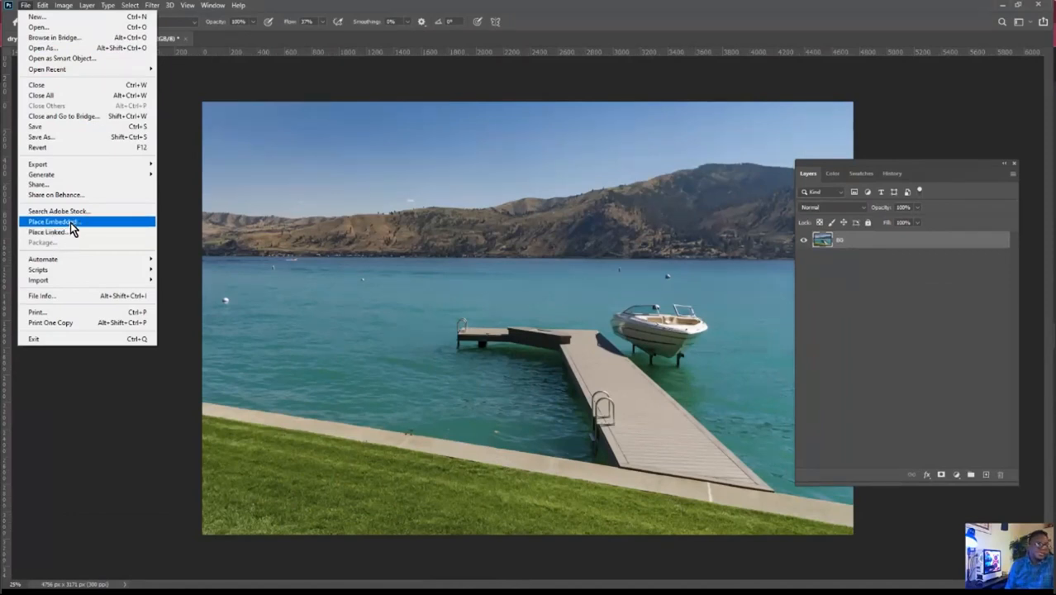
{"action": "left_click", "coordinate": [70, 222]}
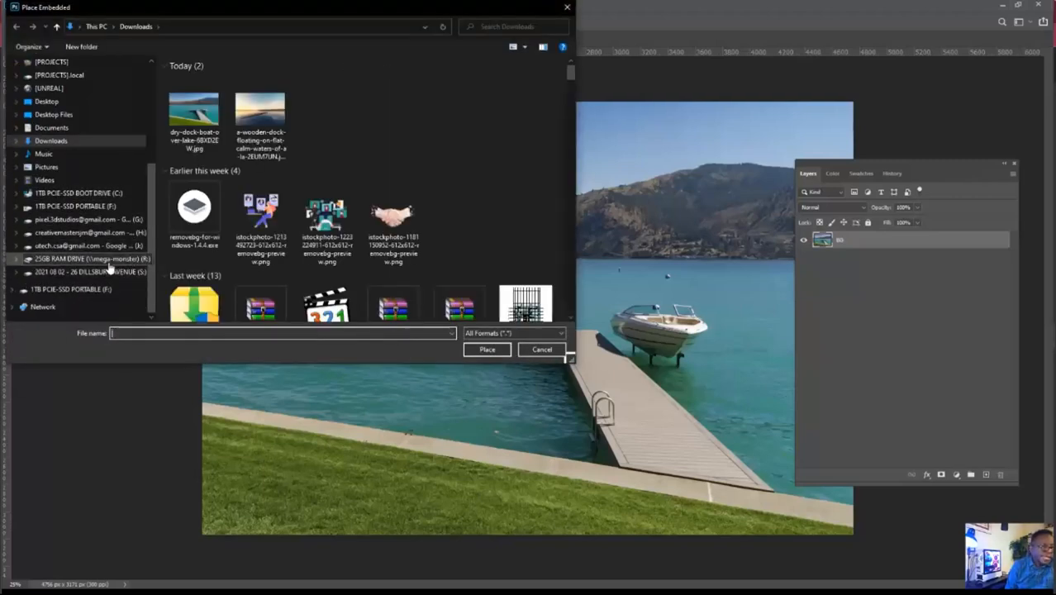
{"action": "left_click", "coordinate": [106, 259]}
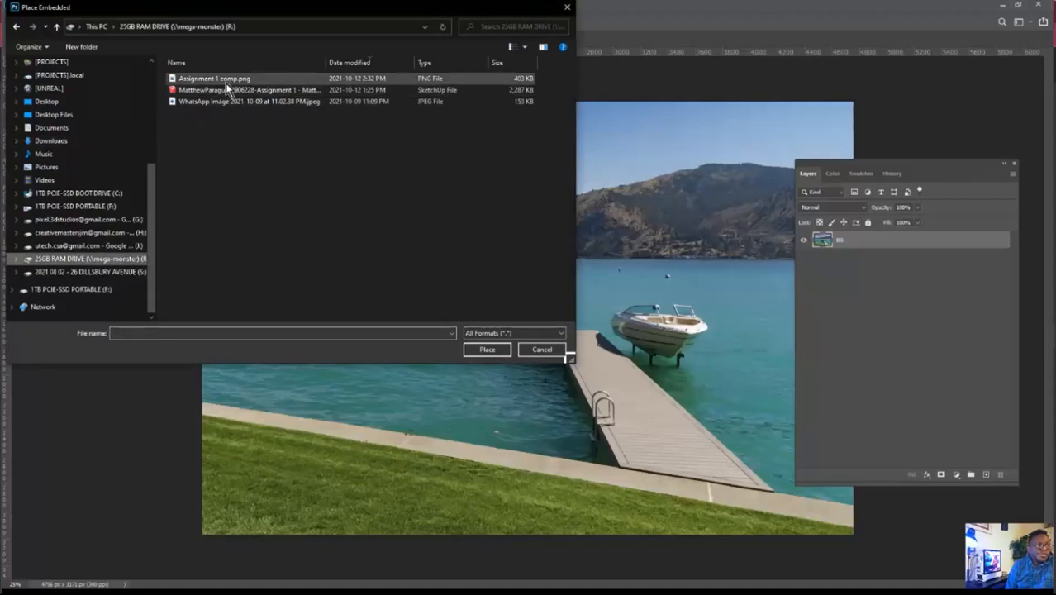
{"action": "left_click", "coordinate": [223, 79]}
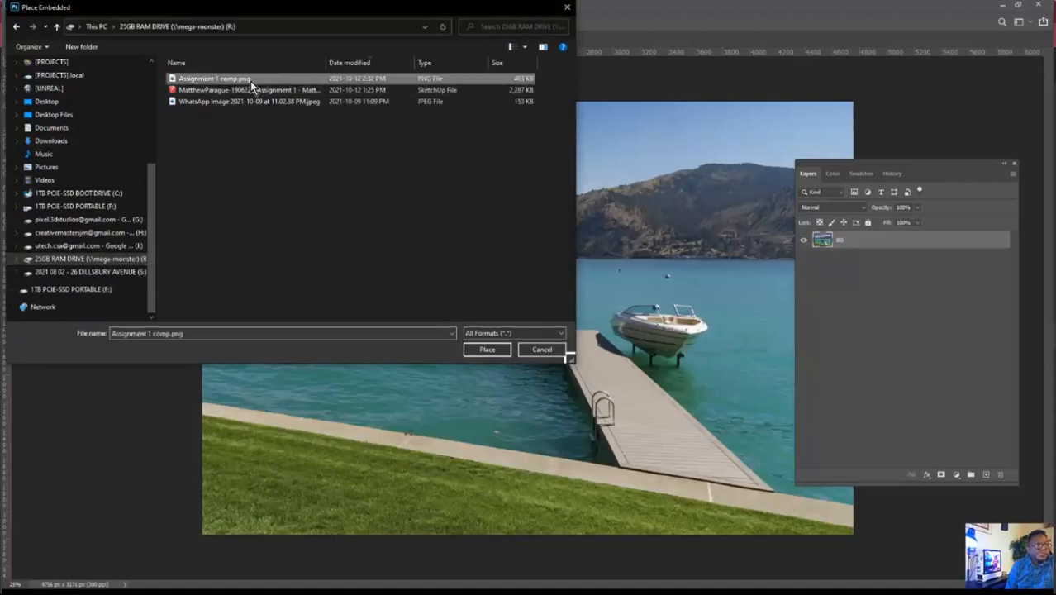
{"action": "double_click", "coordinate": [250, 81]}
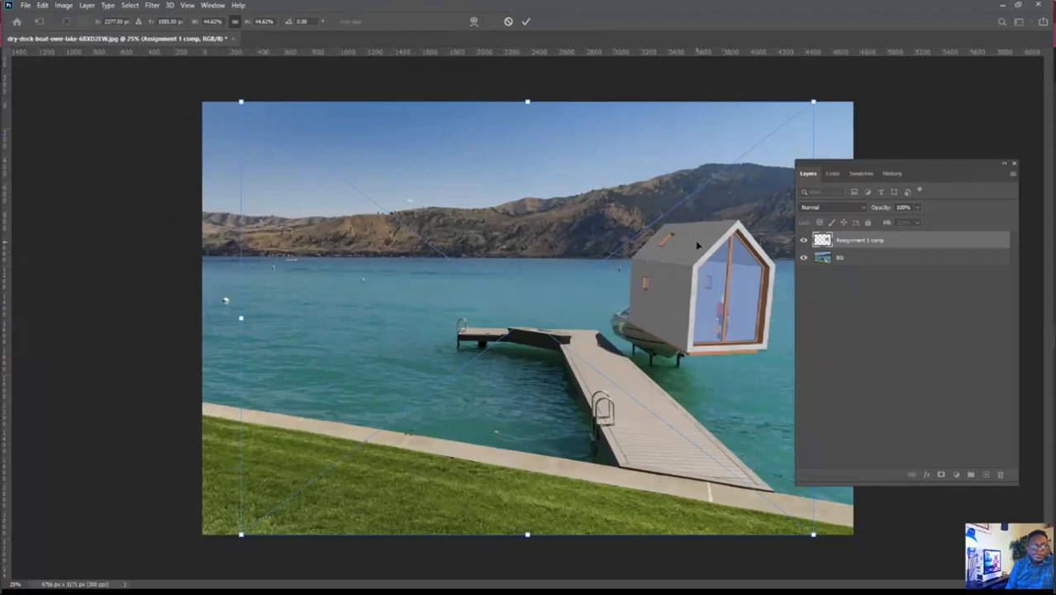
{"action": "left_click_drag", "start_coordinate": [921, 163], "coordinate": [853, 156]}
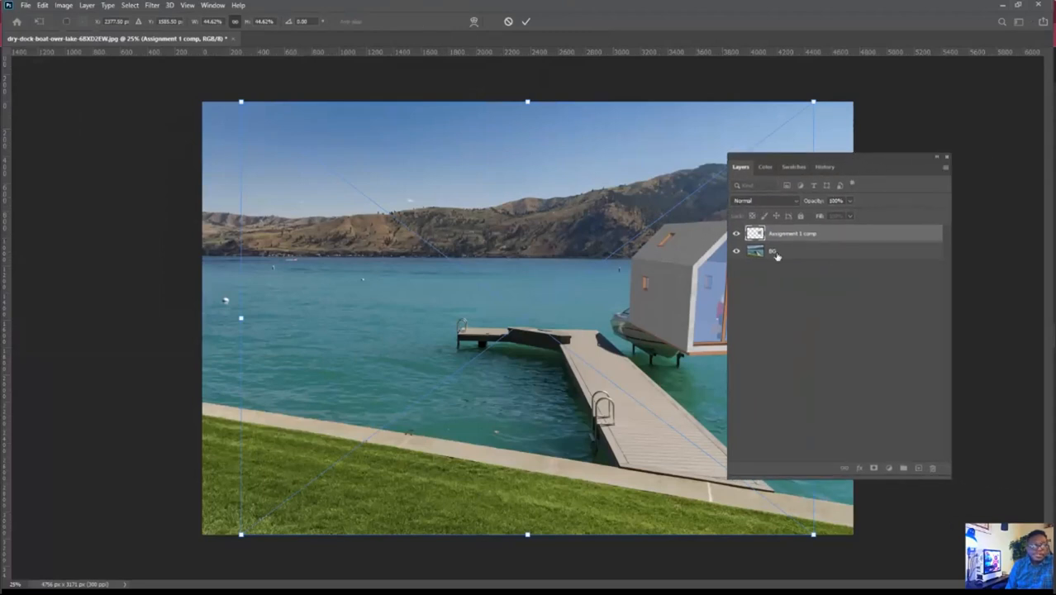
{"action": "left_click", "coordinate": [527, 27]}
{"action": "key", "text": "b"}
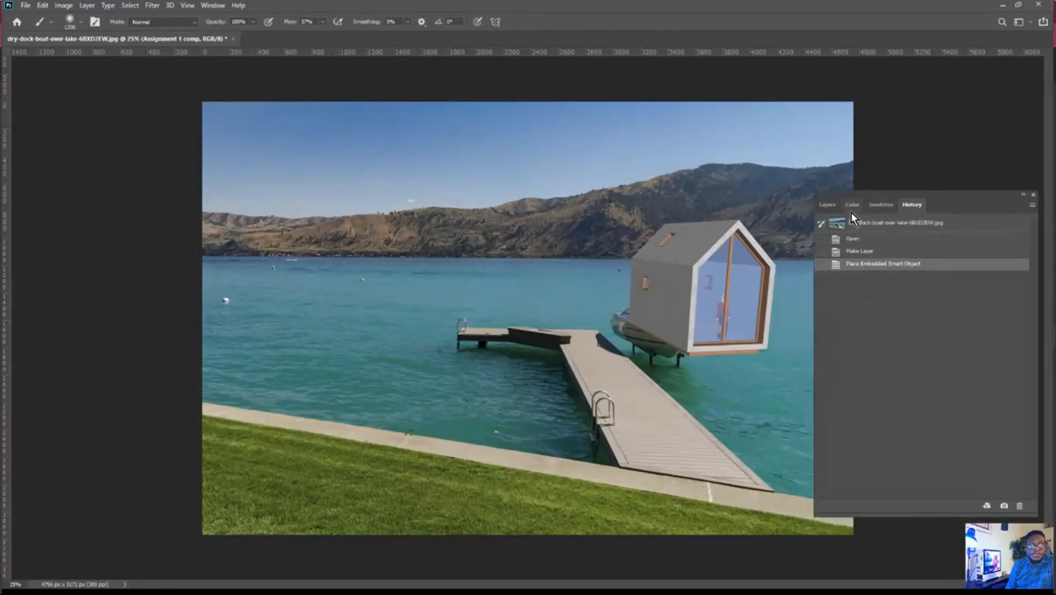
- Display the layer list and move it clear of the placed house, onto the far side of the lake photo
{"action": "left_click", "coordinate": [827, 205]}
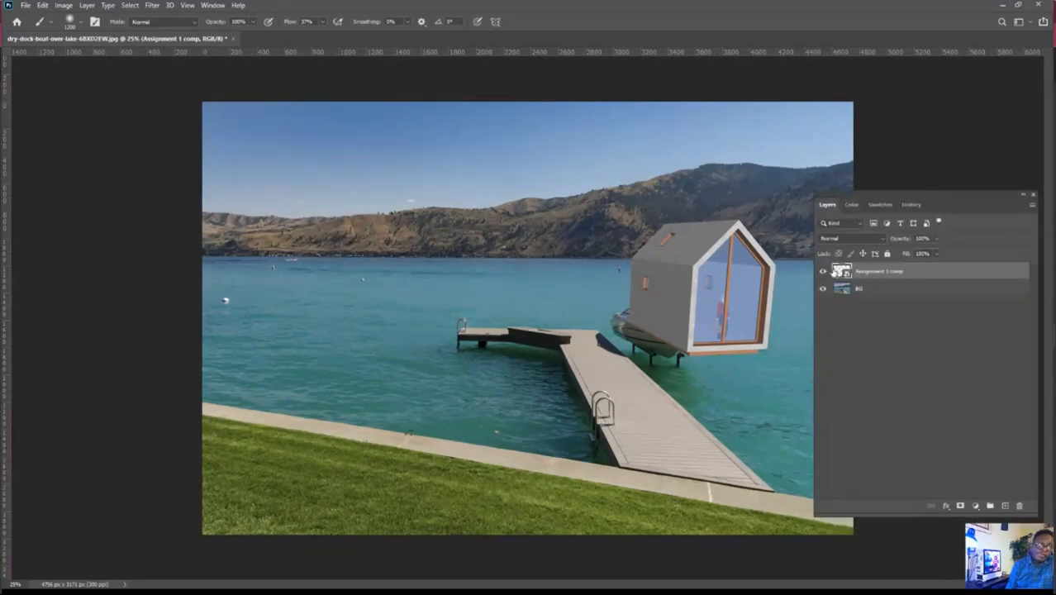
{"action": "left_click_drag", "start_coordinate": [968, 202], "coordinate": [716, 154]}
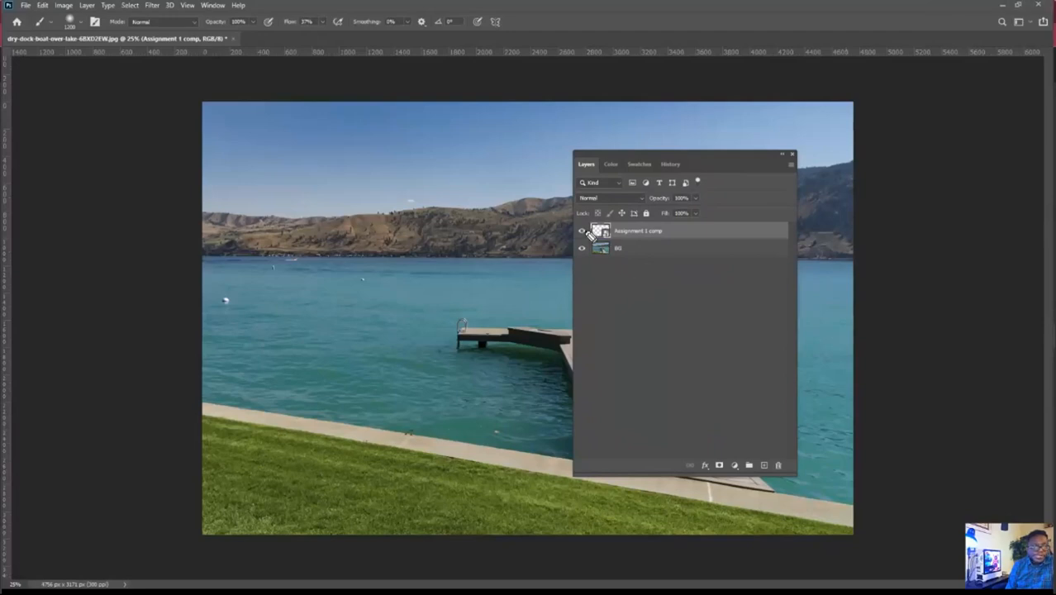
{"action": "mouse_move", "coordinate": [614, 236]}
{"action": "left_mouse_down"}
{"action": "mouse_move", "coordinate": [597, 243]}
{"action": "mouse_move", "coordinate": [616, 240]}
{"action": "left_mouse_up"}
{"action": "mouse_move", "coordinate": [512, 317]}
{"action": "left_mouse_down"}
{"action": "mouse_move", "coordinate": [585, 271]}
{"action": "mouse_move", "coordinate": [602, 243]}
{"action": "left_mouse_up"}
{"action": "key", "text": "e"}
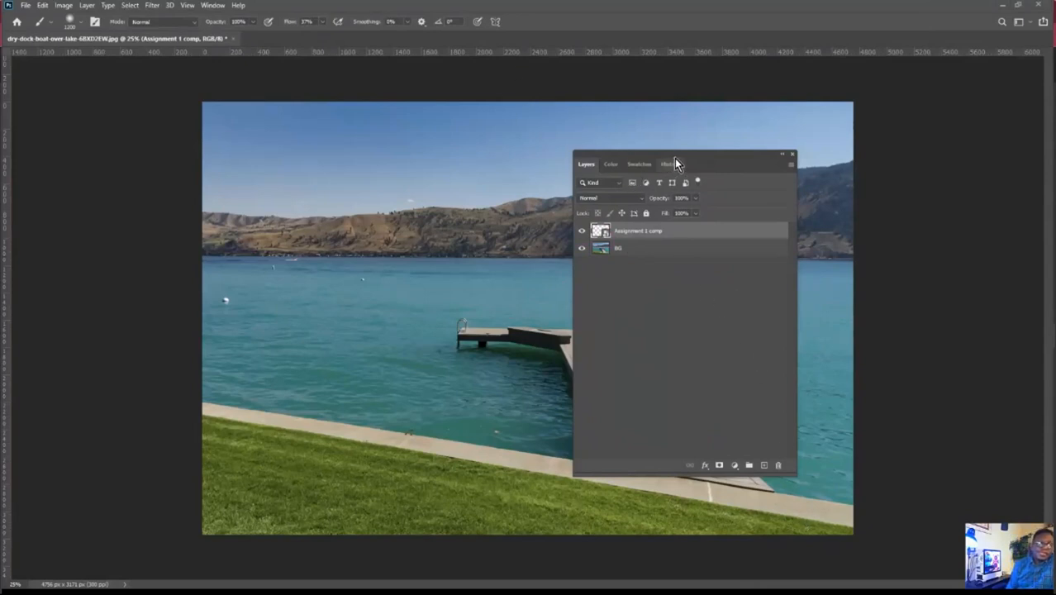
{"action": "left_click_drag", "start_coordinate": [706, 161], "coordinate": [880, 135]}
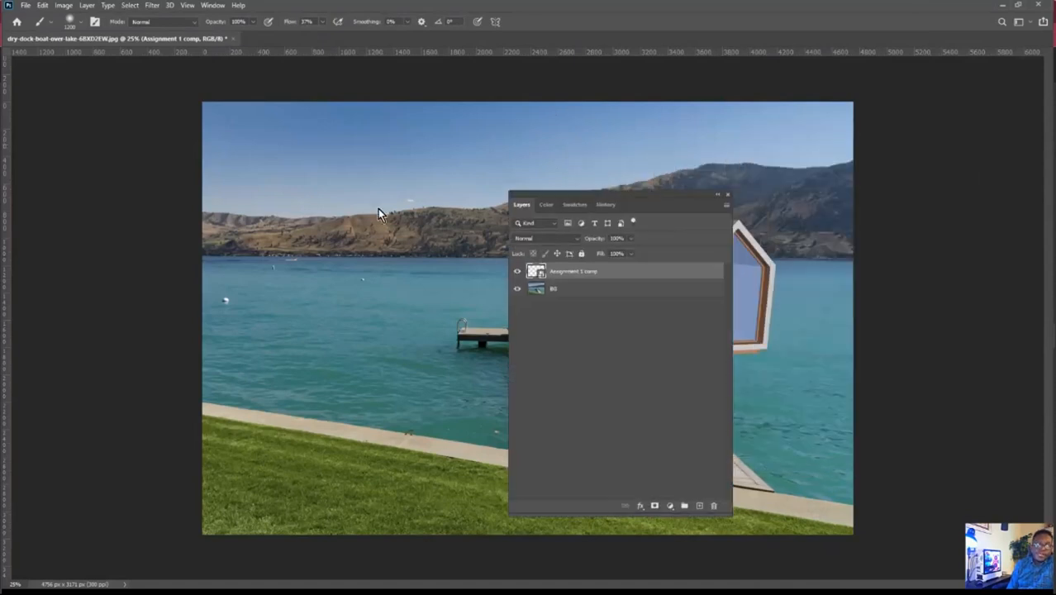
{"action": "left_click_drag", "start_coordinate": [377, 209], "coordinate": [238, 134]}
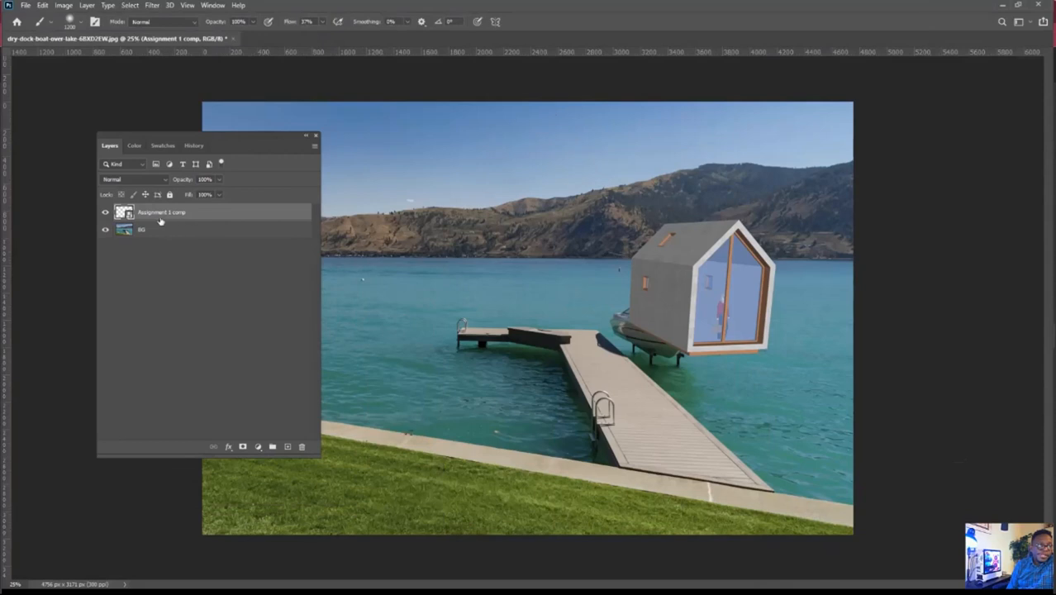
- Rasterize the Assignment 1 comp layer and add a new layer named shadow above it
{"action": "right_click", "coordinate": [197, 214]}
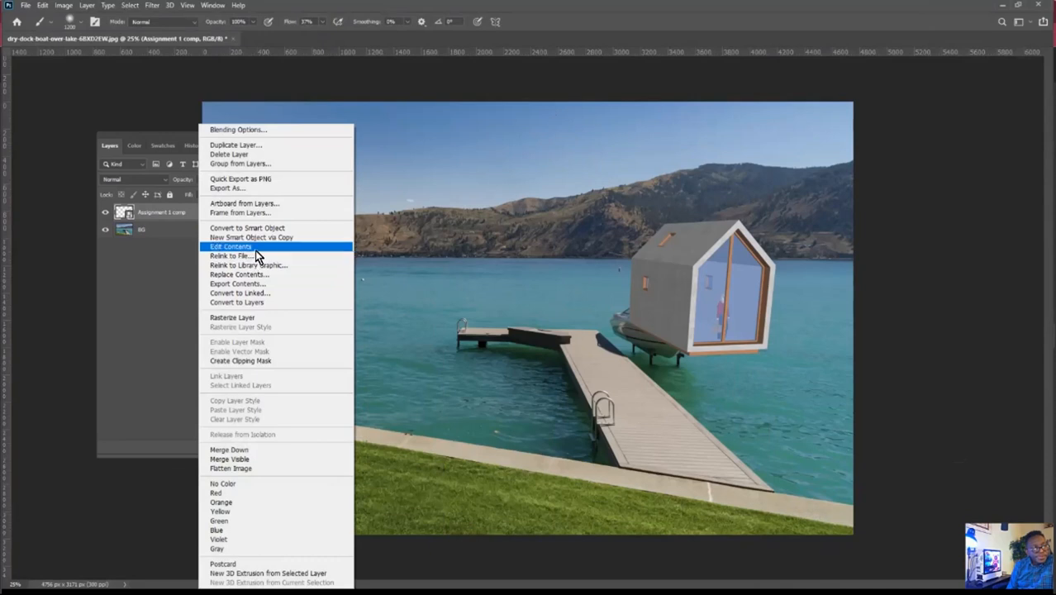
{"action": "left_click", "coordinate": [261, 321]}
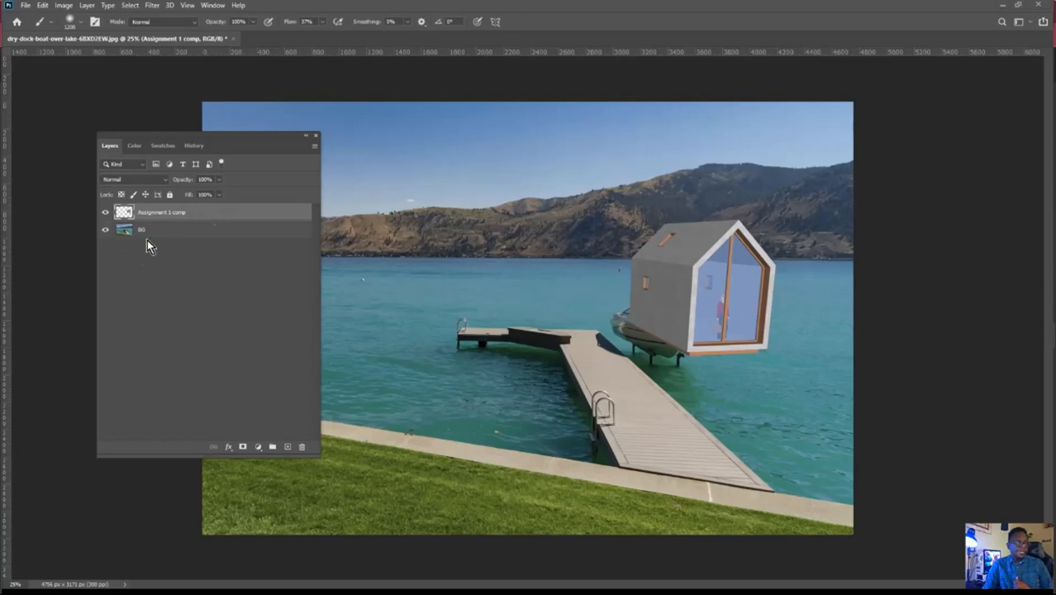
{"action": "left_click", "coordinate": [287, 447]}
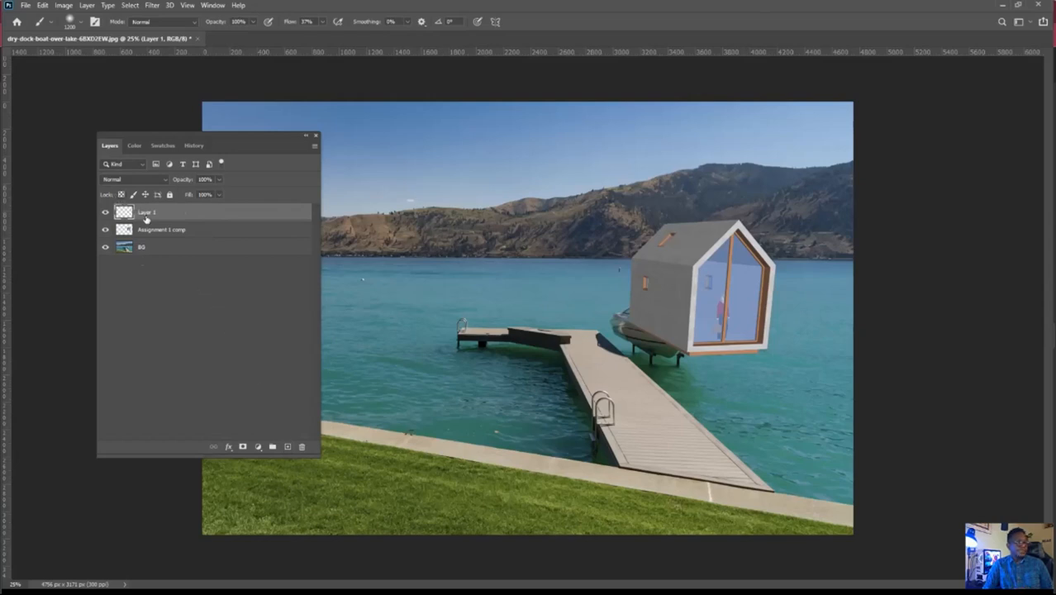
{"action": "double_click", "coordinate": [146, 213]}
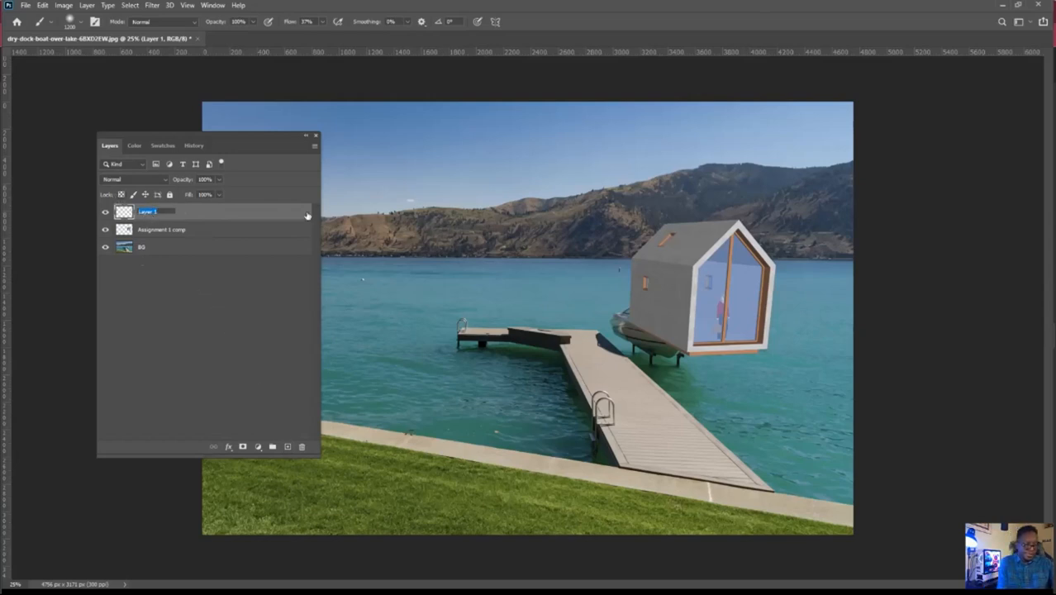
{"action": "type", "text": "sha"}
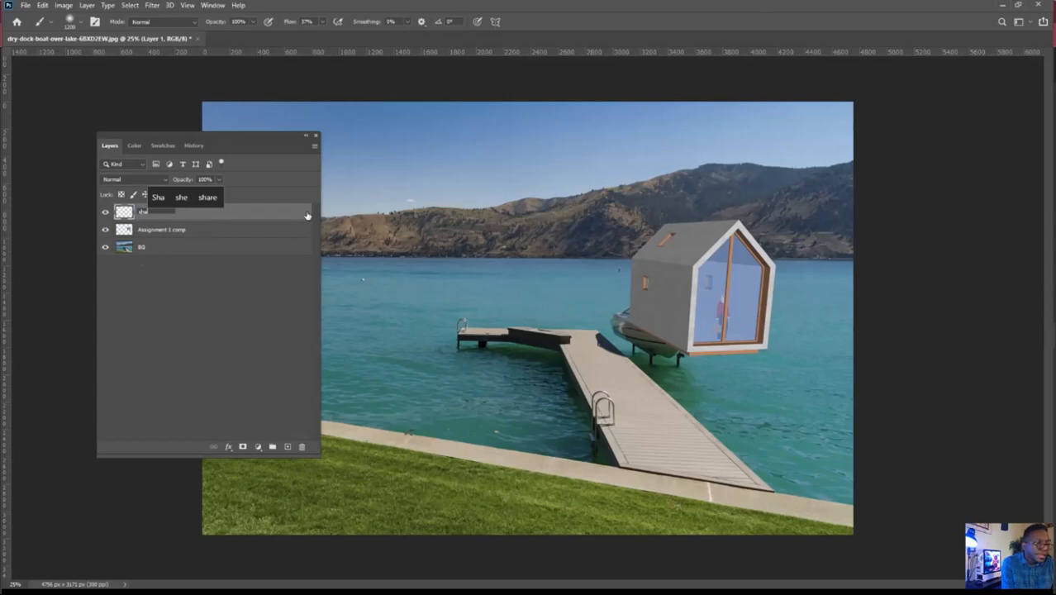
{"action": "type", "text": "dow"}
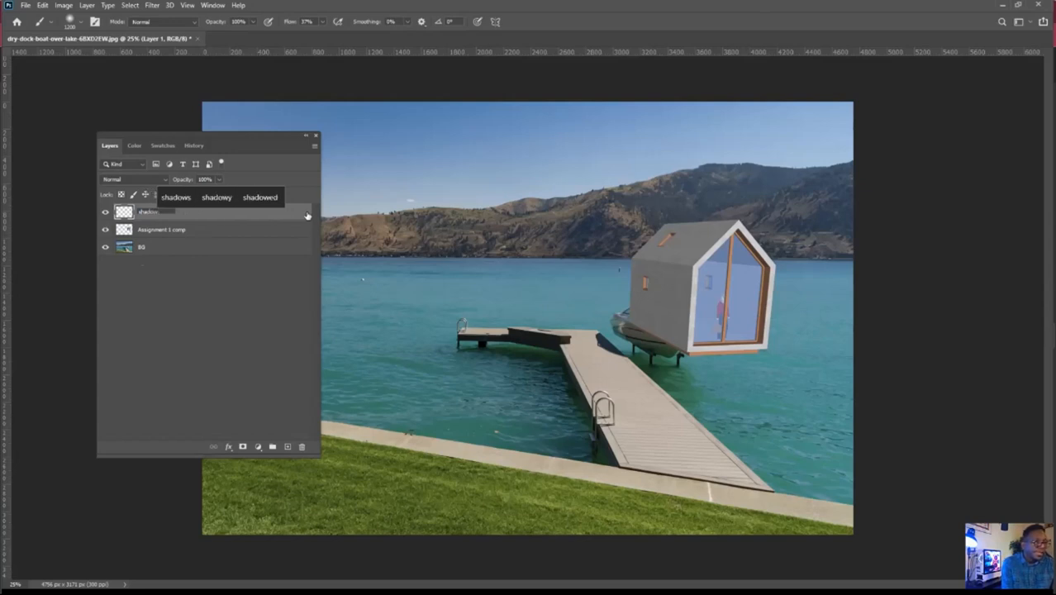
{"action": "key", "text": "Return"}
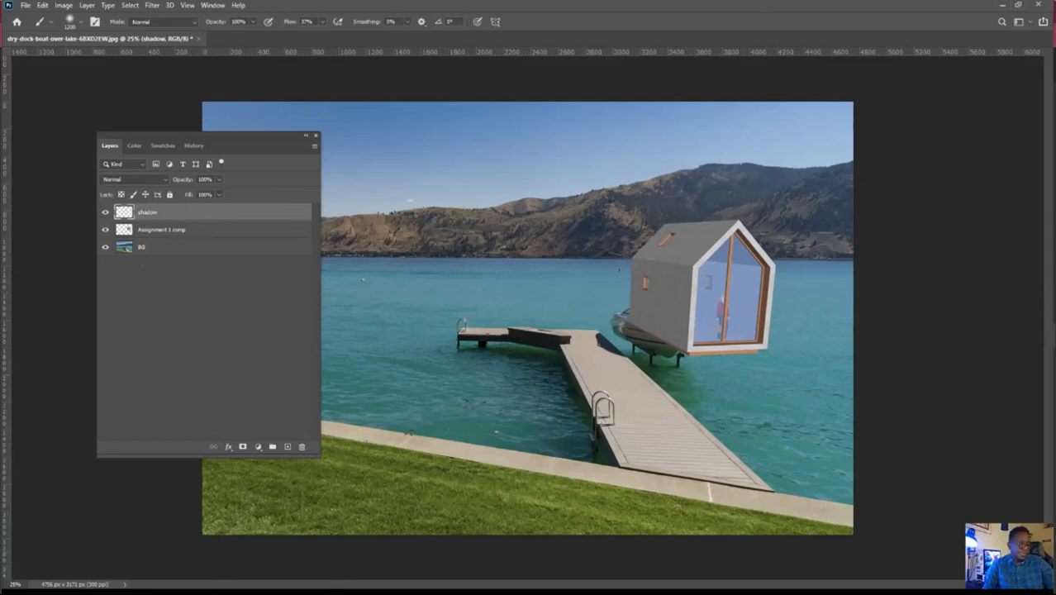
- Outline the house's shadow across the boat and dock end with the Polygonal Lasso, fill it black on the shadow layer, and deselect
{"action": "left_click_drag", "start_coordinate": [657, 592], "coordinate": [907, 132]}
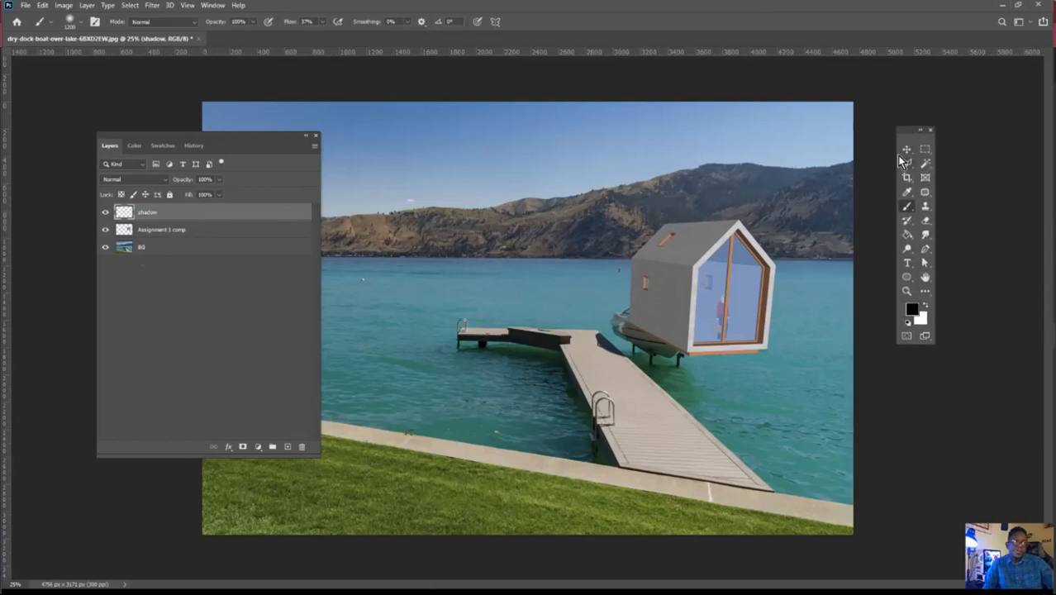
{"action": "left_click", "coordinate": [907, 163]}
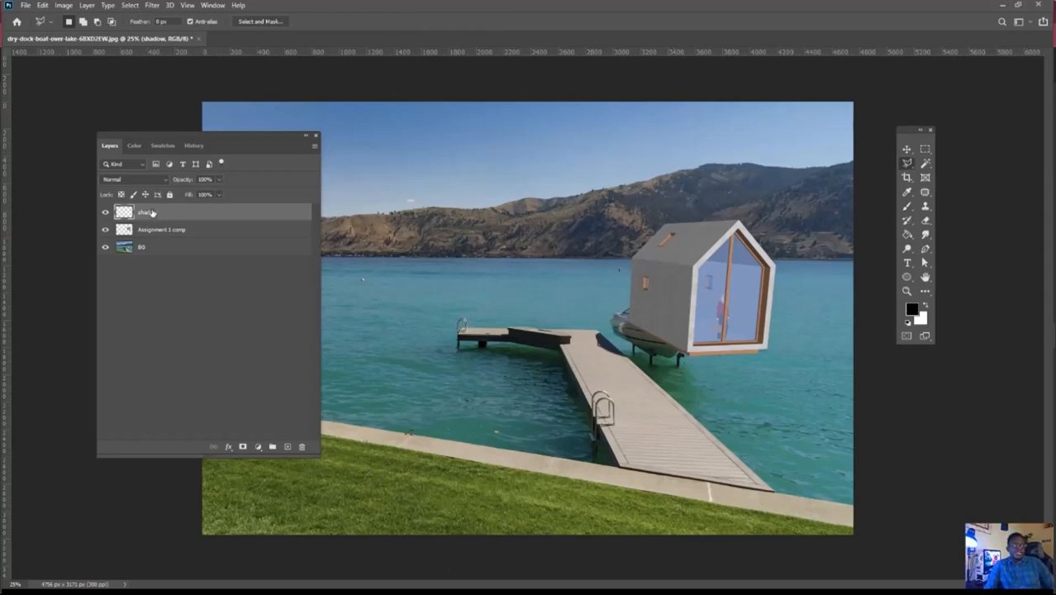
{"action": "mouse_move", "coordinate": [693, 357]}
{"action": "left_mouse_down"}
{"action": "mouse_move", "coordinate": [588, 351]}
{"action": "mouse_move", "coordinate": [605, 345]}
{"action": "mouse_move", "coordinate": [561, 320]}
{"action": "mouse_move", "coordinate": [655, 319]}
{"action": "mouse_move", "coordinate": [683, 331]}
{"action": "mouse_move", "coordinate": [693, 362]}
{"action": "left_mouse_up"}
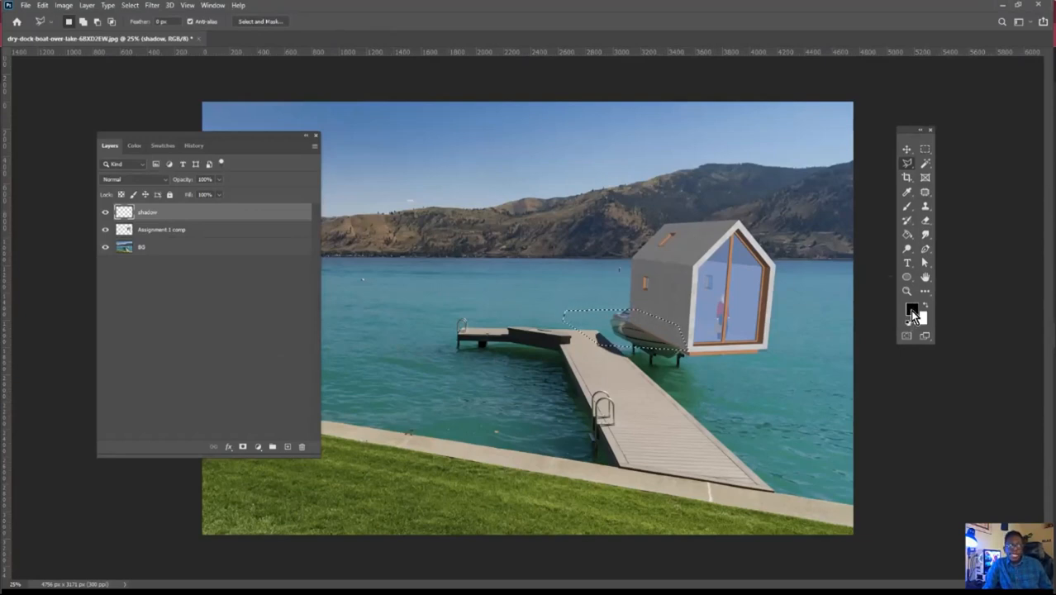
{"action": "left_click", "coordinate": [909, 234]}
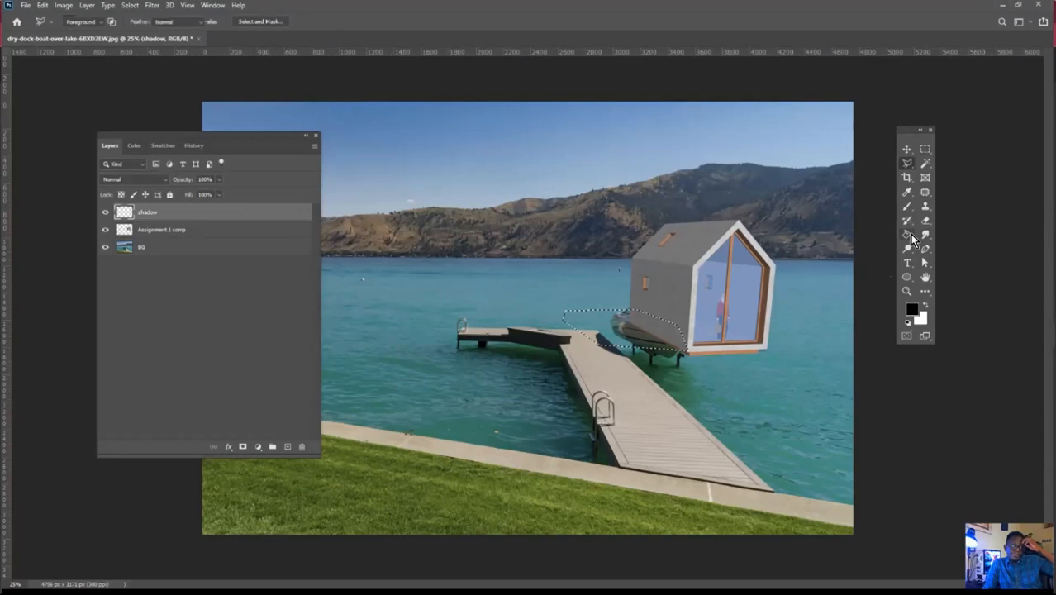
{"action": "left_click", "coordinate": [655, 345]}
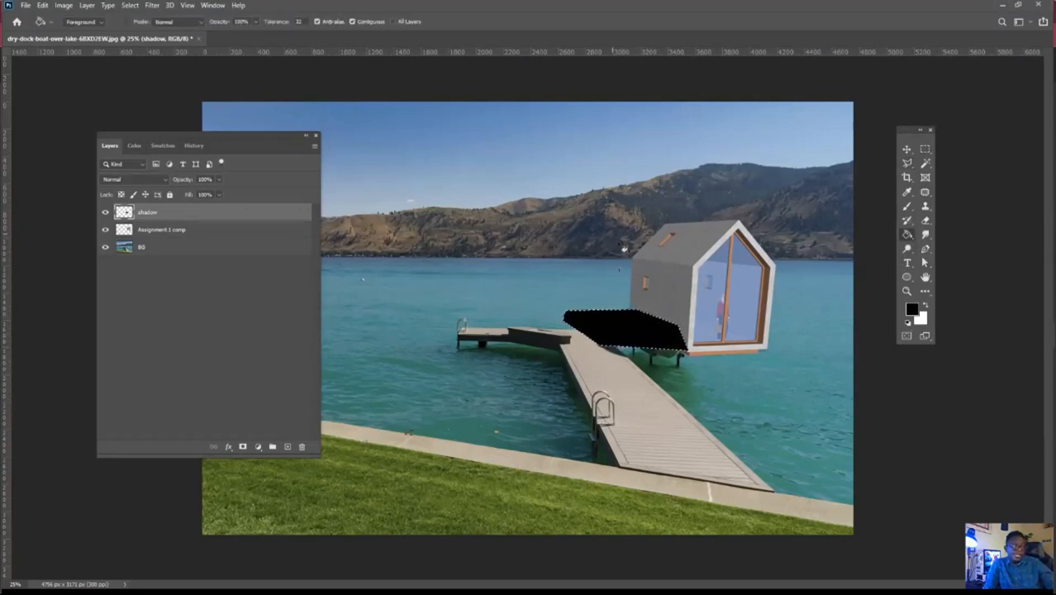
{"action": "left_click", "coordinate": [906, 166]}
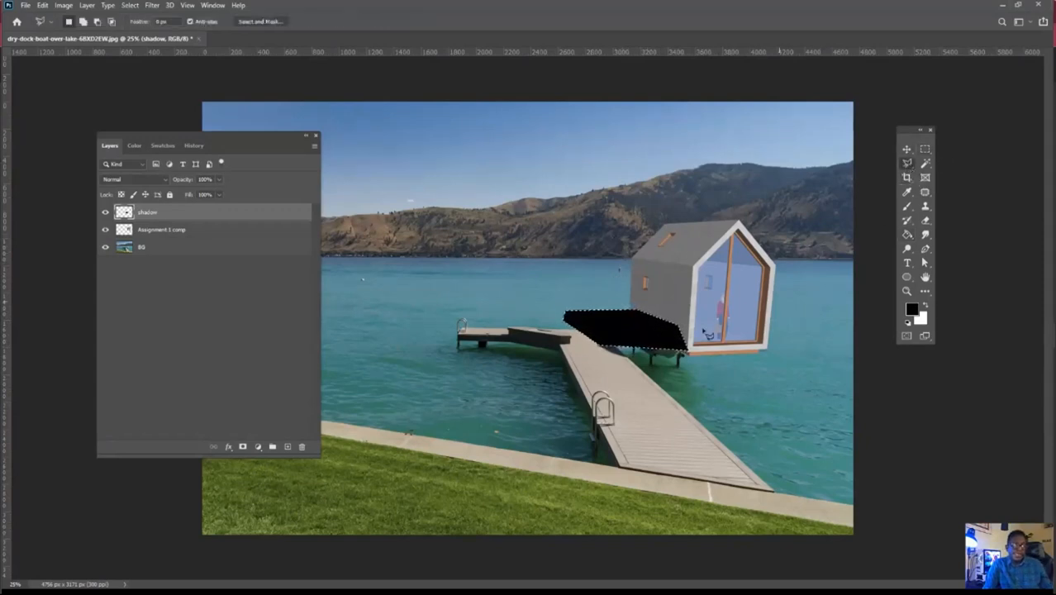
{"action": "right_click", "coordinate": [641, 326]}
{"action": "left_click", "coordinate": [693, 332]}
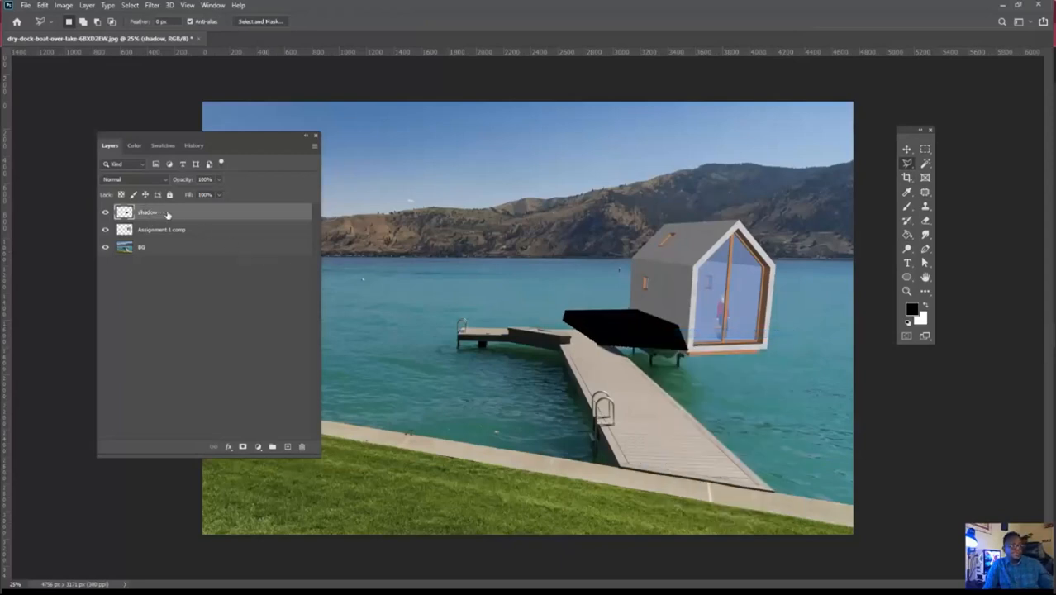
- Move the shadow layer beneath Assignment 1 comp and set its opacity to 34%
{"action": "left_click_drag", "start_coordinate": [177, 217], "coordinate": [182, 240]}
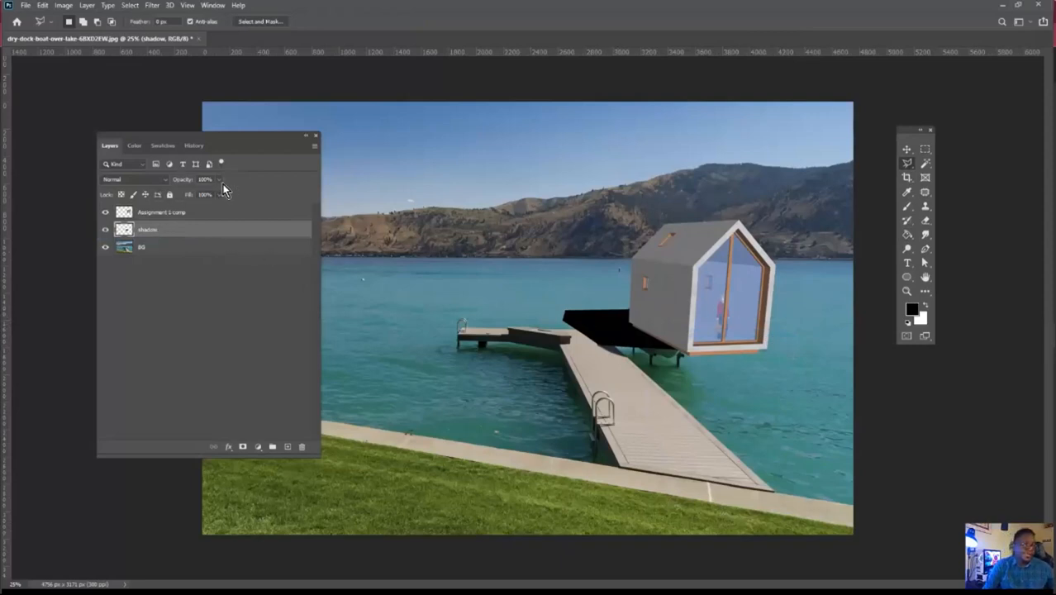
{"action": "left_click_drag", "start_coordinate": [206, 193], "coordinate": [186, 191]}
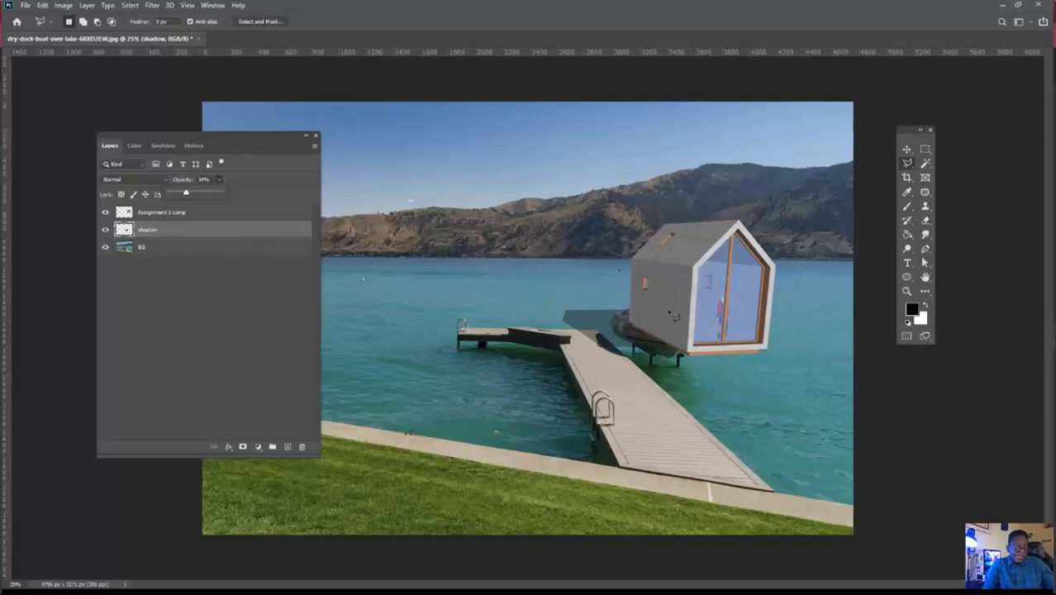
- Hide the shadow and Assignment 1 comp layers and move the toolbox clear of the boat
{"action": "scroll", "coordinate": [674, 317], "scroll_direction": "up", "scroll_amount": 6, "text": "alt"}
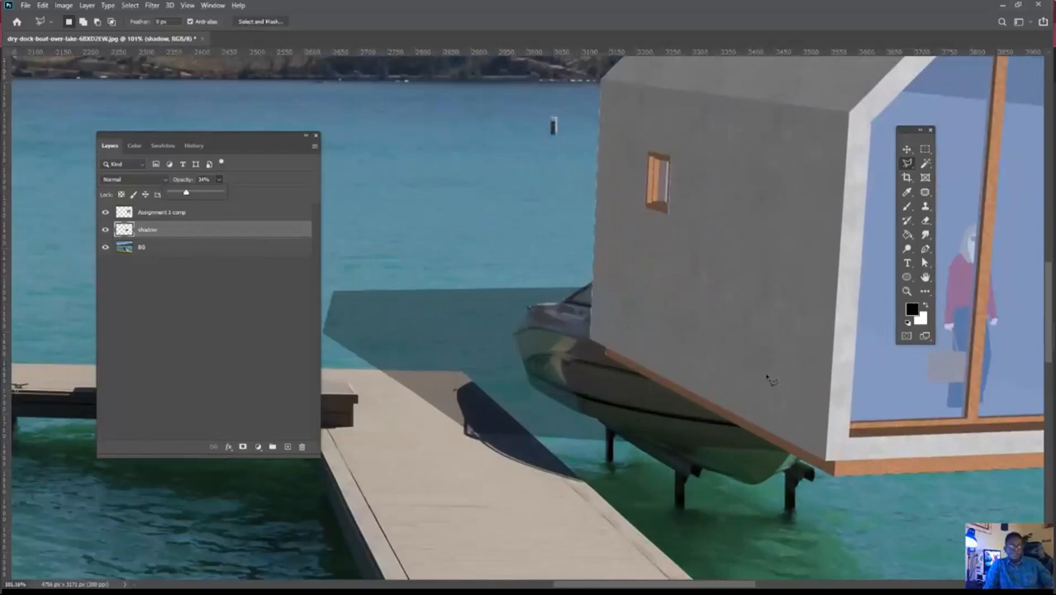
{"action": "left_click", "coordinate": [106, 230]}
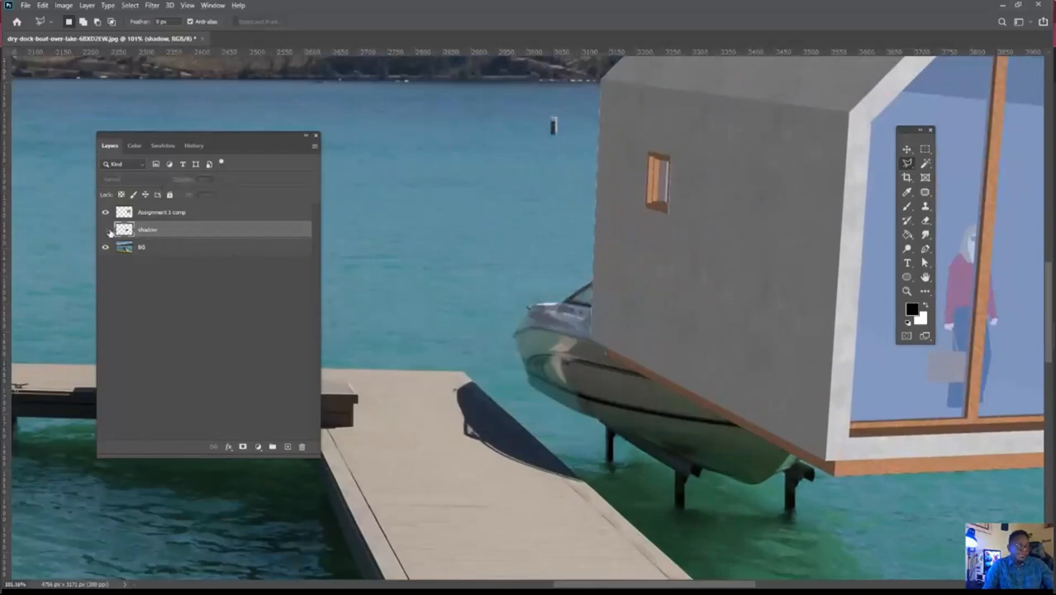
{"action": "left_click", "coordinate": [105, 213]}
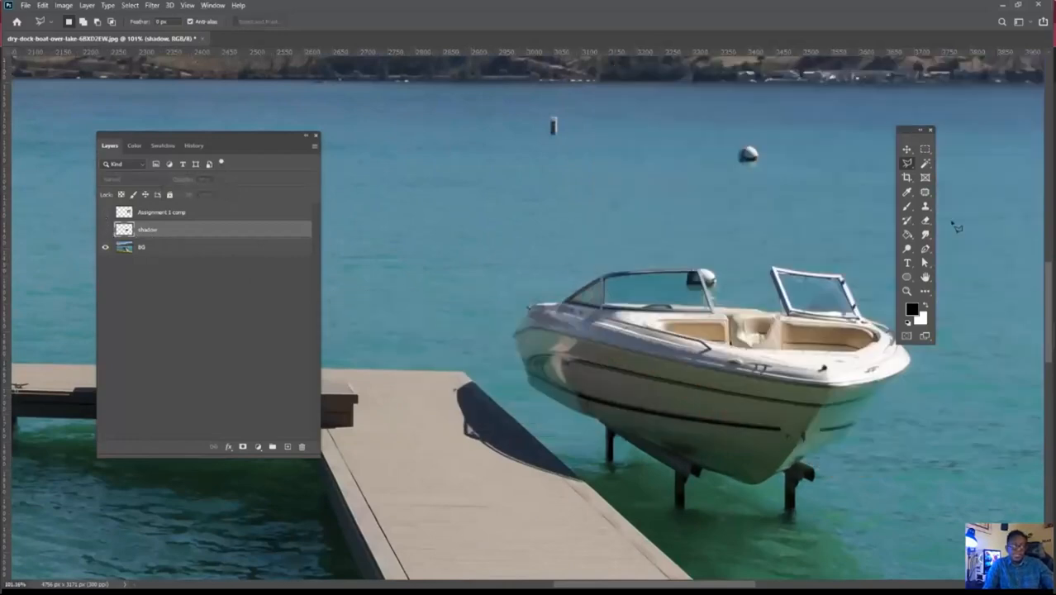
{"action": "left_click_drag", "start_coordinate": [915, 130], "coordinate": [983, 98]}
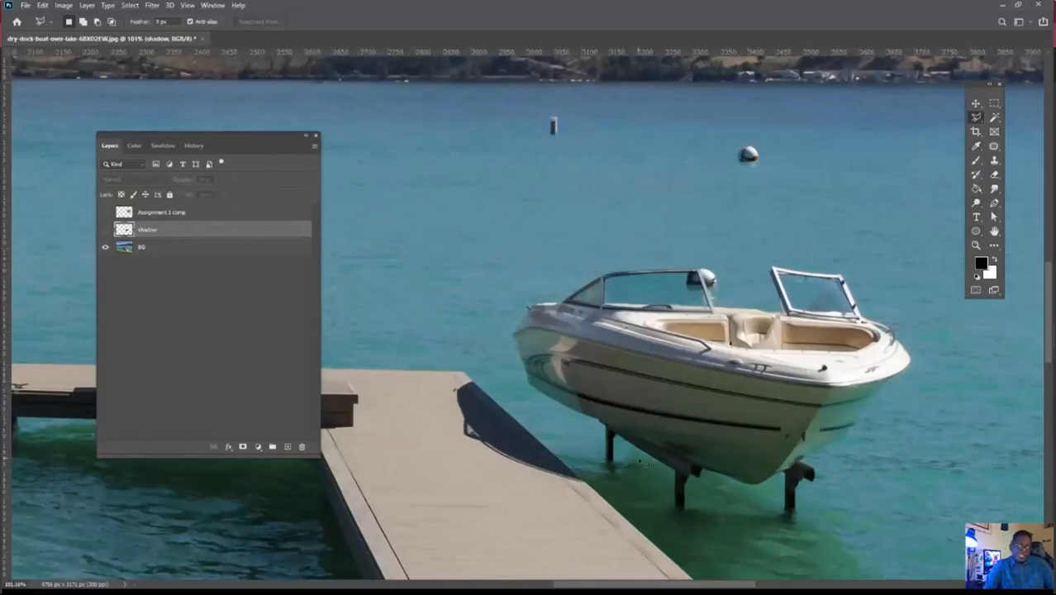
- Trace the boat's outline with the Polygonal Lasso along the underside of the hull, around the bow and up to the bow rail
{"action": "left_click", "coordinate": [559, 403]}
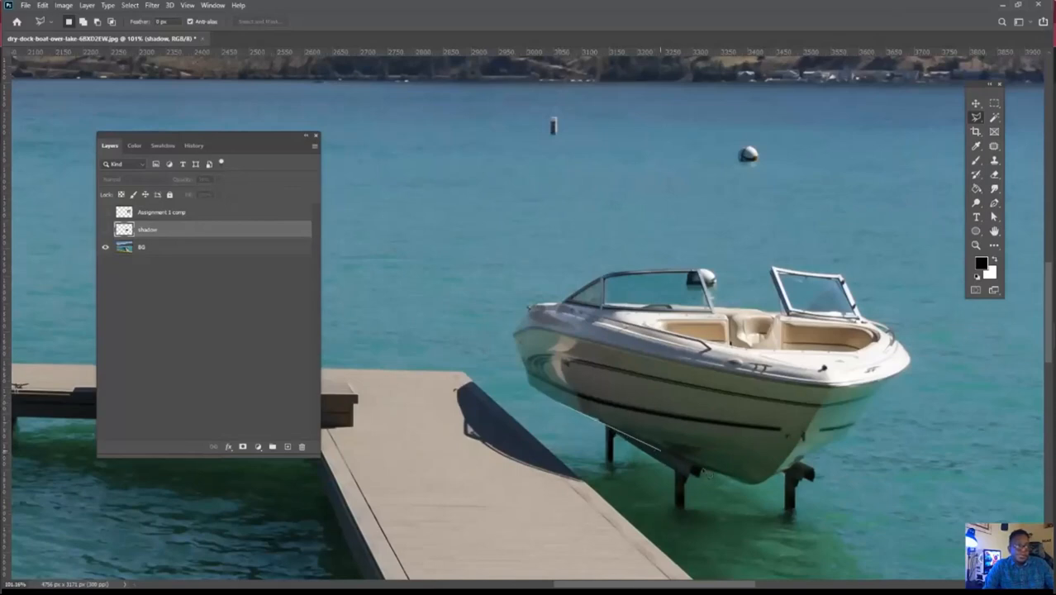
{"action": "left_click", "coordinate": [732, 473]}
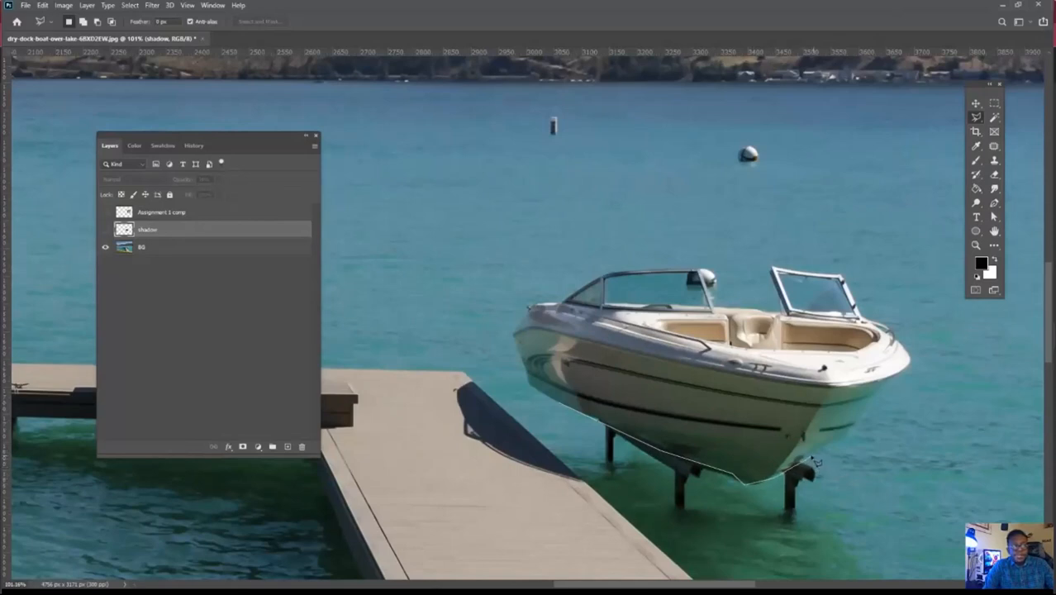
{"action": "left_click", "coordinate": [856, 432]}
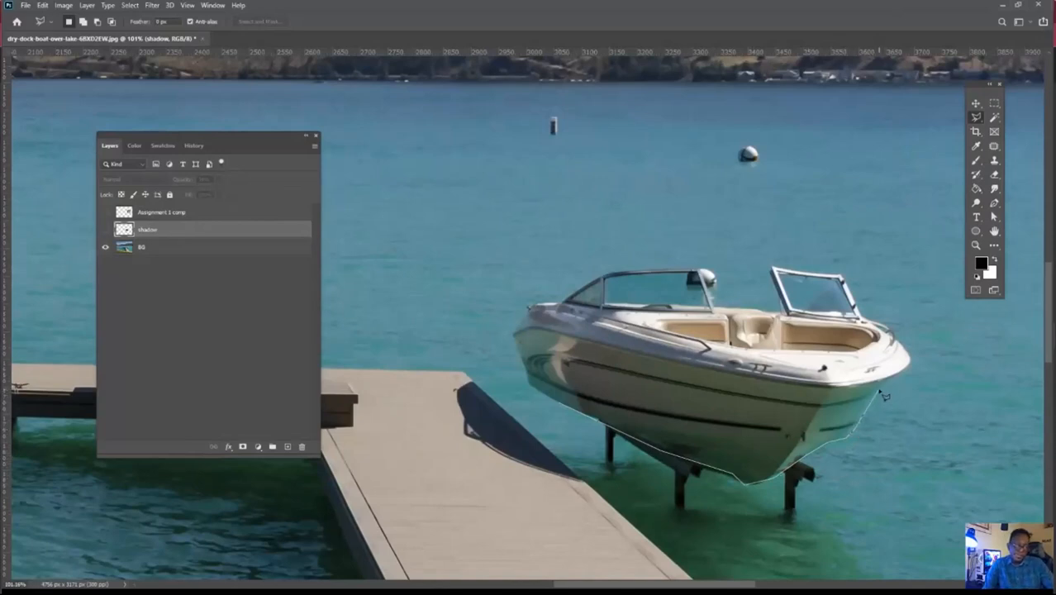
{"action": "scroll", "coordinate": [885, 396], "scroll_direction": "up", "scroll_amount": 1, "text": "alt"}
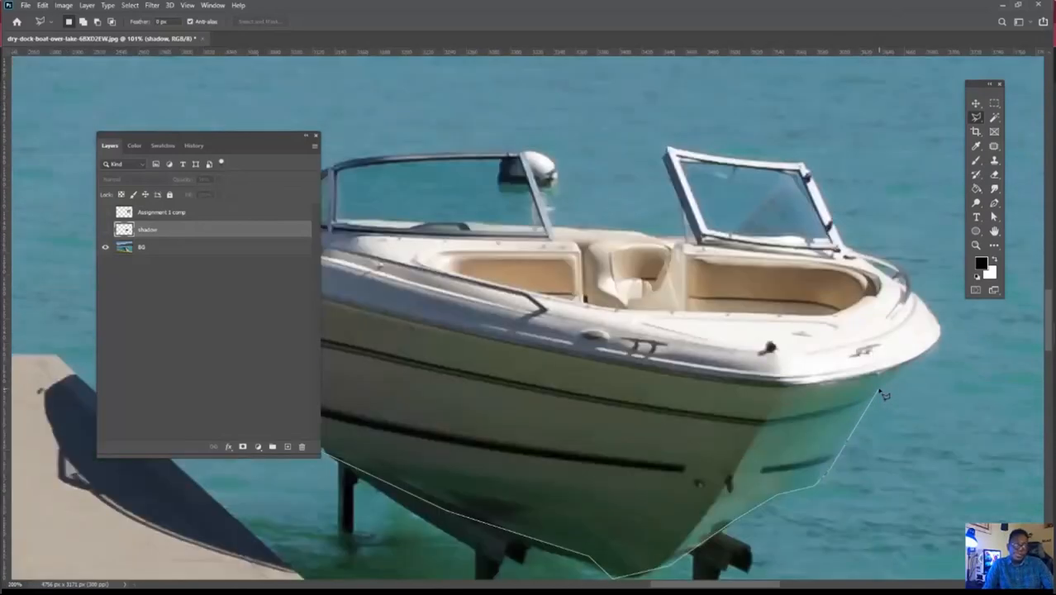
{"action": "scroll", "coordinate": [886, 396], "scroll_direction": "up", "scroll_amount": 1, "text": "alt"}
{"action": "left_click", "coordinate": [886, 393]}
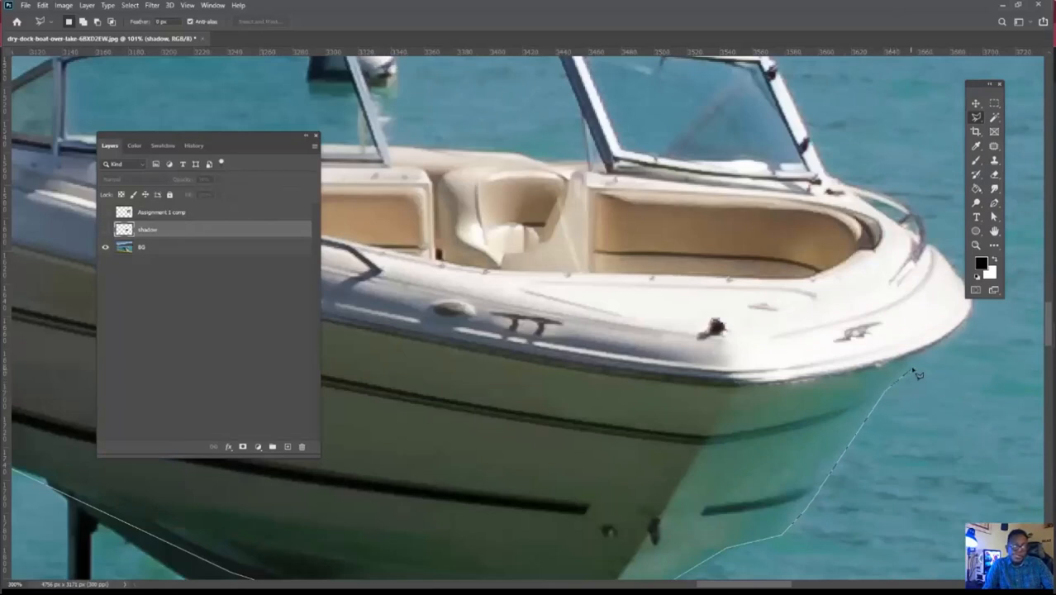
{"action": "left_click", "coordinate": [970, 326]}
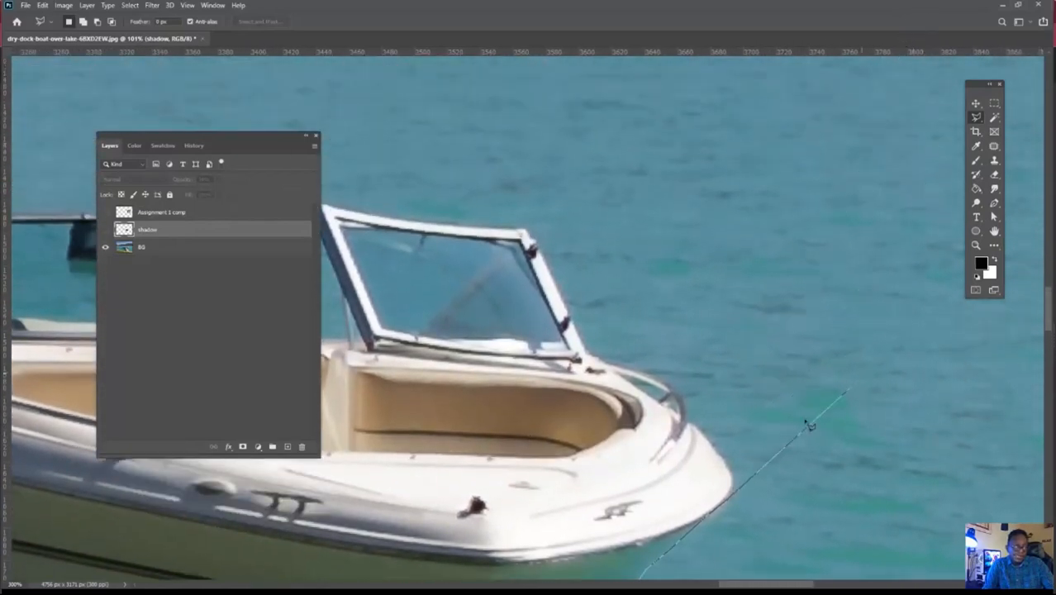
{"action": "scroll", "coordinate": [739, 489], "scroll_direction": "up", "scroll_amount": 1, "text": "alt"}
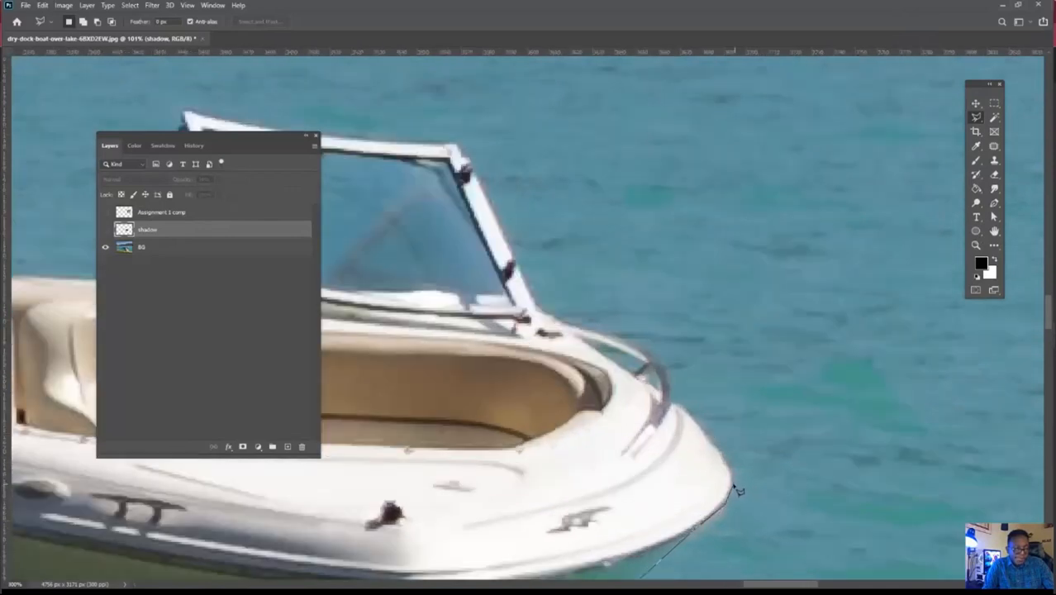
{"action": "left_click", "coordinate": [726, 463]}
{"action": "left_click", "coordinate": [672, 400]}
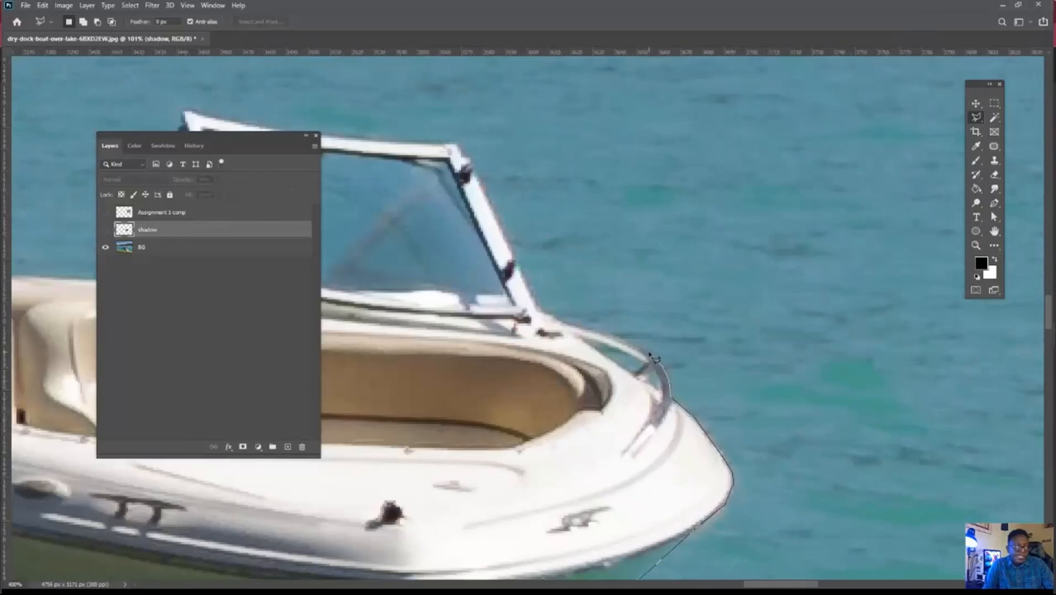
- Continue the Polygonal Lasso outline along the boat's bow rail and up around the outer frame of the front windshield section
{"action": "left_click", "coordinate": [626, 340]}
{"action": "left_click", "coordinate": [572, 322]}
{"action": "left_click", "coordinate": [542, 312]}
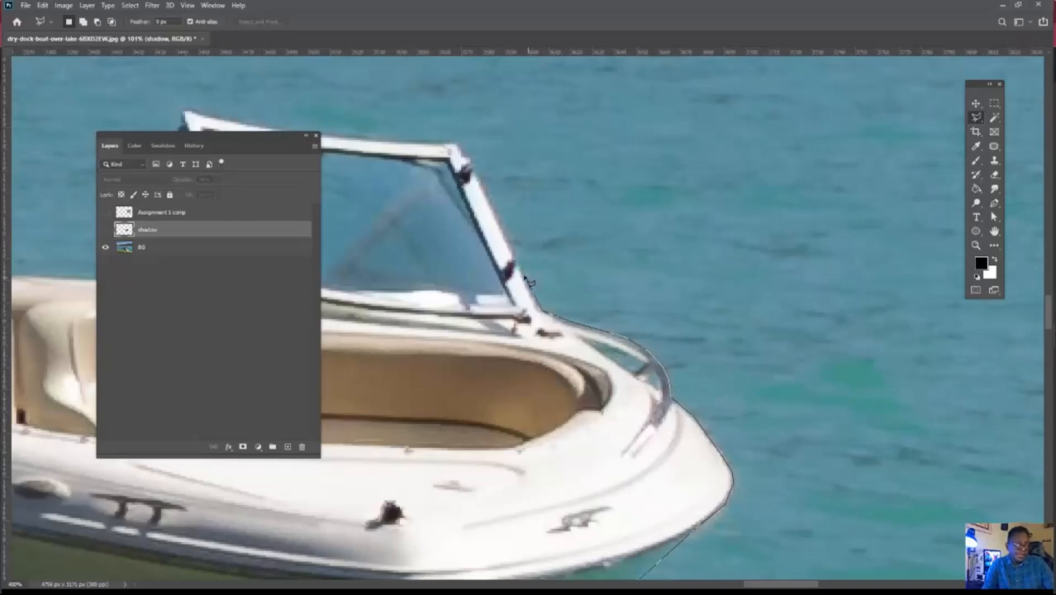
{"action": "left_click", "coordinate": [458, 146]}
{"action": "mouse_move", "coordinate": [595, 258]}
{"action": "left_mouse_down"}
{"action": "mouse_move", "coordinate": [680, 294]}
{"action": "mouse_move", "coordinate": [816, 328]}
{"action": "mouse_move", "coordinate": [907, 326]}
{"action": "left_mouse_up"}
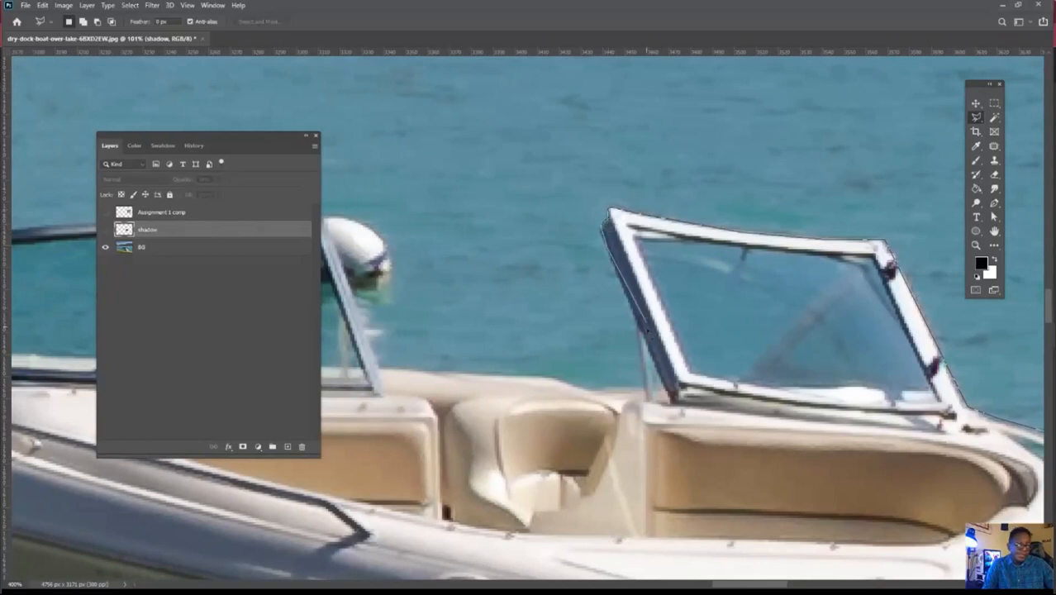
- Extend the Polygonal Lasso outline down the open windshield's inner edge and along the boat's far side rim to the other windshield
{"action": "left_click", "coordinate": [636, 321]}
{"action": "left_click", "coordinate": [644, 389]}
{"action": "left_click", "coordinate": [568, 385]}
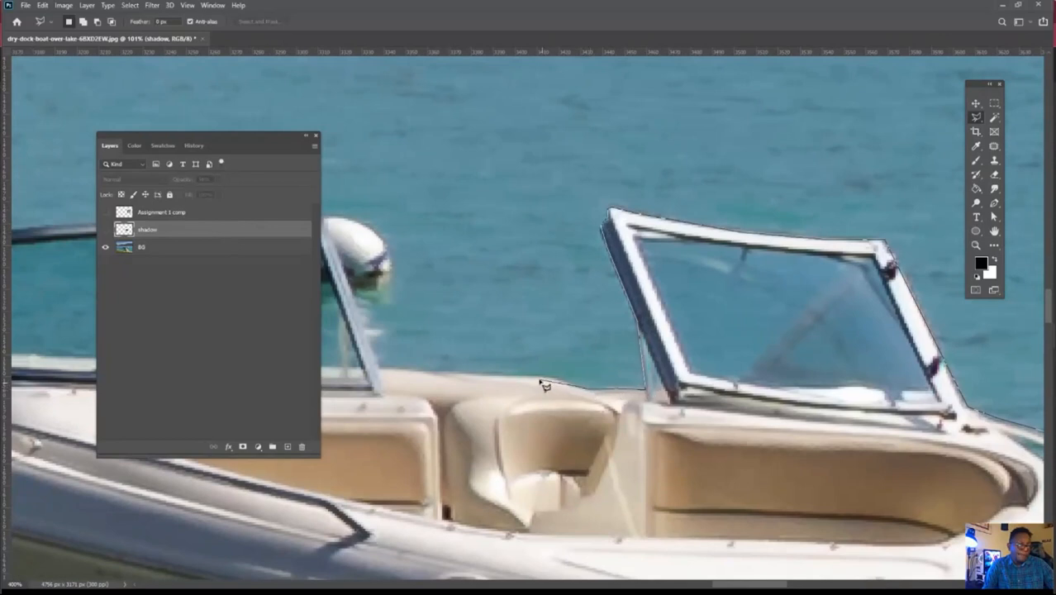
{"action": "left_click", "coordinate": [377, 370]}
{"action": "left_click_drag", "start_coordinate": [443, 317], "coordinate": [856, 413]}
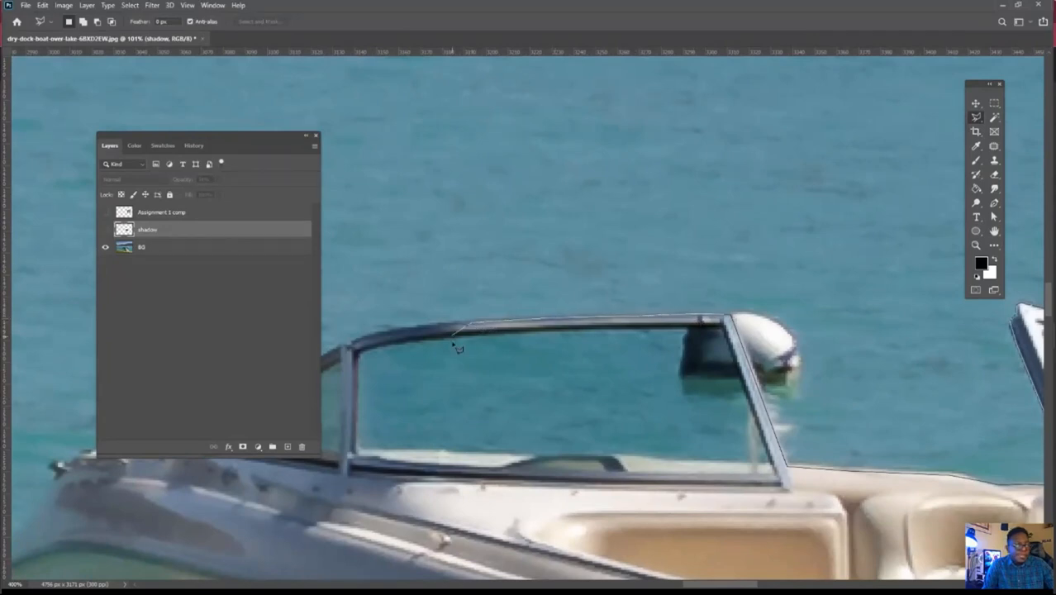
- Trace the remaining windshield frame, stern and lower hull edge with the Polygonal Lasso, and close the selection around the boat
{"action": "left_click_drag", "start_coordinate": [457, 348], "coordinate": [719, 298]}
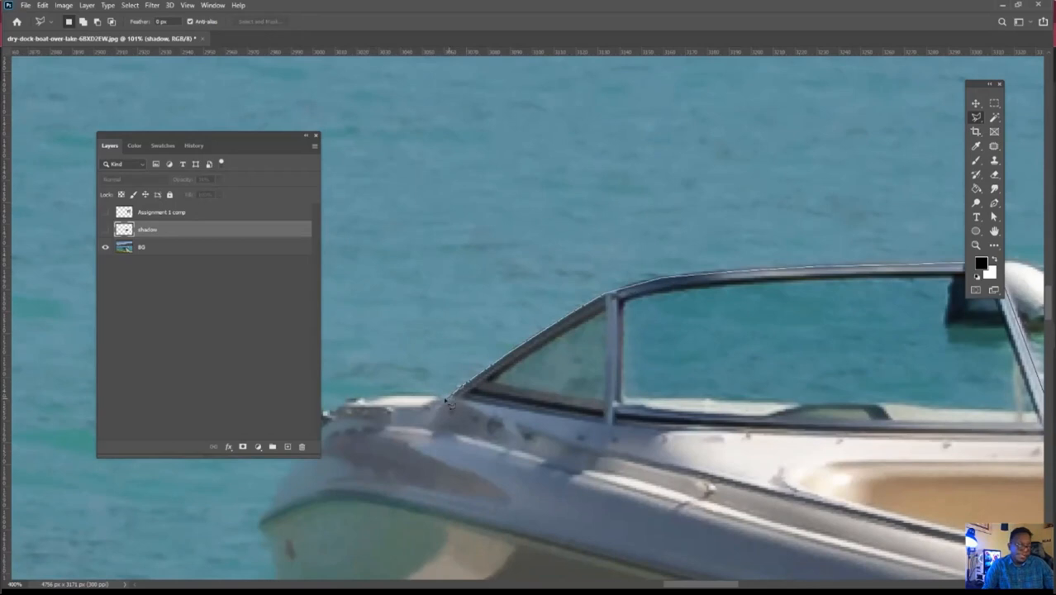
{"action": "left_click_drag", "start_coordinate": [436, 409], "coordinate": [670, 251]}
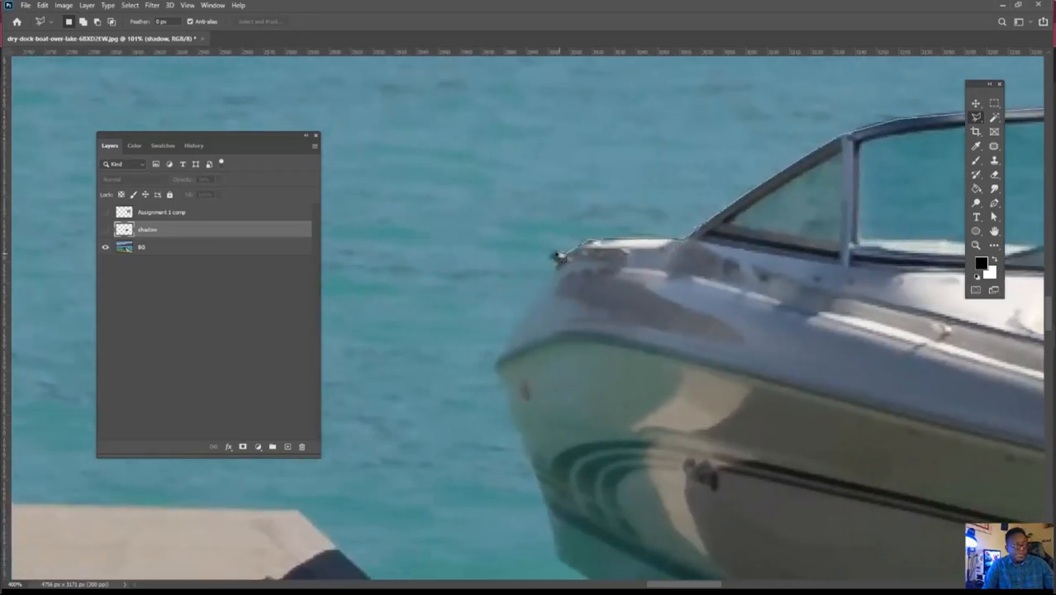
{"action": "mouse_move", "coordinate": [558, 263]}
{"action": "left_mouse_down"}
{"action": "mouse_move", "coordinate": [508, 350]}
{"action": "mouse_move", "coordinate": [503, 389]}
{"action": "left_mouse_up"}
{"action": "mouse_move", "coordinate": [524, 426]}
{"action": "left_mouse_down"}
{"action": "mouse_move", "coordinate": [544, 495]}
{"action": "mouse_move", "coordinate": [484, 197]}
{"action": "left_mouse_up"}
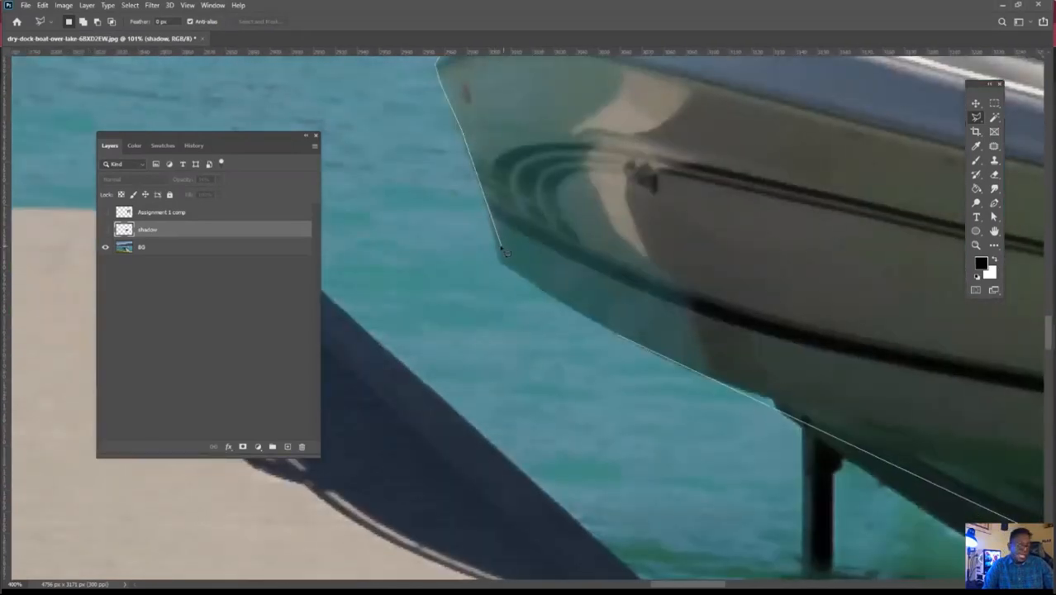
{"action": "left_click", "coordinate": [497, 260]}
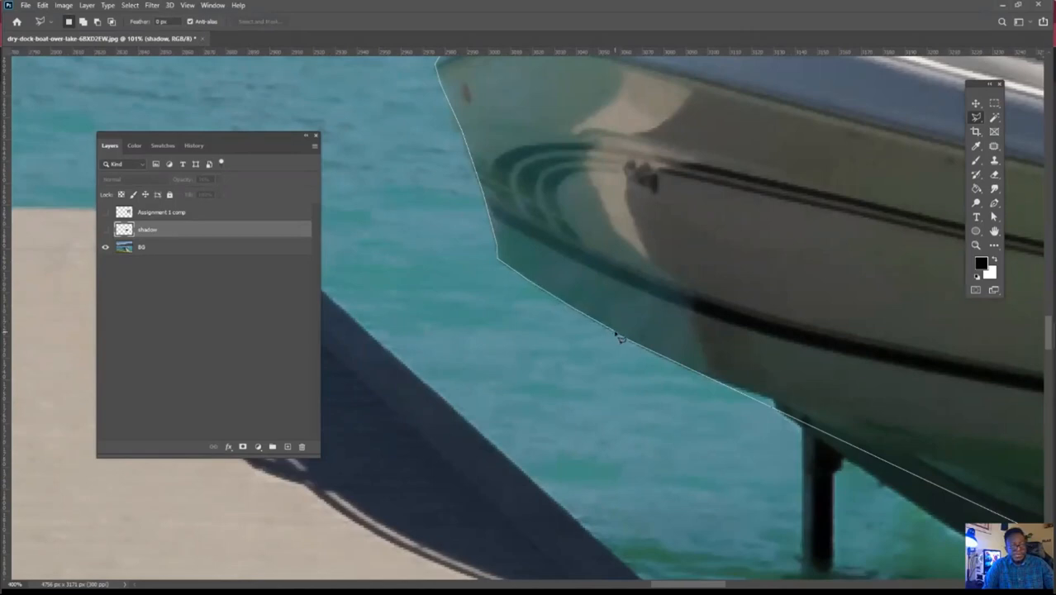
{"action": "double_click", "coordinate": [620, 336]}
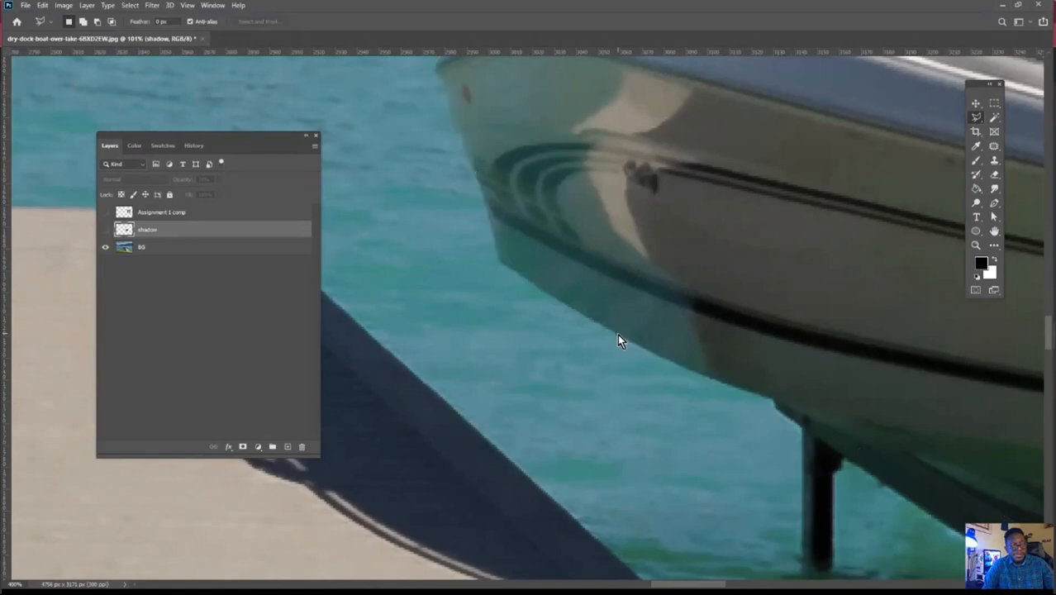
{"action": "scroll", "coordinate": [614, 311], "scroll_direction": "down", "scroll_amount": 6, "text": "alt"}
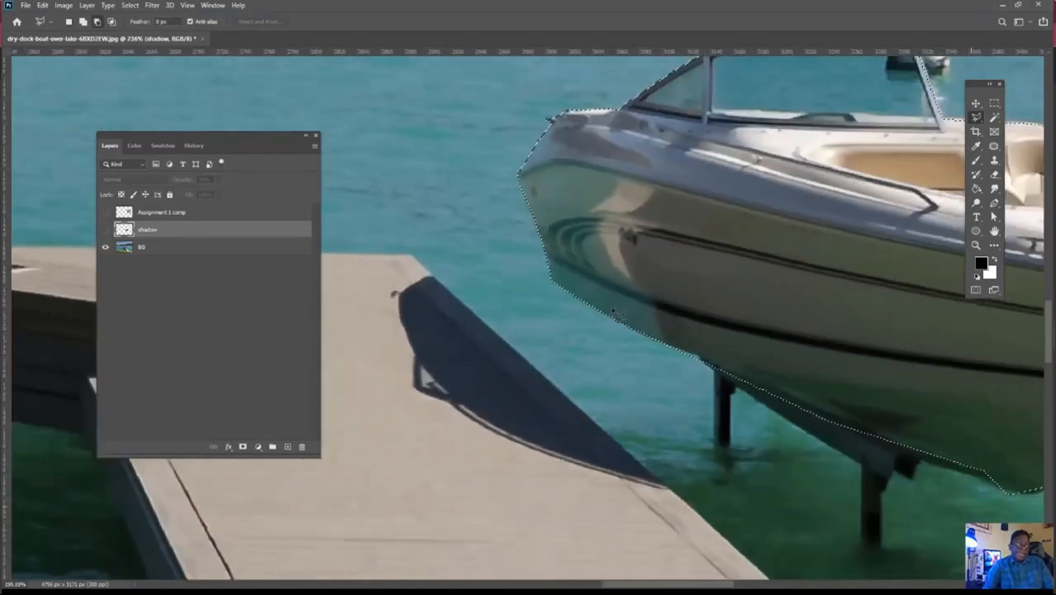
{"action": "scroll", "coordinate": [798, 289], "scroll_direction": "up", "scroll_amount": 2, "text": "alt"}
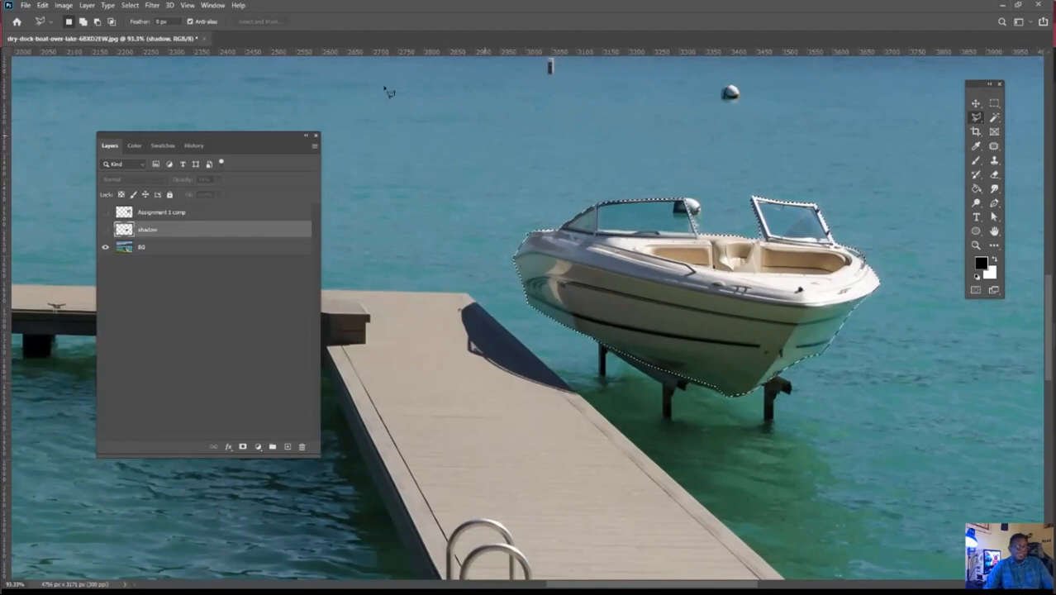
- Copy the selected boat from the BG layer and paste it in place onto a new layer
{"action": "left_click", "coordinate": [41, 4]}
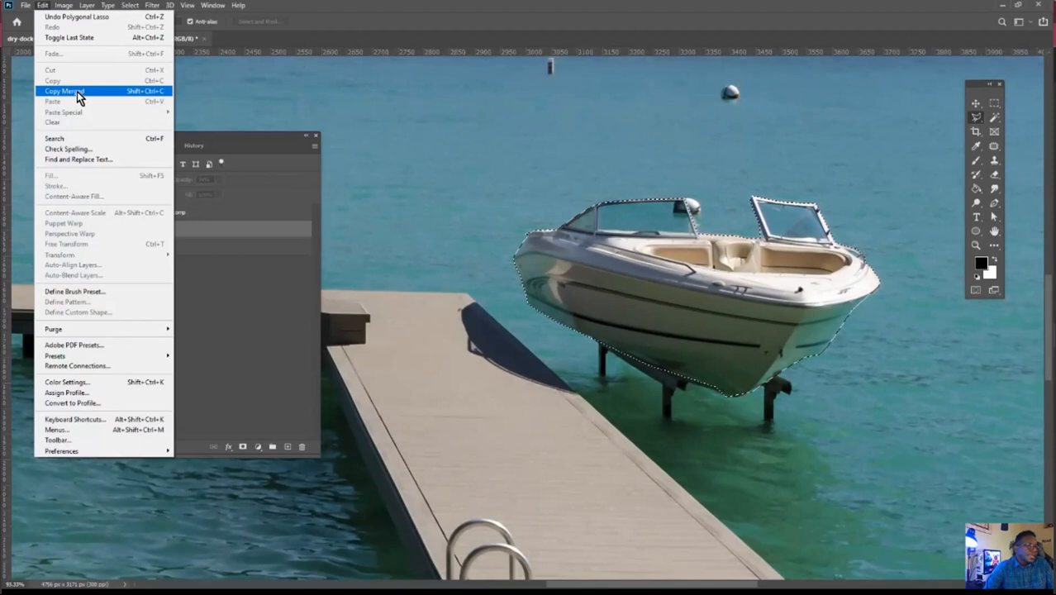
{"action": "left_click", "coordinate": [188, 245]}
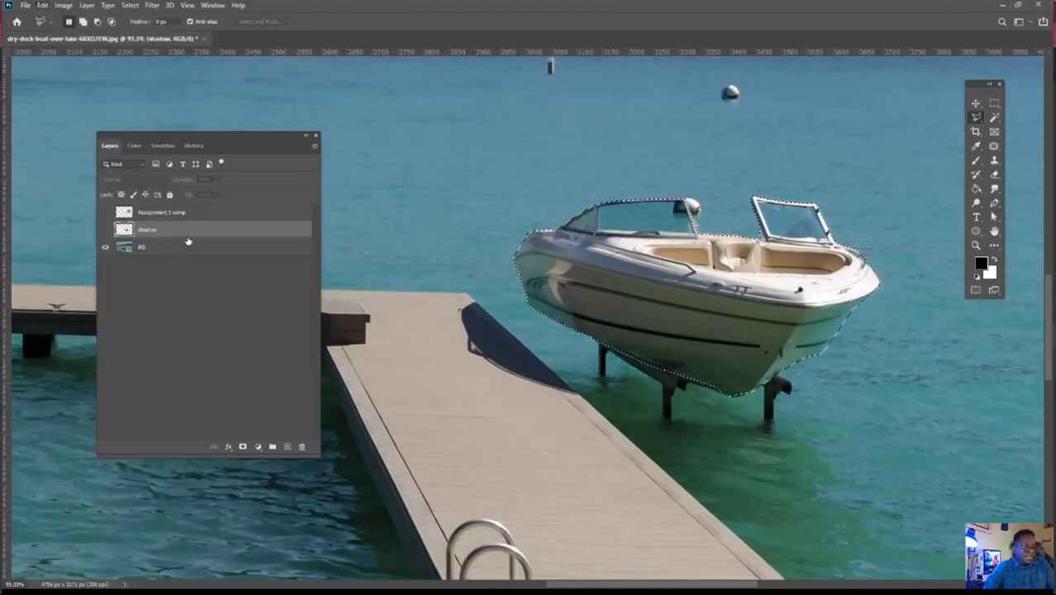
{"action": "left_click", "coordinate": [154, 250]}
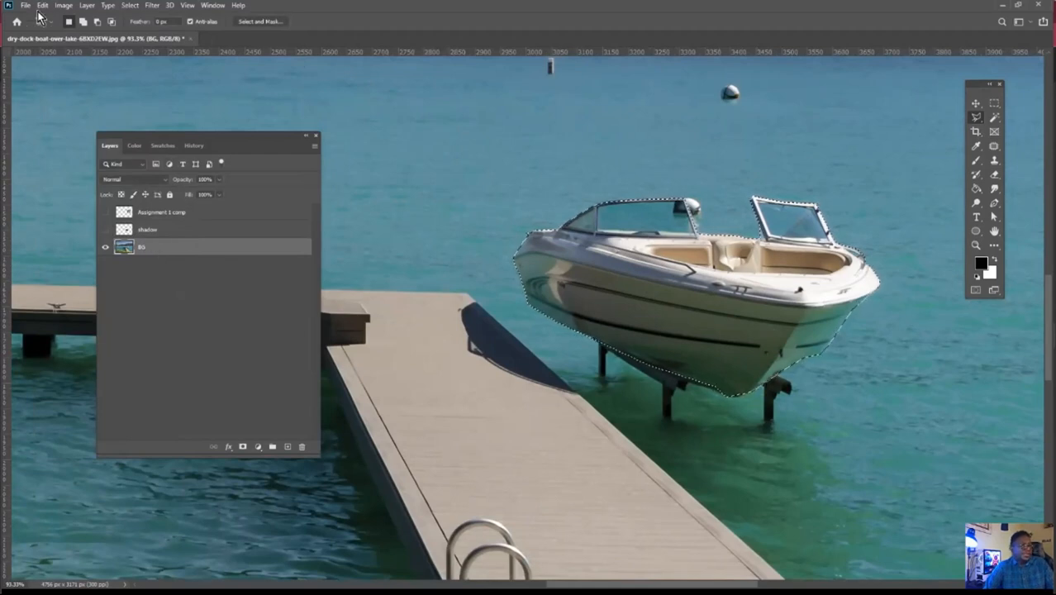
{"action": "left_click", "coordinate": [42, 6]}
{"action": "left_click", "coordinate": [66, 81]}
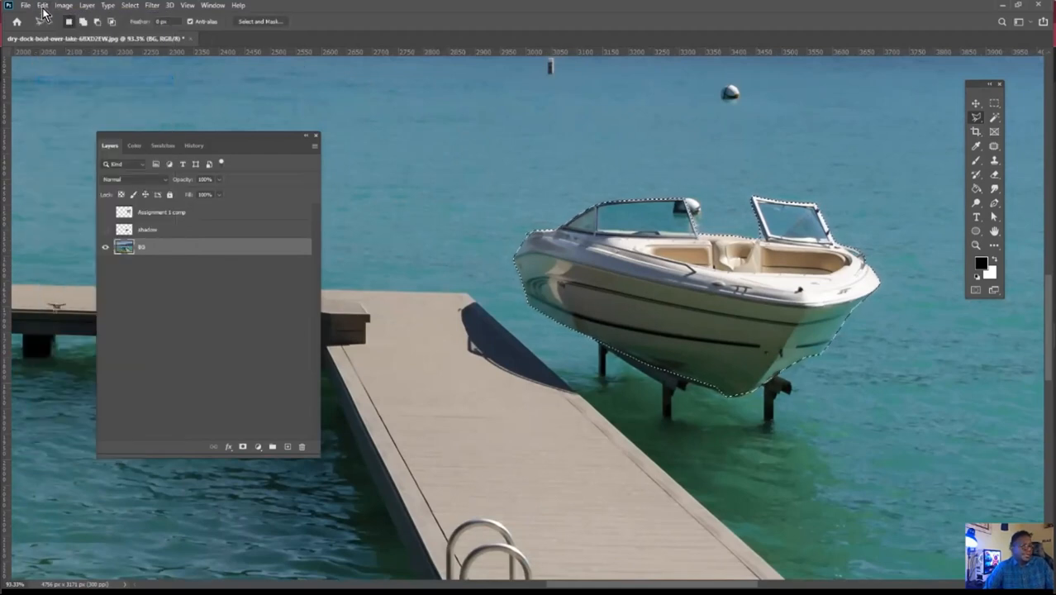
{"action": "left_click", "coordinate": [43, 5]}
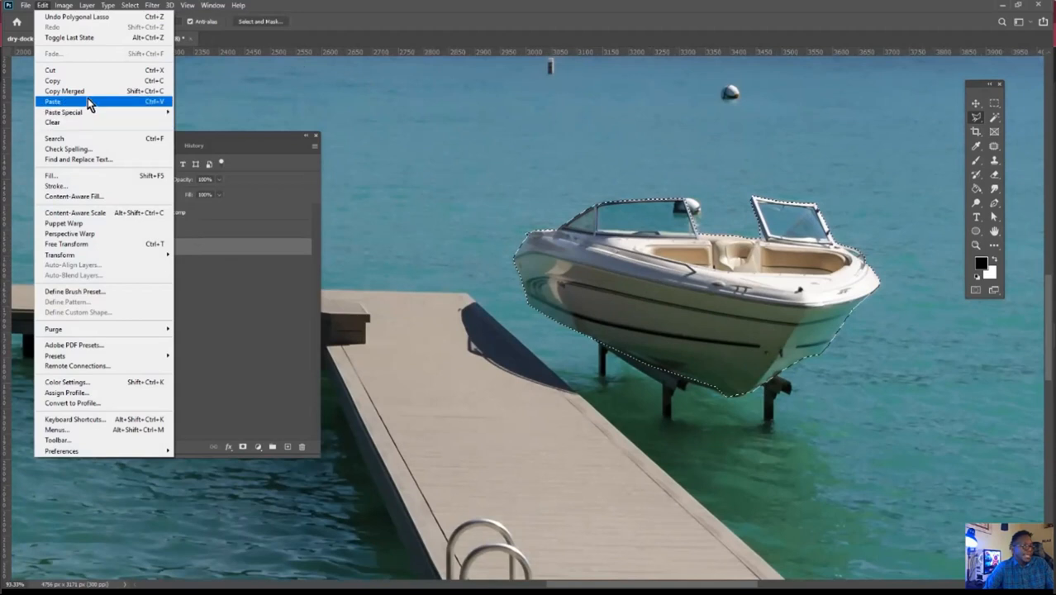
{"action": "mouse_move", "coordinate": [101, 113]}
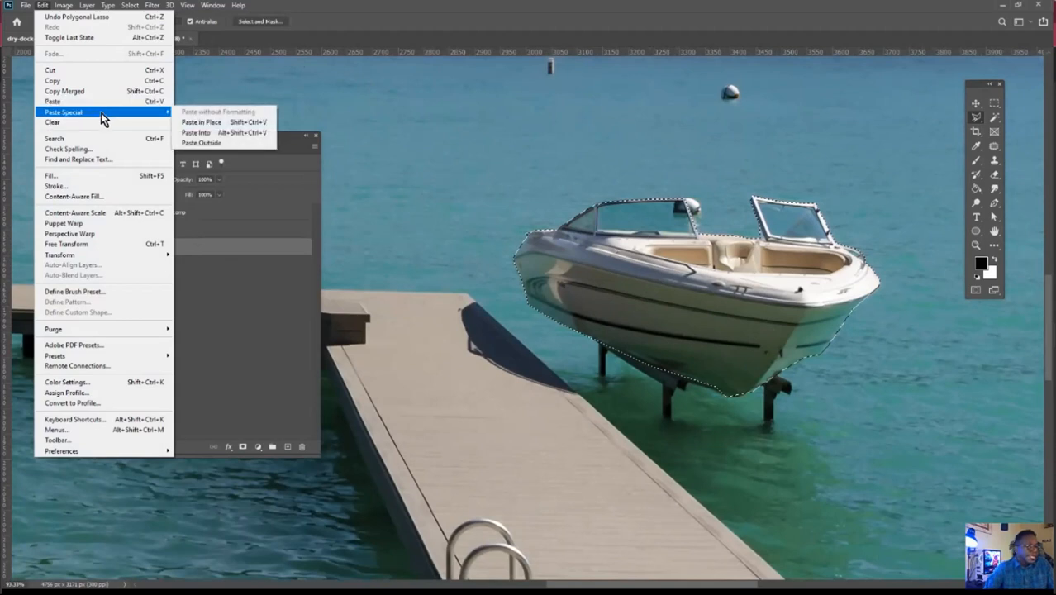
{"action": "left_click", "coordinate": [217, 124]}
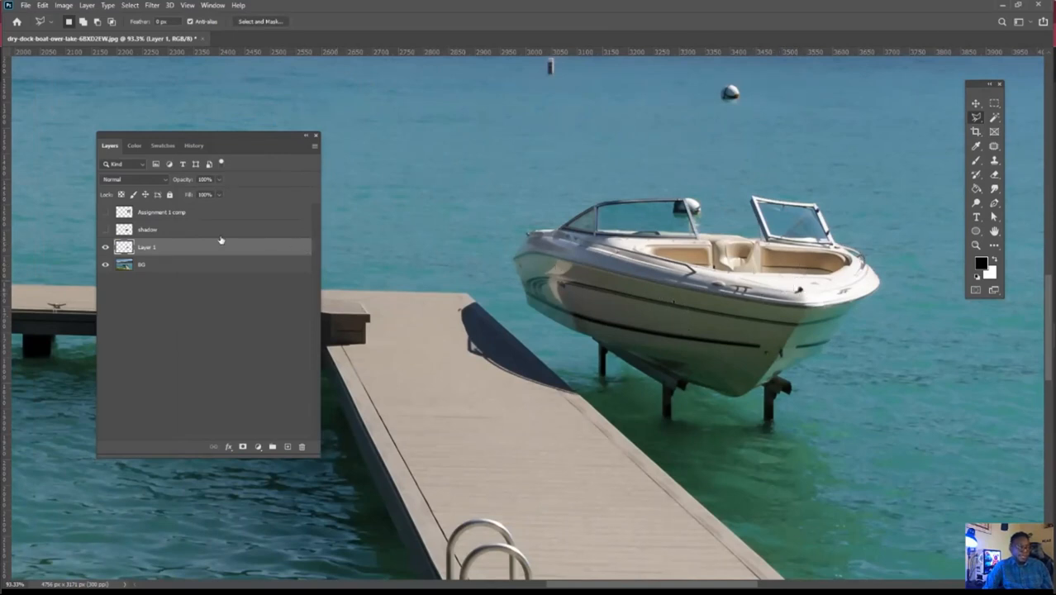
- Hide the BG layer to check the boat cutout, and turn on the shadow and Assignment 1 comp layers
{"action": "left_click", "coordinate": [104, 266]}
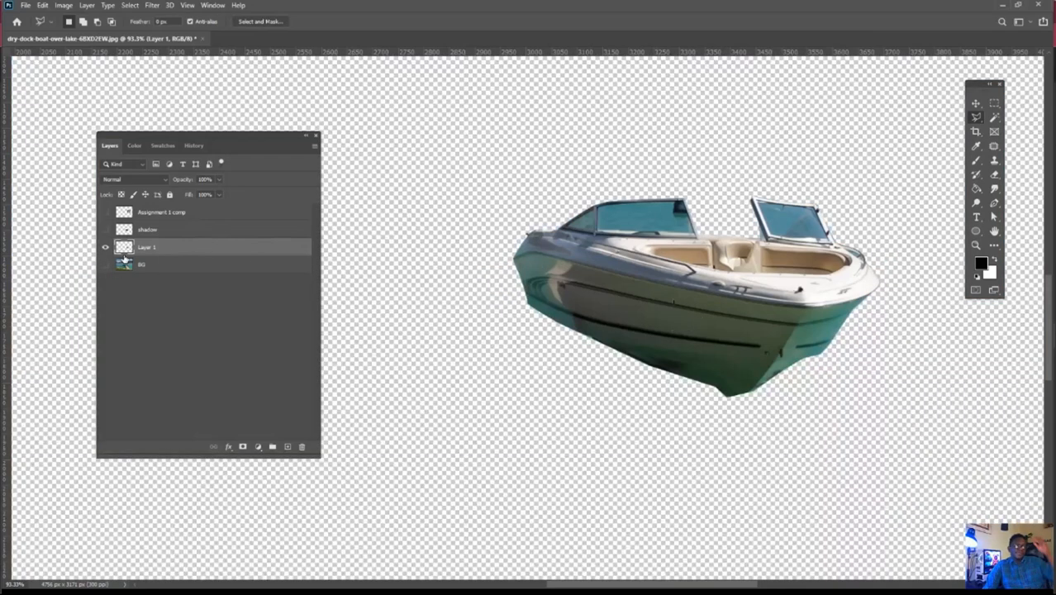
{"action": "left_click", "coordinate": [105, 248]}
{"action": "left_click", "coordinate": [105, 248]}
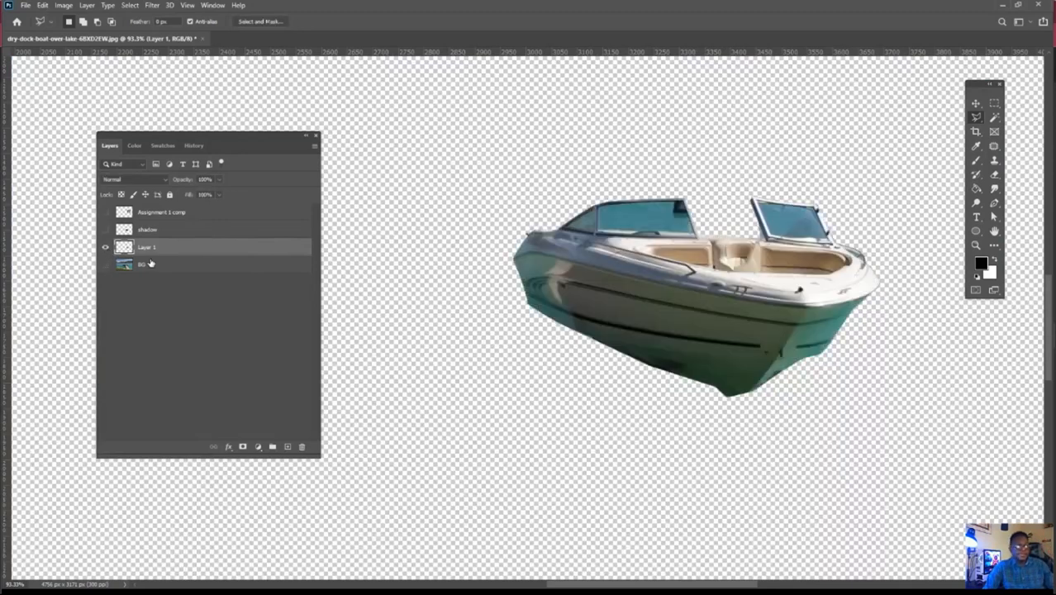
{"action": "left_click", "coordinate": [106, 229]}
{"action": "left_click", "coordinate": [106, 213]}
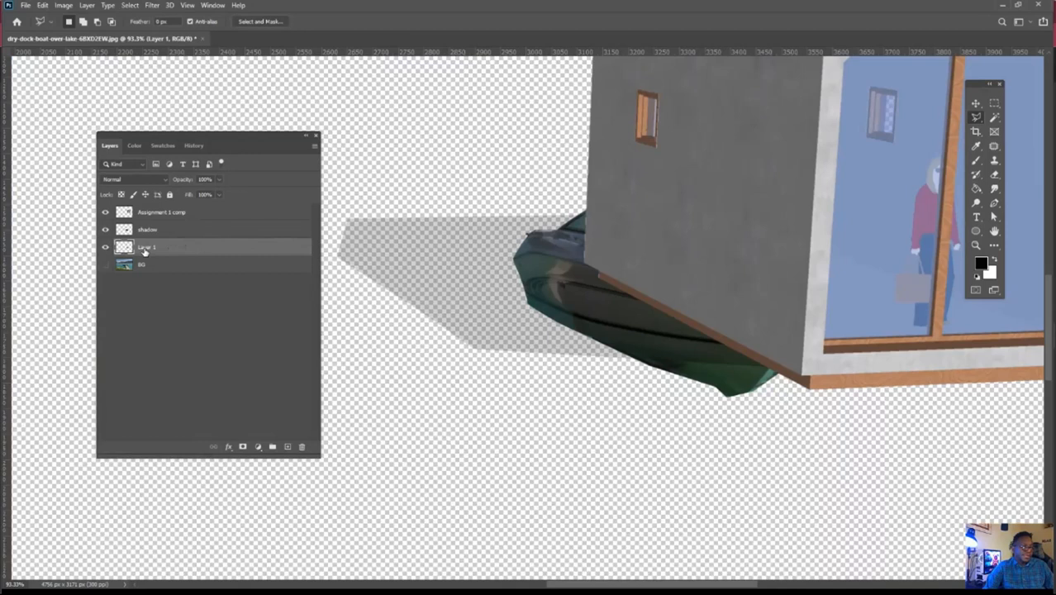
- Rename the cutout layer to boat and move it above Assignment 1 comp, with the BG layer shown again
{"action": "type", "text": "boat"}
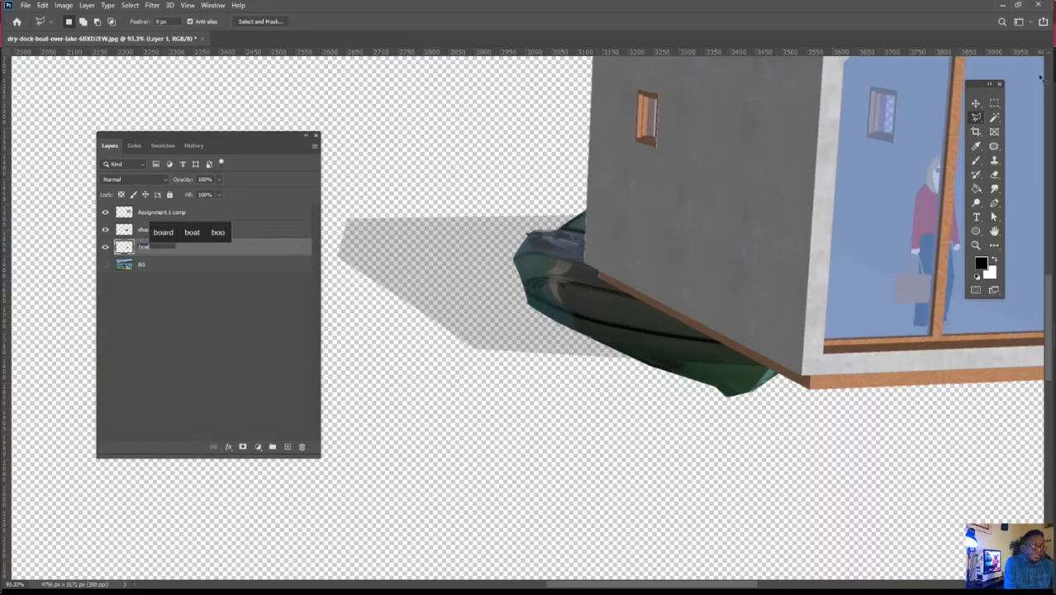
{"action": "key", "text": "Return"}
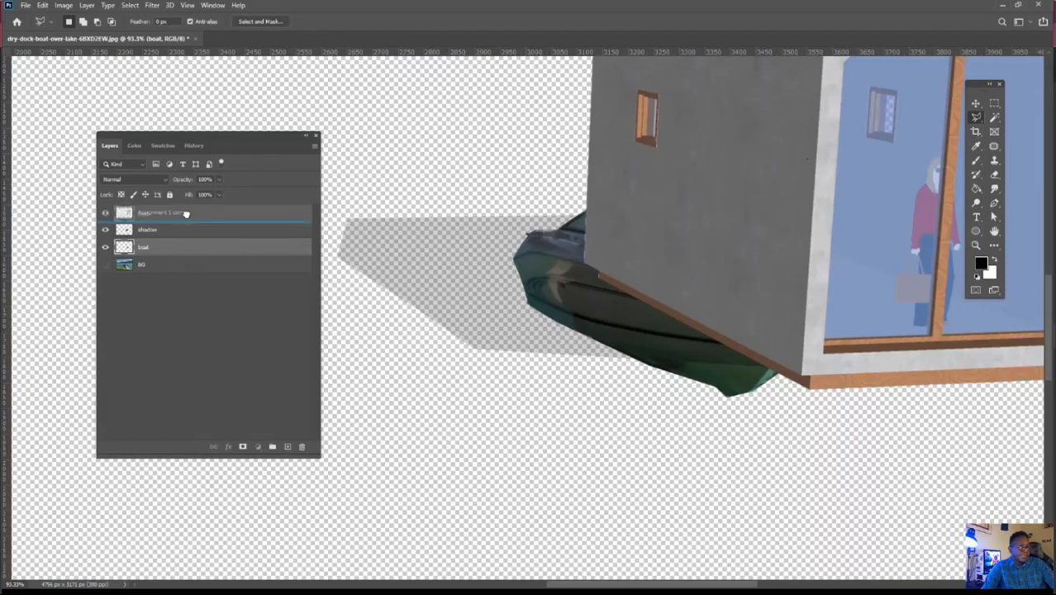
{"action": "left_click_drag", "start_coordinate": [189, 214], "coordinate": [189, 207]}
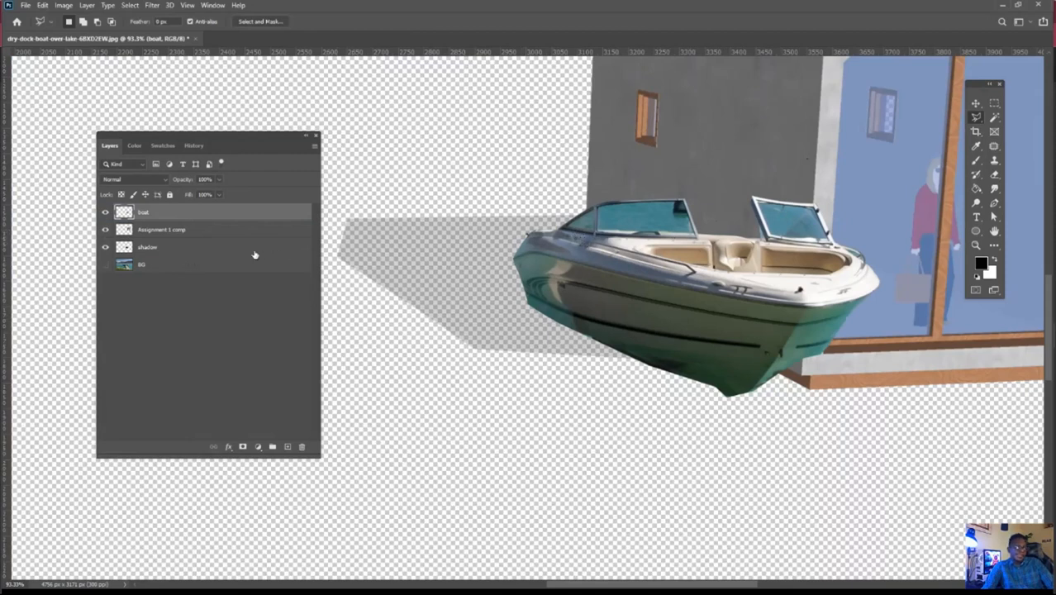
{"action": "left_click", "coordinate": [105, 264]}
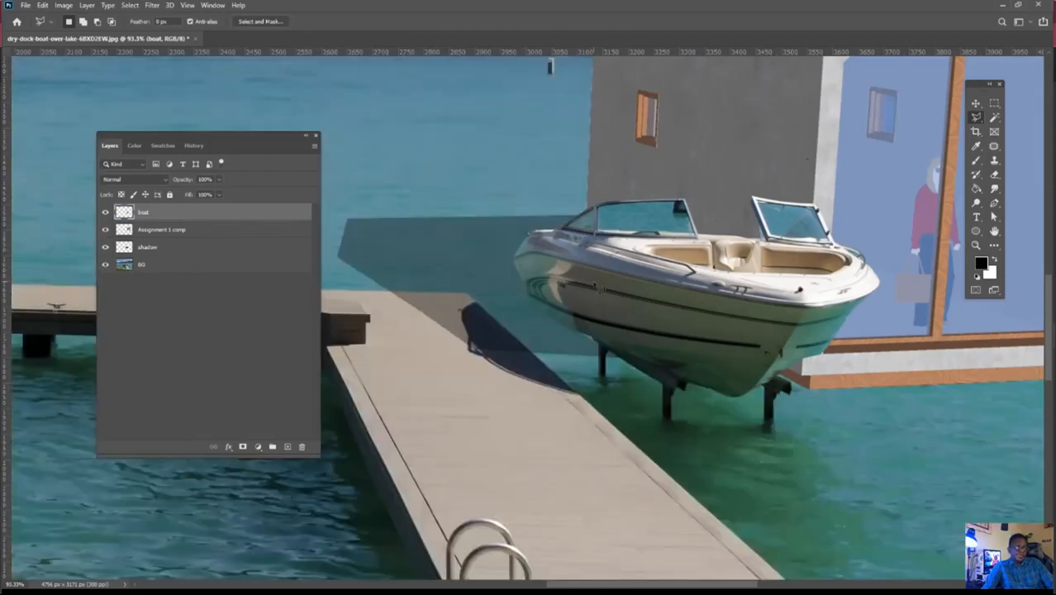
- Examine how the boat, house and house shadow sit together over the lake and dock in the composite
{"action": "scroll", "coordinate": [603, 288], "scroll_direction": "down", "scroll_amount": 2}
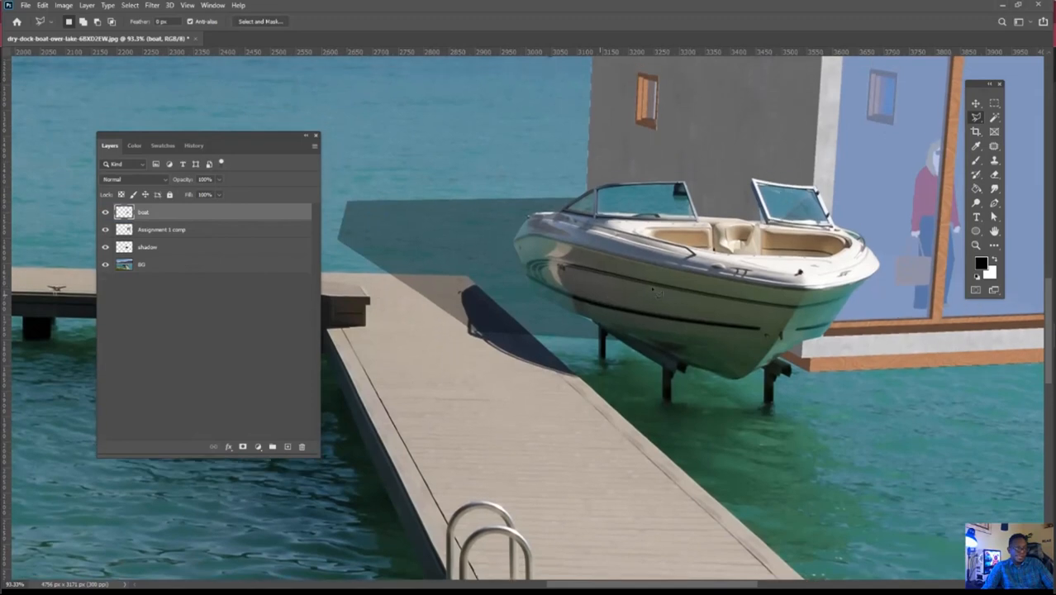
{"action": "scroll", "coordinate": [626, 273], "scroll_direction": "down", "scroll_amount": 10, "text": "alt"}
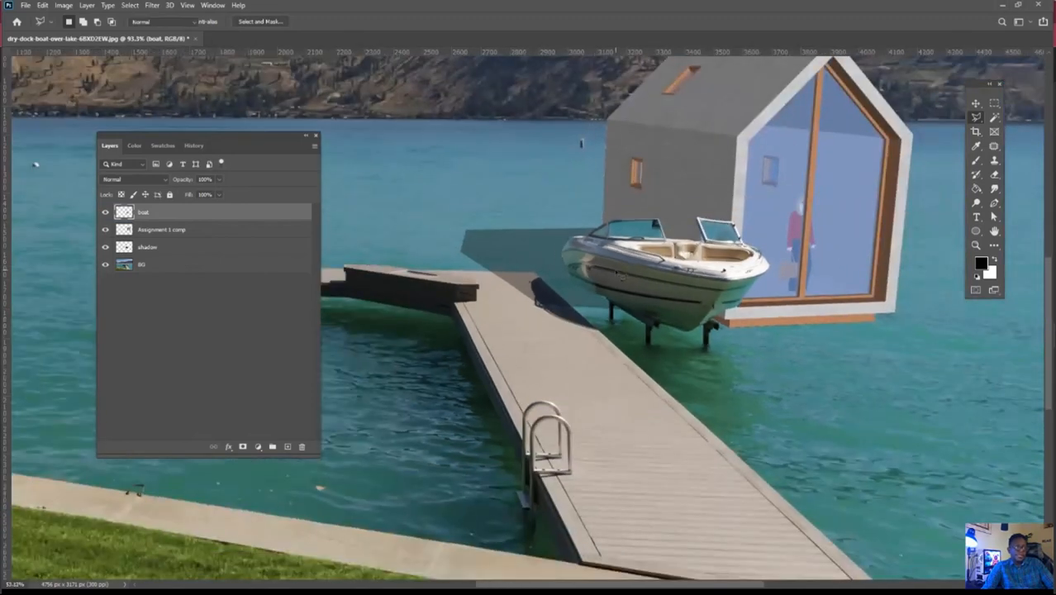
{"action": "key", "text": "b"}
{"action": "scroll", "coordinate": [721, 282], "scroll_direction": "up", "scroll_amount": 2, "text": "alt"}
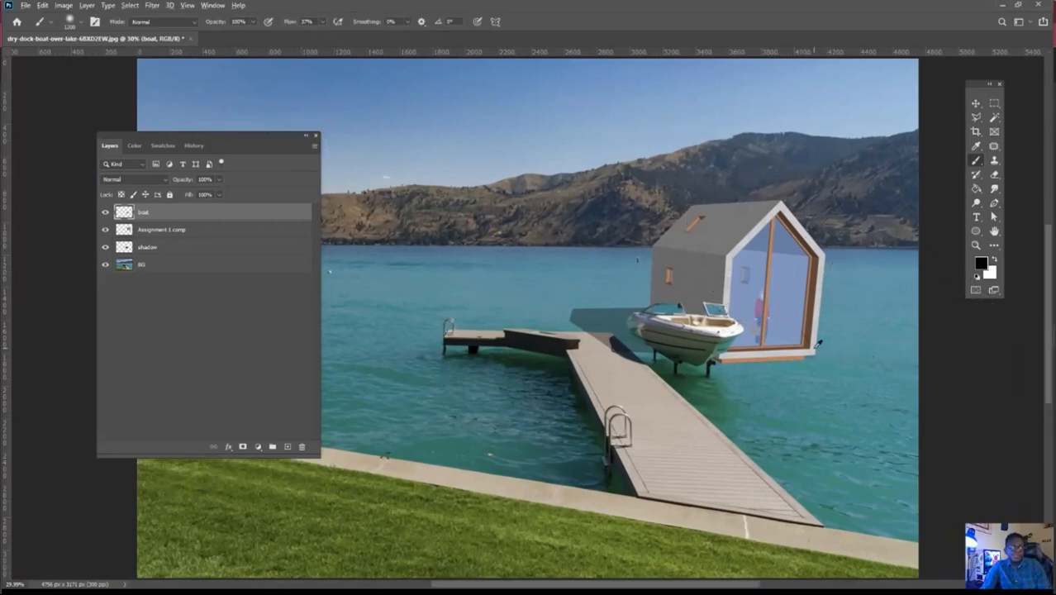
{"action": "scroll", "coordinate": [818, 343], "scroll_direction": "up", "scroll_amount": 1, "text": "alt"}
{"action": "scroll", "coordinate": [699, 330], "scroll_direction": "up", "scroll_amount": 1, "text": "alt"}
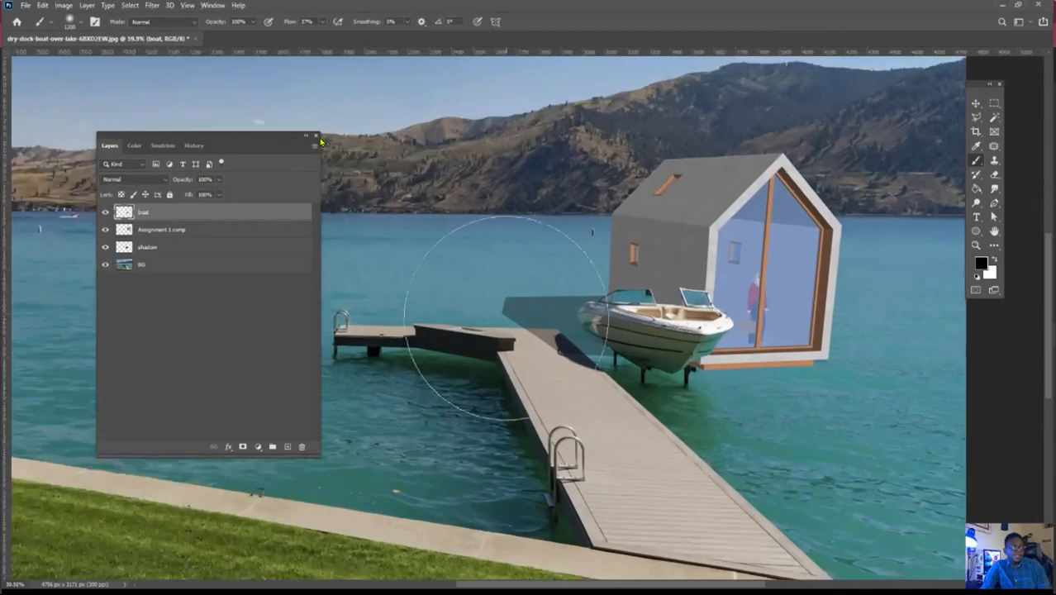
{"action": "mouse_move", "coordinate": [751, 325]}
{"action": "left_mouse_down"}
{"action": "mouse_move", "coordinate": [607, 327]}
{"action": "mouse_move", "coordinate": [670, 319]}
{"action": "left_mouse_up"}
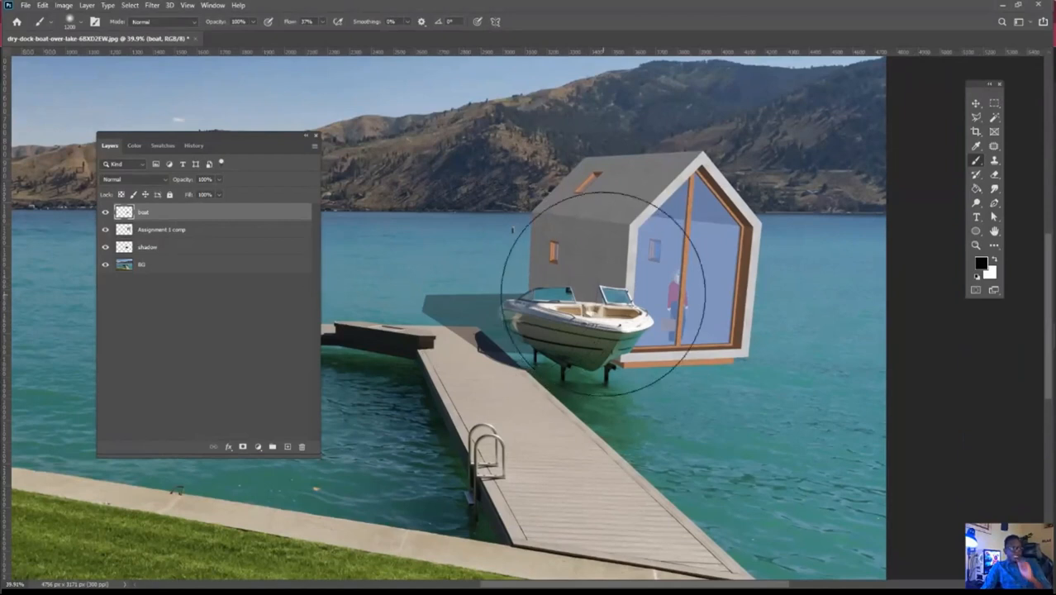
{"action": "scroll", "coordinate": [471, 306], "scroll_direction": "up", "scroll_amount": 2, "text": "alt"}
{"action": "scroll", "coordinate": [471, 307], "scroll_direction": "up", "scroll_amount": 5, "text": "alt"}
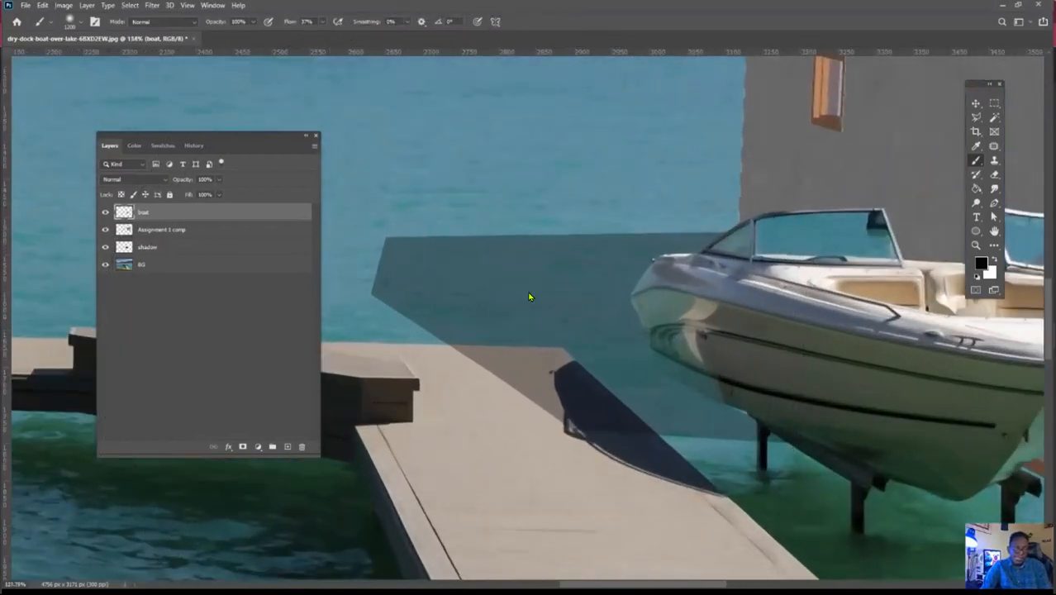
{"action": "mouse_move", "coordinate": [554, 325]}
{"action": "left_mouse_down"}
{"action": "mouse_move", "coordinate": [427, 329]}
{"action": "mouse_move", "coordinate": [512, 385]}
{"action": "left_mouse_up"}
{"action": "left_click_drag", "start_coordinate": [568, 354], "coordinate": [499, 325]}
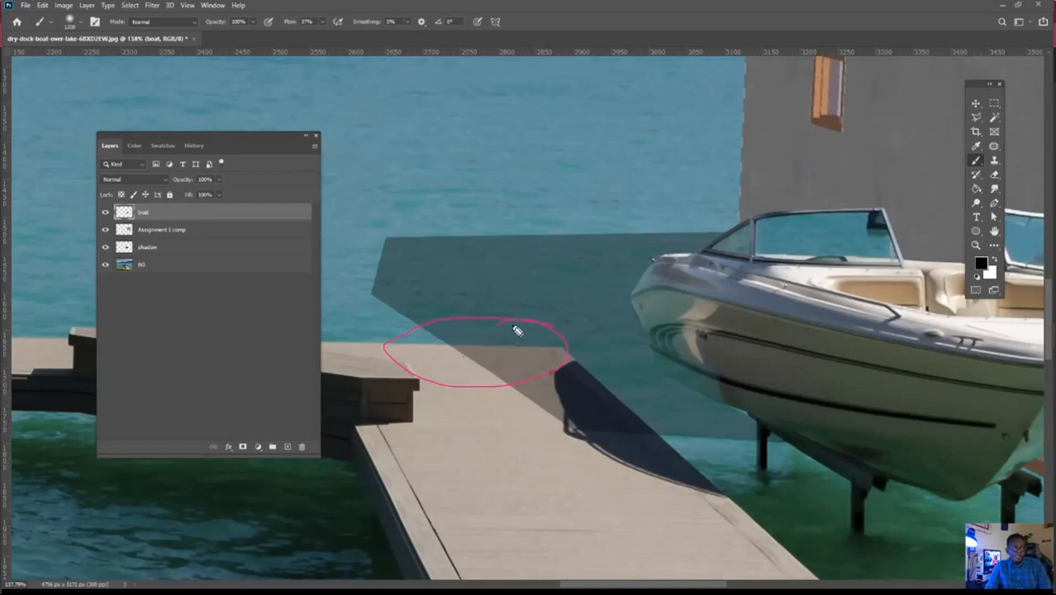
{"action": "mouse_move", "coordinate": [425, 345]}
{"action": "left_mouse_down"}
{"action": "mouse_move", "coordinate": [561, 355]}
{"action": "mouse_move", "coordinate": [647, 432]}
{"action": "left_mouse_up"}
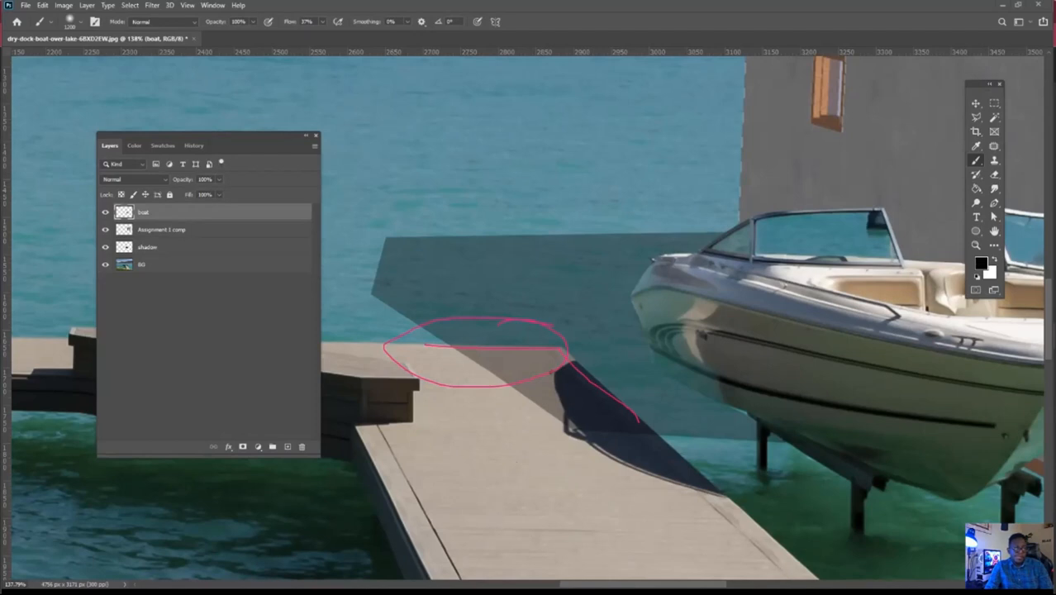
{"action": "key", "text": "ctrl+z"}
{"action": "key", "text": "ctrl+z"}
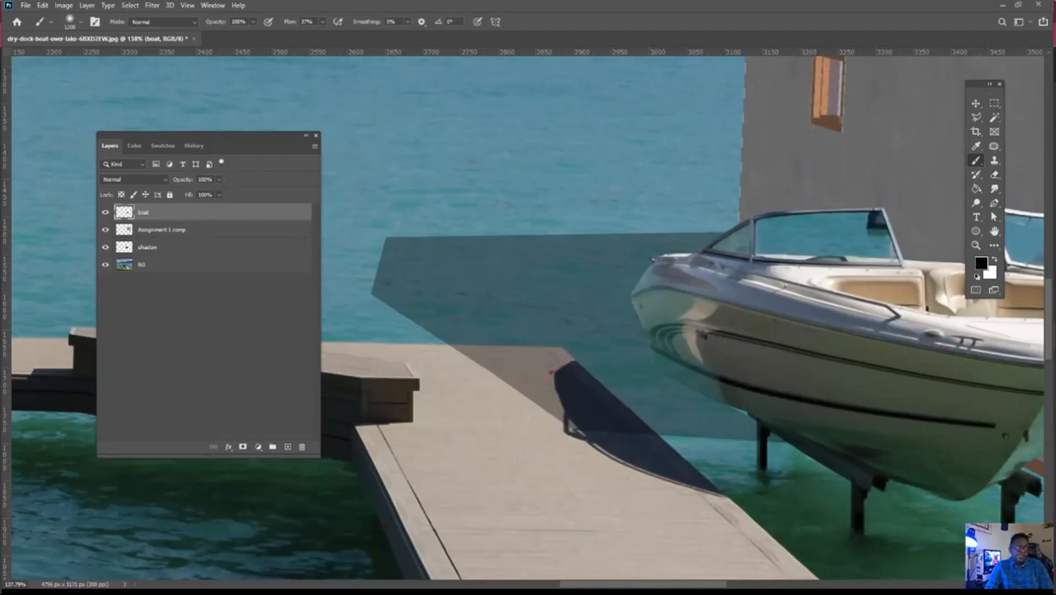
{"action": "key", "text": "Escape"}
- Select the dock area under the house's shadow with the Polygonal Lasso and delete that part of the shadow layer
{"action": "left_click", "coordinate": [164, 248]}
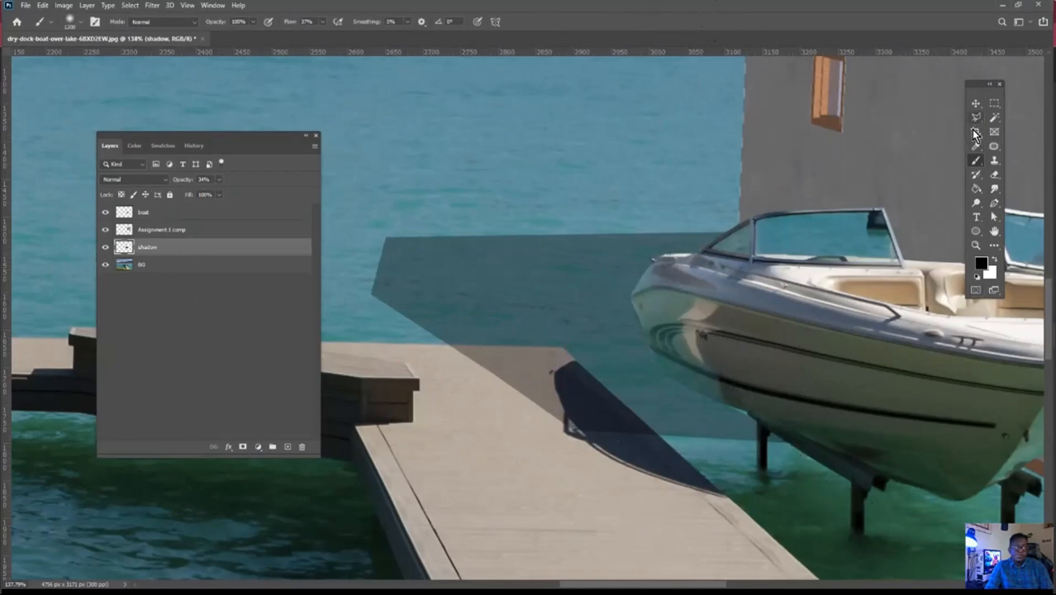
{"action": "right_click", "coordinate": [732, 300]}
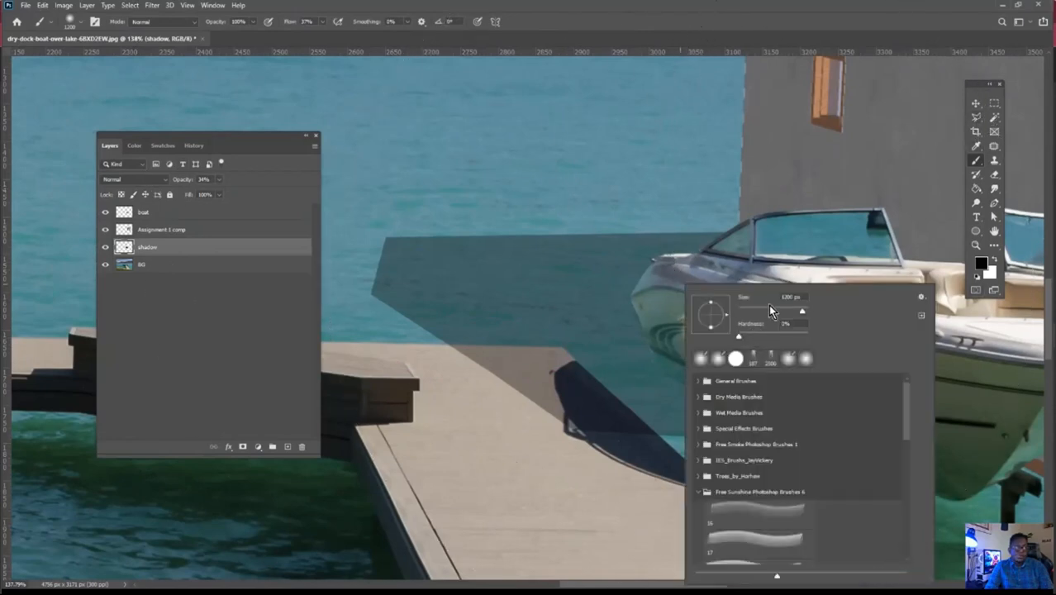
{"action": "left_click", "coordinate": [769, 310]}
{"action": "left_click", "coordinate": [975, 117]}
{"action": "left_click", "coordinate": [975, 118]}
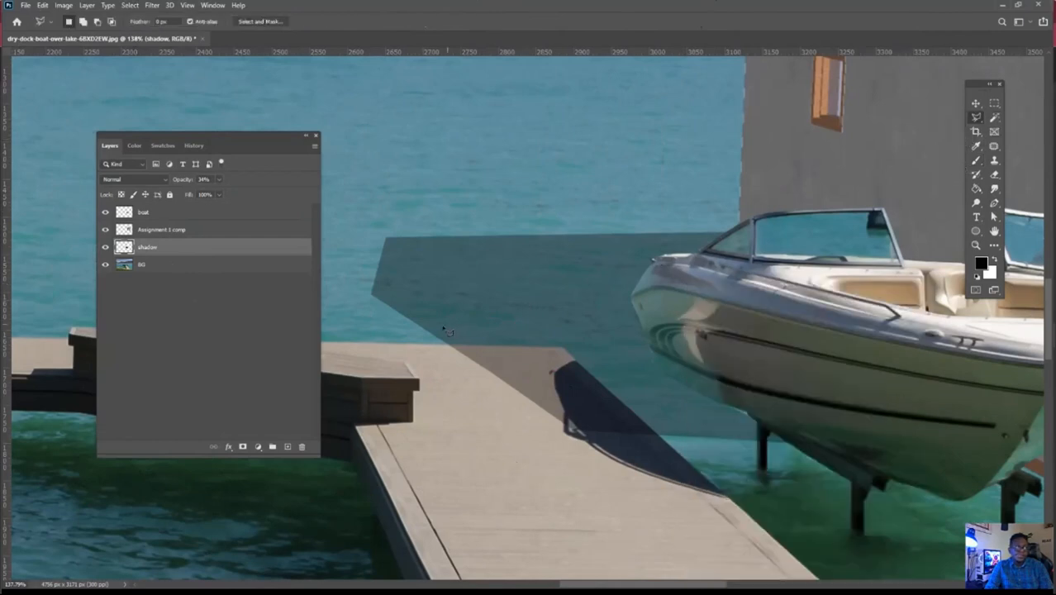
{"action": "mouse_move", "coordinate": [423, 346]}
{"action": "left_mouse_down"}
{"action": "mouse_move", "coordinate": [568, 354]}
{"action": "mouse_move", "coordinate": [744, 514]}
{"action": "mouse_move", "coordinate": [524, 527]}
{"action": "mouse_move", "coordinate": [439, 397]}
{"action": "left_mouse_up"}
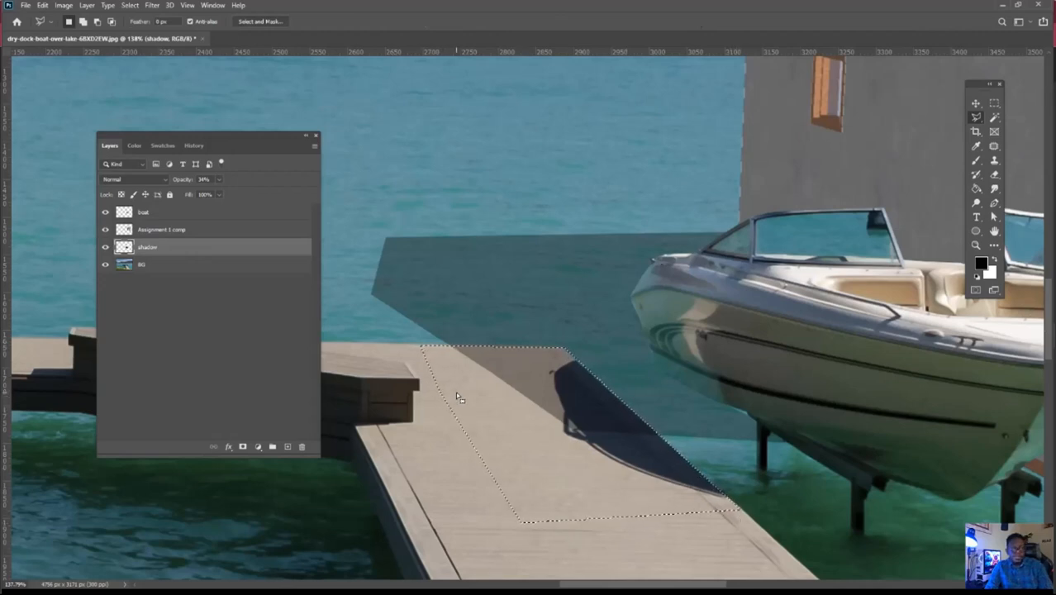
{"action": "key", "text": "Delete"}
{"action": "key", "text": "ctrl+d"}
- Examine the trimmed shadow and the house's base above the water, both across the whole composite and up close
{"action": "scroll", "coordinate": [586, 412], "scroll_direction": "down", "scroll_amount": 6, "text": "alt"}
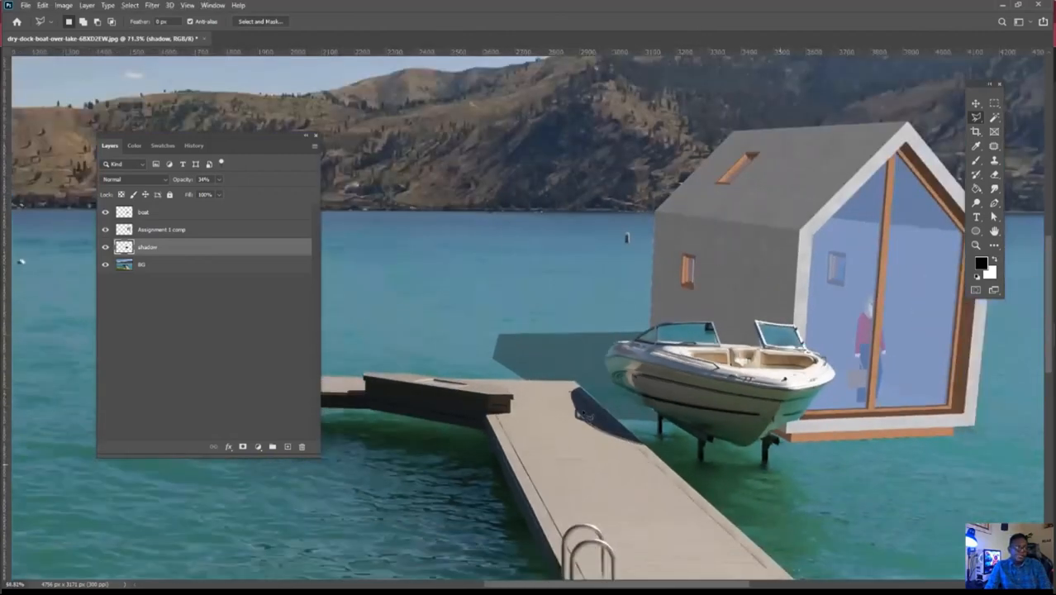
{"action": "scroll", "coordinate": [582, 413], "scroll_direction": "down", "scroll_amount": 3, "text": "alt"}
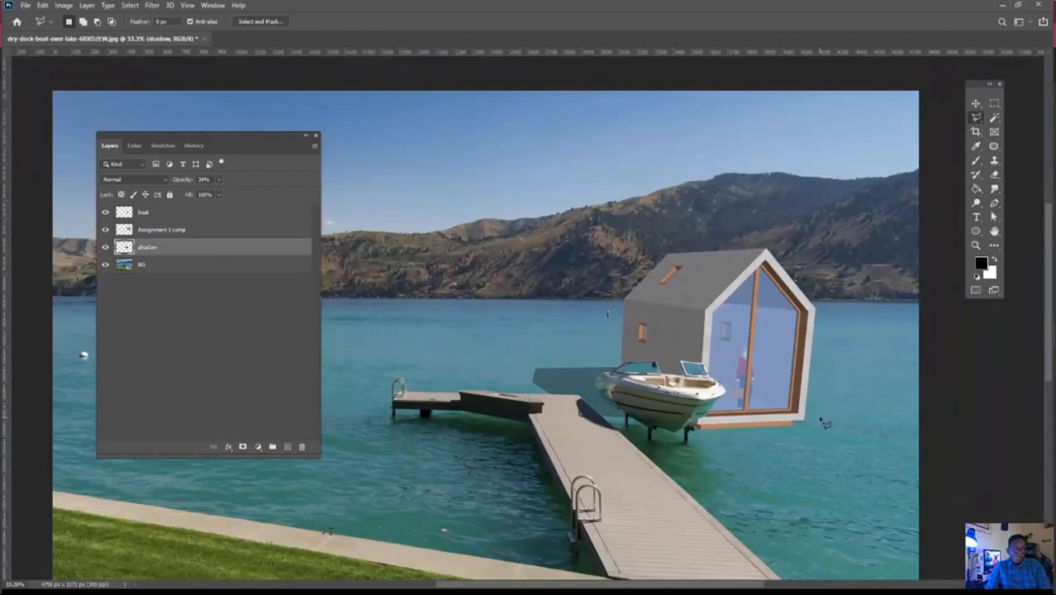
{"action": "scroll", "coordinate": [863, 408], "scroll_direction": "up", "scroll_amount": 1, "text": "alt"}
{"action": "scroll", "coordinate": [864, 409], "scroll_direction": "up", "scroll_amount": 4, "text": "alt"}
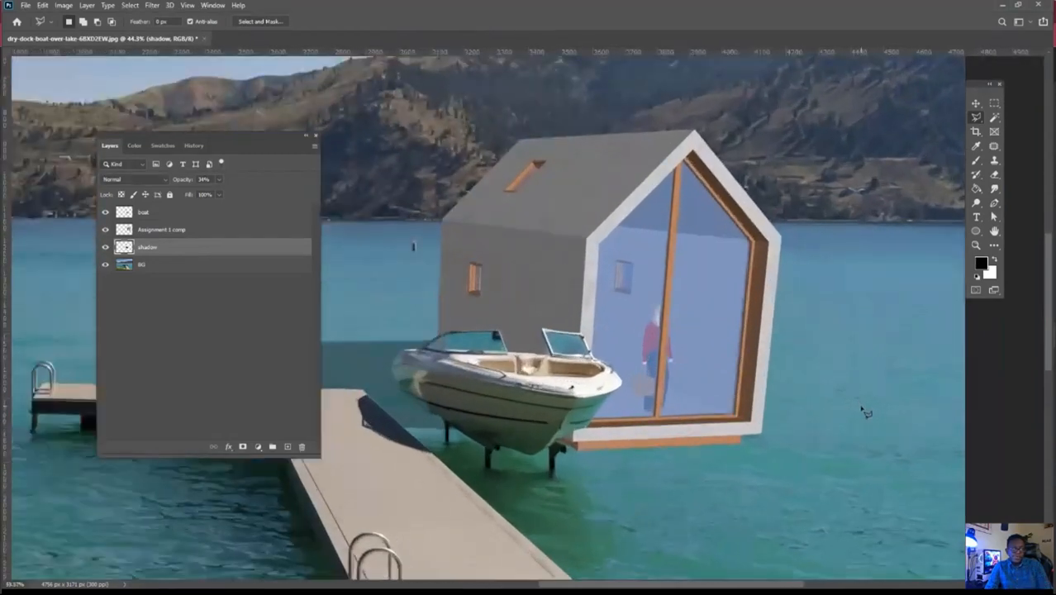
{"action": "scroll", "coordinate": [550, 436], "scroll_direction": "up", "scroll_amount": 2, "text": "alt"}
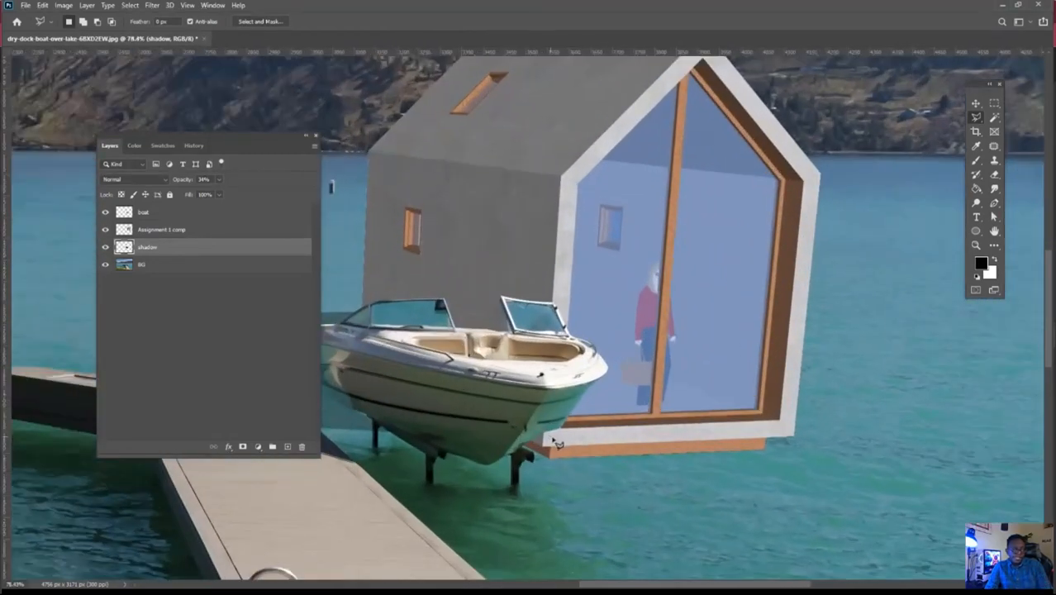
{"action": "scroll", "coordinate": [555, 439], "scroll_direction": "down", "scroll_amount": 3, "text": "alt"}
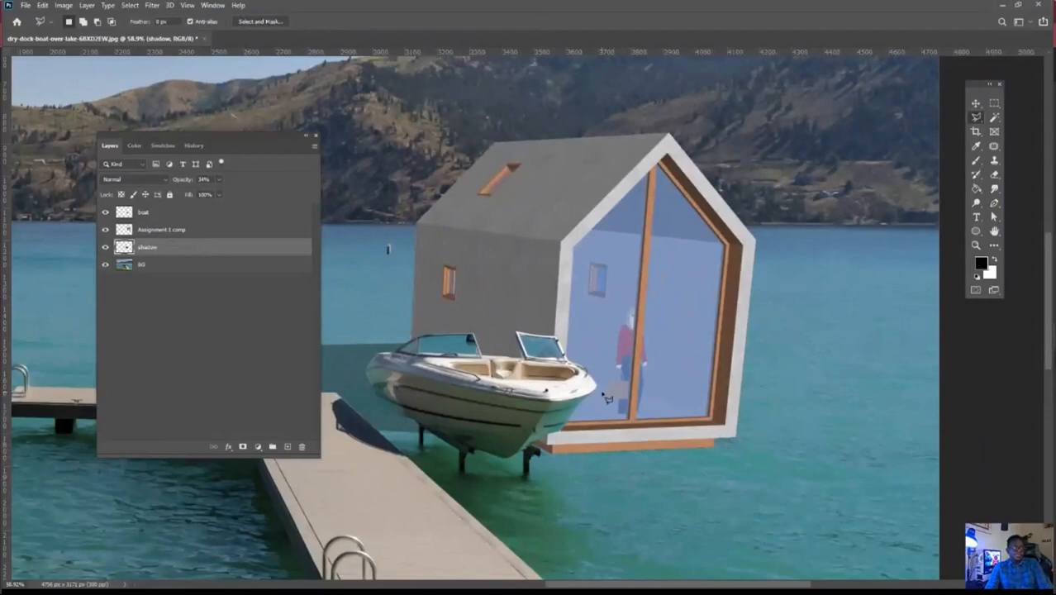
{"action": "scroll", "coordinate": [742, 422], "scroll_direction": "down", "scroll_amount": 3, "text": "alt"}
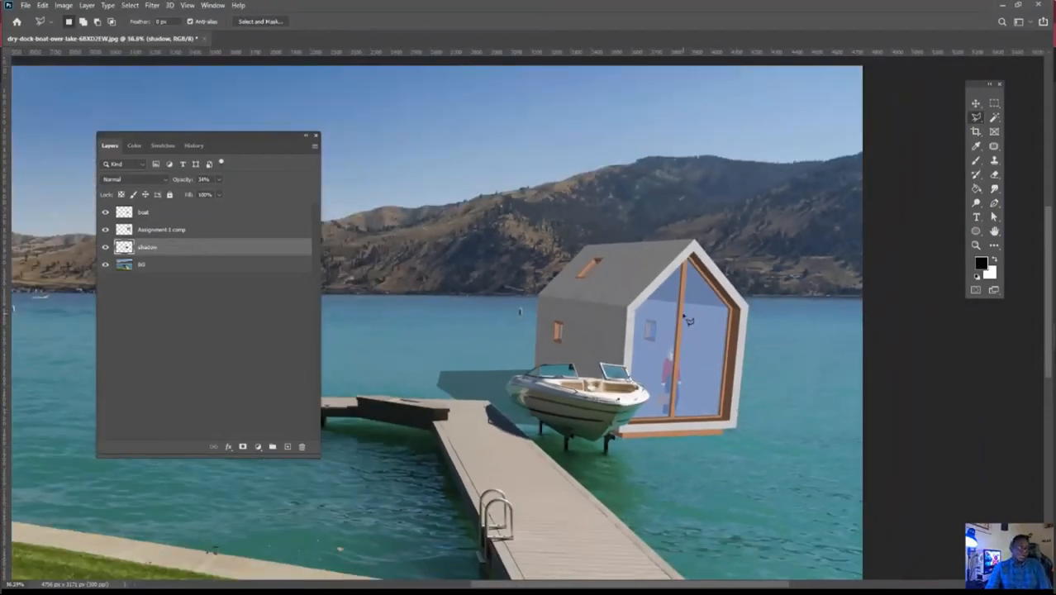
{"action": "scroll", "coordinate": [684, 325], "scroll_direction": "down", "scroll_amount": 2, "text": "alt"}
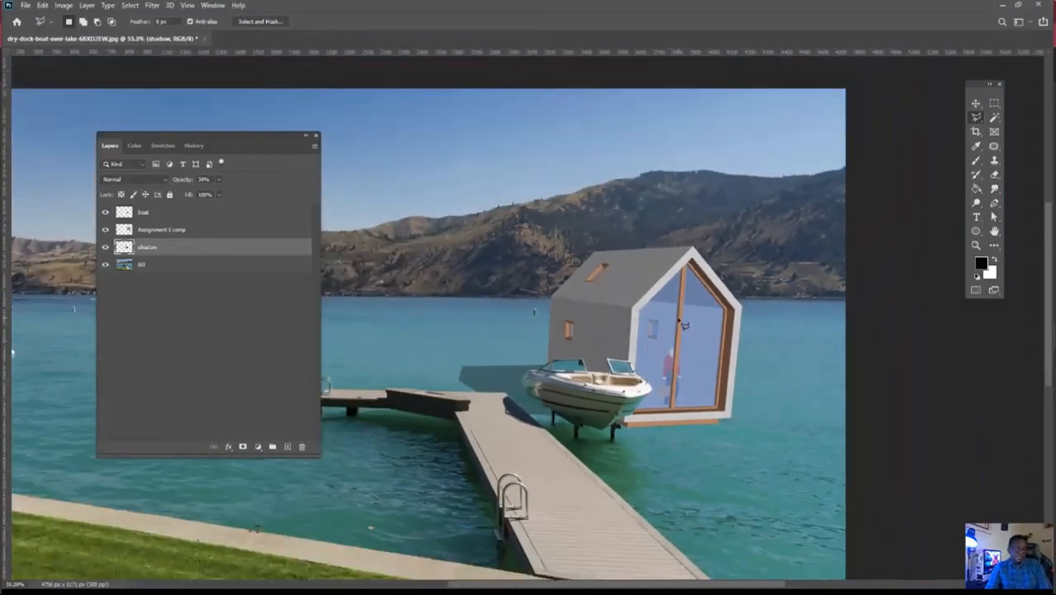
{"action": "scroll", "coordinate": [681, 324], "scroll_direction": "up", "scroll_amount": 4, "text": "alt"}
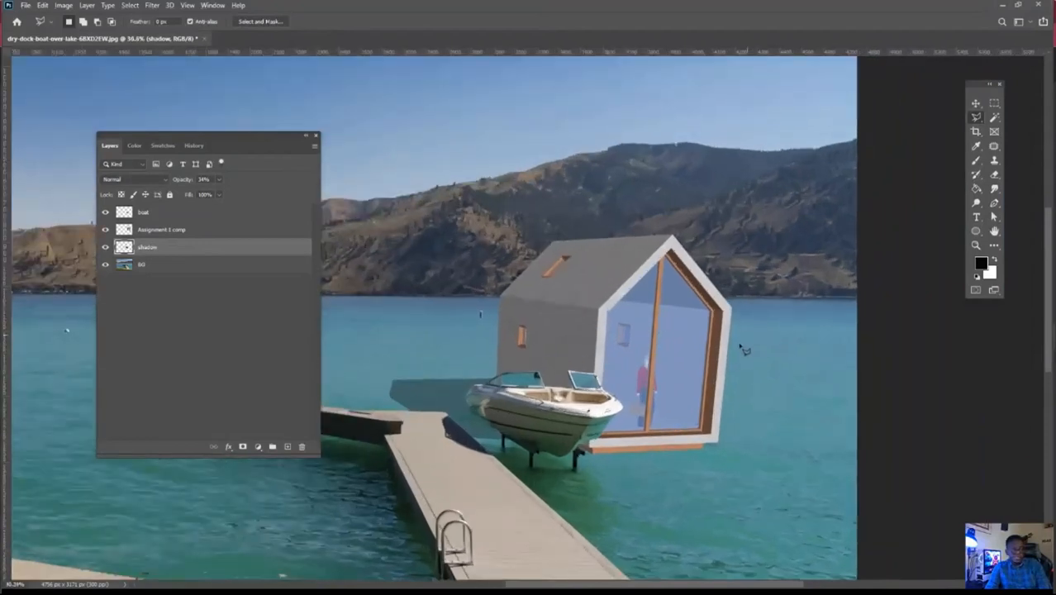
{"action": "left_click_drag", "start_coordinate": [580, 422], "coordinate": [622, 306]}
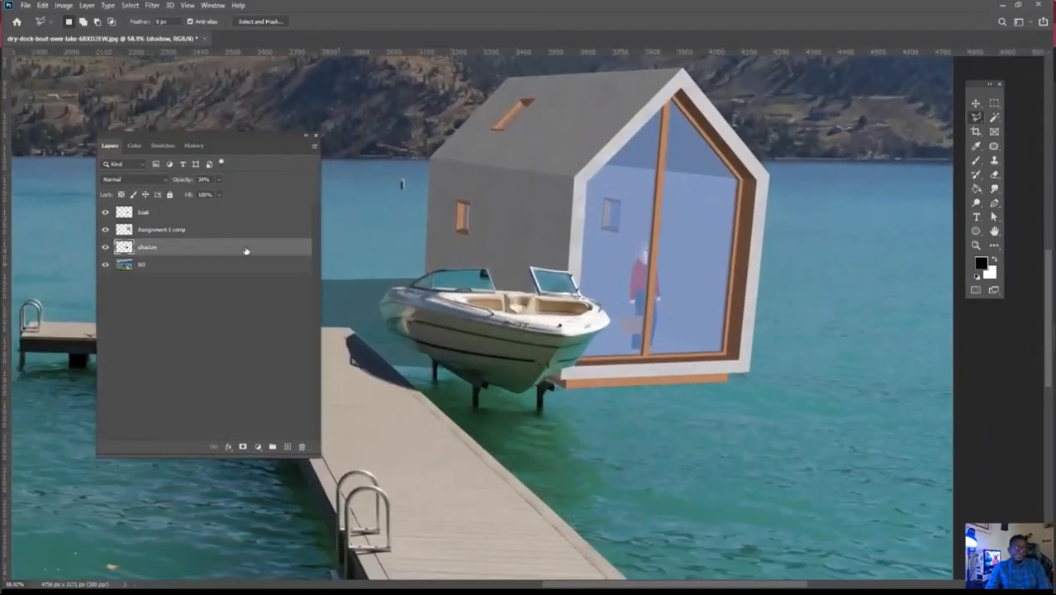
- Duplicate the Assignment 1 comp layer as a new layer named shadow
{"action": "left_click", "coordinate": [170, 235]}
{"action": "left_click", "coordinate": [976, 104]}
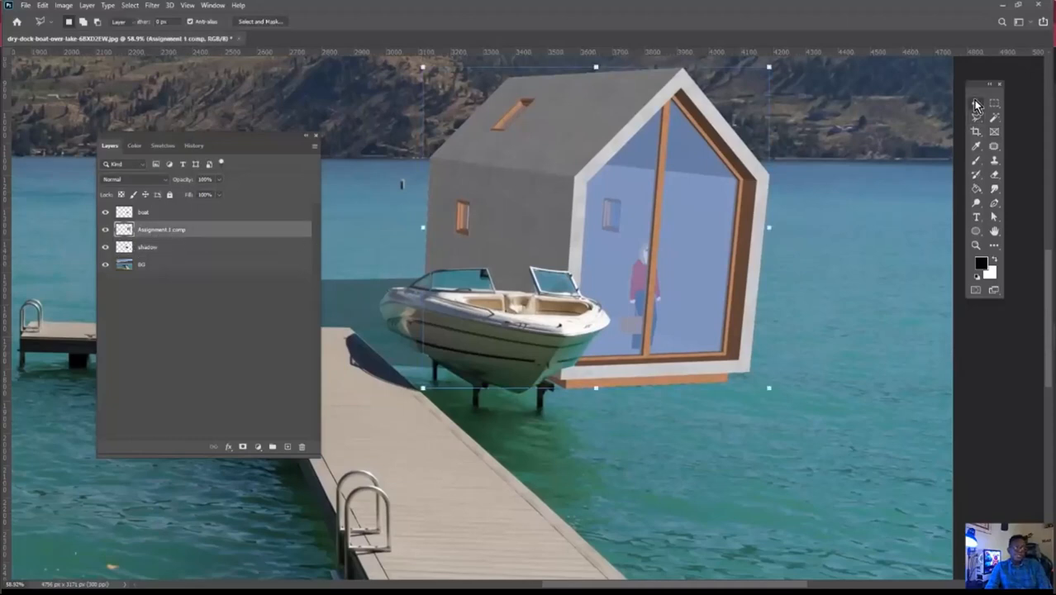
{"action": "scroll", "coordinate": [608, 198], "scroll_direction": "down", "scroll_amount": 2, "text": "alt"}
{"action": "scroll", "coordinate": [607, 199], "scroll_direction": "down", "scroll_amount": 1, "text": "alt"}
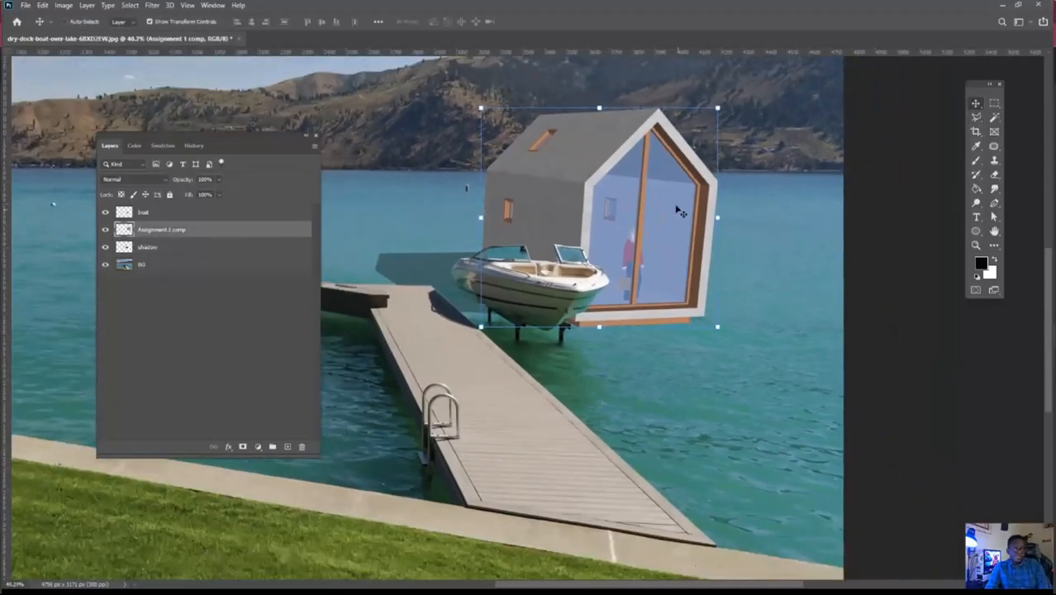
{"action": "right_click", "coordinate": [227, 236]}
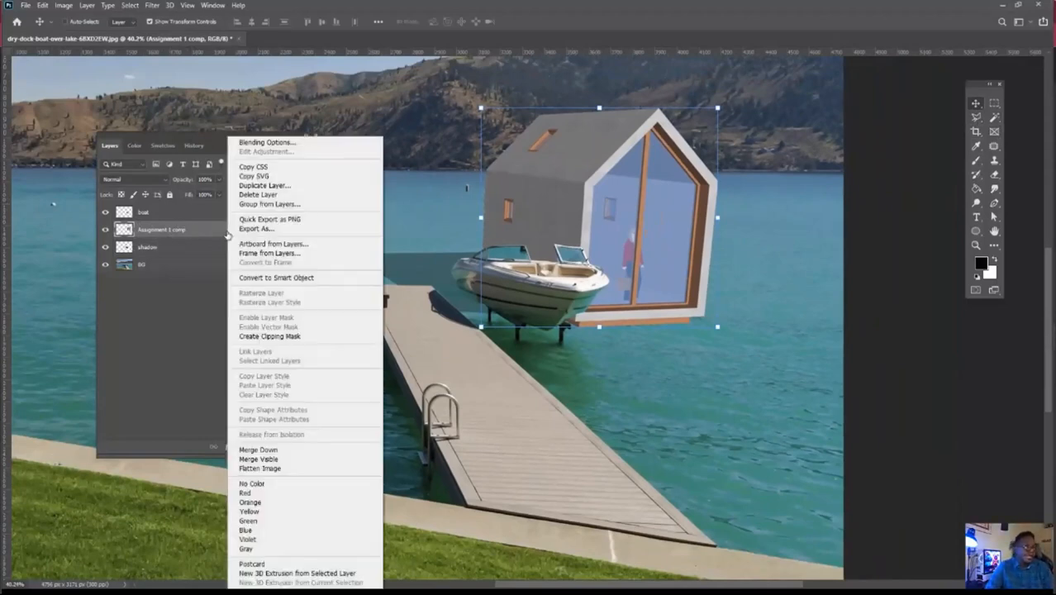
{"action": "left_click", "coordinate": [265, 195]}
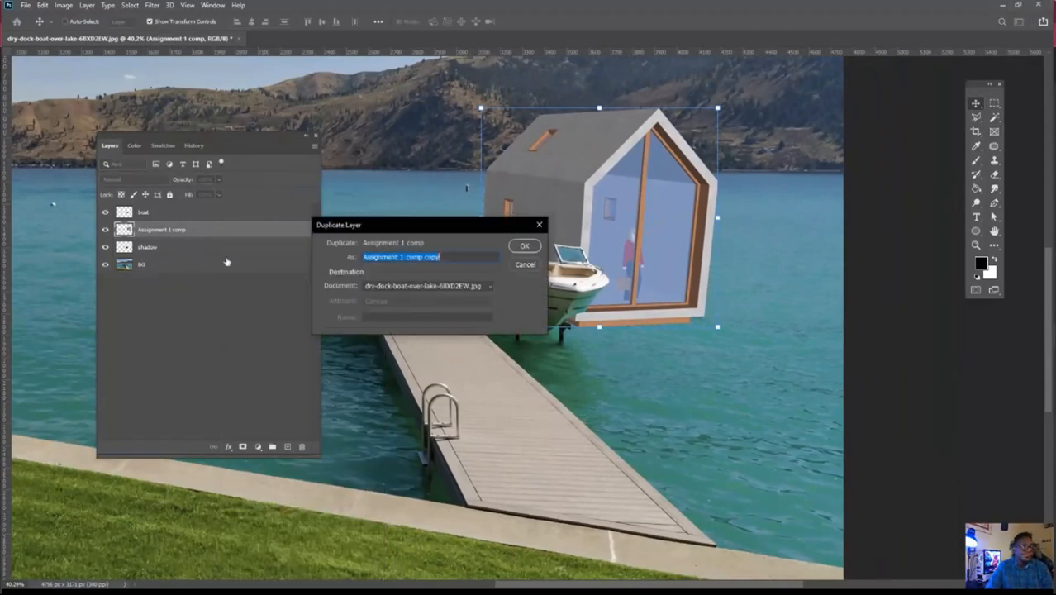
{"action": "type", "text": "shadow"}
{"action": "key", "text": "Return"}
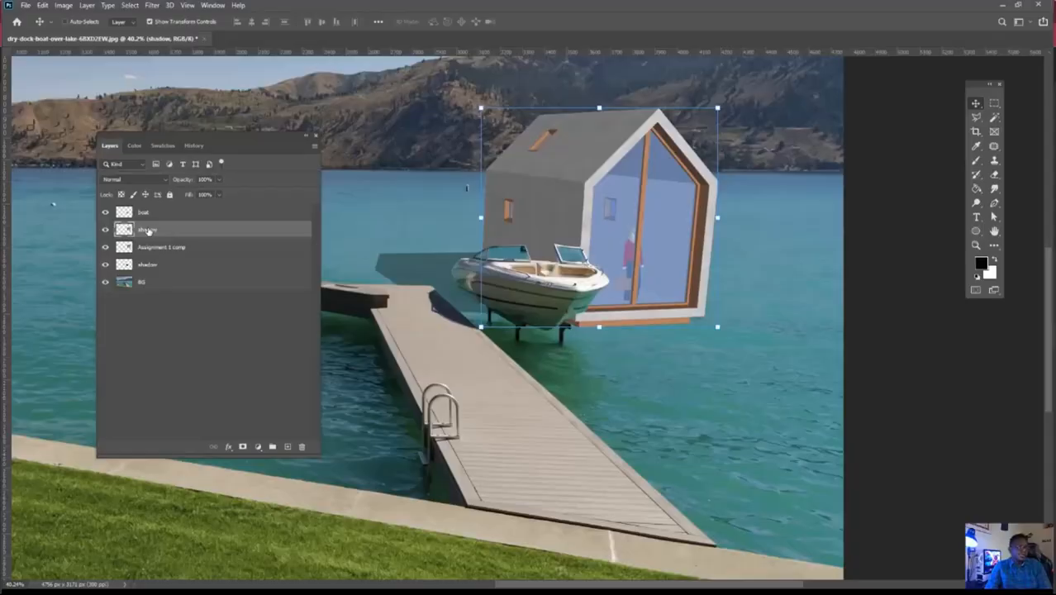
- Rename the duplicated house layer to ref and move it below the shadow layer, directly above BG
{"action": "type", "text": "shadow"}
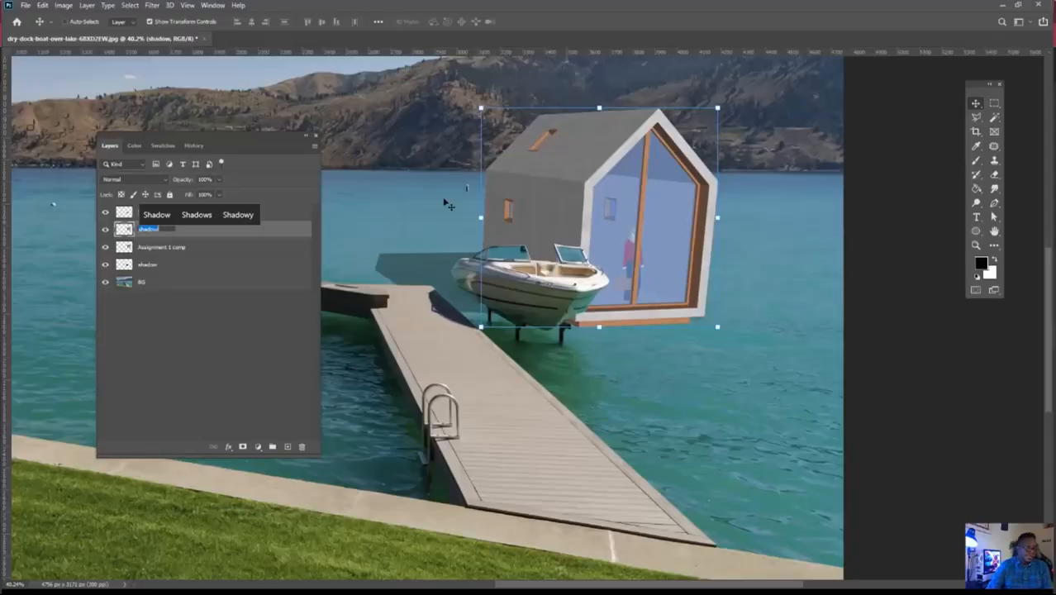
{"action": "type", "text": "ef"}
{"action": "key", "text": "Return"}
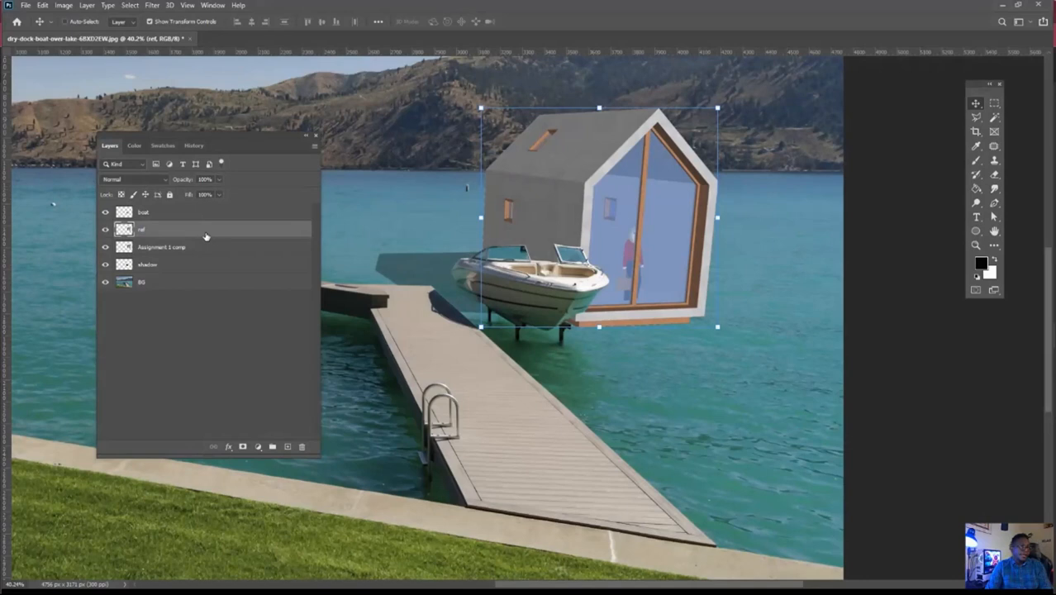
{"action": "left_click_drag", "start_coordinate": [208, 233], "coordinate": [176, 266]}
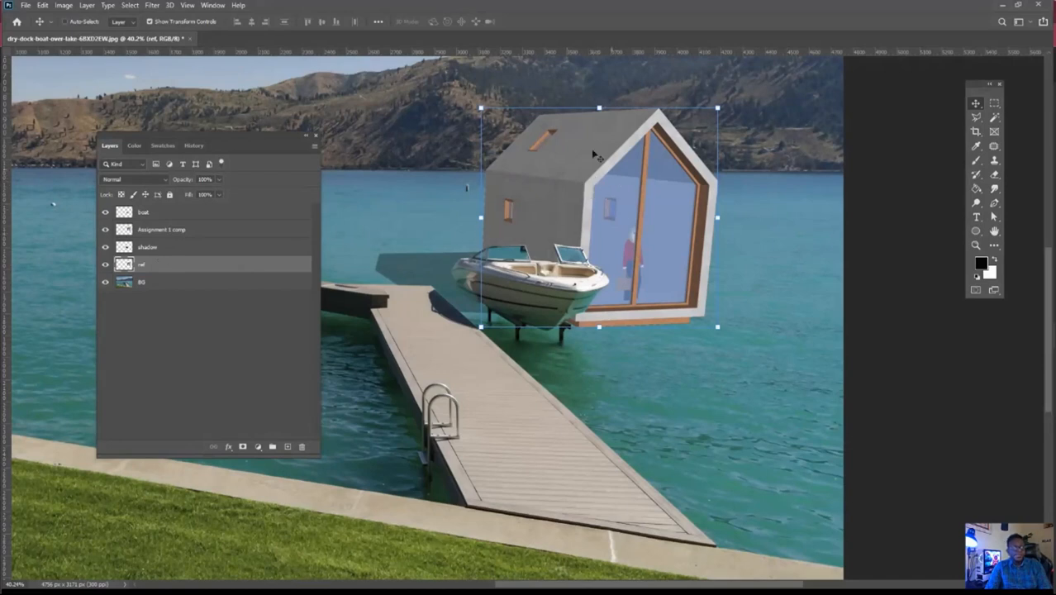
- Flip the ref layer vertically below the house, at 100% width and about -81.7% height, and apply the transform
{"action": "scroll", "coordinate": [589, 150], "scroll_direction": "right", "scroll_amount": 2}
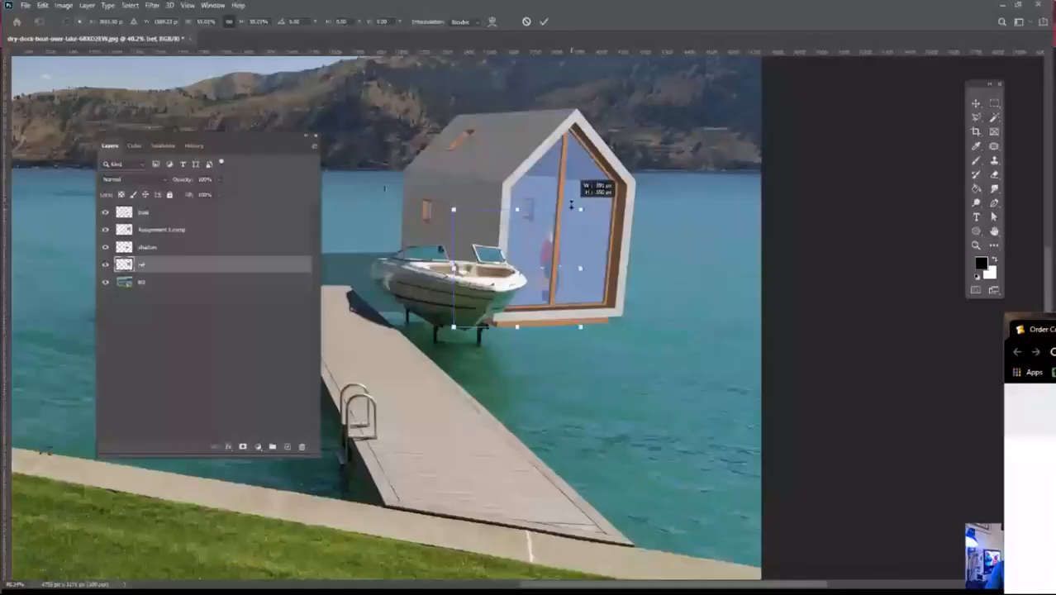
{"action": "left_click_drag", "start_coordinate": [529, 217], "coordinate": [507, 508]}
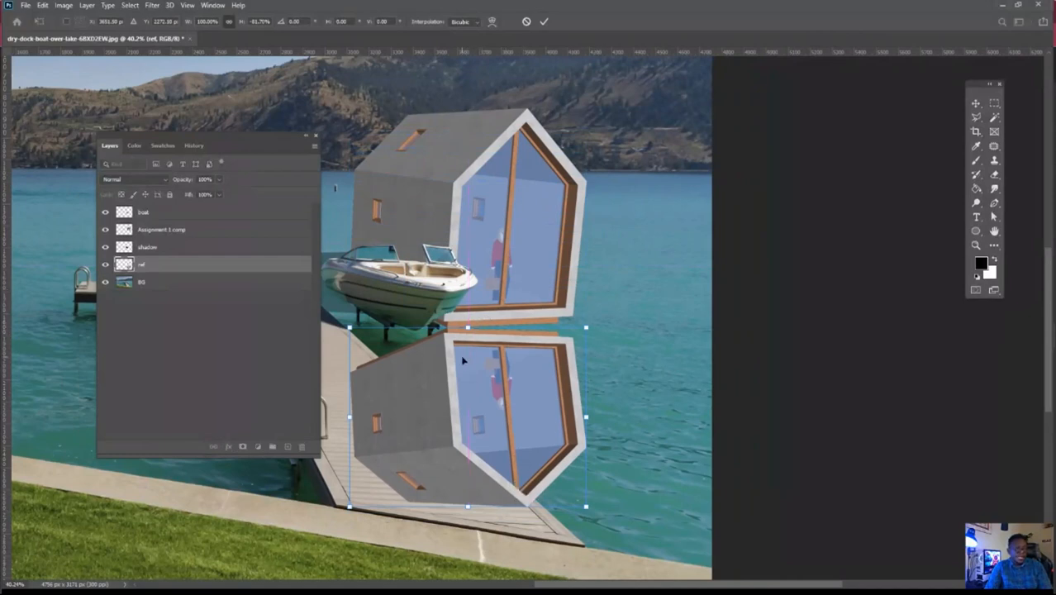
{"action": "scroll", "coordinate": [462, 360], "scroll_direction": "down", "scroll_amount": 2}
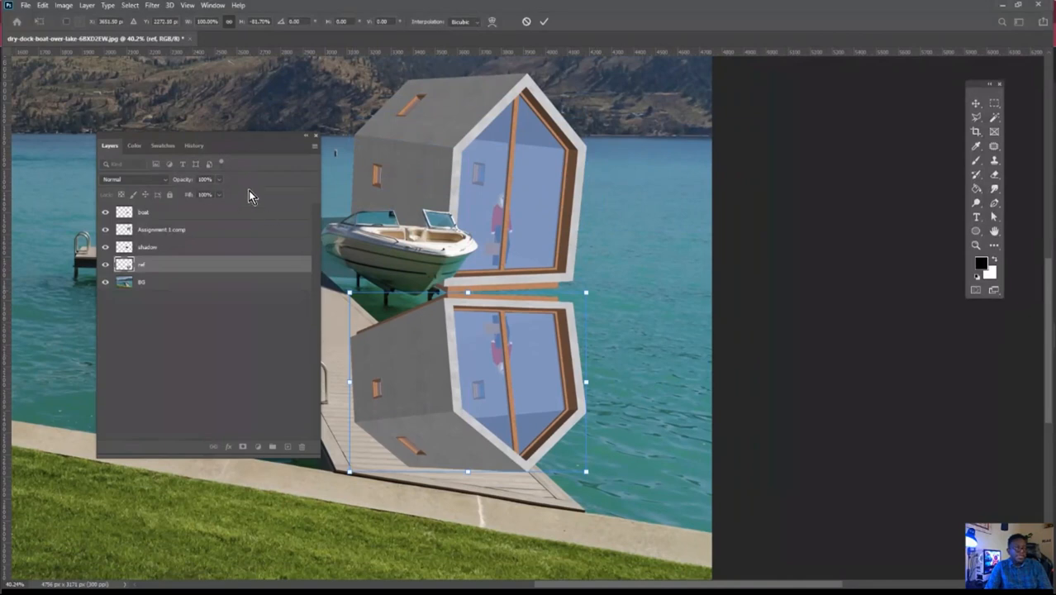
{"action": "left_click", "coordinate": [546, 23]}
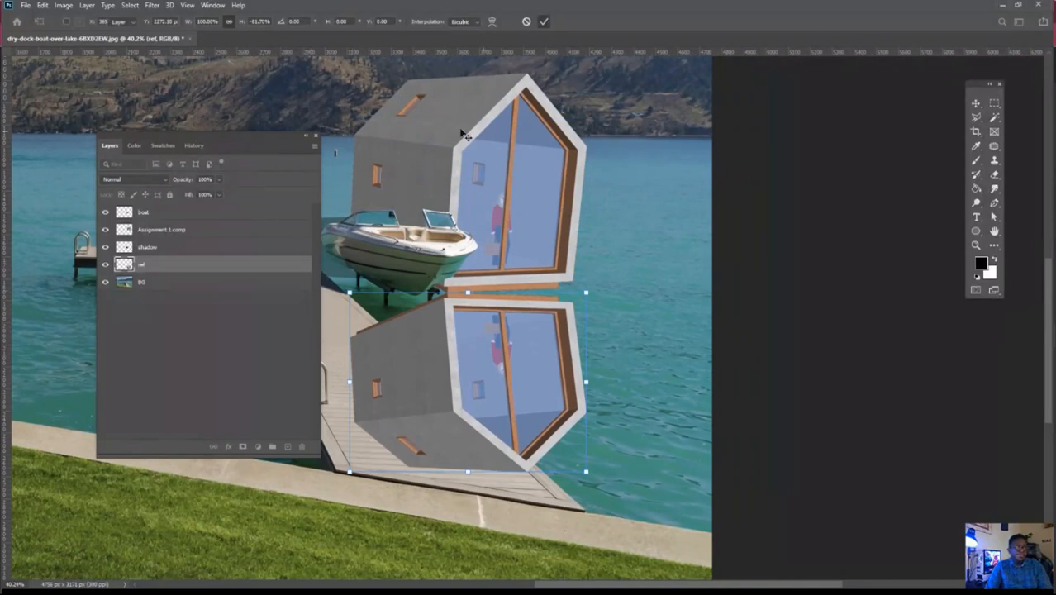
{"action": "left_click", "coordinate": [28, 5]}
{"action": "mouse_move", "coordinate": [38, 12]}
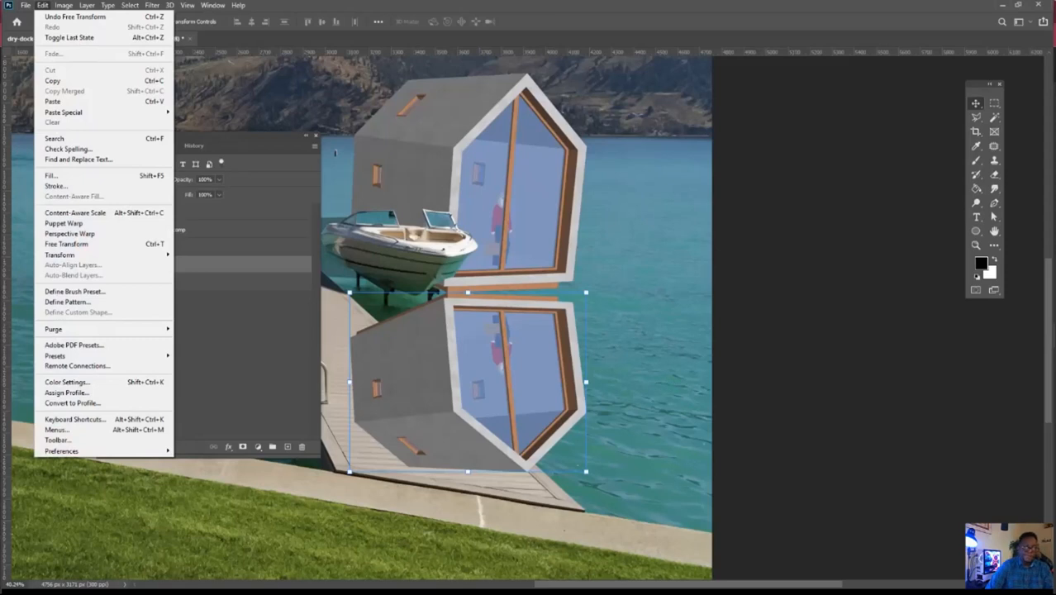
{"action": "key", "text": "Escape"}
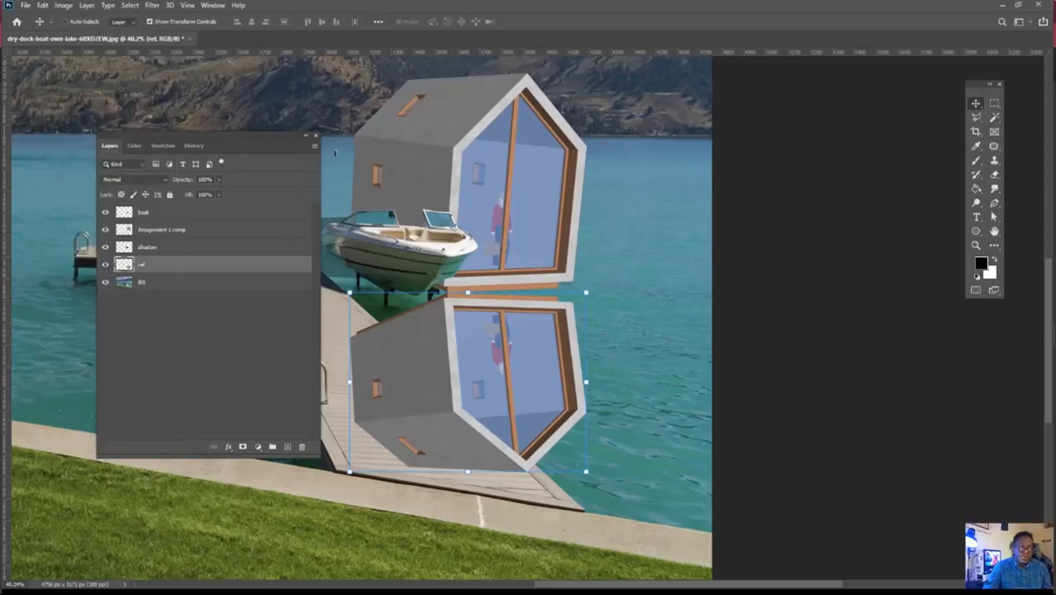
- Distort the ref layer, pulling its lower-left corner outward over the dock and shifting its right side inward
{"action": "left_click", "coordinate": [42, 5]}
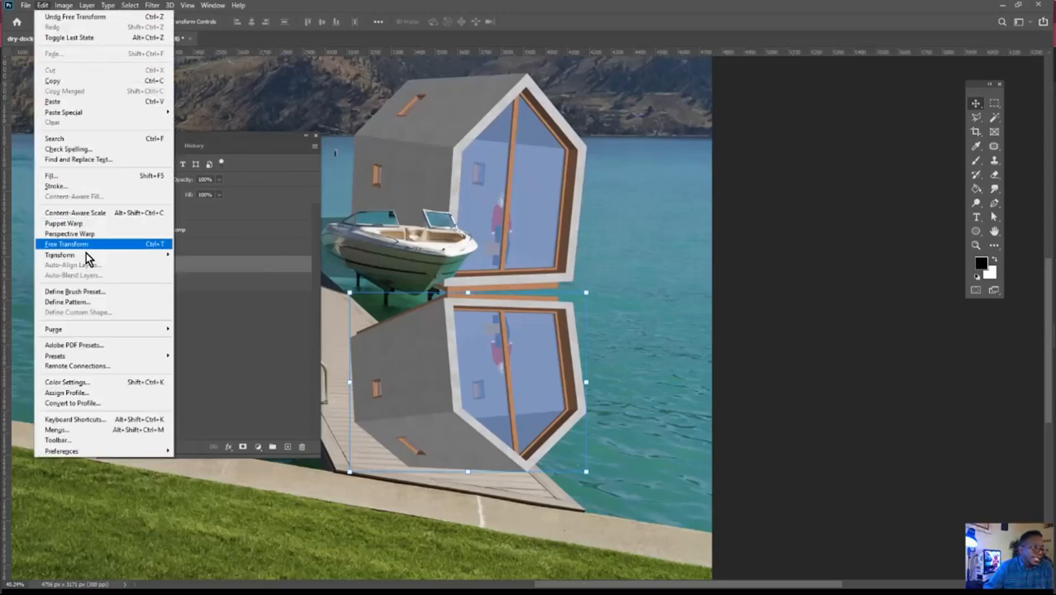
{"action": "mouse_move", "coordinate": [87, 258]}
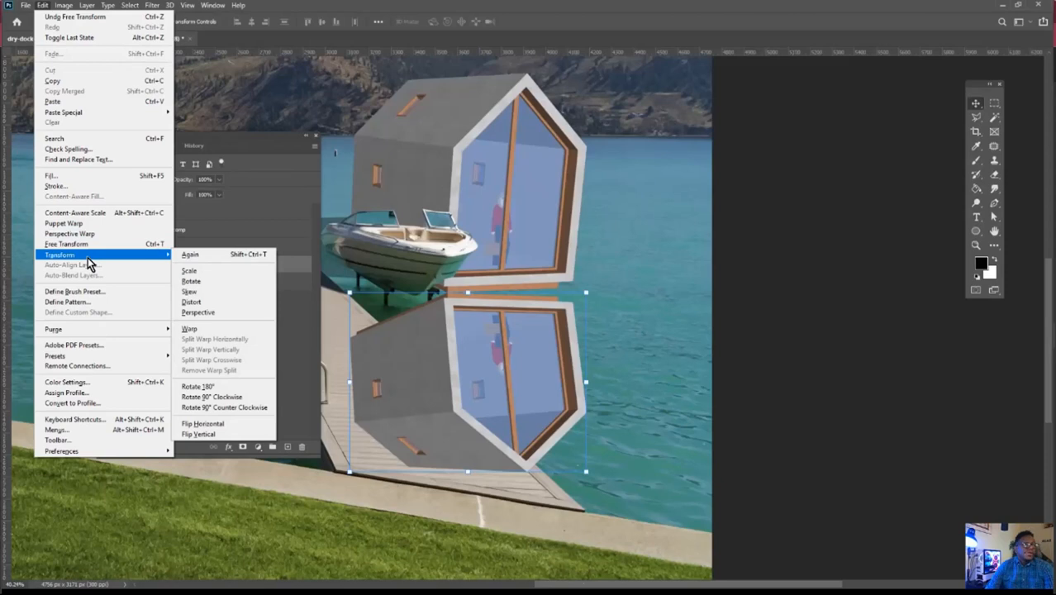
{"action": "left_click", "coordinate": [233, 301]}
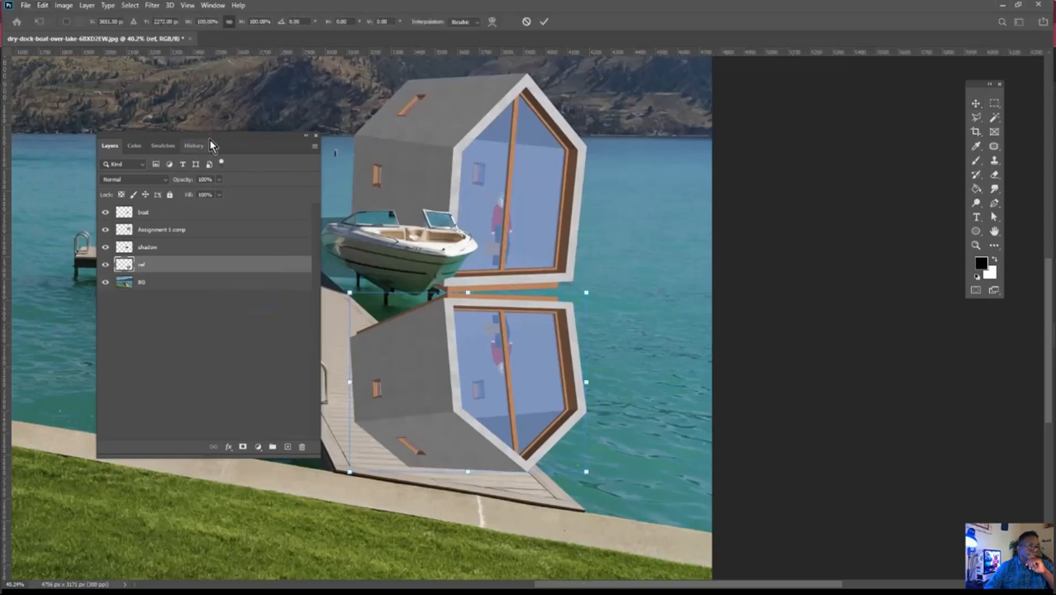
{"action": "left_click_drag", "start_coordinate": [210, 140], "coordinate": [83, 123]}
{"action": "left_click_drag", "start_coordinate": [351, 298], "coordinate": [316, 271]}
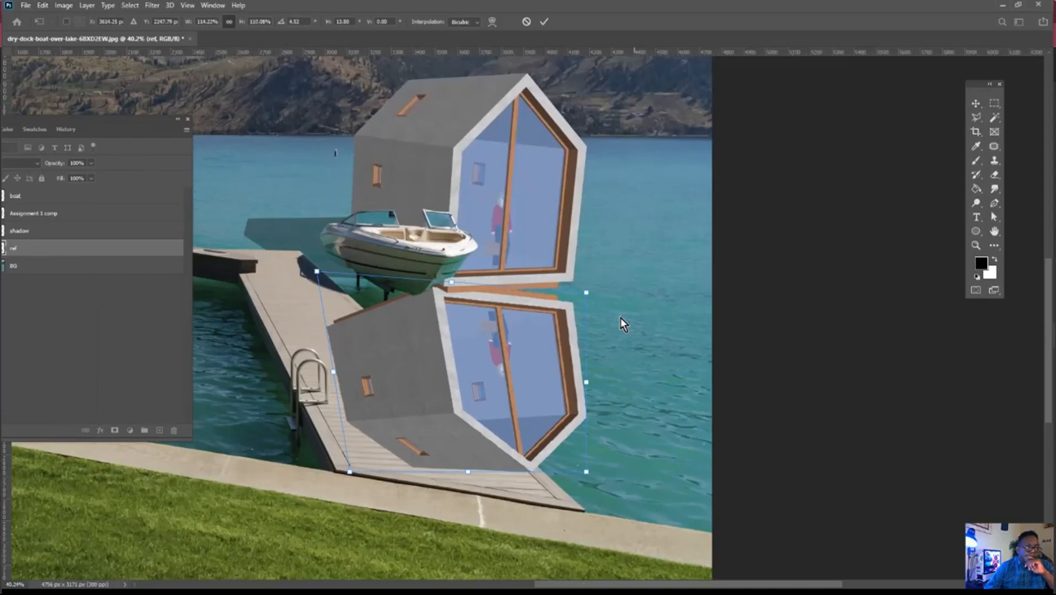
{"action": "left_click_drag", "start_coordinate": [589, 292], "coordinate": [586, 299]}
{"action": "left_click_drag", "start_coordinate": [350, 471], "coordinate": [259, 392]}
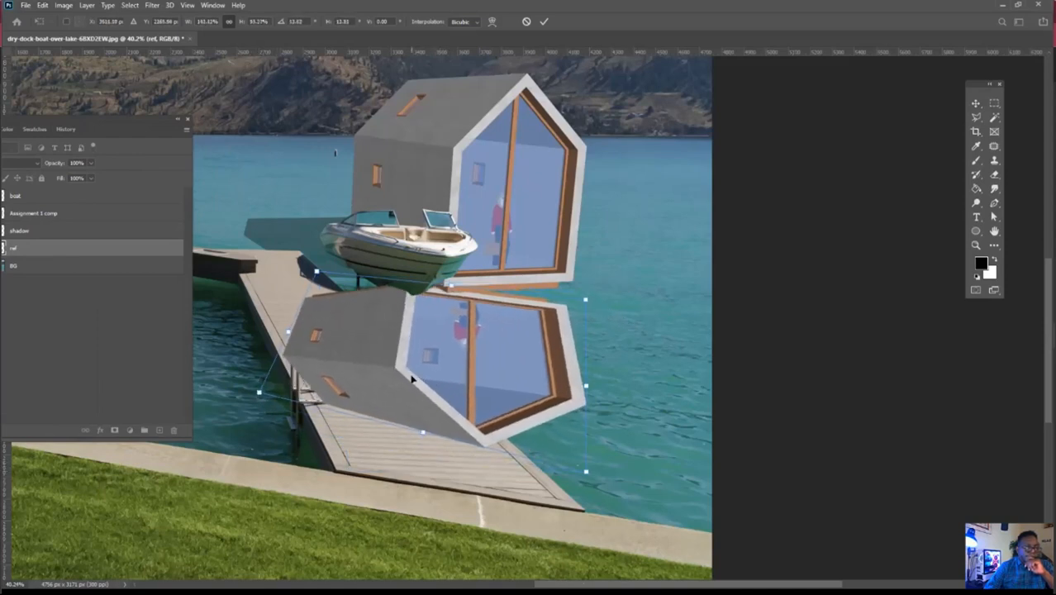
{"action": "left_click_drag", "start_coordinate": [413, 379], "coordinate": [415, 391]}
{"action": "left_click_drag", "start_coordinate": [588, 400], "coordinate": [534, 373]}
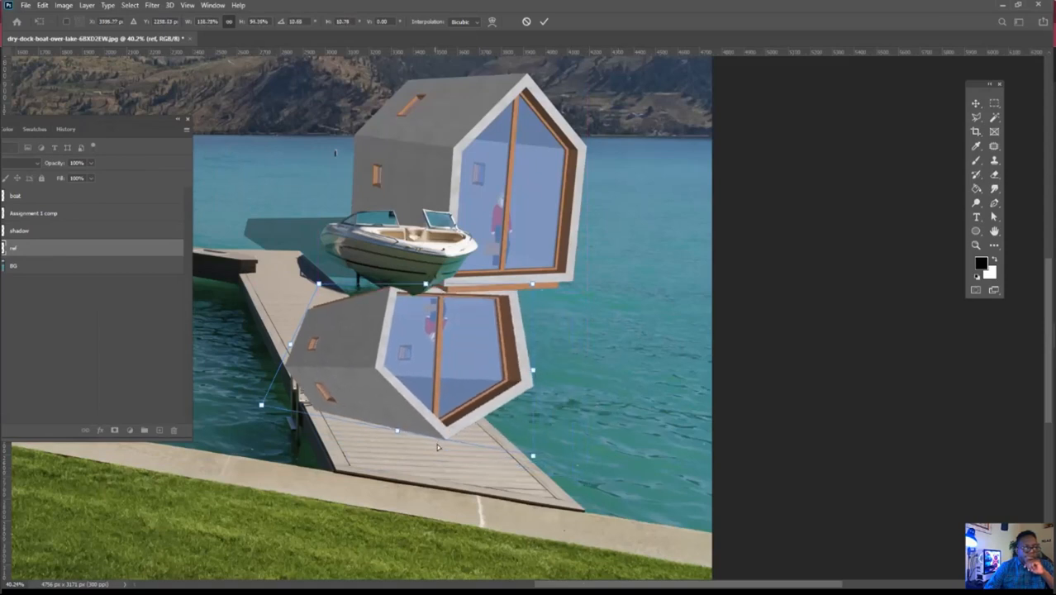
- Distort the ref layer, reshaping its corners so the mirrored walls run straight down beneath the house
{"action": "left_click_drag", "start_coordinate": [438, 447], "coordinate": [468, 464]}
{"action": "left_click_drag", "start_coordinate": [534, 468], "coordinate": [515, 480]}
{"action": "left_click_drag", "start_coordinate": [390, 386], "coordinate": [429, 397]}
{"action": "left_click_drag", "start_coordinate": [357, 296], "coordinate": [296, 170]}
{"action": "left_click_drag", "start_coordinate": [302, 300], "coordinate": [345, 328]}
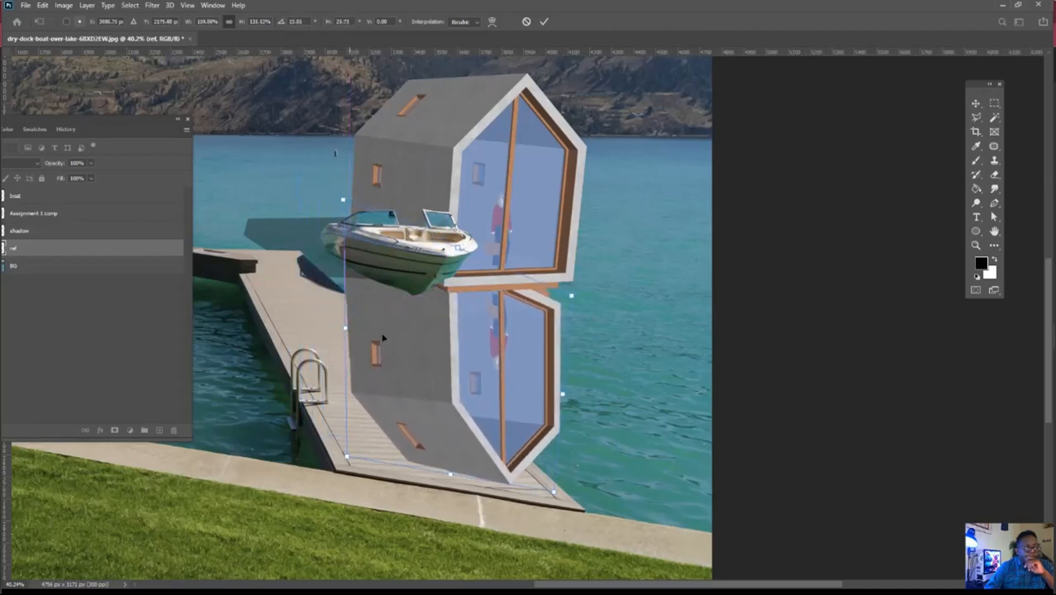
- Fine-tune the ref layer's upper corners and lower-left corner to match the house's base perspective, and apply the distortion
{"action": "left_click_drag", "start_coordinate": [572, 297], "coordinate": [587, 243]}
{"action": "left_click_drag", "start_coordinate": [343, 203], "coordinate": [350, 192]}
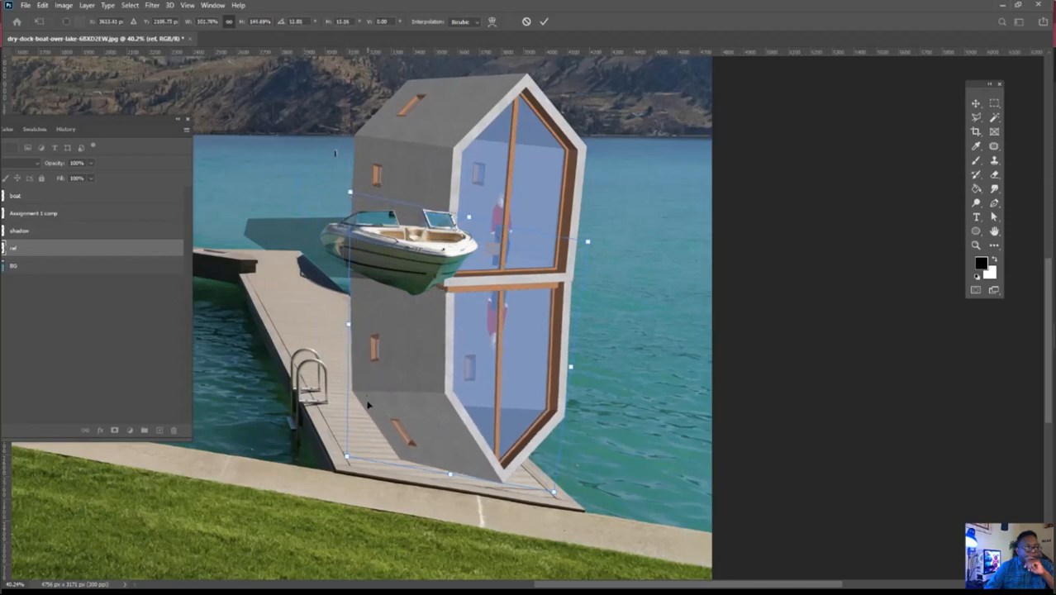
{"action": "left_click_drag", "start_coordinate": [347, 457], "coordinate": [333, 409]}
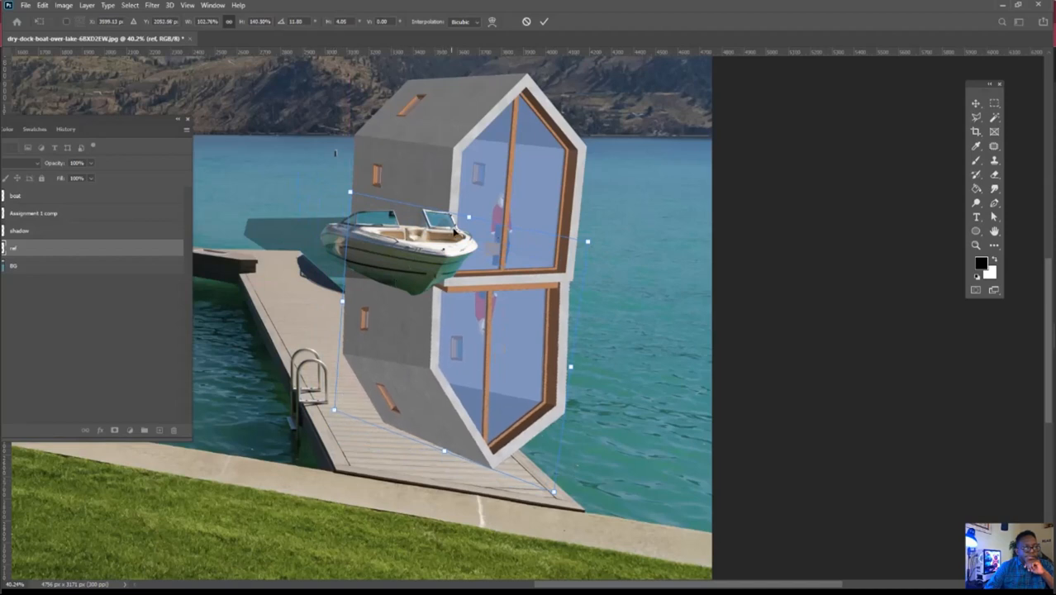
{"action": "left_click_drag", "start_coordinate": [469, 221], "coordinate": [475, 216]}
{"action": "left_click_drag", "start_coordinate": [596, 241], "coordinate": [584, 233]}
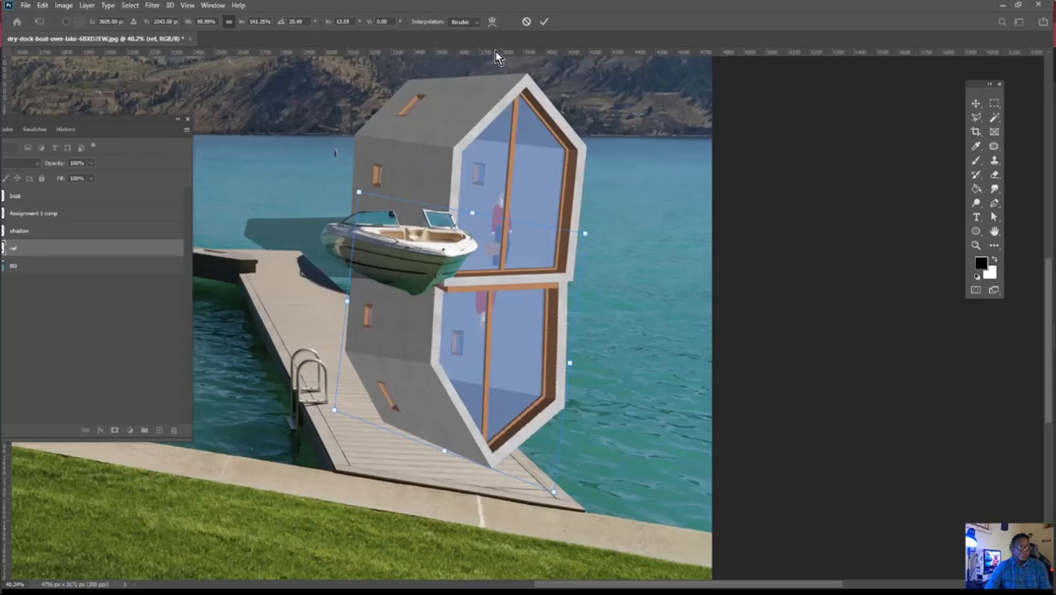
{"action": "left_click", "coordinate": [544, 22]}
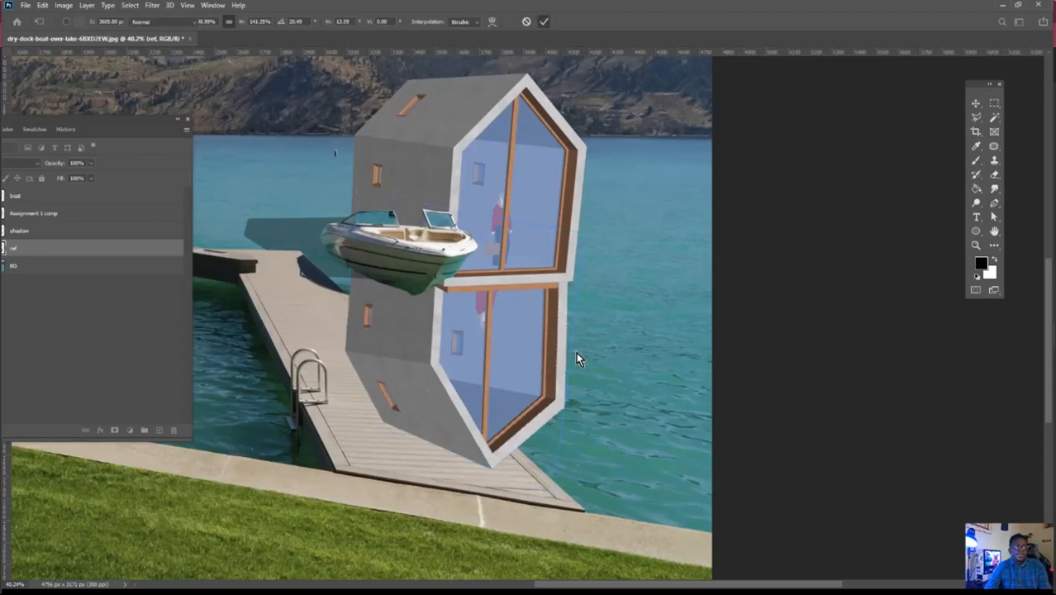
- Select the BG layer and hide the boat, Assignment 1 comp, shadow and ref layers
{"action": "key", "text": "b"}
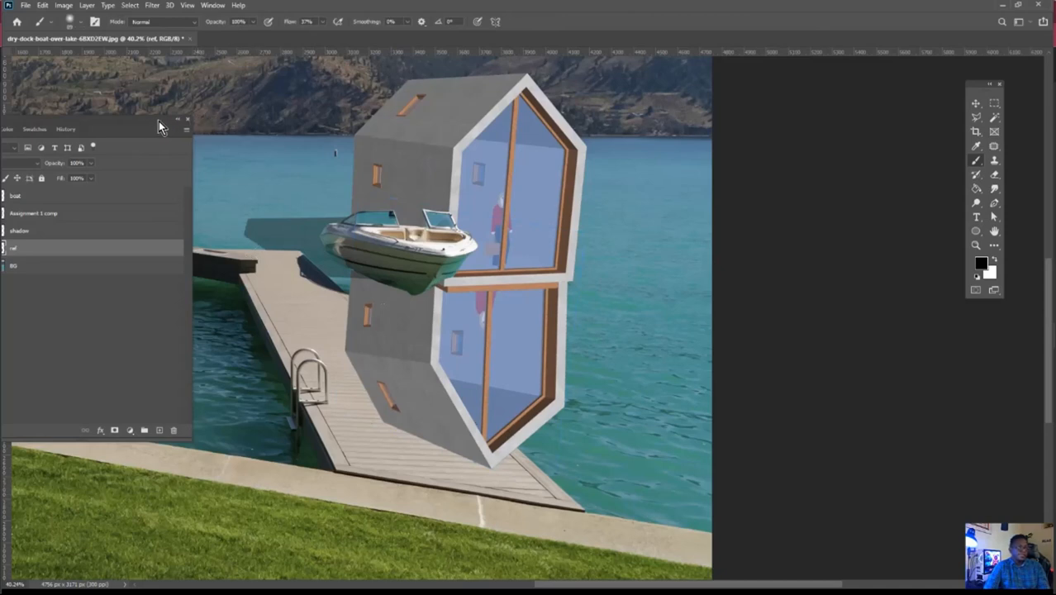
{"action": "left_click_drag", "start_coordinate": [144, 119], "coordinate": [237, 122]}
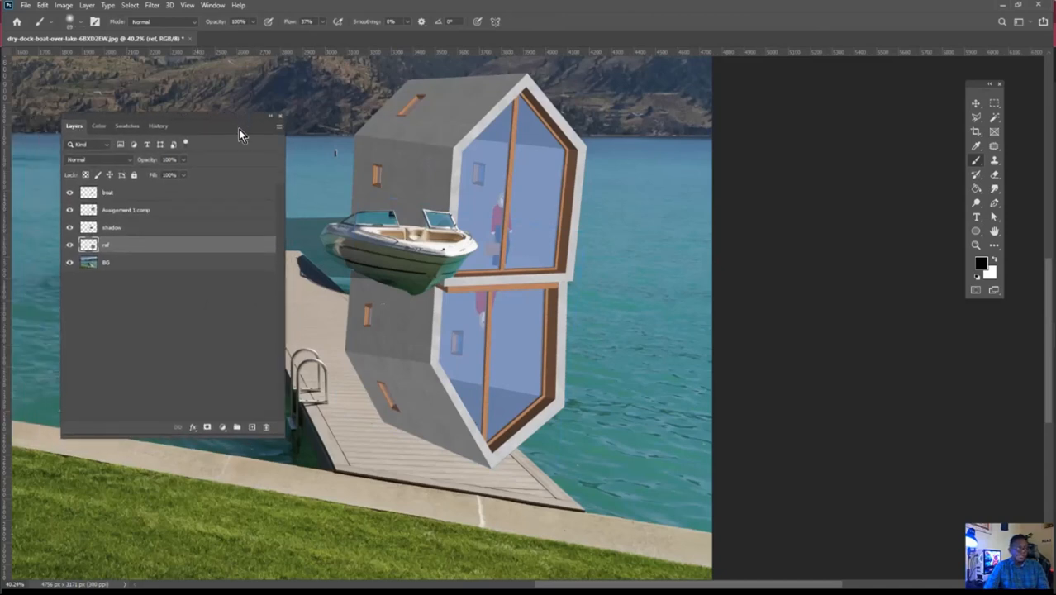
{"action": "left_click", "coordinate": [136, 263]}
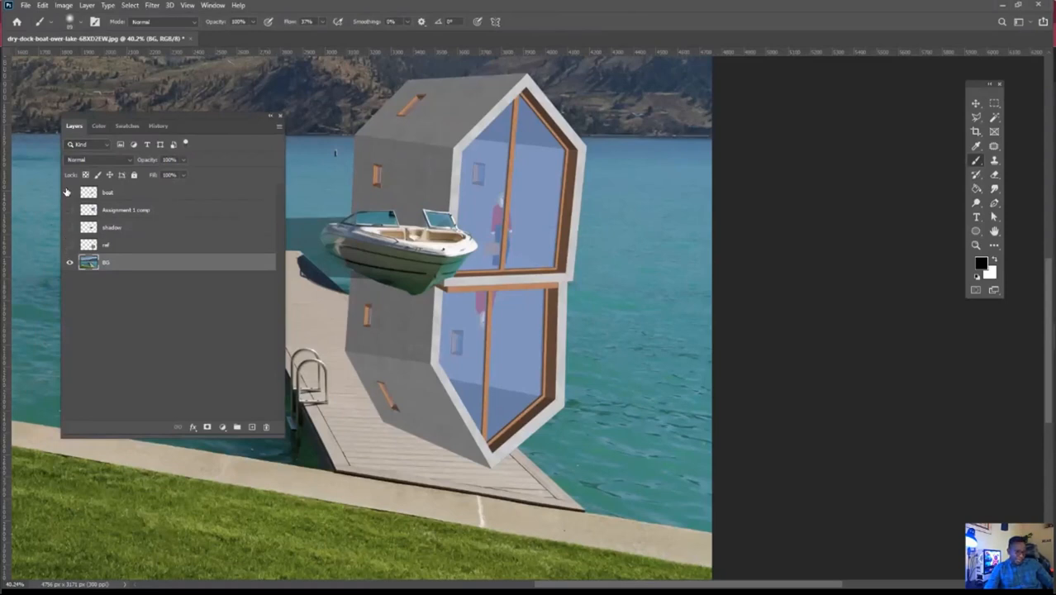
{"action": "left_click_drag", "start_coordinate": [67, 192], "coordinate": [72, 235]}
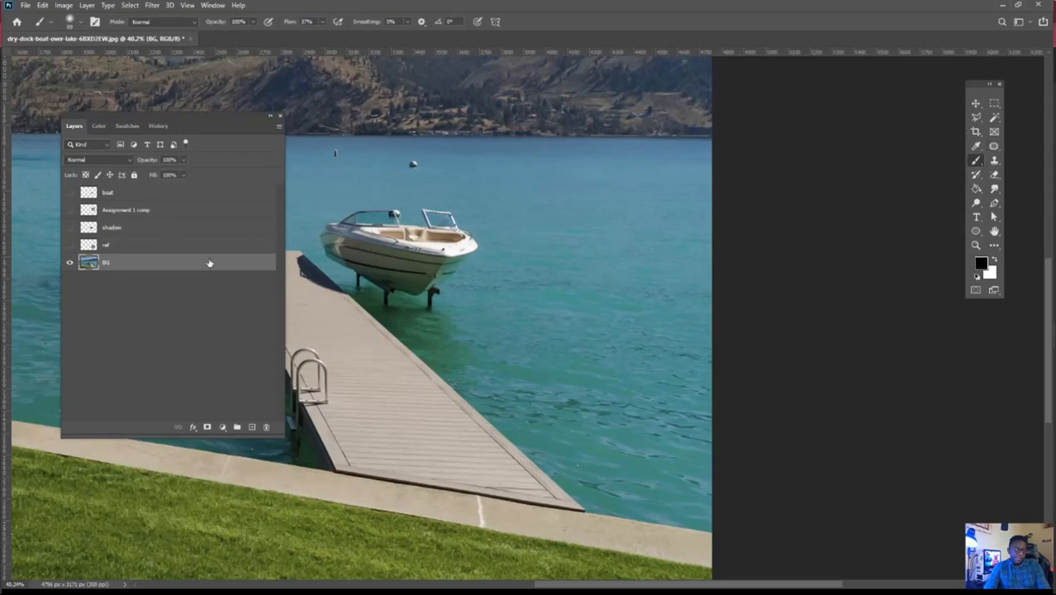
- Outline the dock on the BG layer with a closed Polygonal Lasso selection, from its front tip around the raised rear section
{"action": "left_click", "coordinate": [977, 119]}
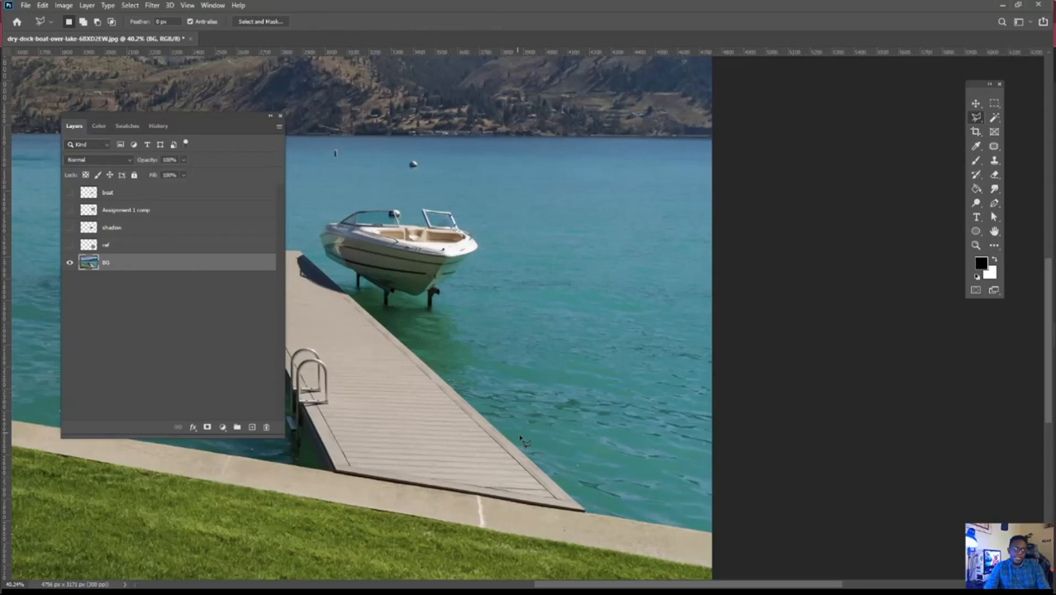
{"action": "scroll", "coordinate": [459, 454], "scroll_direction": "up", "scroll_amount": 3, "text": "alt"}
{"action": "key", "text": "space"}
{"action": "left_click_drag", "start_coordinate": [477, 432], "coordinate": [592, 464]}
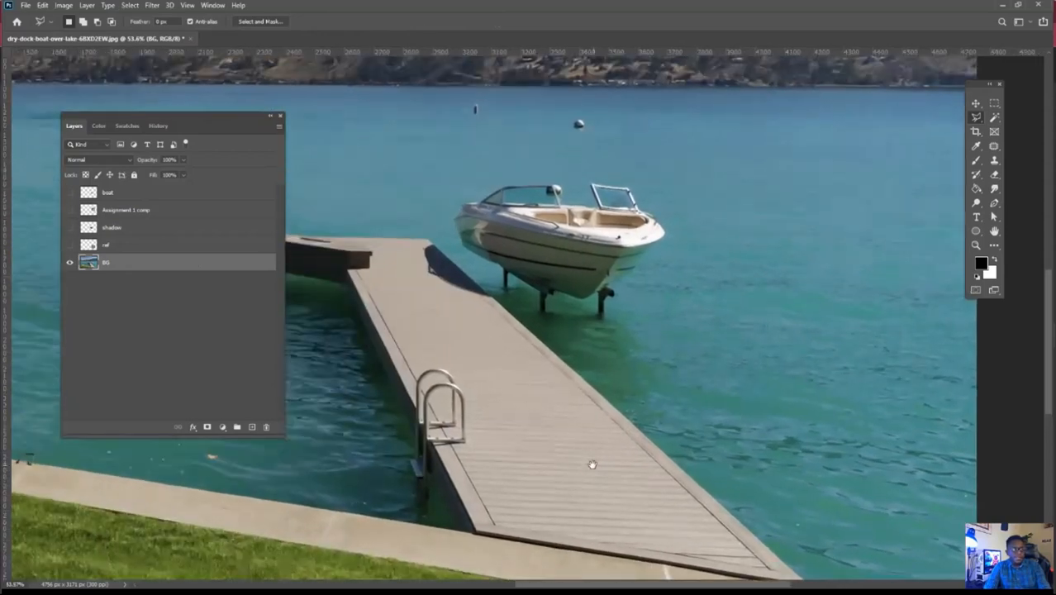
{"action": "left_click_drag", "start_coordinate": [685, 489], "coordinate": [668, 430]}
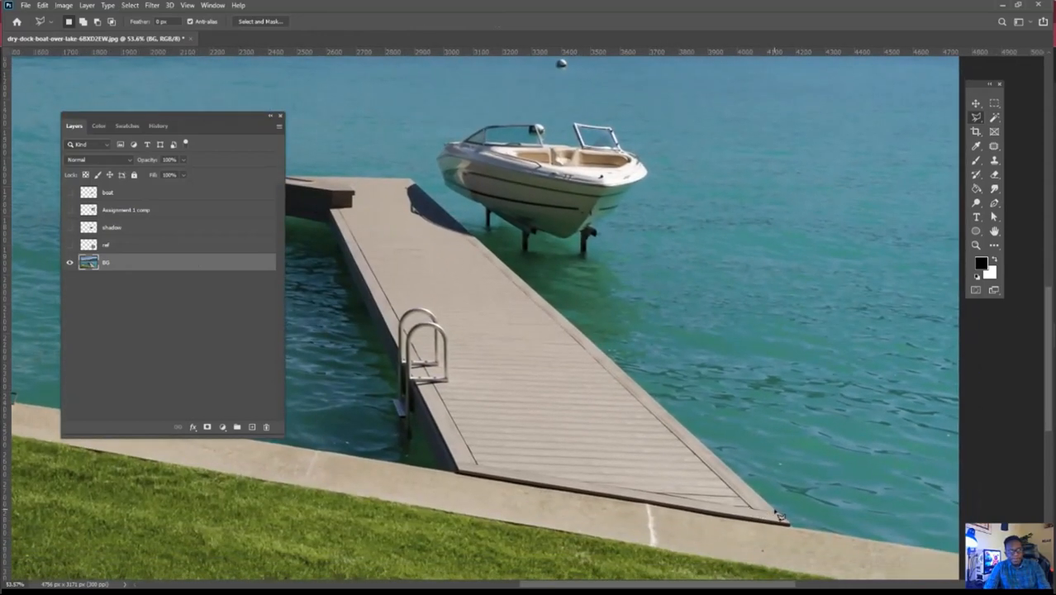
{"action": "left_click", "coordinate": [788, 523]}
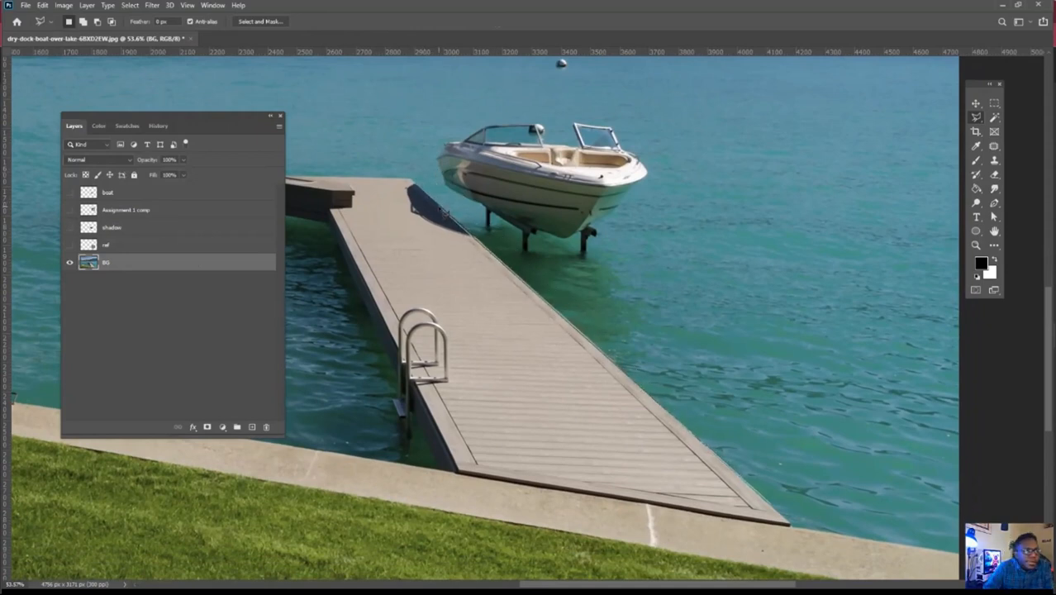
{"action": "left_click", "coordinate": [411, 181]}
{"action": "left_click_drag", "start_coordinate": [328, 181], "coordinate": [574, 197]}
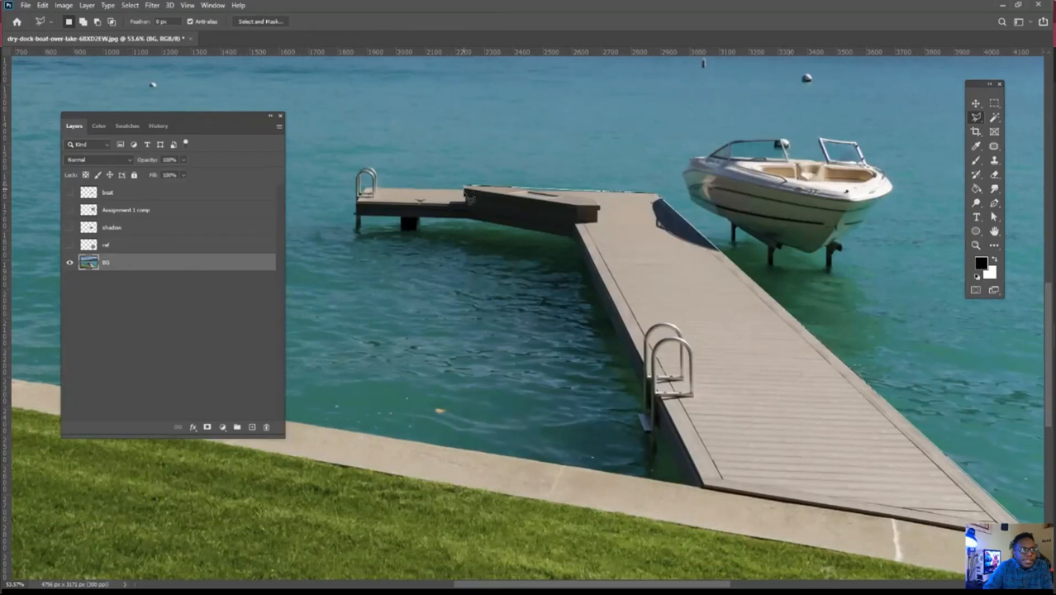
{"action": "left_click", "coordinate": [465, 189]}
{"action": "left_click", "coordinate": [576, 207]}
{"action": "left_click", "coordinate": [577, 225]}
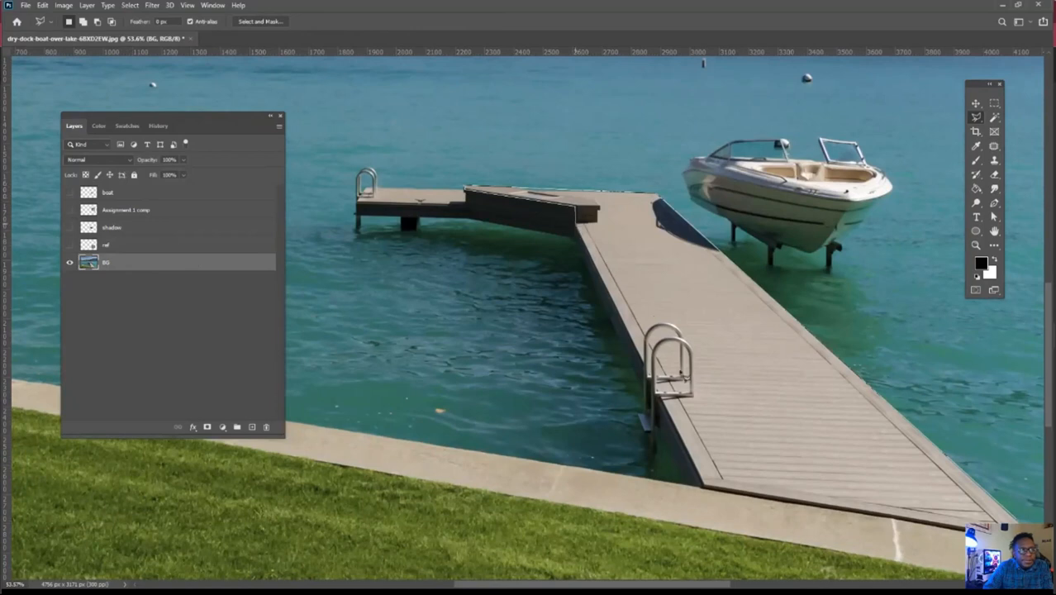
{"action": "left_click", "coordinate": [706, 490]}
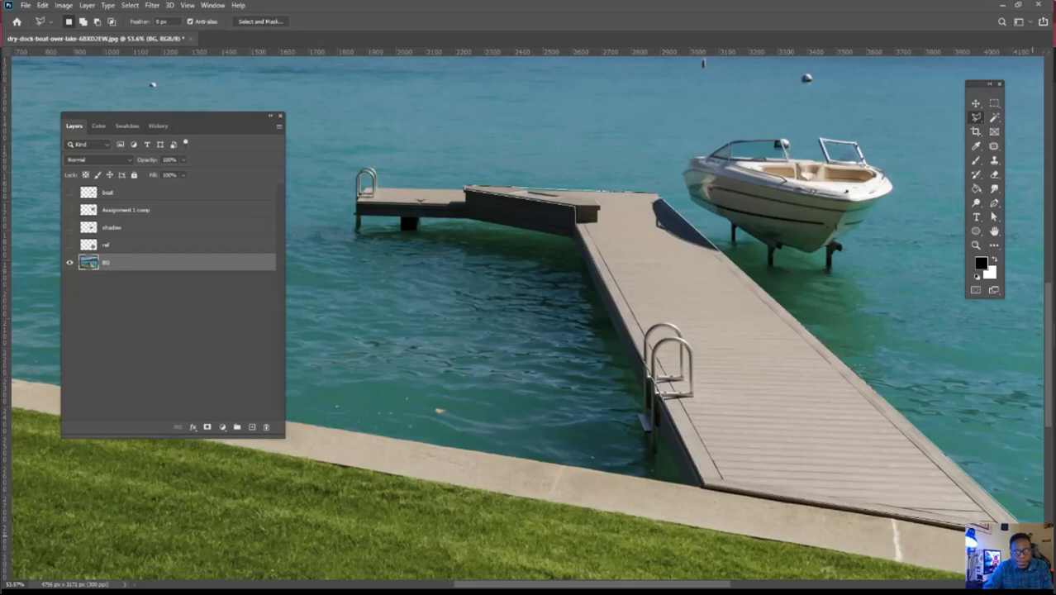
{"action": "left_click", "coordinate": [1015, 519]}
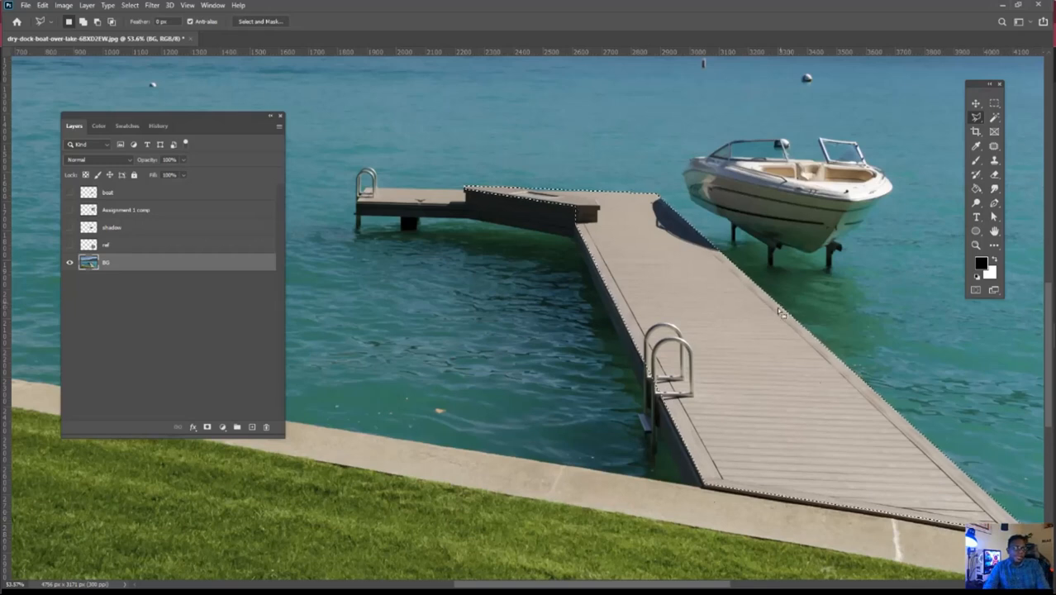
- Copy the selected dock area from BG and paste it in place as a new layer
{"action": "left_click", "coordinate": [42, 5]}
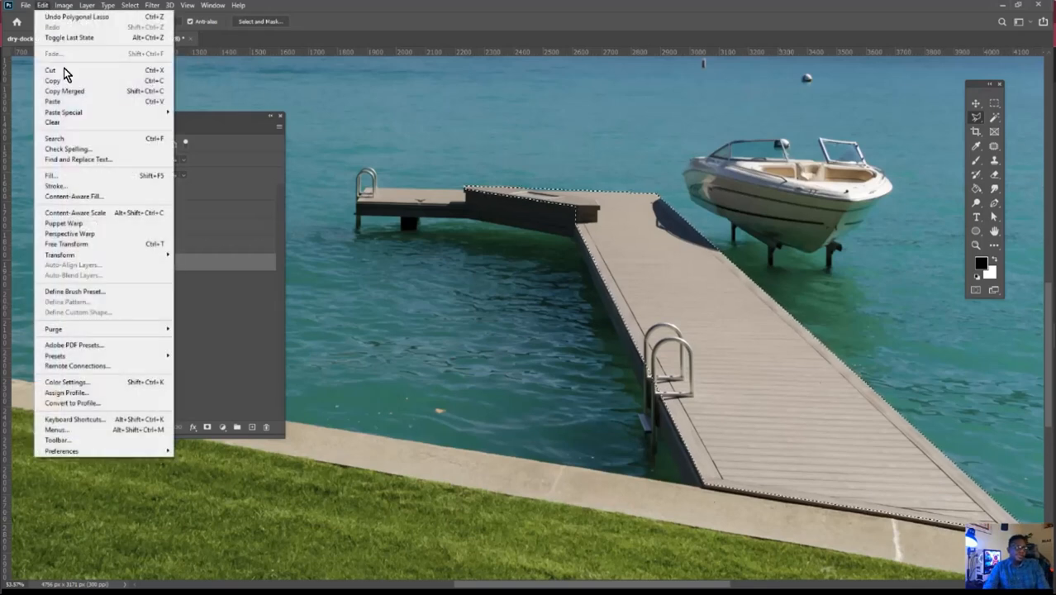
{"action": "left_click", "coordinate": [69, 83]}
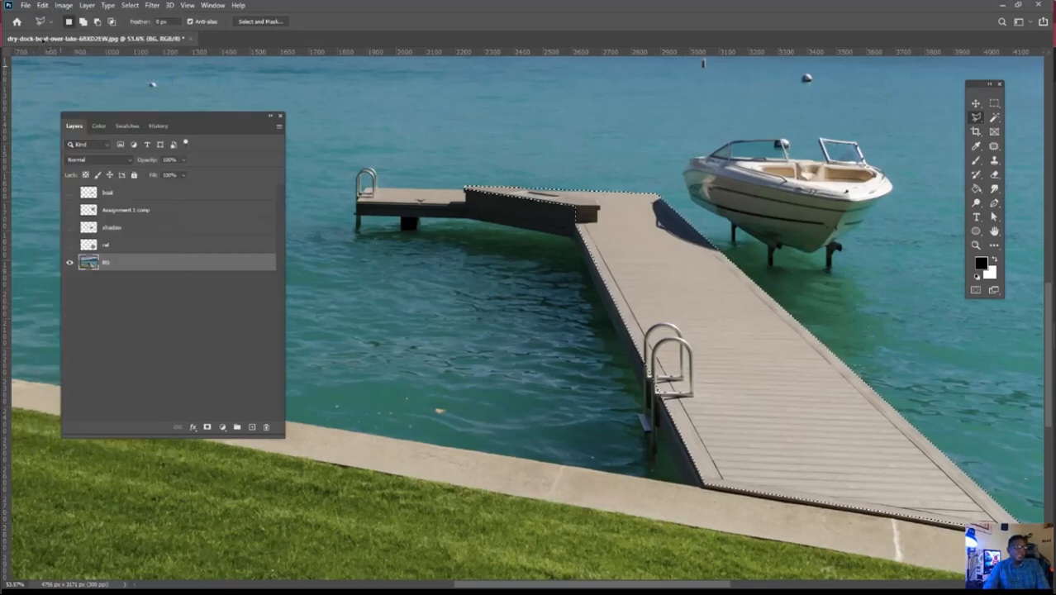
{"action": "left_click", "coordinate": [40, 6]}
{"action": "mouse_move", "coordinate": [88, 111]}
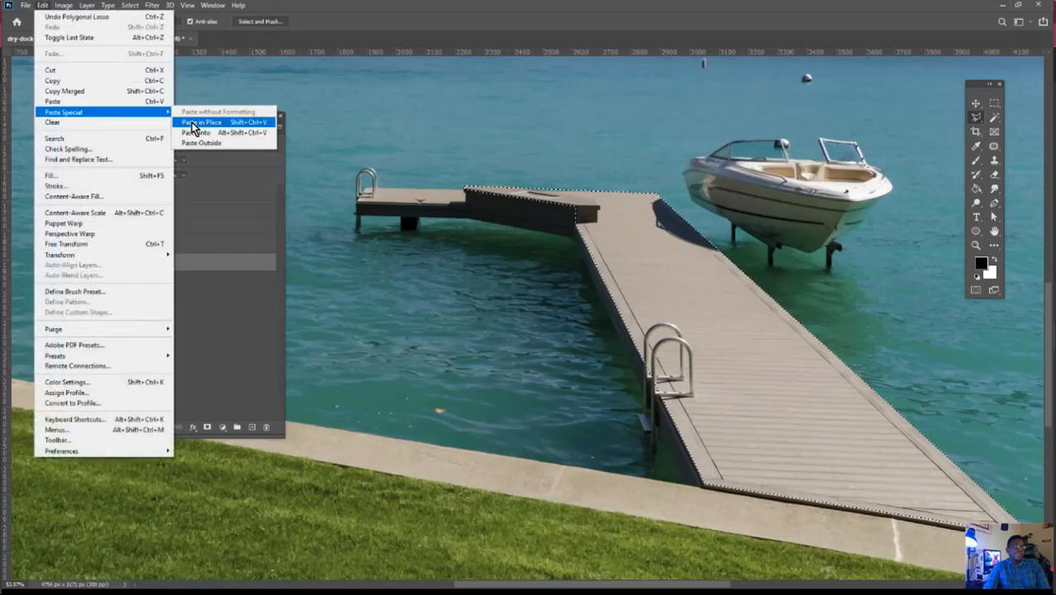
{"action": "left_click", "coordinate": [202, 122]}
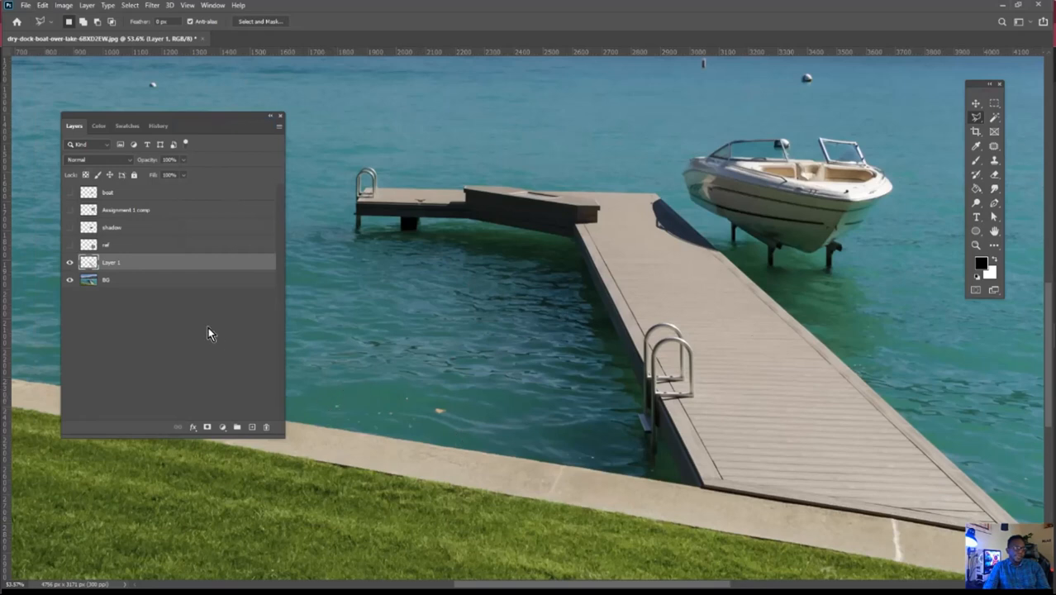
- Rename the pasted layer to dock
{"action": "double_click", "coordinate": [110, 263]}
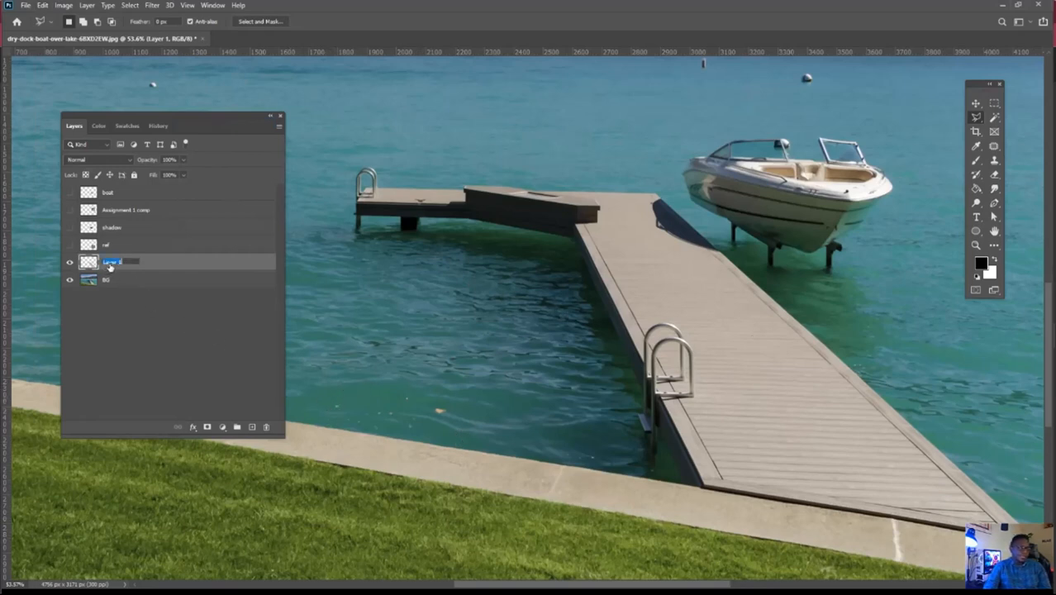
{"action": "type", "text": "dock"}
{"action": "key", "text": "Return"}
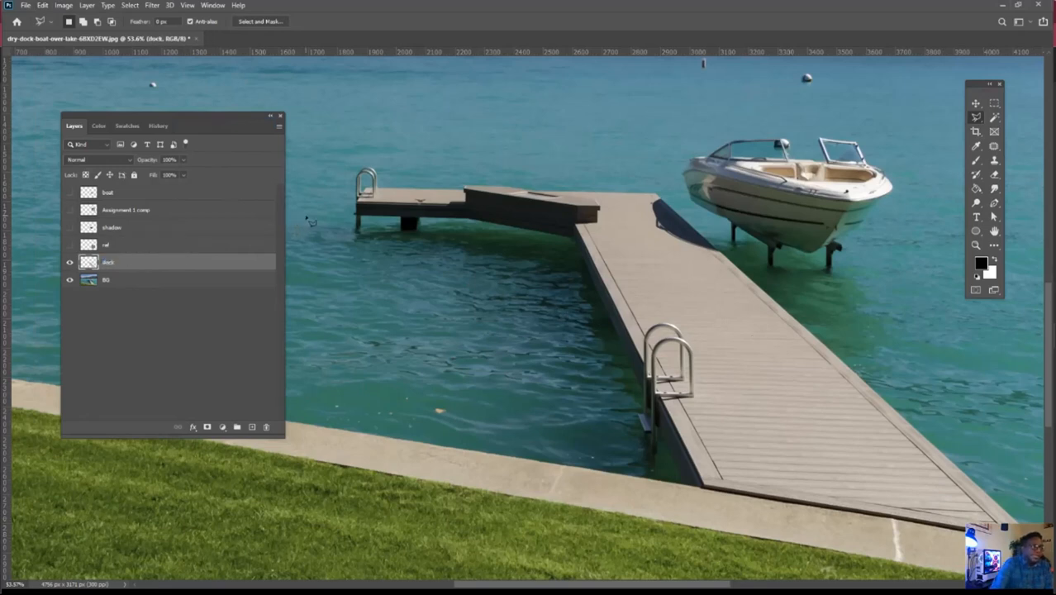
- Show the ref, shadow, Assignment 1 comp and boat layers again, and move the dock layer directly above ref
{"action": "left_click_drag", "start_coordinate": [65, 248], "coordinate": [66, 207]}
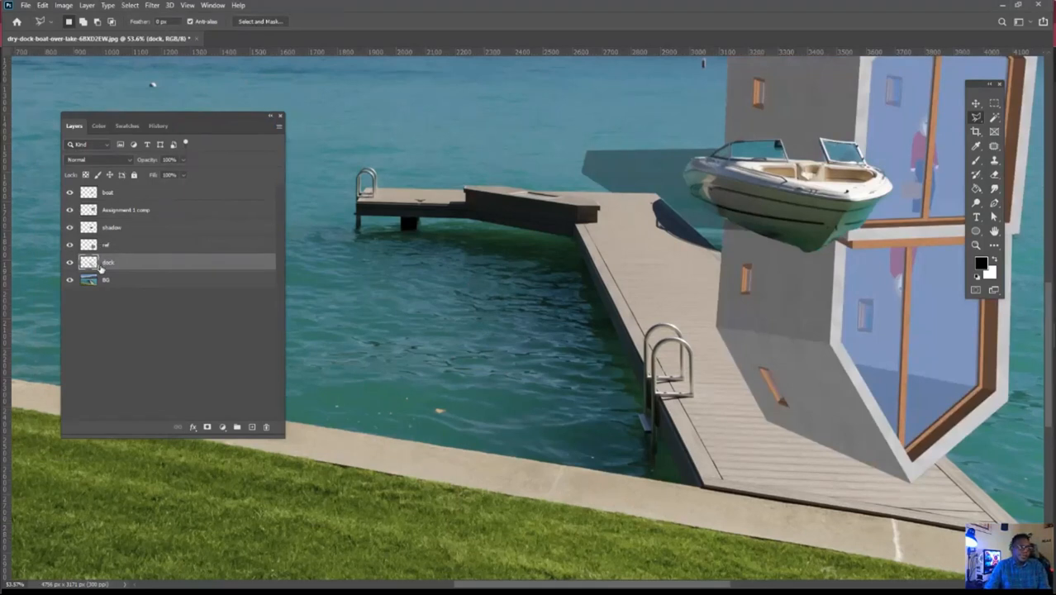
{"action": "mouse_move", "coordinate": [142, 262]}
{"action": "left_mouse_down"}
{"action": "mouse_move", "coordinate": [141, 238]}
{"action": "mouse_move", "coordinate": [149, 244]}
{"action": "left_mouse_up"}
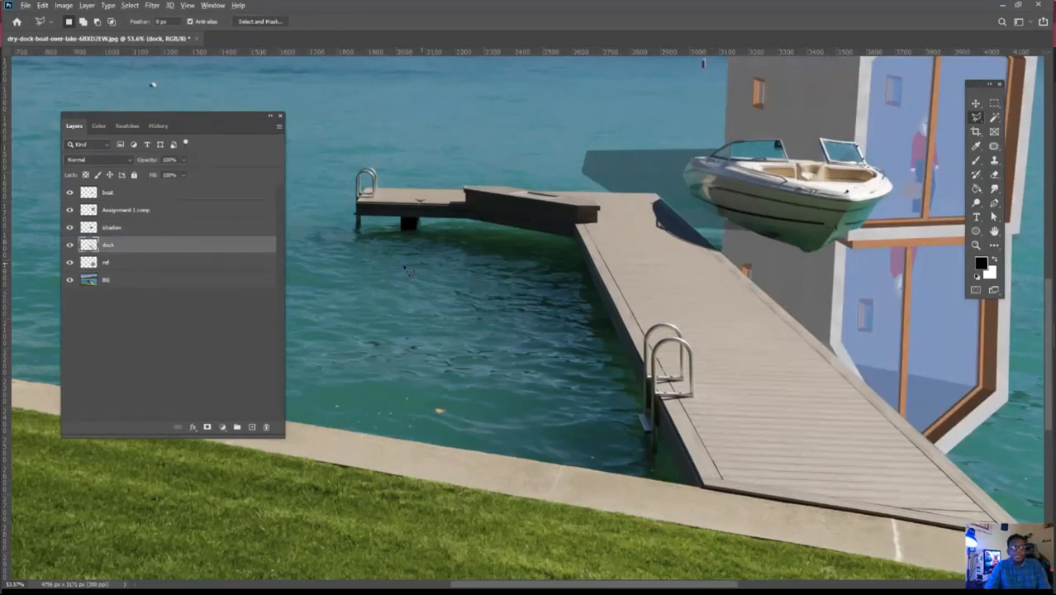
{"action": "scroll", "coordinate": [404, 267], "scroll_direction": "down", "scroll_amount": 6, "text": "alt"}
{"action": "scroll", "coordinate": [838, 273], "scroll_direction": "up", "scroll_amount": 5, "text": "alt"}
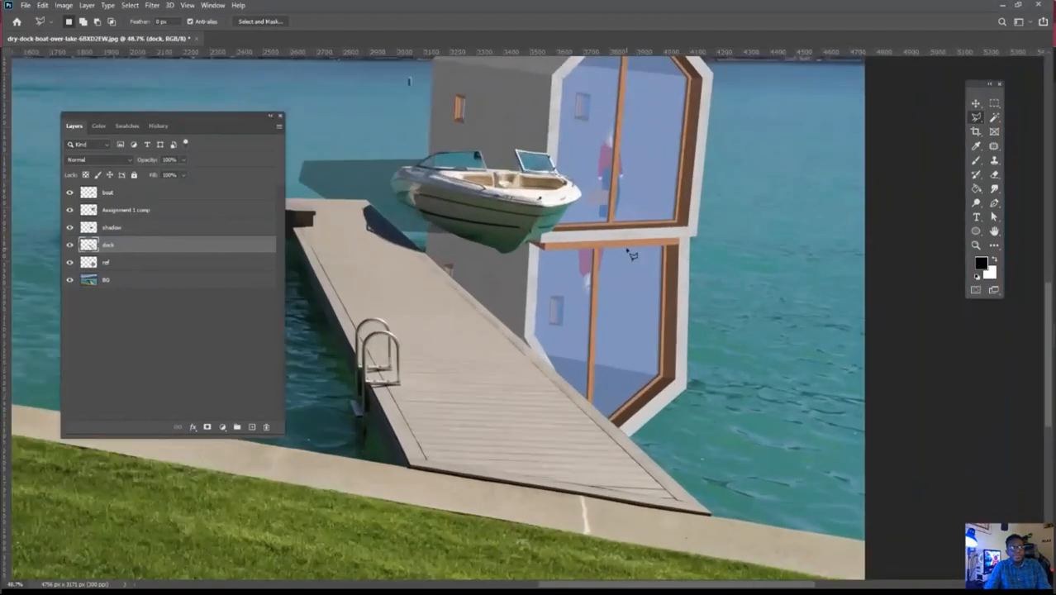
{"action": "scroll", "coordinate": [632, 256], "scroll_direction": "up", "scroll_amount": 3, "text": "alt"}
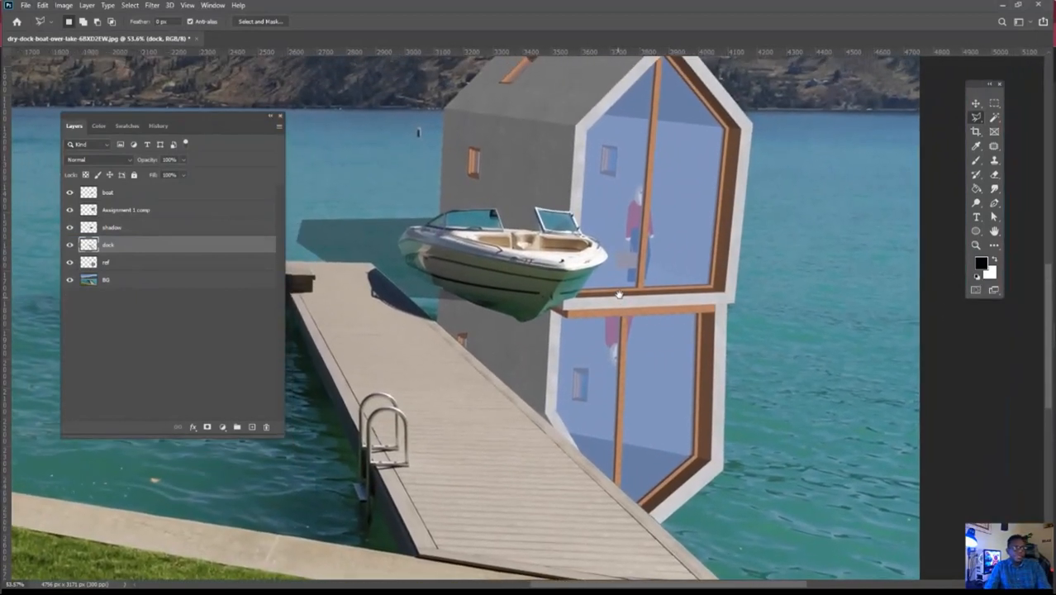
{"action": "left_click_drag", "start_coordinate": [619, 295], "coordinate": [619, 290]}
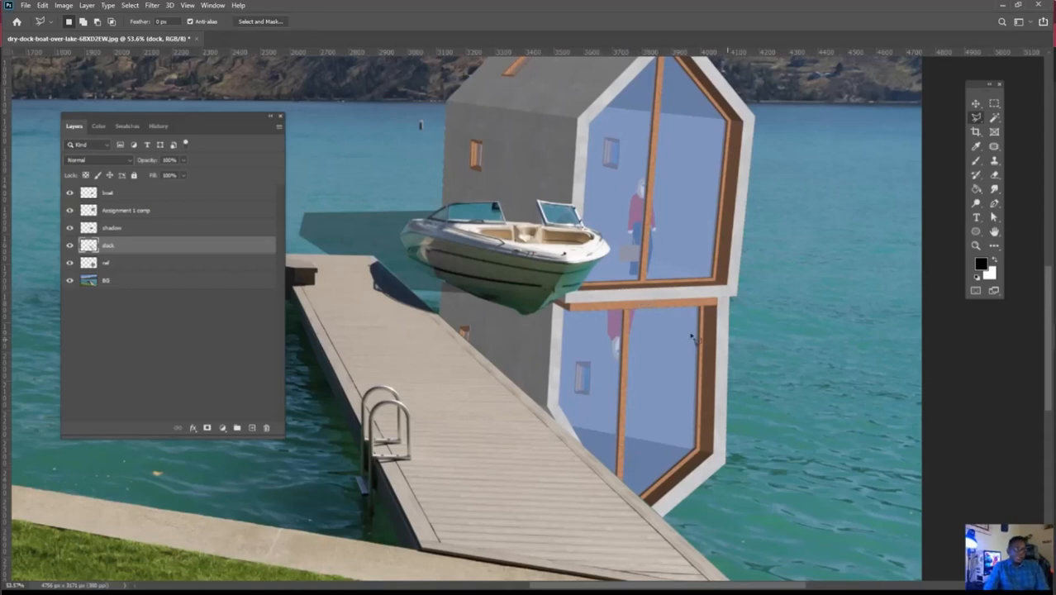
- Lower the ref layer's opacity to about 39% and check how the reflection blends into the water
{"action": "left_click", "coordinate": [136, 263]}
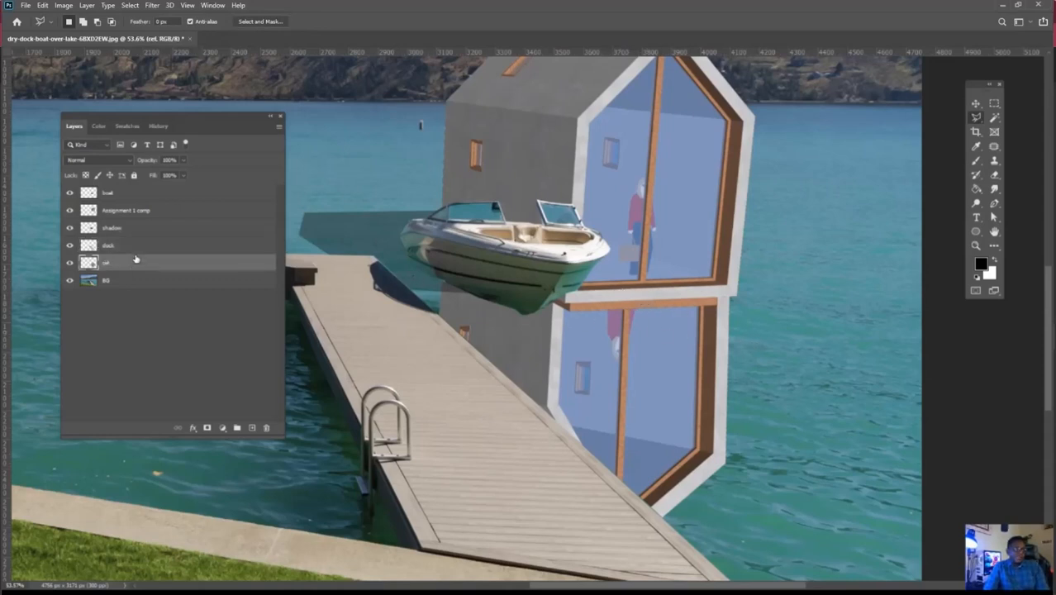
{"action": "left_click", "coordinate": [124, 159]}
{"action": "left_click", "coordinate": [126, 158]}
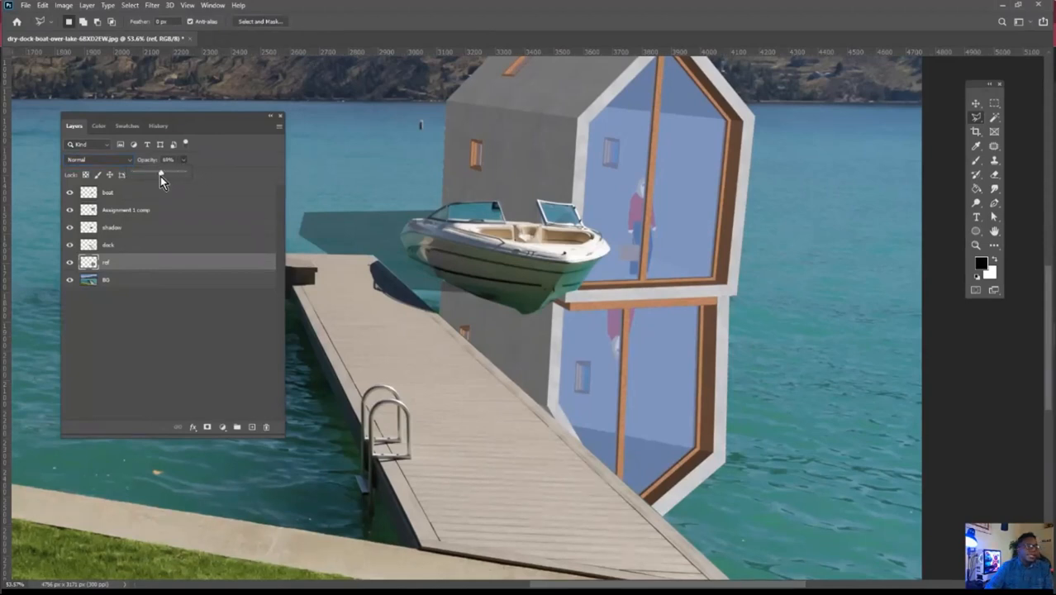
{"action": "left_click_drag", "start_coordinate": [160, 176], "coordinate": [158, 175]}
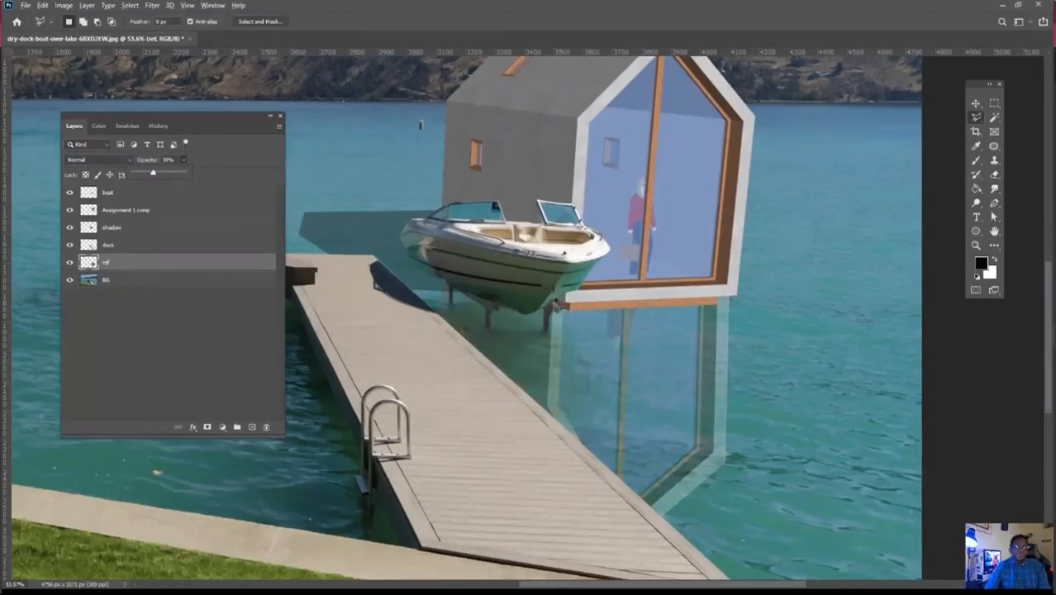
{"action": "scroll", "coordinate": [557, 304], "scroll_direction": "down", "scroll_amount": 3, "text": "alt"}
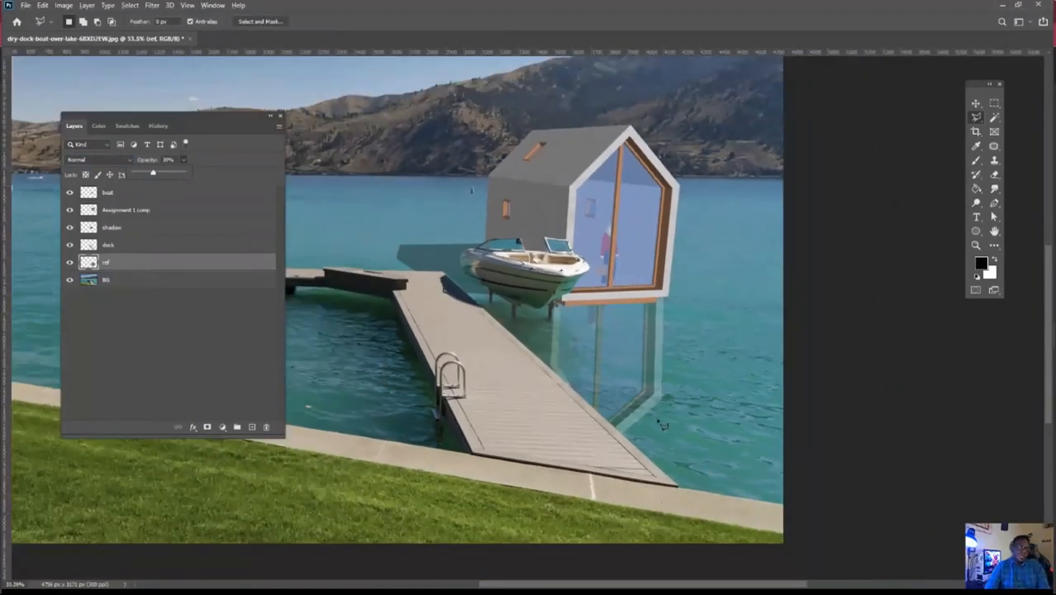
{"action": "scroll", "coordinate": [601, 315], "scroll_direction": "up", "scroll_amount": 3, "text": "alt"}
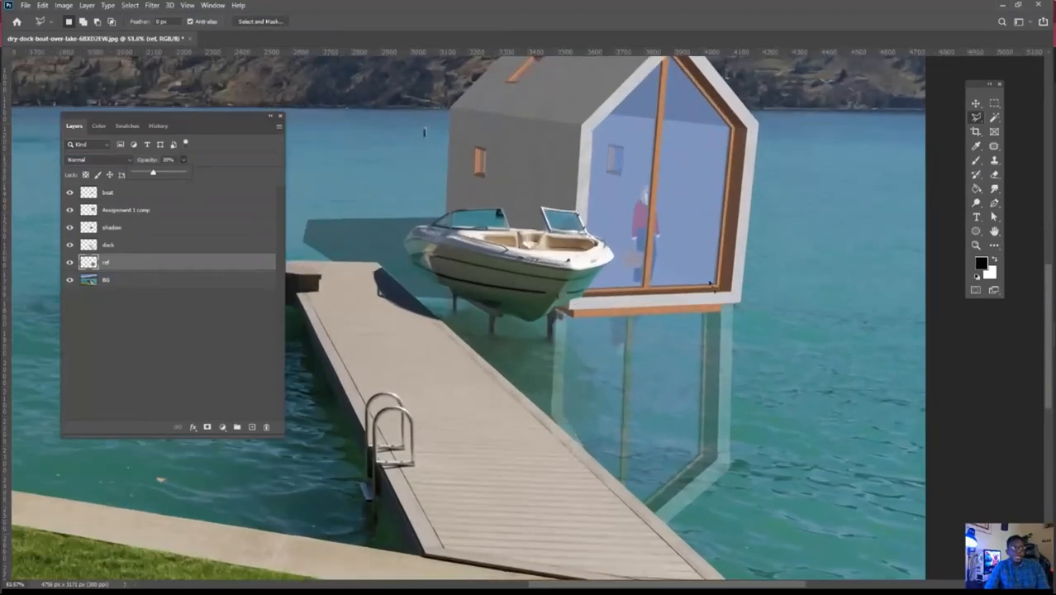
{"action": "scroll", "coordinate": [710, 282], "scroll_direction": "up", "scroll_amount": 5, "text": "alt"}
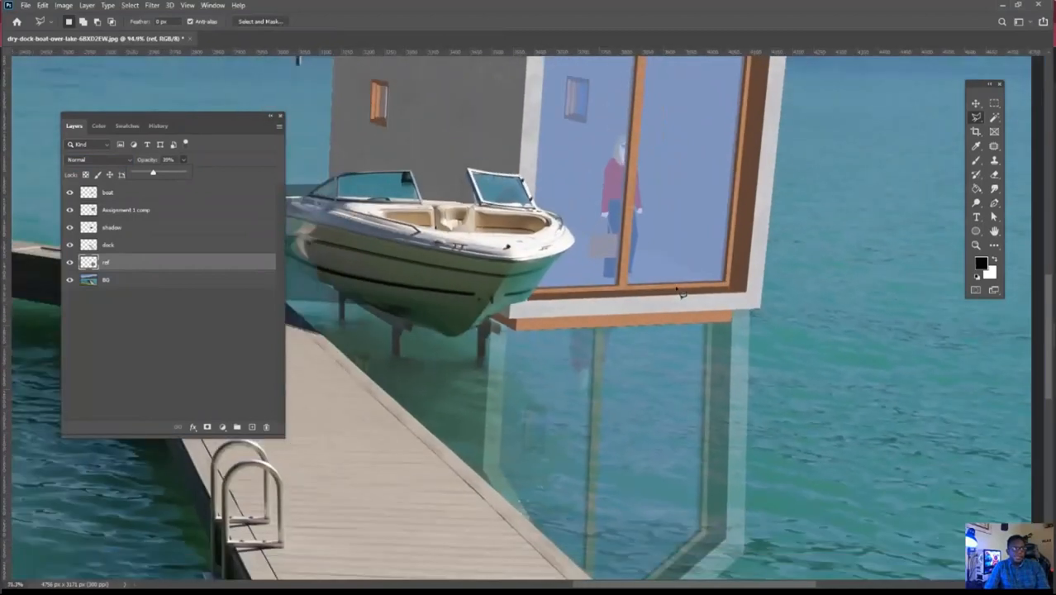
{"action": "scroll", "coordinate": [681, 293], "scroll_direction": "down", "scroll_amount": 5, "text": "alt"}
{"action": "scroll", "coordinate": [625, 334], "scroll_direction": "up", "scroll_amount": 2, "text": "alt"}
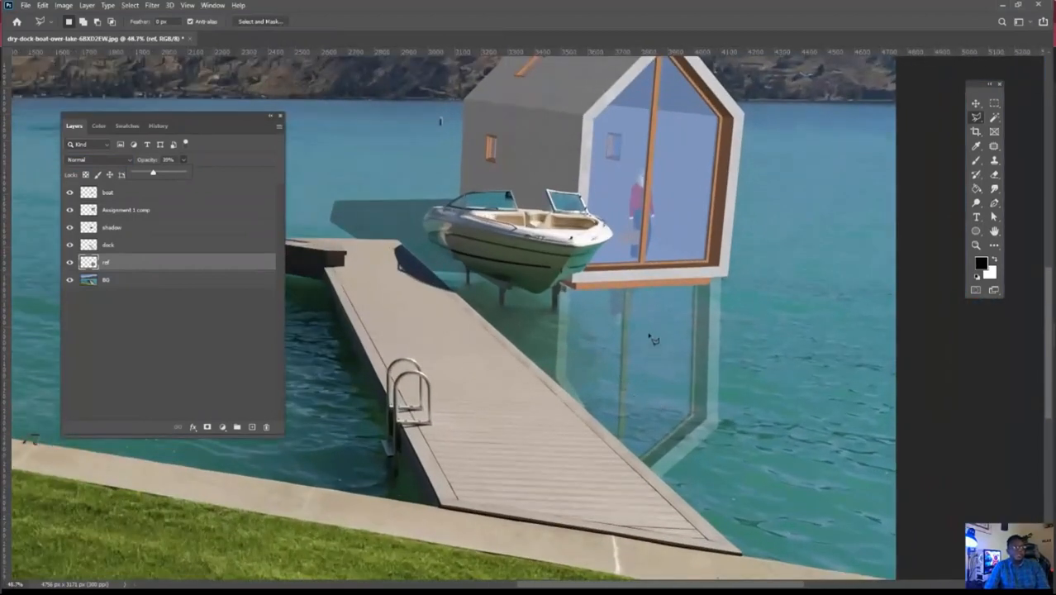
{"action": "left_click", "coordinate": [154, 266]}
{"action": "left_click", "coordinate": [152, 6]}
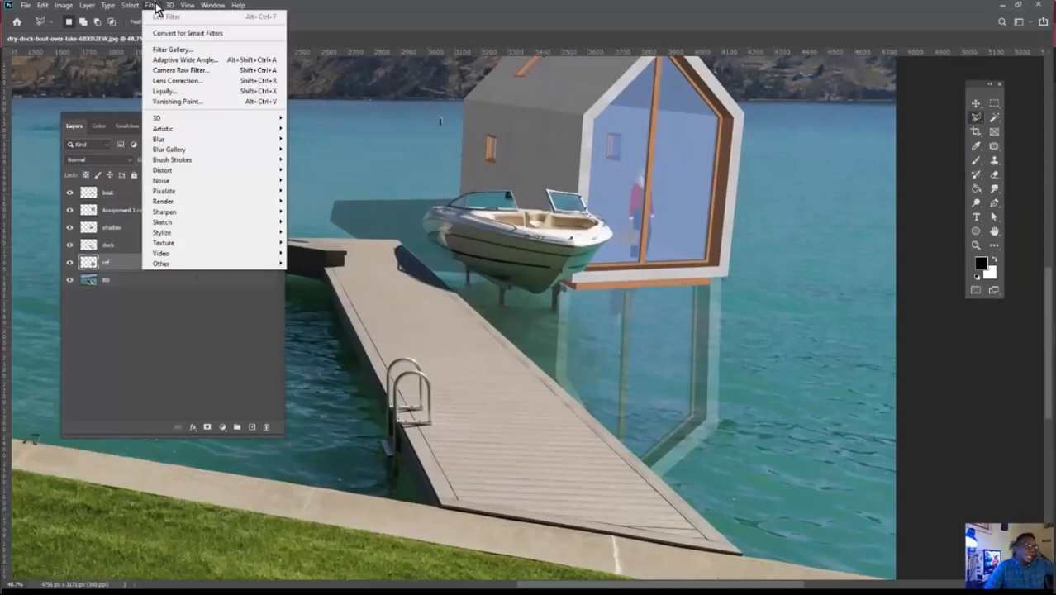
{"action": "mouse_move", "coordinate": [184, 130]}
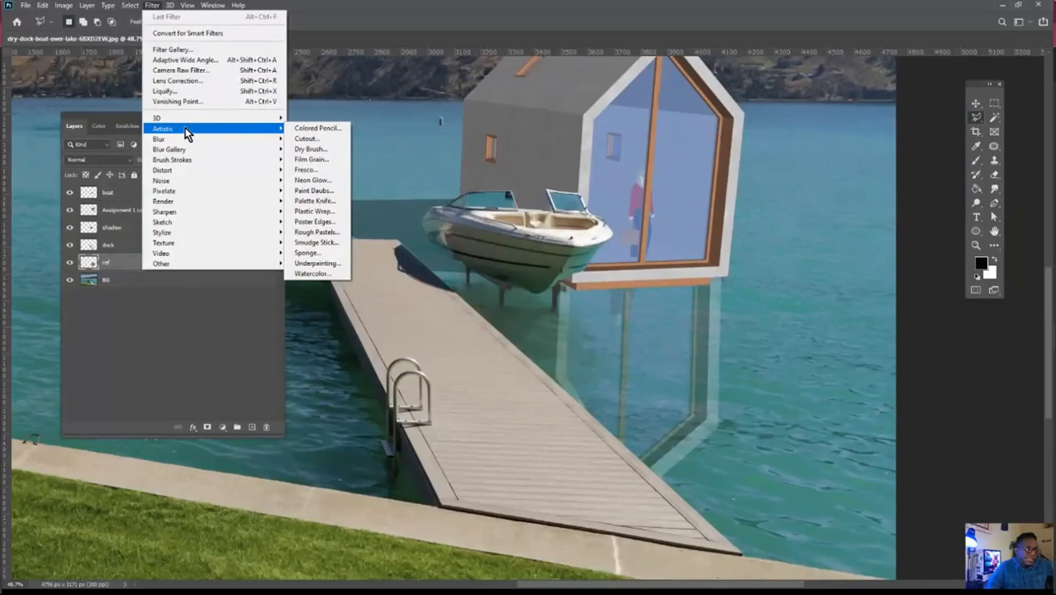
{"action": "key", "text": "Escape"}
{"action": "key", "text": "b"}
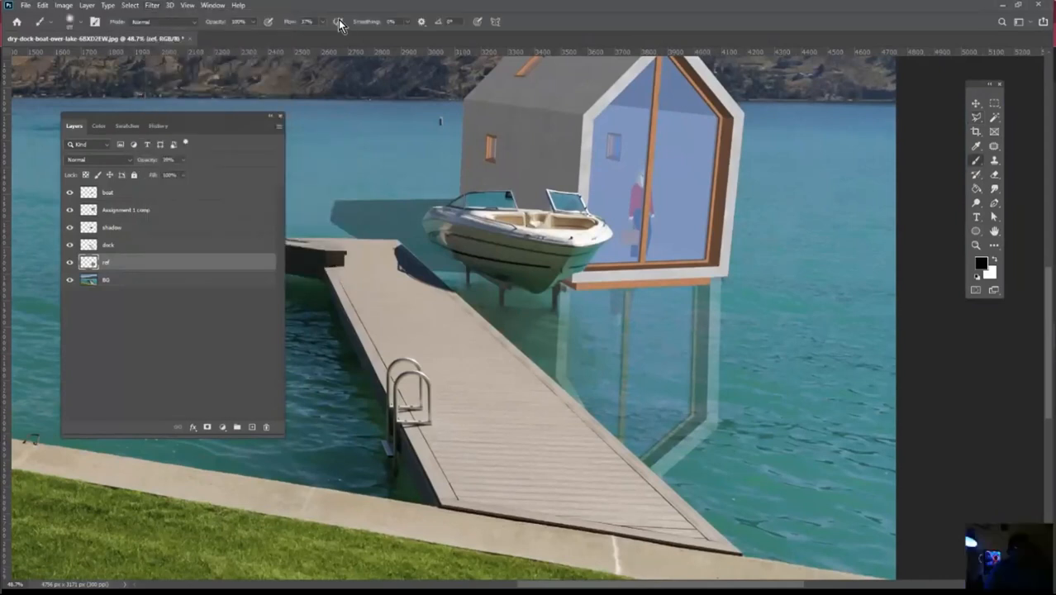
- Apply the Ocean Ripple distortion filter to the ref layer with Ripple Size 12 and Ripple Magnitude 14
{"action": "left_click", "coordinate": [187, 8]}
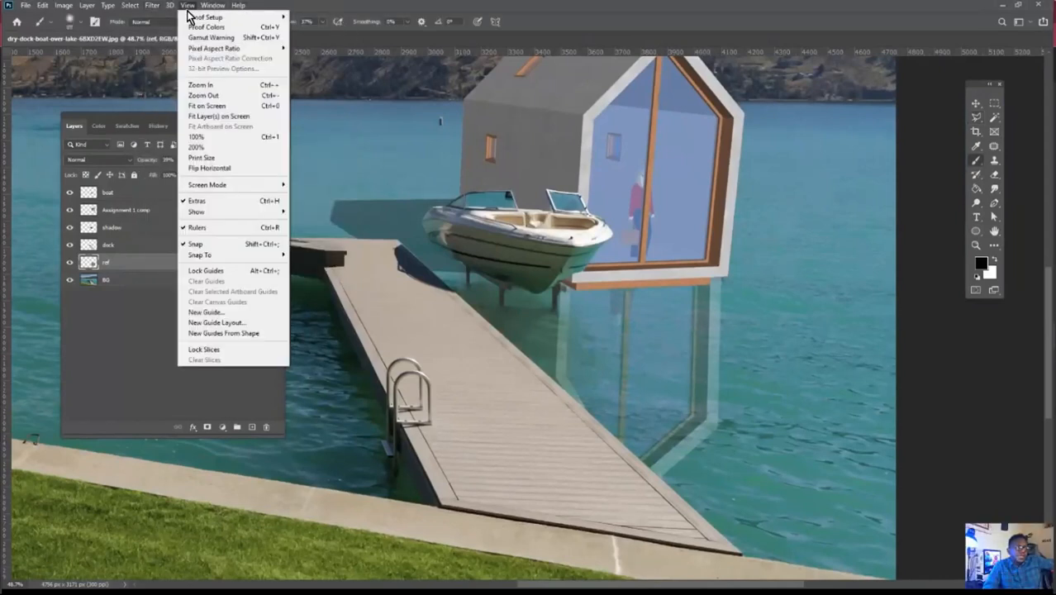
{"action": "mouse_move", "coordinate": [152, 6]}
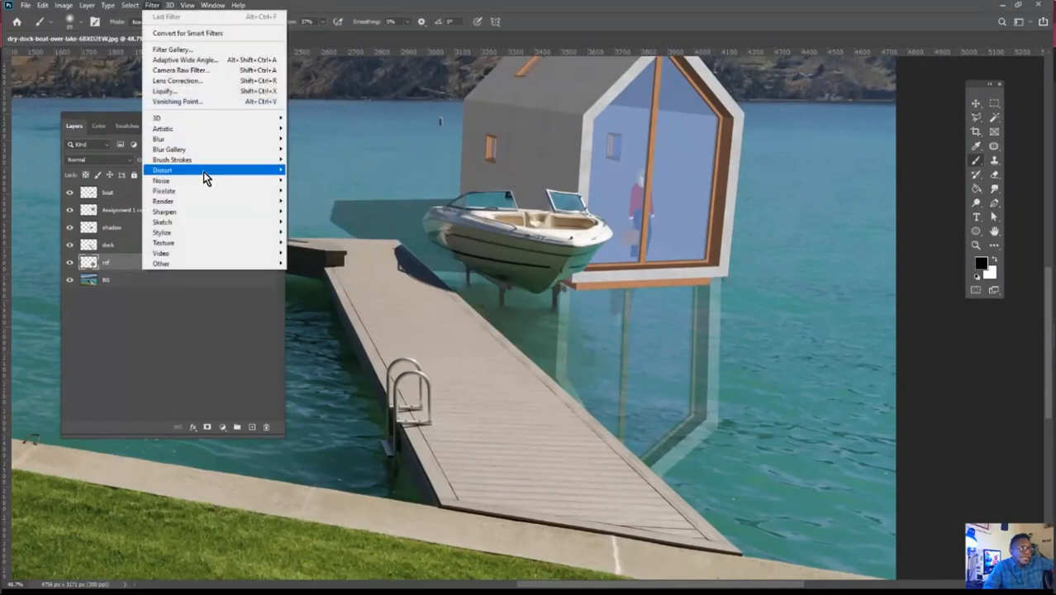
{"action": "mouse_move", "coordinate": [204, 172]}
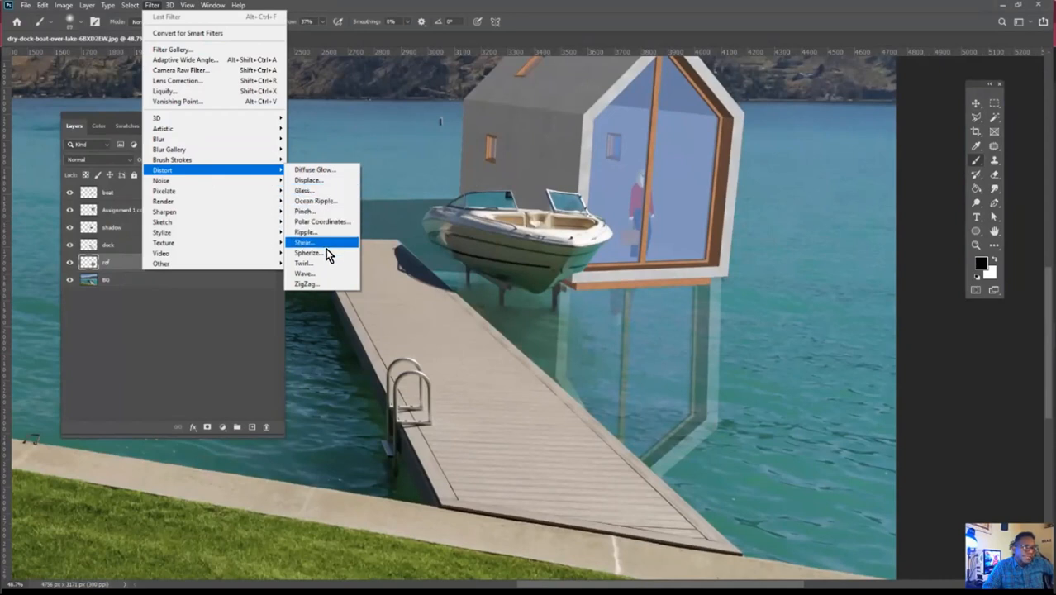
{"action": "left_click", "coordinate": [328, 204]}
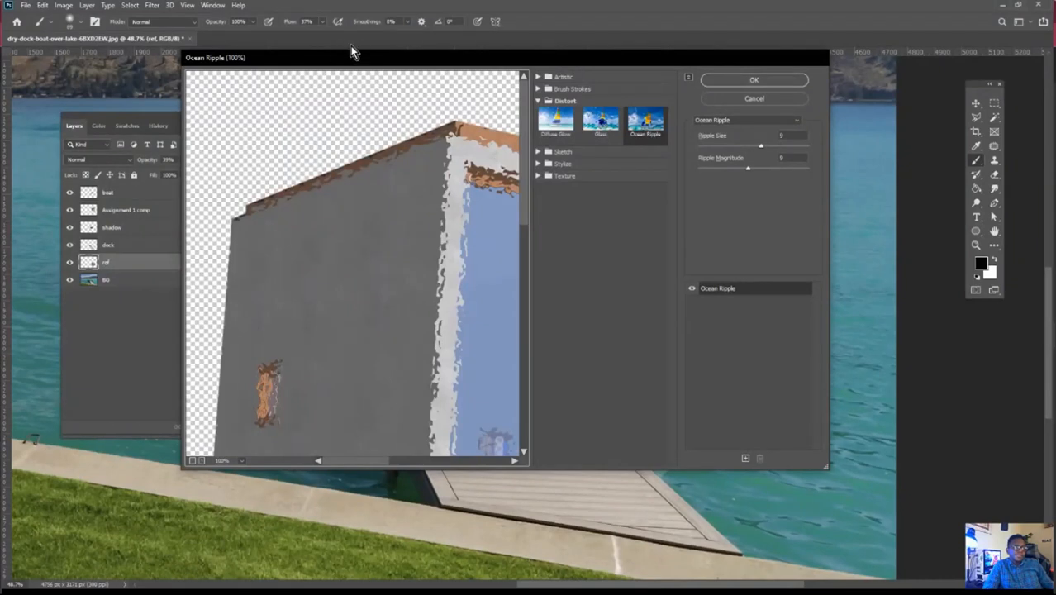
{"action": "left_click_drag", "start_coordinate": [365, 56], "coordinate": [285, 49]}
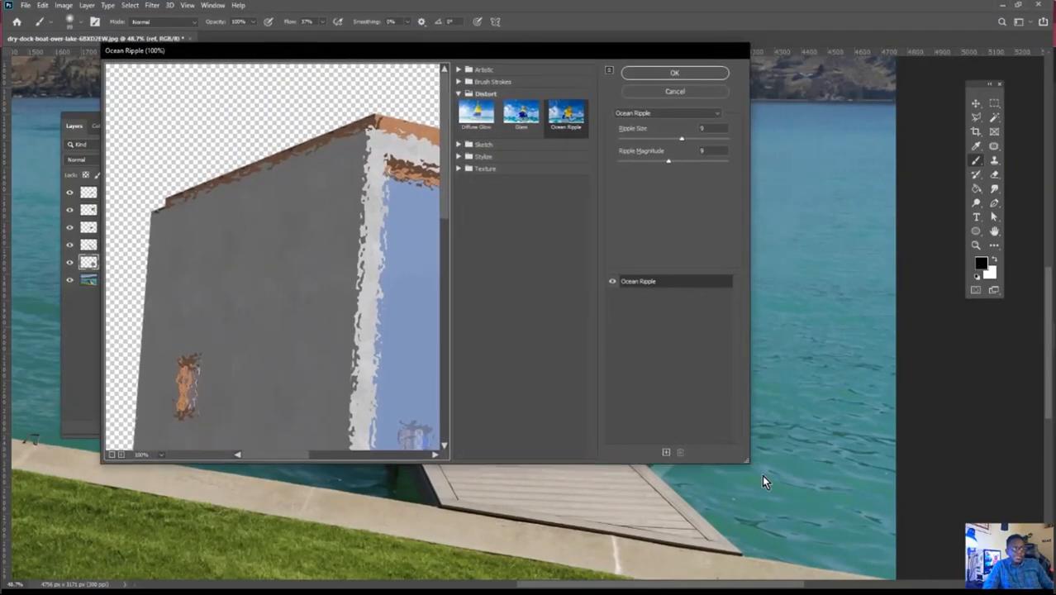
{"action": "left_click_drag", "start_coordinate": [746, 461], "coordinate": [794, 496]}
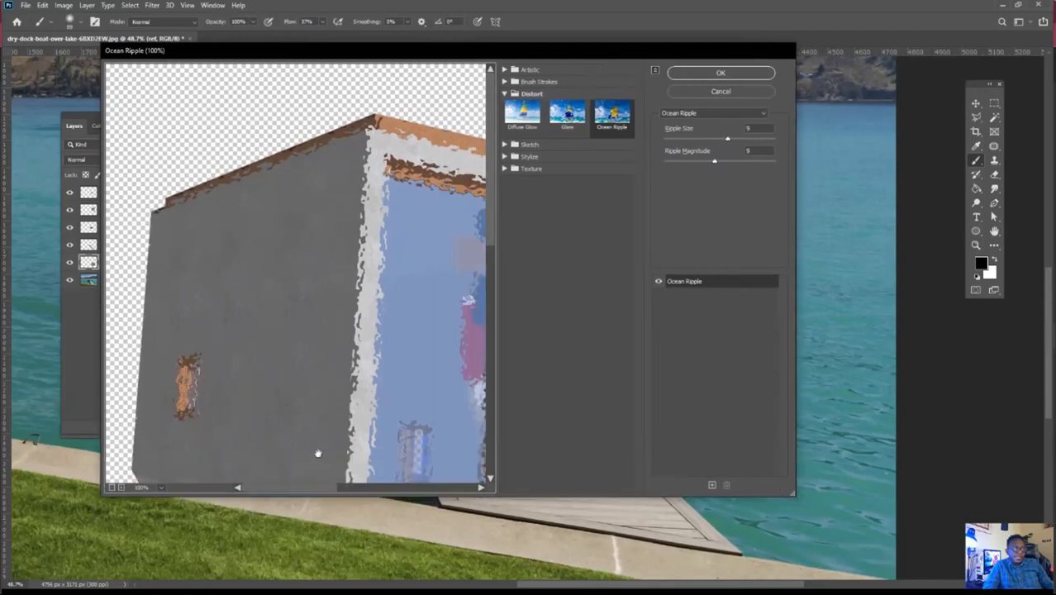
{"action": "left_click", "coordinate": [112, 489]}
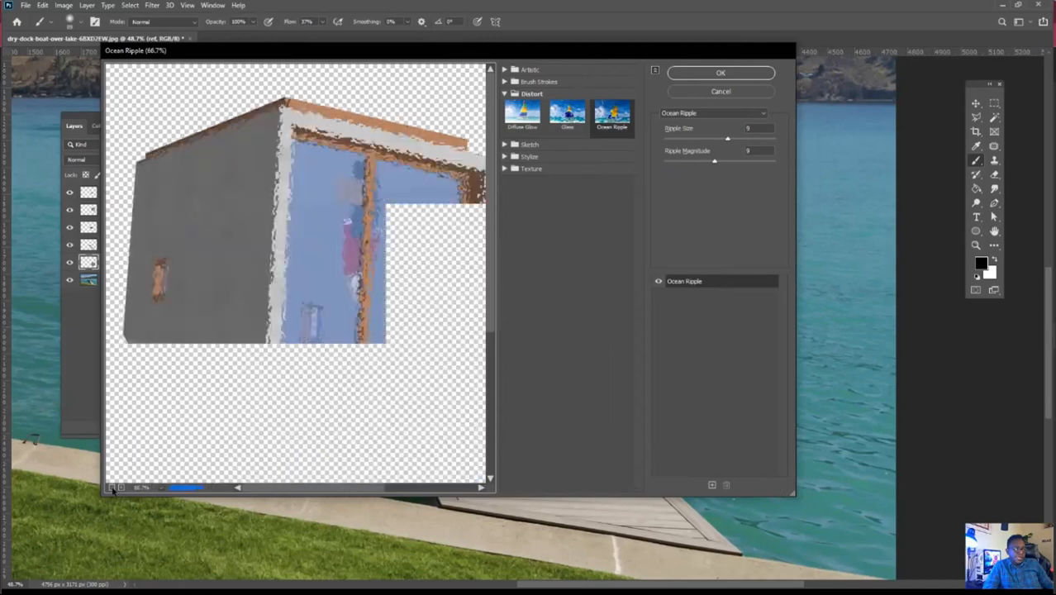
{"action": "left_click", "coordinate": [113, 489]}
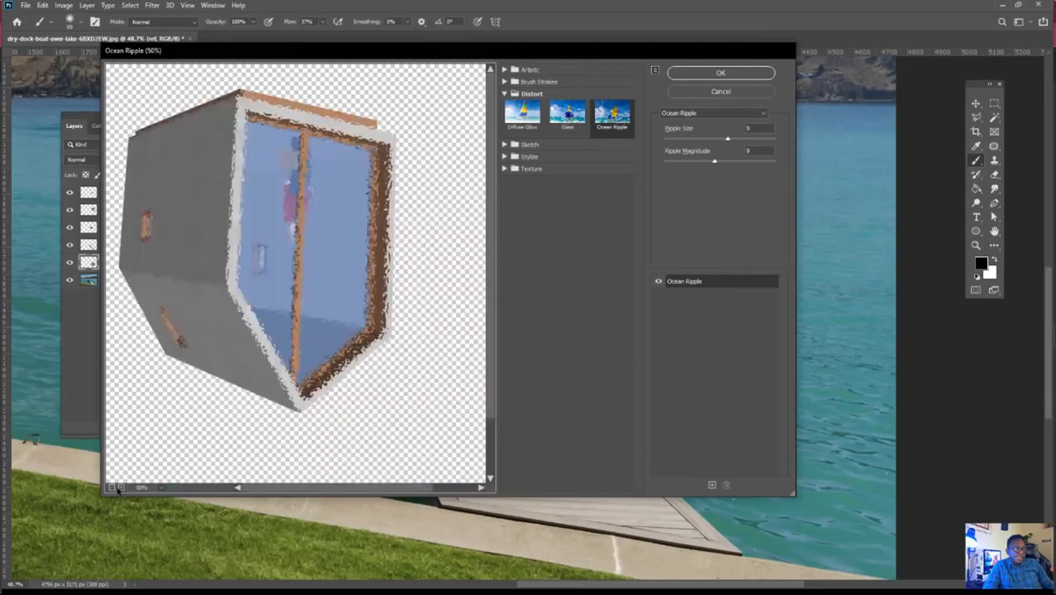
{"action": "left_click", "coordinate": [122, 488]}
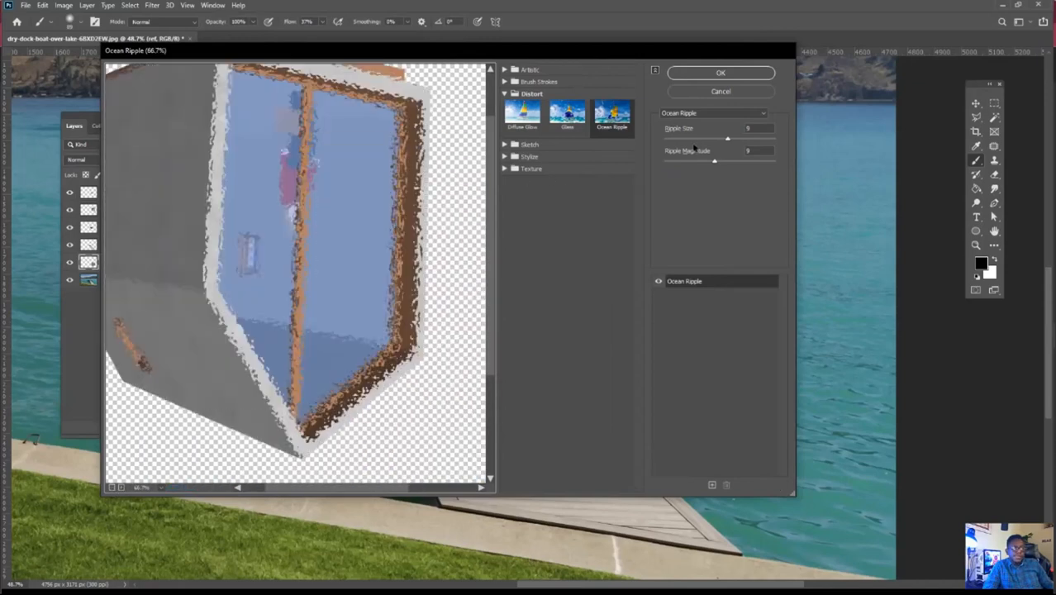
{"action": "left_click_drag", "start_coordinate": [729, 142], "coordinate": [741, 168]}
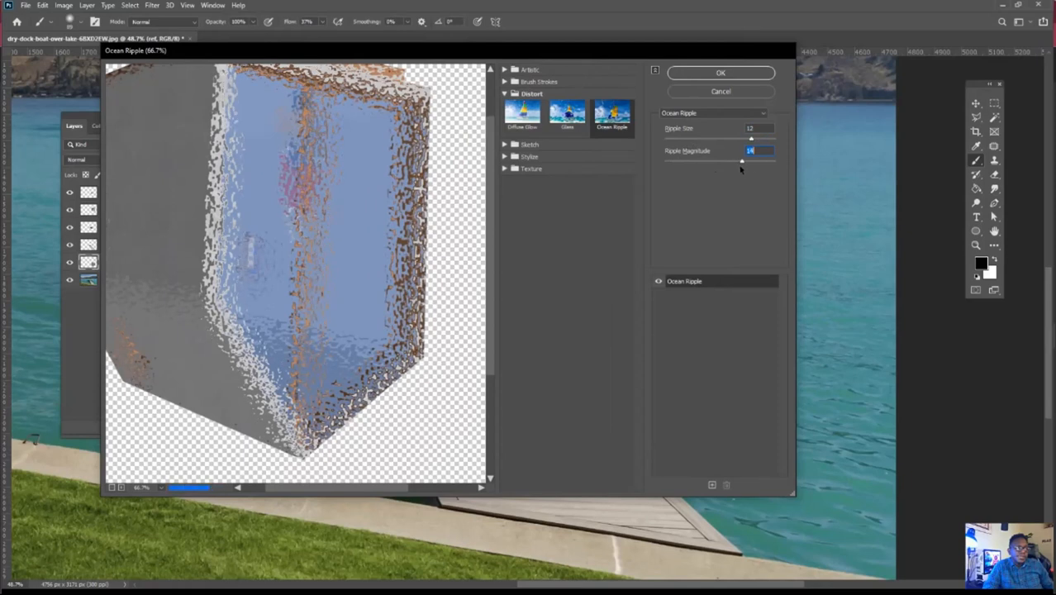
{"action": "left_click", "coordinate": [718, 74]}
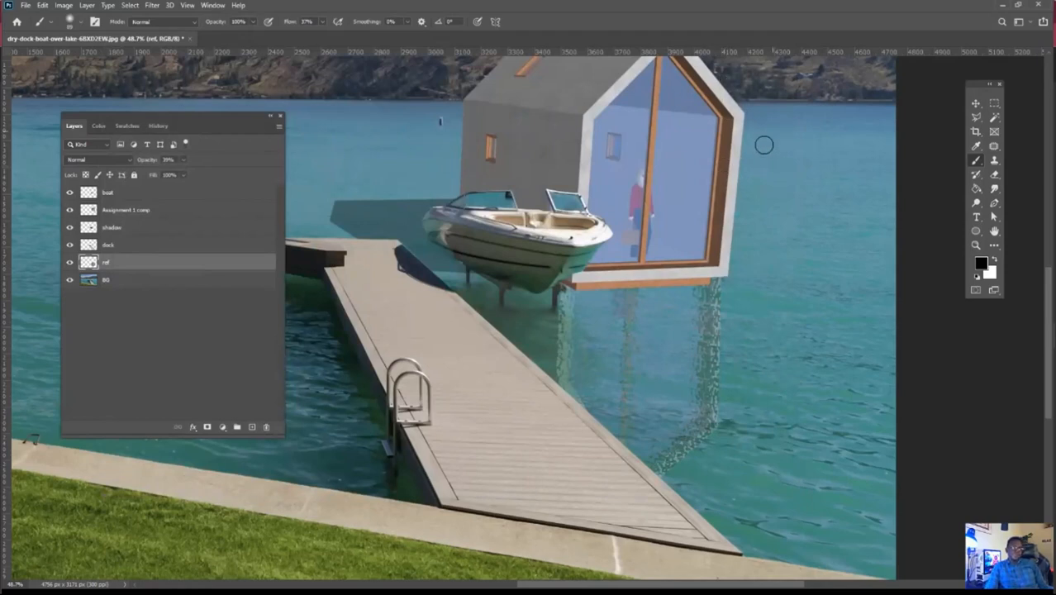
- Examine the rippled reflection against the water, both in the whole scene and up close beneath the house's wooden base
{"action": "left_click", "coordinate": [976, 103]}
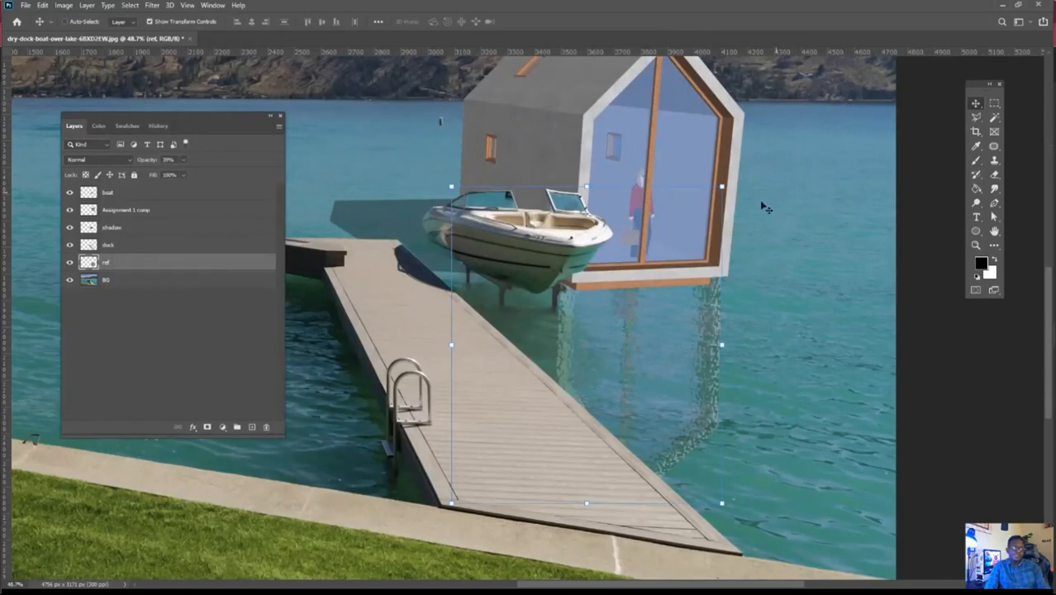
{"action": "scroll", "coordinate": [761, 205], "scroll_direction": "down", "scroll_amount": 3, "text": "alt"}
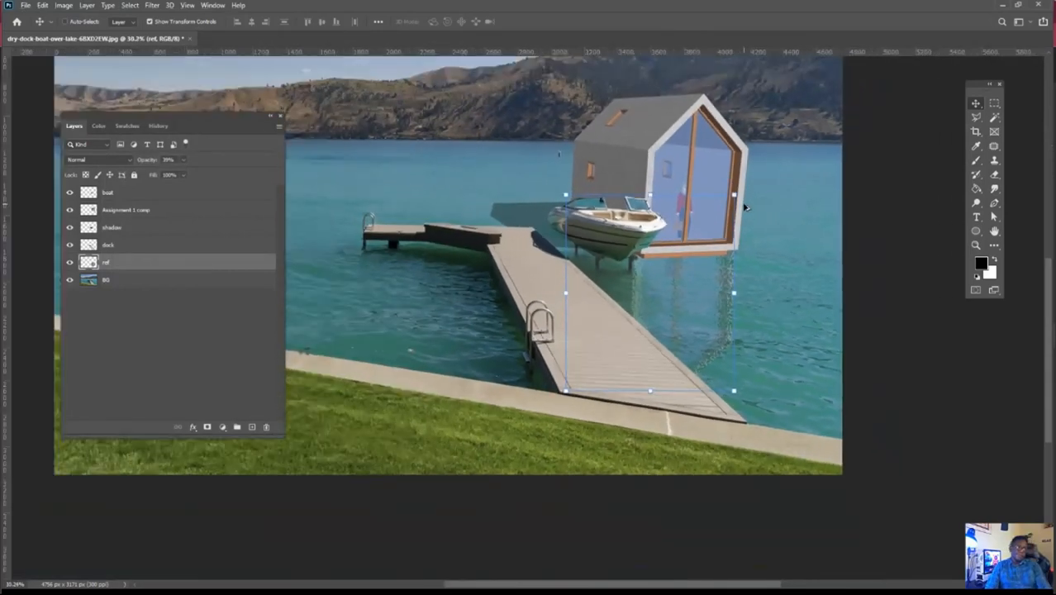
{"action": "scroll", "coordinate": [744, 207], "scroll_direction": "down", "scroll_amount": 1, "text": "alt"}
{"action": "scroll", "coordinate": [710, 305], "scroll_direction": "up", "scroll_amount": 8, "text": "alt"}
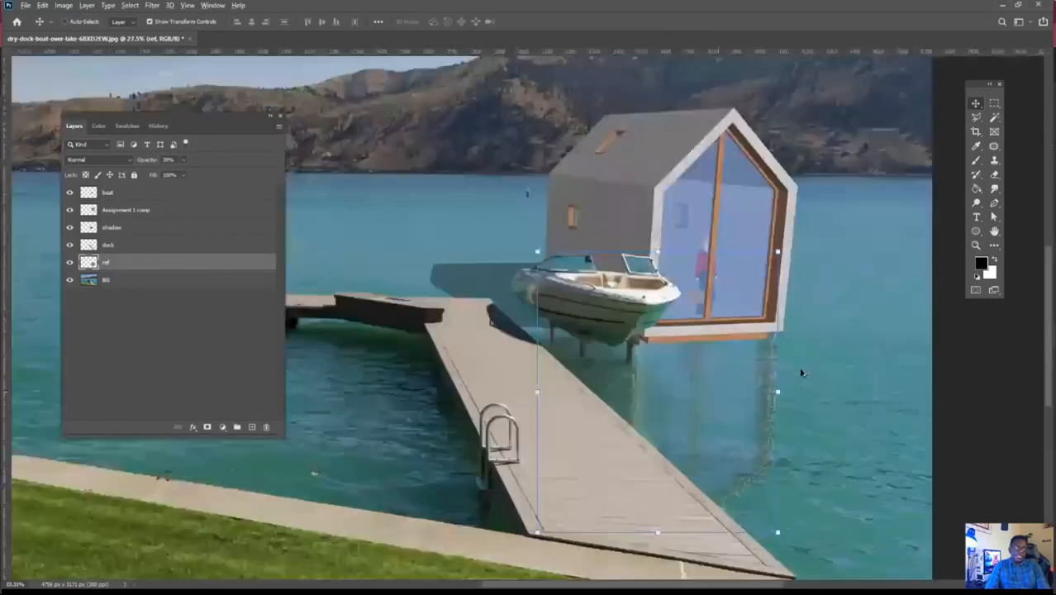
{"action": "scroll", "coordinate": [467, 324], "scroll_direction": "up", "scroll_amount": 2, "text": "alt"}
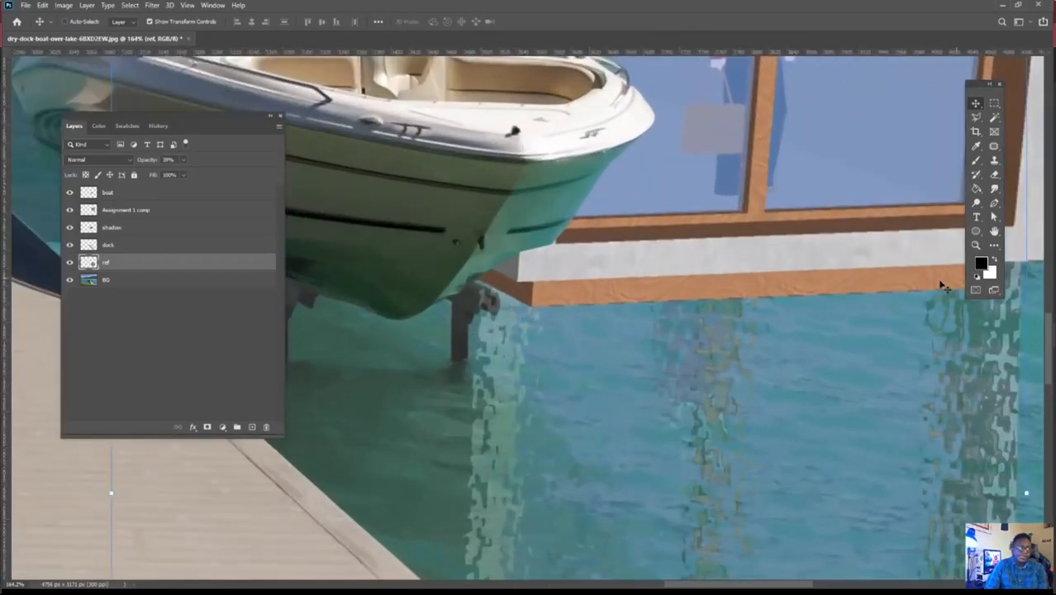
{"action": "scroll", "coordinate": [808, 280], "scroll_direction": "right", "scroll_amount": 3}
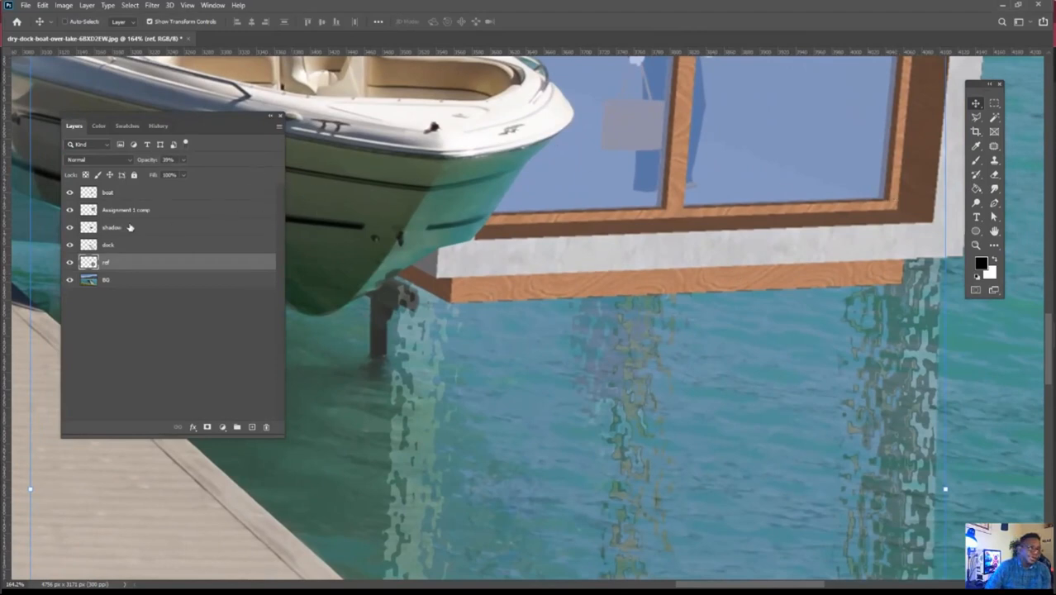
- Make the Assignment 1 comp layer active, check what it contains by toggling its visibility, and activate the Eraser tool
{"action": "left_click", "coordinate": [165, 214]}
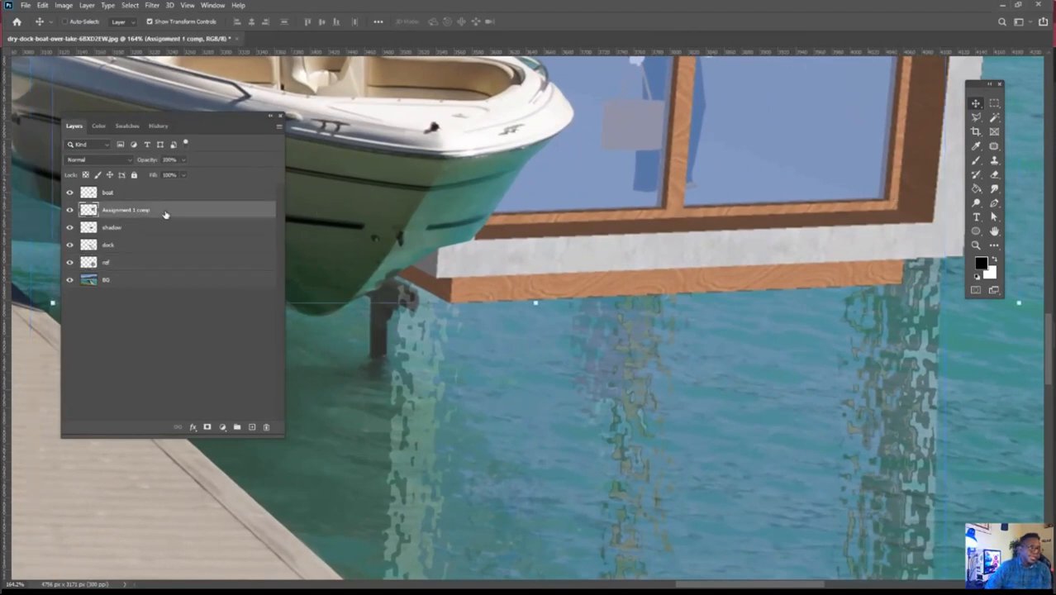
{"action": "left_click", "coordinate": [69, 211]}
{"action": "left_click", "coordinate": [69, 211]}
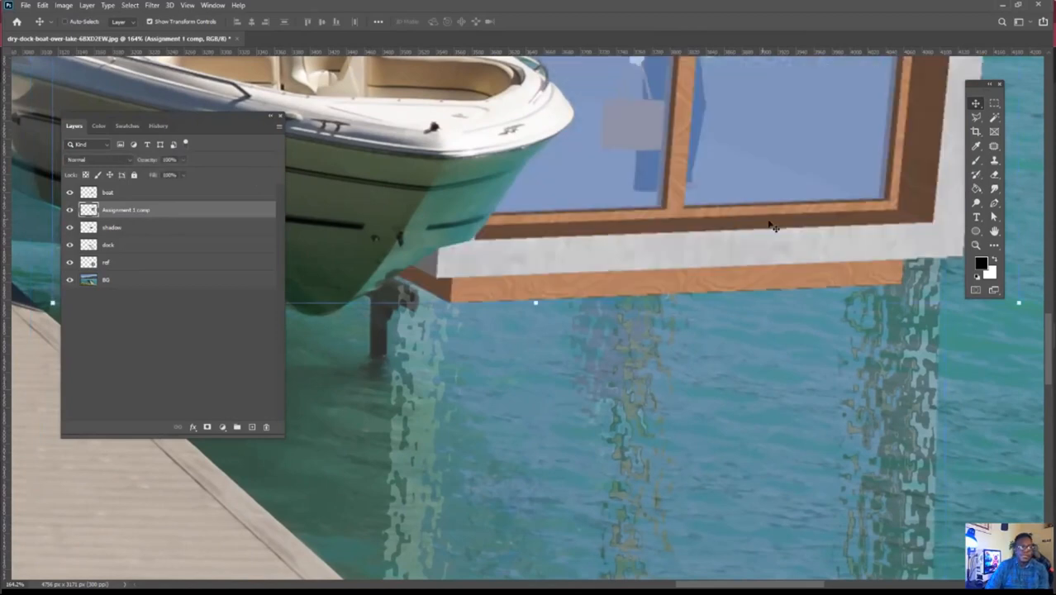
{"action": "left_click", "coordinate": [982, 190]}
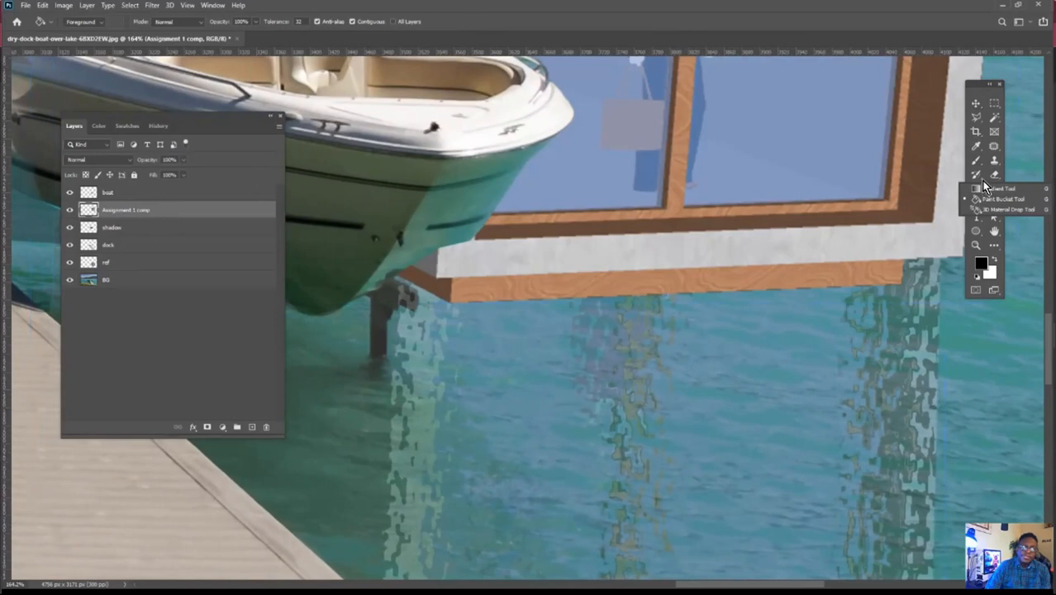
{"action": "left_click", "coordinate": [998, 174]}
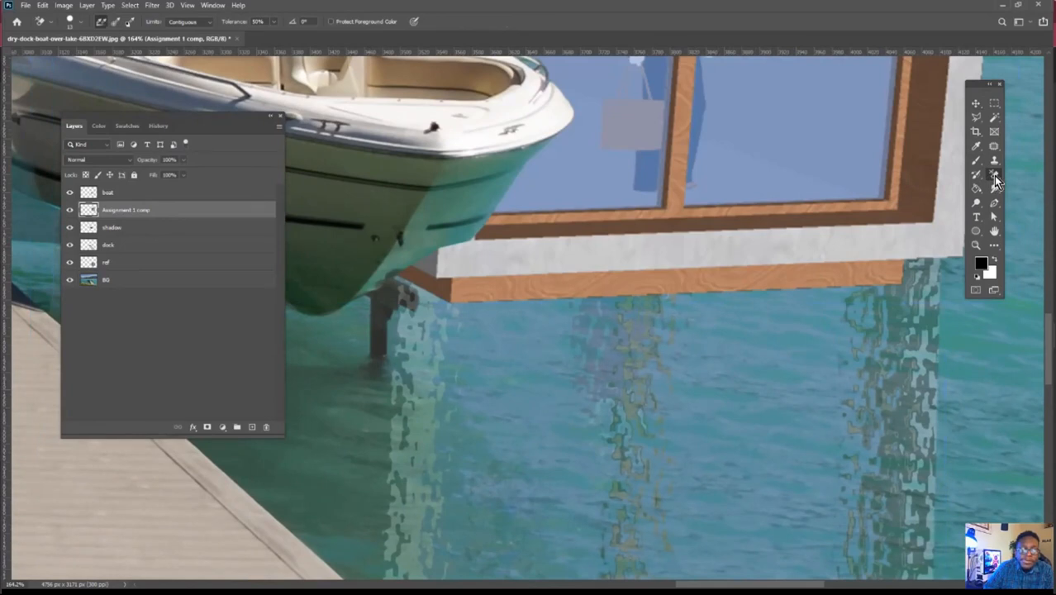
{"action": "left_click", "coordinate": [995, 174]}
{"action": "left_click", "coordinate": [996, 176]}
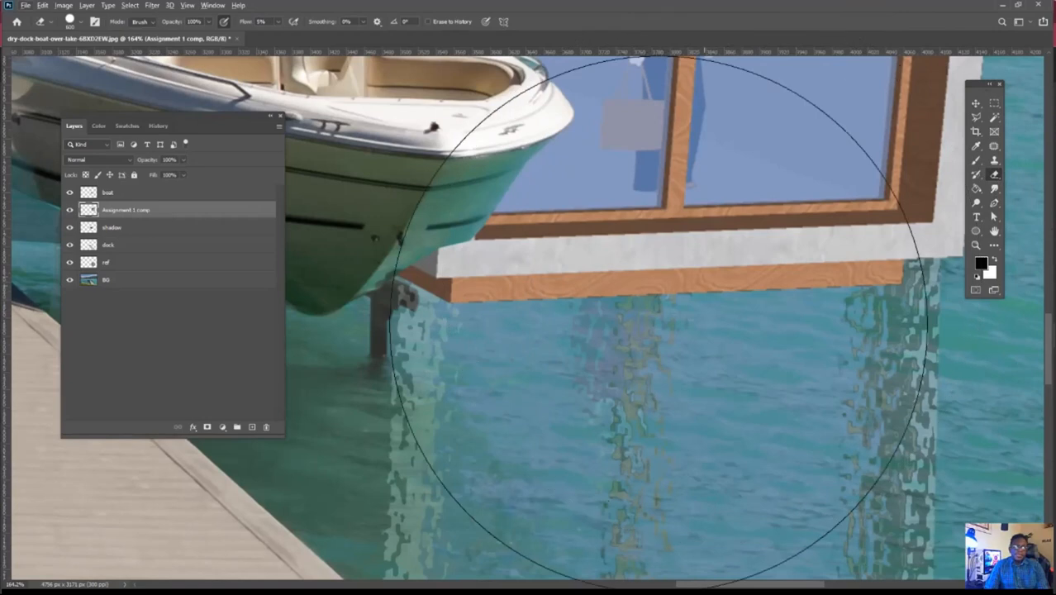
{"action": "right_click", "coordinate": [637, 272]}
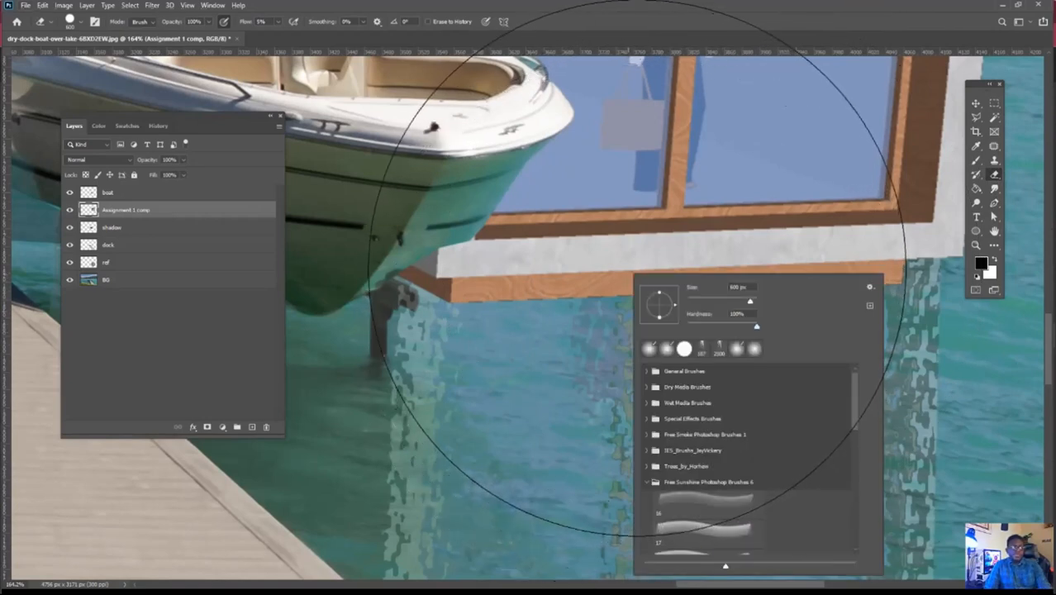
{"action": "key", "text": "Escape"}
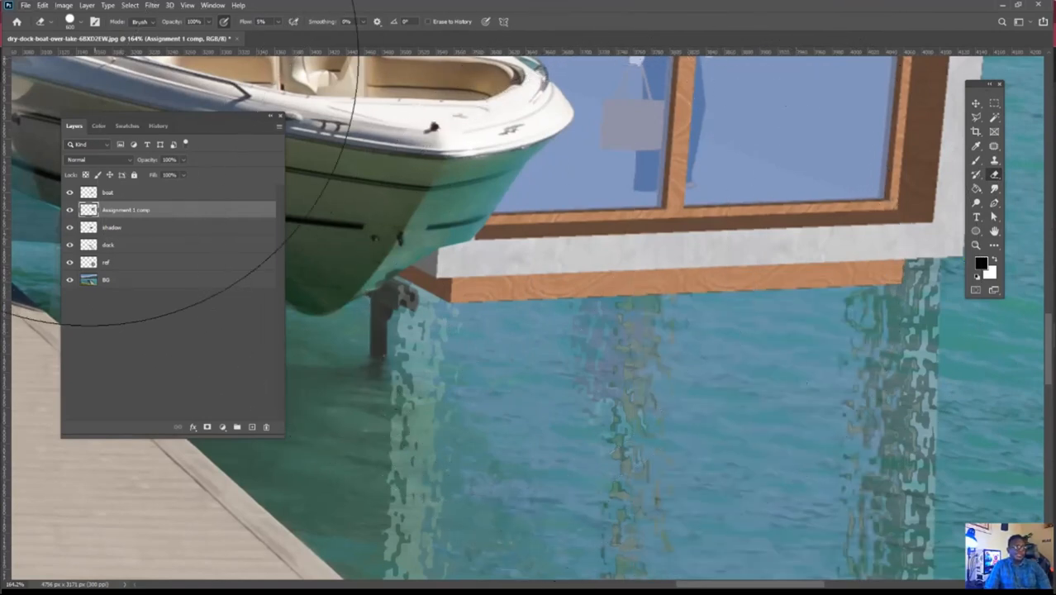
- Configure a soft eraser brush with a size of 92 px, 0% hardness and 100% flow
{"action": "left_click", "coordinate": [78, 21]}
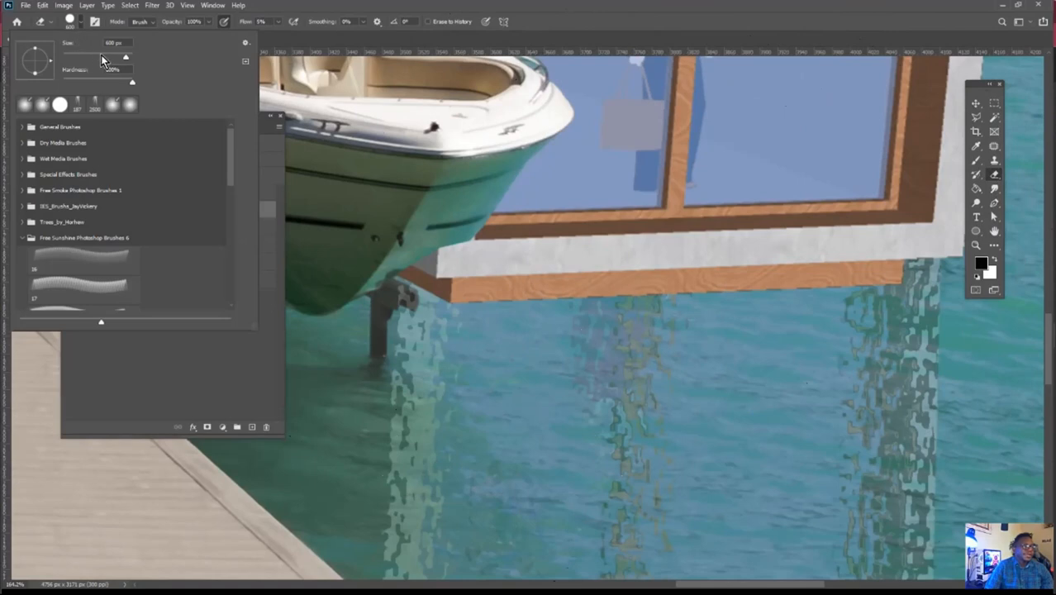
{"action": "left_click_drag", "start_coordinate": [76, 55], "coordinate": [84, 57]}
{"action": "left_click_drag", "start_coordinate": [132, 83], "coordinate": [56, 88]}
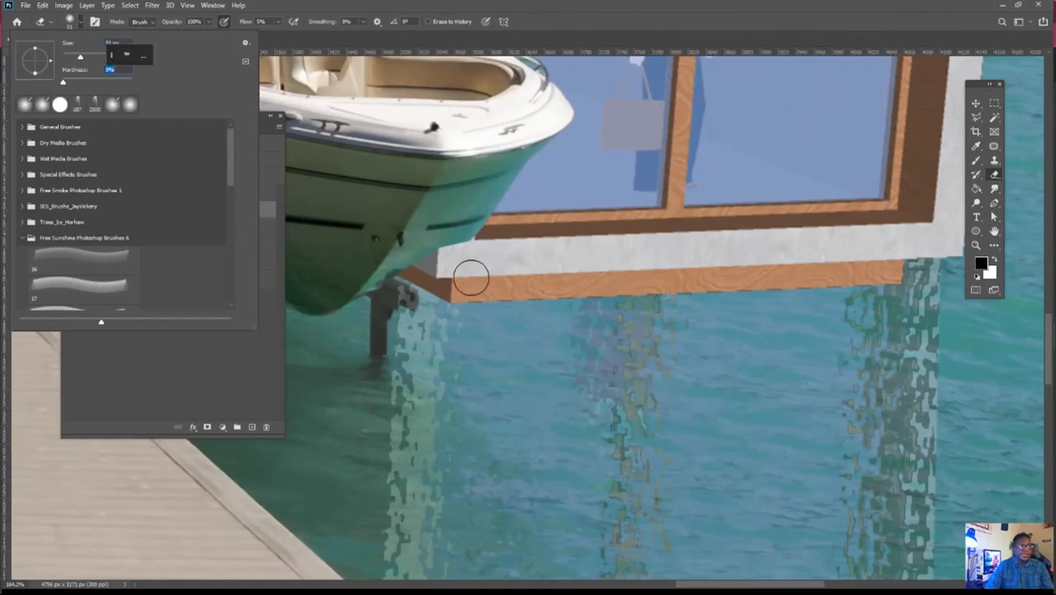
{"action": "left_click", "coordinate": [454, 329]}
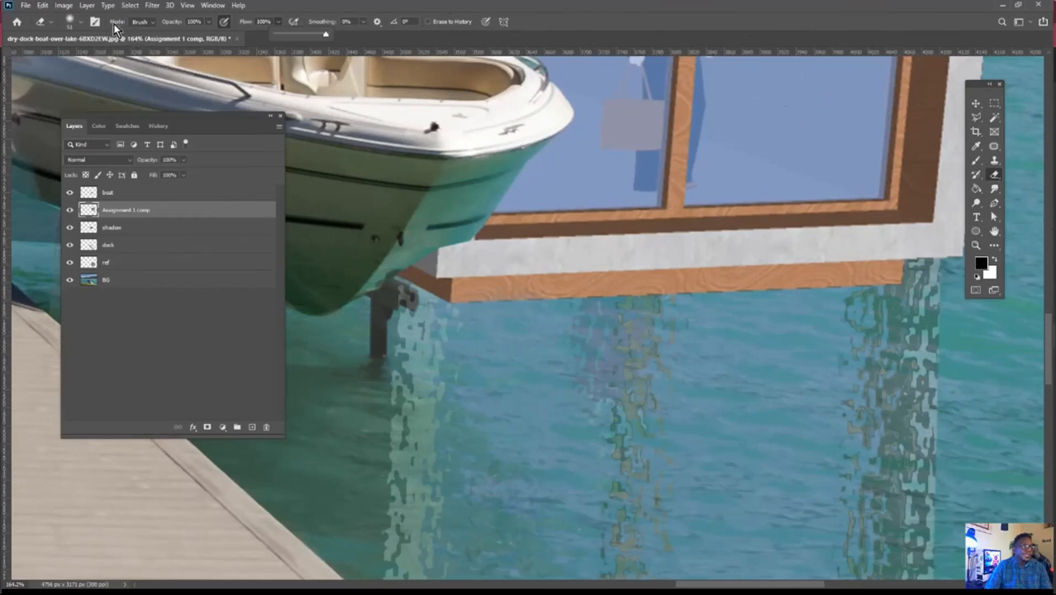
{"action": "left_click", "coordinate": [79, 23]}
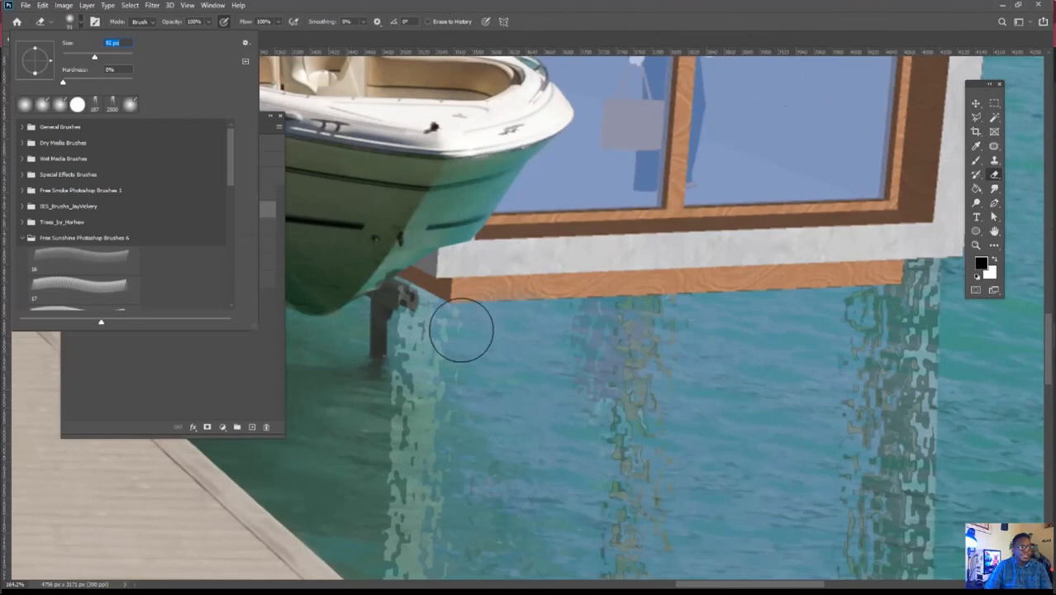
- Erase the lower edge of the house's wooden base with soft strokes so it fades into the water, and check the whole composition
{"action": "left_click", "coordinate": [465, 328]}
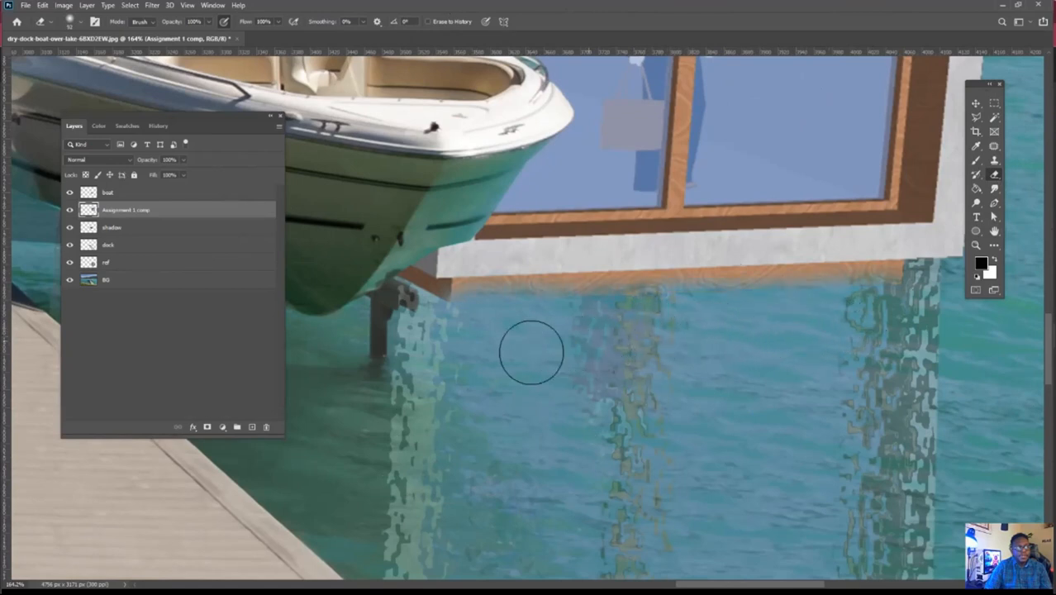
{"action": "left_click_drag", "start_coordinate": [439, 343], "coordinate": [394, 322]}
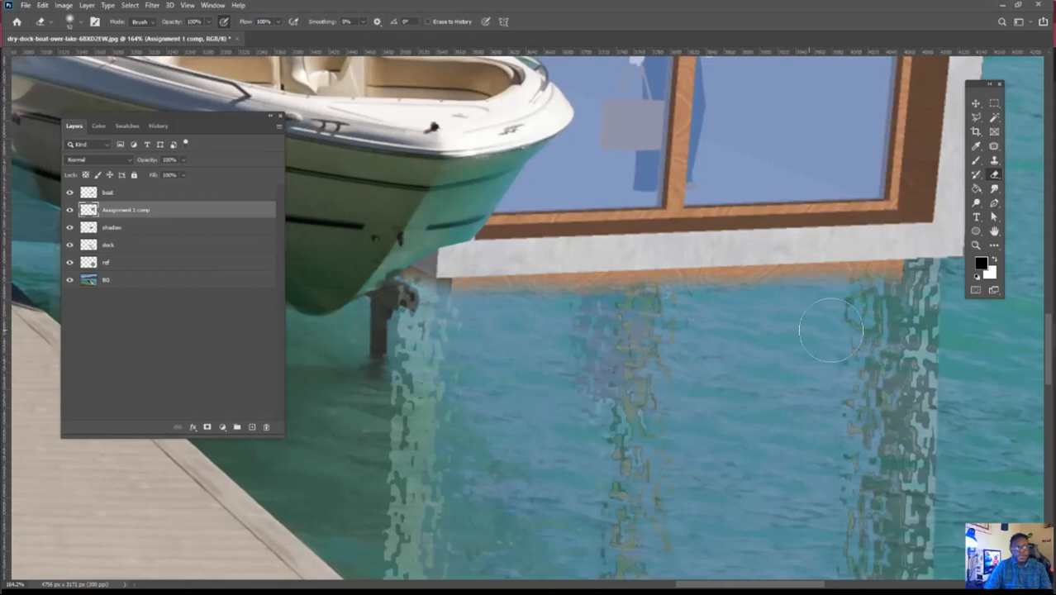
{"action": "left_click_drag", "start_coordinate": [909, 319], "coordinate": [920, 328]}
{"action": "scroll", "coordinate": [745, 352], "scroll_direction": "down", "scroll_amount": 1, "text": "alt"}
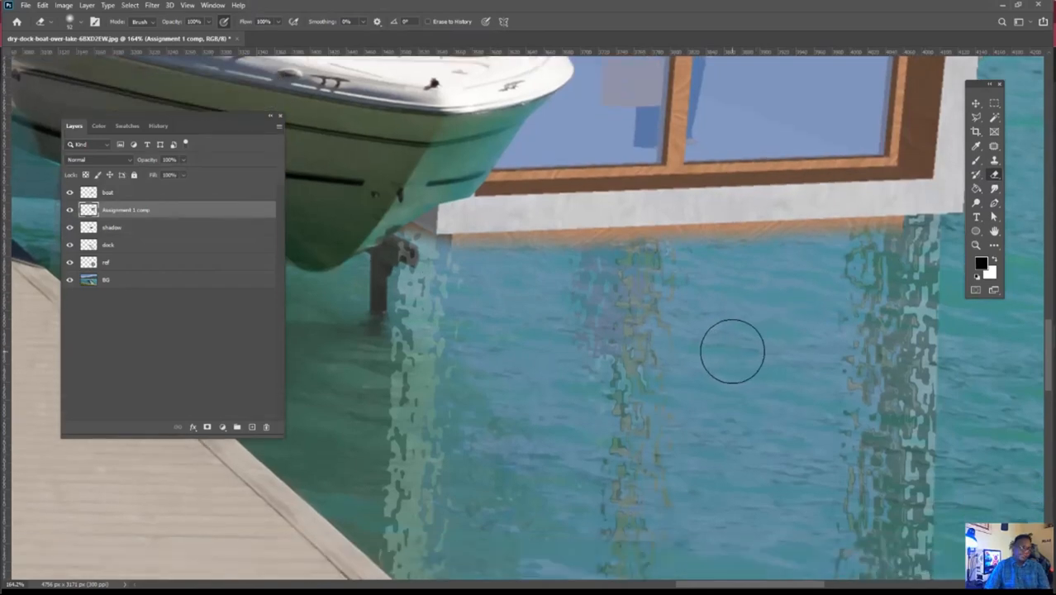
{"action": "scroll", "coordinate": [723, 356], "scroll_direction": "down", "scroll_amount": 2, "text": "alt"}
{"action": "scroll", "coordinate": [723, 355], "scroll_direction": "down", "scroll_amount": 3, "text": "alt"}
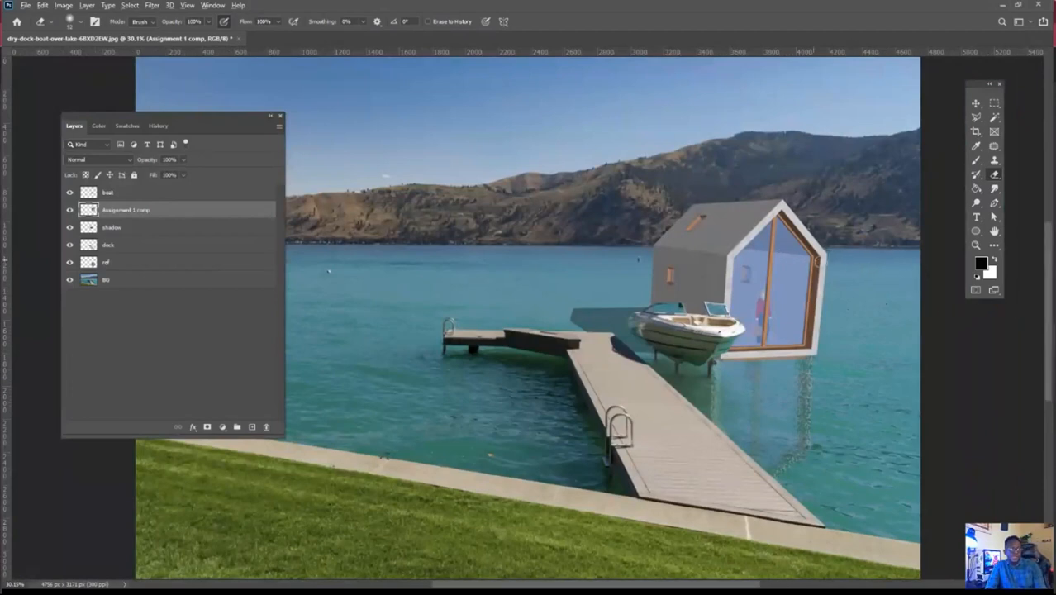
{"action": "scroll", "coordinate": [843, 270], "scroll_direction": "up", "scroll_amount": 1, "text": "alt"}
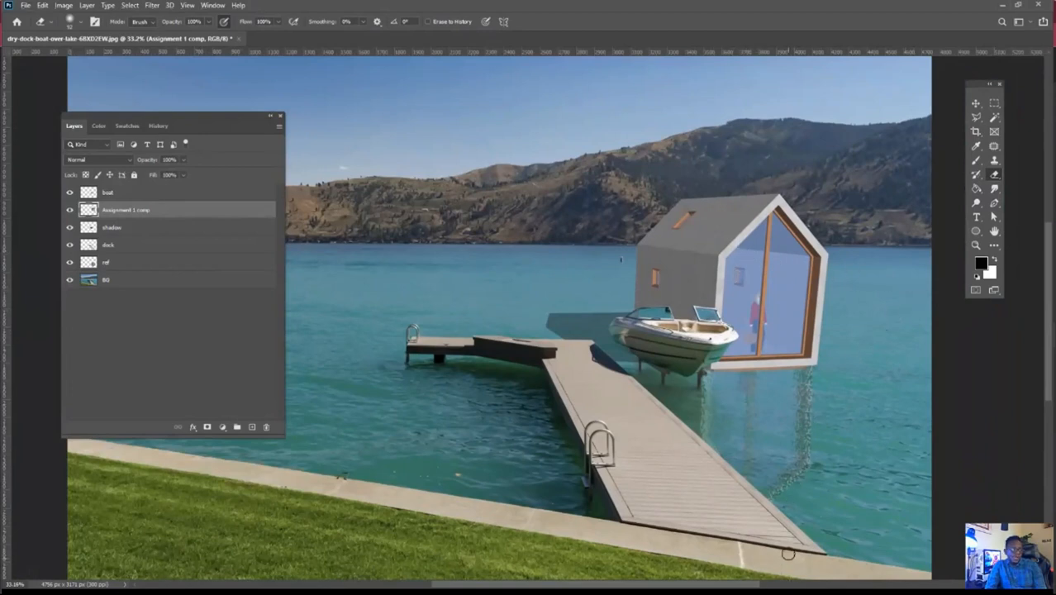
- Make the BG layer active, hide the boat layer, and activate the Polygonal Lasso tool for outlining the house's glazing
{"action": "scroll", "coordinate": [793, 322], "scroll_direction": "up", "scroll_amount": 4, "text": "alt"}
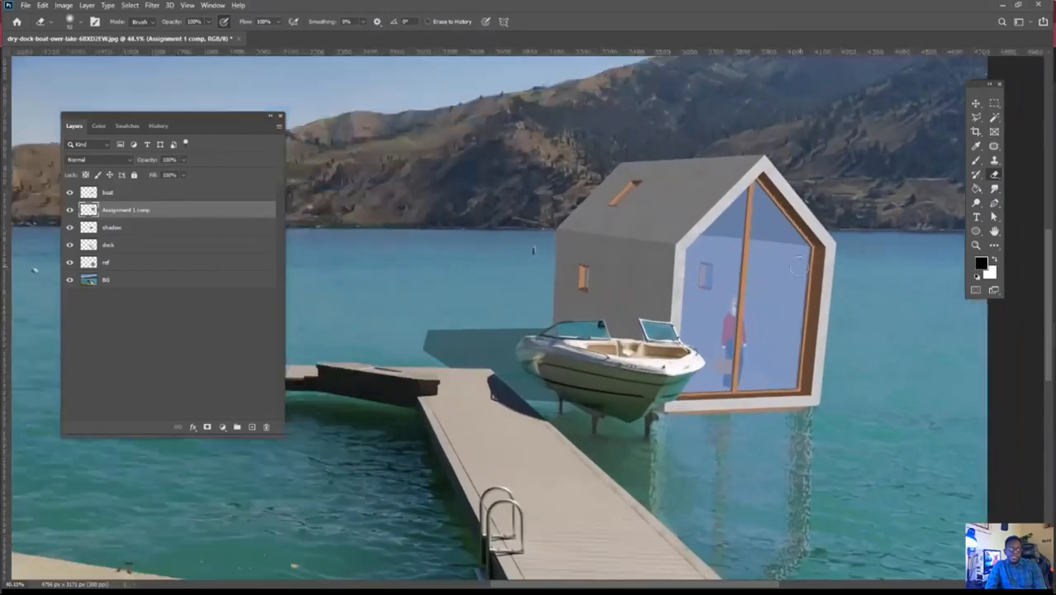
{"action": "left_click_drag", "start_coordinate": [770, 244], "coordinate": [638, 232]}
{"action": "scroll", "coordinate": [661, 229], "scroll_direction": "up", "scroll_amount": 6, "text": "alt"}
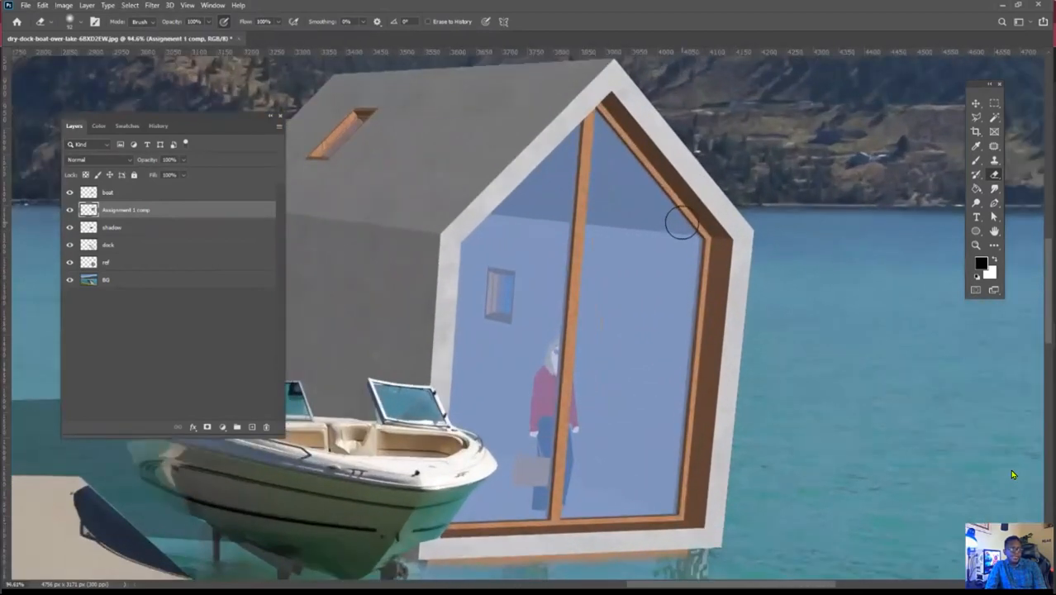
{"action": "left_click", "coordinate": [193, 198]}
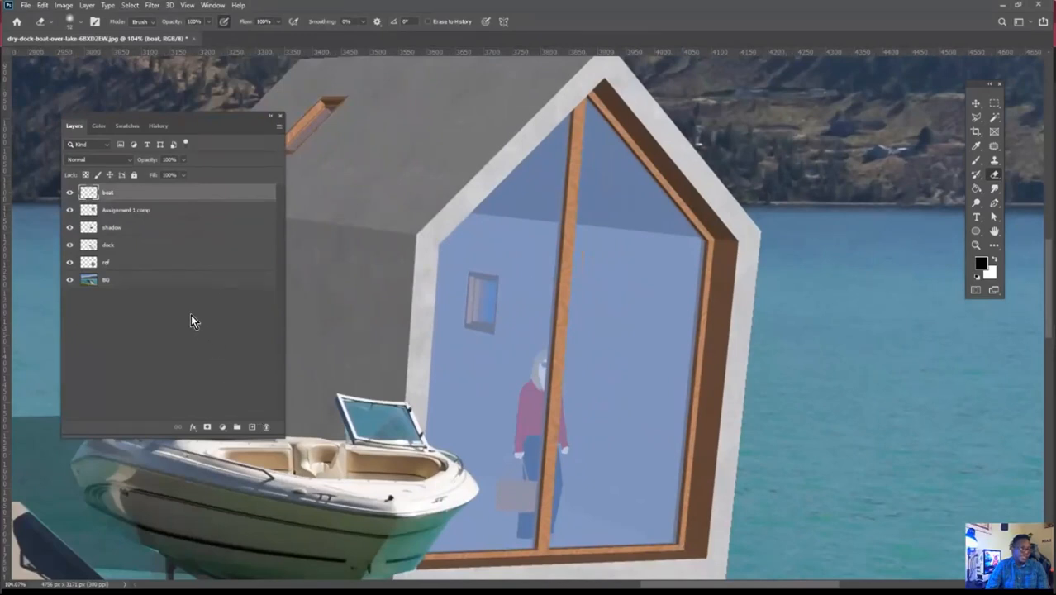
{"action": "left_click", "coordinate": [144, 283]}
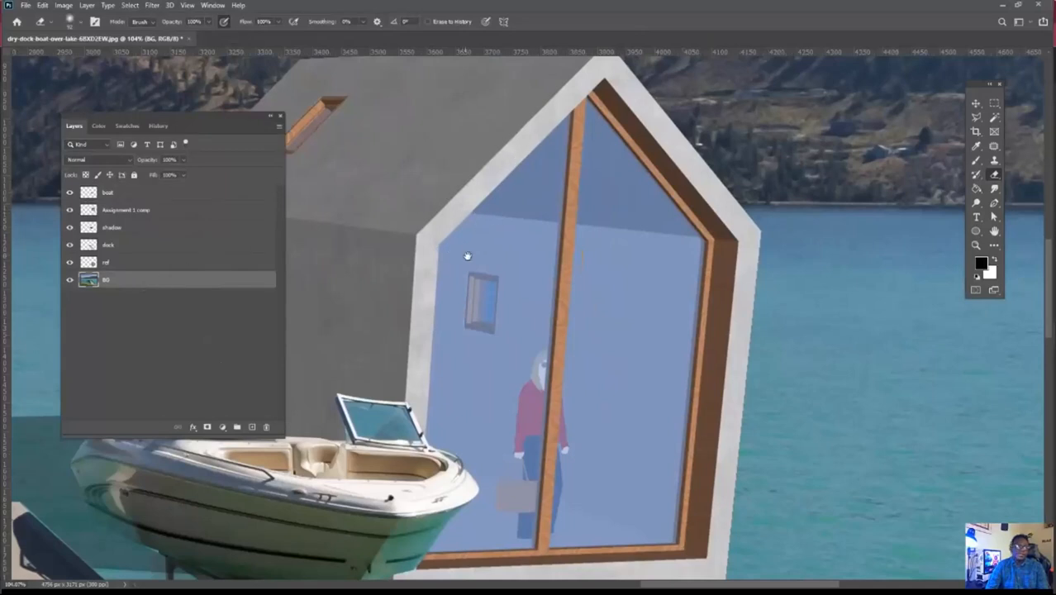
{"action": "left_click_drag", "start_coordinate": [467, 254], "coordinate": [536, 214]}
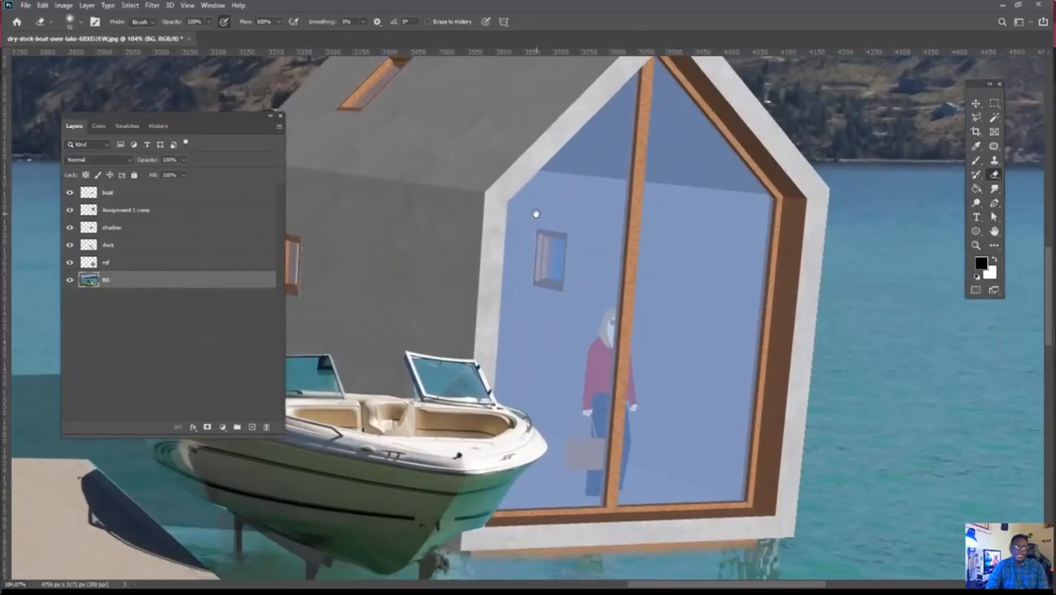
{"action": "left_click", "coordinate": [976, 117]}
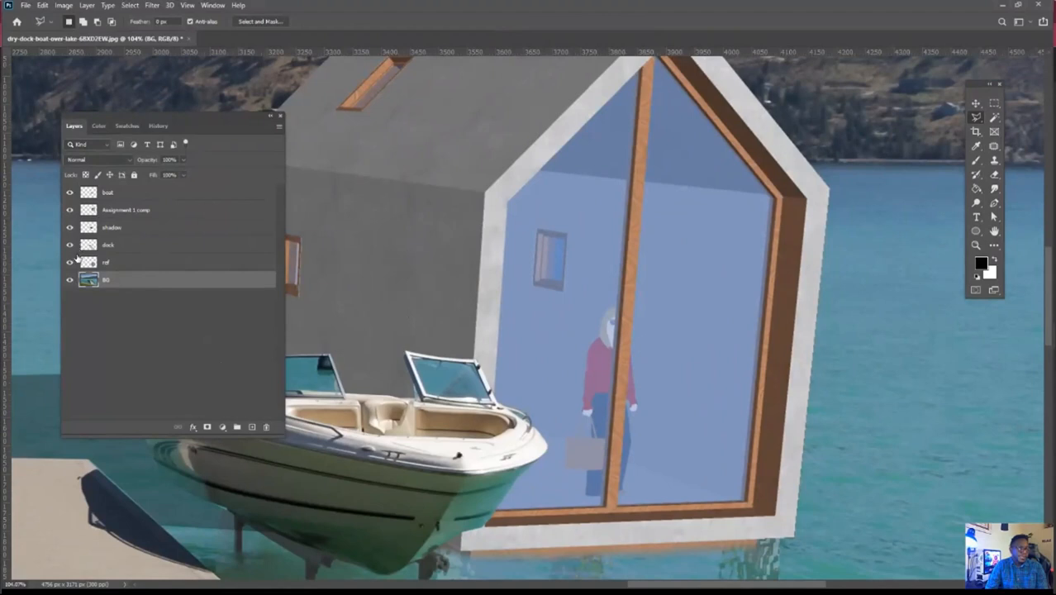
{"action": "left_click", "coordinate": [71, 192]}
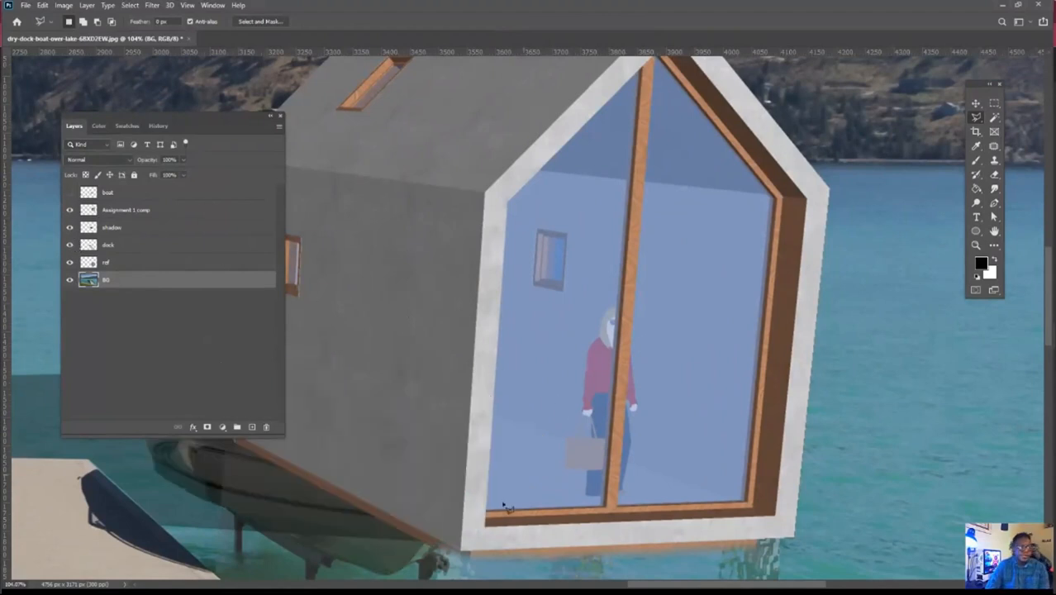
- Outline the house's right-hand glass pane with a polygonal selection that follows the inner edge of the wooden frame
{"action": "left_click", "coordinate": [747, 502]}
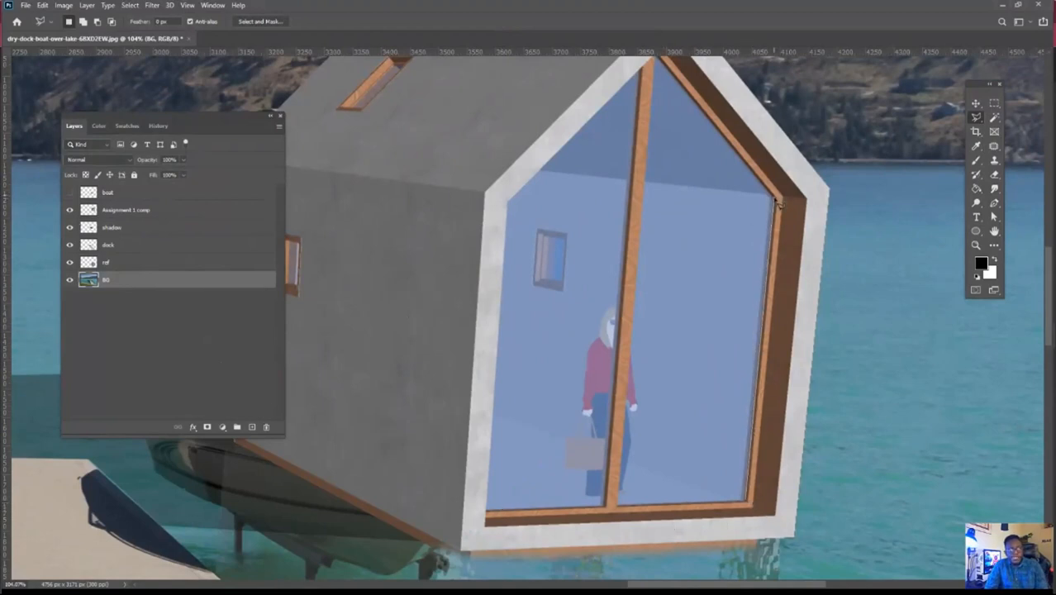
{"action": "left_click_drag", "start_coordinate": [681, 91], "coordinate": [695, 142]}
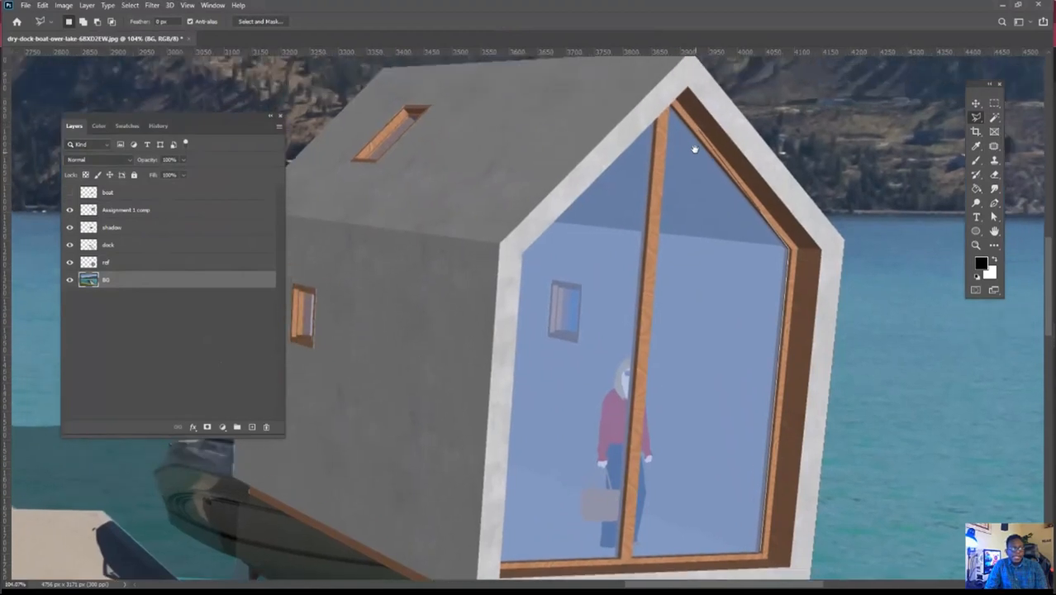
{"action": "left_click", "coordinate": [676, 108]}
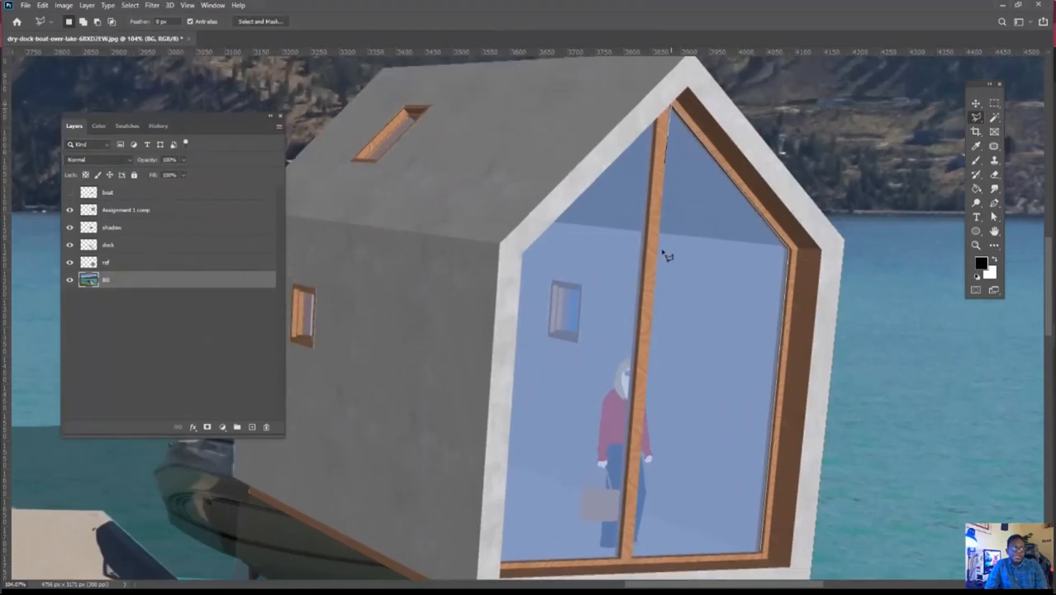
{"action": "left_click", "coordinate": [632, 561]}
{"action": "left_click", "coordinate": [759, 553]}
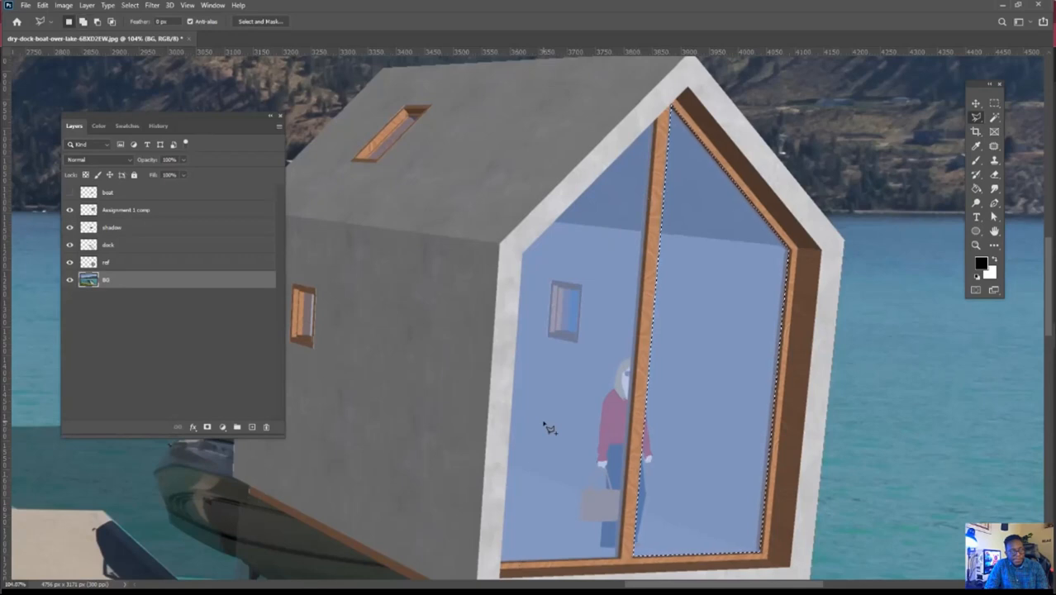
- Add the house's left-hand glass pane to the existing polygonal selection, leaving out the wooden mullion
{"action": "left_click", "coordinate": [506, 563]}
{"action": "left_click", "coordinate": [622, 562]}
{"action": "left_click", "coordinate": [656, 121]}
{"action": "left_click", "coordinate": [524, 253]}
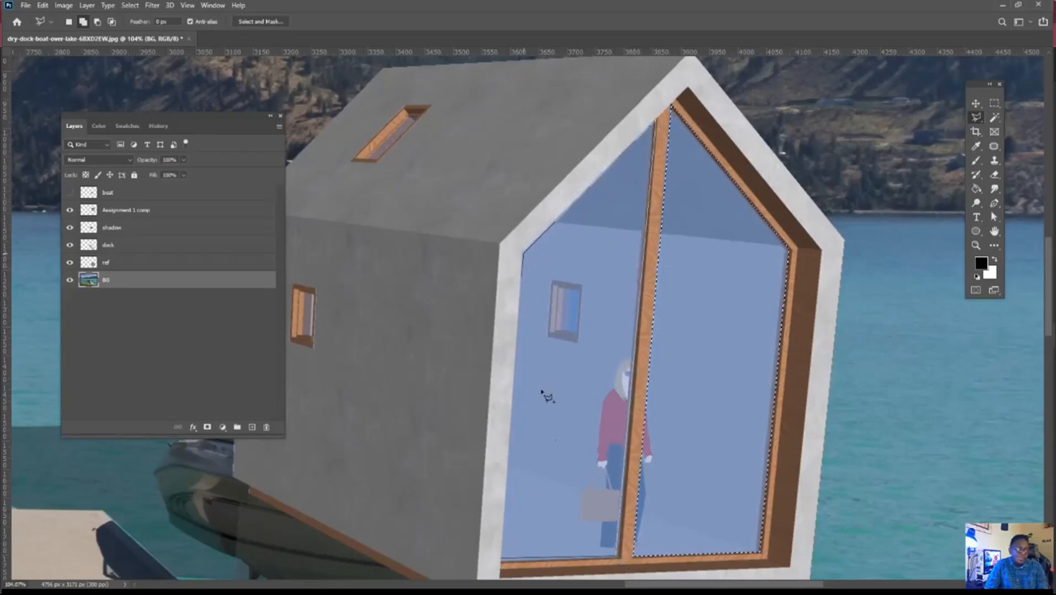
{"action": "left_click", "coordinate": [504, 560]}
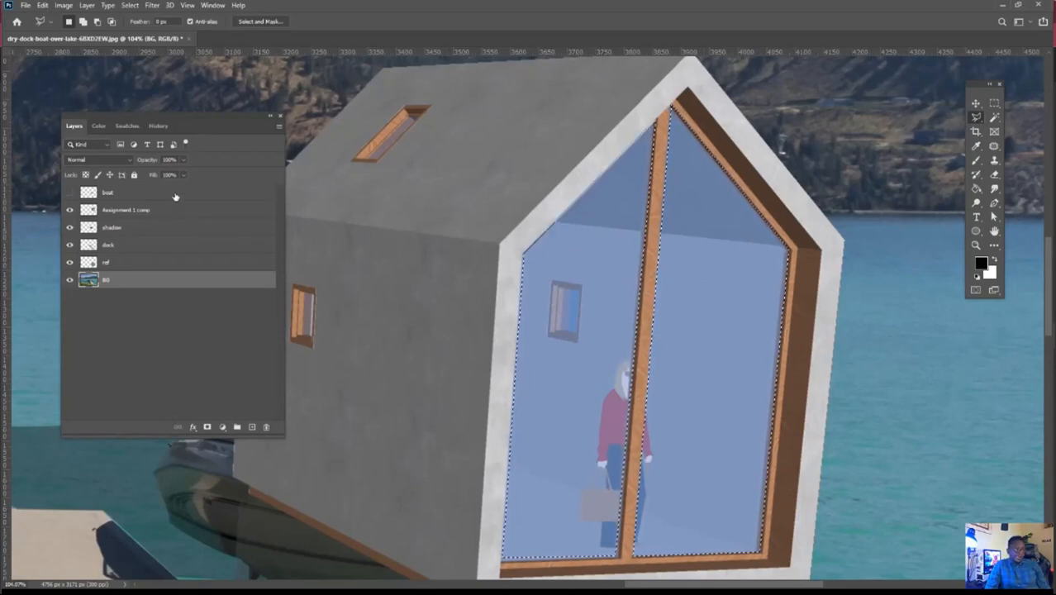
- Move only the selection outline across to the far left of the photo, over the sky, hills and lake
{"action": "scroll", "coordinate": [636, 372], "scroll_direction": "down", "scroll_amount": 4, "text": "alt"}
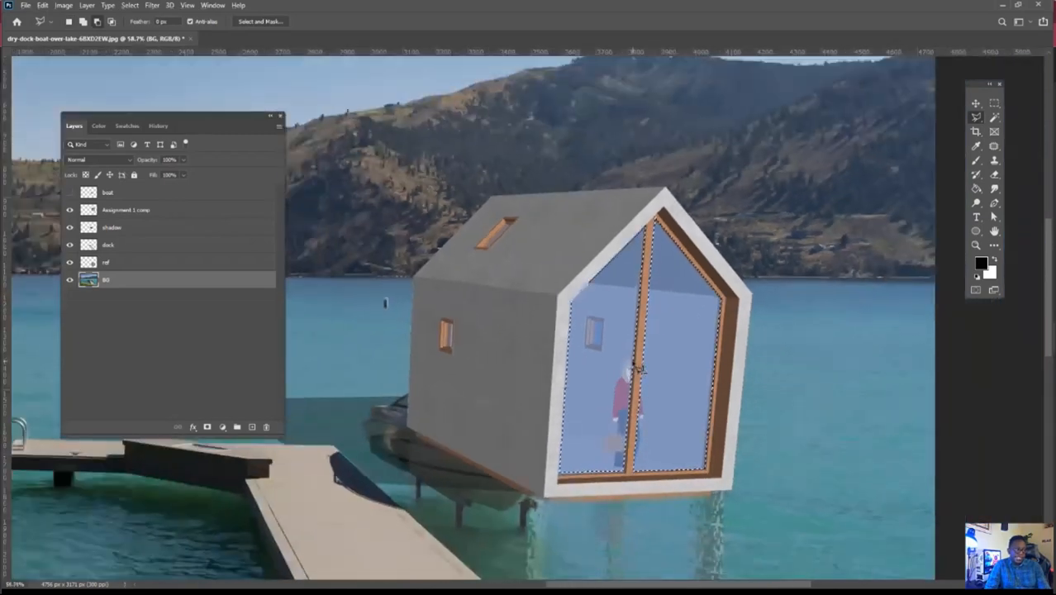
{"action": "scroll", "coordinate": [639, 370], "scroll_direction": "down", "scroll_amount": 2, "text": "alt"}
{"action": "left_click_drag", "start_coordinate": [641, 370], "coordinate": [845, 307]}
{"action": "left_click_drag", "start_coordinate": [598, 302], "coordinate": [670, 328]}
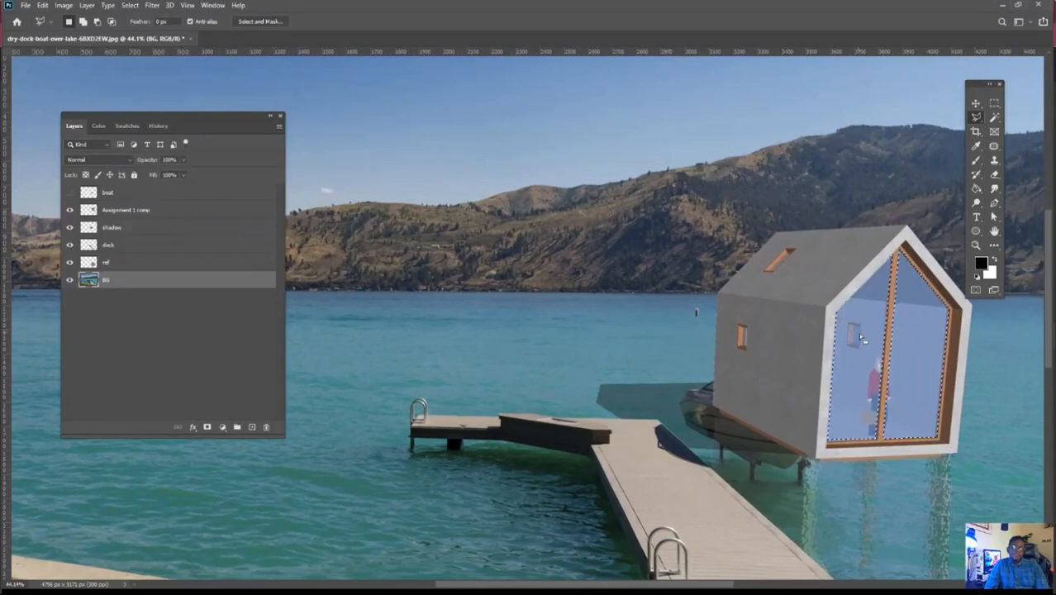
{"action": "left_click_drag", "start_coordinate": [859, 335], "coordinate": [413, 295]}
{"action": "left_click_drag", "start_coordinate": [560, 348], "coordinate": [922, 344]}
{"action": "left_click_drag", "start_coordinate": [786, 327], "coordinate": [454, 287]}
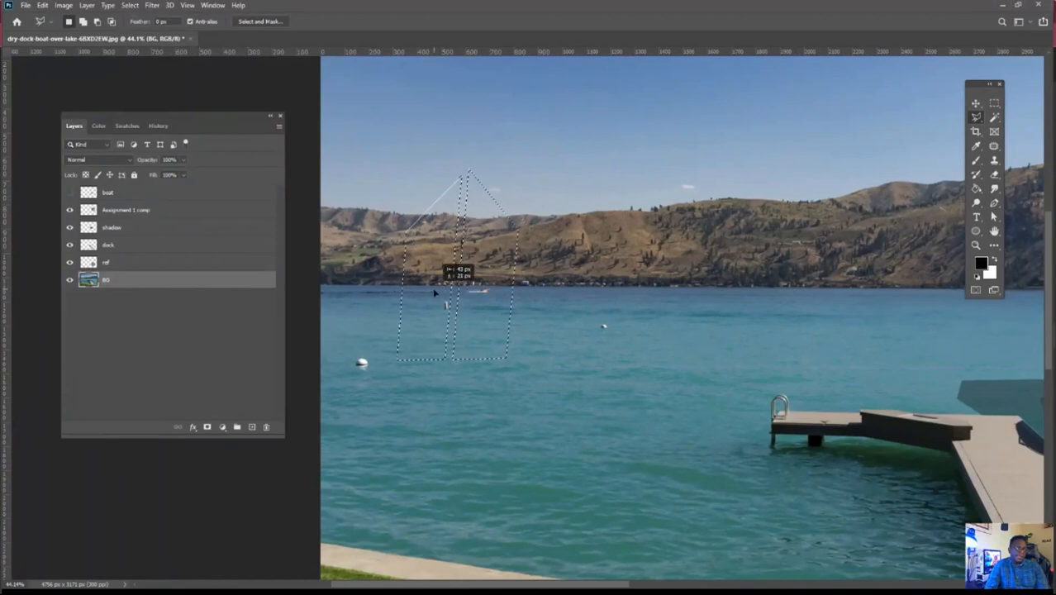
- Copy the selected sky, hills and water from the BG layer and paste them as a new layer
{"action": "left_click", "coordinate": [42, 5]}
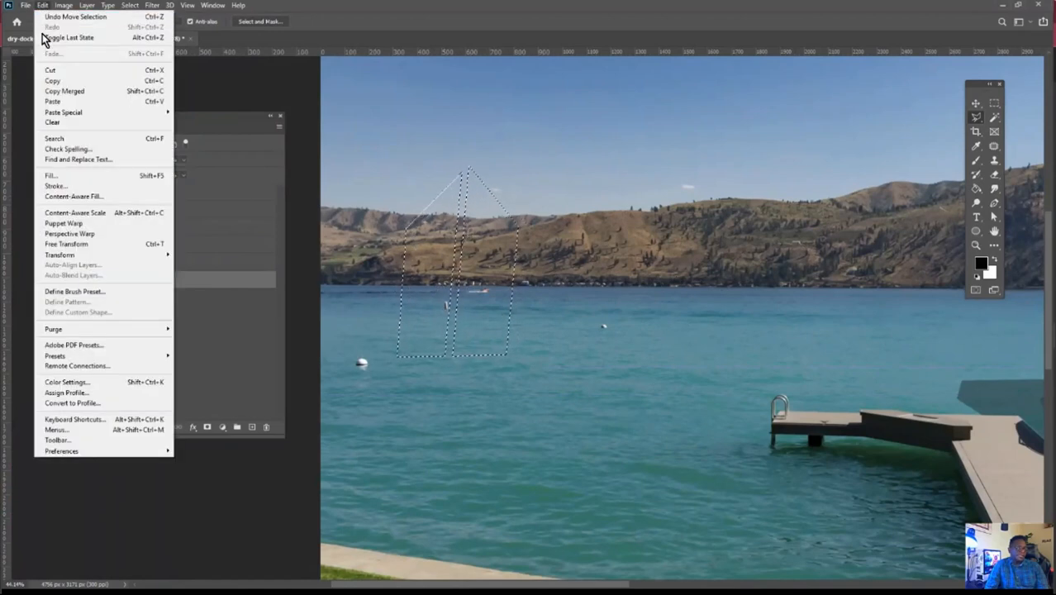
{"action": "left_click", "coordinate": [66, 82]}
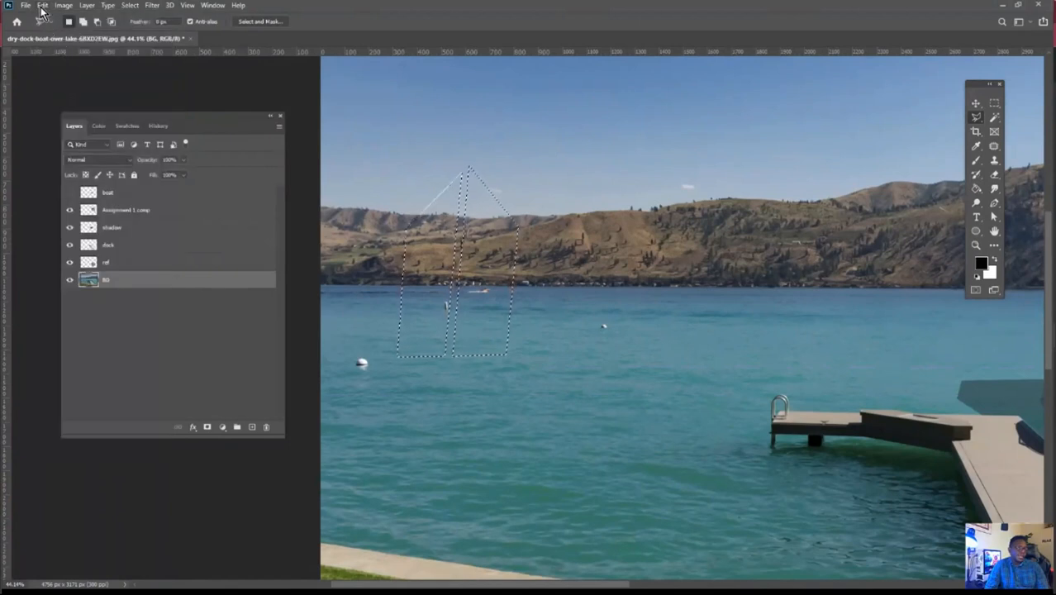
{"action": "left_click", "coordinate": [42, 6]}
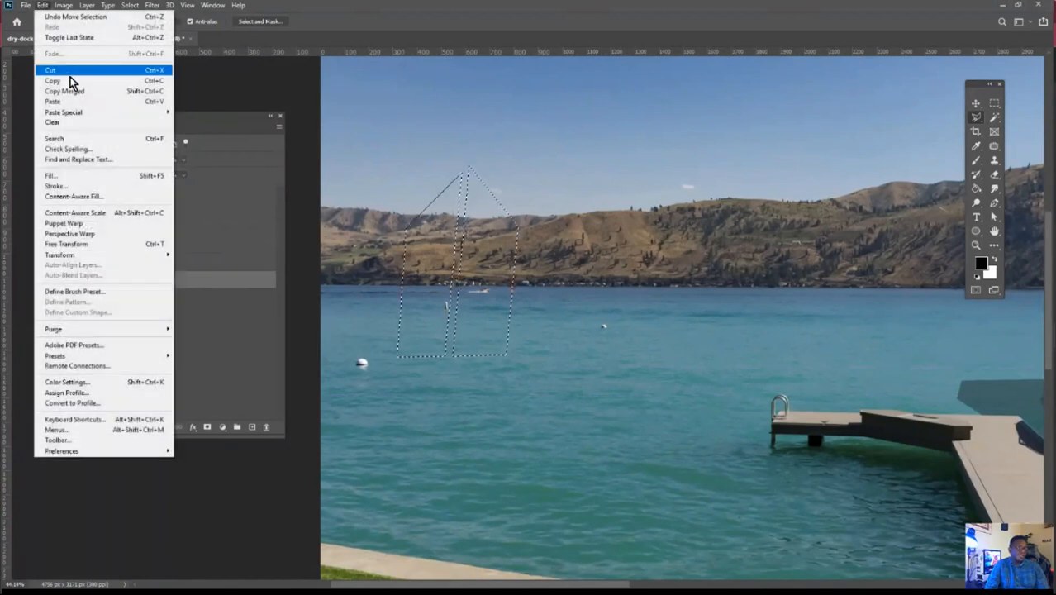
{"action": "left_click", "coordinate": [76, 103]}
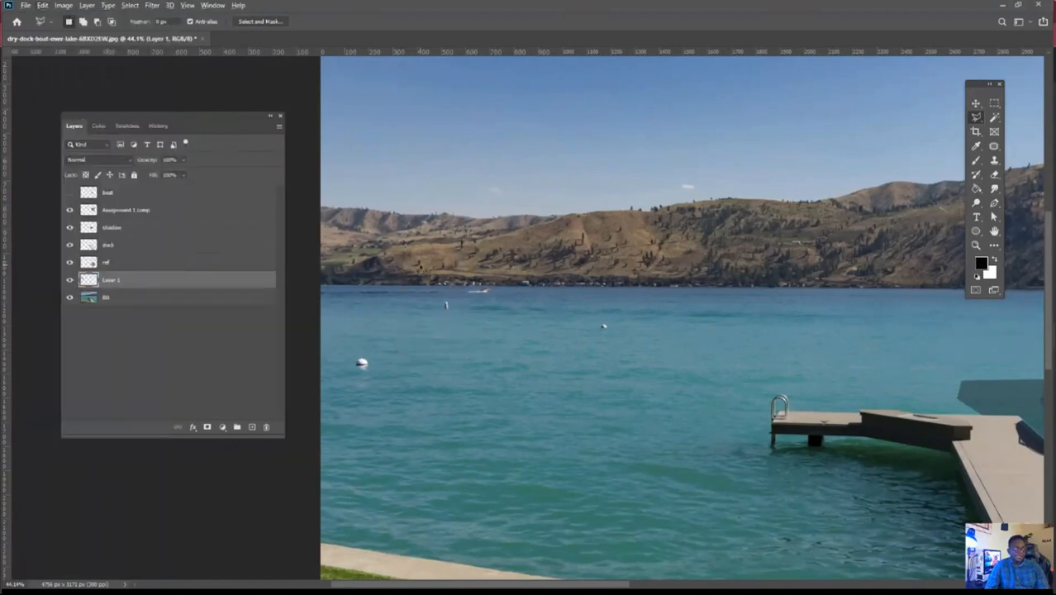
{"action": "scroll", "coordinate": [380, 265], "scroll_direction": "down", "scroll_amount": 3, "text": "alt"}
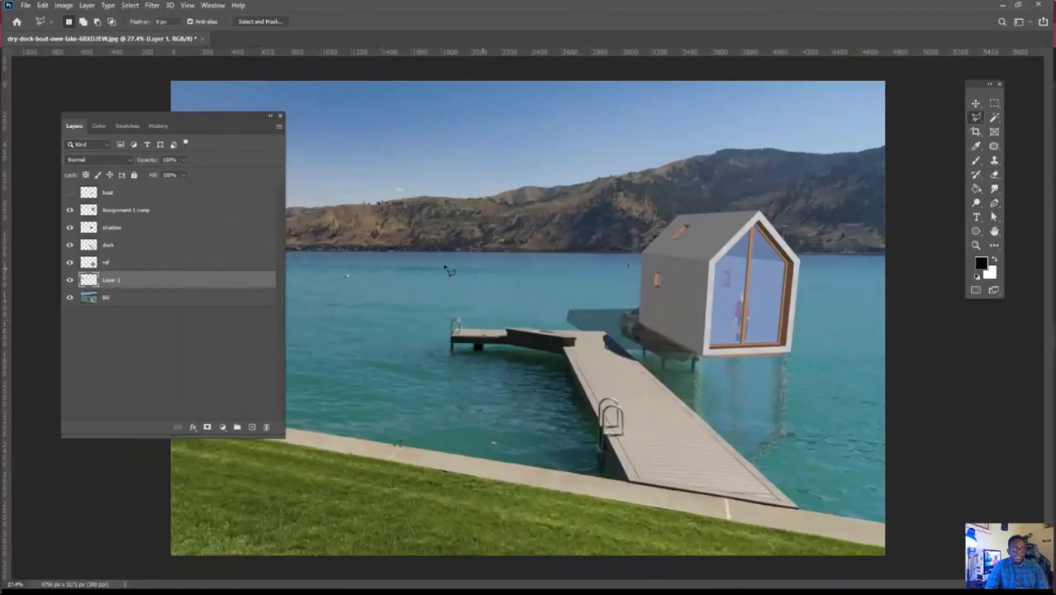
{"action": "scroll", "coordinate": [446, 269], "scroll_direction": "up", "scroll_amount": 2, "text": "alt"}
{"action": "left_click_drag", "start_coordinate": [395, 261], "coordinate": [645, 271]}
{"action": "left_click_drag", "start_coordinate": [504, 240], "coordinate": [468, 236]}
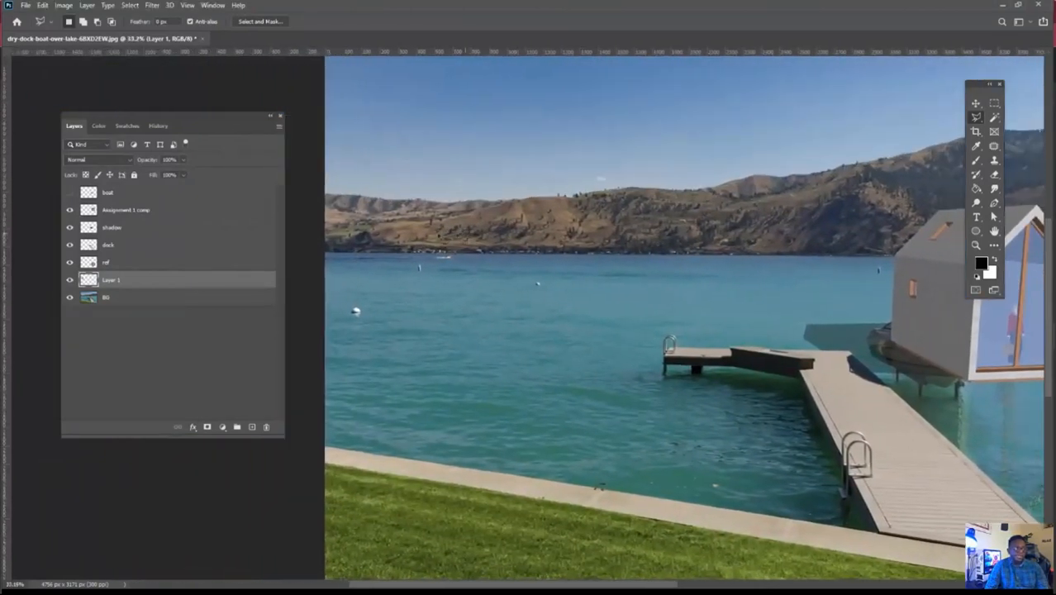
- Hide the BG layer to isolate the pasted piece and rename its layer "ref glass"
{"action": "left_click", "coordinate": [70, 298]}
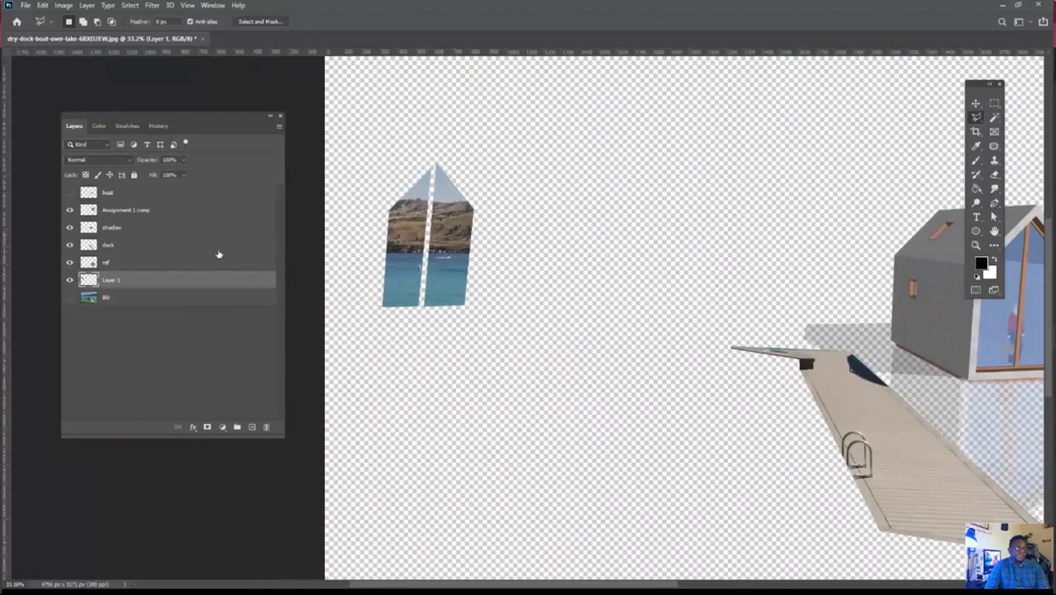
{"action": "double_click", "coordinate": [106, 281]}
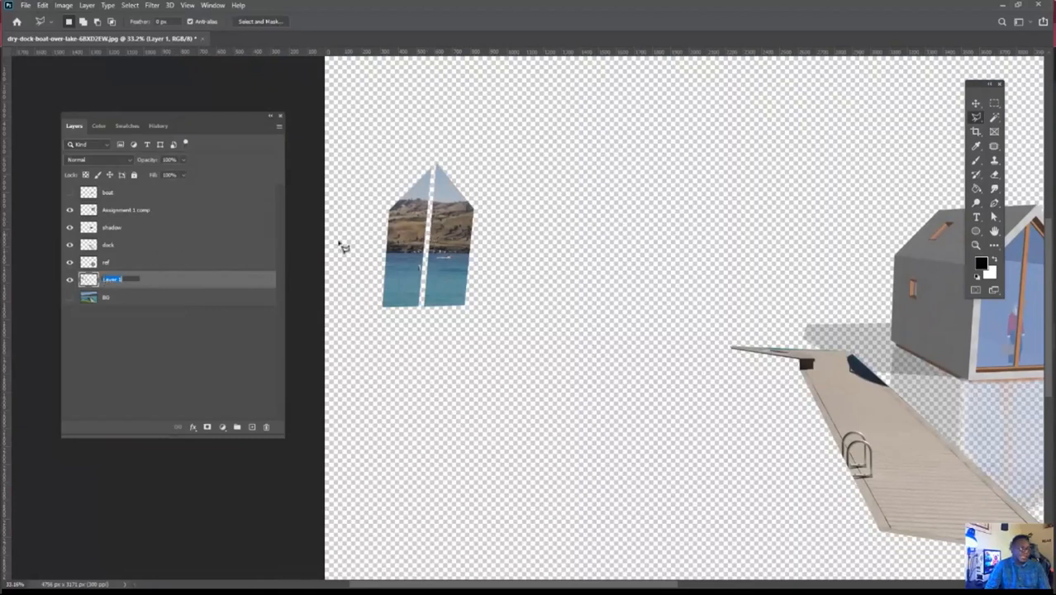
{"action": "type", "text": "ref glass"}
{"action": "key", "text": "Return"}
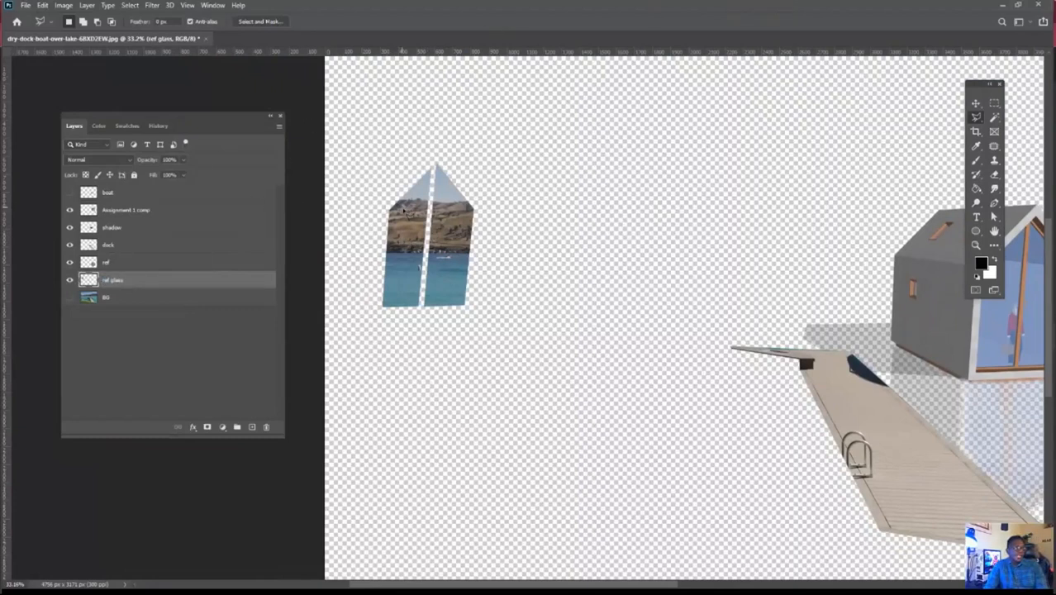
- Place the ref glass layer at the top of the layer stack and move its image over the house's glazing
{"action": "left_click", "coordinate": [976, 103]}
{"action": "left_click_drag", "start_coordinate": [401, 278], "coordinate": [857, 358]}
{"action": "left_click_drag", "start_coordinate": [148, 289], "coordinate": [174, 192]}
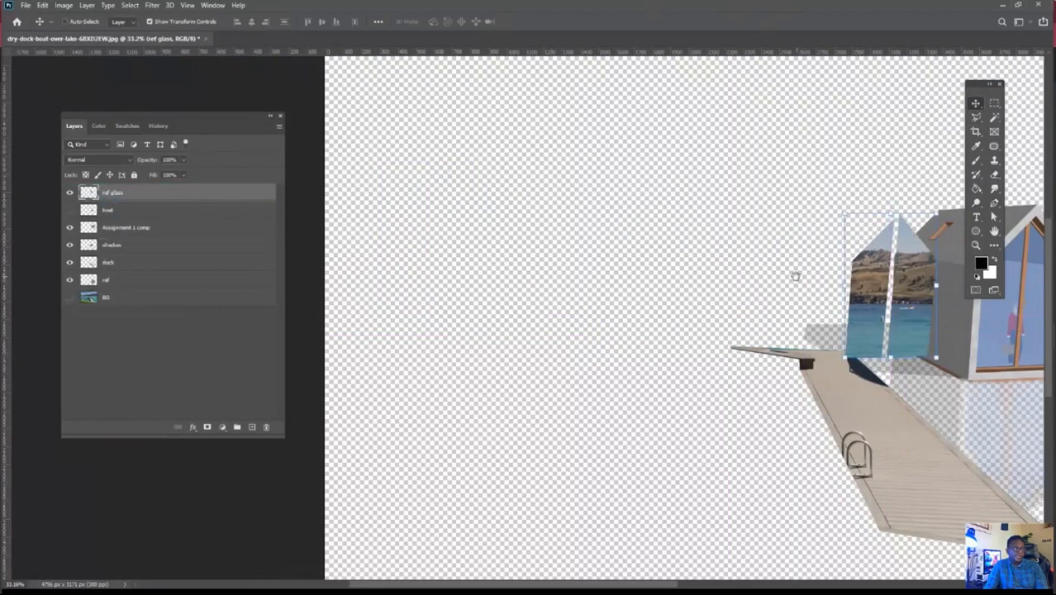
{"action": "left_click_drag", "start_coordinate": [795, 276], "coordinate": [309, 247]}
{"action": "left_click_drag", "start_coordinate": [410, 263], "coordinate": [588, 266]}
{"action": "scroll", "coordinate": [570, 263], "scroll_direction": "up", "scroll_amount": 5, "text": "alt"}
{"action": "left_click_drag", "start_coordinate": [558, 230], "coordinate": [473, 275]}
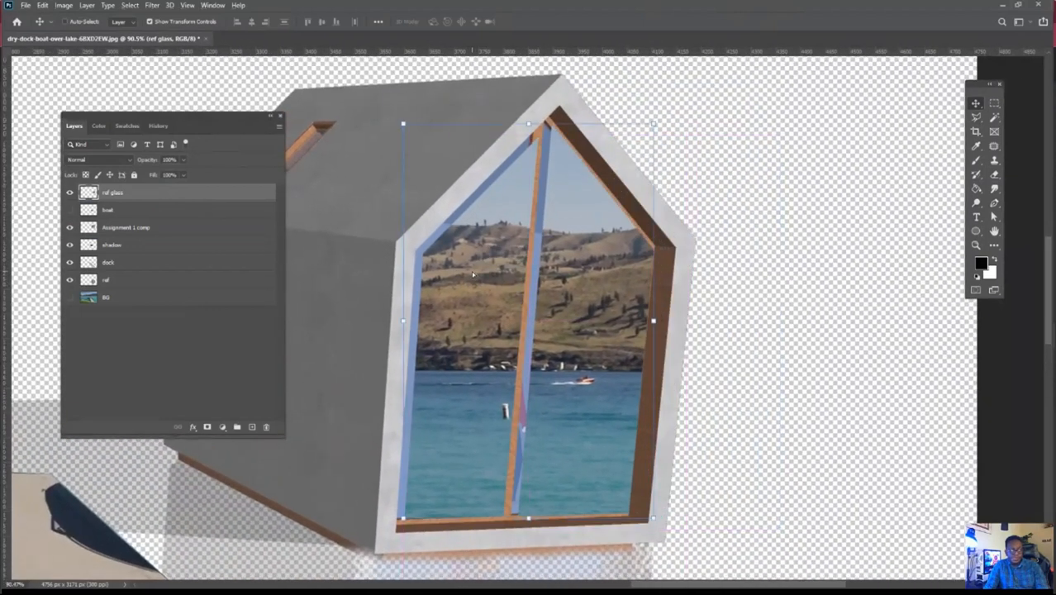
- Nudge the ref glass image slightly left and up until it fits inside the wooden window frame
{"action": "key", "text": "Left"}
{"action": "key", "text": "Left"}
{"action": "key", "text": "Left"}
{"action": "key", "text": "Left"}
{"action": "key", "text": "Left"}
{"action": "key", "text": "Left"}
{"action": "key", "text": "Left"}
{"action": "key", "text": "Left"}
{"action": "key", "text": "Left"}
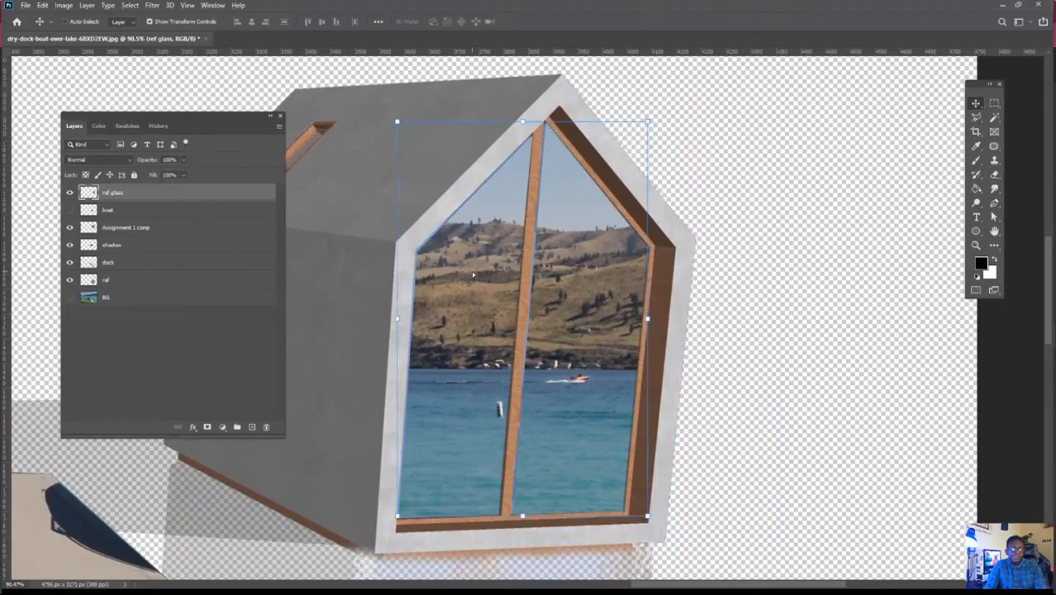
{"action": "key", "text": "Up"}
{"action": "key", "text": "Up"}
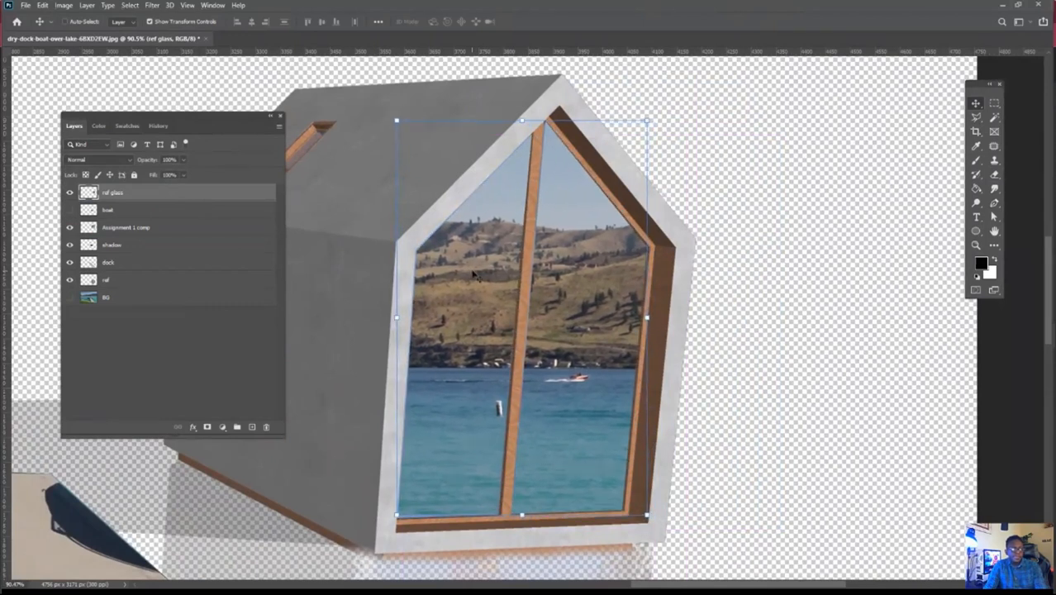
- Show the BG layer again and lower the ref glass layer's opacity to about 18%
{"action": "key", "text": "ctrl+minus"}
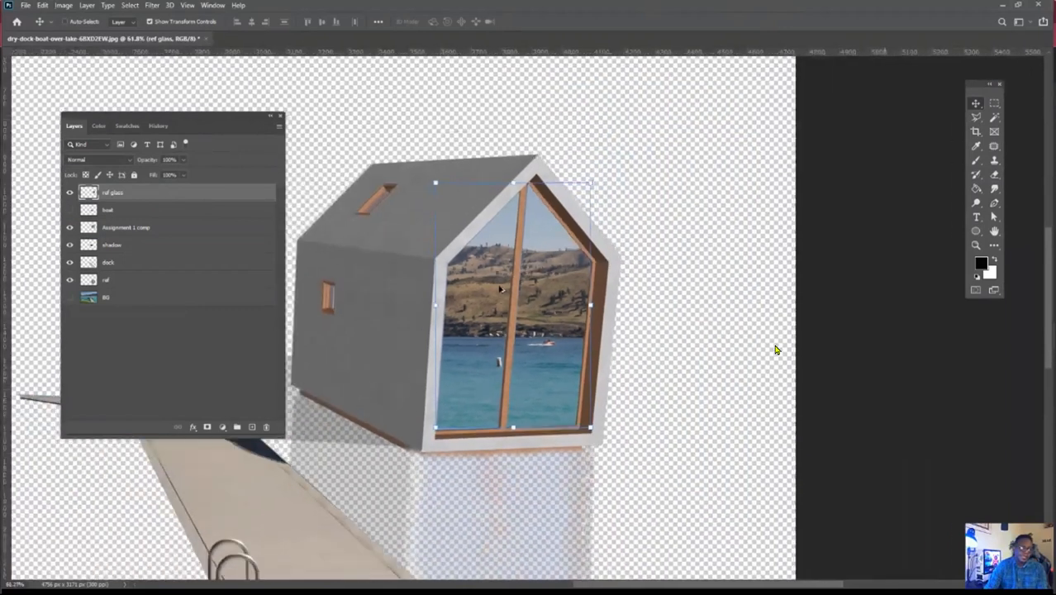
{"action": "key", "text": "ctrl+minus"}
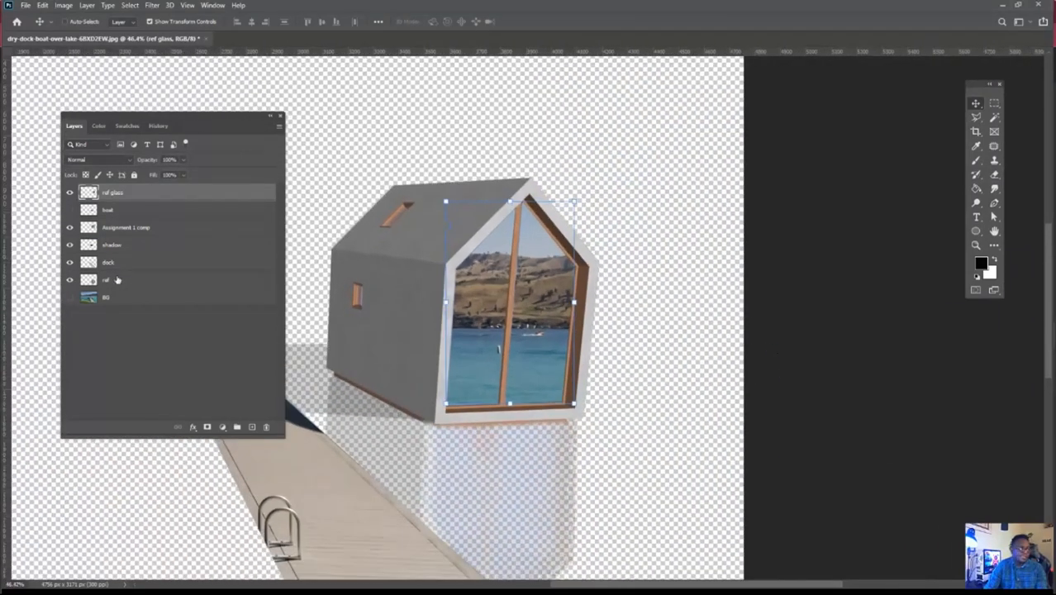
{"action": "left_click", "coordinate": [71, 297]}
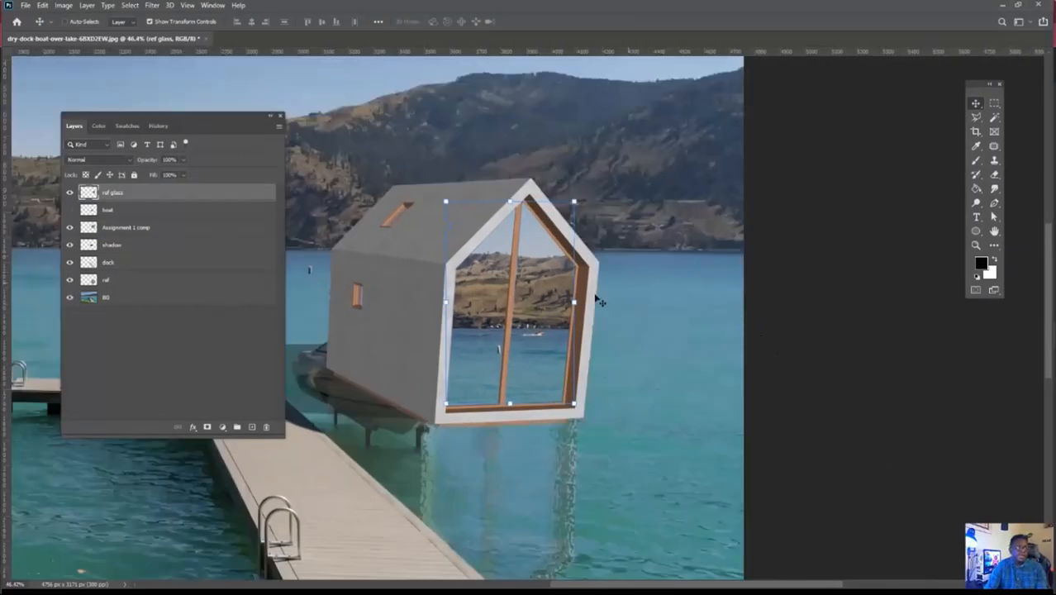
{"action": "scroll", "coordinate": [545, 287], "scroll_direction": "up", "scroll_amount": 3, "text": "alt"}
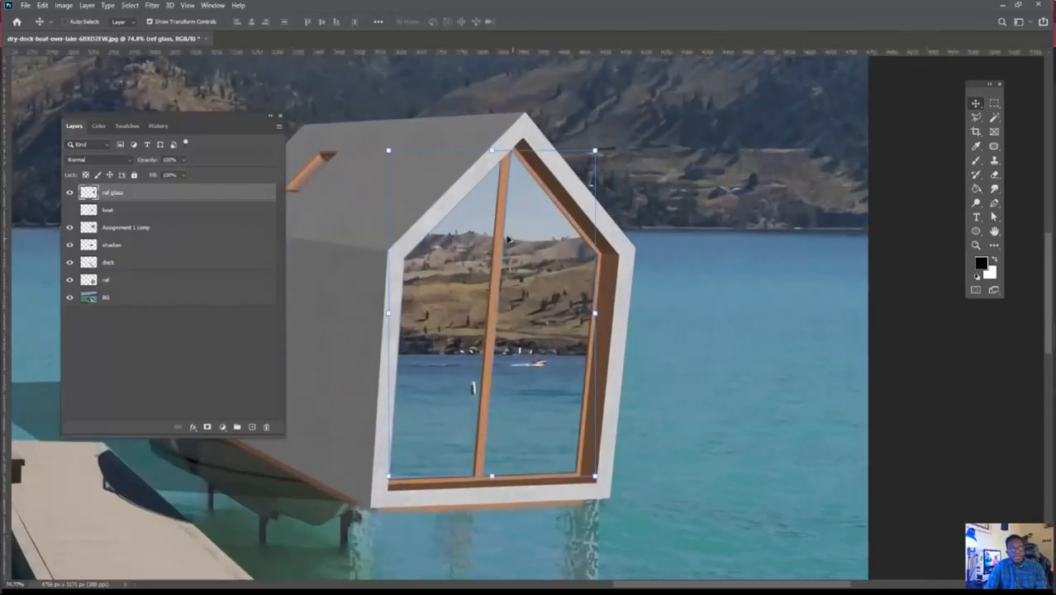
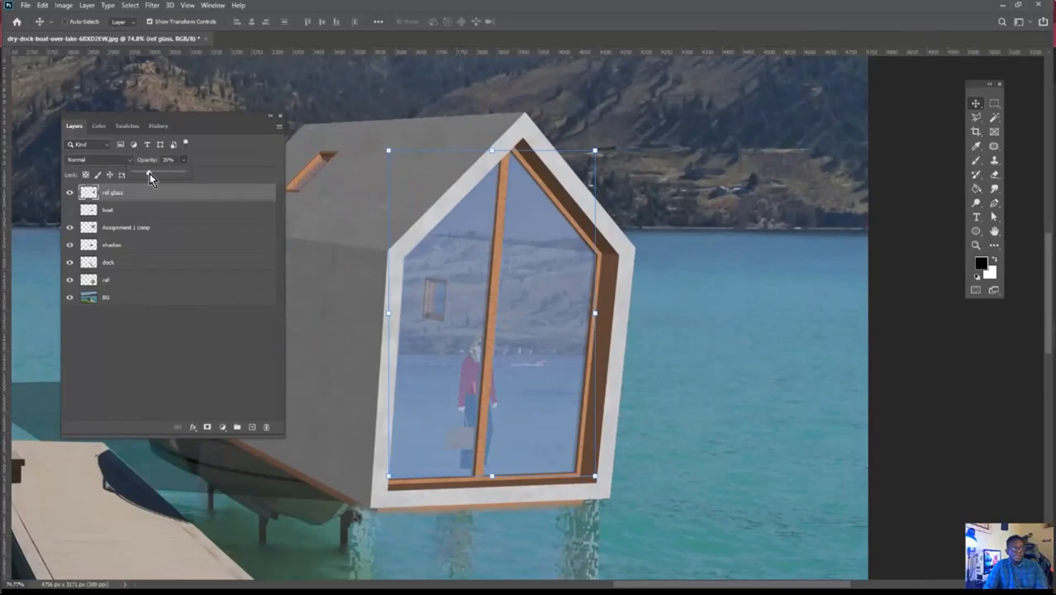
{"action": "left_click_drag", "start_coordinate": [149, 174], "coordinate": [145, 173]}
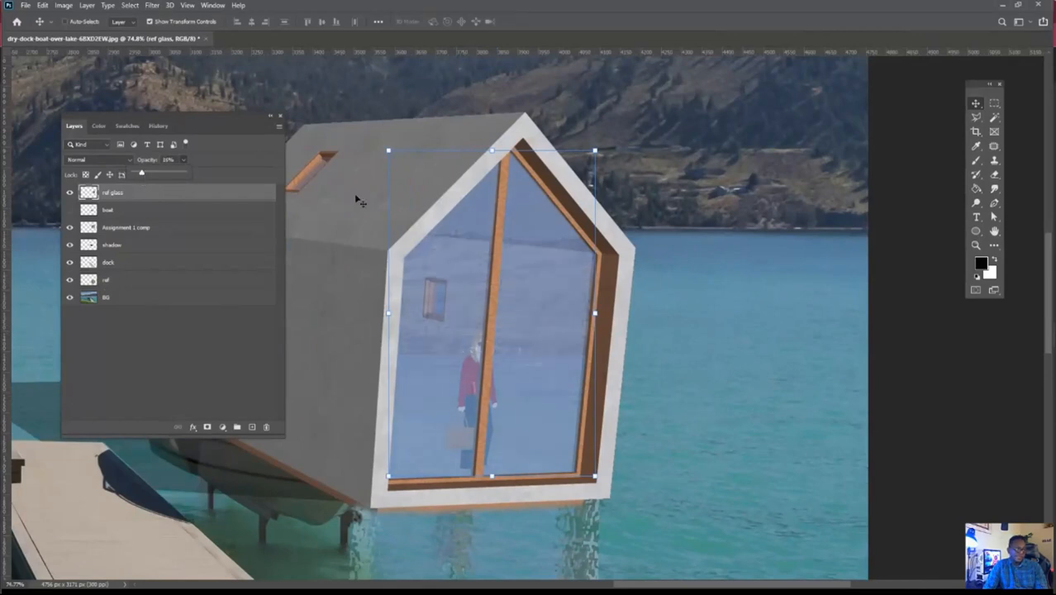
- Restore the ref glass layer's opacity to 100% and set its blend mode to Screen
{"action": "scroll", "coordinate": [601, 216], "scroll_direction": "down", "scroll_amount": 5, "text": "alt"}
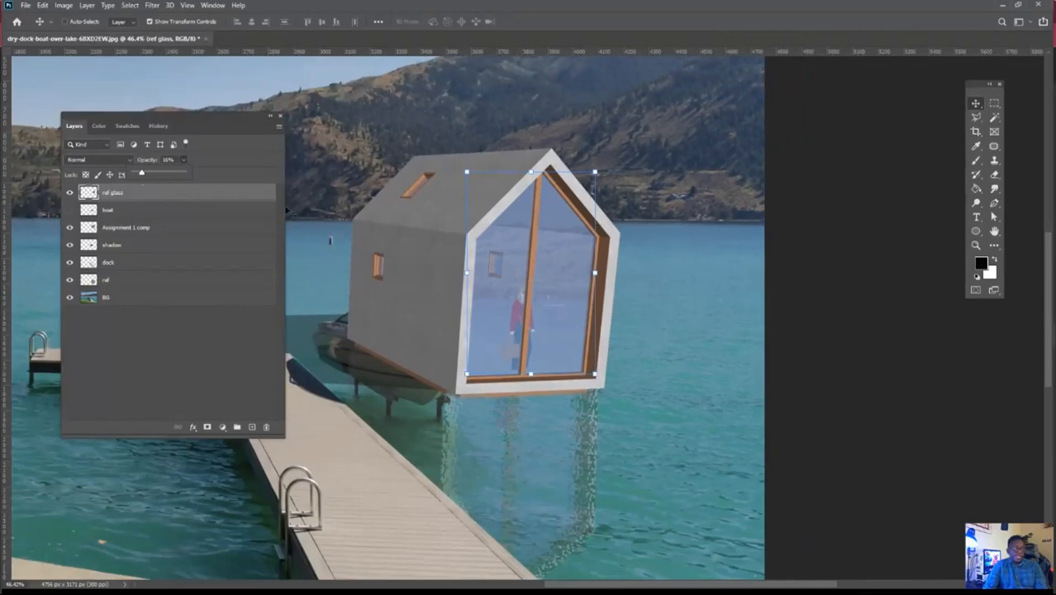
{"action": "left_click_drag", "start_coordinate": [143, 174], "coordinate": [228, 181]}
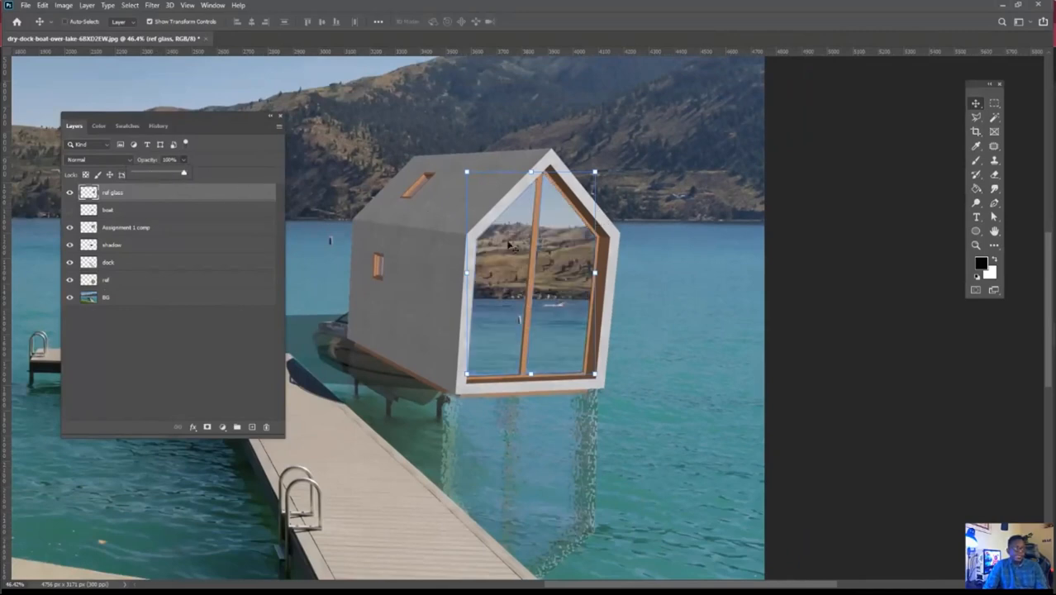
{"action": "scroll", "coordinate": [565, 248], "scroll_direction": "up", "scroll_amount": 2, "text": "alt"}
{"action": "scroll", "coordinate": [565, 248], "scroll_direction": "up", "scroll_amount": 2, "text": "alt"}
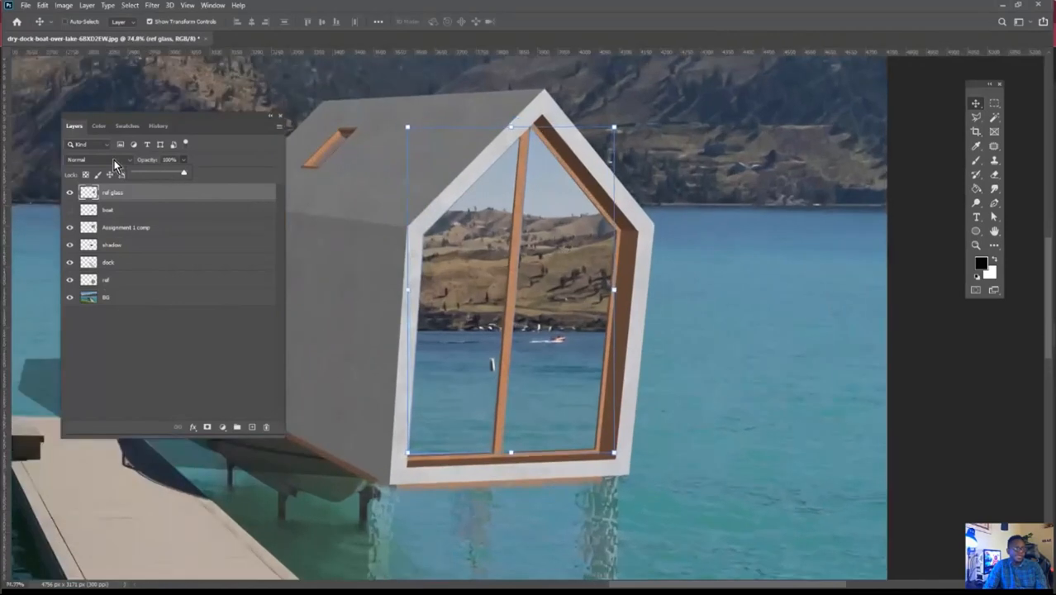
{"action": "left_click", "coordinate": [114, 165]}
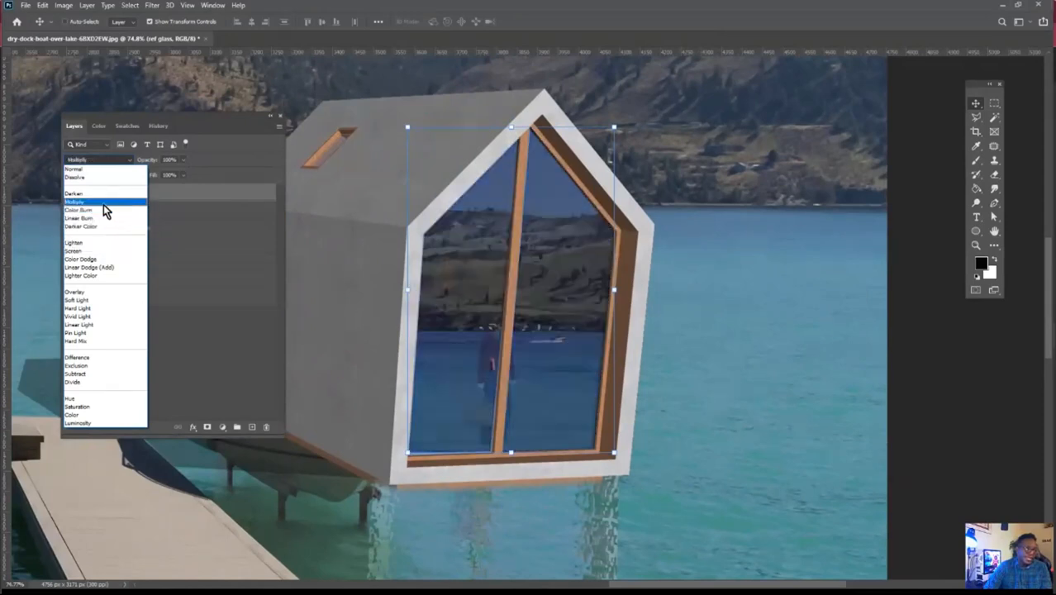
{"action": "left_click", "coordinate": [104, 253]}
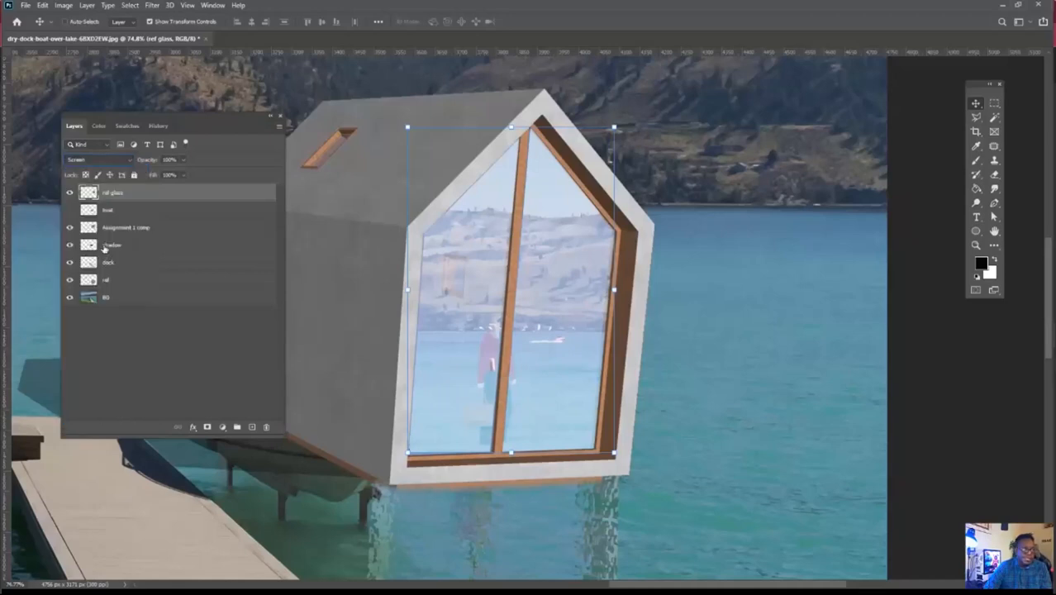
- Lower the ref glass layer's opacity to 34%
{"action": "left_click", "coordinate": [183, 159]}
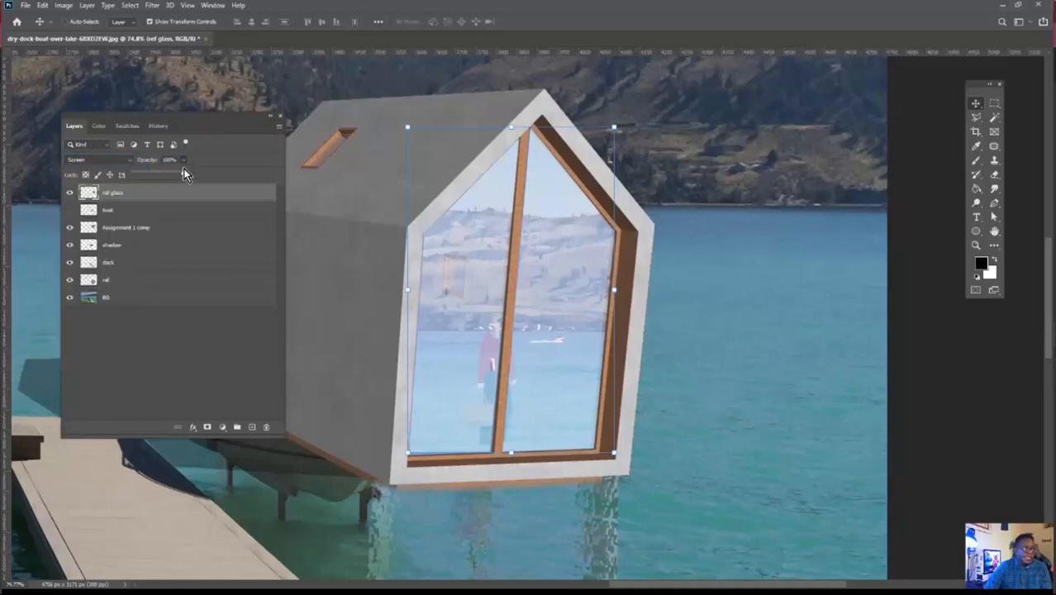
{"action": "left_click_drag", "start_coordinate": [156, 173], "coordinate": [134, 176]}
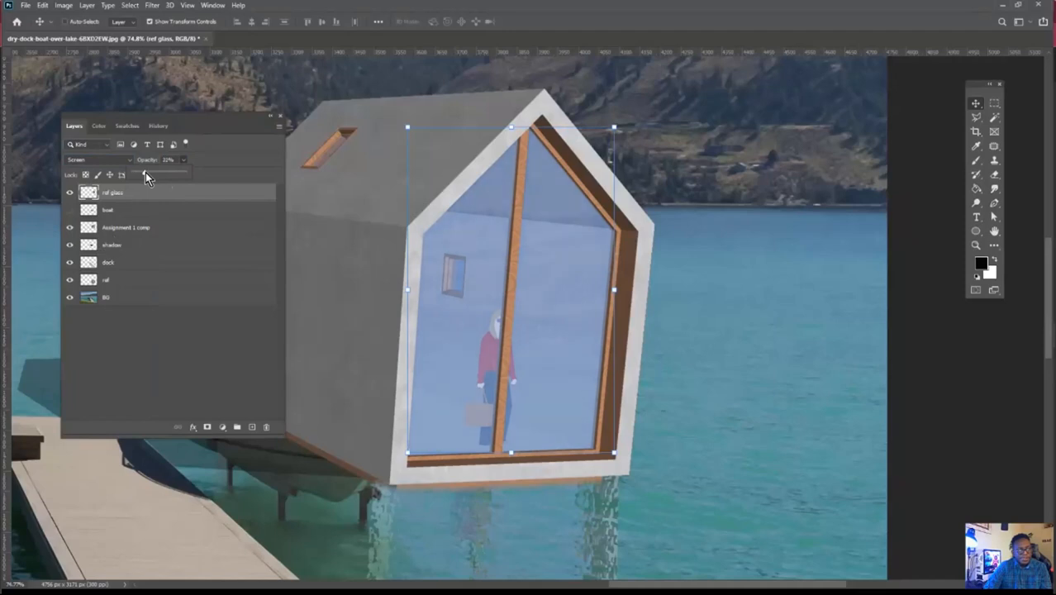
{"action": "left_click_drag", "start_coordinate": [147, 172], "coordinate": [150, 172]}
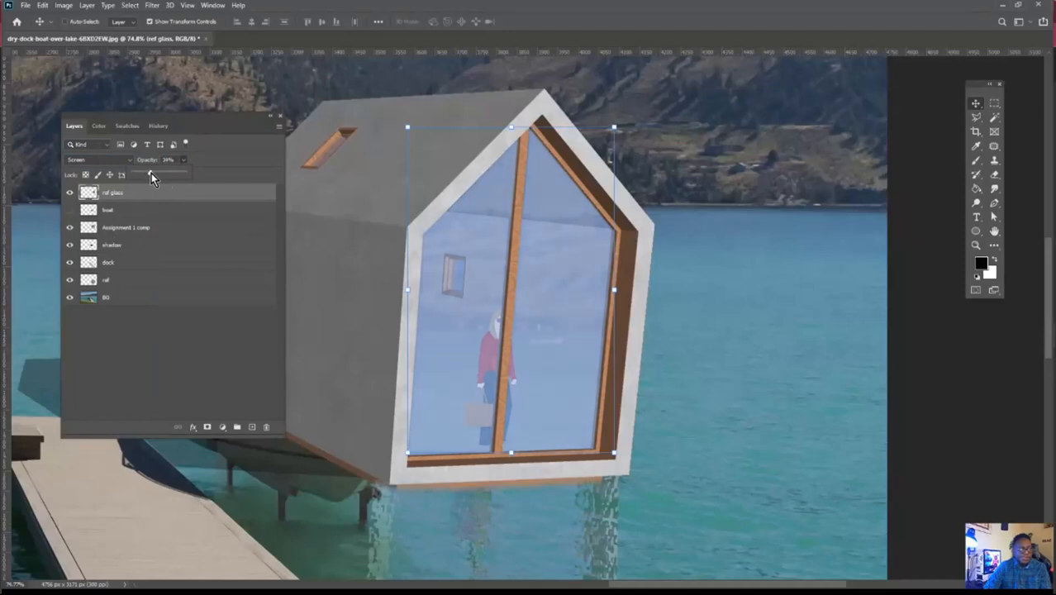
{"action": "key", "text": "ctrl+0"}
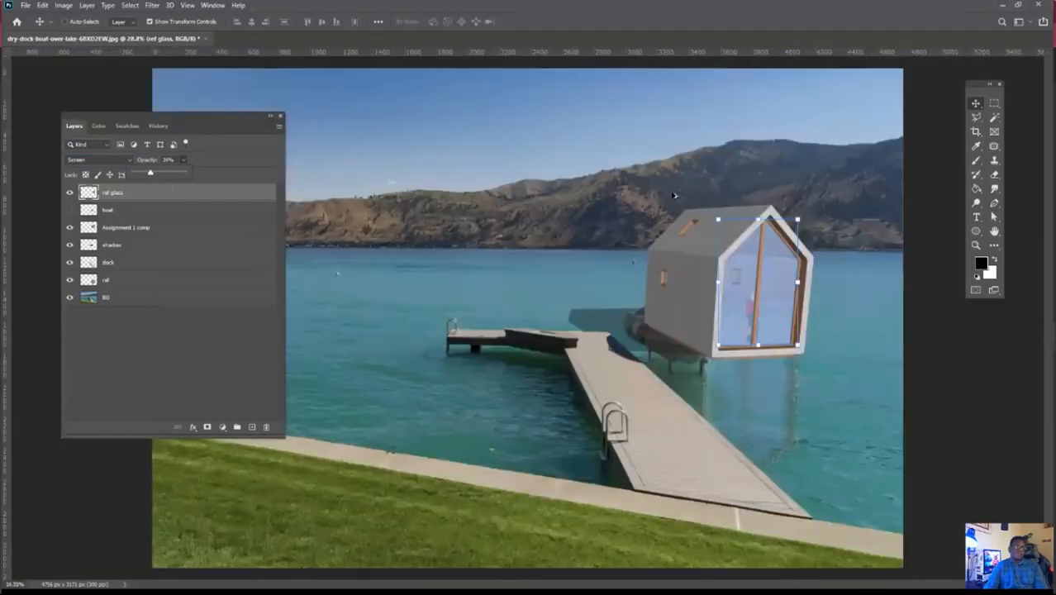
{"action": "scroll", "coordinate": [838, 323], "scroll_direction": "up", "scroll_amount": 1, "text": "alt"}
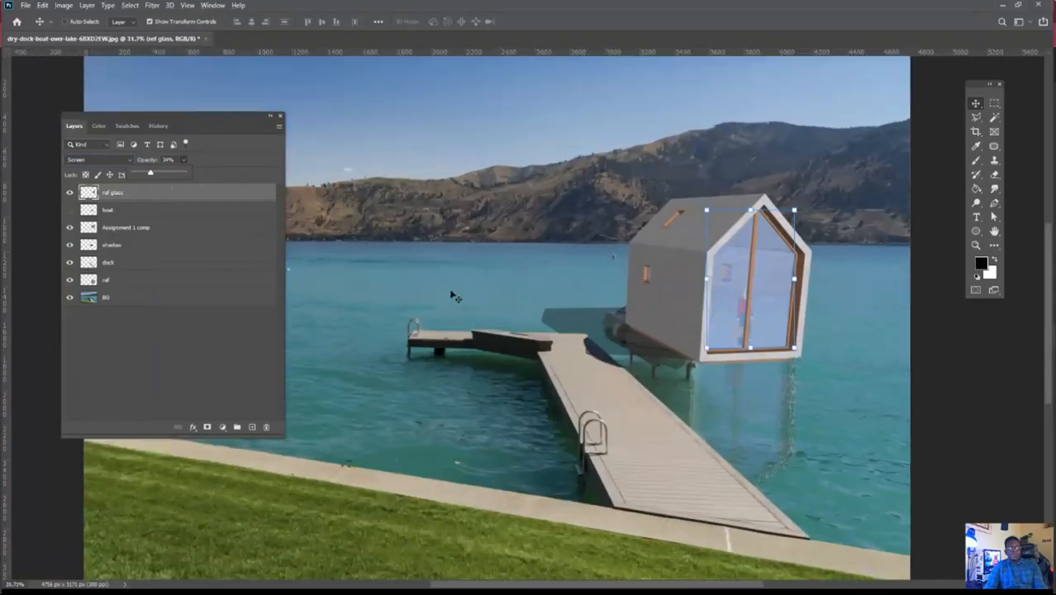
{"action": "left_click", "coordinate": [277, 100]}
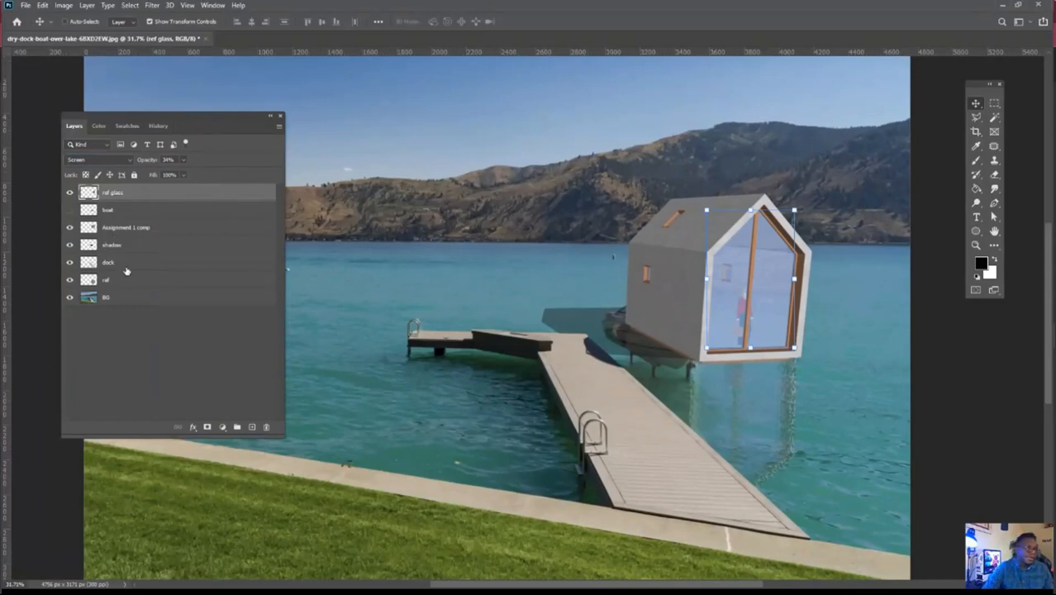
- Show the boat layer again and deselect all layers
{"action": "left_click", "coordinate": [70, 210]}
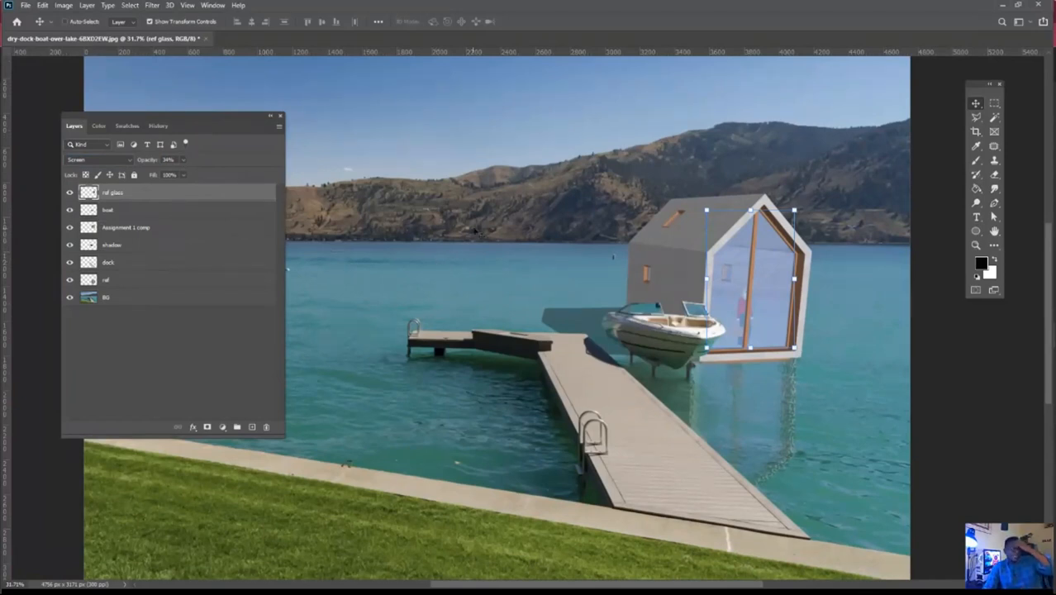
{"action": "left_click", "coordinate": [205, 346]}
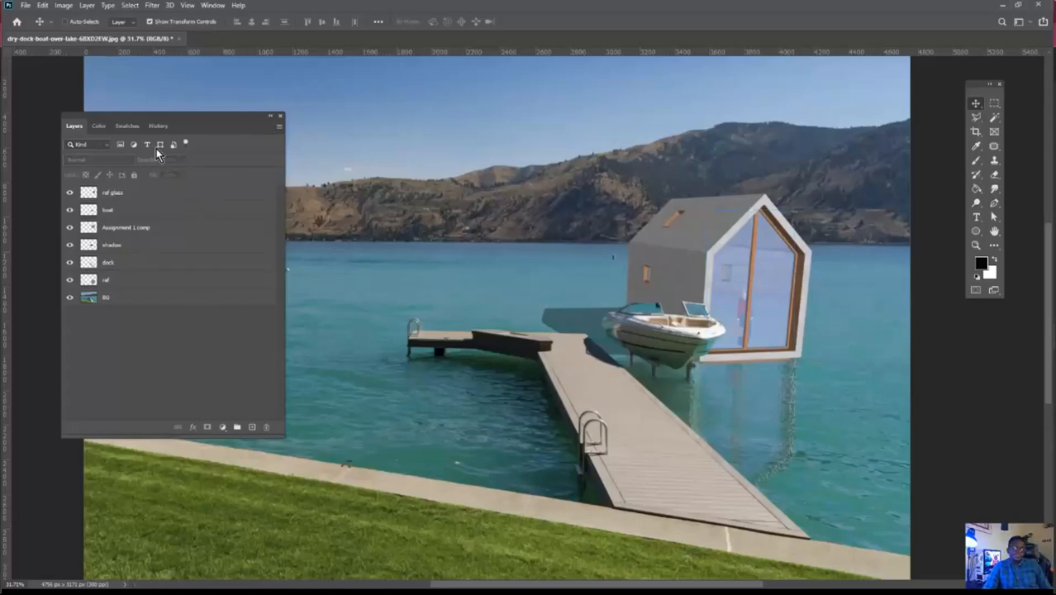
- Display the available adjustments away from the house and add a Photo Filter adjustment layer above the ref glass layer
{"action": "left_click", "coordinate": [212, 6]}
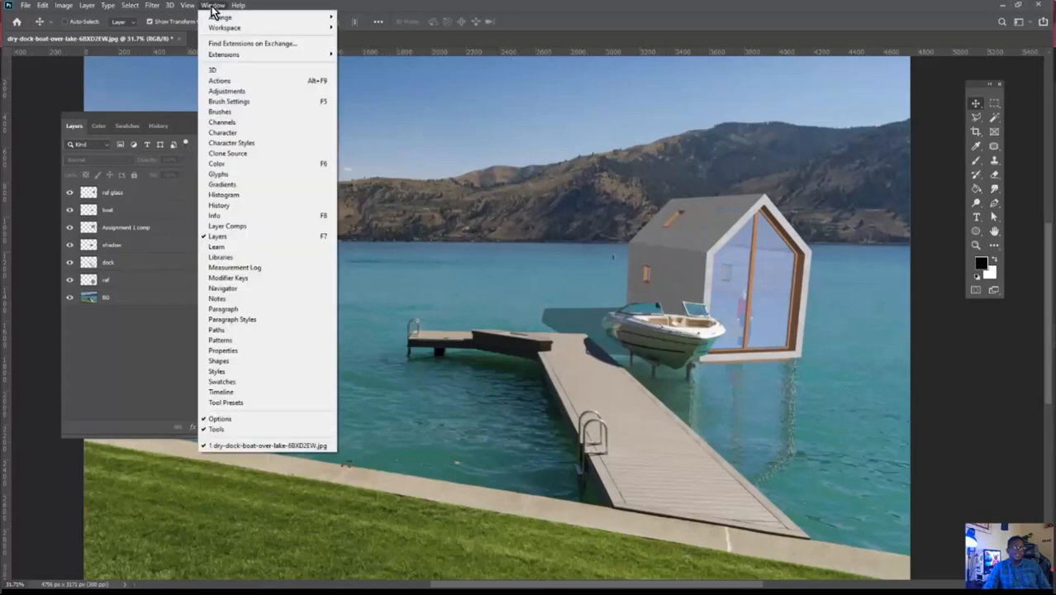
{"action": "left_click", "coordinate": [238, 92]}
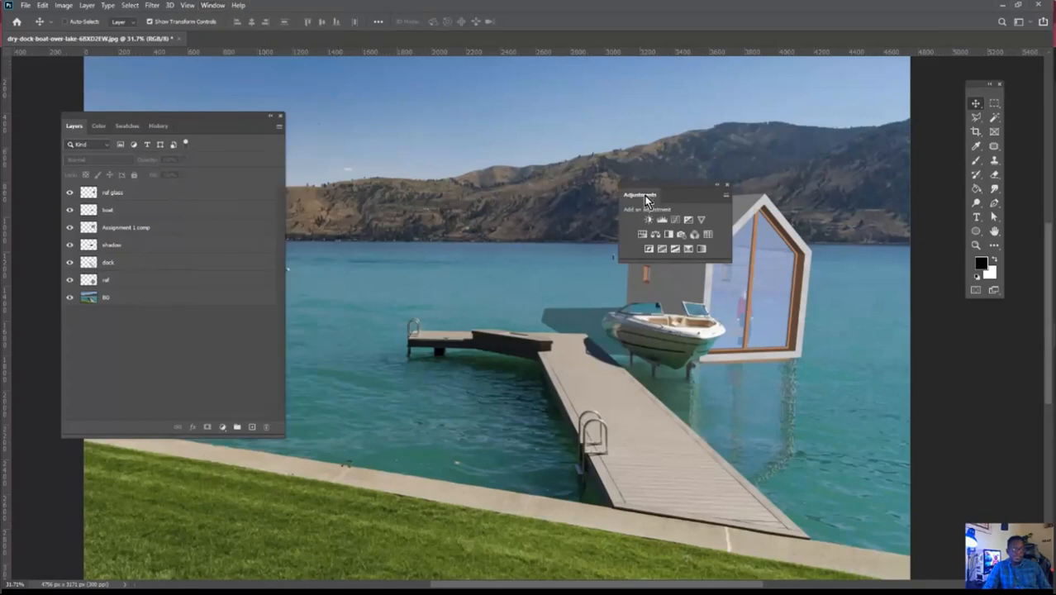
{"action": "left_click_drag", "start_coordinate": [649, 195], "coordinate": [413, 116]}
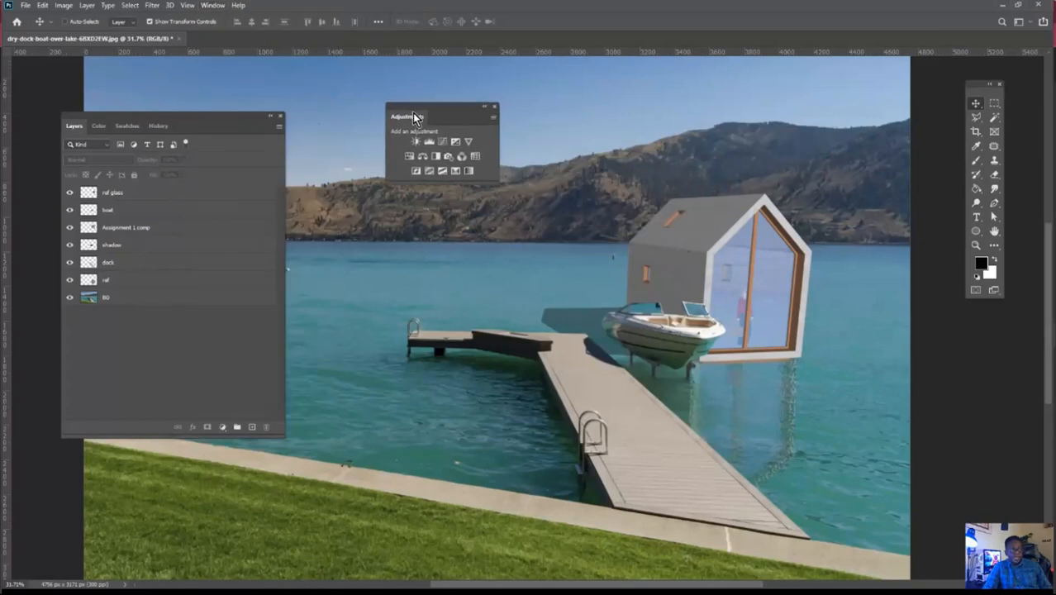
{"action": "left_click", "coordinate": [447, 157]}
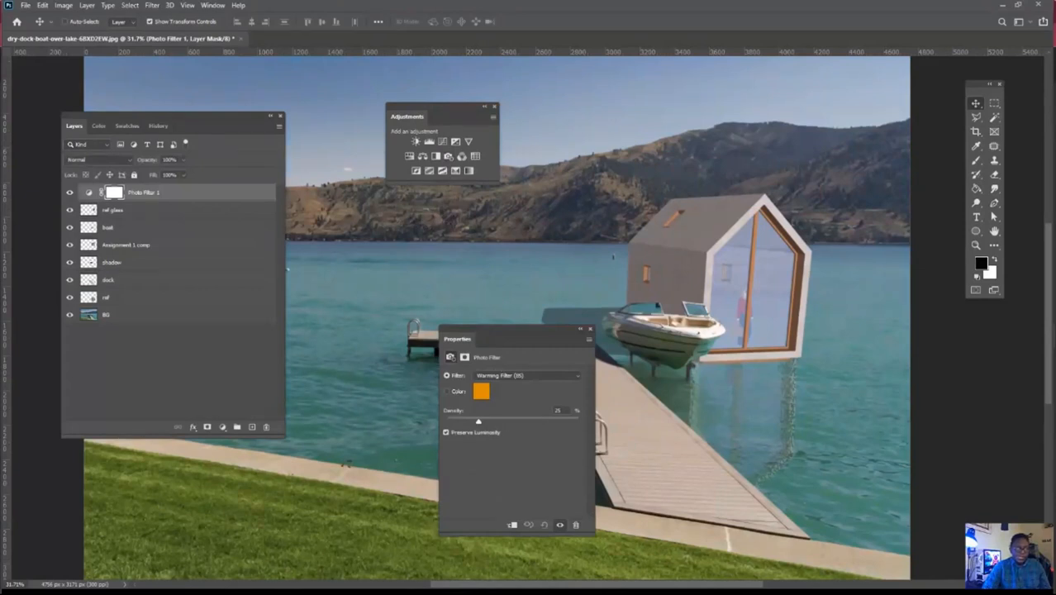
{"action": "mouse_move", "coordinate": [284, 188]}
{"action": "left_mouse_down"}
{"action": "mouse_move", "coordinate": [95, 180]}
{"action": "mouse_move", "coordinate": [66, 203]}
{"action": "mouse_move", "coordinate": [238, 203]}
{"action": "mouse_move", "coordinate": [226, 167]}
{"action": "left_mouse_up"}
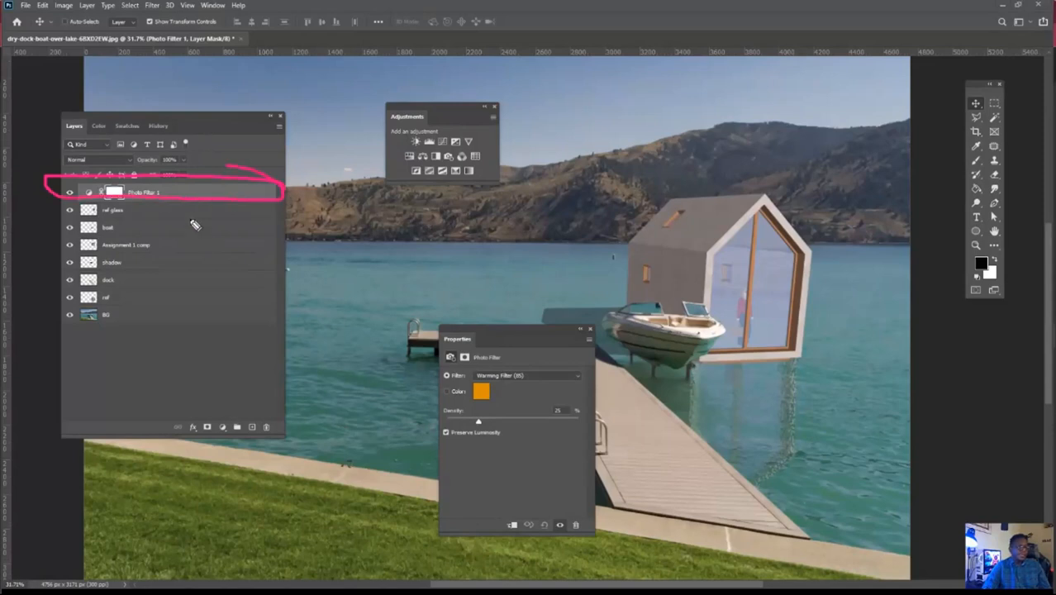
{"action": "mouse_move", "coordinate": [46, 195]}
{"action": "left_mouse_down"}
{"action": "mouse_move", "coordinate": [35, 221]}
{"action": "mouse_move", "coordinate": [71, 312]}
{"action": "mouse_move", "coordinate": [112, 239]}
{"action": "mouse_move", "coordinate": [92, 213]}
{"action": "left_mouse_up"}
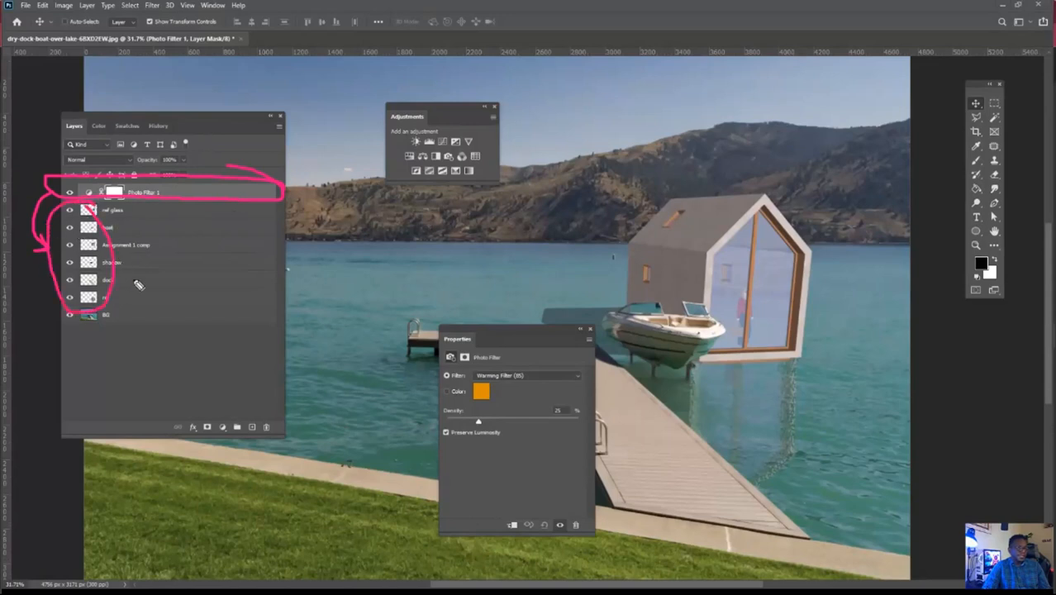
{"action": "mouse_move", "coordinate": [109, 299]}
{"action": "left_mouse_down"}
{"action": "mouse_move", "coordinate": [134, 286]}
{"action": "mouse_move", "coordinate": [364, 299]}
{"action": "mouse_move", "coordinate": [471, 390]}
{"action": "left_mouse_up"}
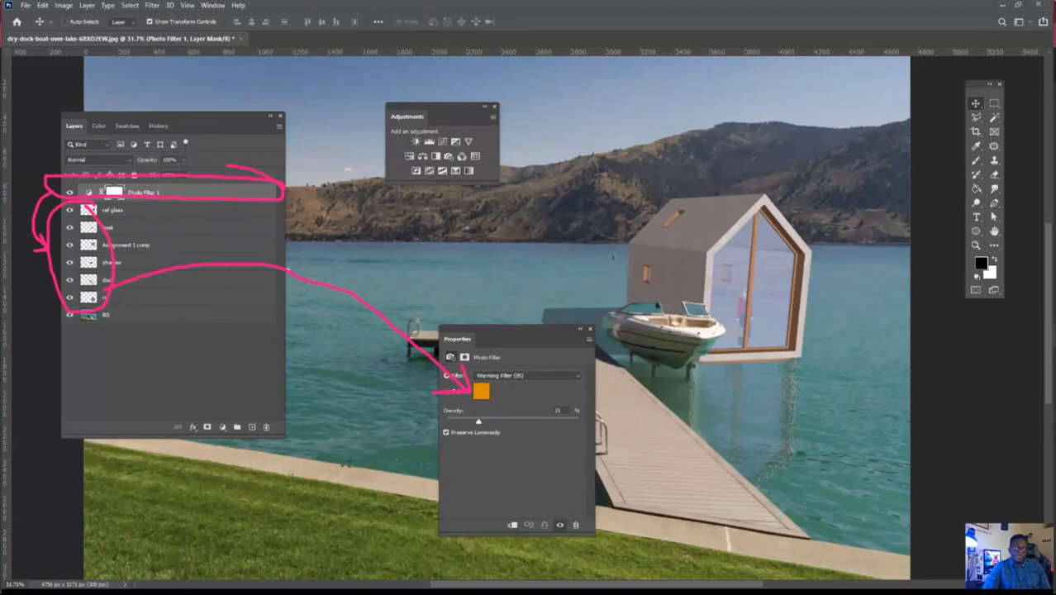
{"action": "key", "text": "Escape"}
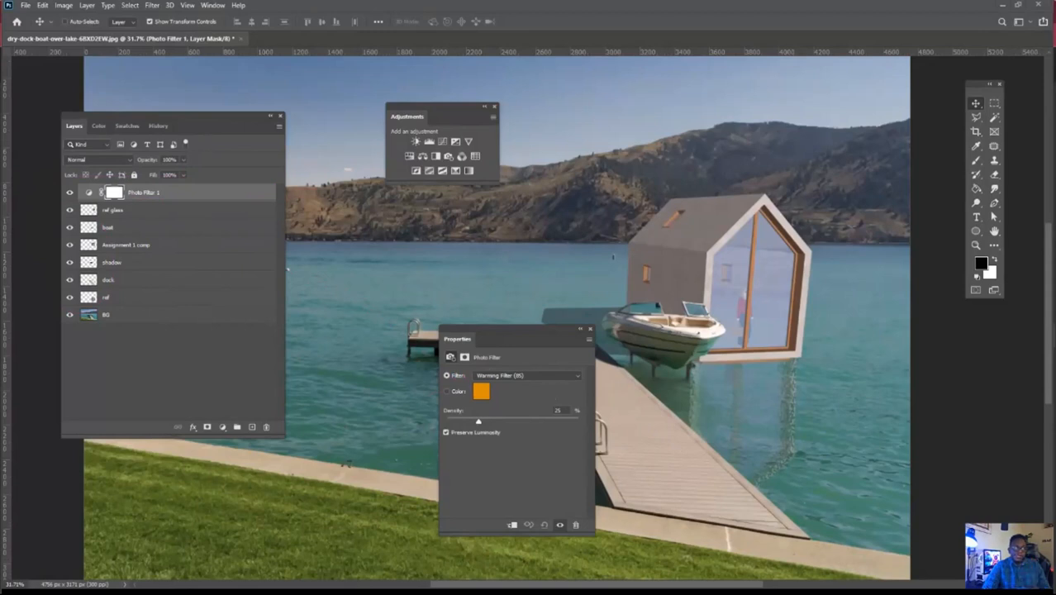
- Use Warming Filter (85) for the photo filter and compare the image with the Photo Filter layer hidden and shown
{"action": "left_click", "coordinate": [572, 378]}
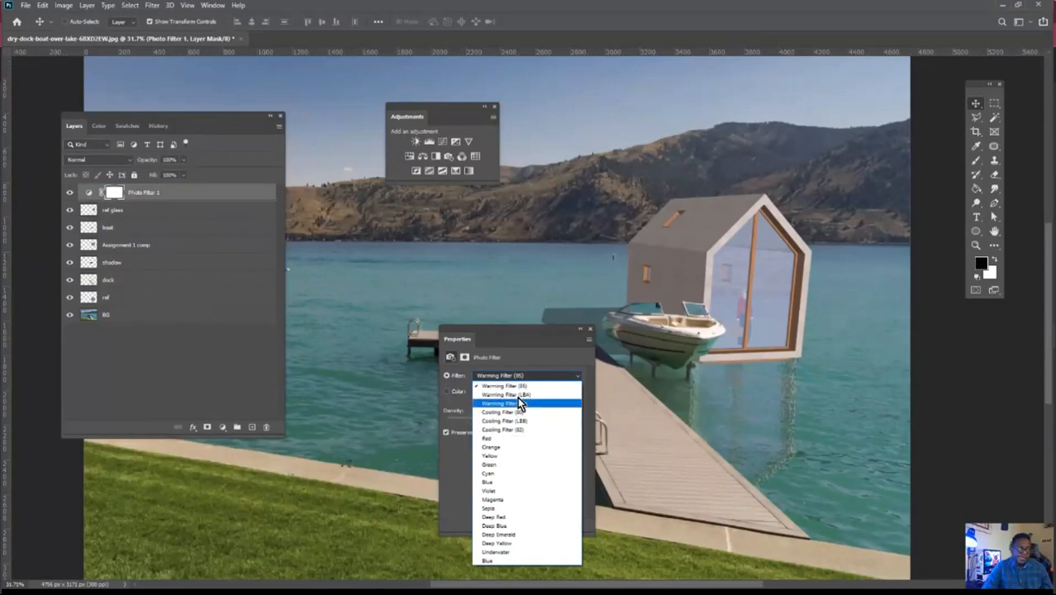
{"action": "left_click", "coordinate": [536, 385]}
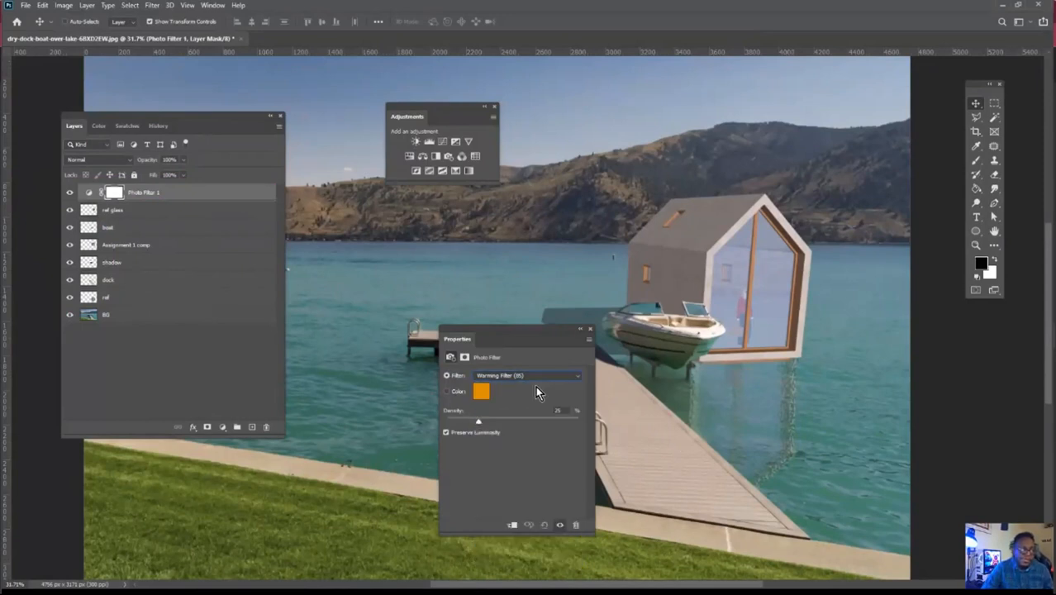
{"action": "key", "text": "b"}
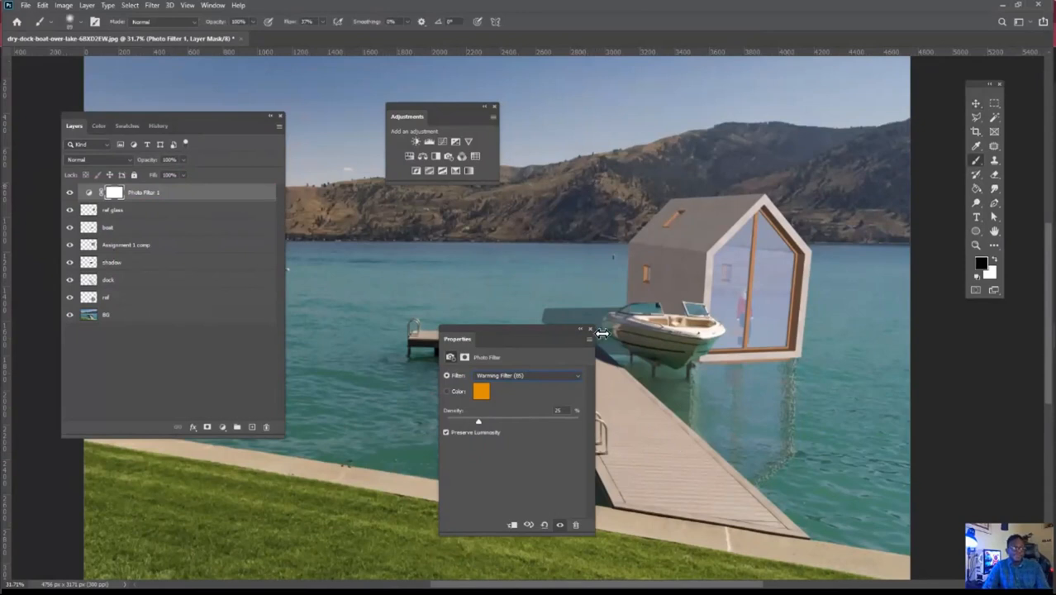
{"action": "left_click_drag", "start_coordinate": [560, 329], "coordinate": [426, 308]}
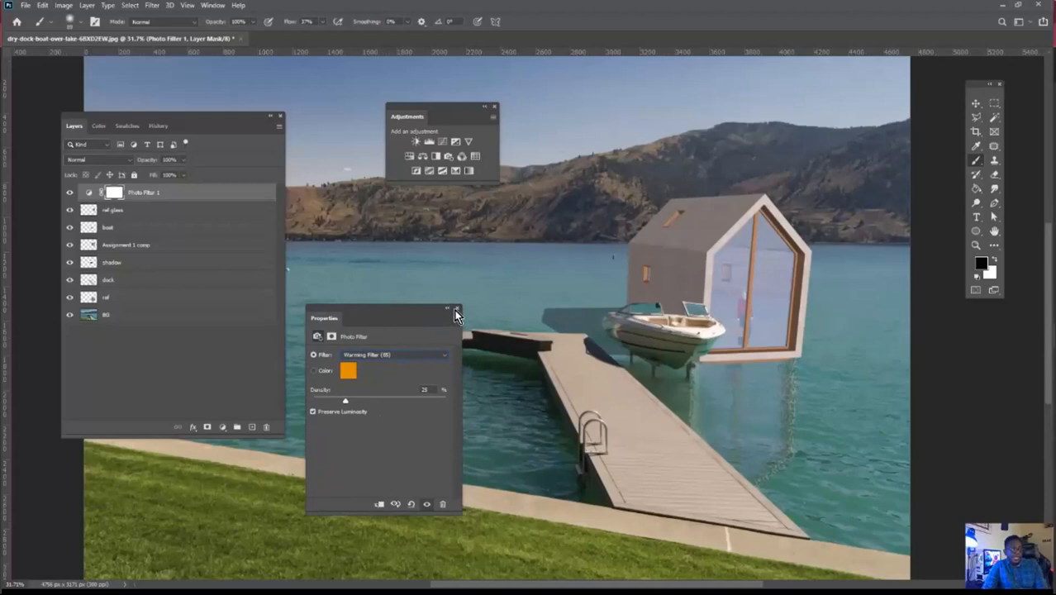
{"action": "left_click_drag", "start_coordinate": [422, 313], "coordinate": [558, 234]}
{"action": "left_click", "coordinate": [69, 193]}
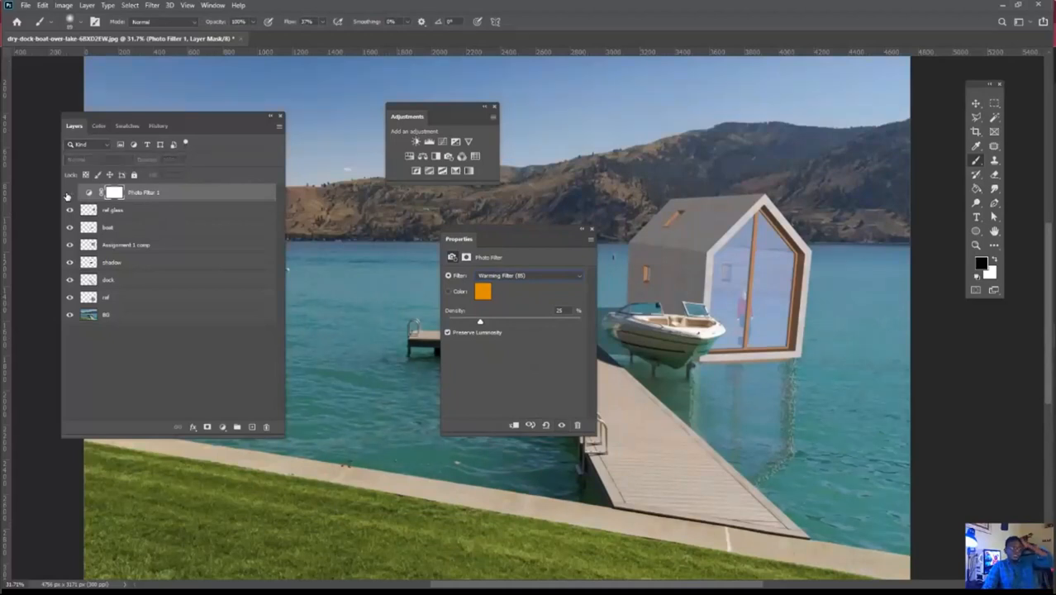
{"action": "left_click", "coordinate": [70, 193]}
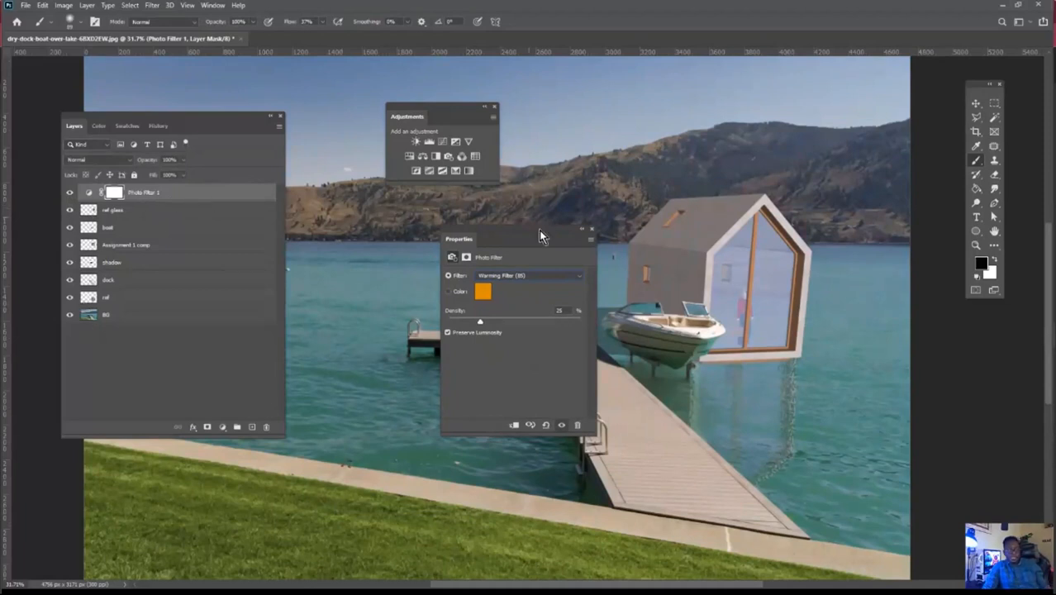
- Move the filter properties clear of the boat and add a Hue/Saturation adjustment layer above the Photo Filter layer
{"action": "left_click_drag", "start_coordinate": [537, 235], "coordinate": [675, 279]}
{"action": "left_click_drag", "start_coordinate": [574, 284], "coordinate": [430, 281]}
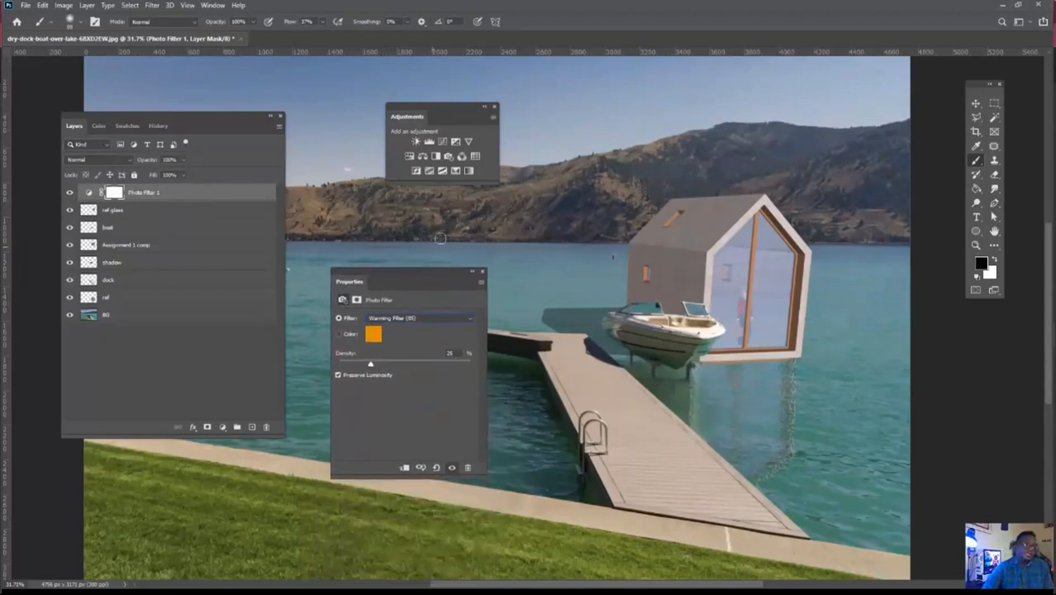
{"action": "left_click", "coordinate": [409, 156]}
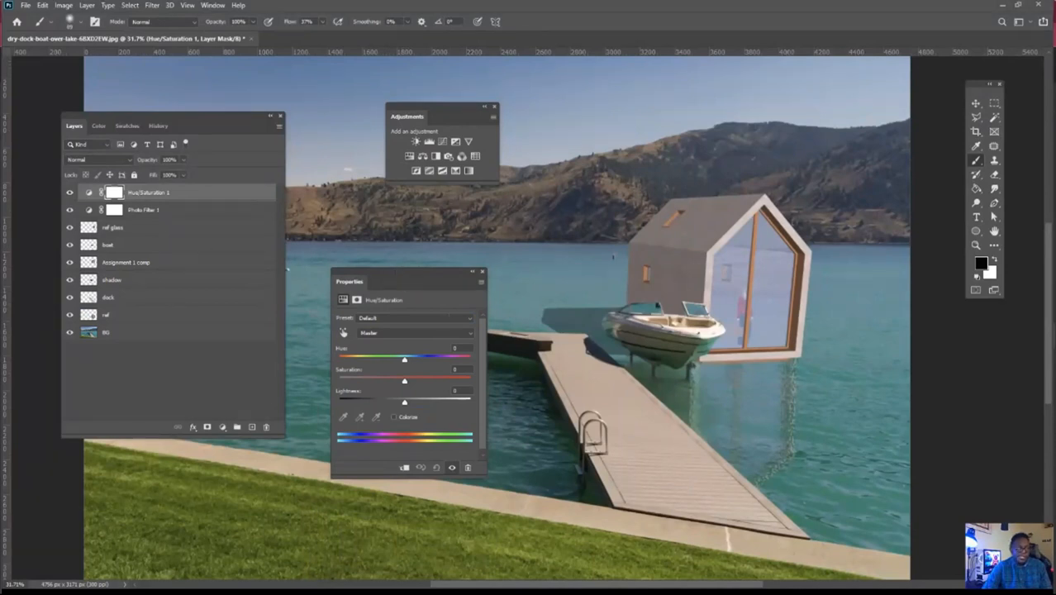
{"action": "mouse_move", "coordinate": [275, 186]}
{"action": "left_mouse_down"}
{"action": "mouse_move", "coordinate": [96, 185]}
{"action": "mouse_move", "coordinate": [70, 203]}
{"action": "mouse_move", "coordinate": [285, 205]}
{"action": "mouse_move", "coordinate": [266, 184]}
{"action": "left_mouse_up"}
{"action": "mouse_move", "coordinate": [61, 188]}
{"action": "left_mouse_down"}
{"action": "mouse_move", "coordinate": [43, 191]}
{"action": "mouse_move", "coordinate": [49, 221]}
{"action": "mouse_move", "coordinate": [46, 205]}
{"action": "mouse_move", "coordinate": [151, 216]}
{"action": "mouse_move", "coordinate": [230, 210]}
{"action": "left_mouse_up"}
{"action": "mouse_move", "coordinate": [63, 208]}
{"action": "left_mouse_down"}
{"action": "mouse_move", "coordinate": [46, 270]}
{"action": "mouse_move", "coordinate": [55, 257]}
{"action": "left_mouse_up"}
{"action": "mouse_move", "coordinate": [114, 231]}
{"action": "left_mouse_down"}
{"action": "mouse_move", "coordinate": [66, 283]}
{"action": "mouse_move", "coordinate": [89, 319]}
{"action": "mouse_move", "coordinate": [107, 220]}
{"action": "left_mouse_up"}
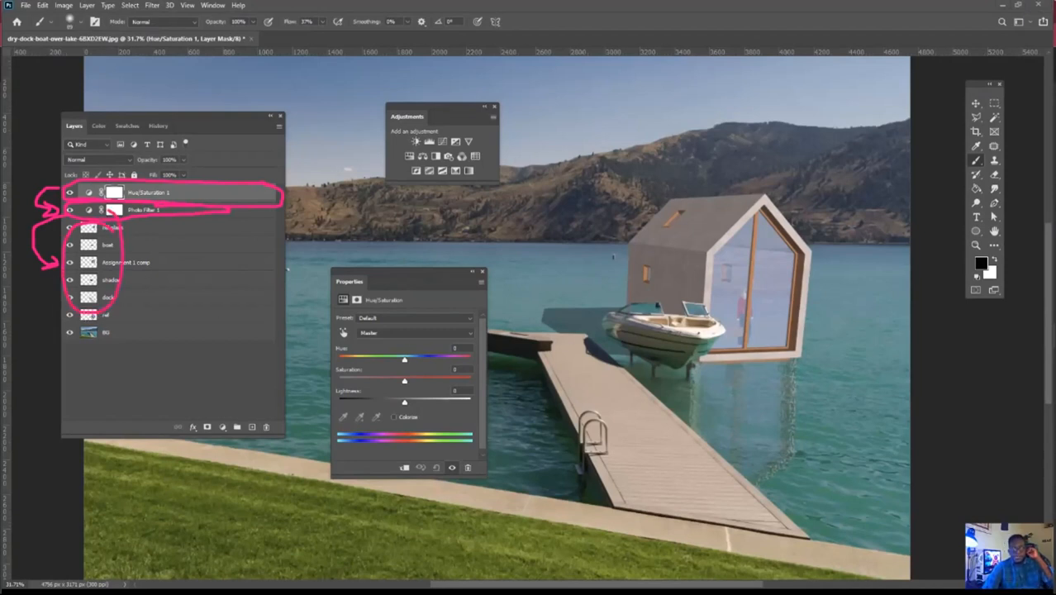
{"action": "key", "text": "Escape"}
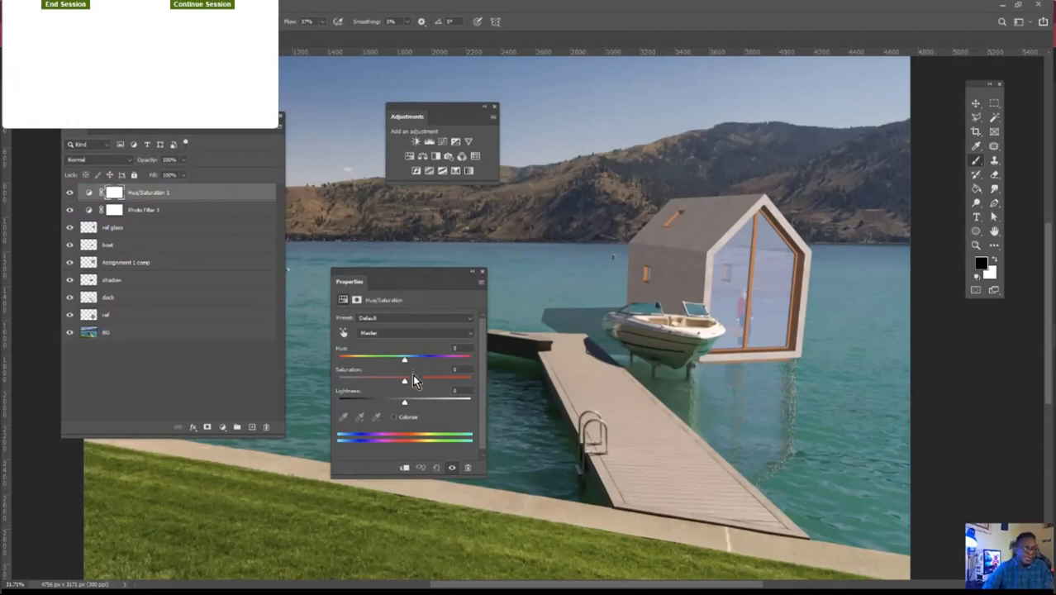
- Set the Hue/Saturation layer's saturation to +9 and close its properties
{"action": "mouse_move", "coordinate": [403, 382]}
{"action": "left_mouse_down"}
{"action": "mouse_move", "coordinate": [461, 389]}
{"action": "mouse_move", "coordinate": [403, 382]}
{"action": "mouse_move", "coordinate": [411, 386]}
{"action": "left_mouse_up"}
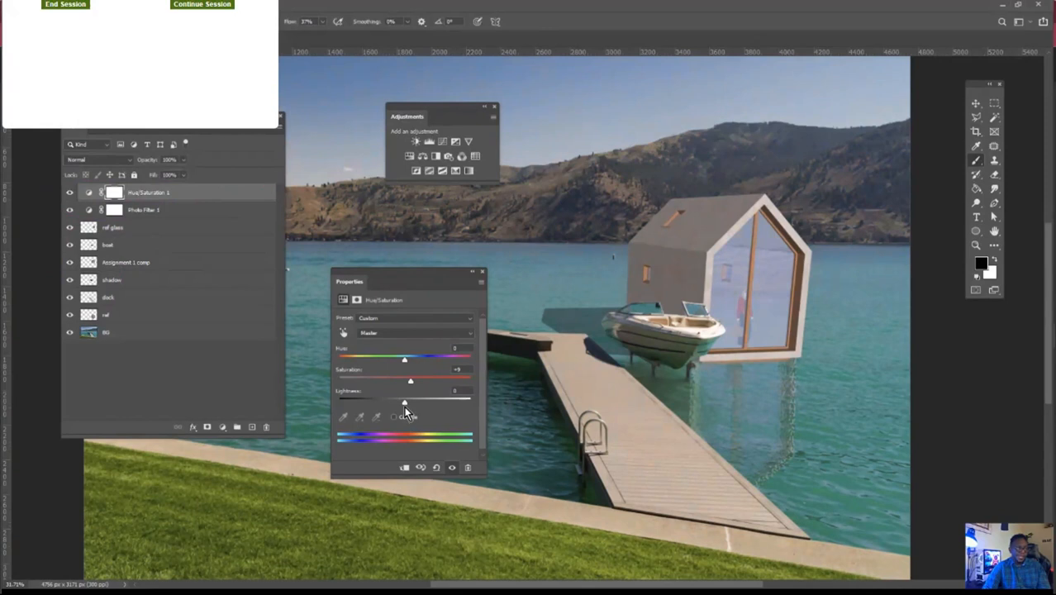
{"action": "left_click", "coordinate": [481, 271]}
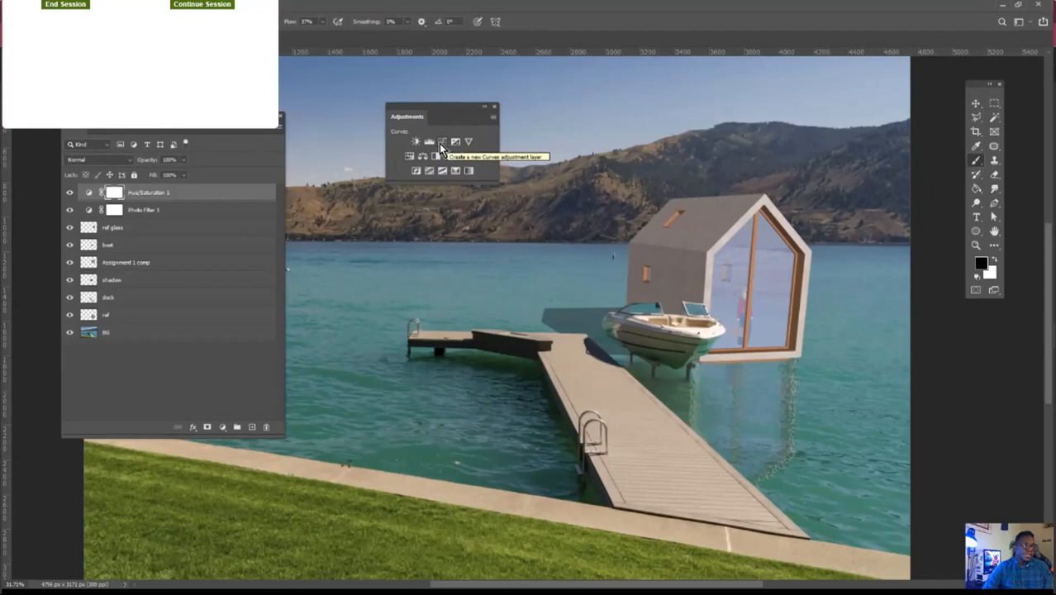
- Add a Brightness/Contrast adjustment layer above the Hue/Saturation layer, with brightness 8 and contrast about 20
{"action": "left_click", "coordinate": [419, 143]}
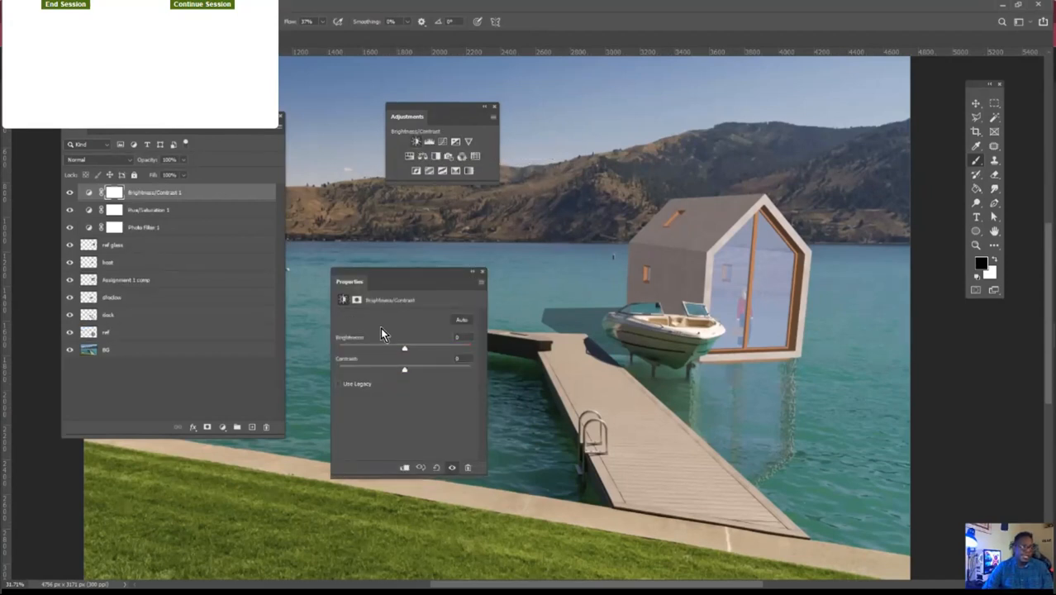
{"action": "left_click_drag", "start_coordinate": [402, 347], "coordinate": [407, 349]}
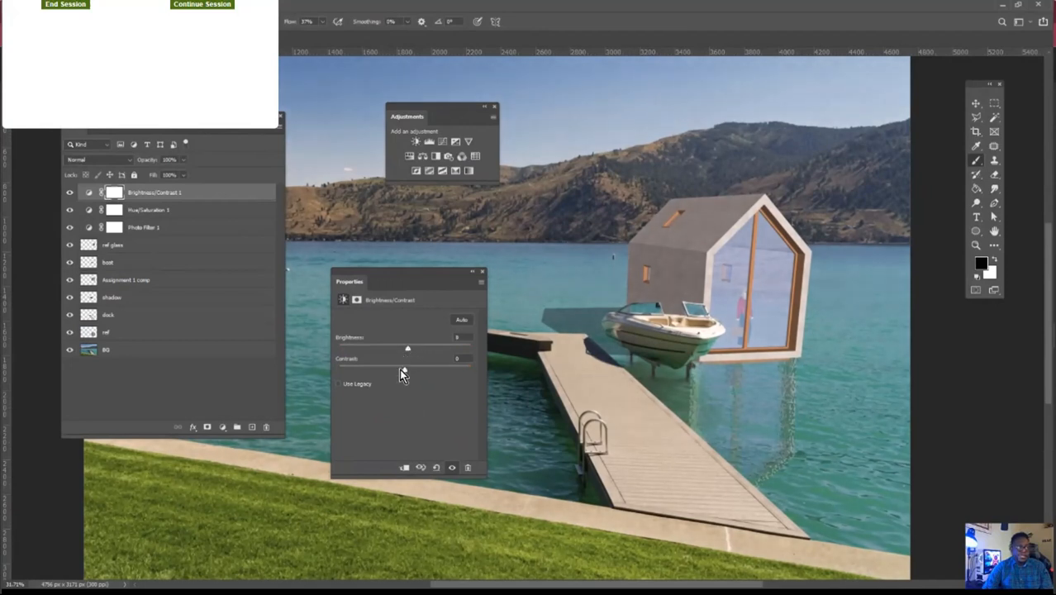
{"action": "mouse_move", "coordinate": [414, 370]}
{"action": "left_mouse_down"}
{"action": "mouse_move", "coordinate": [384, 372]}
{"action": "mouse_move", "coordinate": [453, 372]}
{"action": "mouse_move", "coordinate": [386, 367]}
{"action": "mouse_move", "coordinate": [397, 372]}
{"action": "left_mouse_up"}
{"action": "left_click_drag", "start_coordinate": [420, 372], "coordinate": [417, 372]}
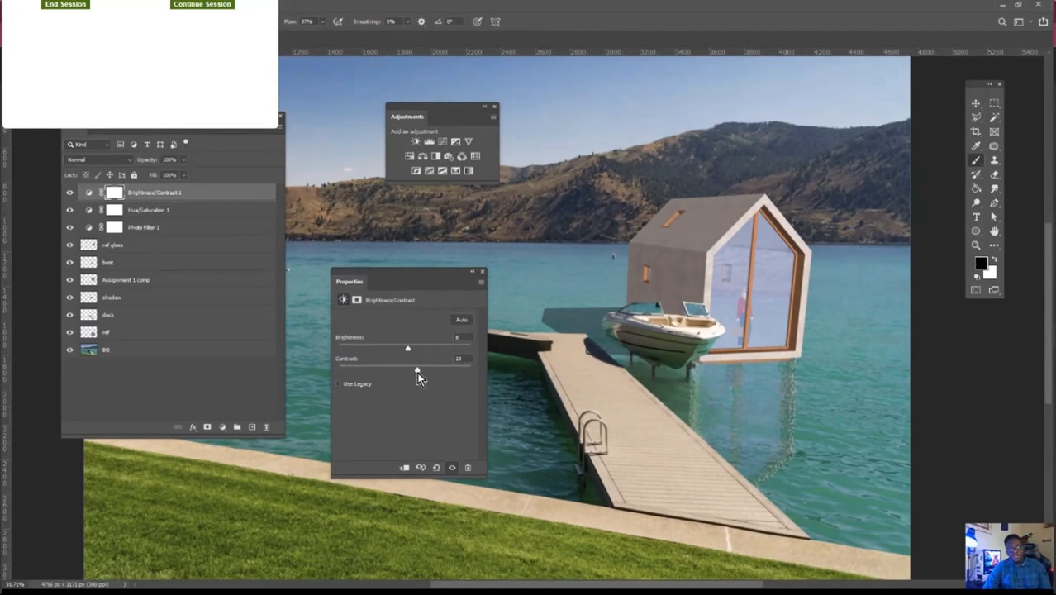
- Close the Brightness/Contrast properties and the list of adjustments, and view the whole composite
{"action": "left_click", "coordinate": [483, 272]}
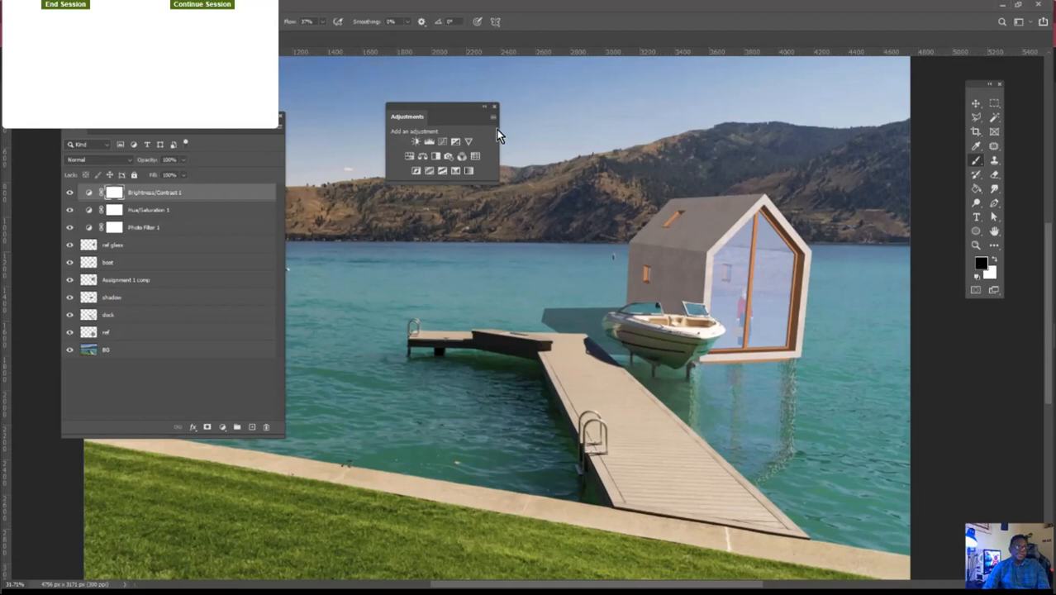
{"action": "left_click", "coordinate": [495, 107]}
{"action": "key", "text": "ctrl+minus"}
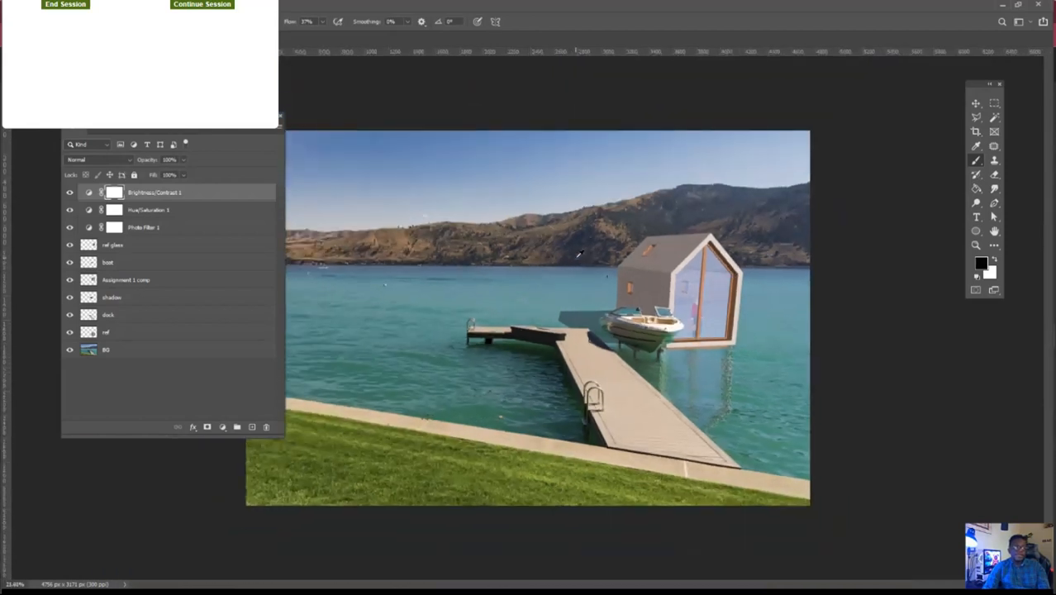
{"action": "key", "text": "ctrl+plus"}
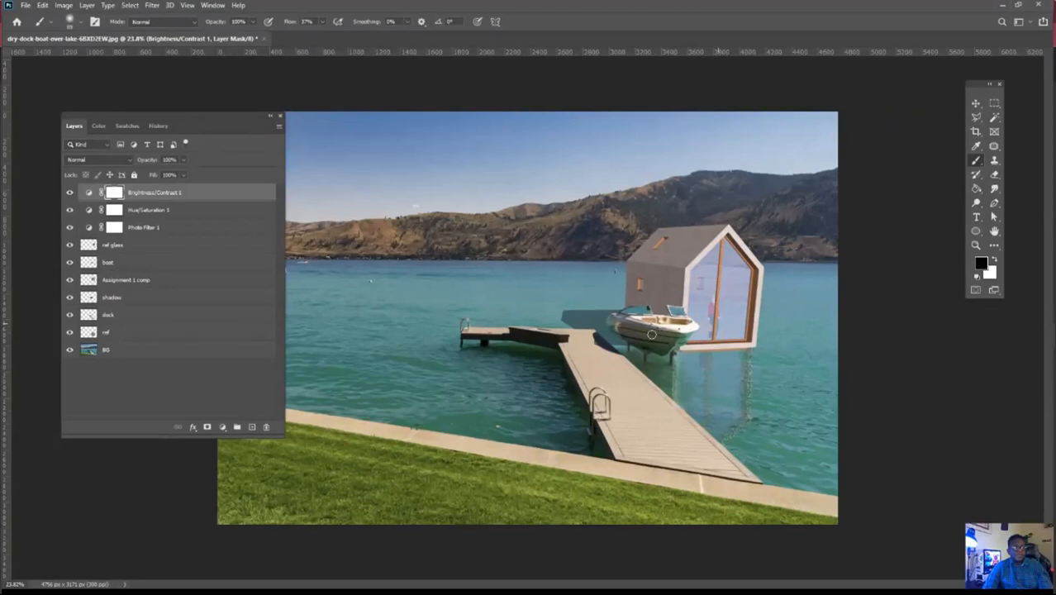
- Switch to the _DDM Class Whiteboard in Miro and examine the five-step layer diagram under 3D Compositing in Architecture
{"action": "left_click_drag", "start_coordinate": [1055, 10], "coordinate": [822, 1]}
{"action": "scroll", "coordinate": [552, 299], "scroll_direction": "down", "scroll_amount": 5}
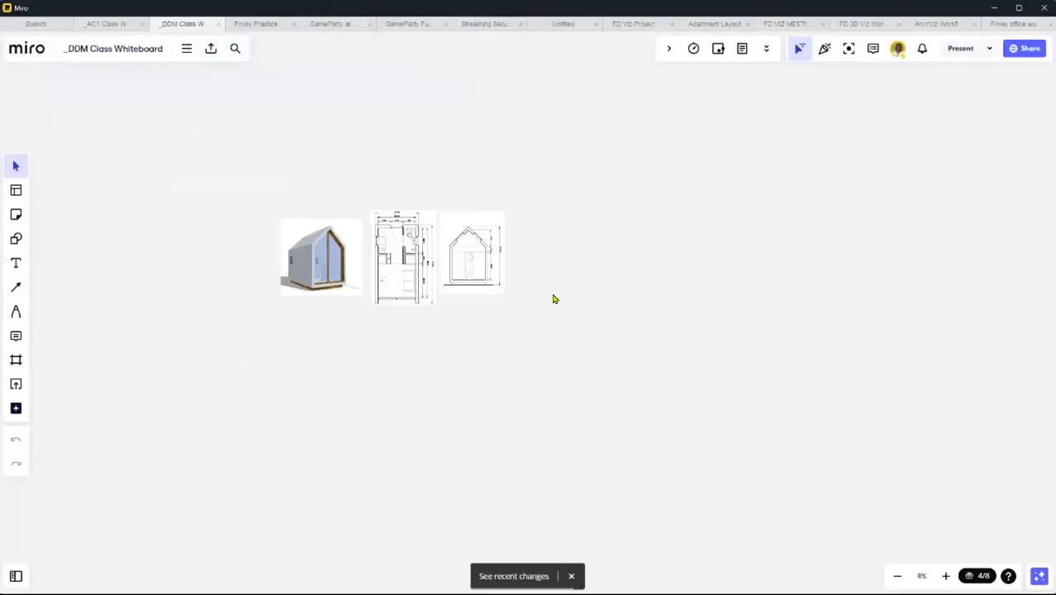
{"action": "scroll", "coordinate": [521, 223], "scroll_direction": "up", "scroll_amount": 4}
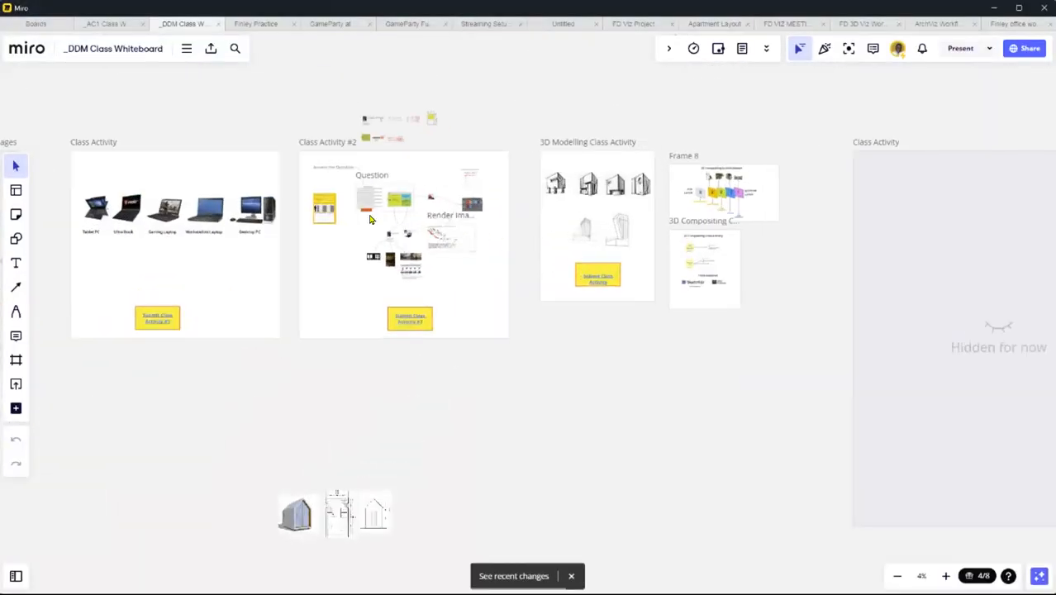
{"action": "scroll", "coordinate": [716, 235], "scroll_direction": "up", "scroll_amount": 10}
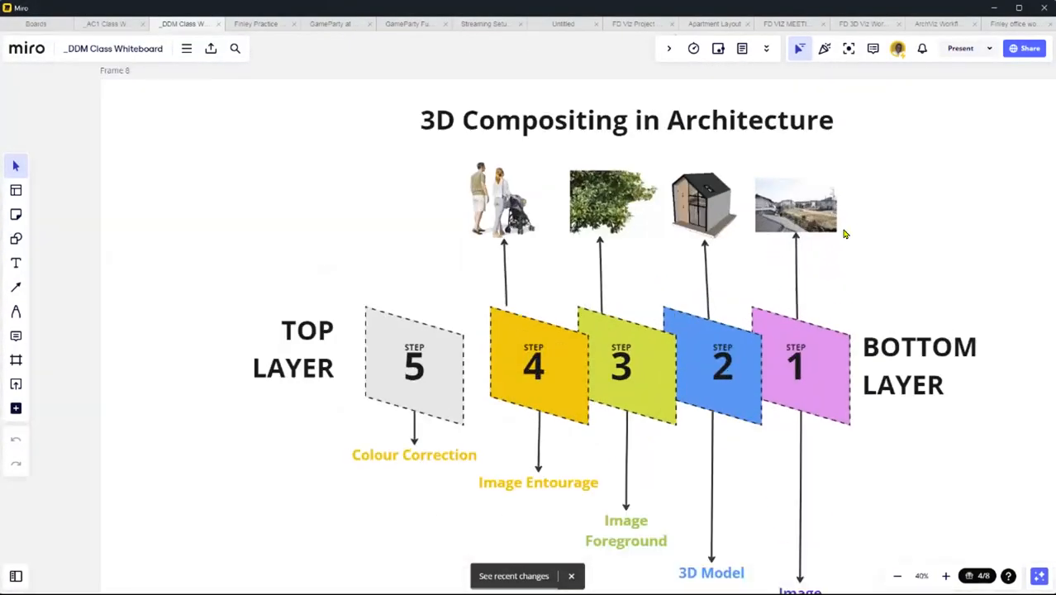
{"action": "scroll", "coordinate": [745, 233], "scroll_direction": "down", "scroll_amount": 2}
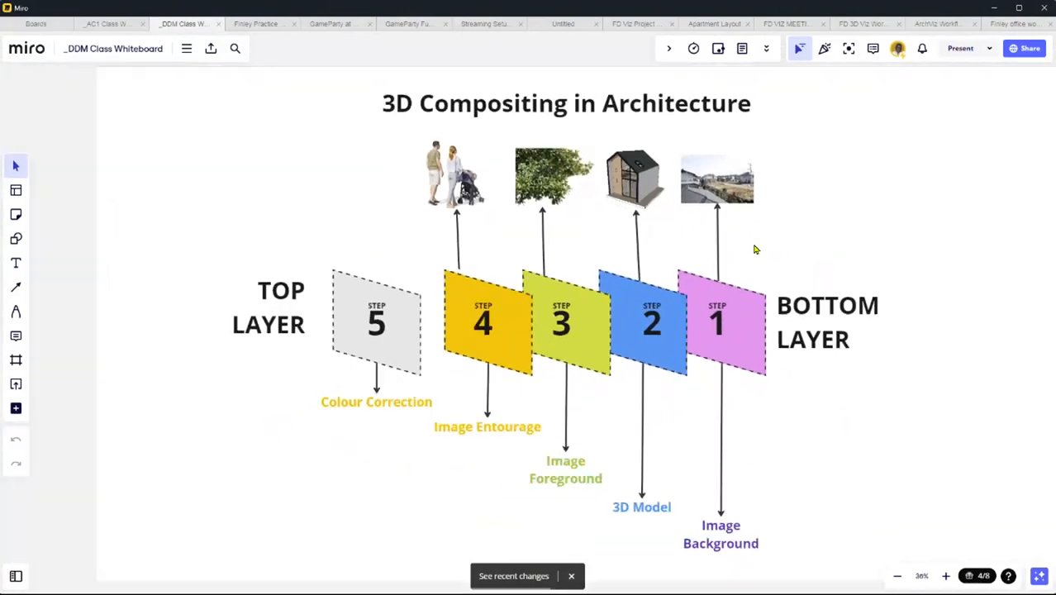
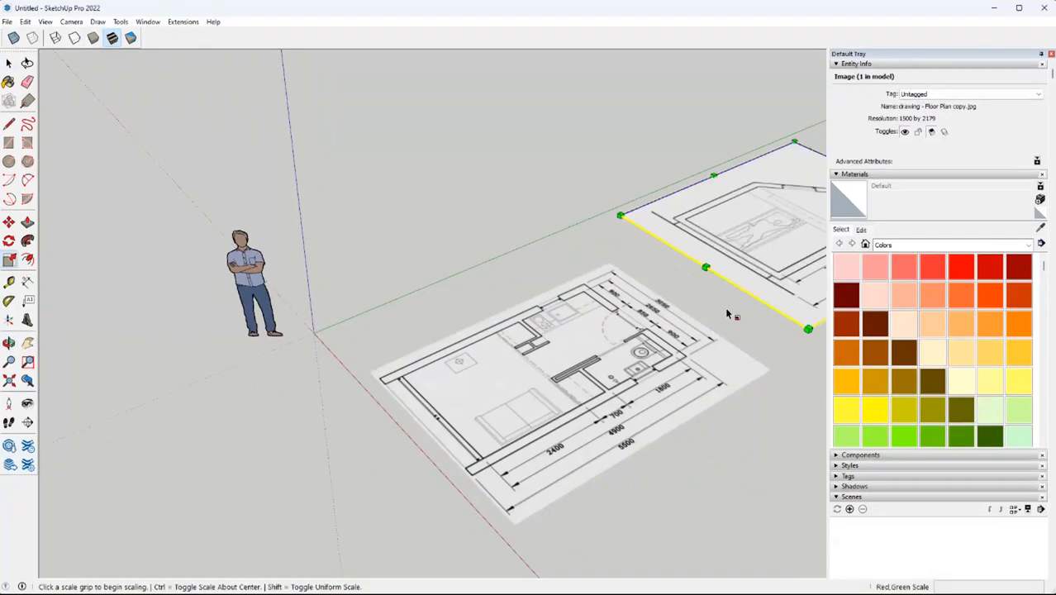
- In SketchUp, place the drawing - Elevation copy.jpg image flat on the ground along the green axis, beyond the floor plan image
{"action": "middle_click_drag", "start_coordinate": [686, 256], "coordinate": [636, 281]}
{"action": "key", "text": "Escape"}
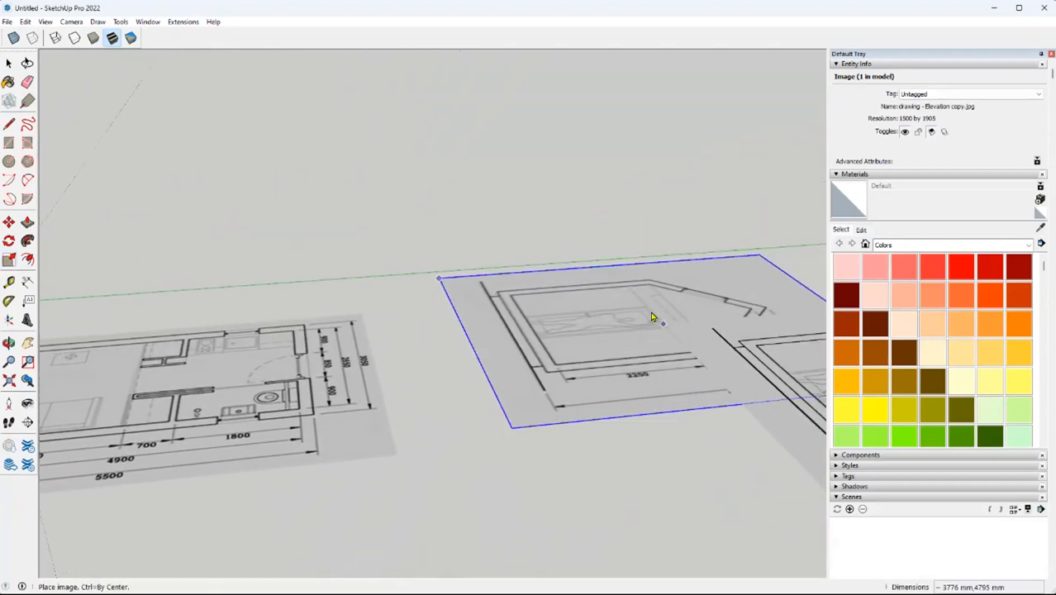
{"action": "middle_click_drag", "start_coordinate": [653, 315], "coordinate": [622, 307]}
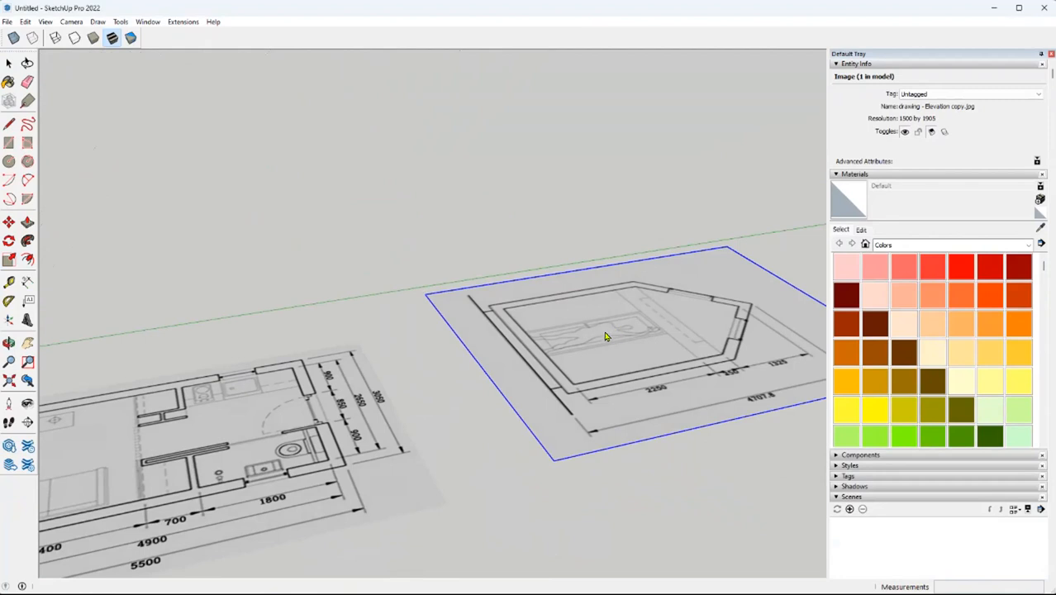
{"action": "middle_click_drag", "start_coordinate": [585, 349], "coordinate": [697, 361]}
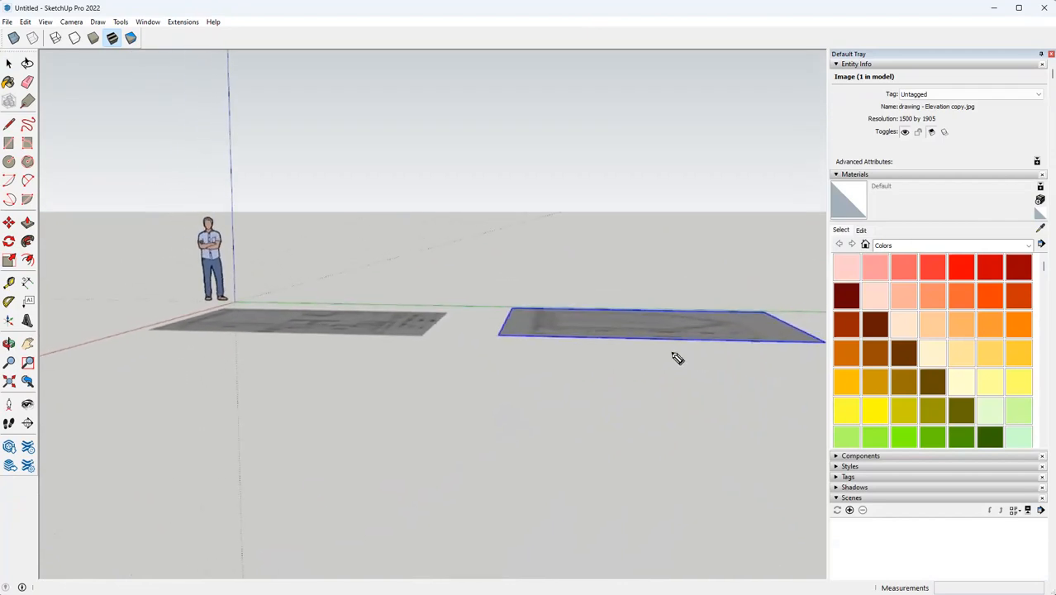
{"action": "left_click_drag", "start_coordinate": [754, 291], "coordinate": [482, 290]}
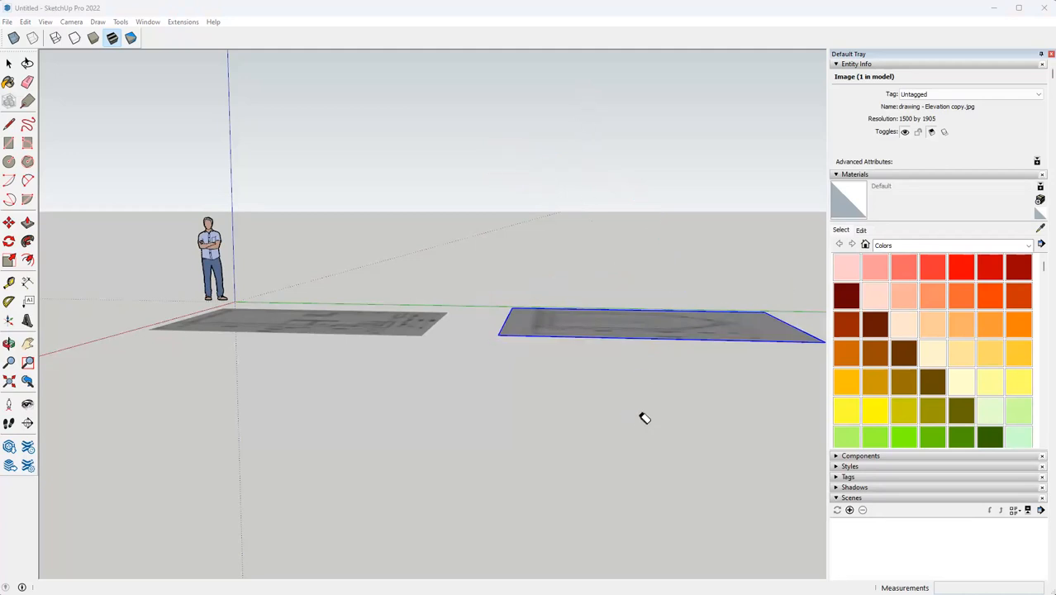
{"action": "middle_click_drag", "start_coordinate": [567, 285], "coordinate": [695, 306]}
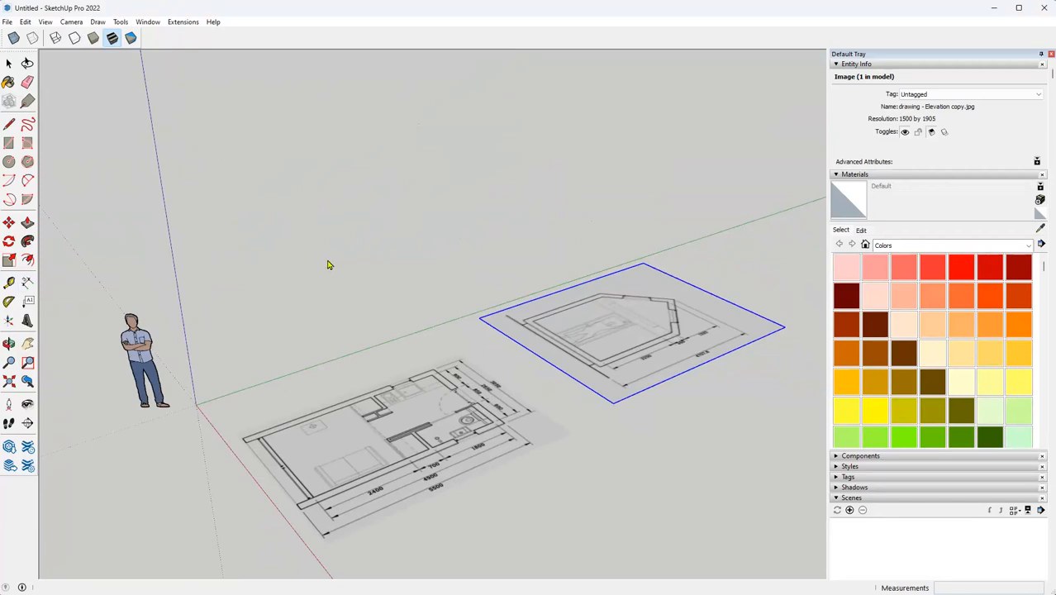
{"action": "key", "text": "q"}
{"action": "left_click", "coordinate": [392, 264]}
{"action": "key", "text": "Escape"}
{"action": "key", "text": "Escape"}
{"action": "left_click", "coordinate": [9, 301]}
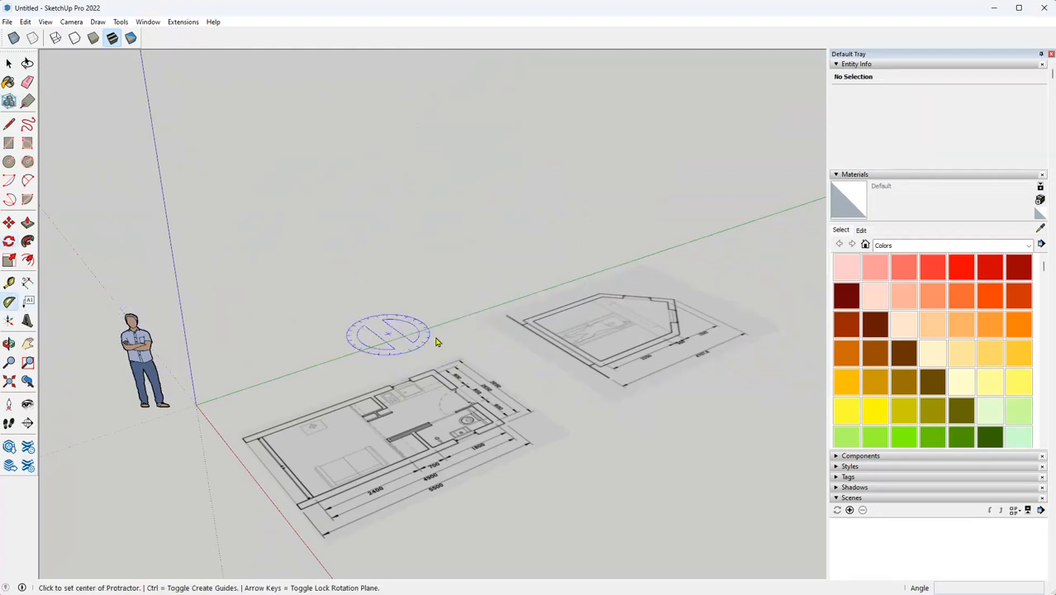
{"action": "middle_click_drag", "start_coordinate": [589, 310], "coordinate": [513, 255]}
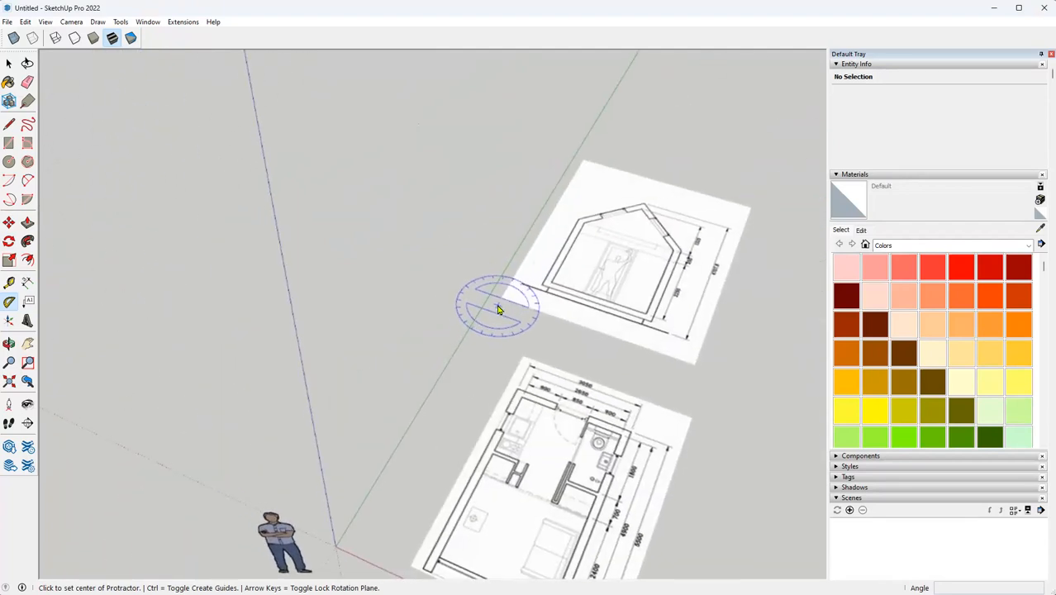
{"action": "middle_click_drag", "start_coordinate": [501, 306], "coordinate": [498, 306]}
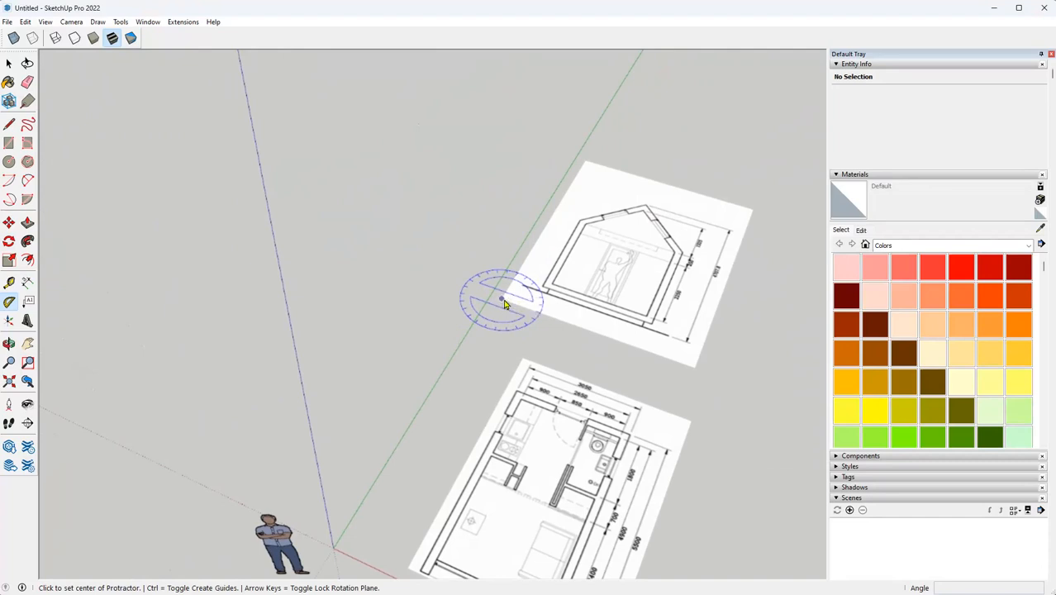
{"action": "left_click", "coordinate": [709, 370]}
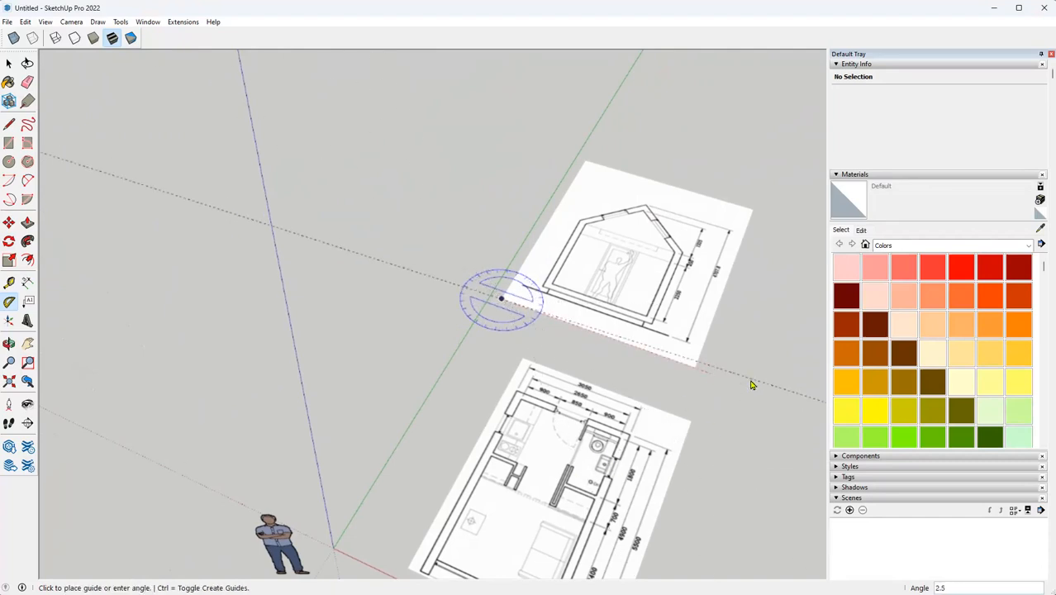
{"action": "key", "text": "Escape"}
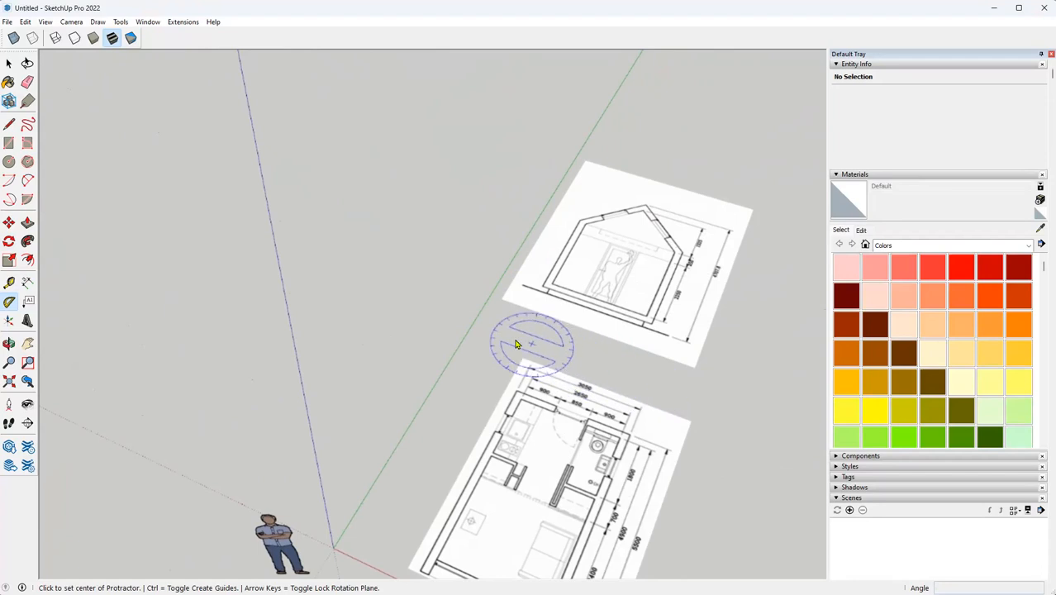
{"action": "right_click", "coordinate": [387, 230]}
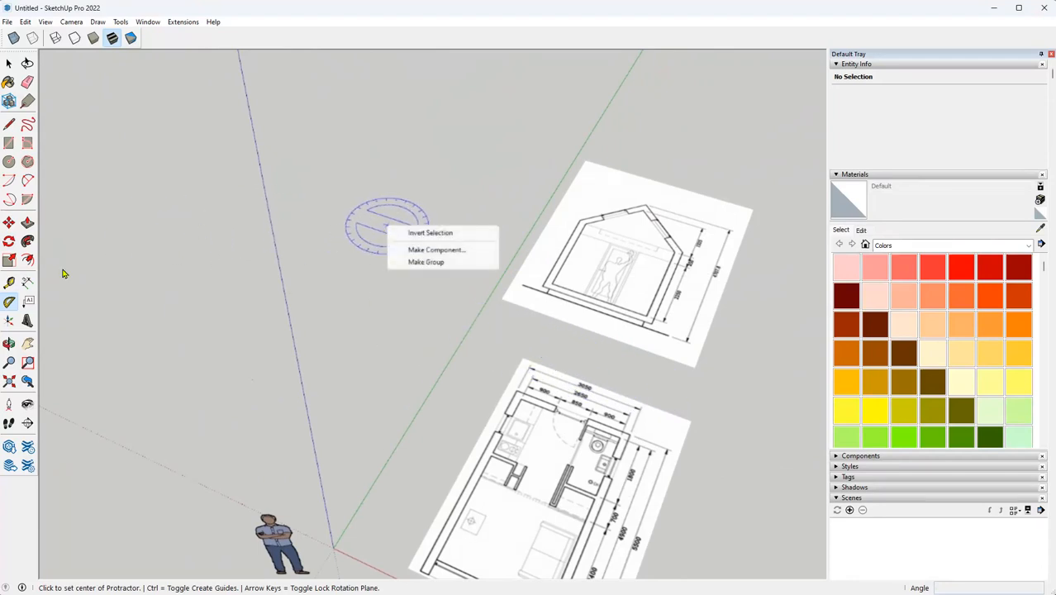
- Try to rotate the elevation image on the ground plane about its corner near the green axis, using the red direction as reference
{"action": "left_click", "coordinate": [9, 242]}
{"action": "left_click", "coordinate": [499, 299]}
{"action": "left_click", "coordinate": [694, 372]}
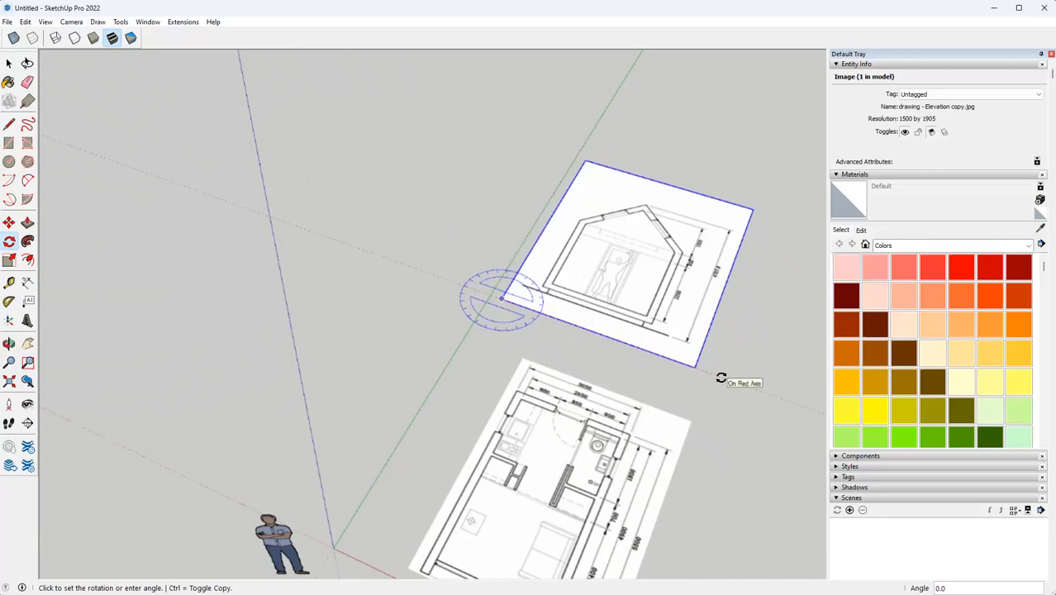
{"action": "key", "text": "Escape"}
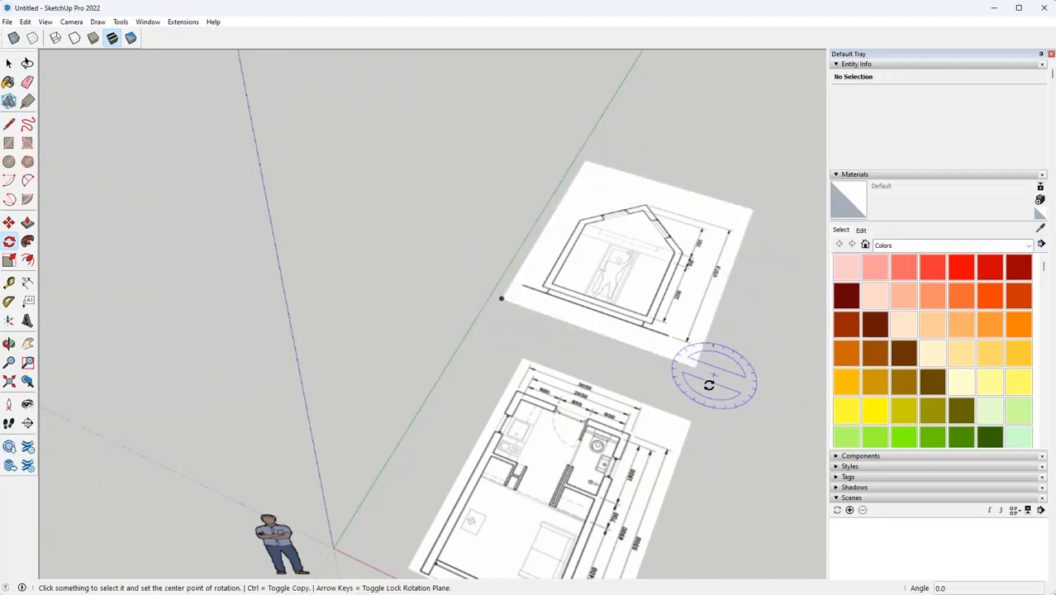
- Examine how the Rotate protractor's plane changes with the viewing angle around the two drawings
{"action": "middle_click_drag", "start_coordinate": [704, 369], "coordinate": [585, 260]}
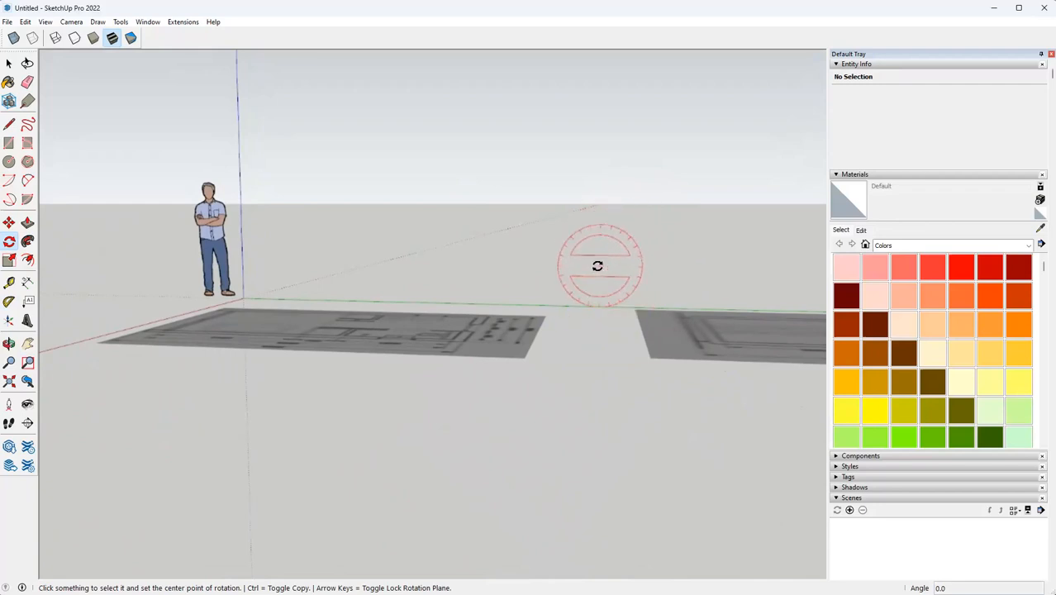
{"action": "scroll", "coordinate": [611, 317], "scroll_direction": "up", "scroll_amount": 1}
{"action": "middle_click_drag", "start_coordinate": [612, 318], "coordinate": [563, 304]}
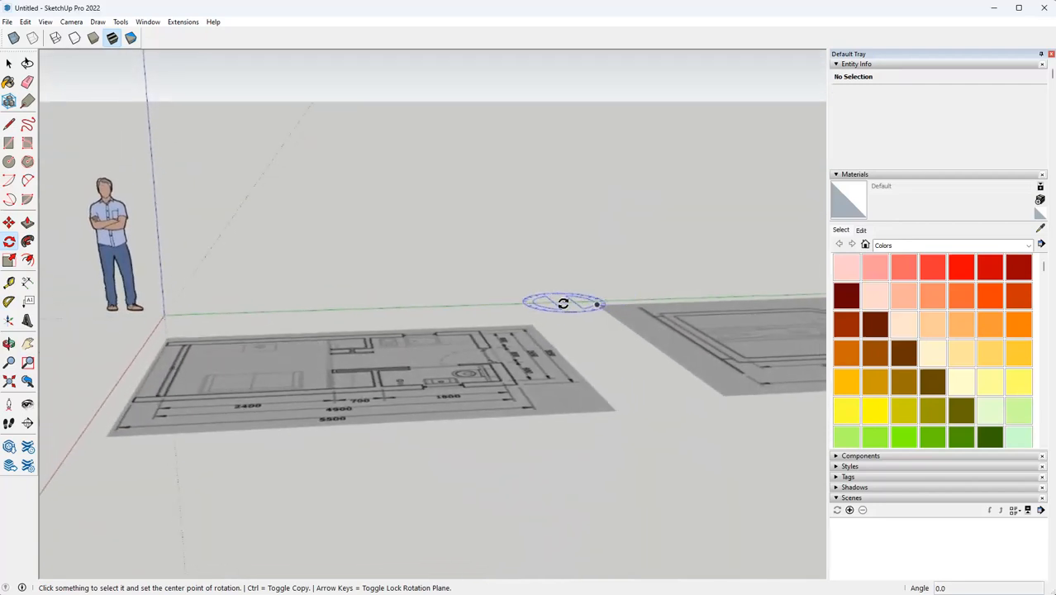
{"action": "scroll", "coordinate": [539, 313], "scroll_direction": "down", "scroll_amount": 3}
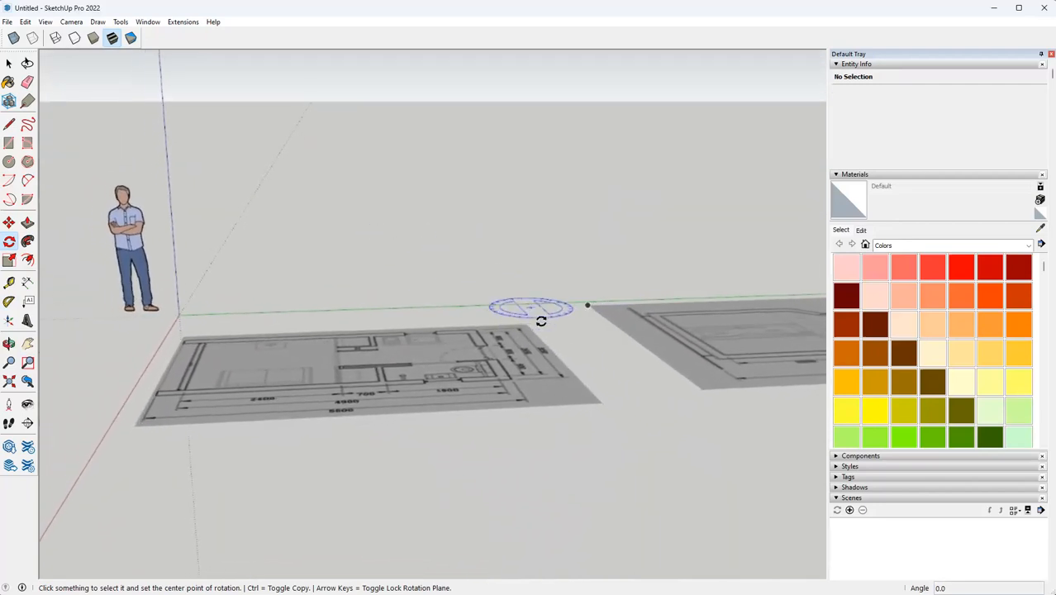
{"action": "middle_click_drag", "start_coordinate": [554, 311], "coordinate": [644, 402]}
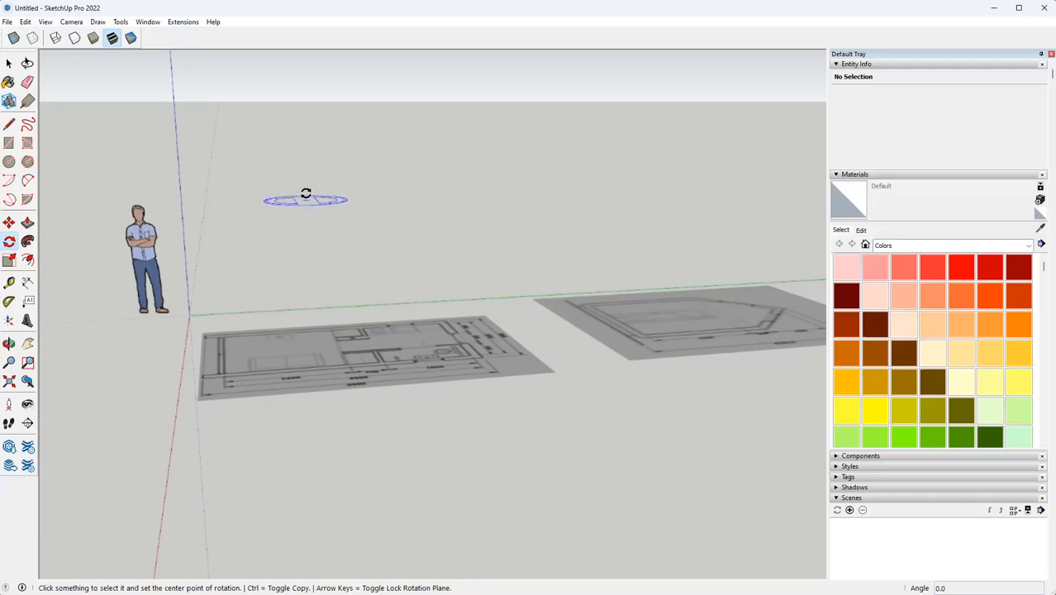
{"action": "middle_click_drag", "start_coordinate": [278, 232], "coordinate": [472, 295]}
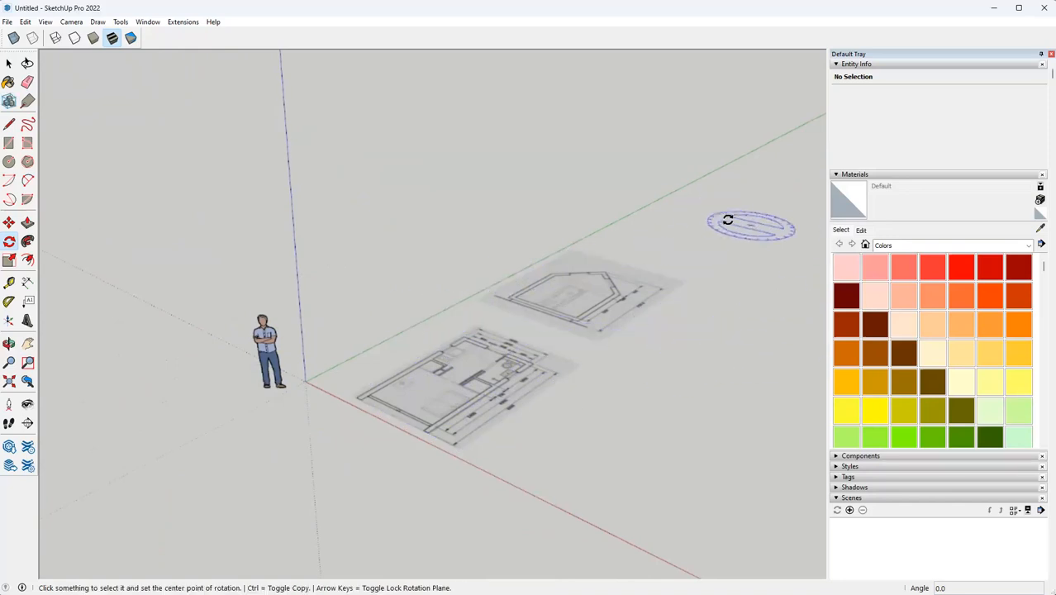
{"action": "middle_click_drag", "start_coordinate": [656, 212], "coordinate": [698, 267]}
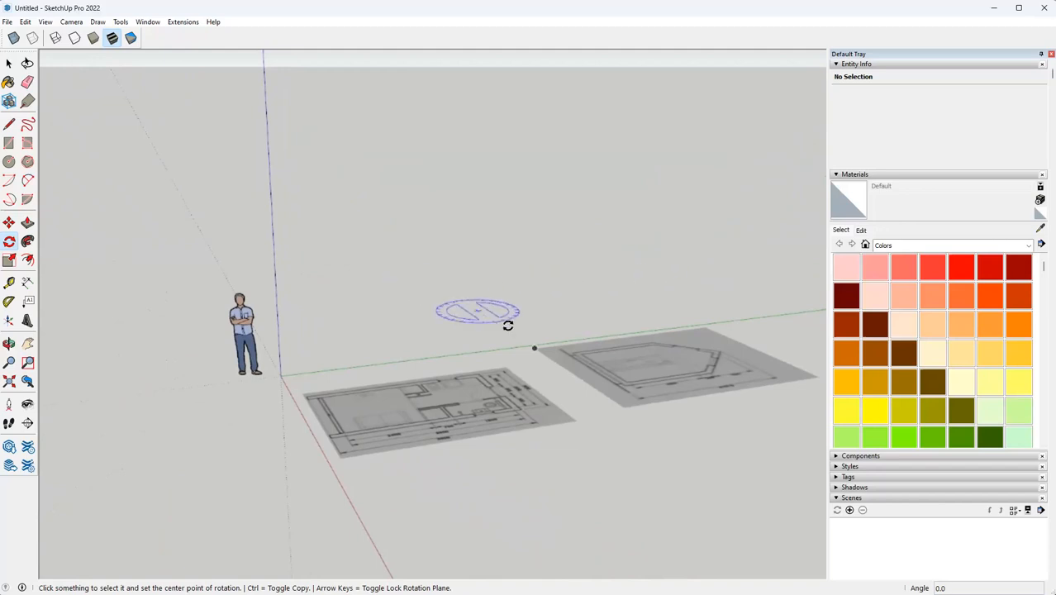
{"action": "middle_click_drag", "start_coordinate": [531, 332], "coordinate": [572, 309]}
{"action": "mouse_move", "coordinate": [555, 369]}
{"action": "middle_mouse_down"}
{"action": "mouse_move", "coordinate": [578, 354]}
{"action": "mouse_move", "coordinate": [558, 357]}
{"action": "middle_mouse_up"}
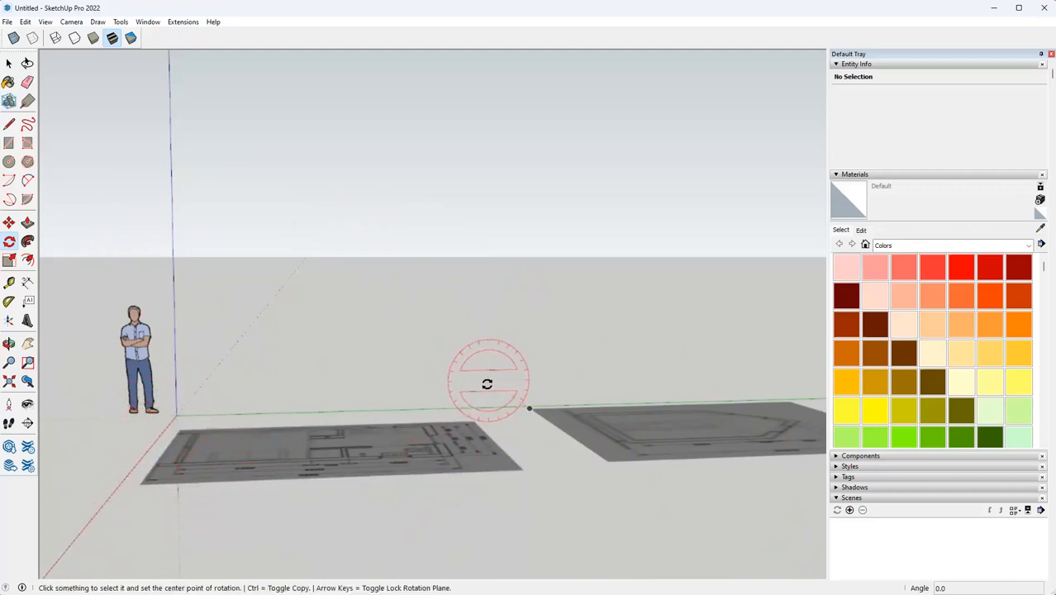
- Try to rotate the elevation image upward about its corner near the floor plan, with the rotation plane perpendicular to the red axis
{"action": "left_click", "coordinate": [531, 409]}
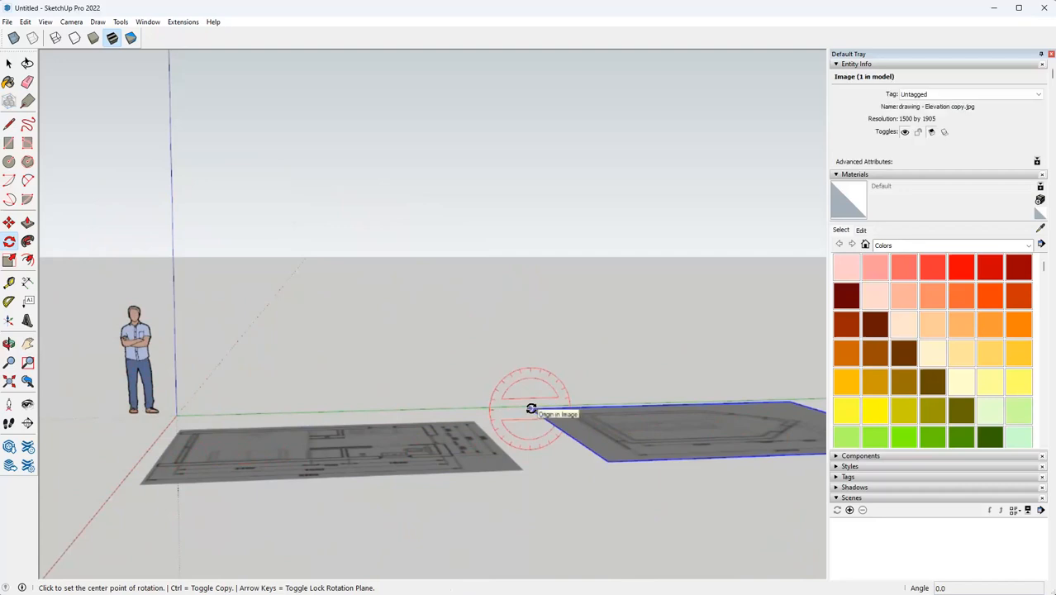
{"action": "left_click", "coordinate": [530, 410]}
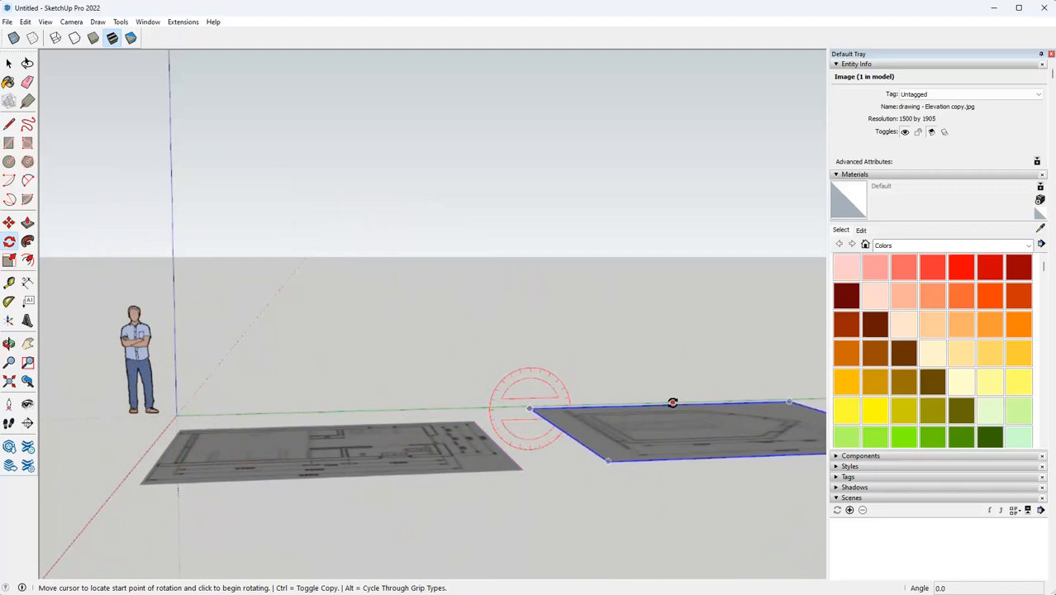
{"action": "left_click", "coordinate": [672, 402]}
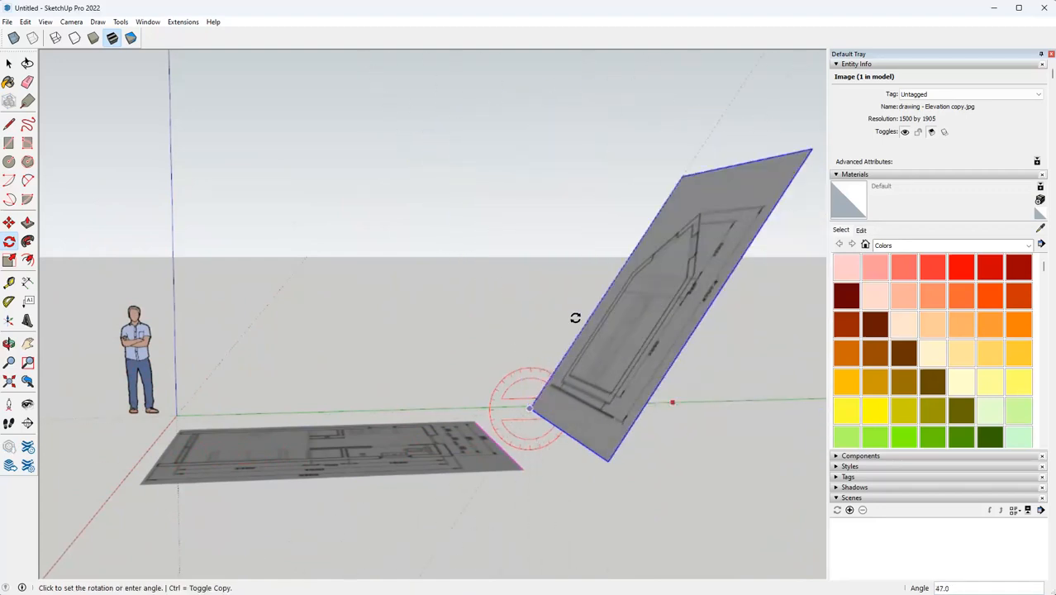
{"action": "key", "text": "Escape"}
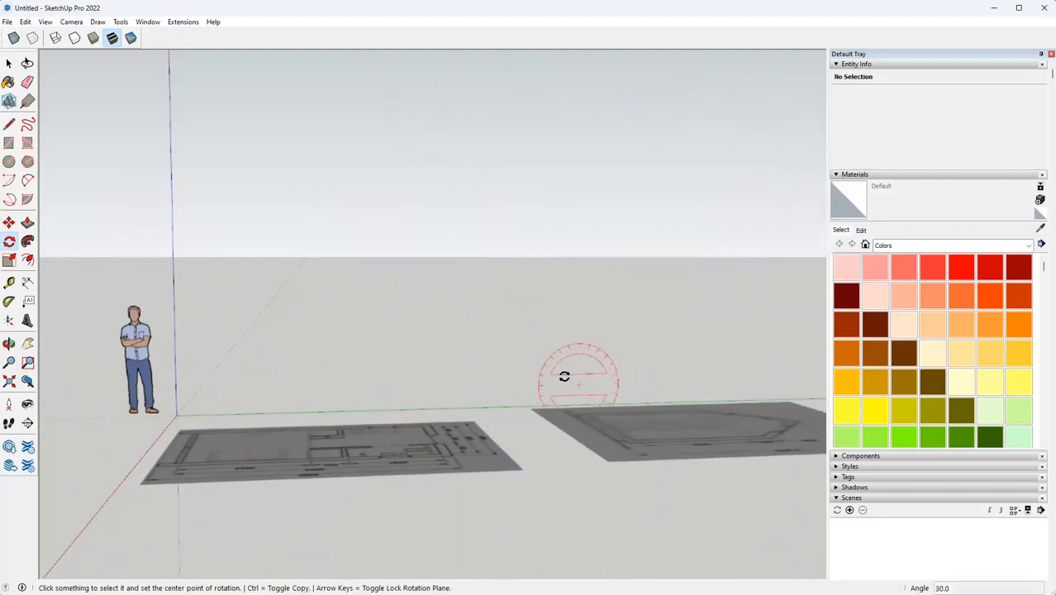
- Try to rotate the elevation image flat on the ground plane about a point near its far edge
{"action": "middle_click_drag", "start_coordinate": [545, 366], "coordinate": [424, 310]}
{"action": "middle_click_drag", "start_coordinate": [497, 299], "coordinate": [431, 272]}
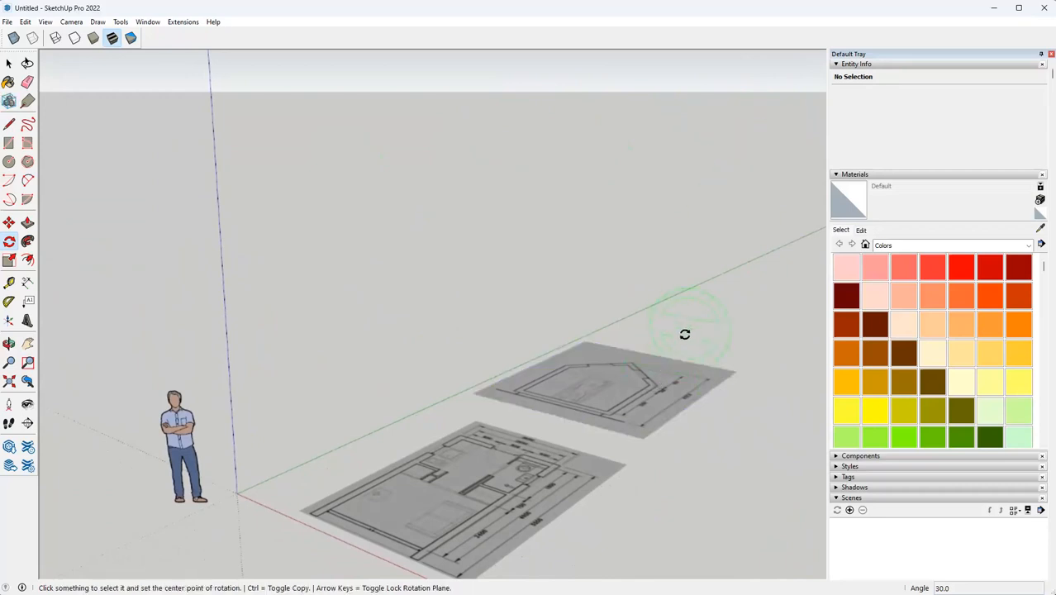
{"action": "left_click", "coordinate": [676, 365]}
{"action": "key", "text": "Escape"}
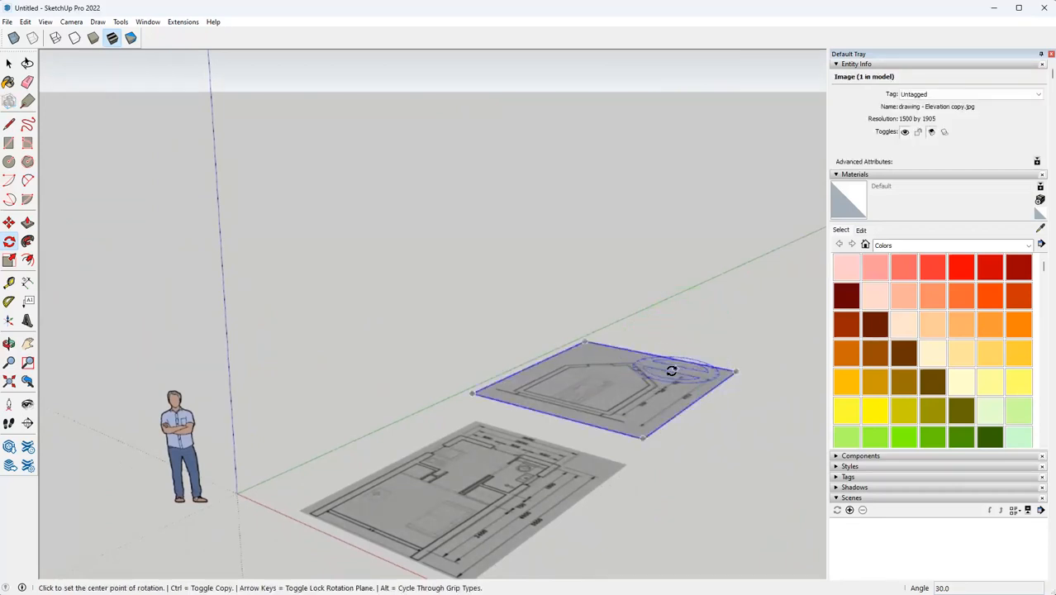
{"action": "left_click", "coordinate": [650, 358]}
{"action": "left_click", "coordinate": [759, 374]}
{"action": "left_click", "coordinate": [766, 374]}
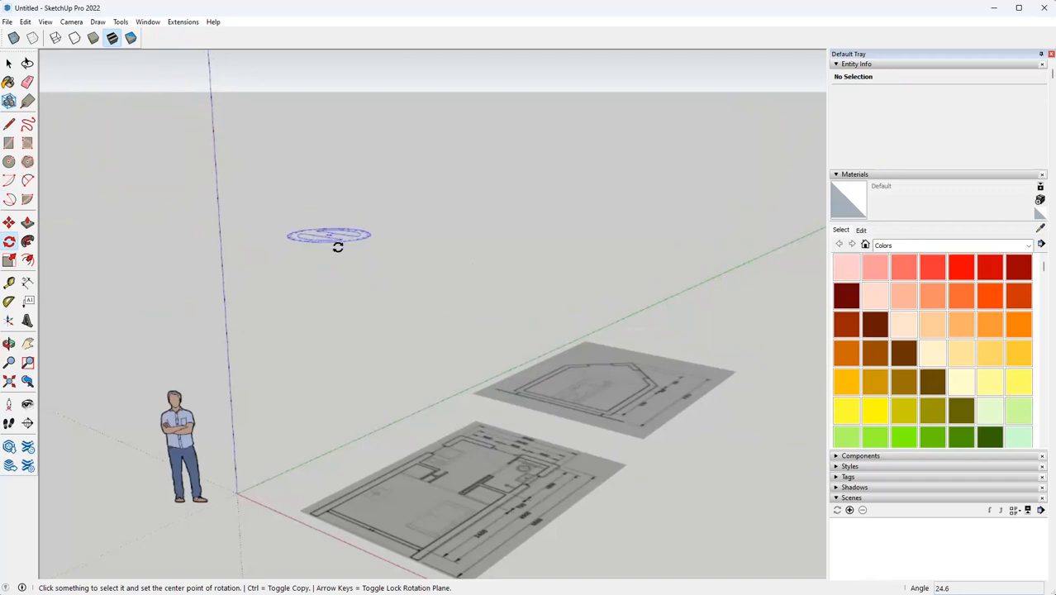
- Try to rotate the elevation image upright about its corner nearest the floor plan, with the rotation plane perpendicular to the red axis
{"action": "left_click", "coordinate": [472, 394]}
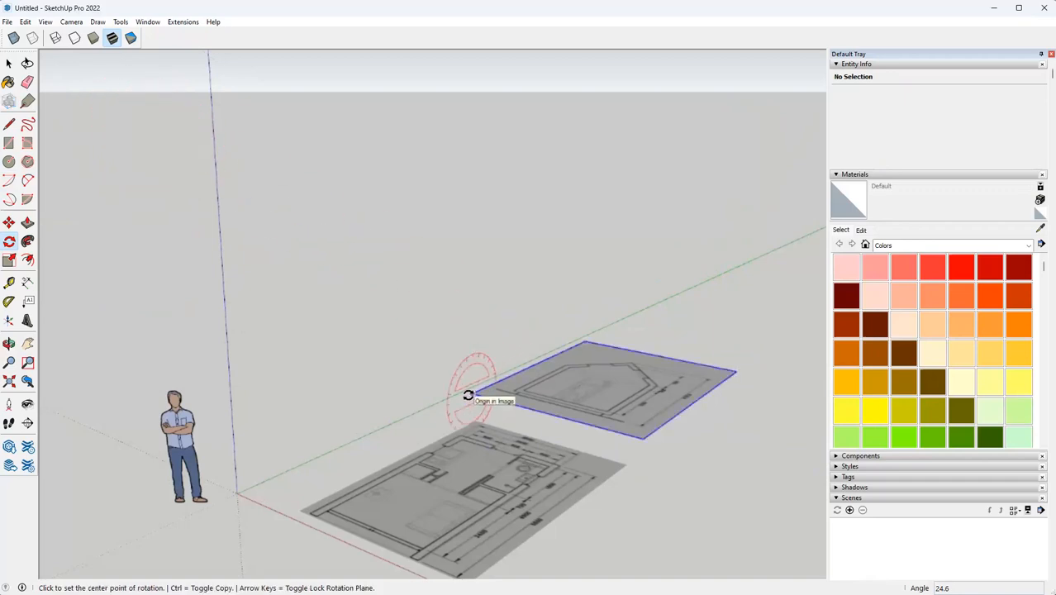
{"action": "left_click", "coordinate": [647, 295]}
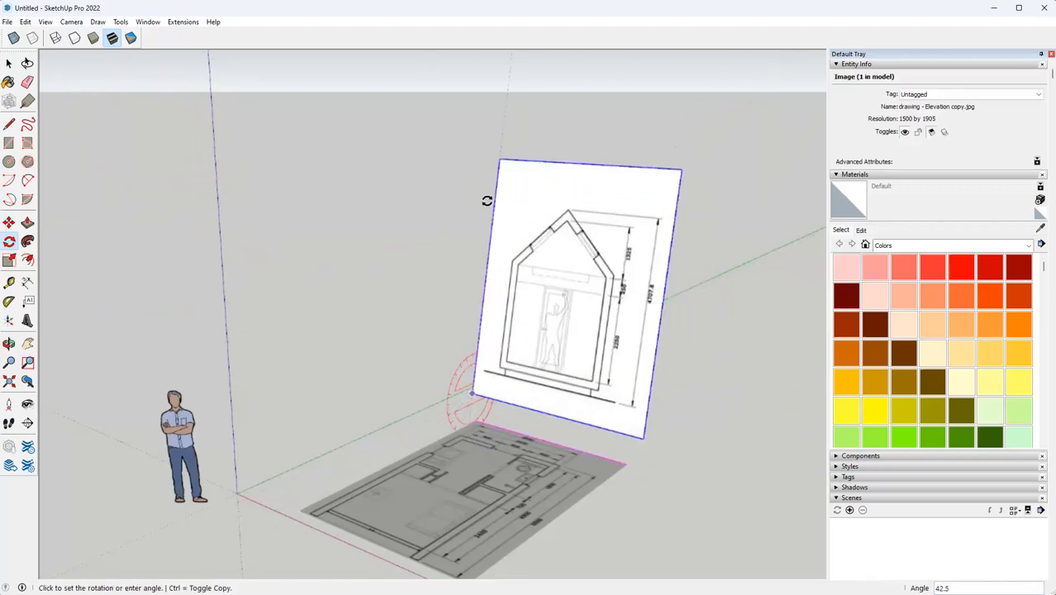
{"action": "key", "text": "Escape"}
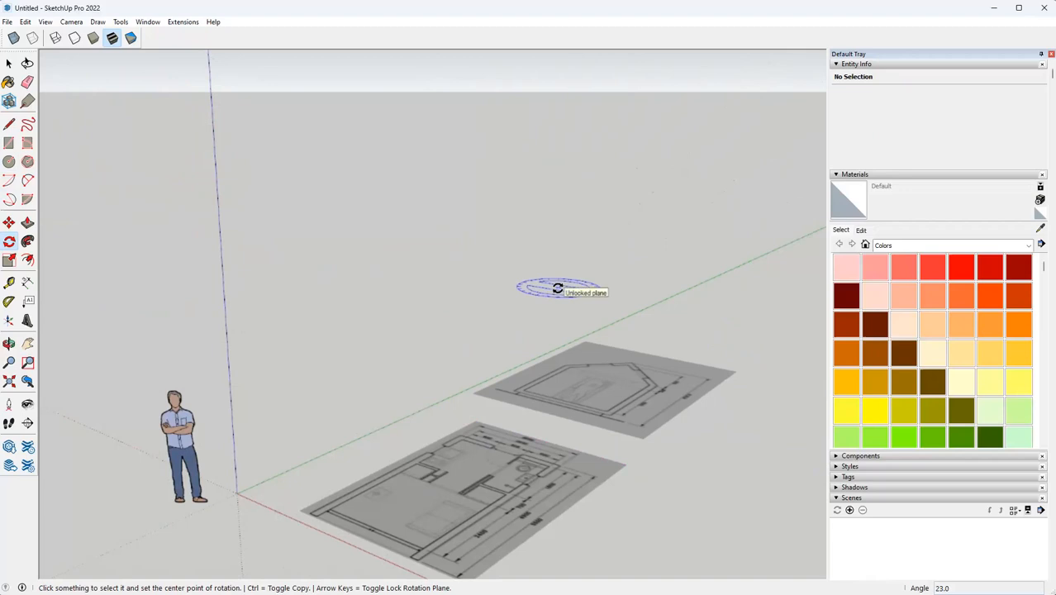
{"action": "middle_click_drag", "start_coordinate": [557, 288], "coordinate": [486, 317]}
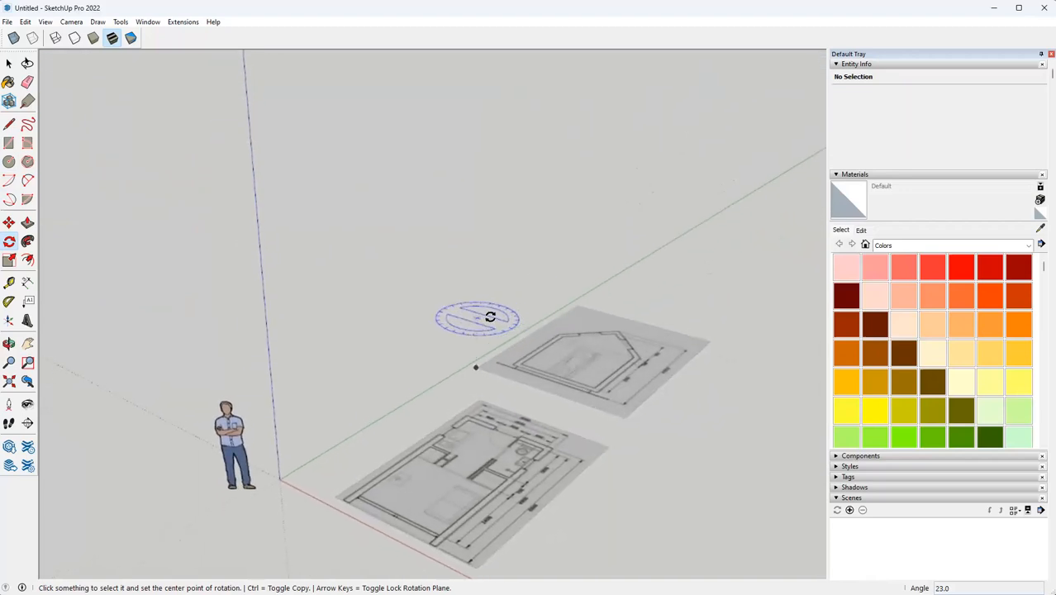
{"action": "right_click", "coordinate": [725, 294]}
{"action": "left_click", "coordinate": [678, 274]}
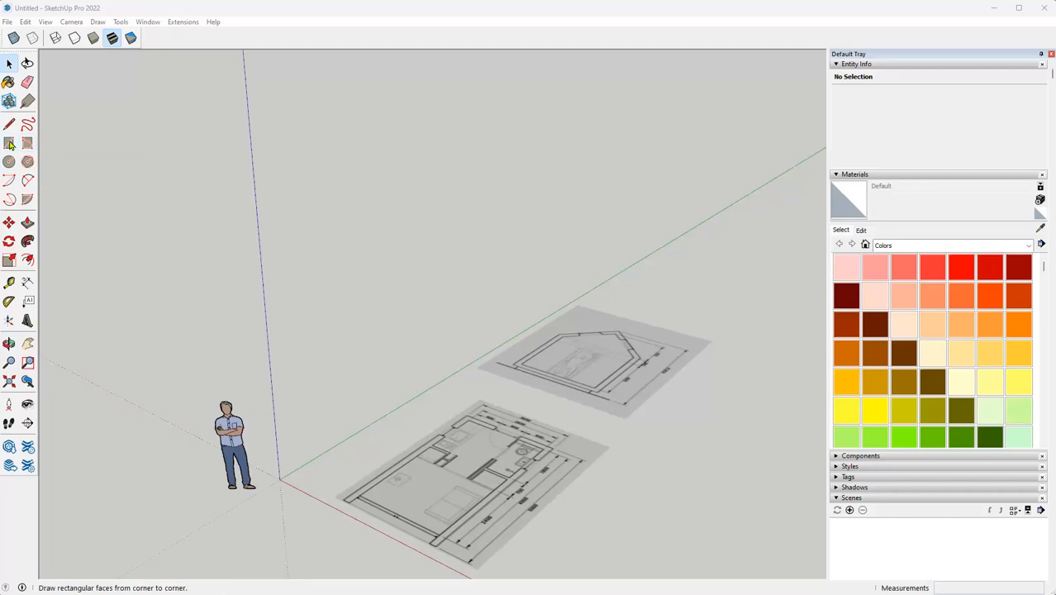
- Trace the outer edge of the two long walls and the connecting end wall over the floor plan image with lines
{"action": "key", "text": "l"}
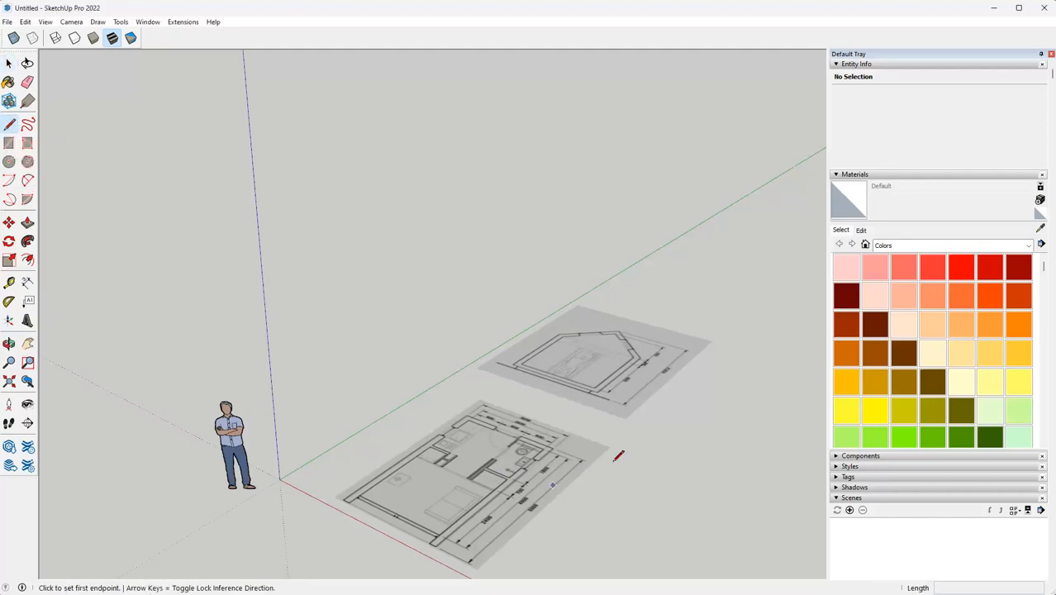
{"action": "middle_click_drag", "start_coordinate": [716, 373], "coordinate": [444, 459]}
{"action": "scroll", "coordinate": [447, 453], "scroll_direction": "up", "scroll_amount": 5}
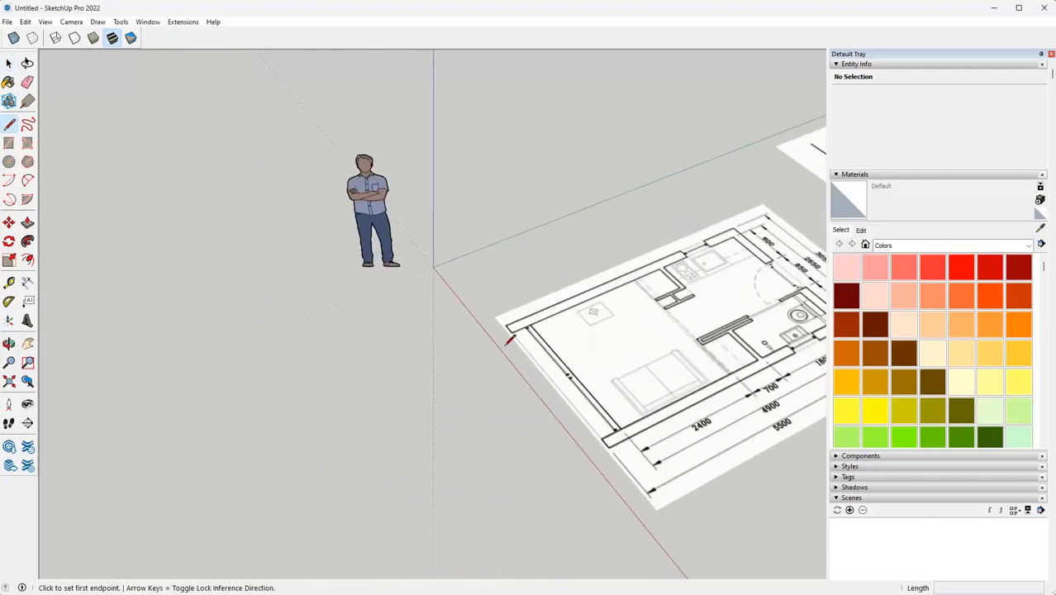
{"action": "left_click", "coordinate": [331, 324]}
{"action": "left_click", "coordinate": [614, 222]}
{"action": "left_click", "coordinate": [726, 330]}
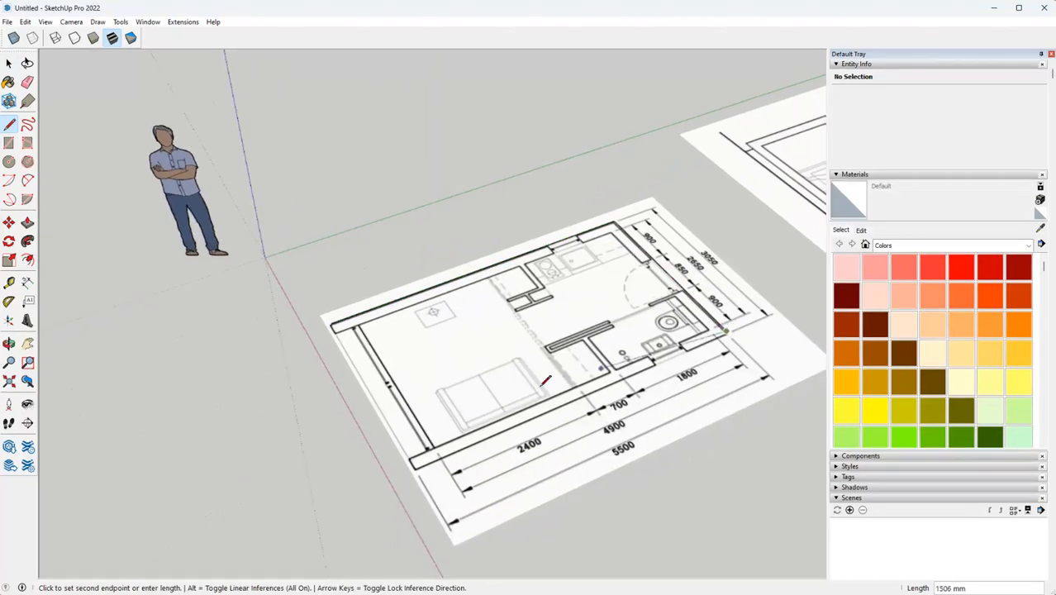
{"action": "left_click", "coordinate": [411, 464]}
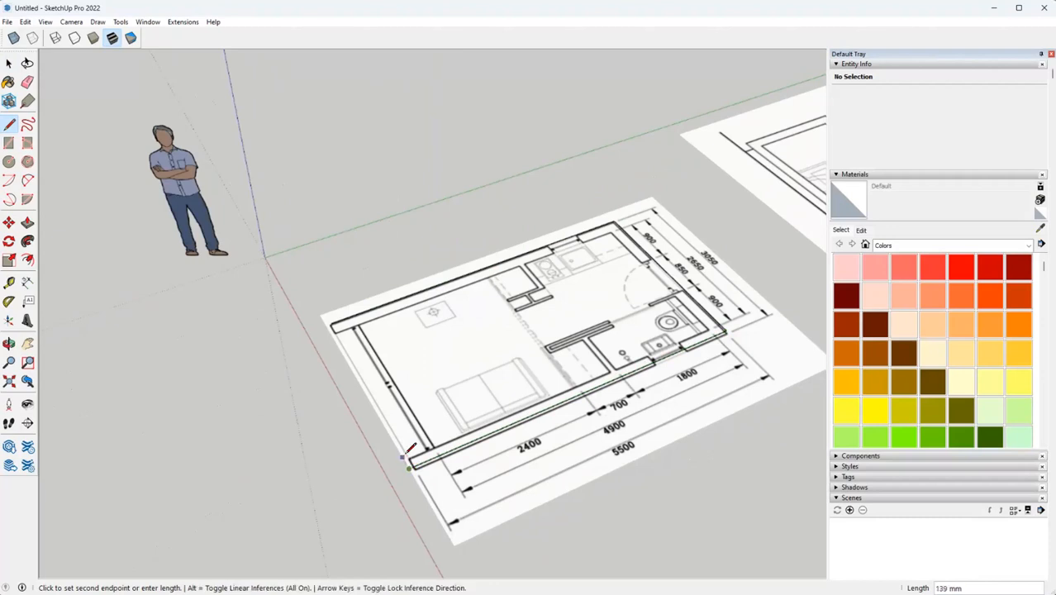
- Trace the inner edge of the same three walls and close the U-shaped wall outline into a face
{"action": "left_click", "coordinate": [712, 327]}
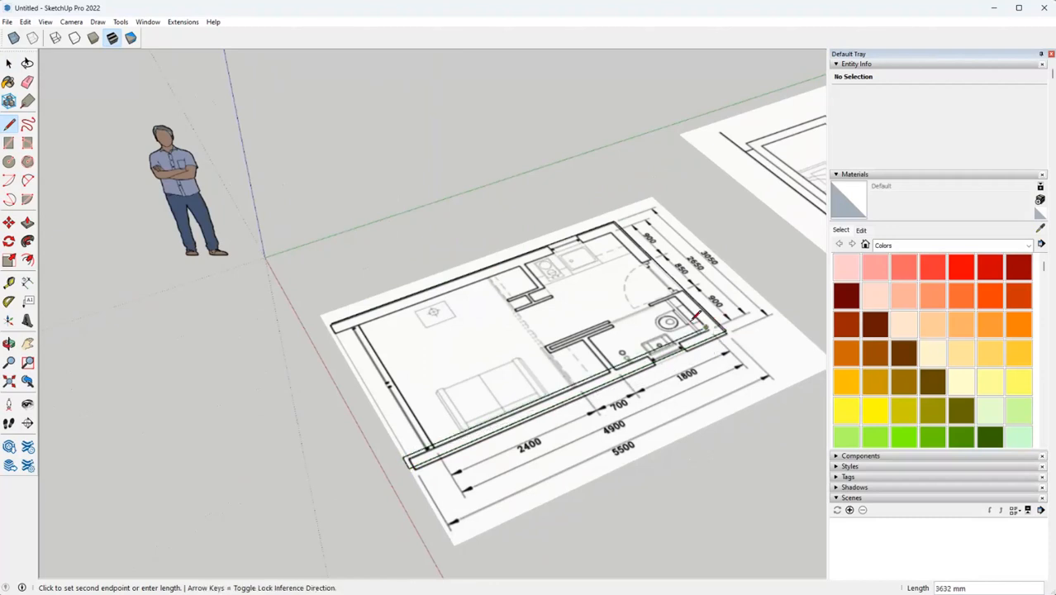
{"action": "left_click", "coordinate": [614, 221]}
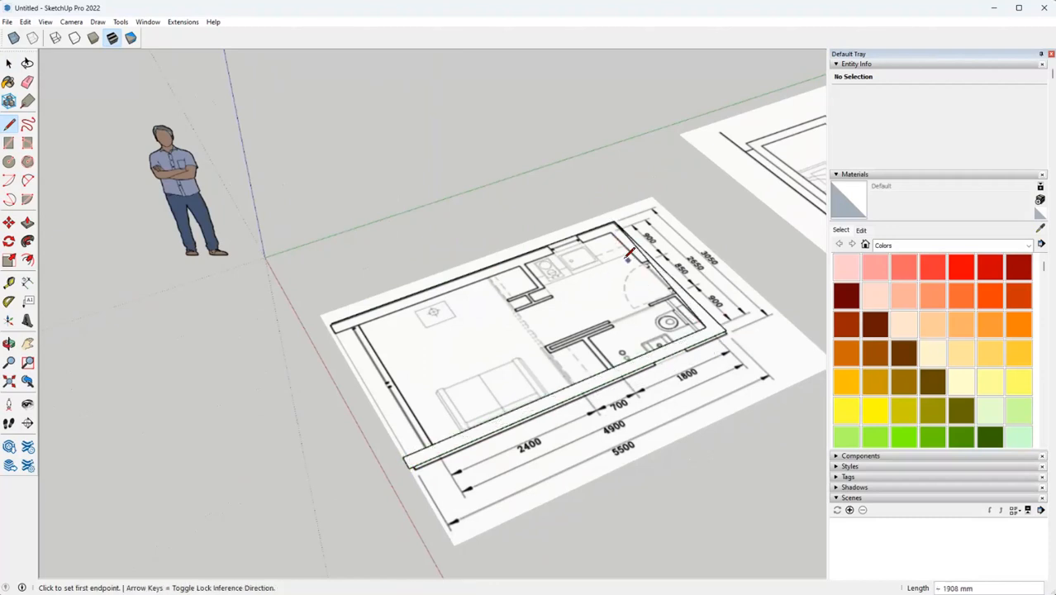
{"action": "left_click", "coordinate": [703, 329]}
{"action": "left_click", "coordinate": [612, 227]}
{"action": "left_click", "coordinate": [333, 329]}
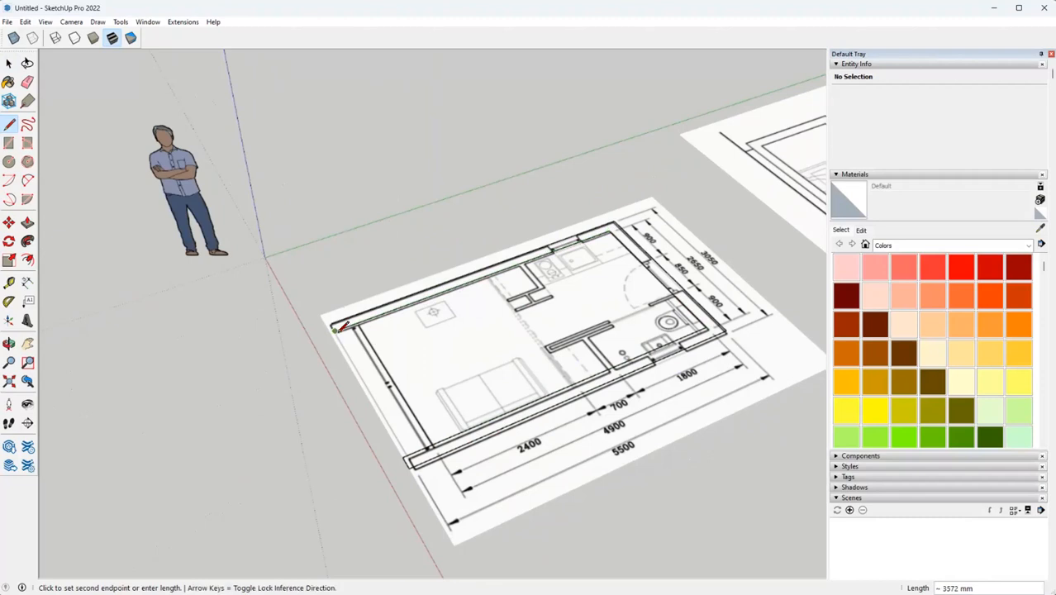
{"action": "left_click", "coordinate": [331, 321]}
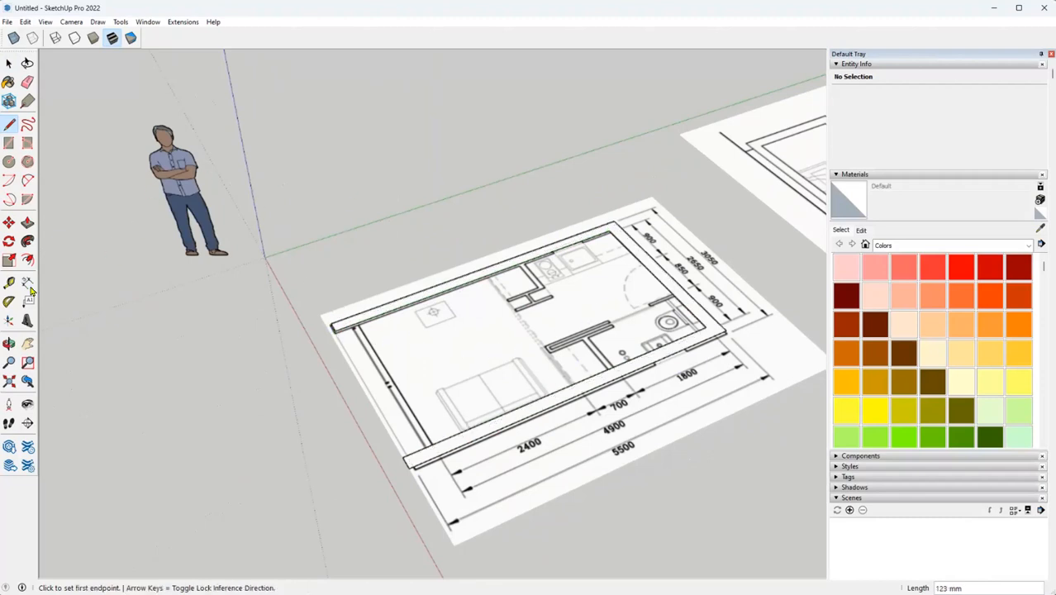
- Push/Pull the U-shaped wall face upward about 1422 mm
{"action": "left_click", "coordinate": [27, 222]}
{"action": "left_click_drag", "start_coordinate": [443, 292], "coordinate": [464, 195]}
{"action": "middle_click_drag", "start_coordinate": [566, 263], "coordinate": [601, 165]}
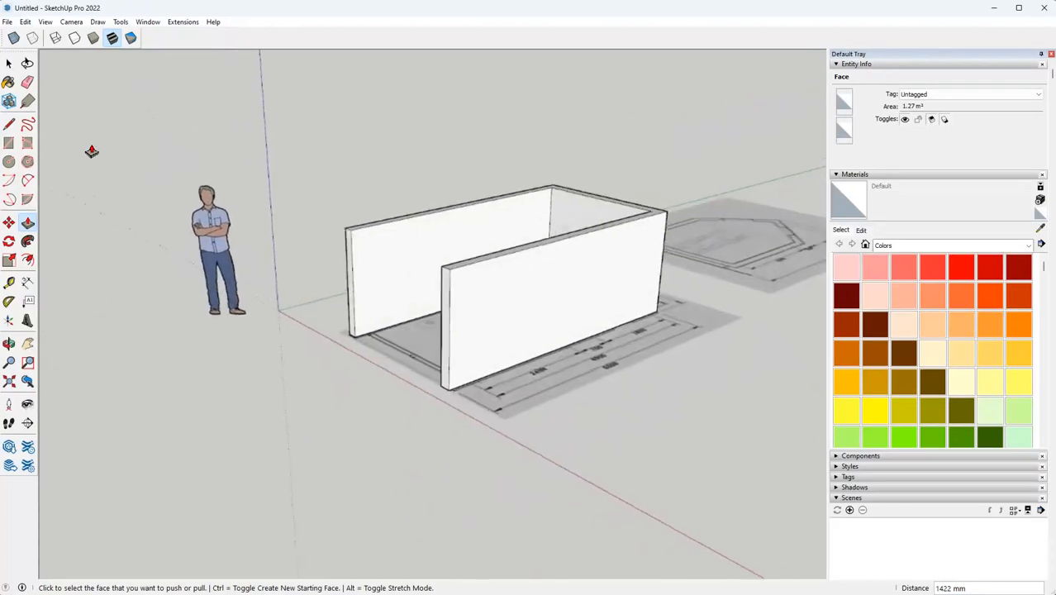
- Select all of the extruded wall geometry and make it a group
{"action": "left_click", "coordinate": [9, 64]}
{"action": "left_click_drag", "start_coordinate": [300, 94], "coordinate": [740, 451]}
{"action": "right_click", "coordinate": [555, 254]}
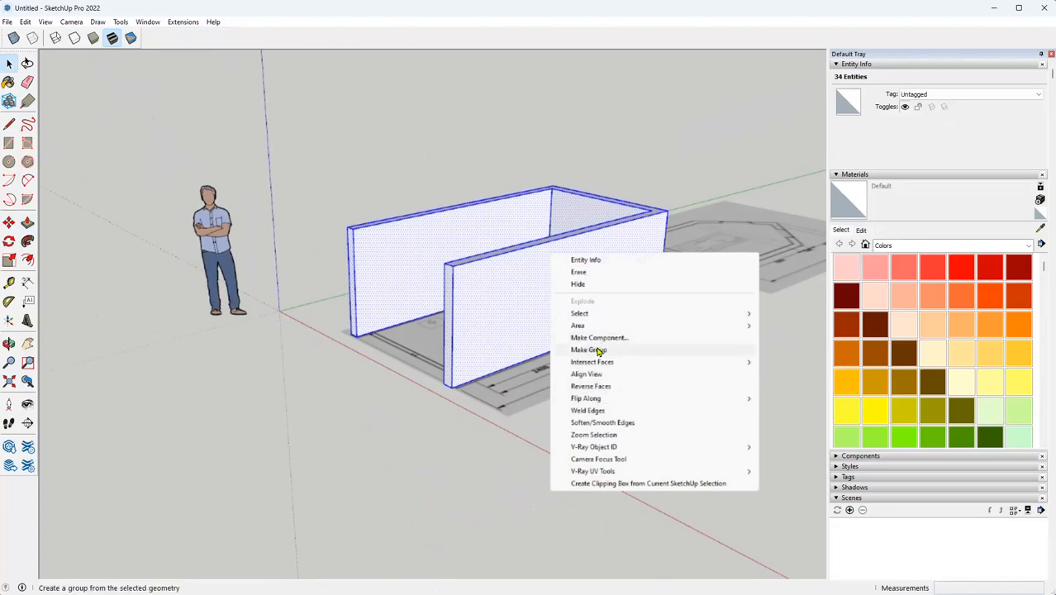
{"action": "left_click", "coordinate": [597, 352]}
{"action": "left_click", "coordinate": [743, 378]}
- Draw a vertical rectangle about 2040 by 1328 mm standing on the outer top edge of the back wall
{"action": "middle_click_drag", "start_coordinate": [717, 199], "coordinate": [769, 202]}
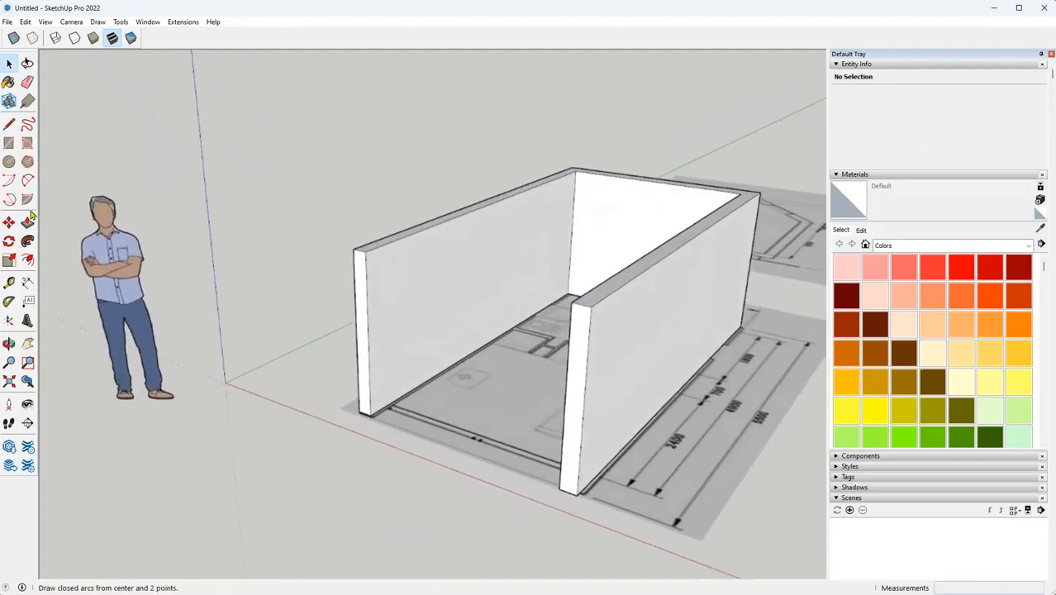
{"action": "left_click", "coordinate": [8, 143]}
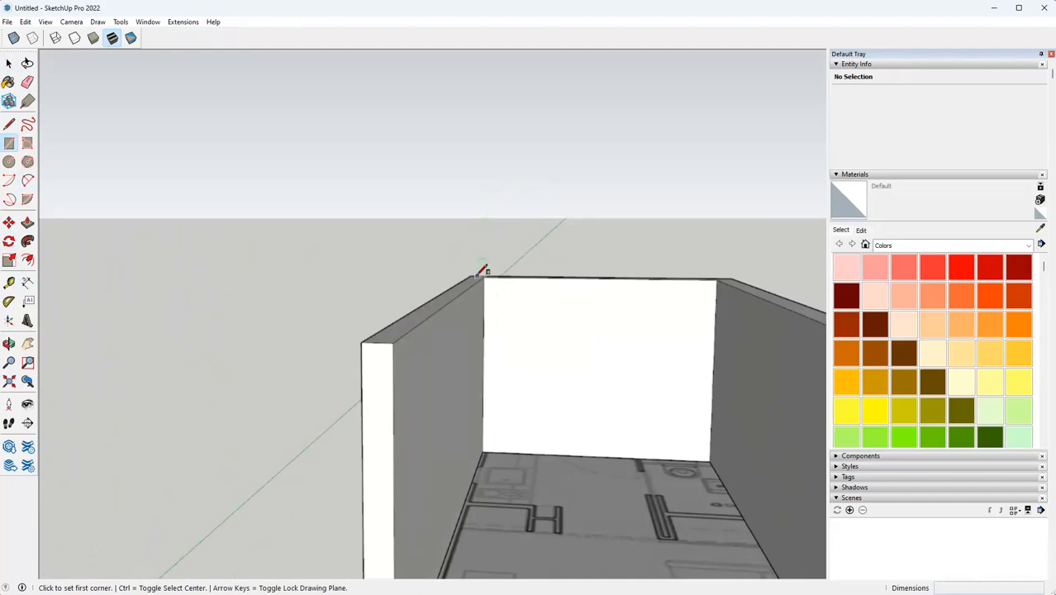
{"action": "left_click", "coordinate": [471, 277]}
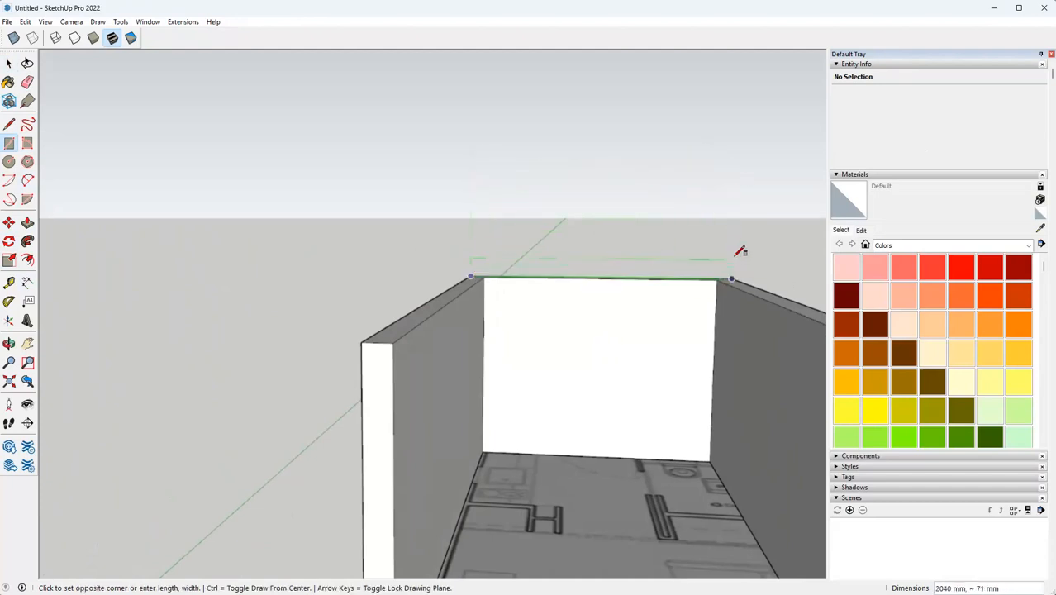
{"action": "left_click", "coordinate": [738, 106]}
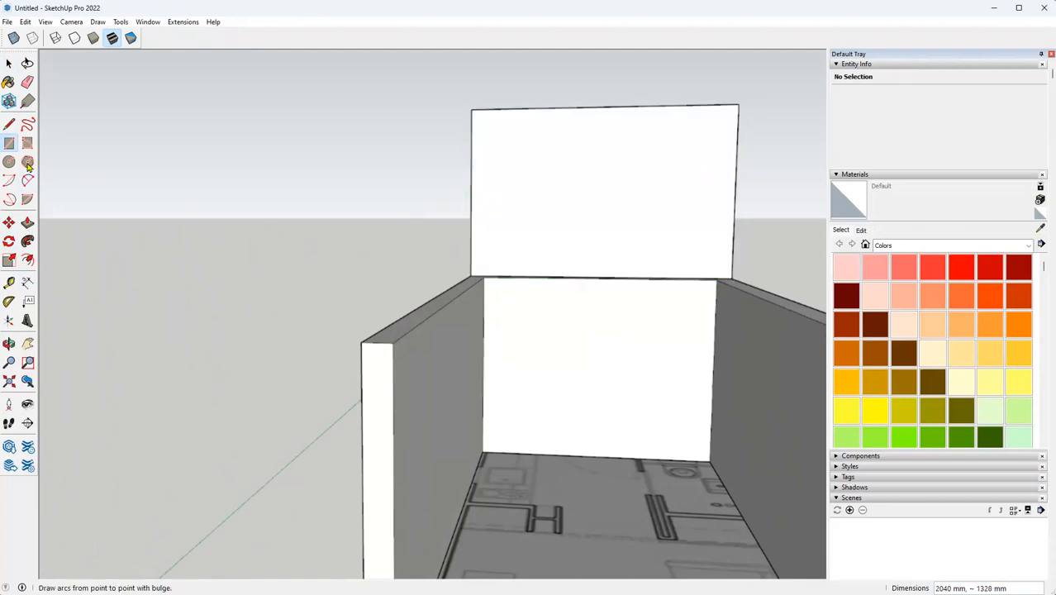
- Draw two diagonal lines from the rectangle's lower corners to the midpoint of its upper edge to form a gable
{"action": "left_click", "coordinate": [9, 124]}
{"action": "left_click", "coordinate": [471, 277]}
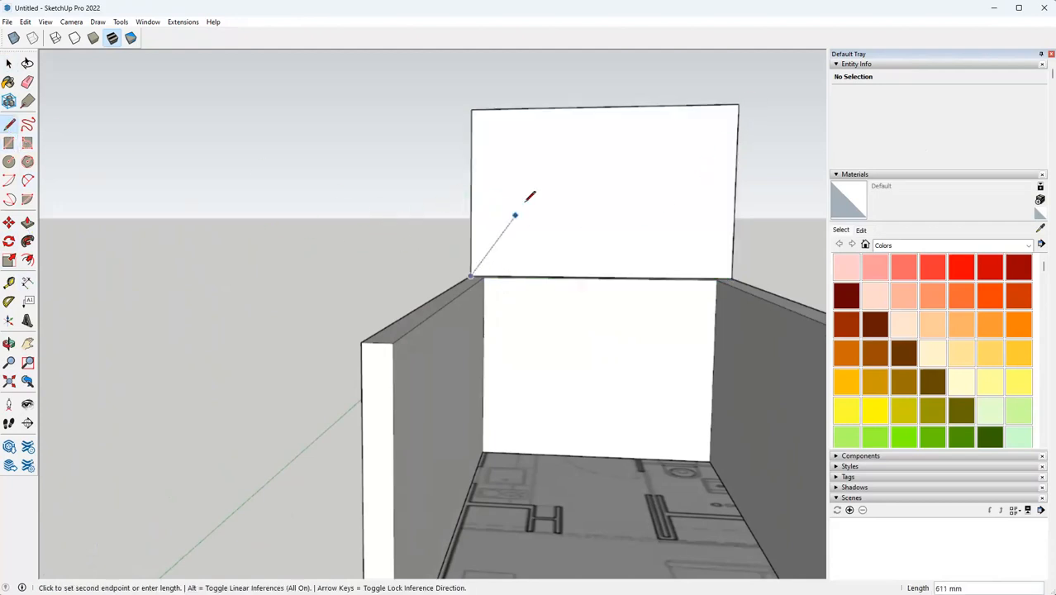
{"action": "left_click", "coordinate": [601, 108]}
{"action": "left_click", "coordinate": [731, 277]}
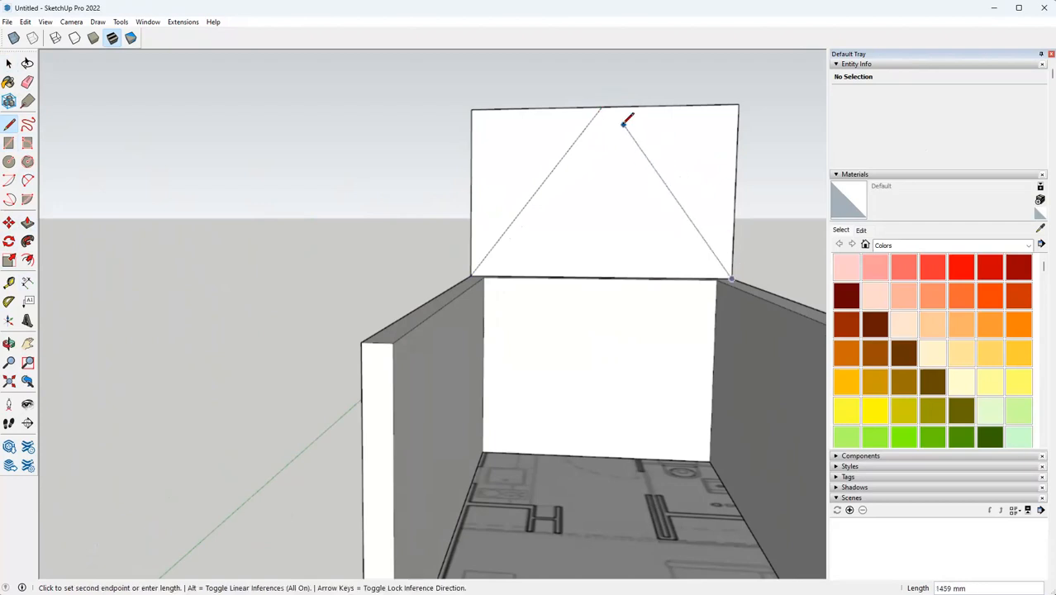
{"action": "left_click", "coordinate": [601, 108]}
- Delete the two leftover triangles and their outer edges on either side of the gable
{"action": "left_click", "coordinate": [9, 63]}
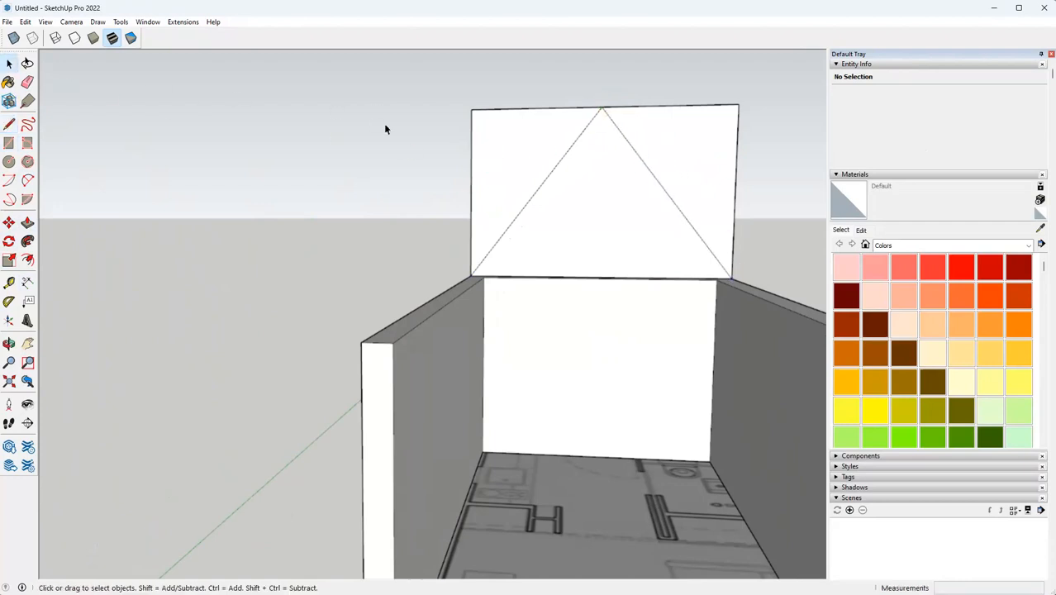
{"action": "left_click", "coordinate": [528, 148]}
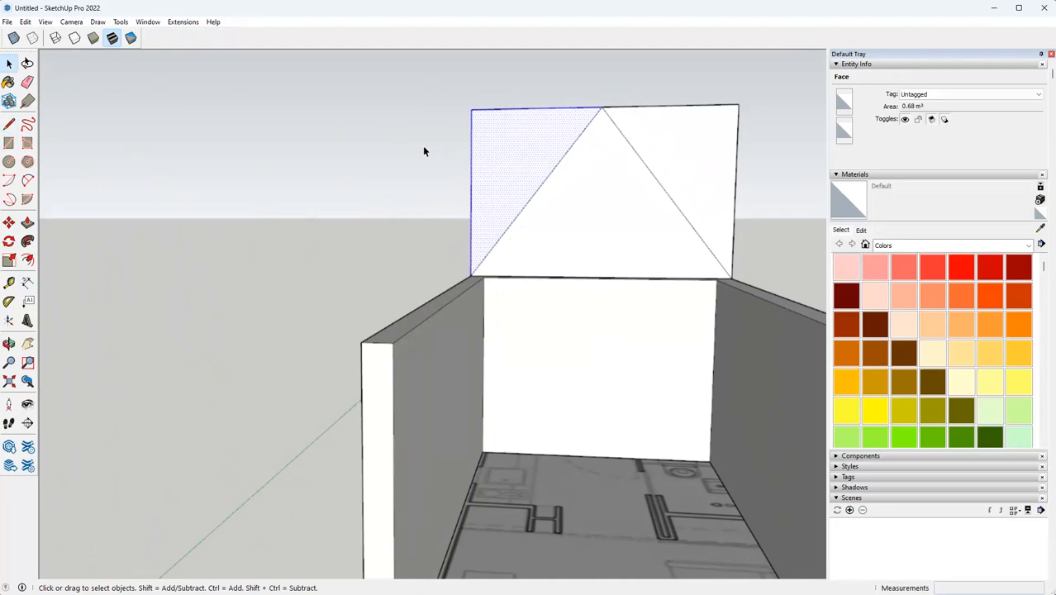
{"action": "key", "text": "Delete"}
{"action": "left_click_drag", "start_coordinate": [813, 106], "coordinate": [718, 82]}
{"action": "key", "text": "Delete"}
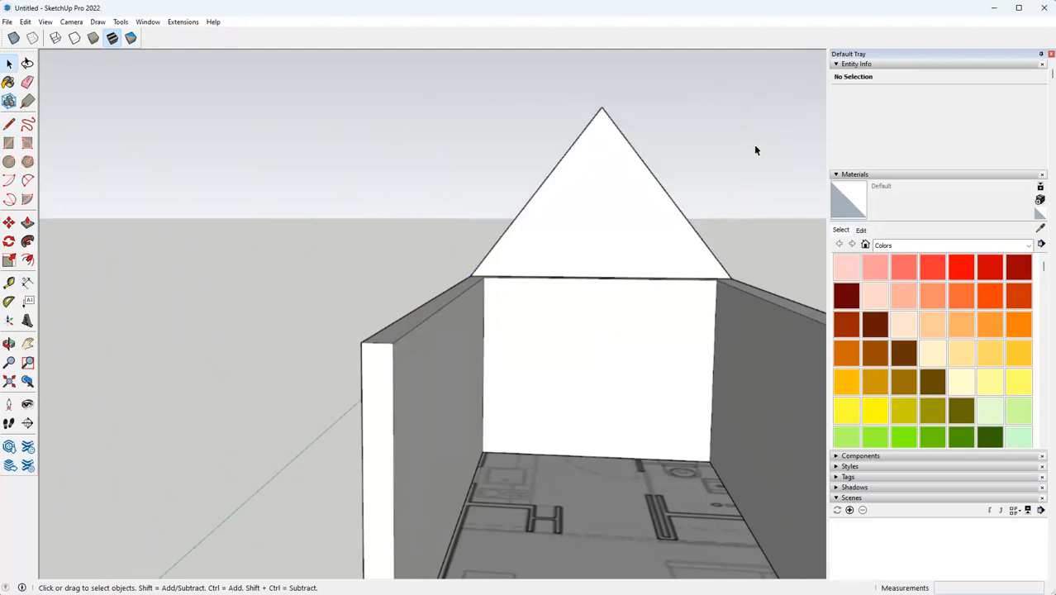
- Push/Pull the triangular gable face about 3792 mm along the walls to their open front end
{"action": "scroll", "coordinate": [742, 212], "scroll_direction": "down", "scroll_amount": 1}
{"action": "middle_click_drag", "start_coordinate": [735, 234], "coordinate": [708, 273]}
{"action": "scroll", "coordinate": [217, 285], "scroll_direction": "down", "scroll_amount": 3}
{"action": "middle_click_drag", "start_coordinate": [236, 268], "coordinate": [207, 331]}
{"action": "left_click", "coordinate": [28, 223]}
{"action": "left_click", "coordinate": [614, 252]}
{"action": "scroll", "coordinate": [390, 281], "scroll_direction": "down", "scroll_amount": 1}
{"action": "middle_click_drag", "start_coordinate": [356, 307], "coordinate": [320, 290]}
{"action": "left_click", "coordinate": [362, 395]}
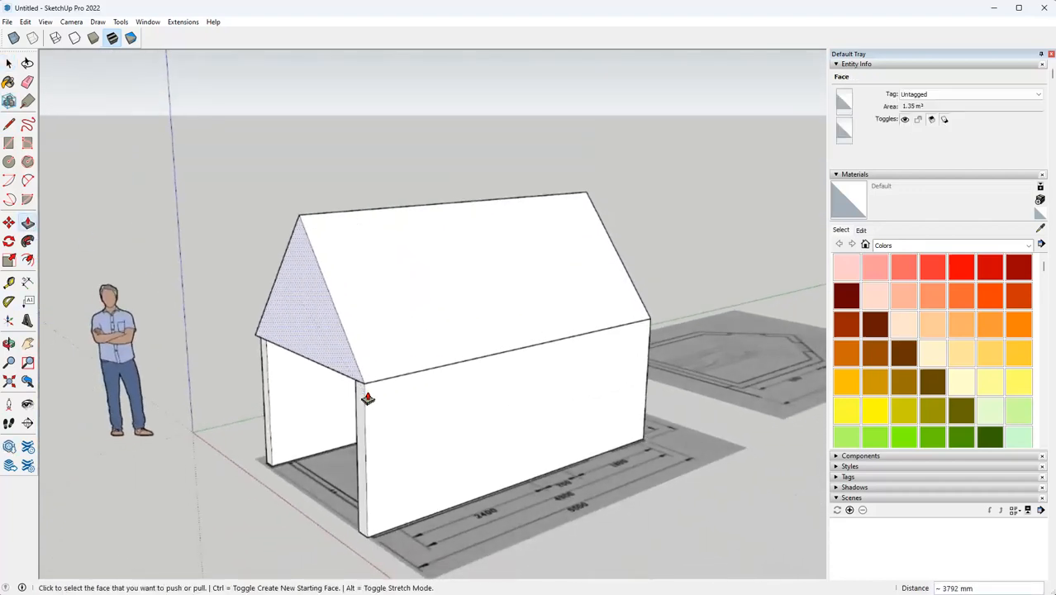
- Select all of the extruded roof geometry and make it a separate group from the walls
{"action": "left_click", "coordinate": [8, 64]}
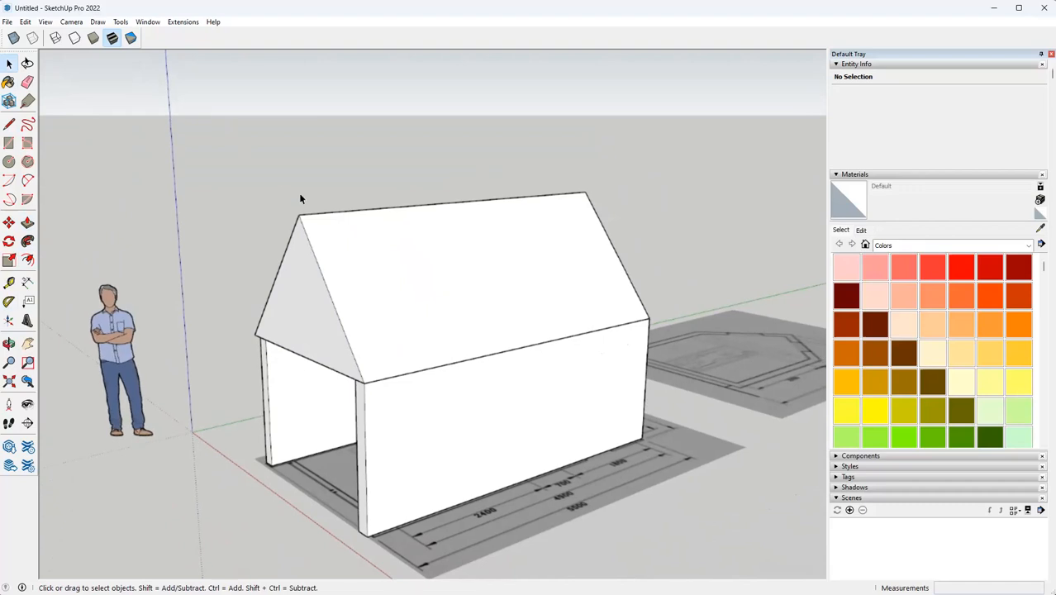
{"action": "middle_click_drag", "start_coordinate": [363, 331], "coordinate": [389, 316]}
{"action": "left_click", "coordinate": [389, 315]}
{"action": "middle_click_drag", "start_coordinate": [368, 419], "coordinate": [421, 372]}
{"action": "left_click", "coordinate": [555, 411]}
{"action": "middle_click_drag", "start_coordinate": [556, 411], "coordinate": [481, 389]}
{"action": "left_click_drag", "start_coordinate": [230, 113], "coordinate": [566, 344]}
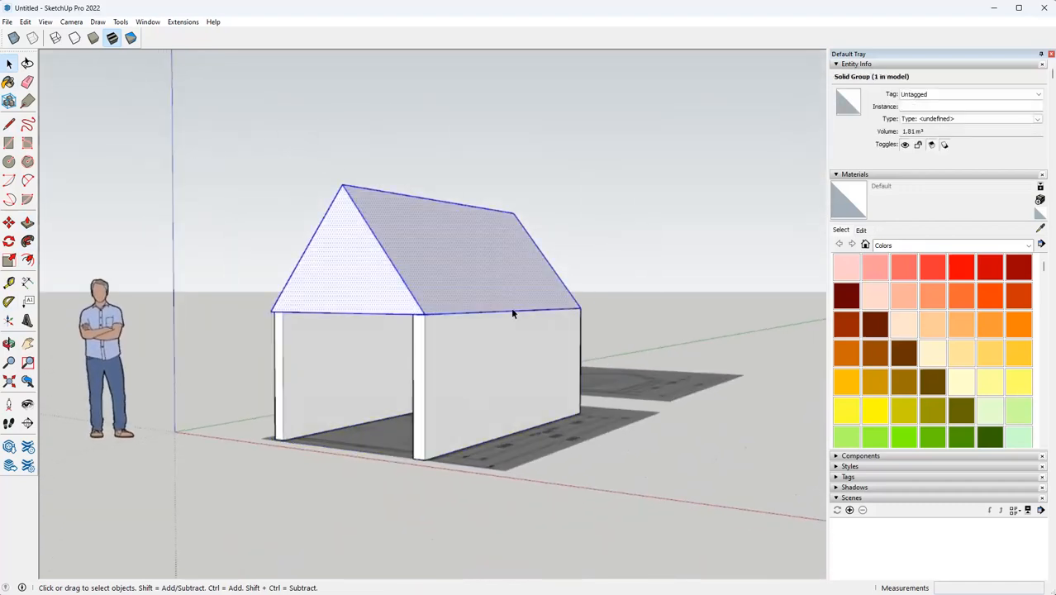
{"action": "right_click", "coordinate": [511, 295]}
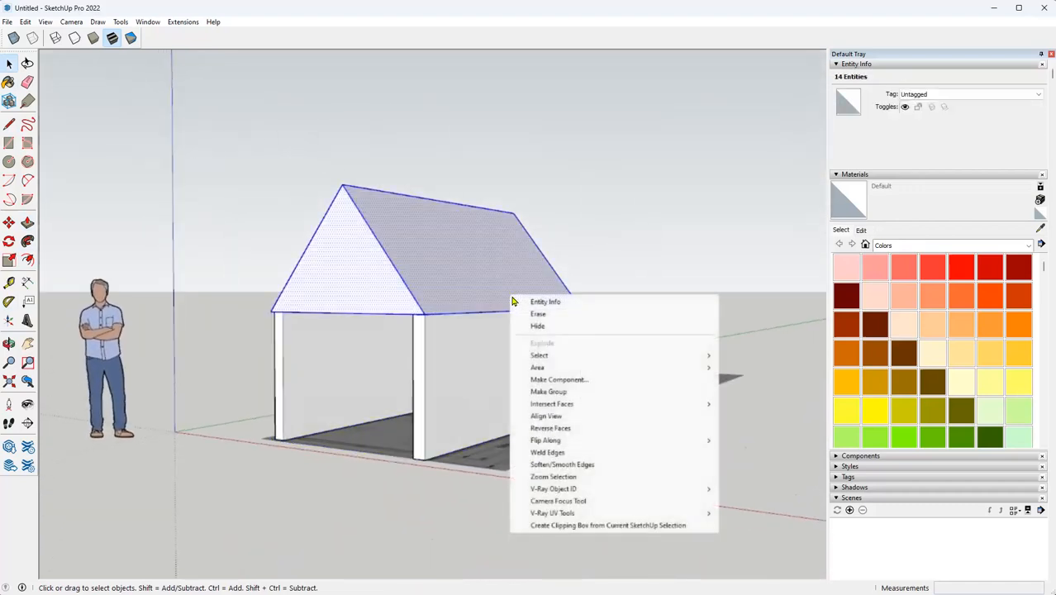
{"action": "left_click", "coordinate": [579, 392]}
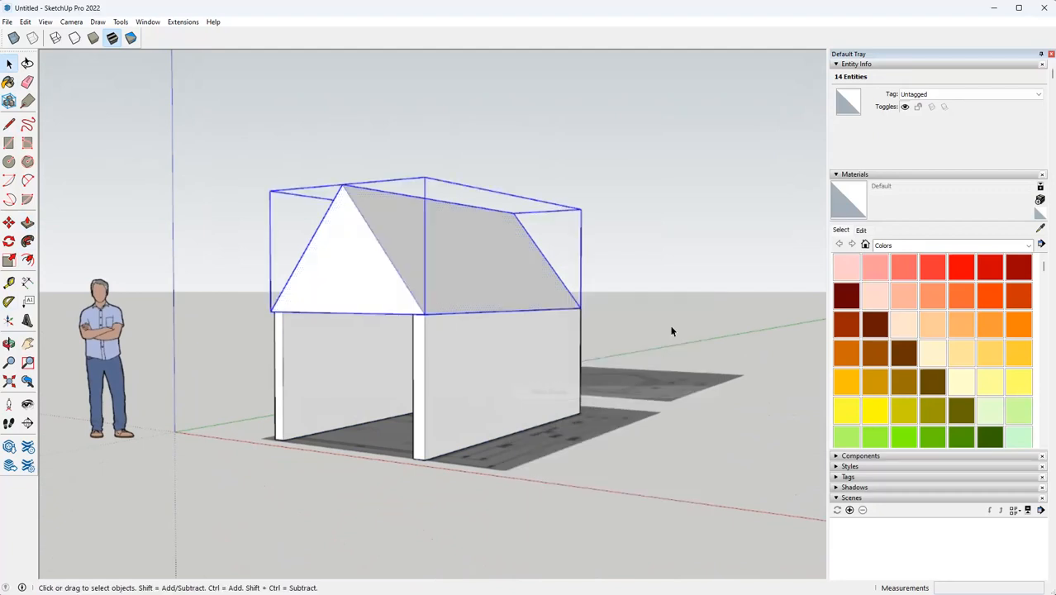
- Select the roof and the walls in turn to check that they are separate groups
{"action": "left_click", "coordinate": [658, 356]}
{"action": "left_click", "coordinate": [479, 279]}
{"action": "left_click", "coordinate": [502, 365]}
{"action": "left_click", "coordinate": [494, 297]}
{"action": "left_click", "coordinate": [495, 363]}
- Try to move the roof group relative to the walls and clear the selection
{"action": "left_click", "coordinate": [515, 266]}
{"action": "key", "text": "m"}
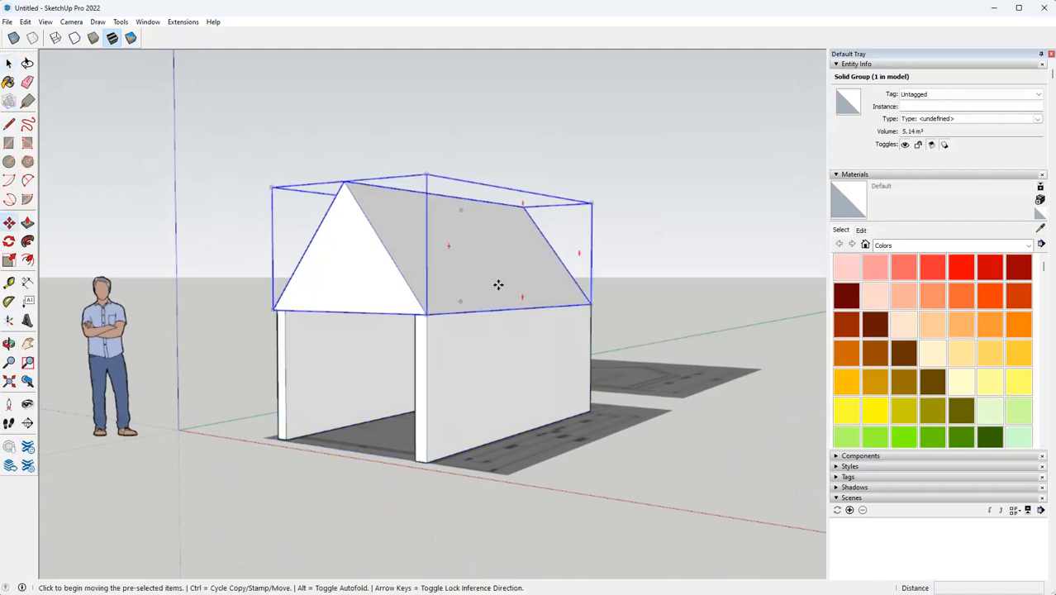
{"action": "left_click", "coordinate": [498, 283]}
{"action": "left_click", "coordinate": [537, 334]}
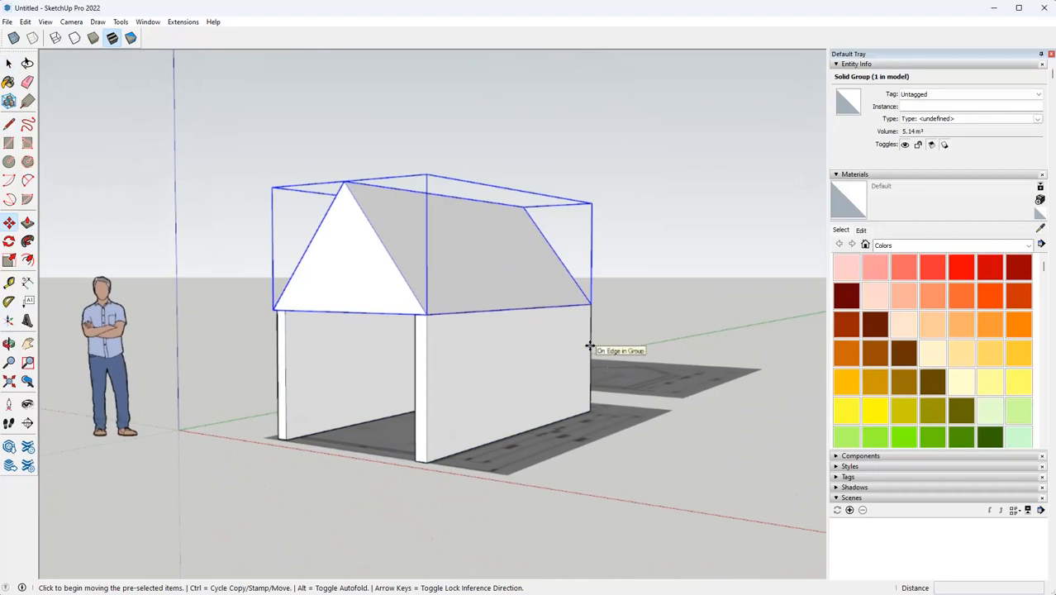
{"action": "key", "text": "ctrl+t"}
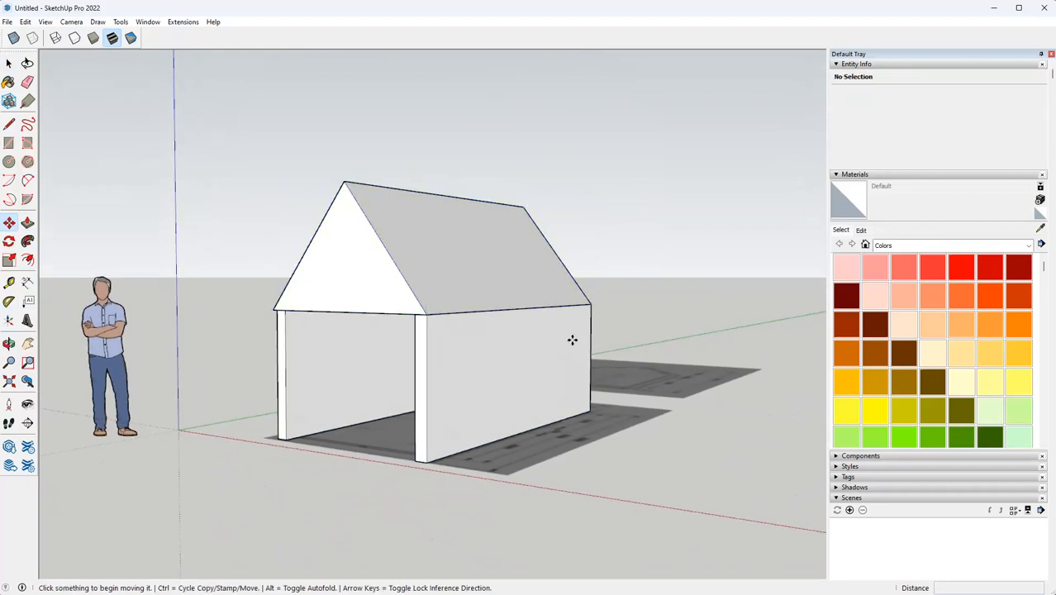
- Draw a rectangle about 217 by 871 mm on the ground beside the house and Push/Pull it up about 894 mm
{"action": "middle_click_drag", "start_coordinate": [562, 396], "coordinate": [597, 346]}
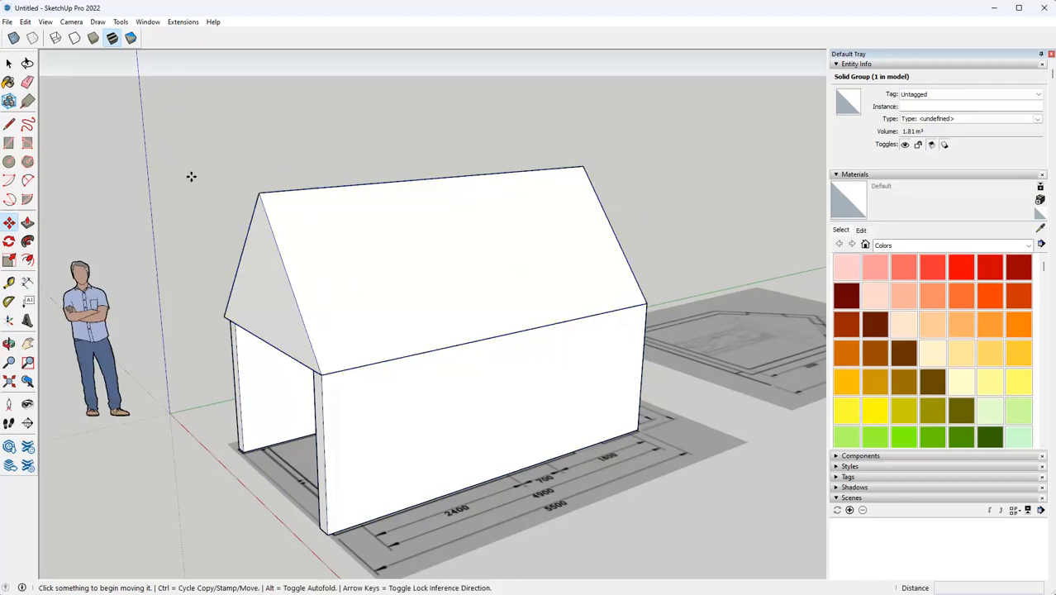
{"action": "left_click", "coordinate": [9, 142]}
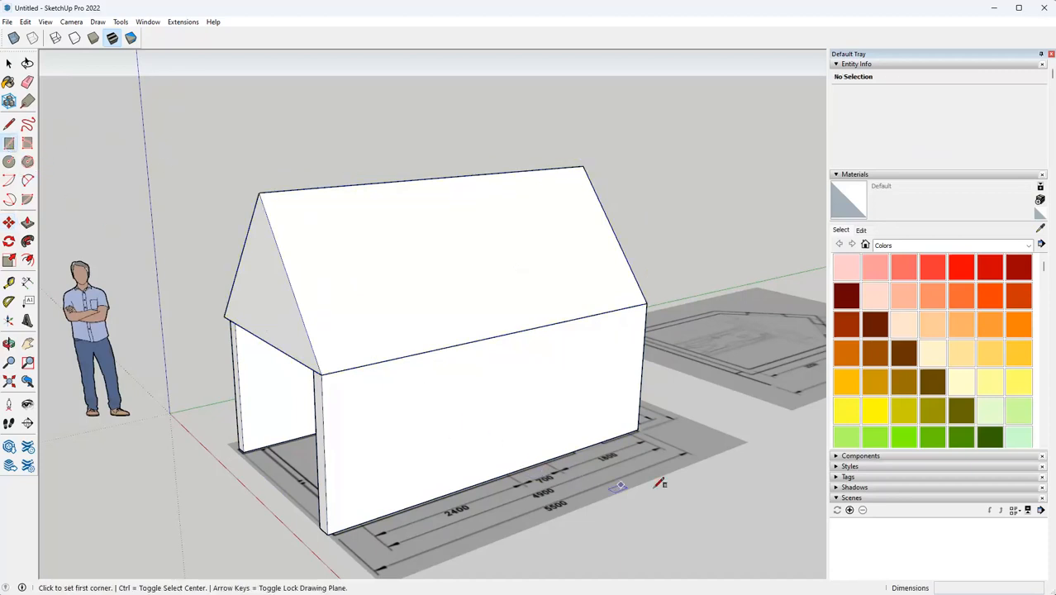
{"action": "left_click", "coordinate": [697, 516]}
{"action": "left_click", "coordinate": [611, 542]}
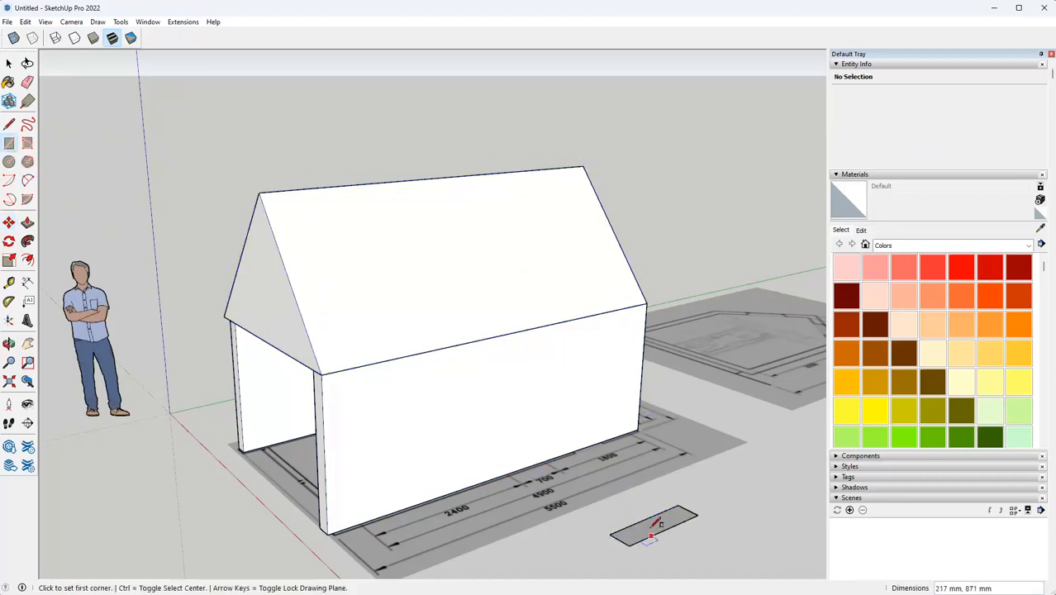
{"action": "key", "text": "p"}
{"action": "left_click", "coordinate": [671, 432]}
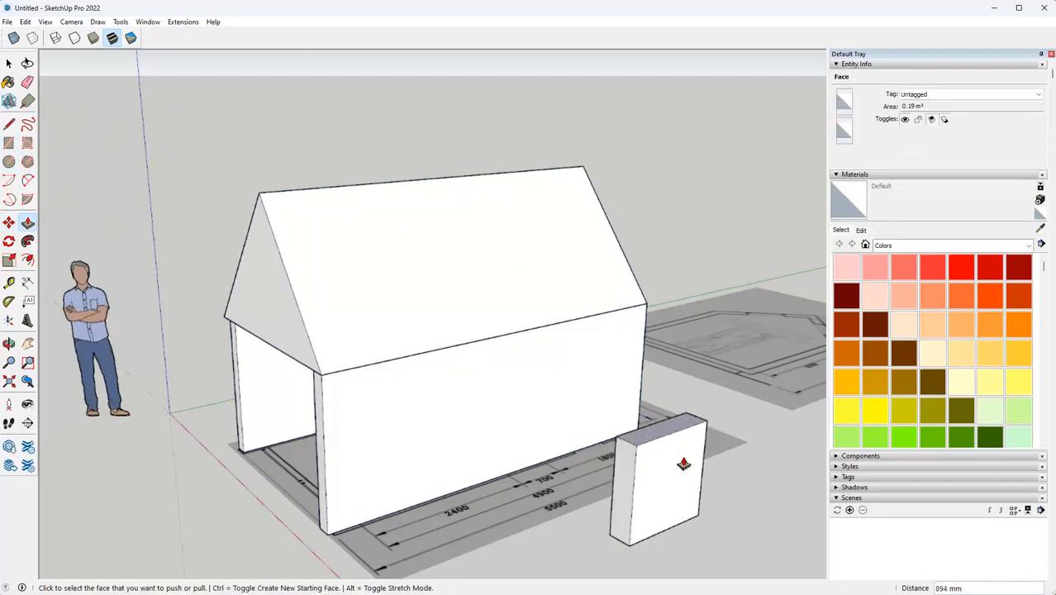
- Select the whole freestanding box and make it a component with the default settings
{"action": "scroll", "coordinate": [752, 409], "scroll_direction": "down", "scroll_amount": 1}
{"action": "key", "text": "space"}
{"action": "middle_click_drag", "start_coordinate": [712, 475], "coordinate": [603, 334]}
{"action": "left_click", "coordinate": [625, 431]}
{"action": "left_click_drag", "start_coordinate": [582, 346], "coordinate": [731, 533]}
{"action": "right_click", "coordinate": [640, 454]}
{"action": "left_click", "coordinate": [714, 531]}
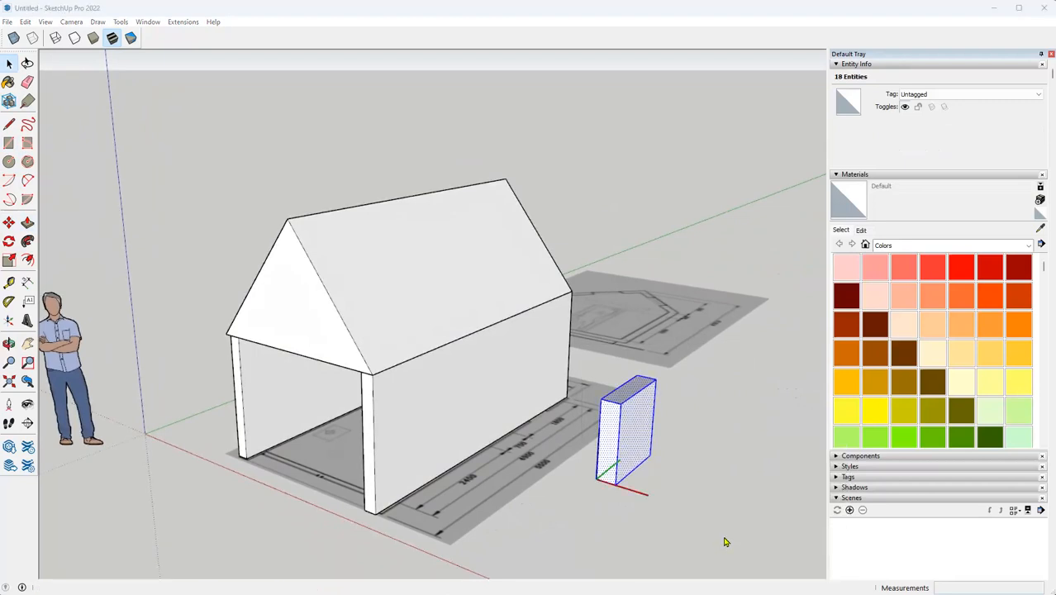
{"action": "left_click_drag", "start_coordinate": [961, 315], "coordinate": [777, 315]}
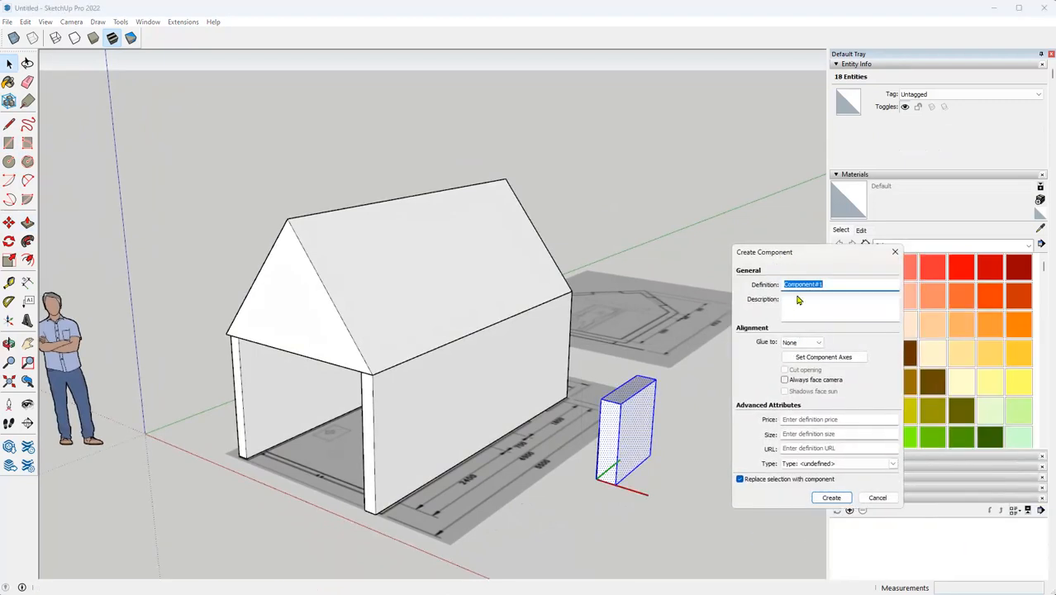
{"action": "left_click", "coordinate": [830, 498]}
- Place two copies of the box component, one on each side of the original along the house's long wall
{"action": "key", "text": "m"}
{"action": "key", "text": "ctrl"}
{"action": "left_click", "coordinate": [607, 453]}
{"action": "left_click", "coordinate": [698, 405]}
{"action": "key", "text": "ctrl"}
{"action": "left_click", "coordinate": [702, 411]}
{"action": "left_click", "coordinate": [457, 547]}
{"action": "key", "text": "ctrl"}
{"action": "left_click", "coordinate": [539, 502]}
{"action": "left_click", "coordinate": [720, 382]}
- Edit the box component nearest the elevation image, Push/Pull its large side face outward about 749 mm, and close the component
{"action": "key", "text": "space"}
{"action": "double_click", "coordinate": [726, 367]}
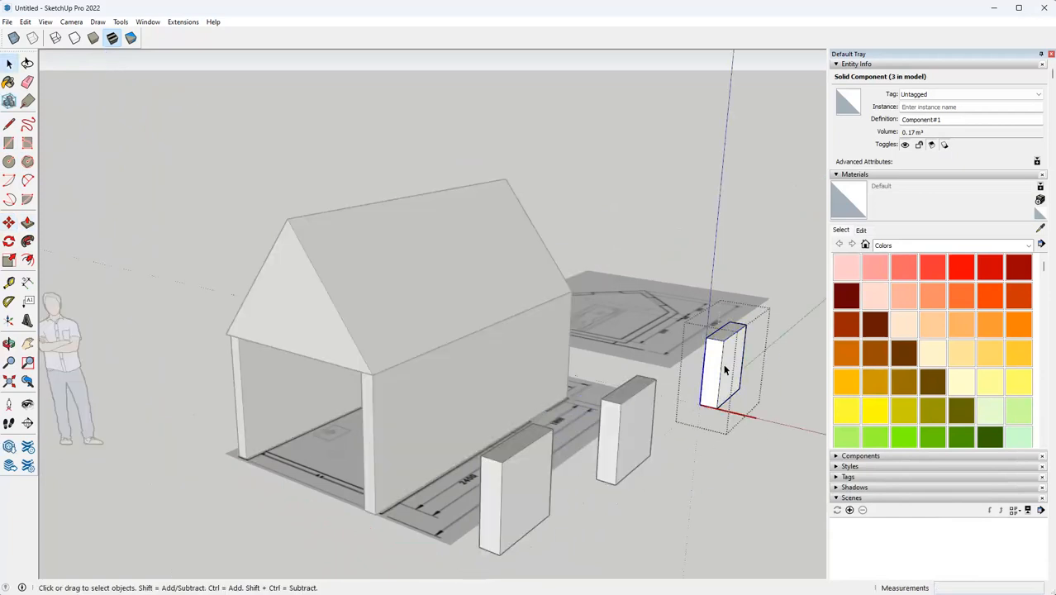
{"action": "left_click", "coordinate": [732, 372]}
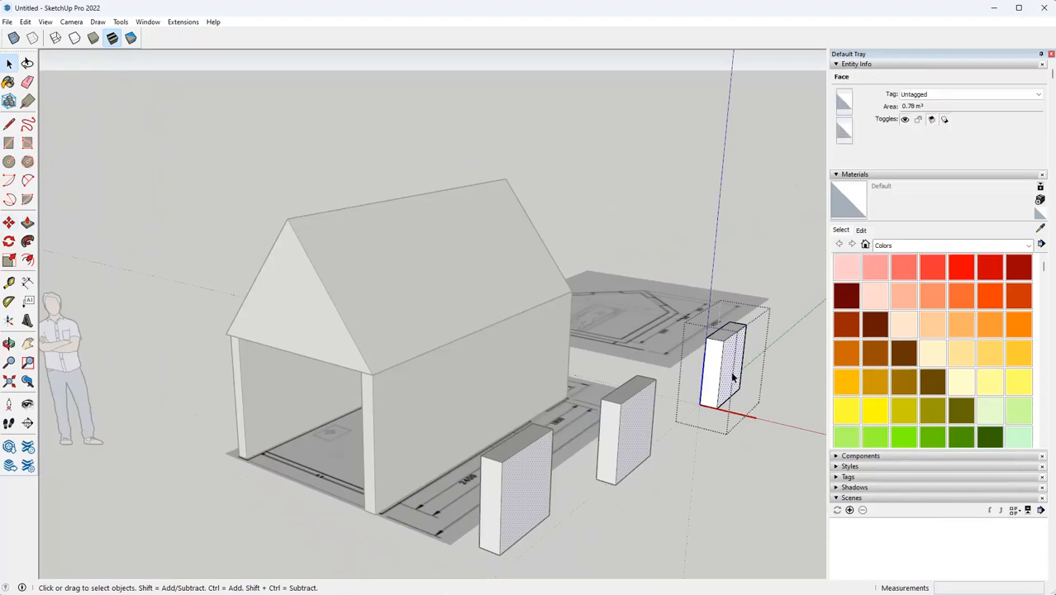
{"action": "key", "text": "p"}
{"action": "left_click", "coordinate": [730, 373]}
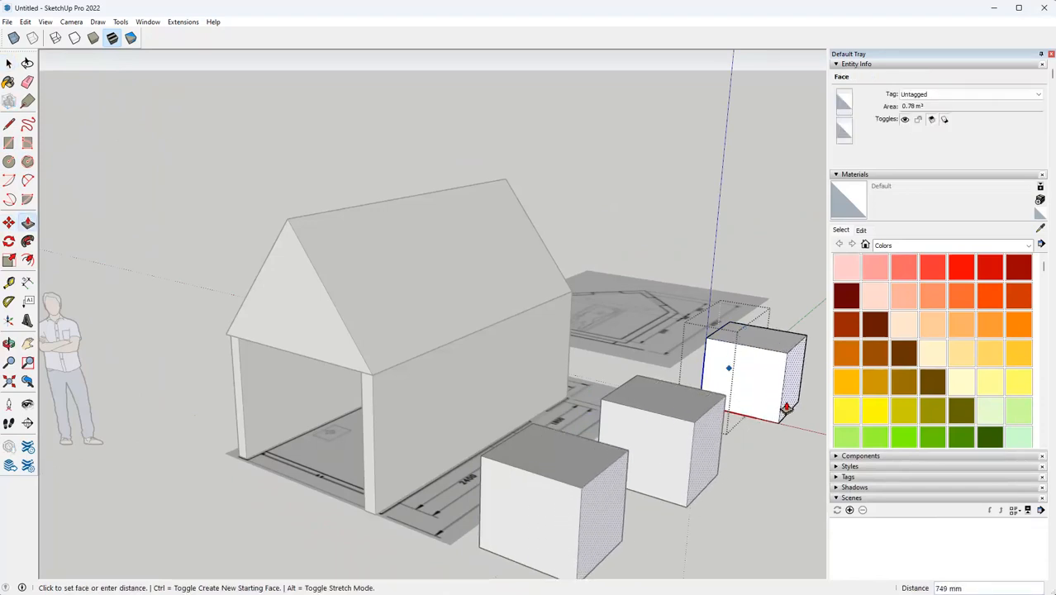
{"action": "left_click", "coordinate": [731, 352]}
{"action": "key", "text": "space"}
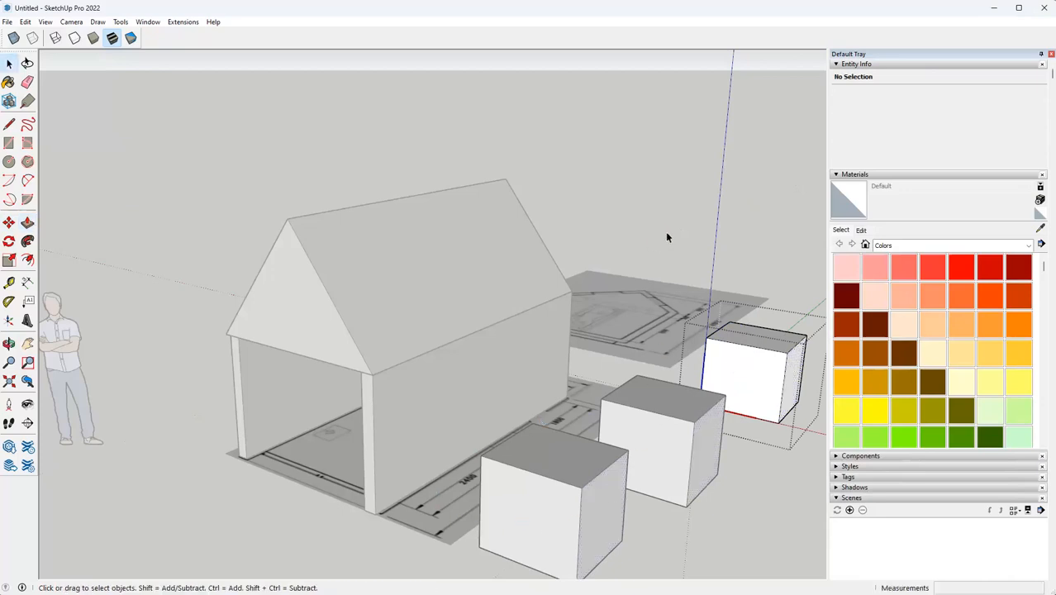
{"action": "left_click", "coordinate": [677, 218]}
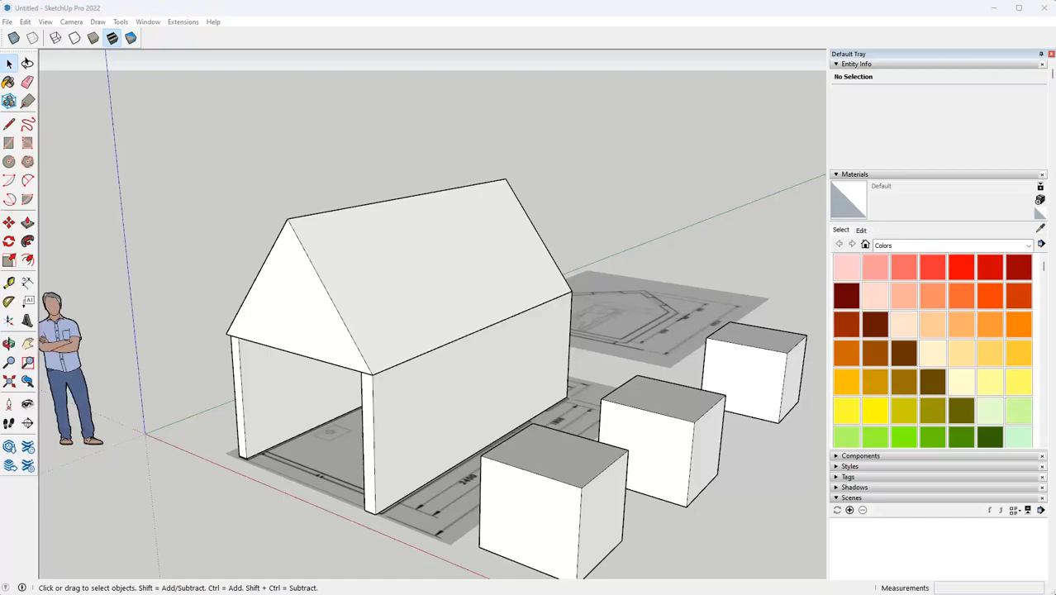
- Switch to the browser and open the Assignment 1 brief from the Digital Design Media course page
{"action": "key", "text": "alt+Tab"}
{"action": "left_click", "coordinate": [242, 268]}
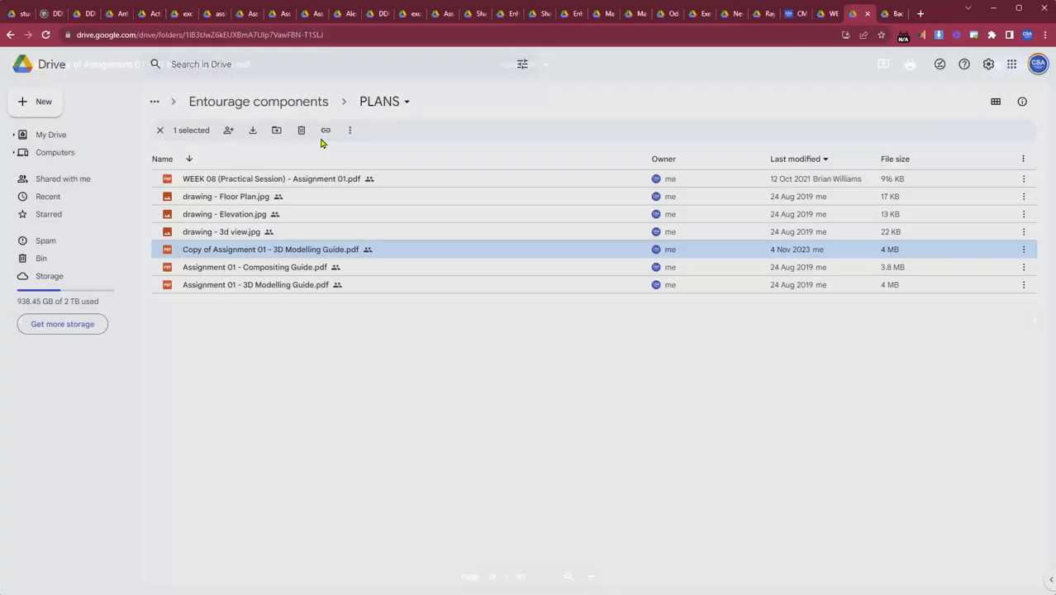
{"action": "left_click", "coordinate": [792, 17]}
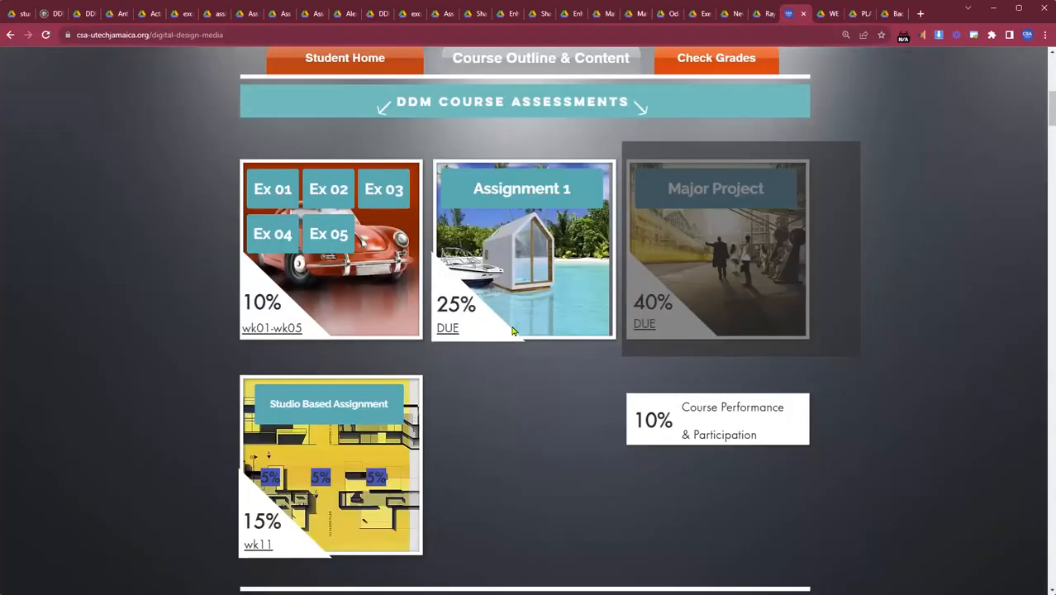
{"action": "left_click", "coordinate": [522, 218]}
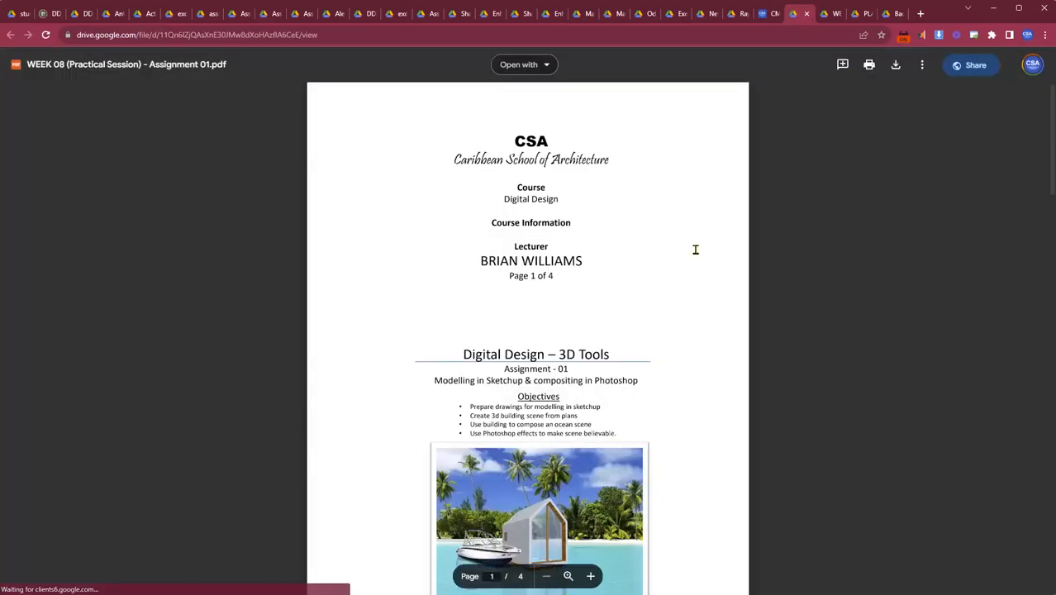
- Read through the assignment brief, examining its instructions, the required Illustrator, SketchUp and Photoshop deliverables, and the tips
{"action": "scroll", "coordinate": [694, 250], "scroll_direction": "down", "scroll_amount": 2}
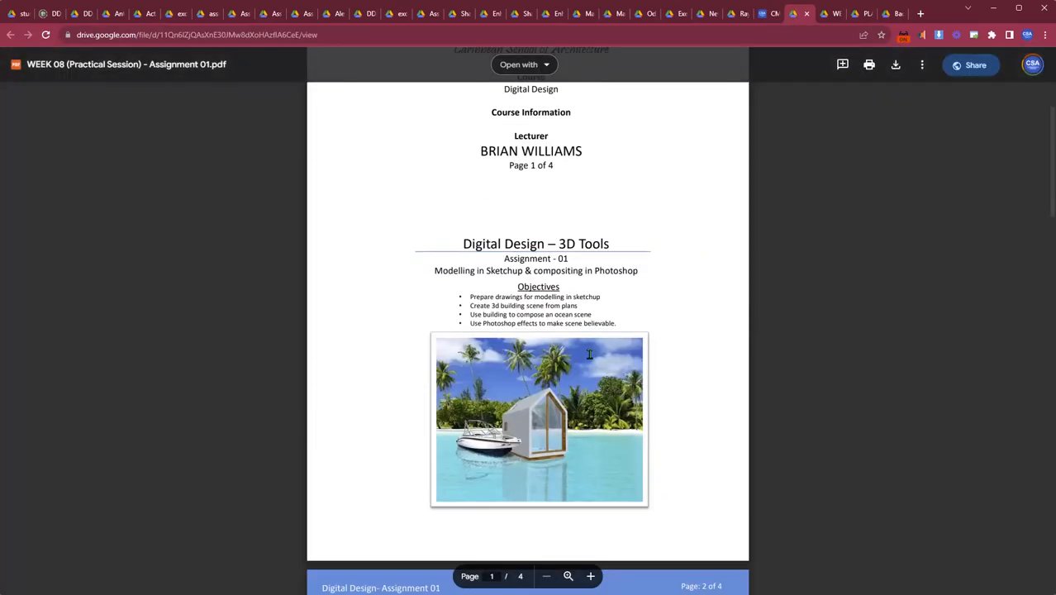
{"action": "scroll", "coordinate": [444, 331], "scroll_direction": "down", "scroll_amount": 5}
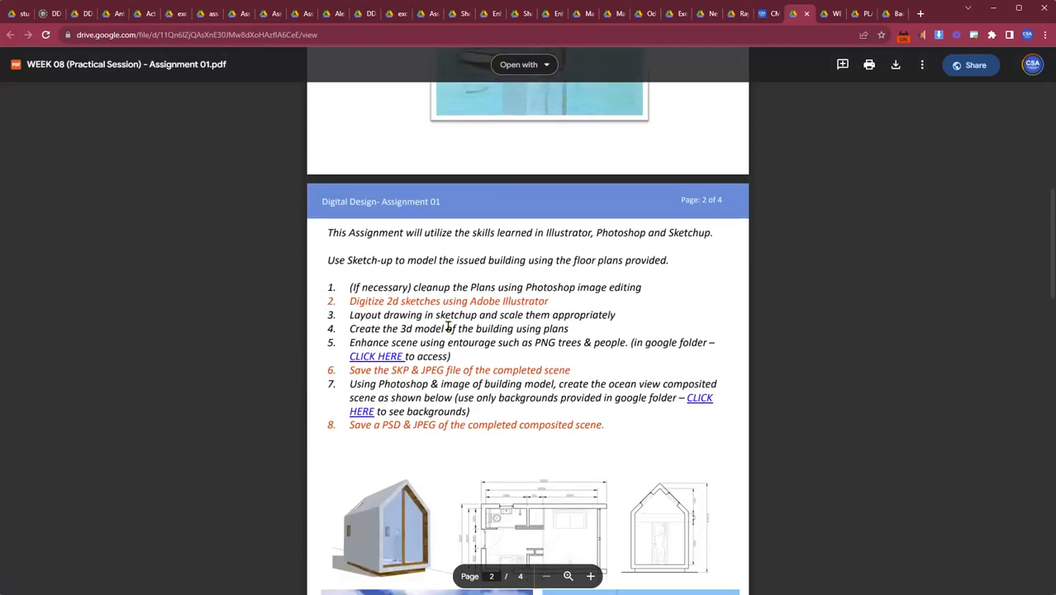
{"action": "scroll", "coordinate": [537, 436], "scroll_direction": "down", "scroll_amount": 8}
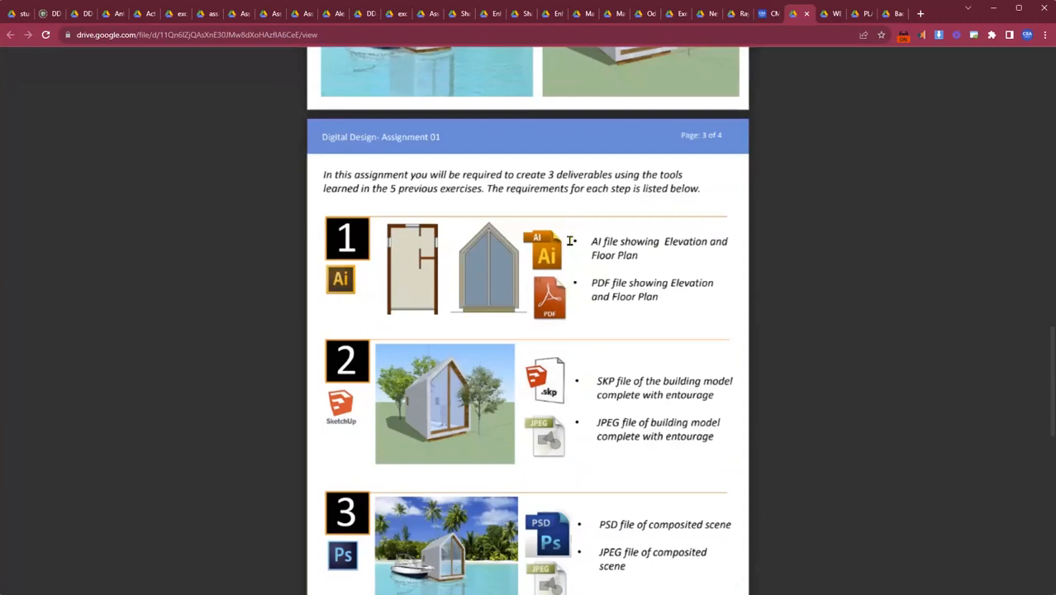
{"action": "scroll", "coordinate": [572, 234], "scroll_direction": "down", "scroll_amount": 1}
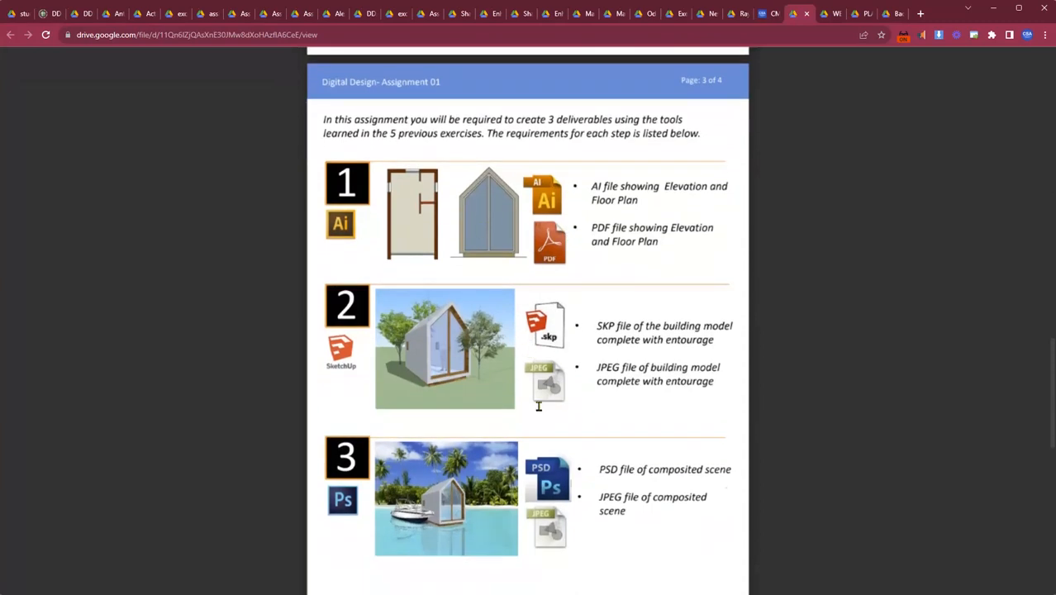
{"action": "scroll", "coordinate": [538, 405], "scroll_direction": "down", "scroll_amount": 3}
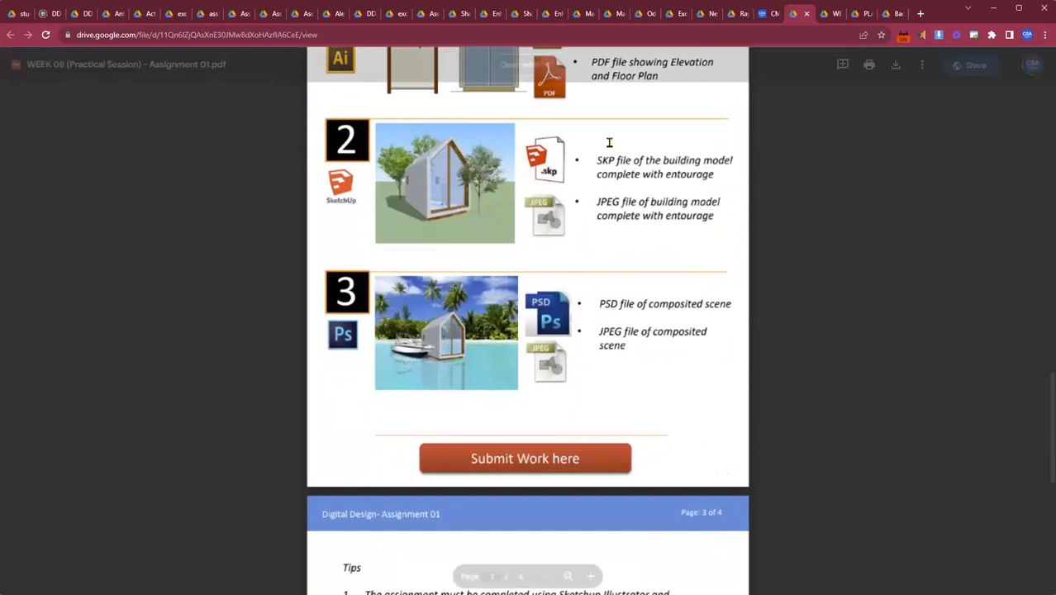
{"action": "scroll", "coordinate": [536, 280], "scroll_direction": "up", "scroll_amount": 2}
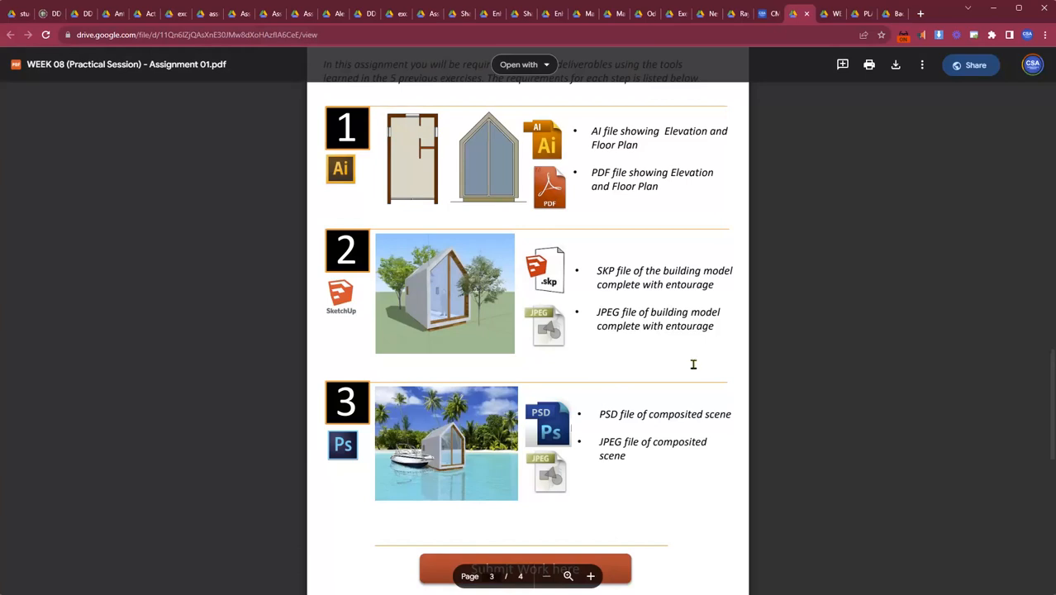
{"action": "scroll", "coordinate": [664, 362], "scroll_direction": "down", "scroll_amount": 5}
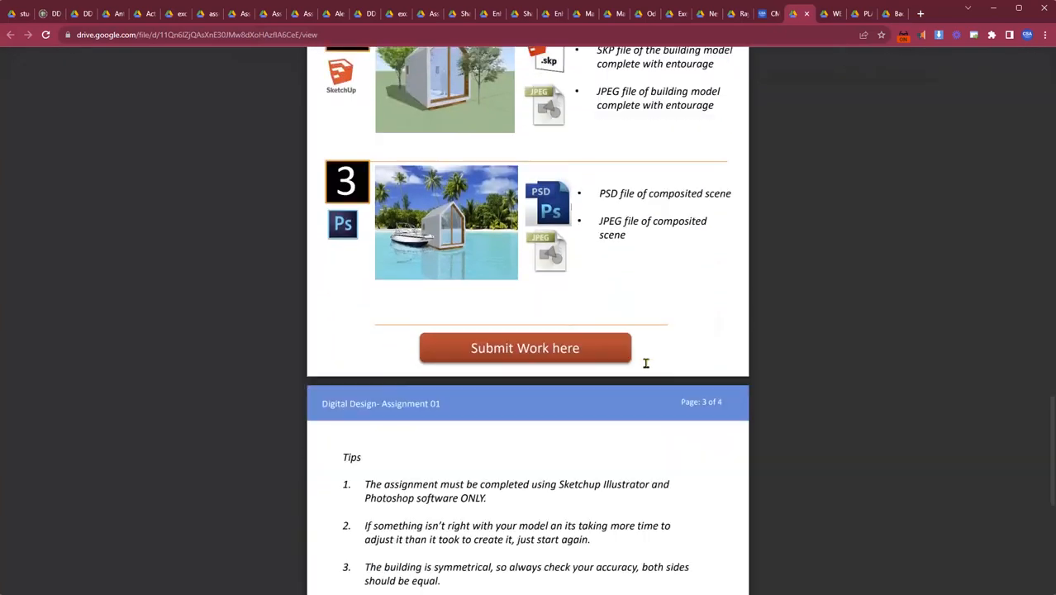
{"action": "scroll", "coordinate": [681, 367], "scroll_direction": "up", "scroll_amount": 2}
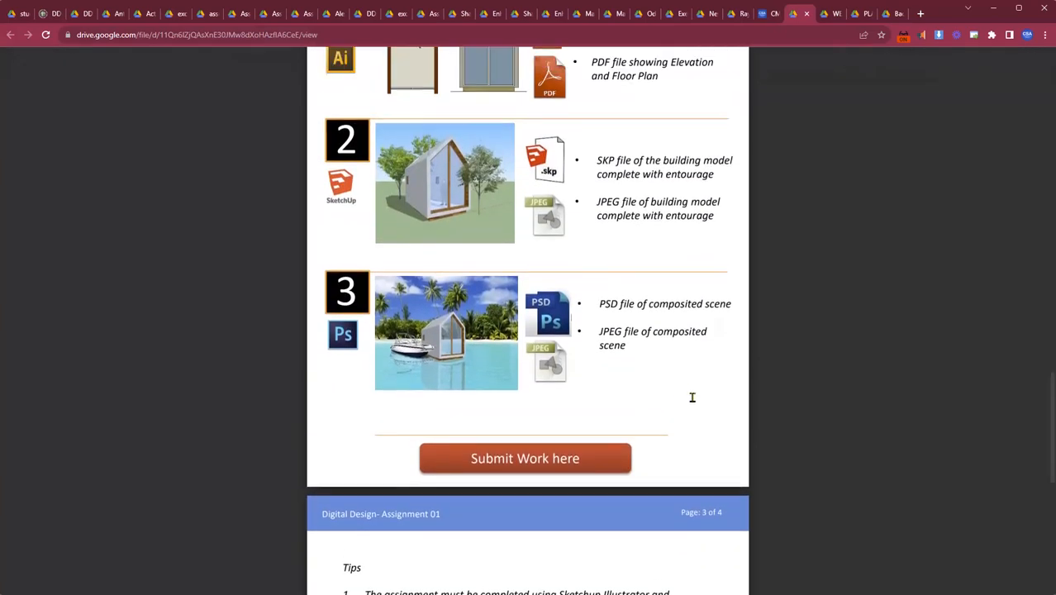
{"action": "scroll", "coordinate": [692, 397], "scroll_direction": "up", "scroll_amount": 6}
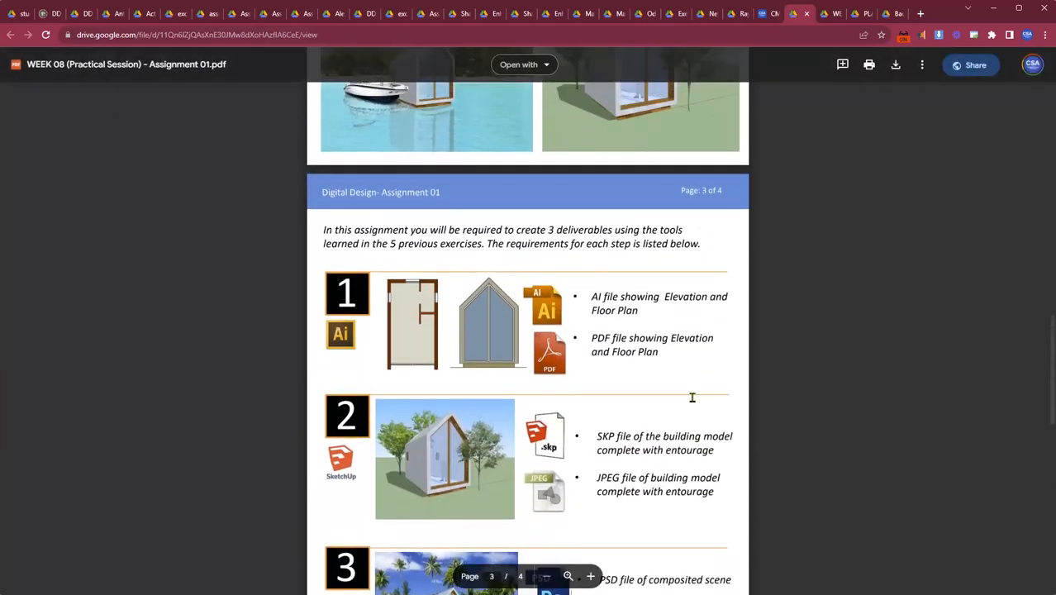